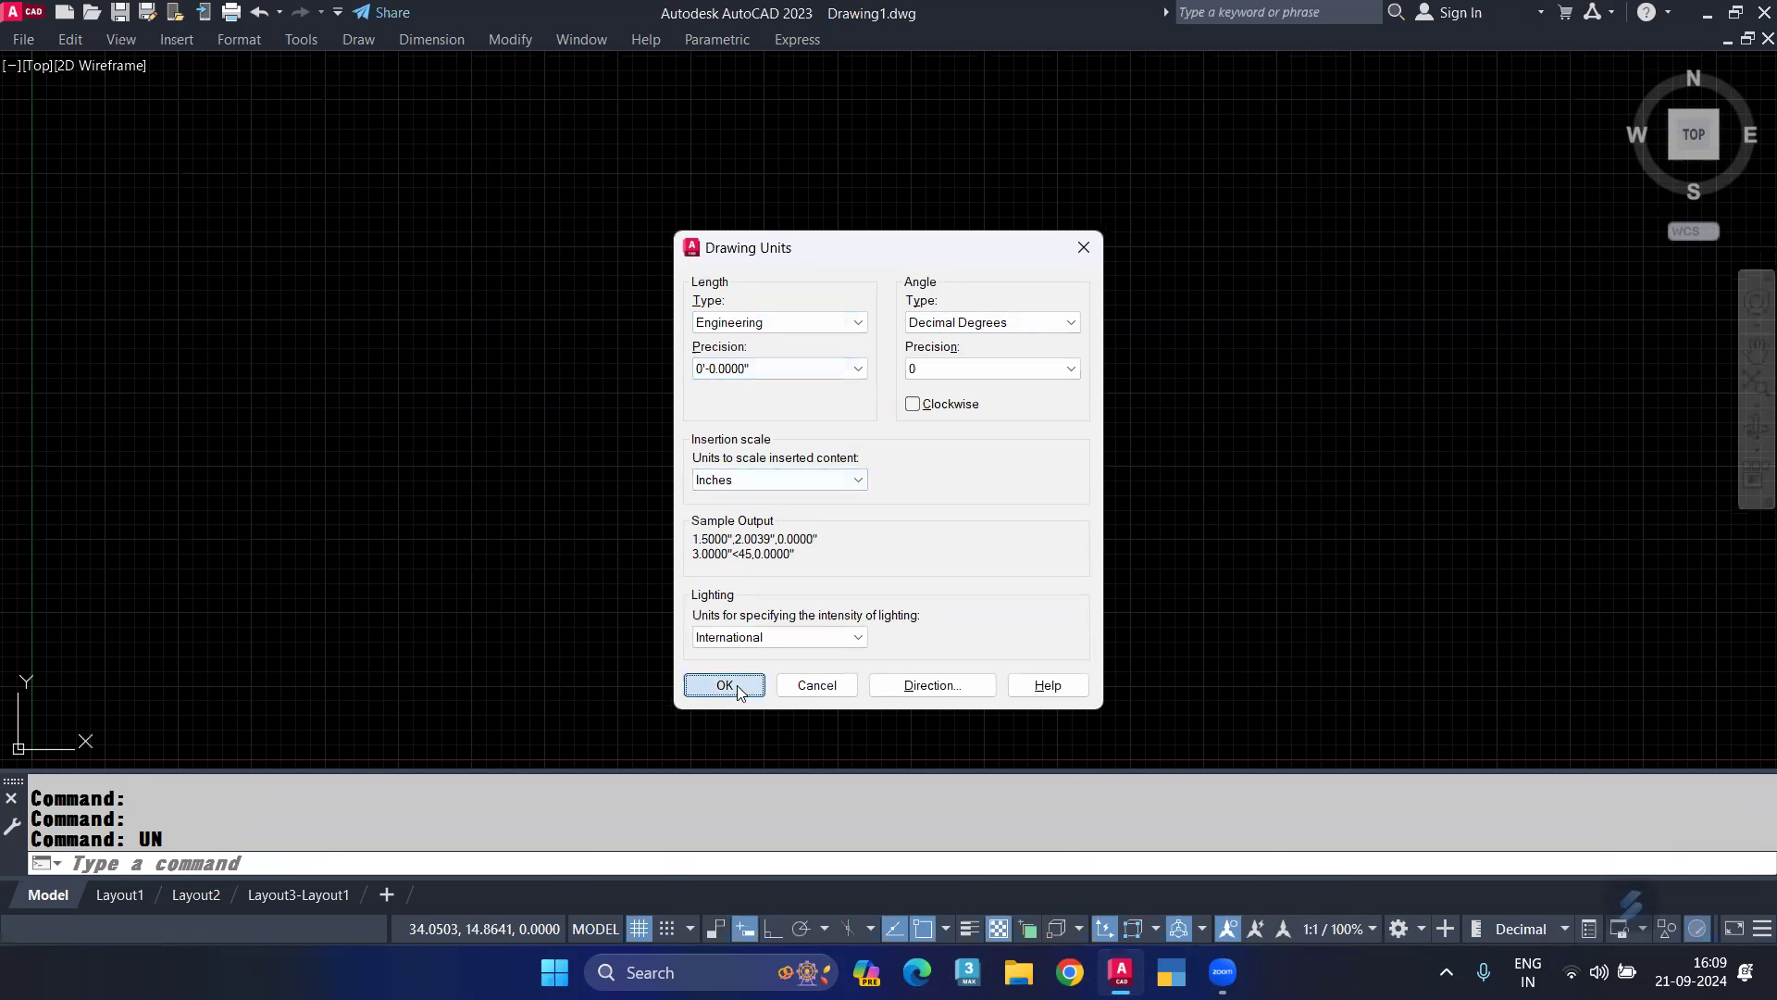
Zoom the view to show the entire drawing area with the All option.
{"action": "type", "text": "z"}
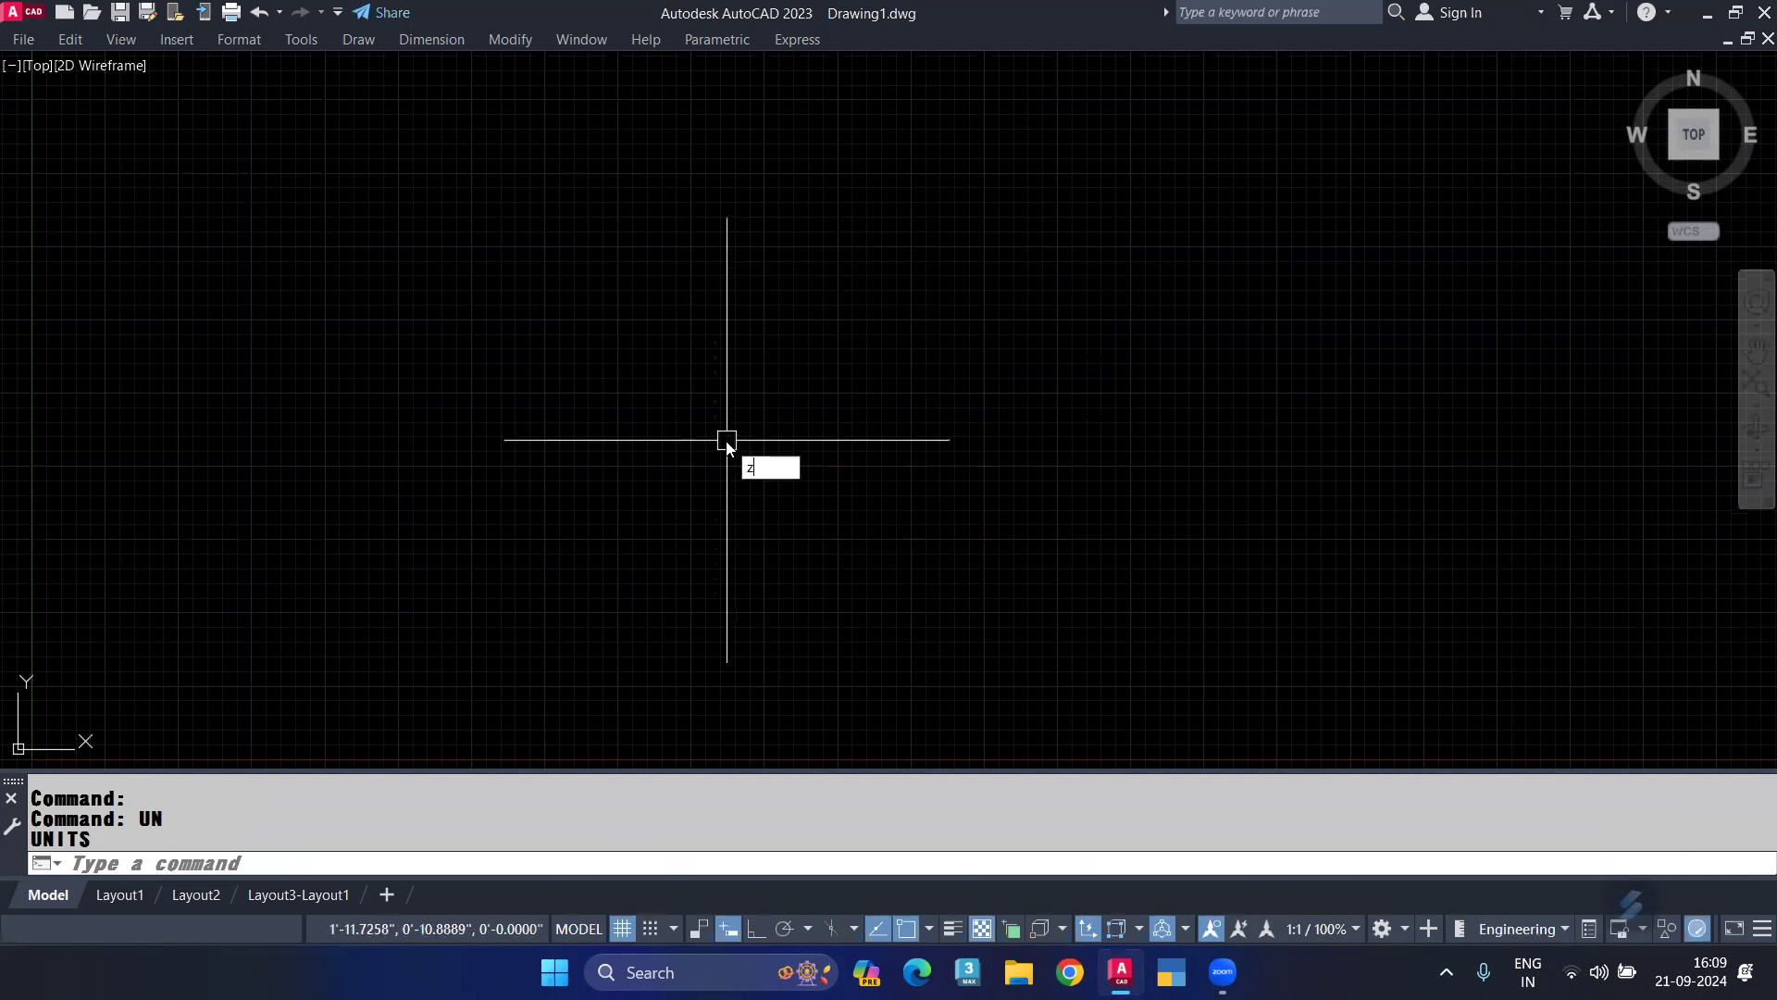
{"action": "key", "text": "Return"}
{"action": "type", "text": "a"}
{"action": "key", "text": "Return"}
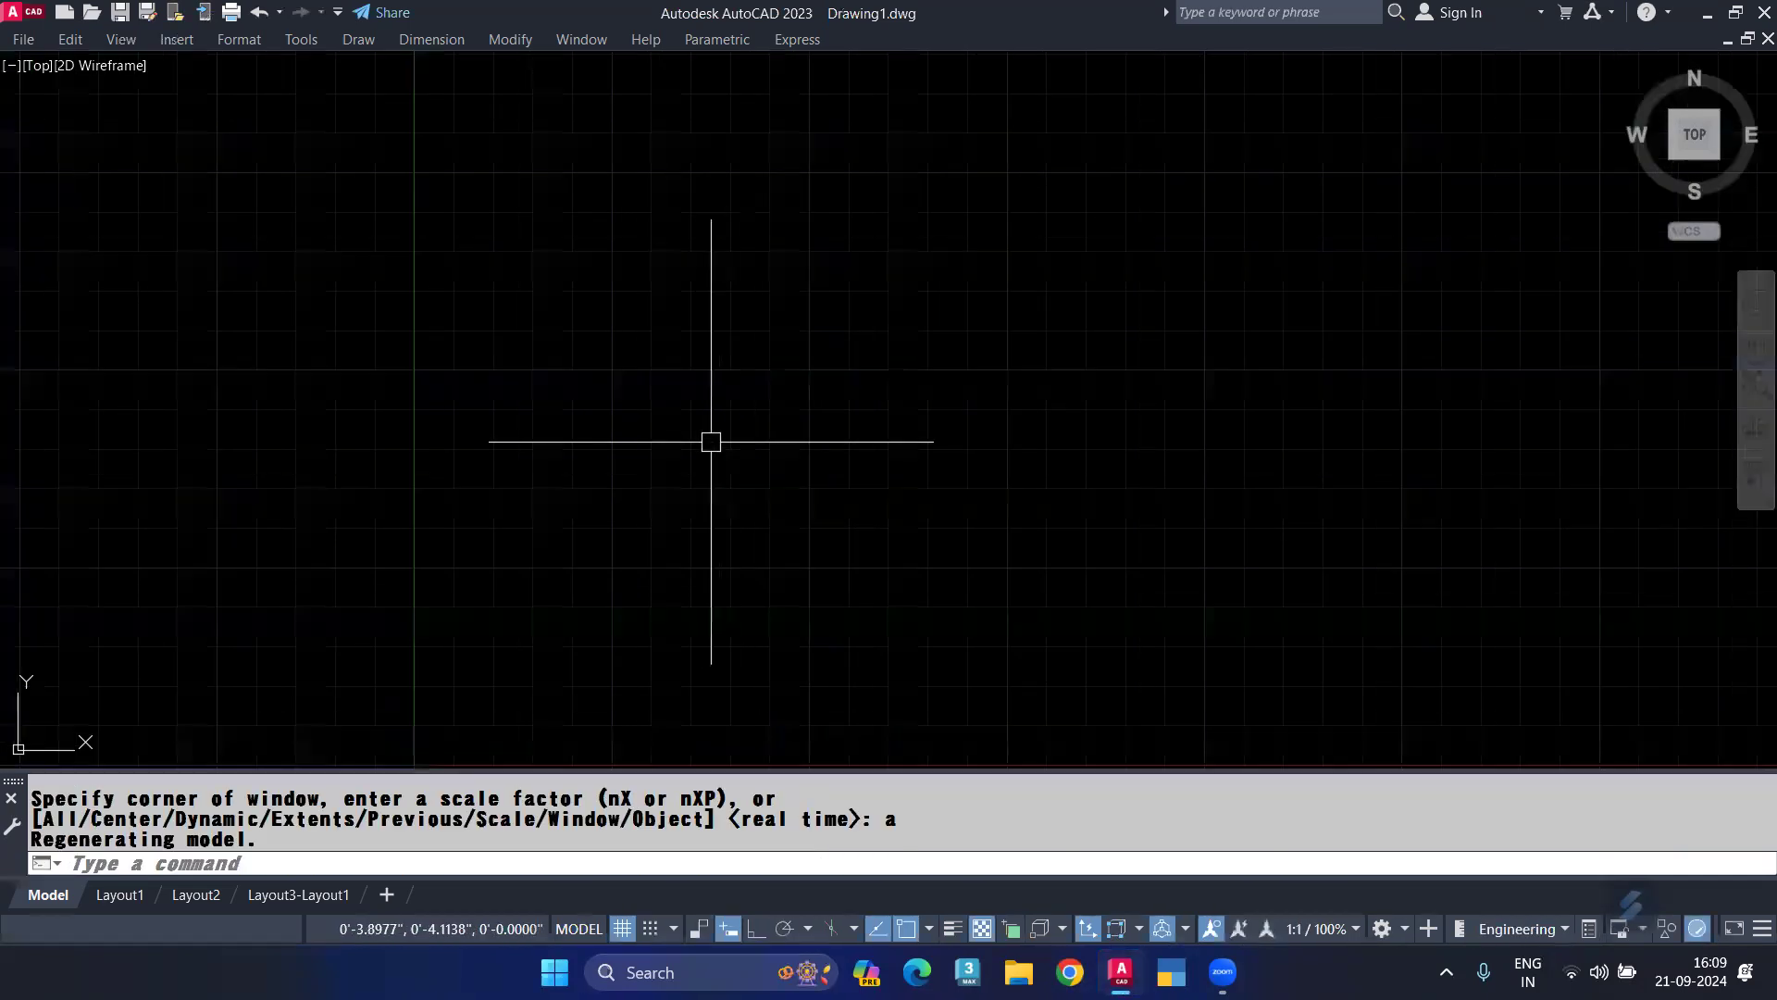
{"action": "left_click", "coordinate": [809, 337]}
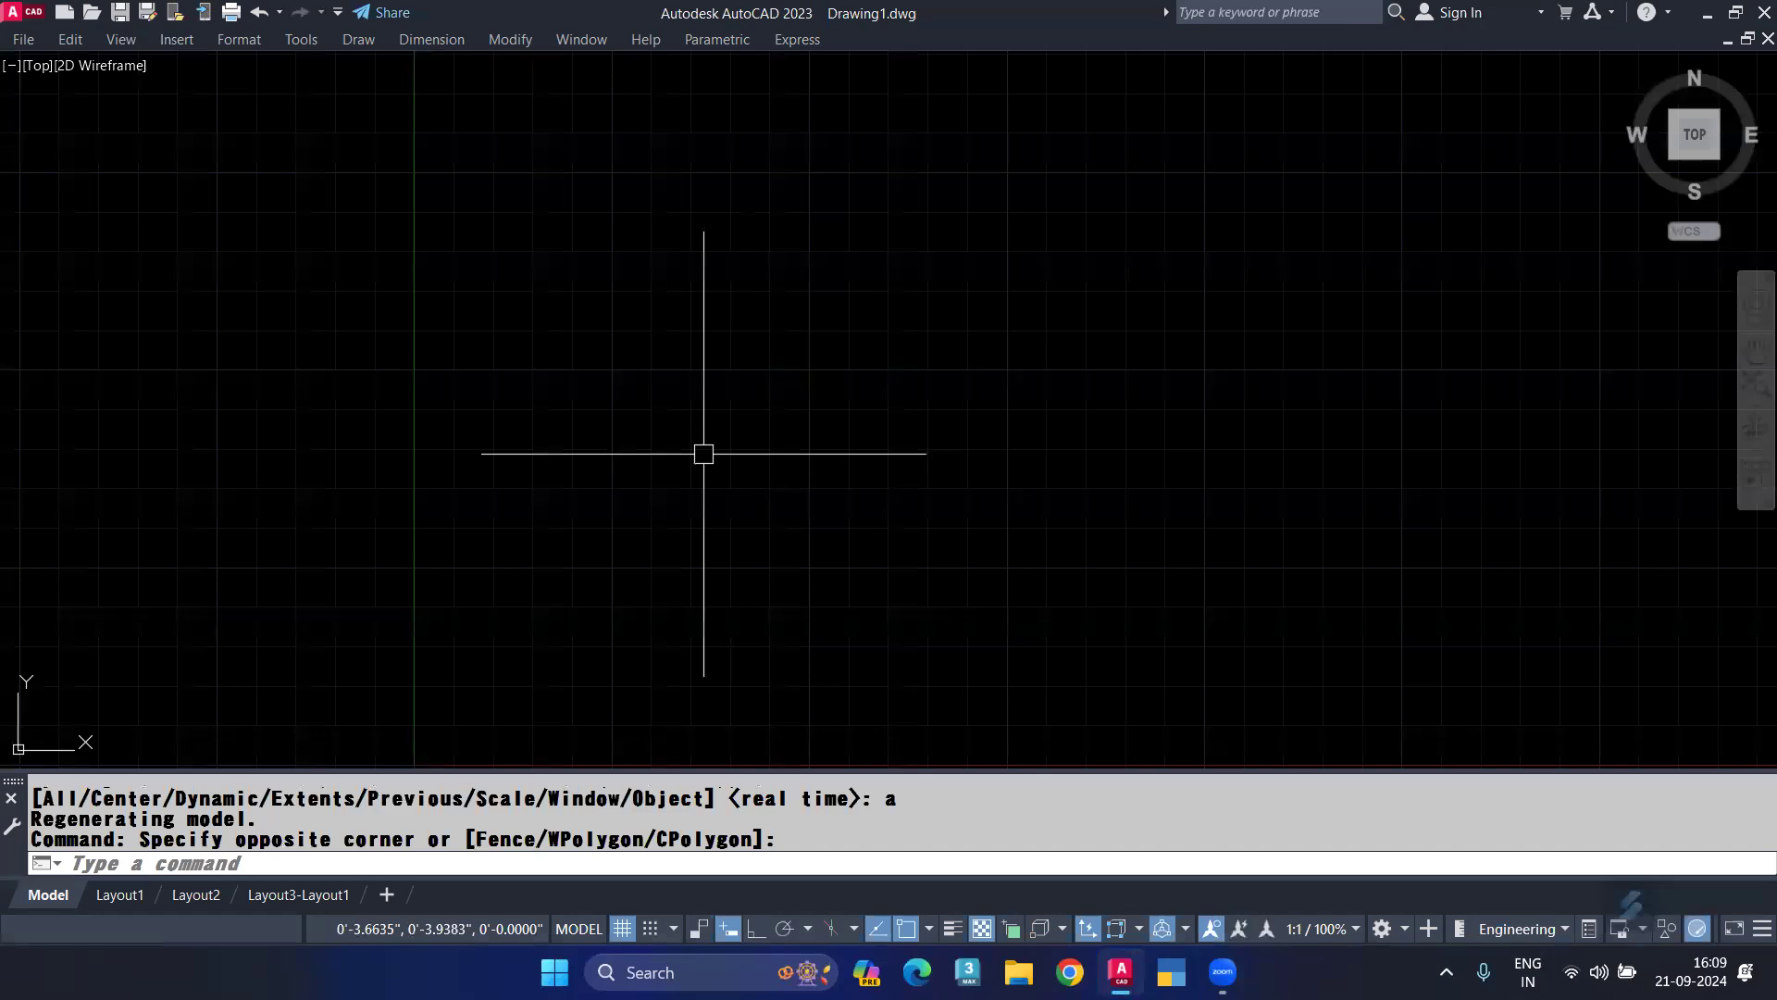
Insert the three-seat Sofa - Roundback block from Home - Space Planner.dwg in DesignCenter, and close DesignCenter.
{"action": "key", "text": "ctrl+2"}
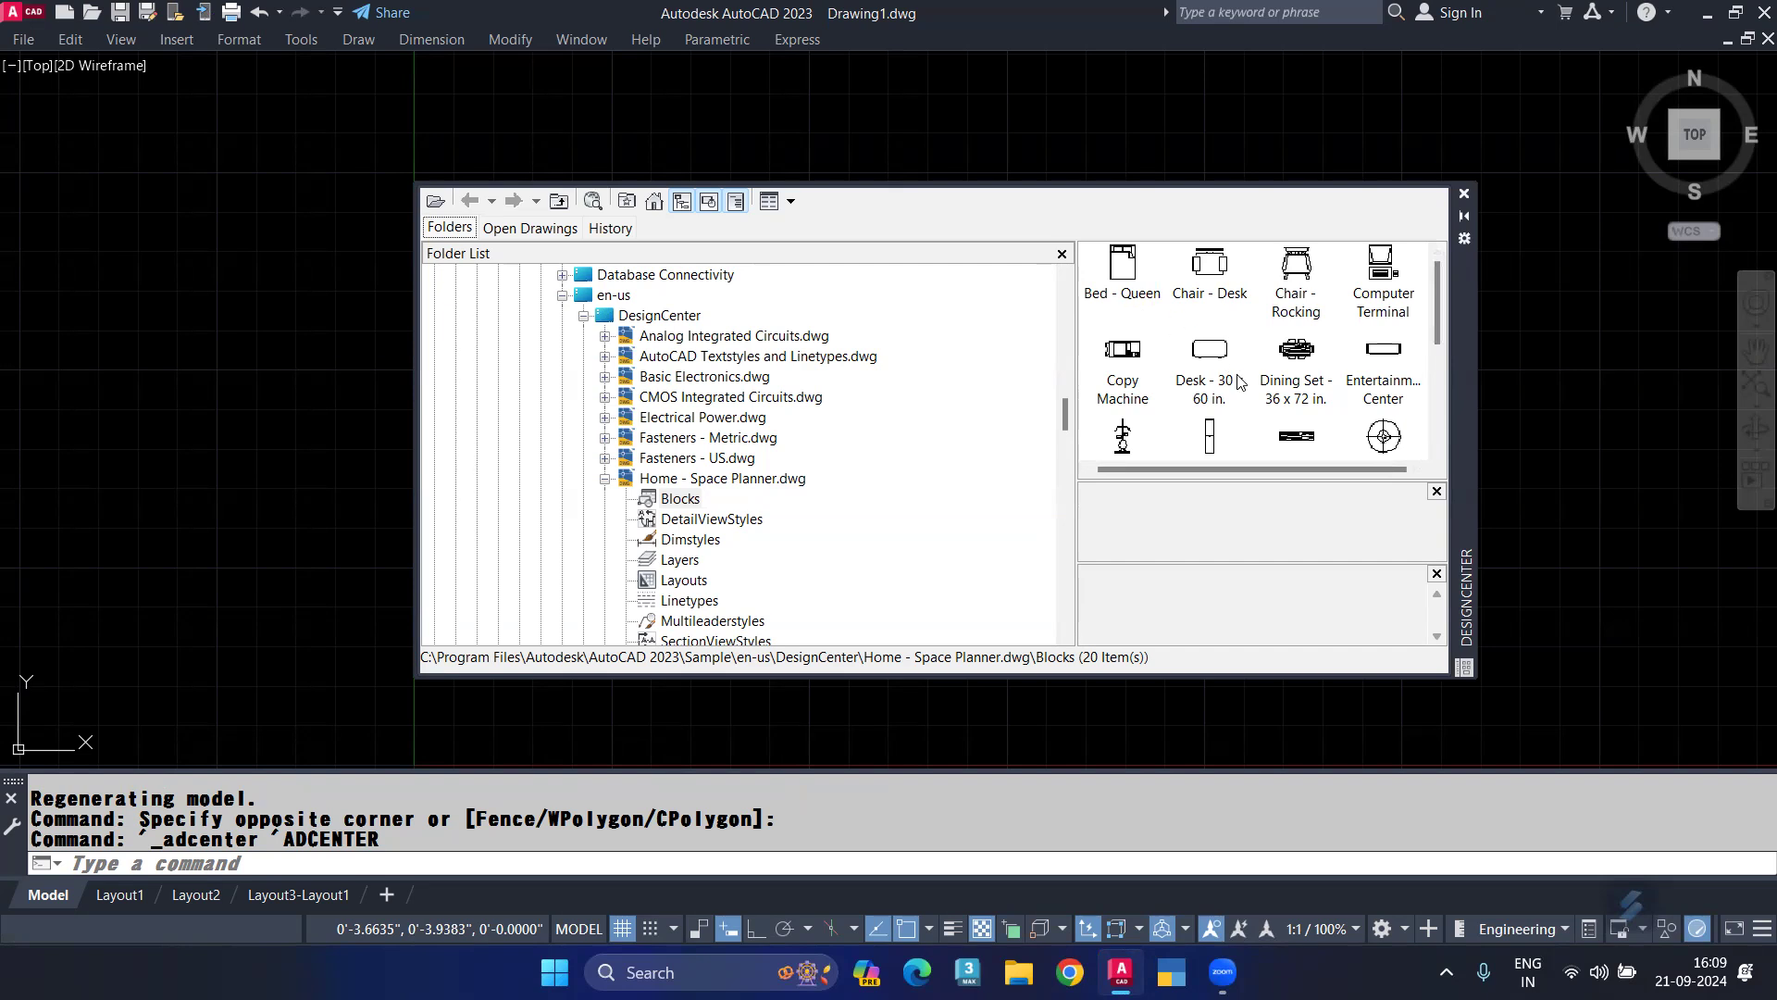
{"action": "scroll", "coordinate": [1237, 382], "scroll_direction": "down", "scroll_amount": 1}
{"action": "scroll", "coordinate": [1238, 381], "scroll_direction": "up", "scroll_amount": 1}
{"action": "scroll", "coordinate": [1237, 382], "scroll_direction": "down", "scroll_amount": 3}
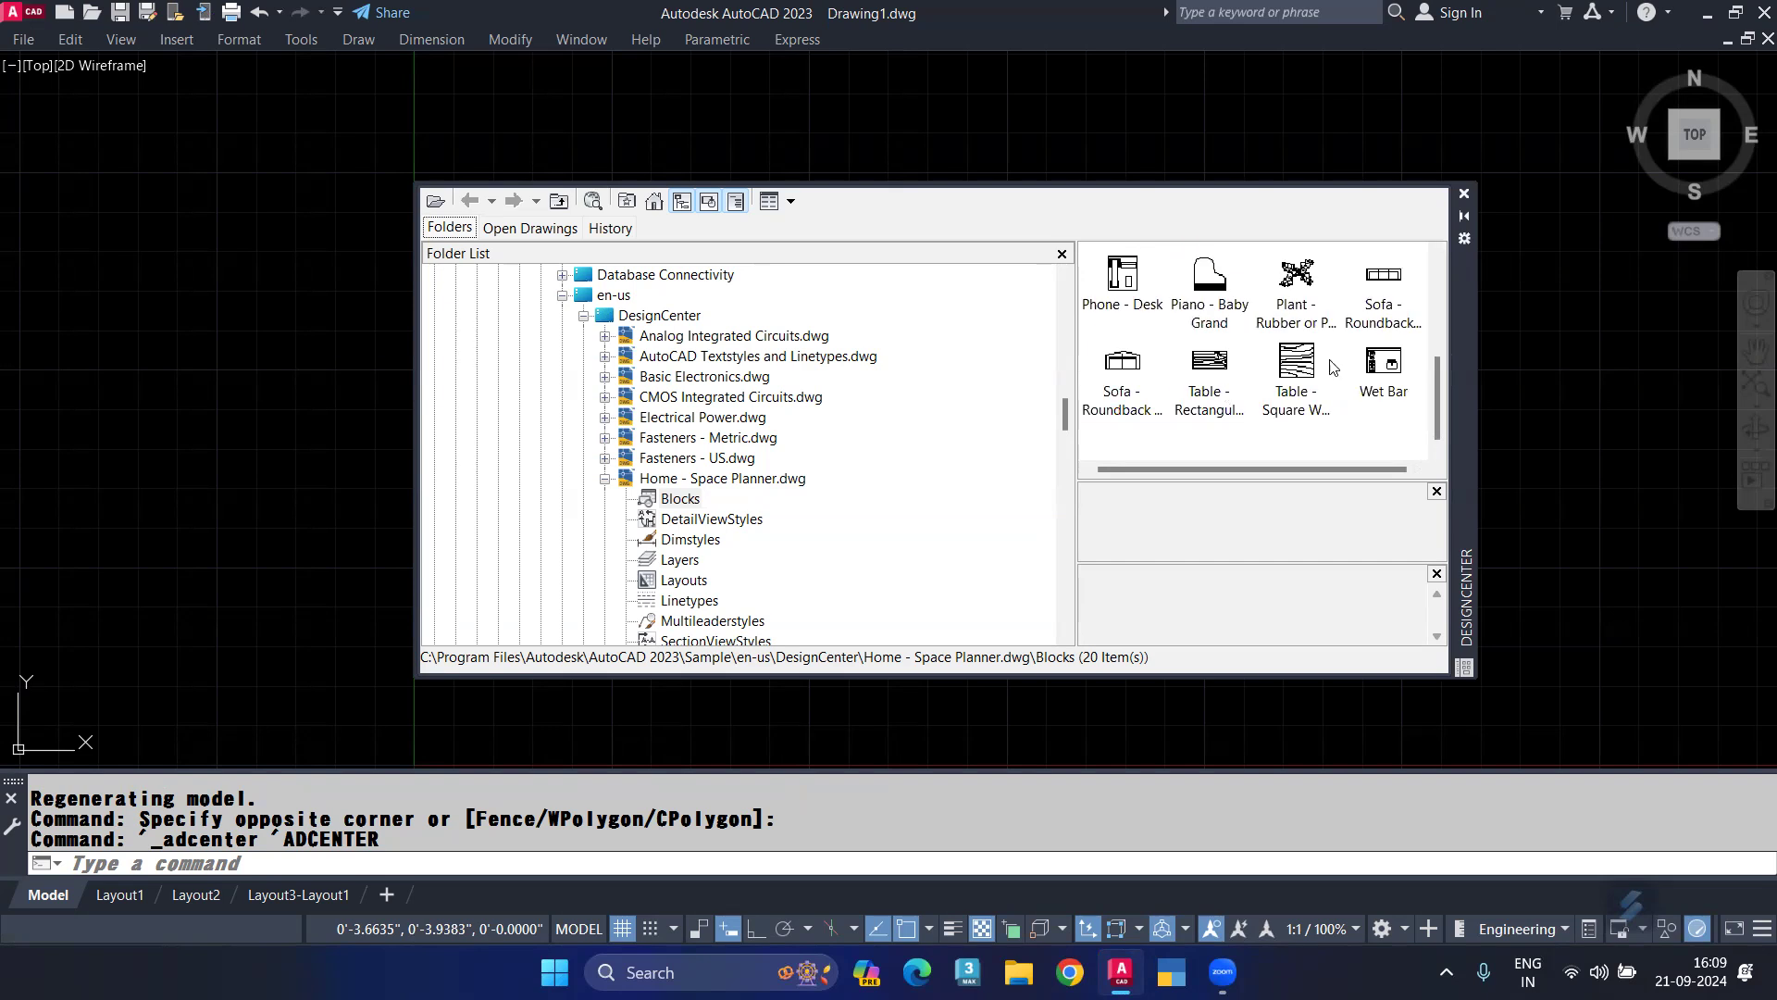
{"action": "left_click", "coordinate": [1383, 277]}
{"action": "left_click_drag", "start_coordinate": [234, 386], "coordinate": [308, 249]}
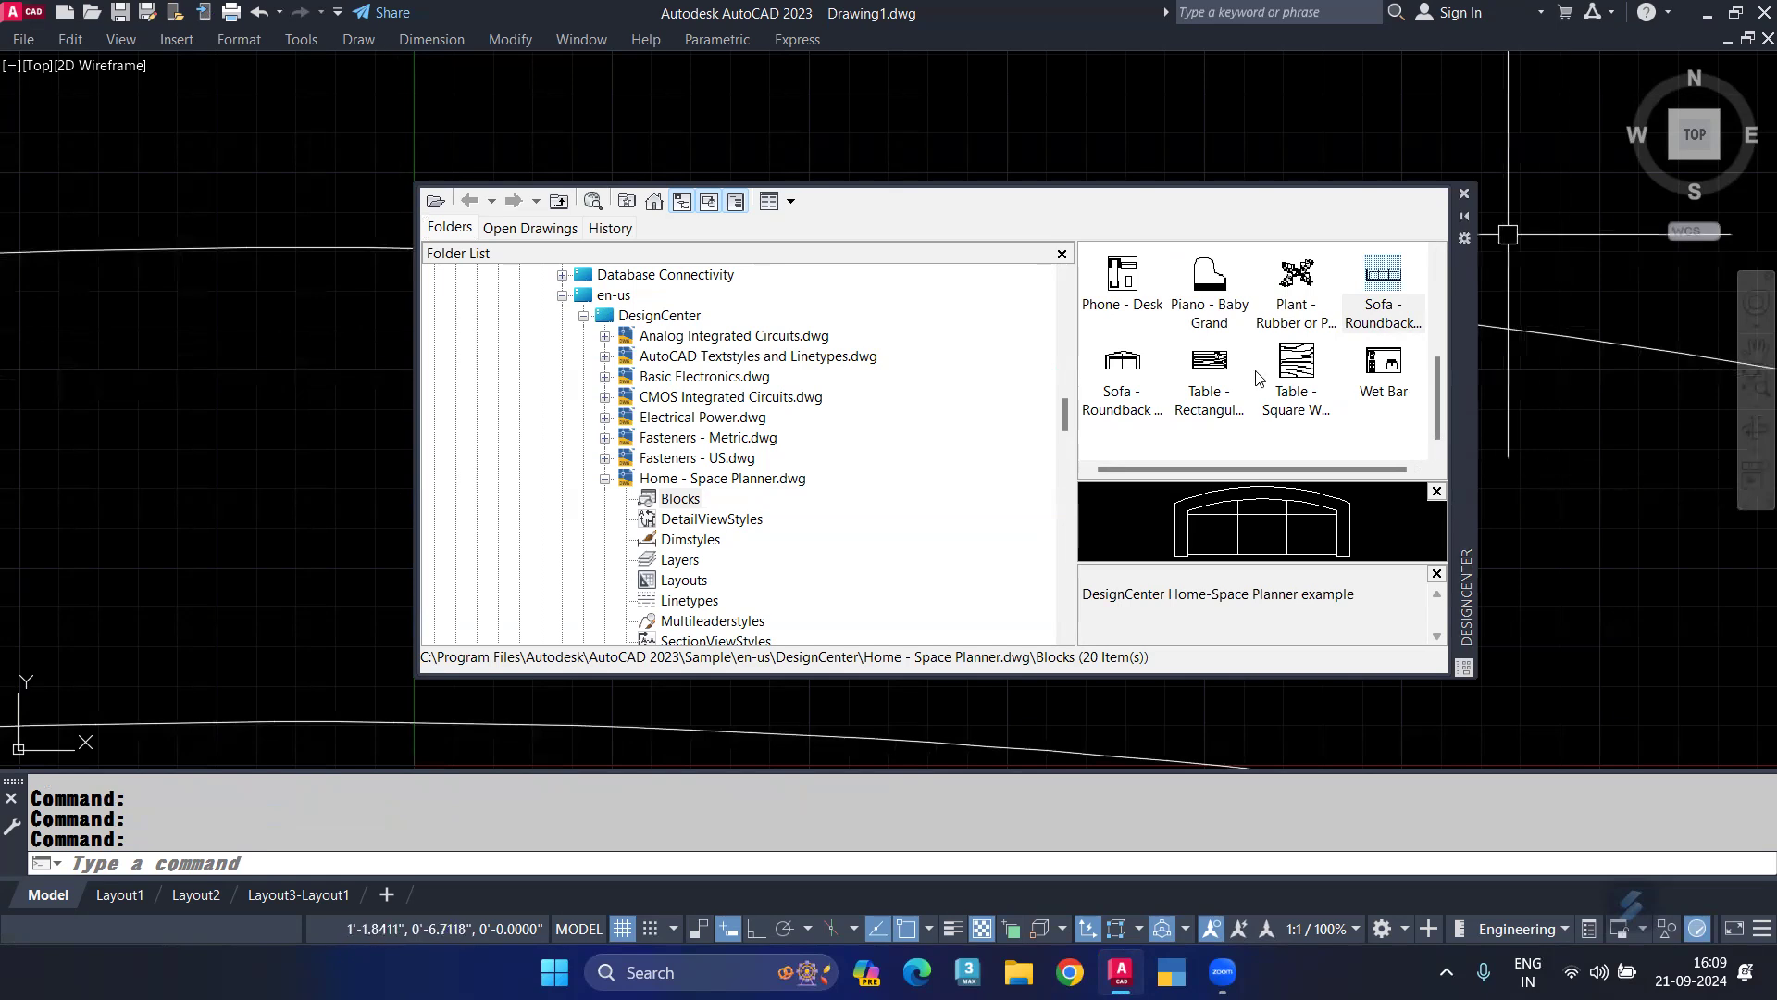
{"action": "scroll", "coordinate": [1259, 380], "scroll_direction": "up", "scroll_amount": 5}
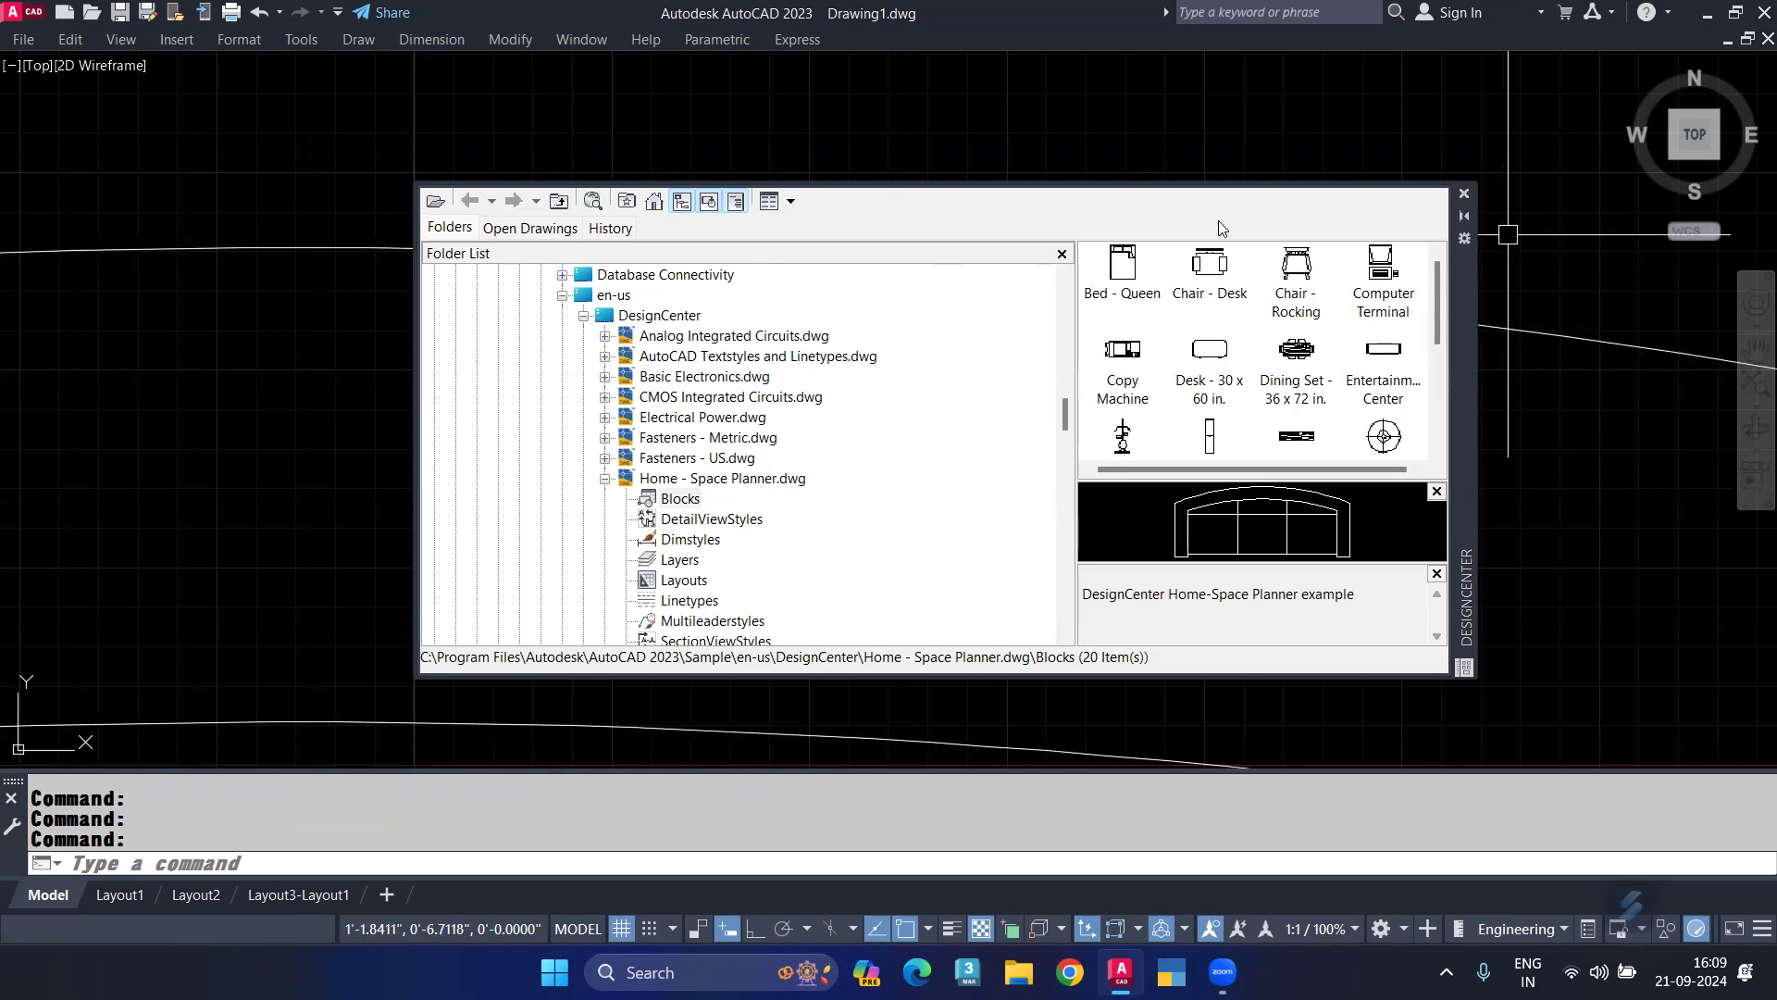
{"action": "left_click", "coordinate": [1464, 194]}
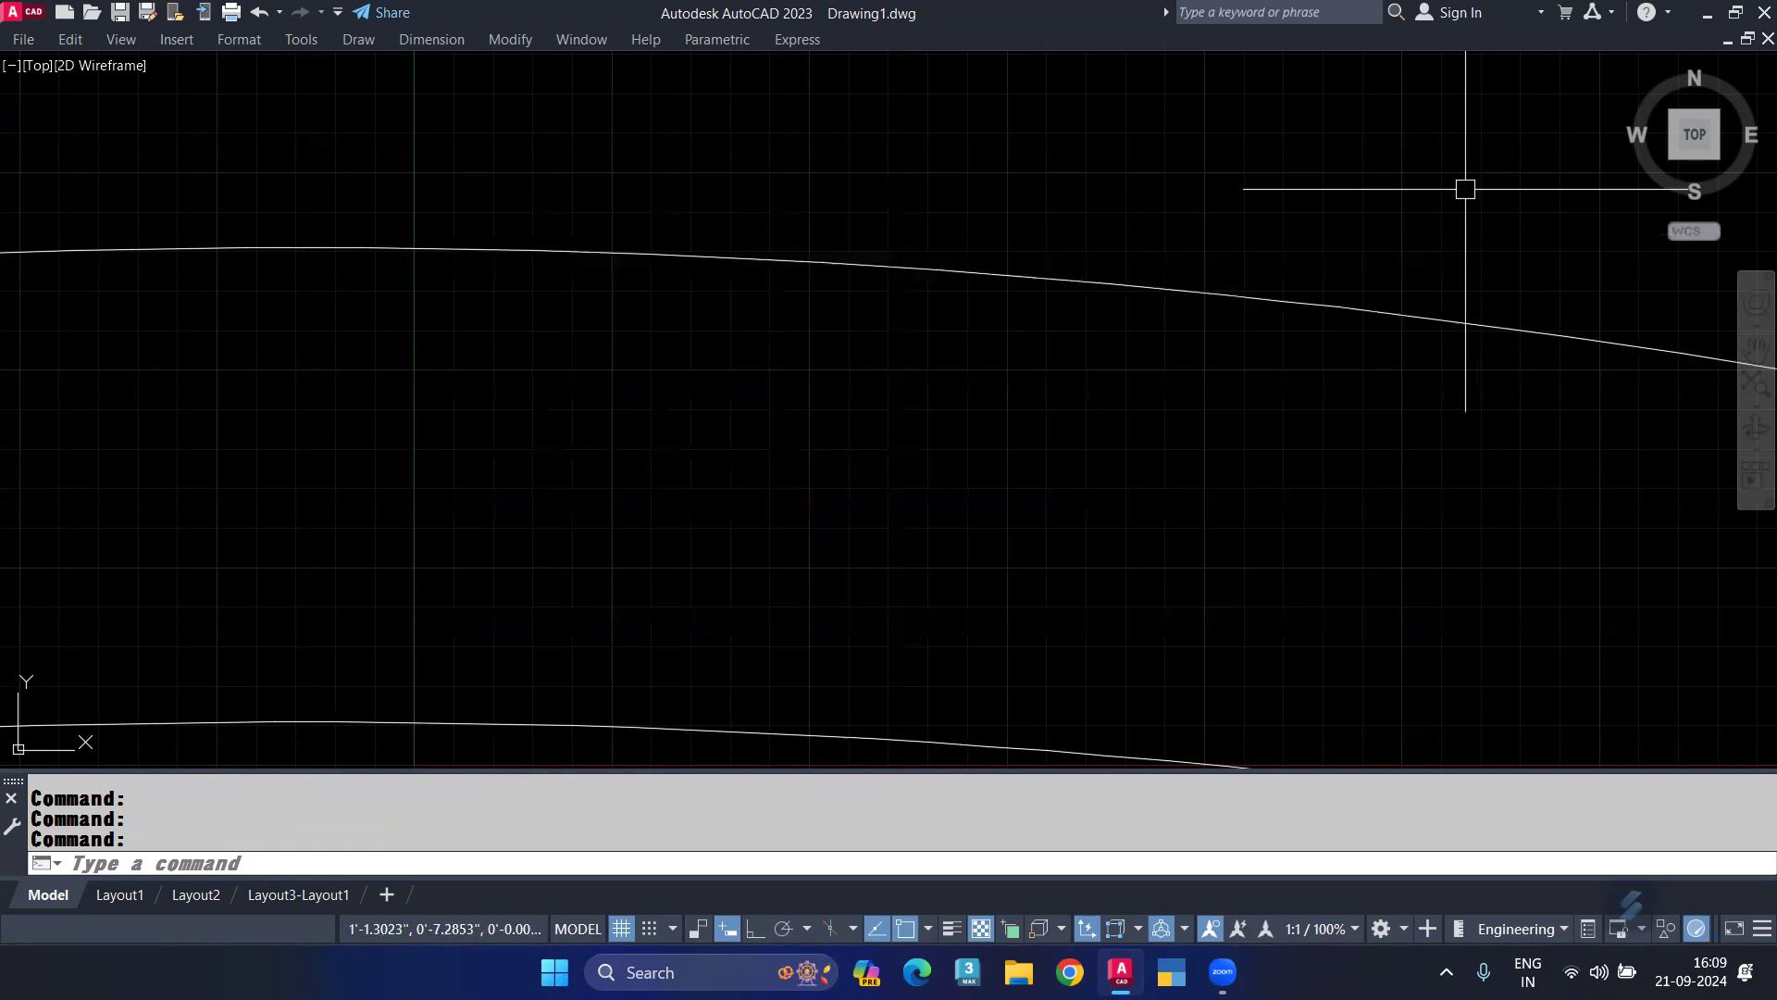
Move the sofa block by its insertion point to the upper right of the origin and deselect it.
{"action": "scroll", "coordinate": [992, 336], "scroll_direction": "up", "scroll_amount": 3}
{"action": "scroll", "coordinate": [936, 389], "scroll_direction": "down", "scroll_amount": 6}
{"action": "middle_click_drag", "start_coordinate": [936, 389], "coordinate": [942, 303]}
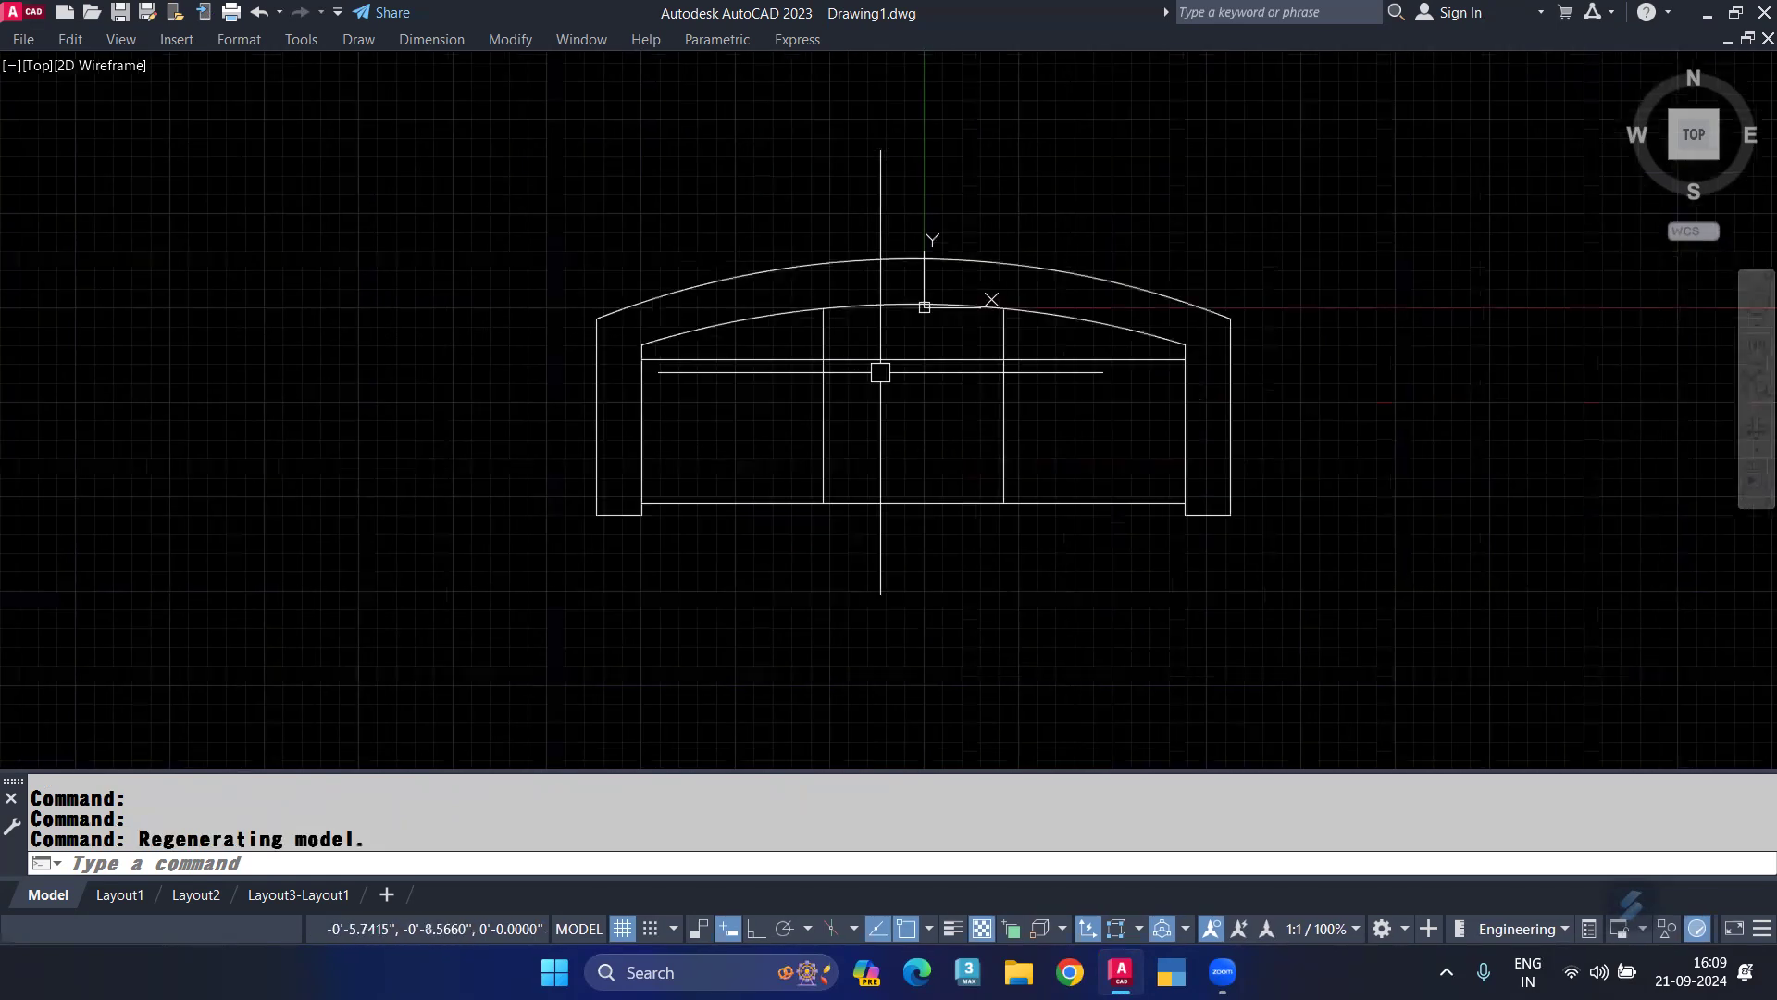
{"action": "left_click", "coordinate": [866, 359]}
{"action": "left_click", "coordinate": [912, 259]}
{"action": "middle_click_drag", "start_coordinate": [1297, 96], "coordinate": [1097, 371]}
{"action": "left_click", "coordinate": [1199, 229]}
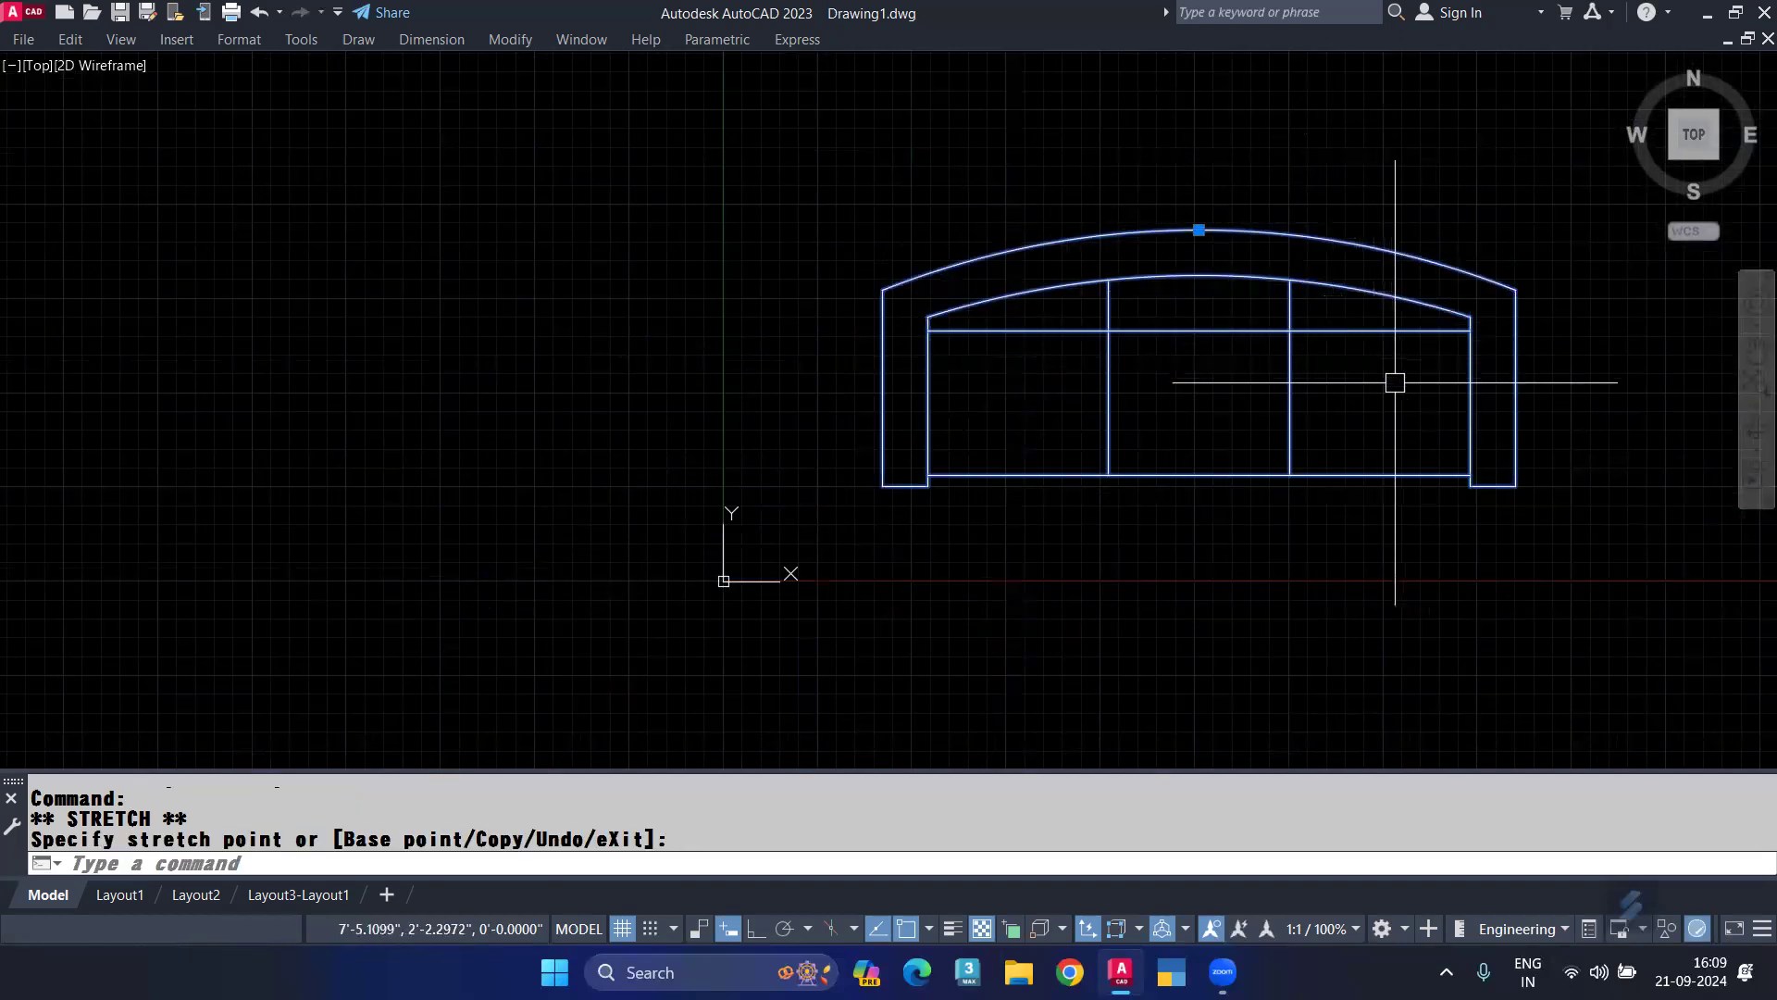
{"action": "key", "text": "Escape"}
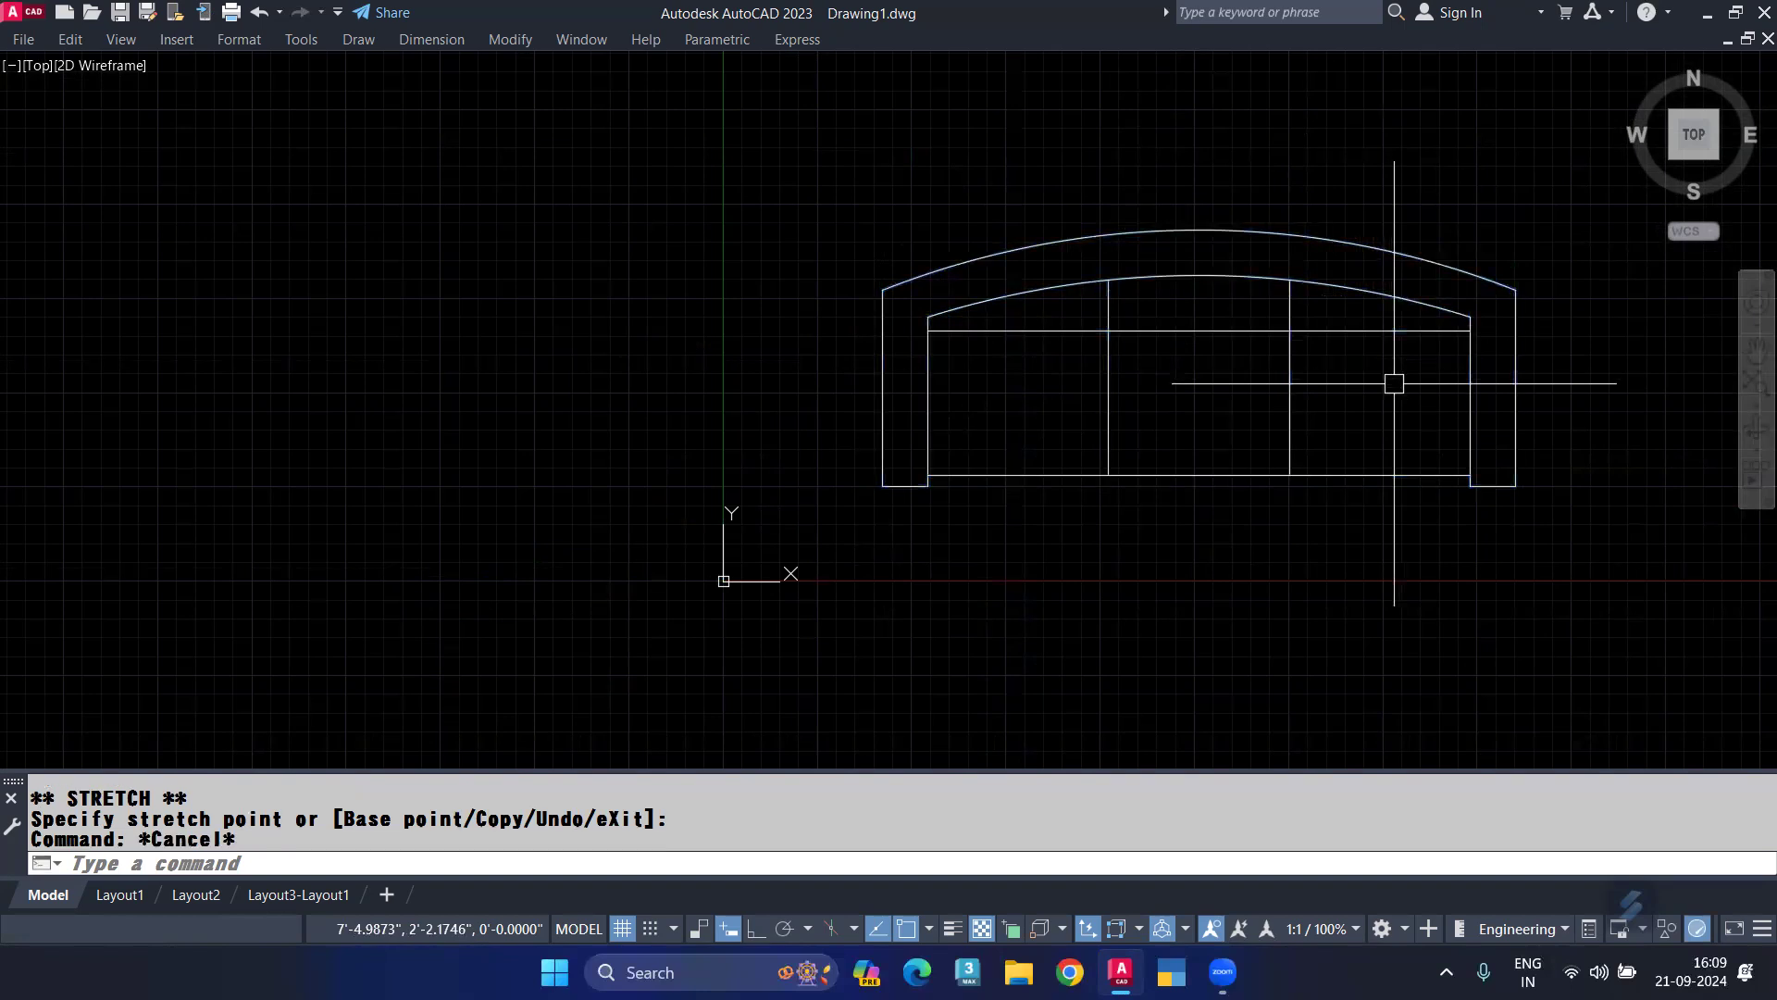
Insert the Toilet - Imperial block from the architectural tool palette into the empty area left of the sofa.
{"action": "key", "text": "ctrl+3"}
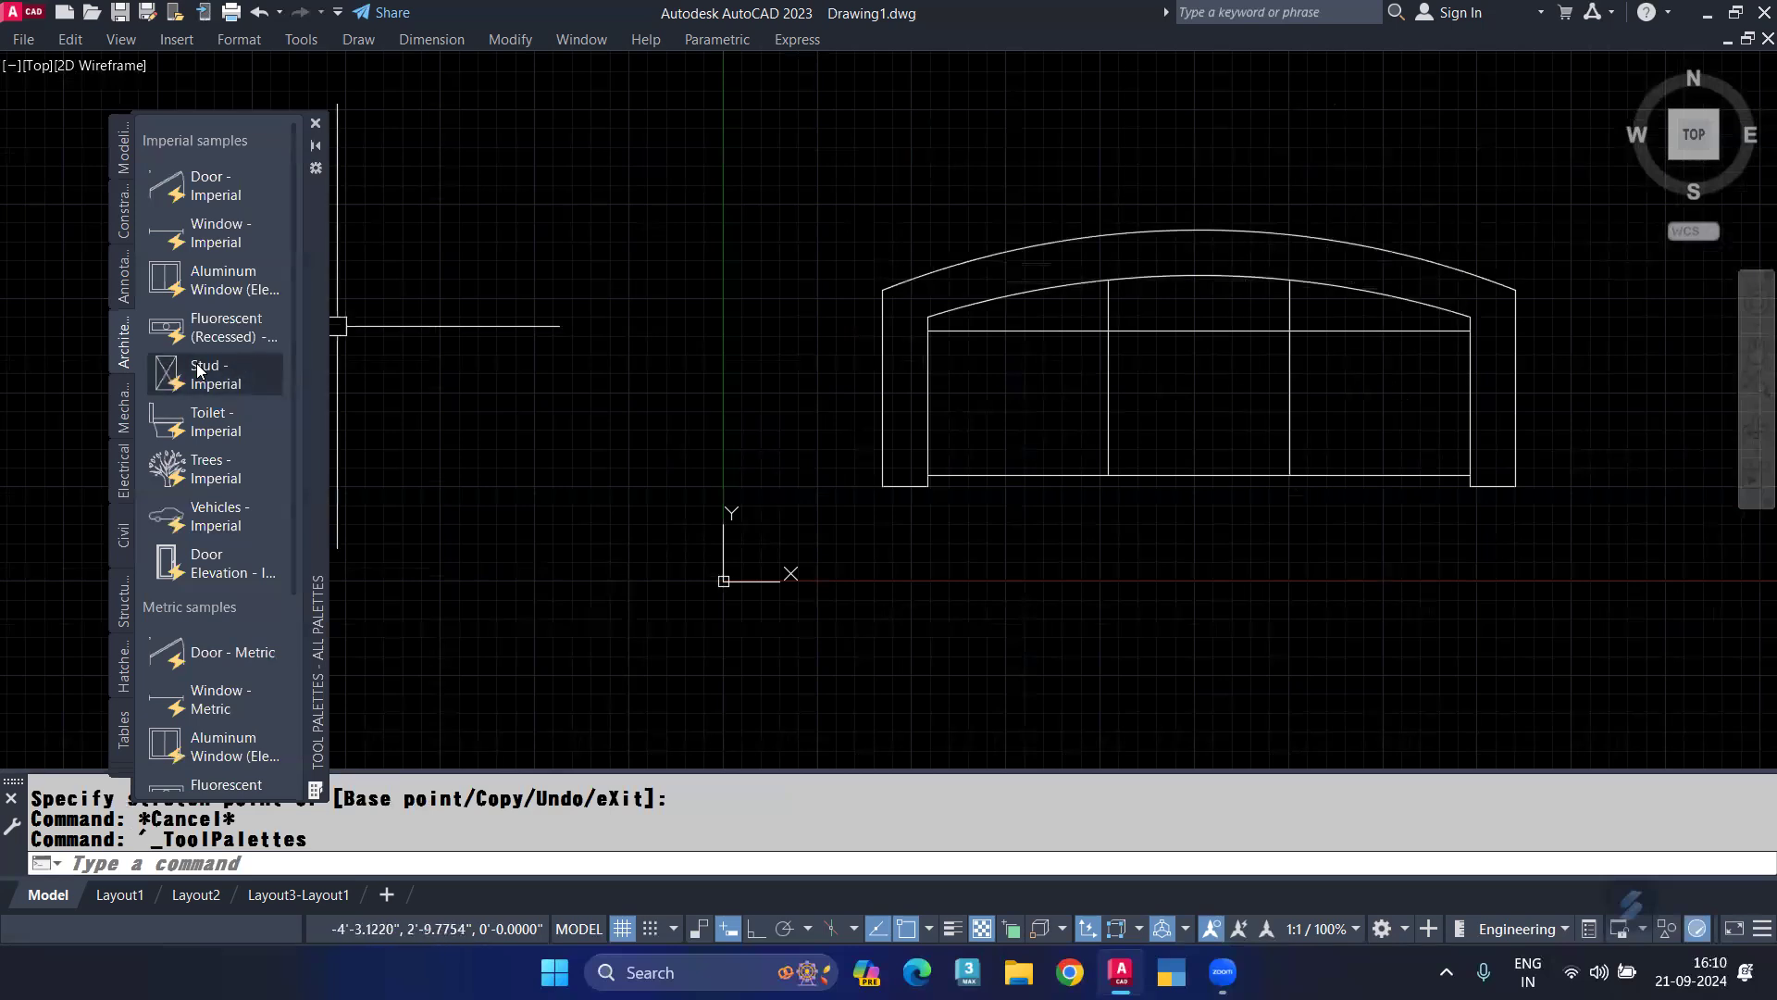
{"action": "left_click_drag", "start_coordinate": [210, 426], "coordinate": [528, 278]}
{"action": "middle_click_drag", "start_coordinate": [539, 389], "coordinate": [647, 499]}
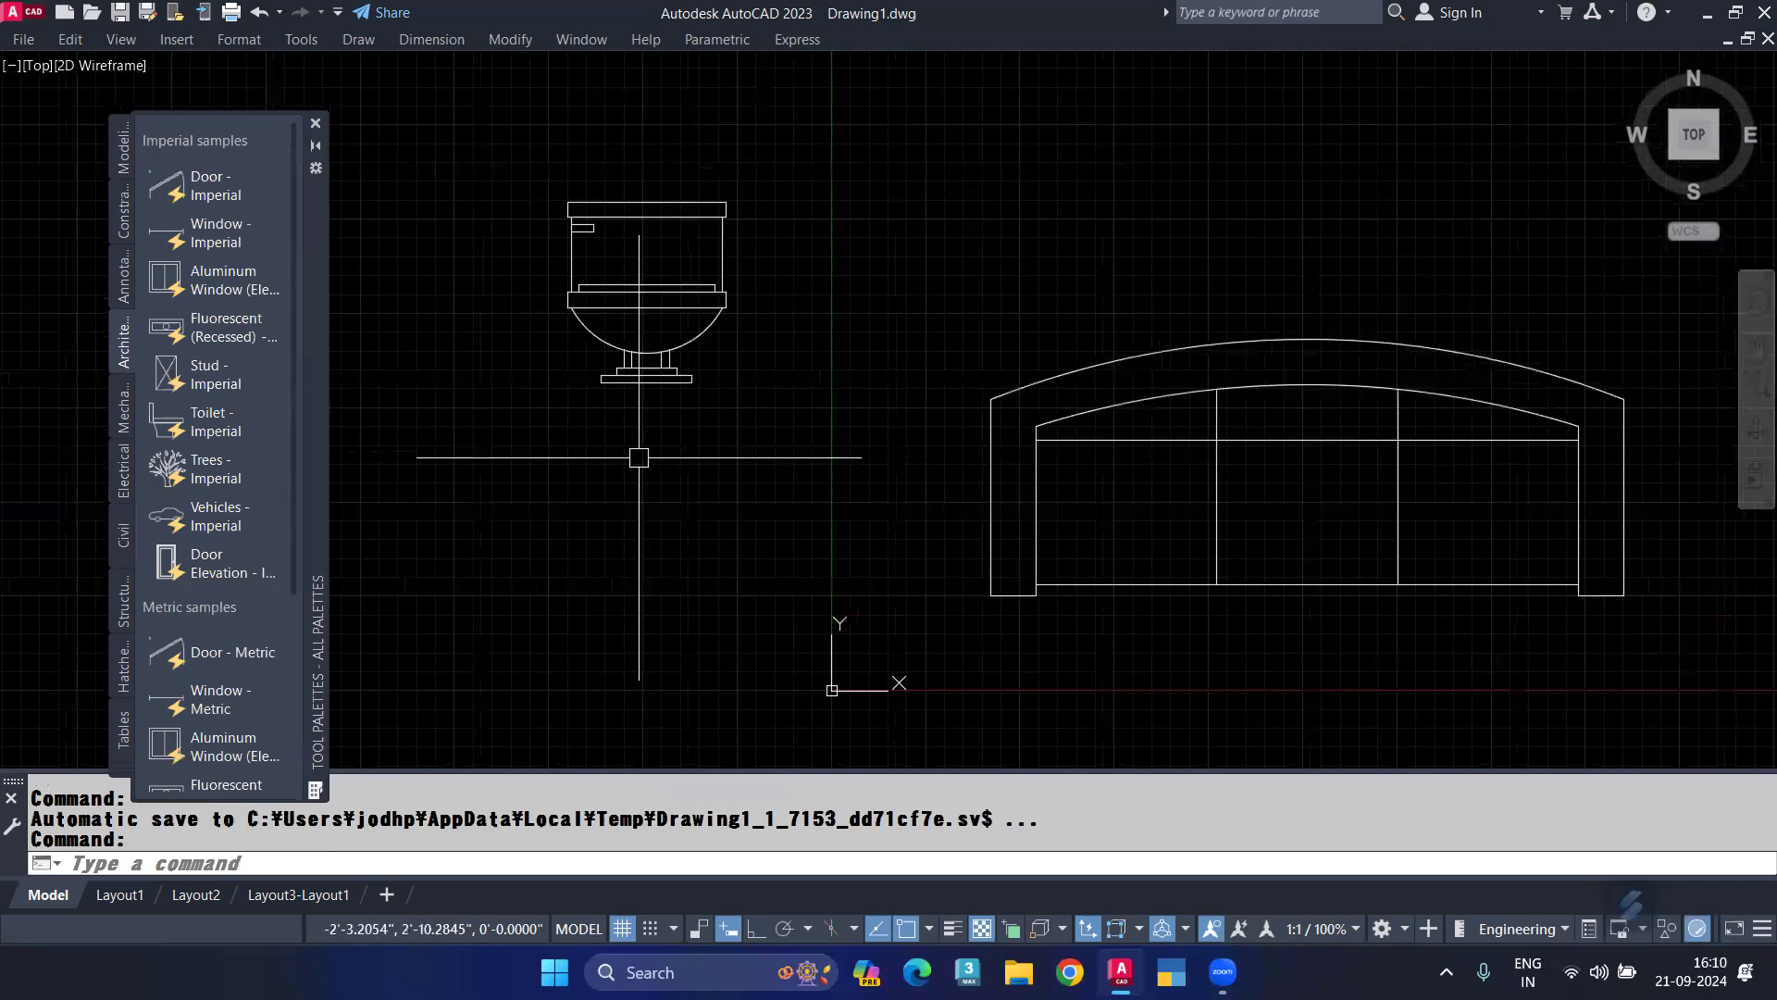
Try the Elongated (Plan), Round (Front), Round (Plan) and Pullchain (Front) visibility states on the toilet block.
{"action": "left_click", "coordinate": [613, 353]}
{"action": "left_click", "coordinate": [534, 422]}
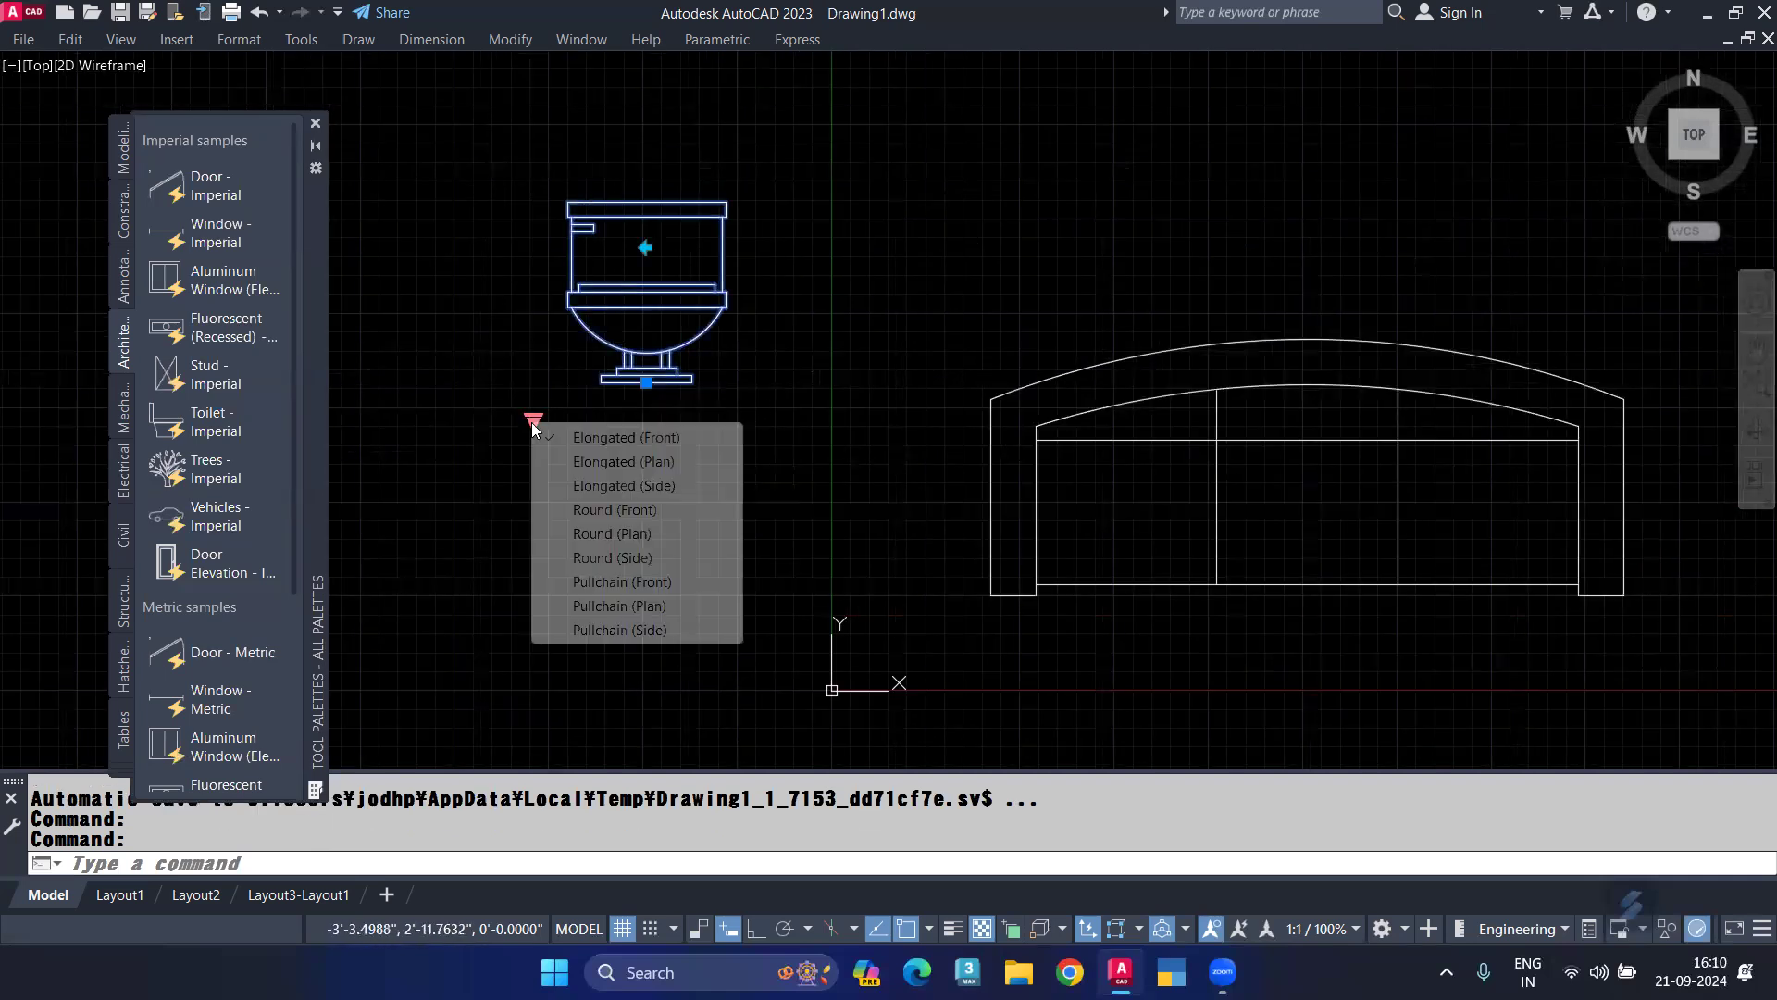
{"action": "left_click", "coordinate": [626, 460]}
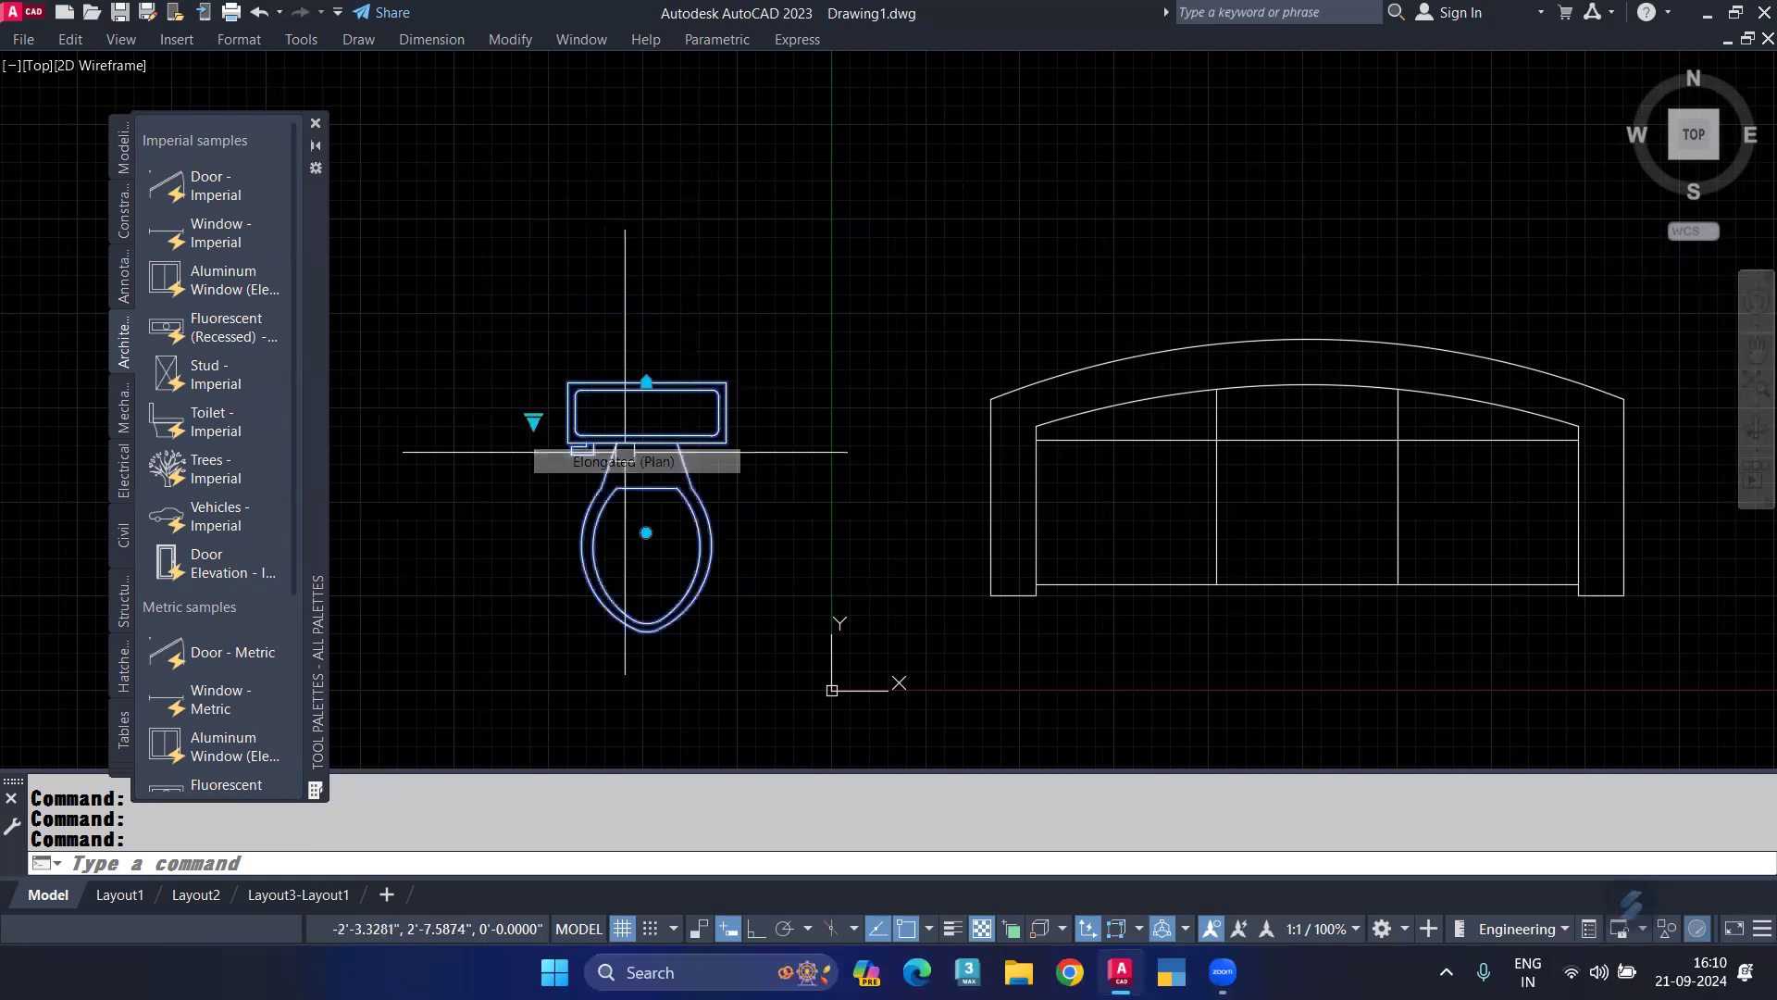
{"action": "left_click", "coordinate": [535, 424]}
{"action": "left_click", "coordinate": [602, 513]}
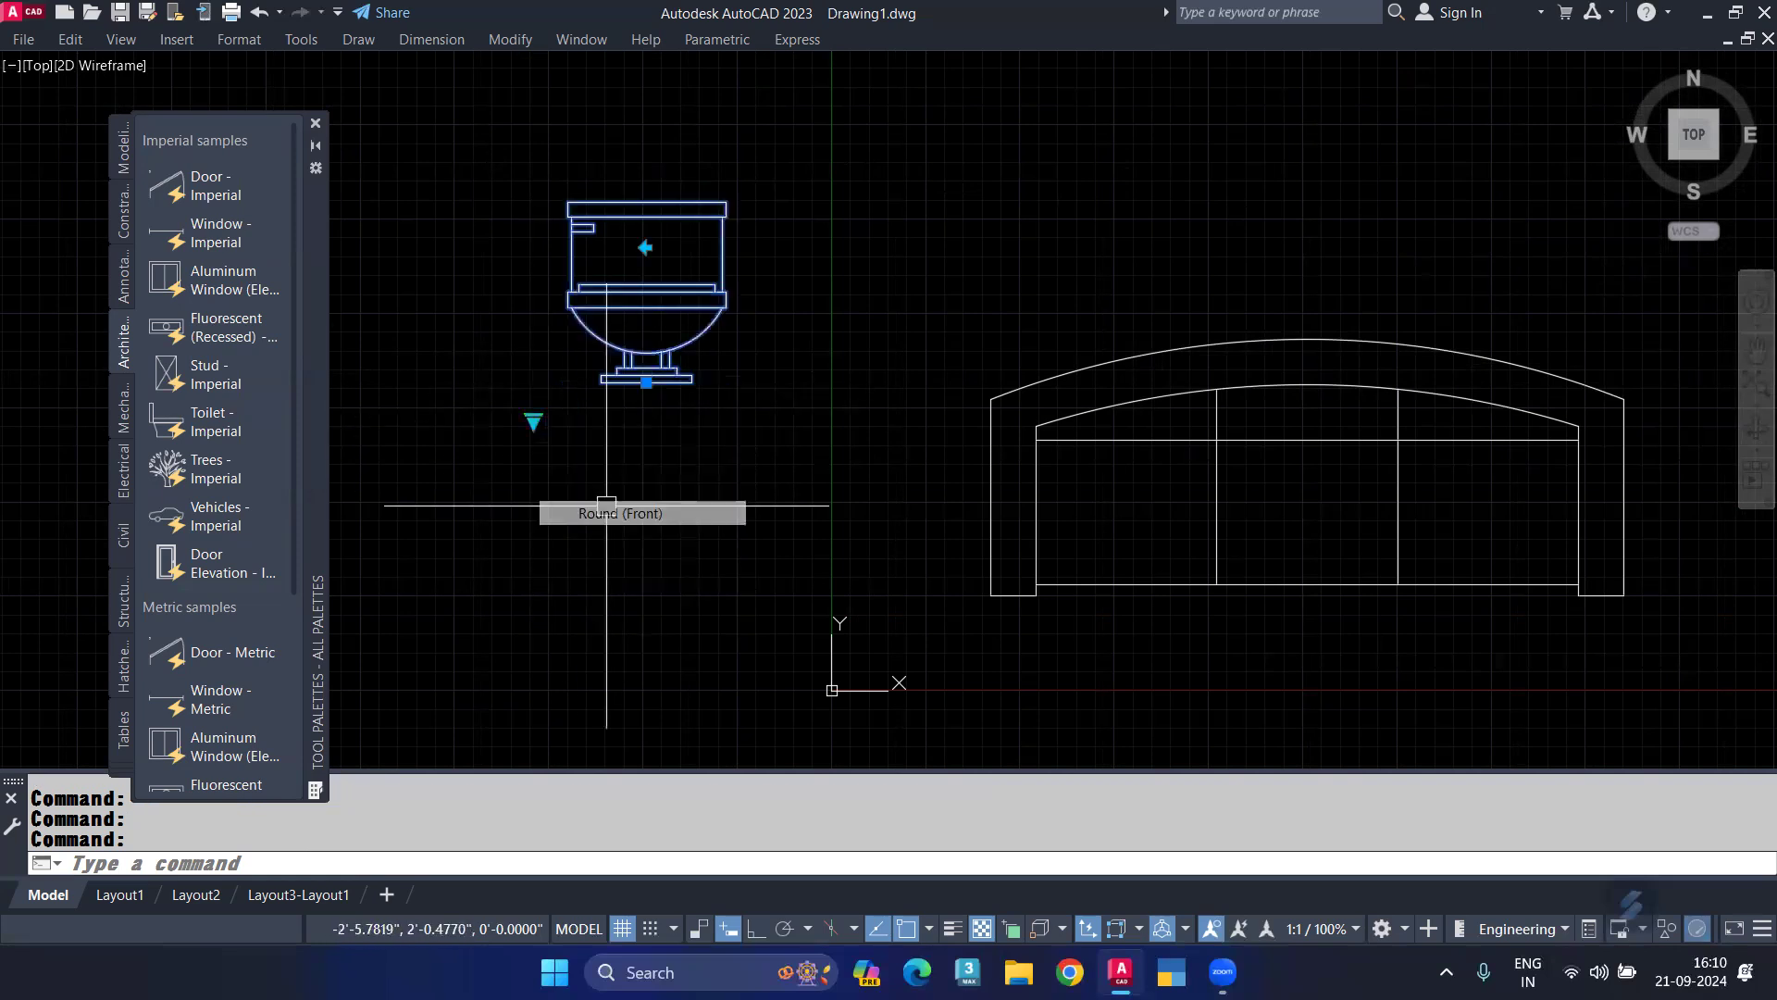
{"action": "left_click", "coordinate": [533, 422]}
{"action": "left_click", "coordinate": [603, 531]}
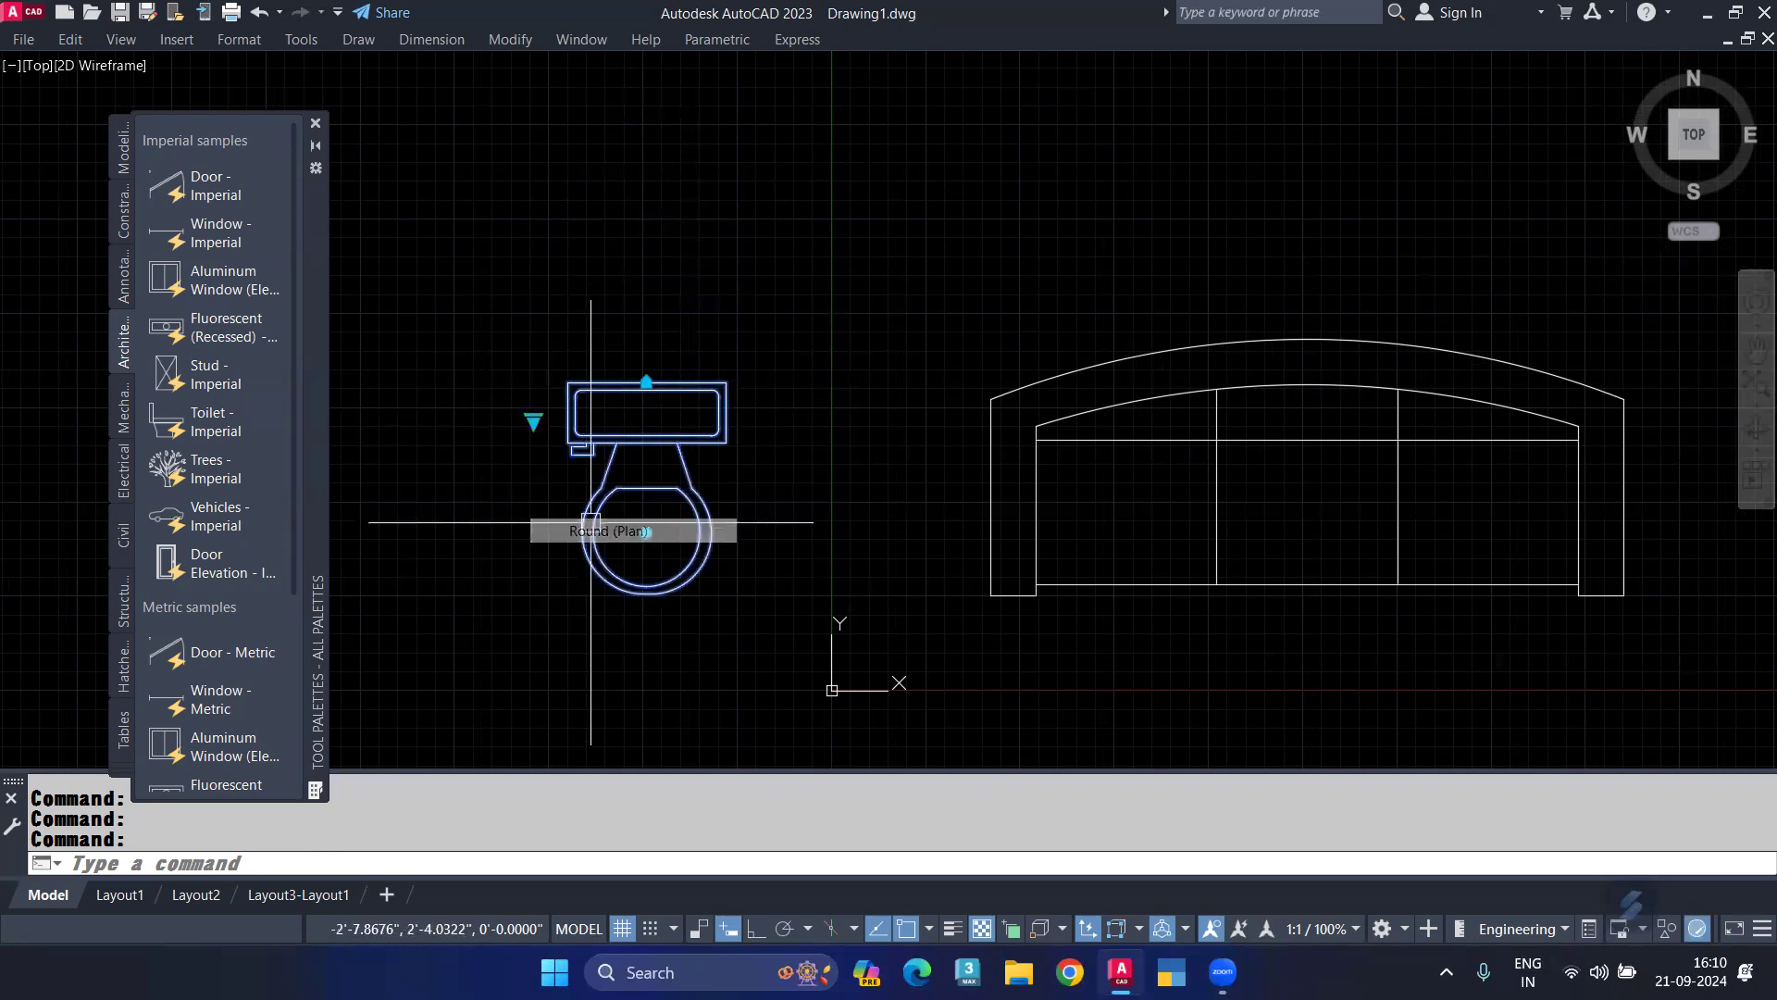
{"action": "left_click", "coordinate": [534, 422]}
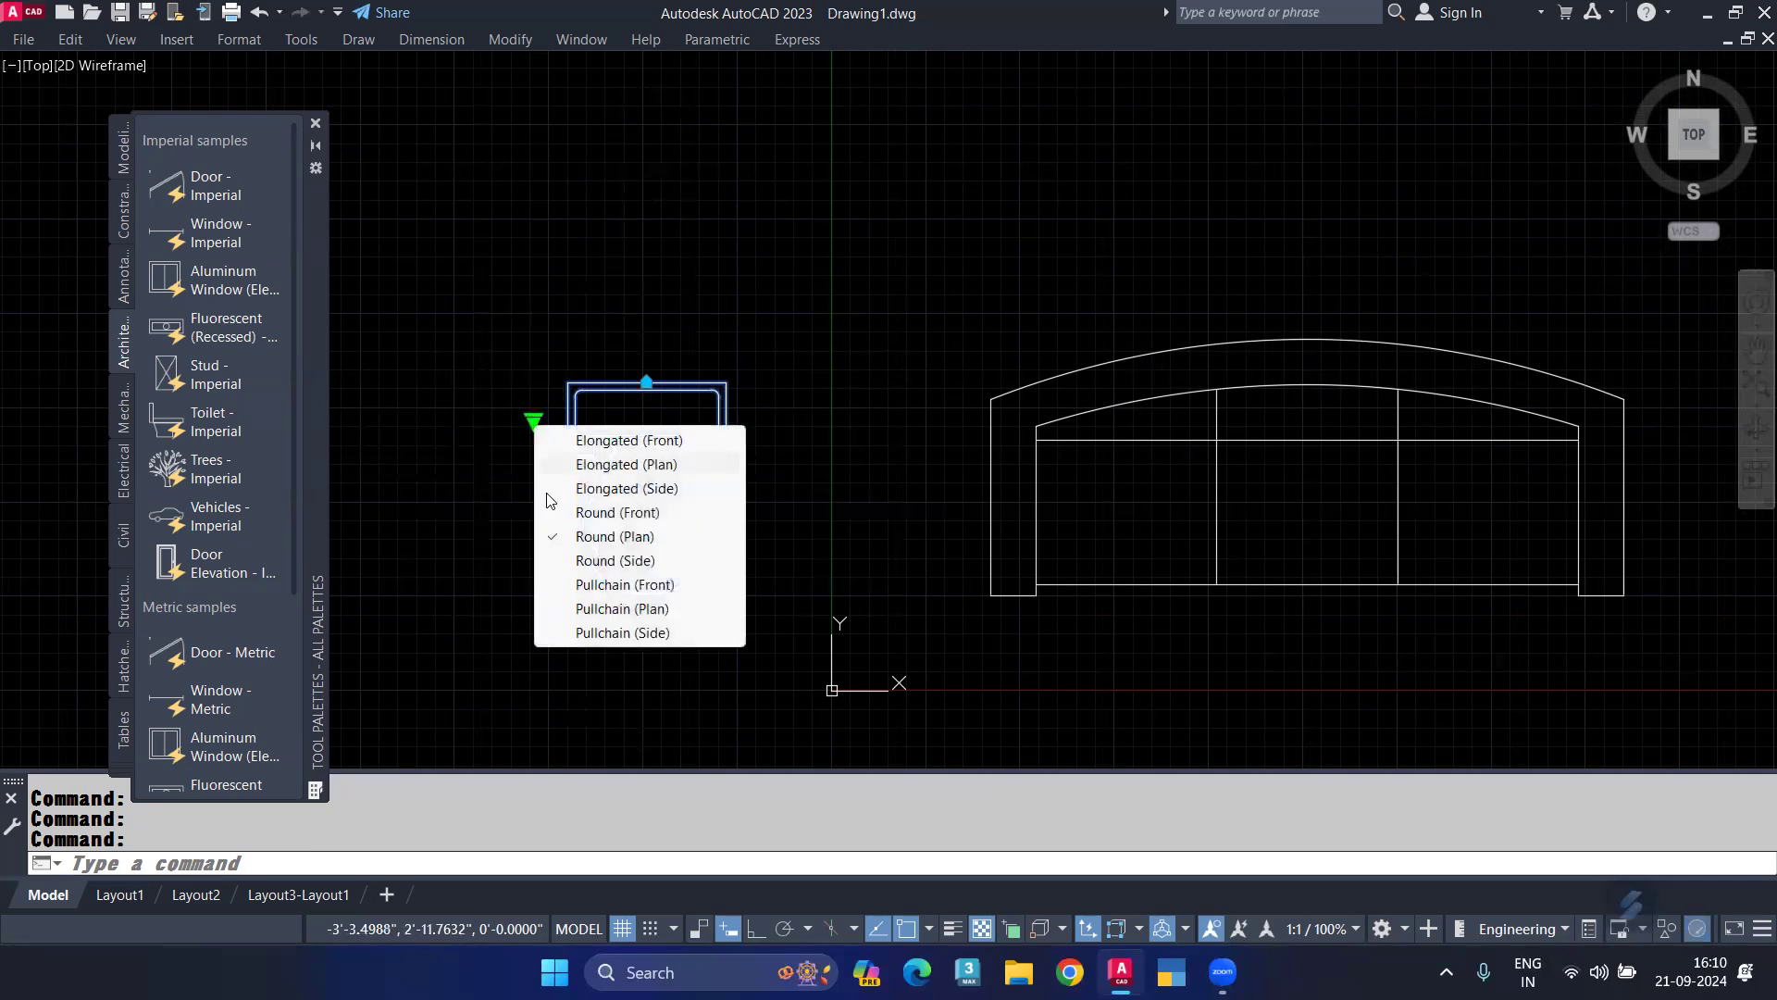
{"action": "left_click", "coordinate": [587, 585]}
{"action": "mouse_move", "coordinate": [814, 214]}
{"action": "middle_mouse_down"}
{"action": "mouse_move", "coordinate": [765, 313]}
{"action": "mouse_move", "coordinate": [789, 372]}
{"action": "middle_mouse_up"}
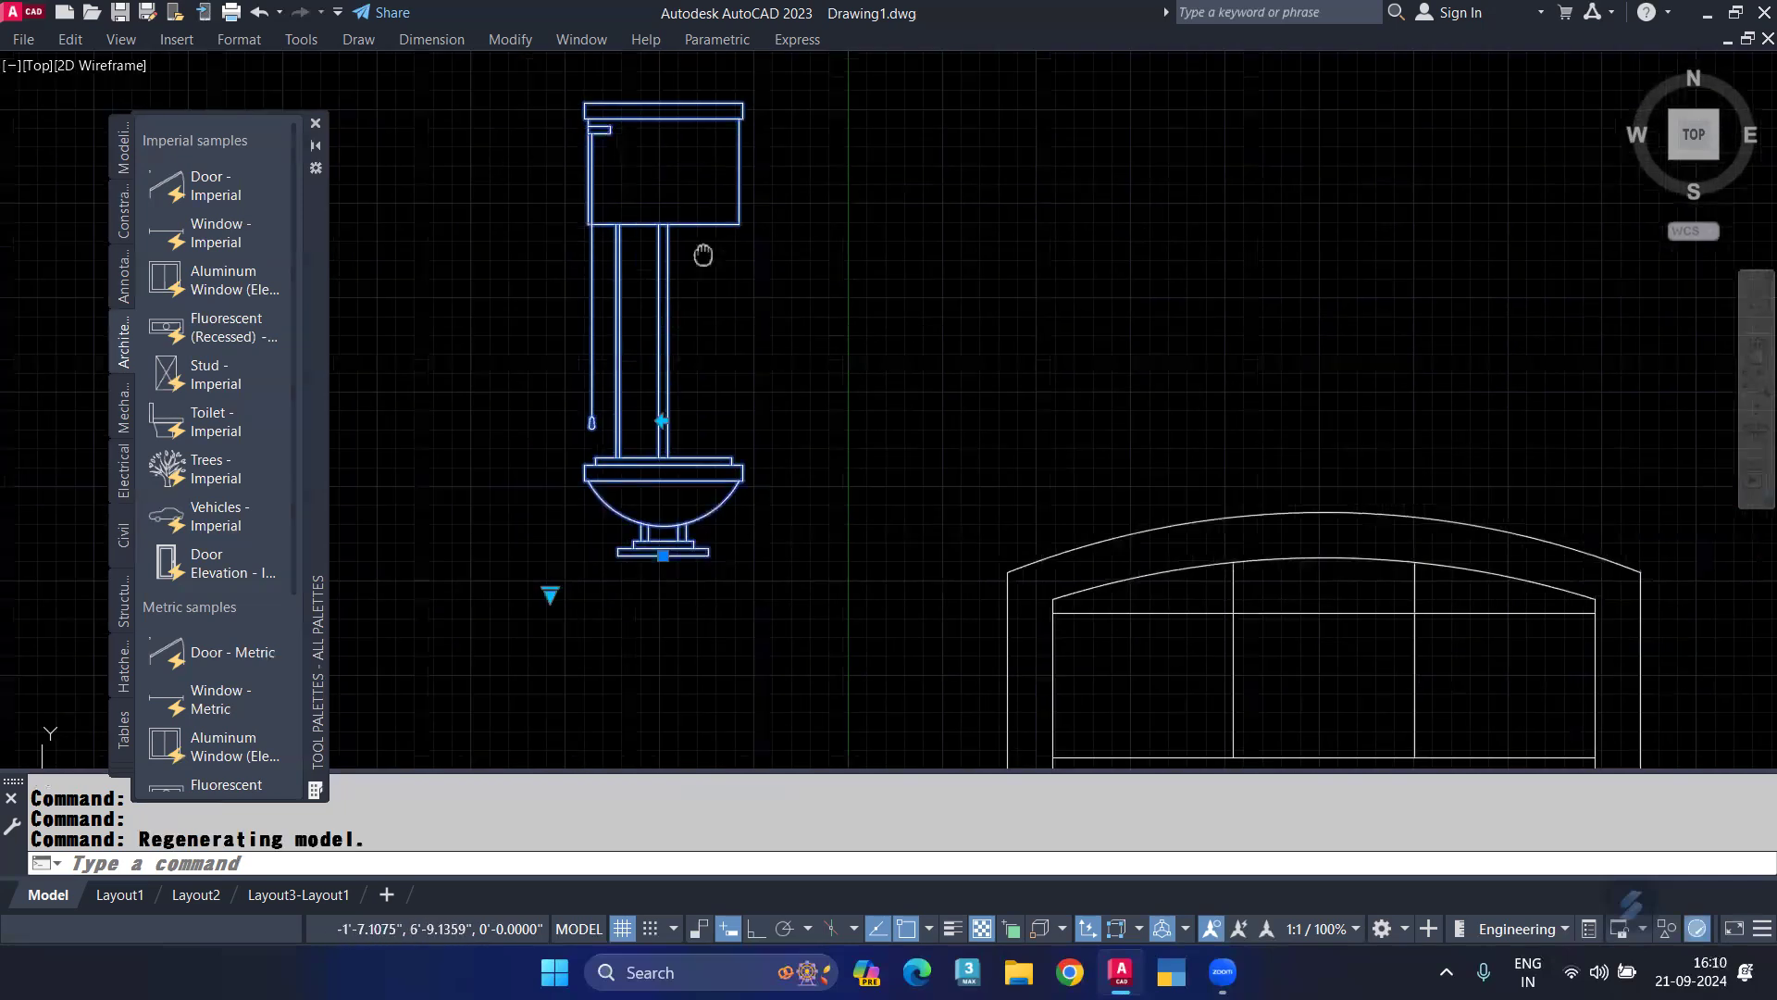
Set the toilet block's visibility state to Pullchain (Plan).
{"action": "left_click", "coordinate": [550, 602]}
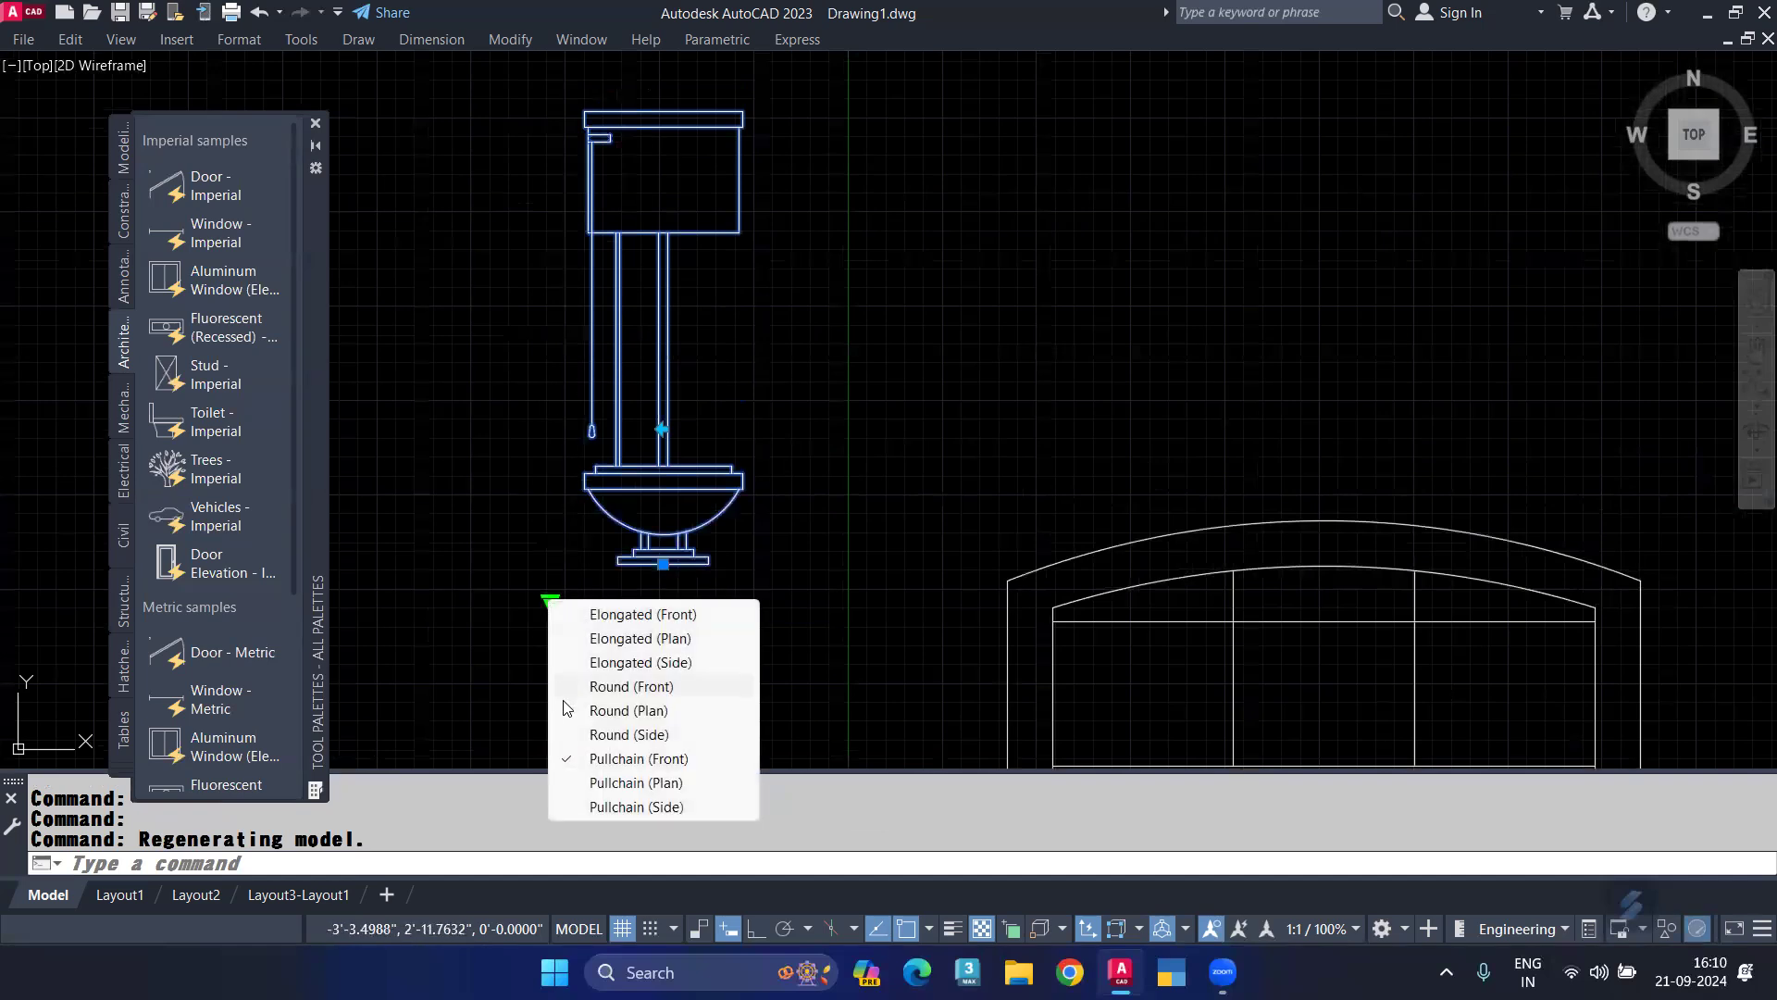
{"action": "left_click", "coordinate": [648, 787]}
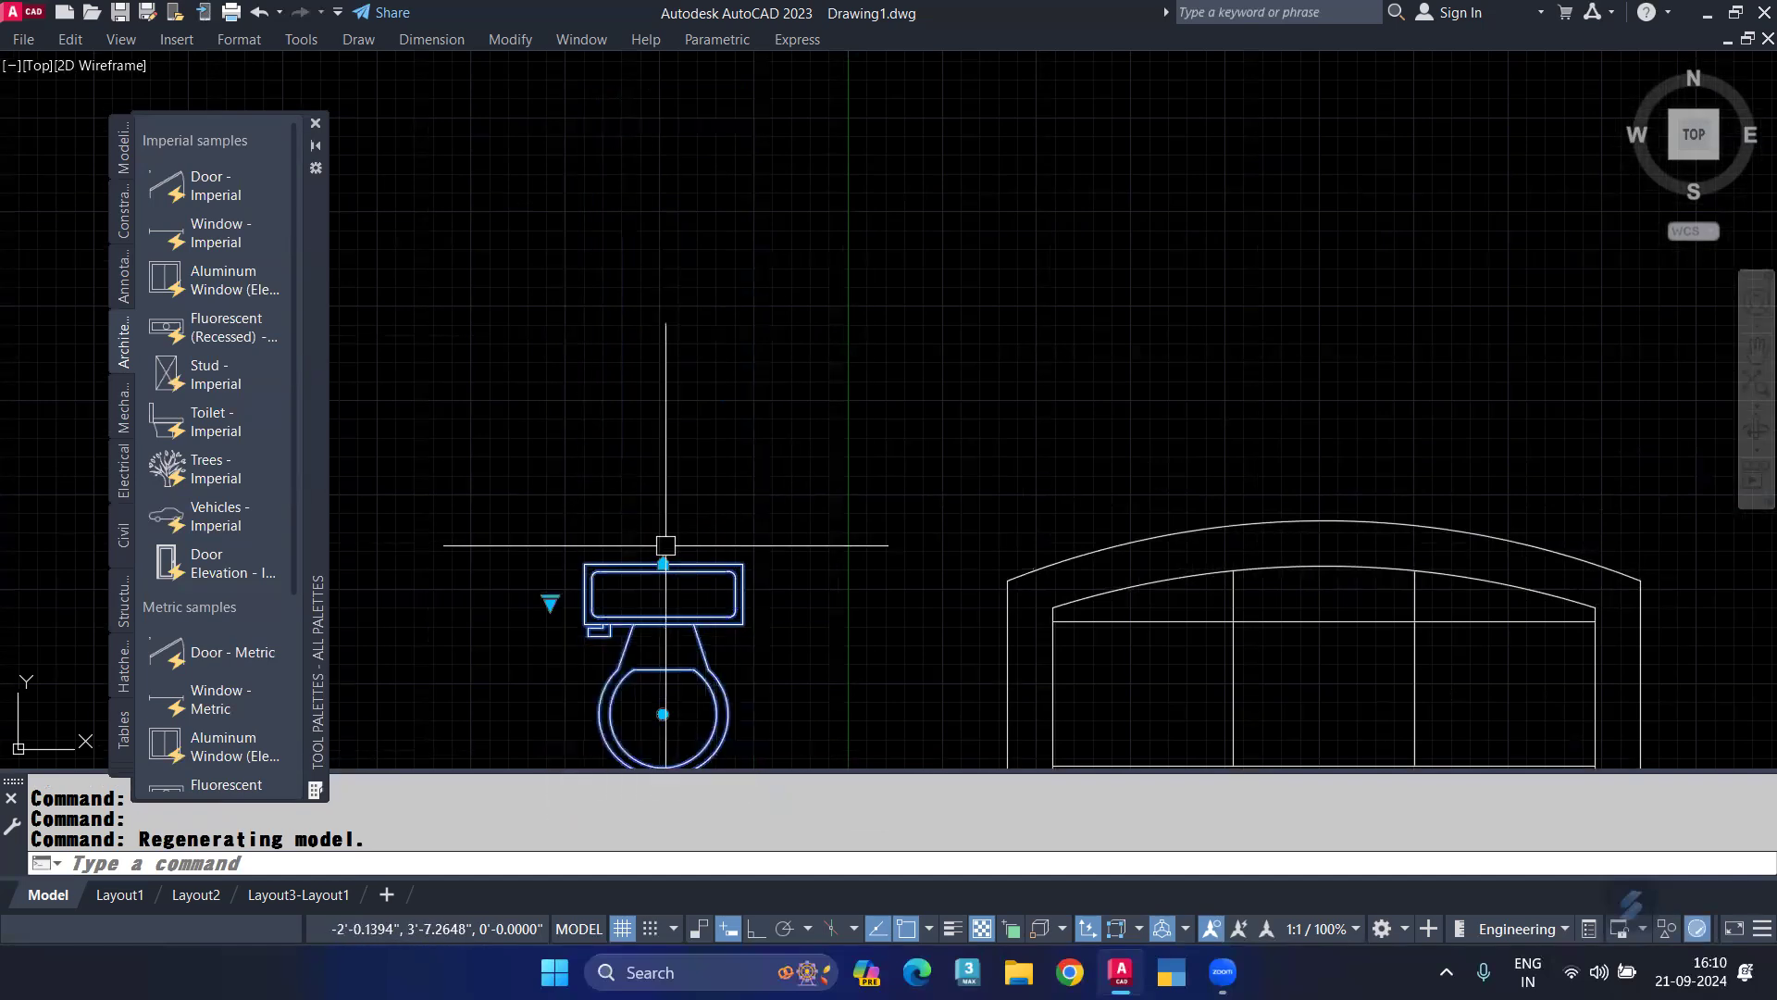
{"action": "middle_click_drag", "start_coordinate": [675, 536], "coordinate": [640, 484]}
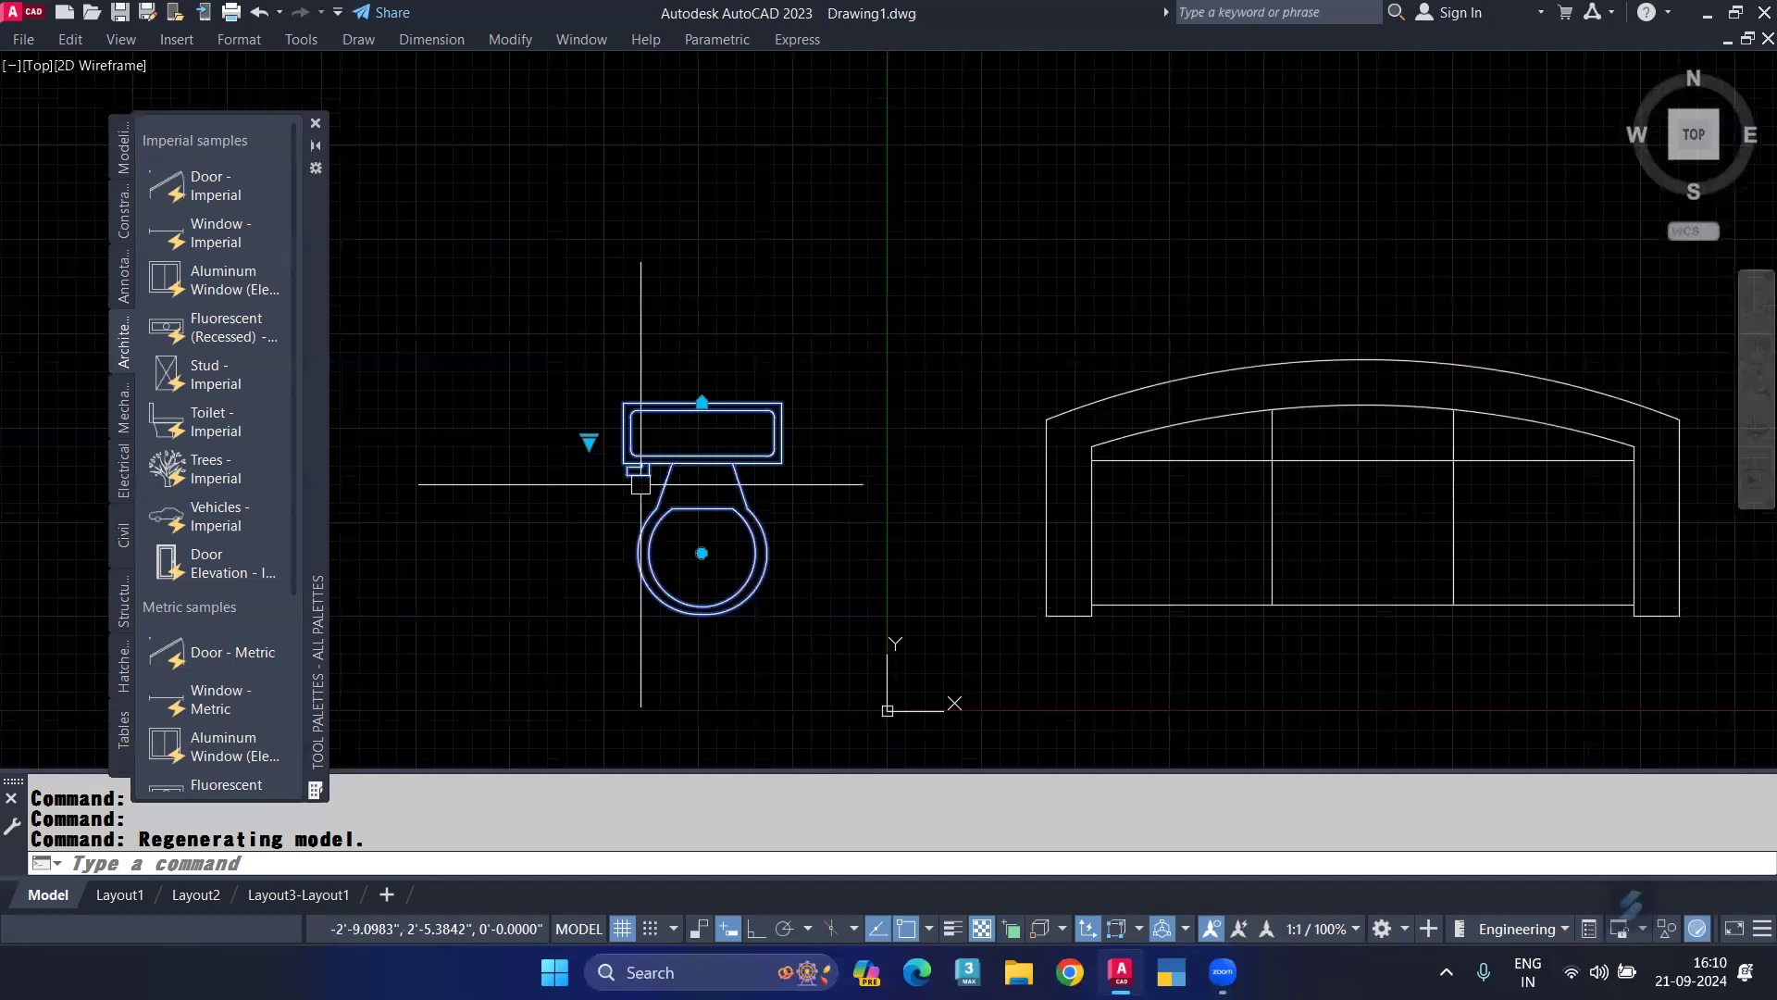
Move the toilet block upward and slightly to the right by its point grip, and close the tool palettes.
{"action": "left_click", "coordinate": [702, 403]}
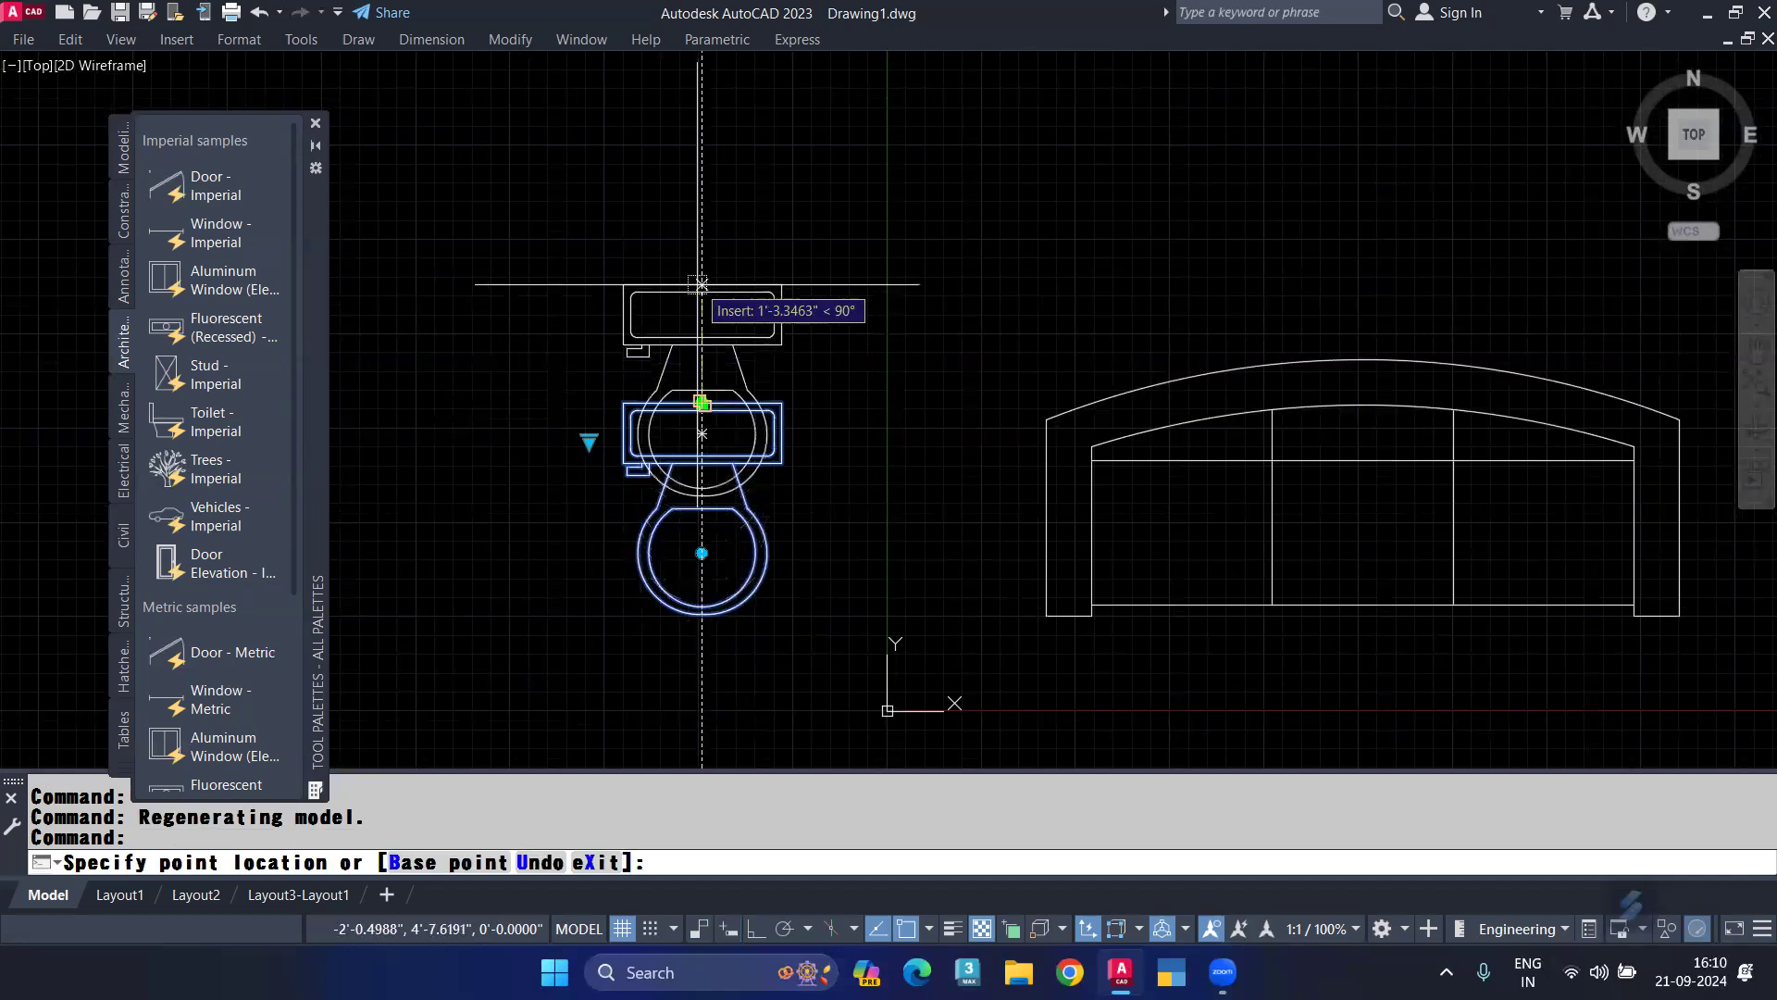
{"action": "left_click", "coordinate": [699, 259]}
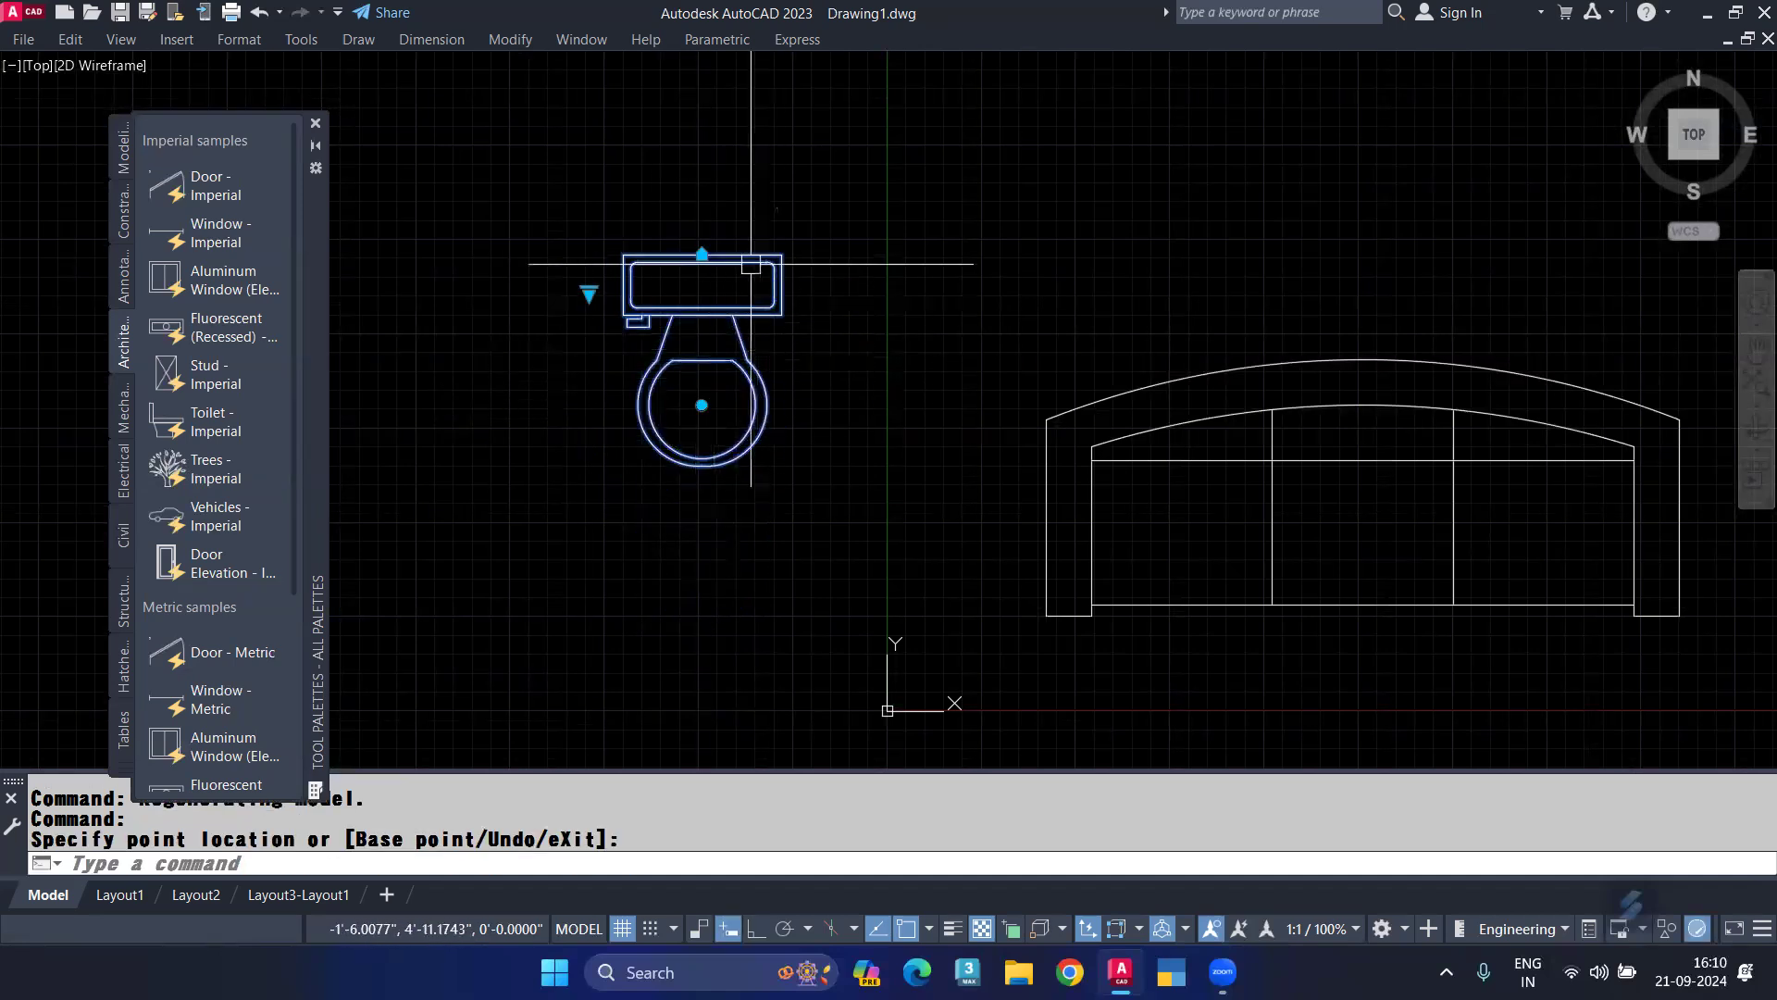
{"action": "left_click", "coordinate": [701, 254]}
{"action": "left_click", "coordinate": [748, 255]}
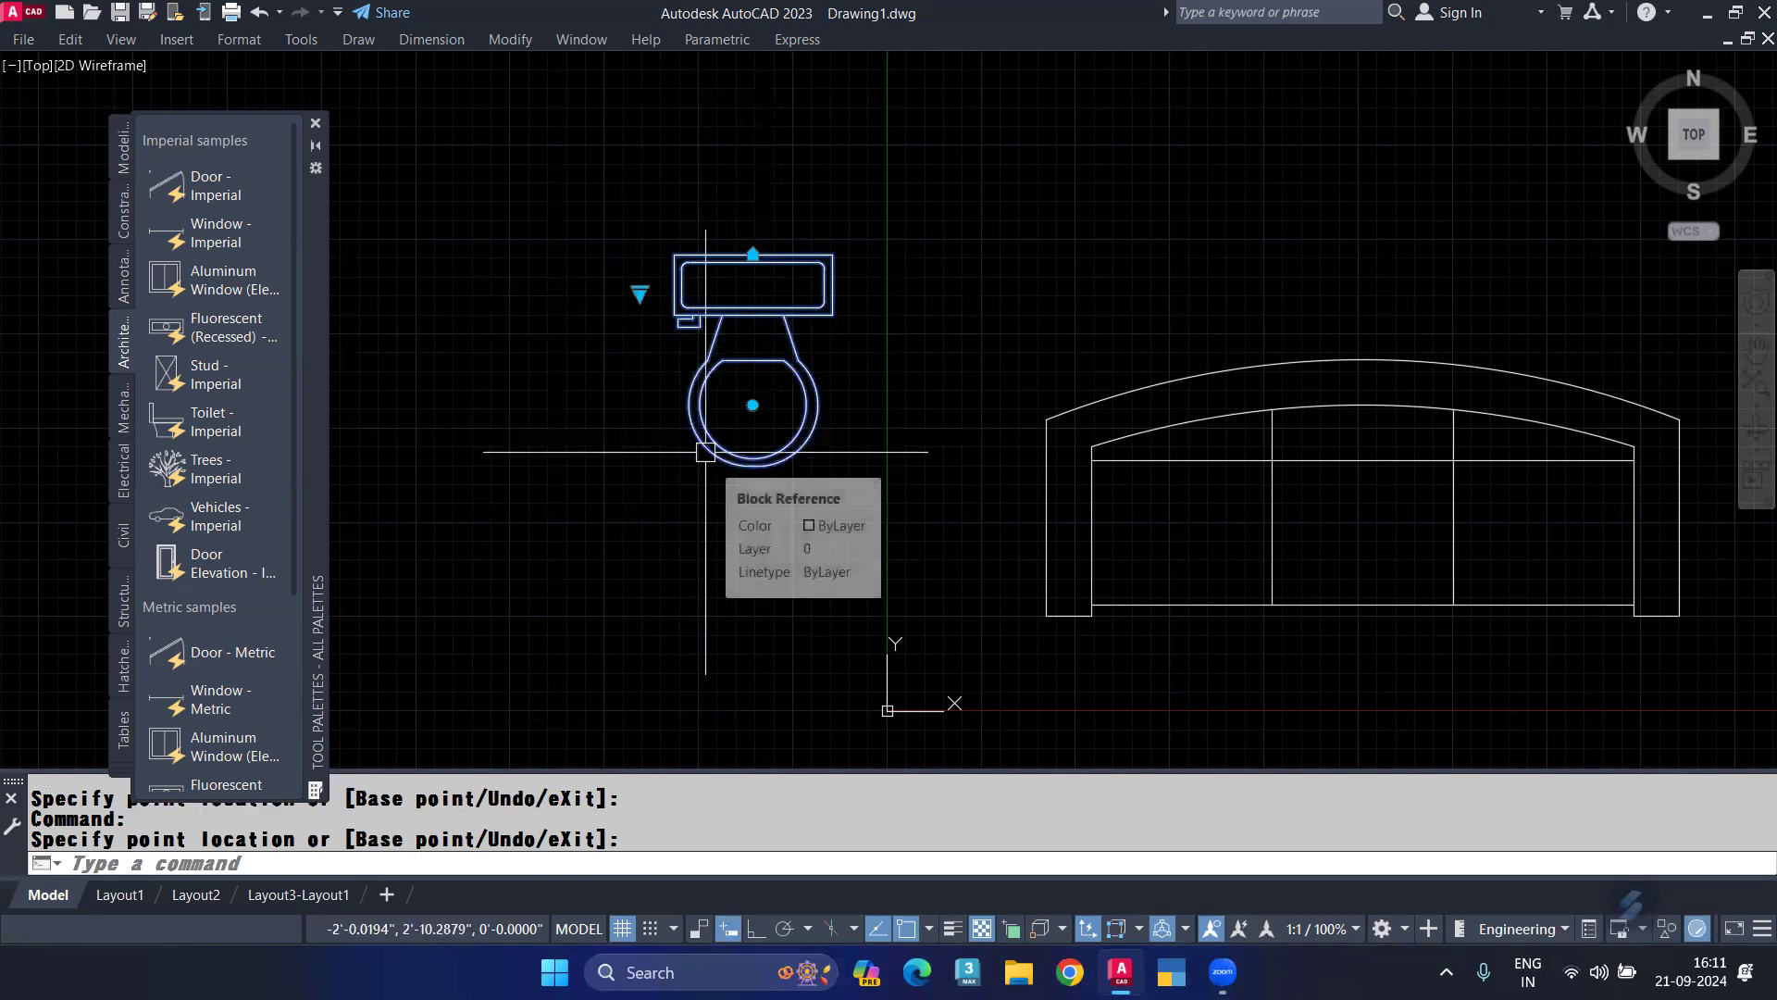
{"action": "key", "text": "Escape"}
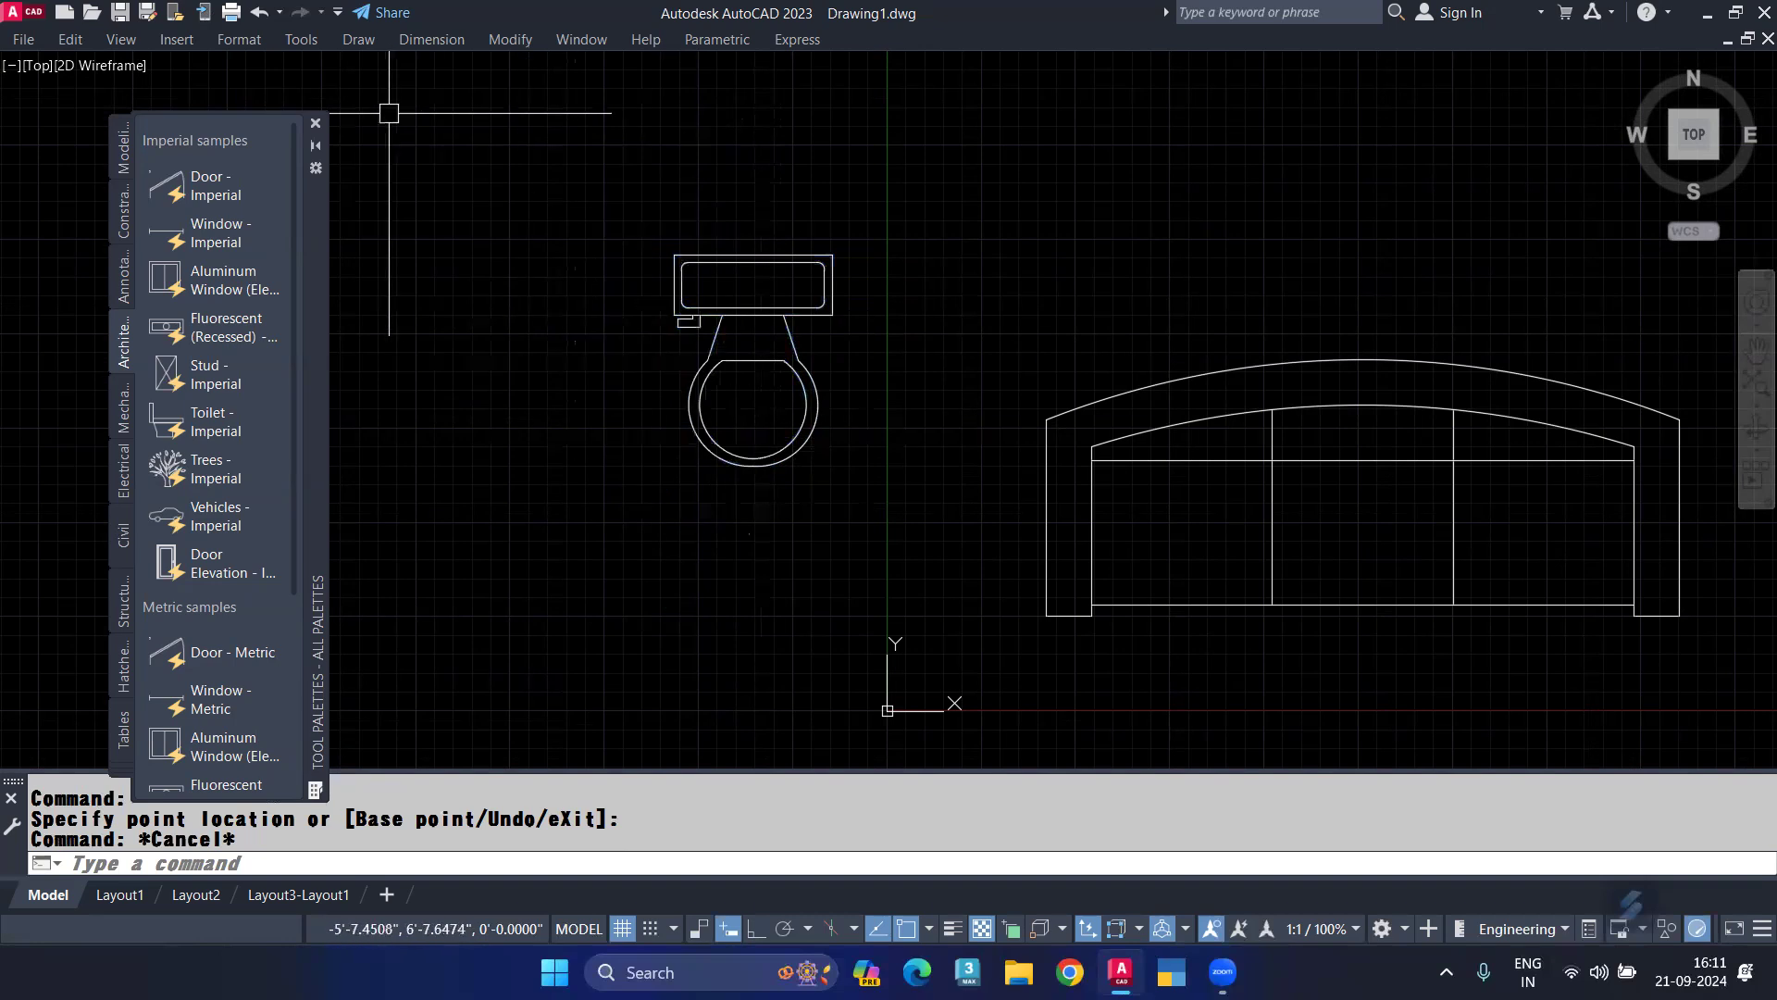
{"action": "left_click", "coordinate": [315, 123]}
Turn Ortho on and draw a vertical line 3' long downward in the empty area above the sofa.
{"action": "mouse_move", "coordinate": [1126, 191]}
{"action": "middle_mouse_down"}
{"action": "mouse_move", "coordinate": [1083, 186]}
{"action": "mouse_move", "coordinate": [420, 441]}
{"action": "middle_mouse_up"}
{"action": "middle_click_drag", "start_coordinate": [666, 361], "coordinate": [622, 400]}
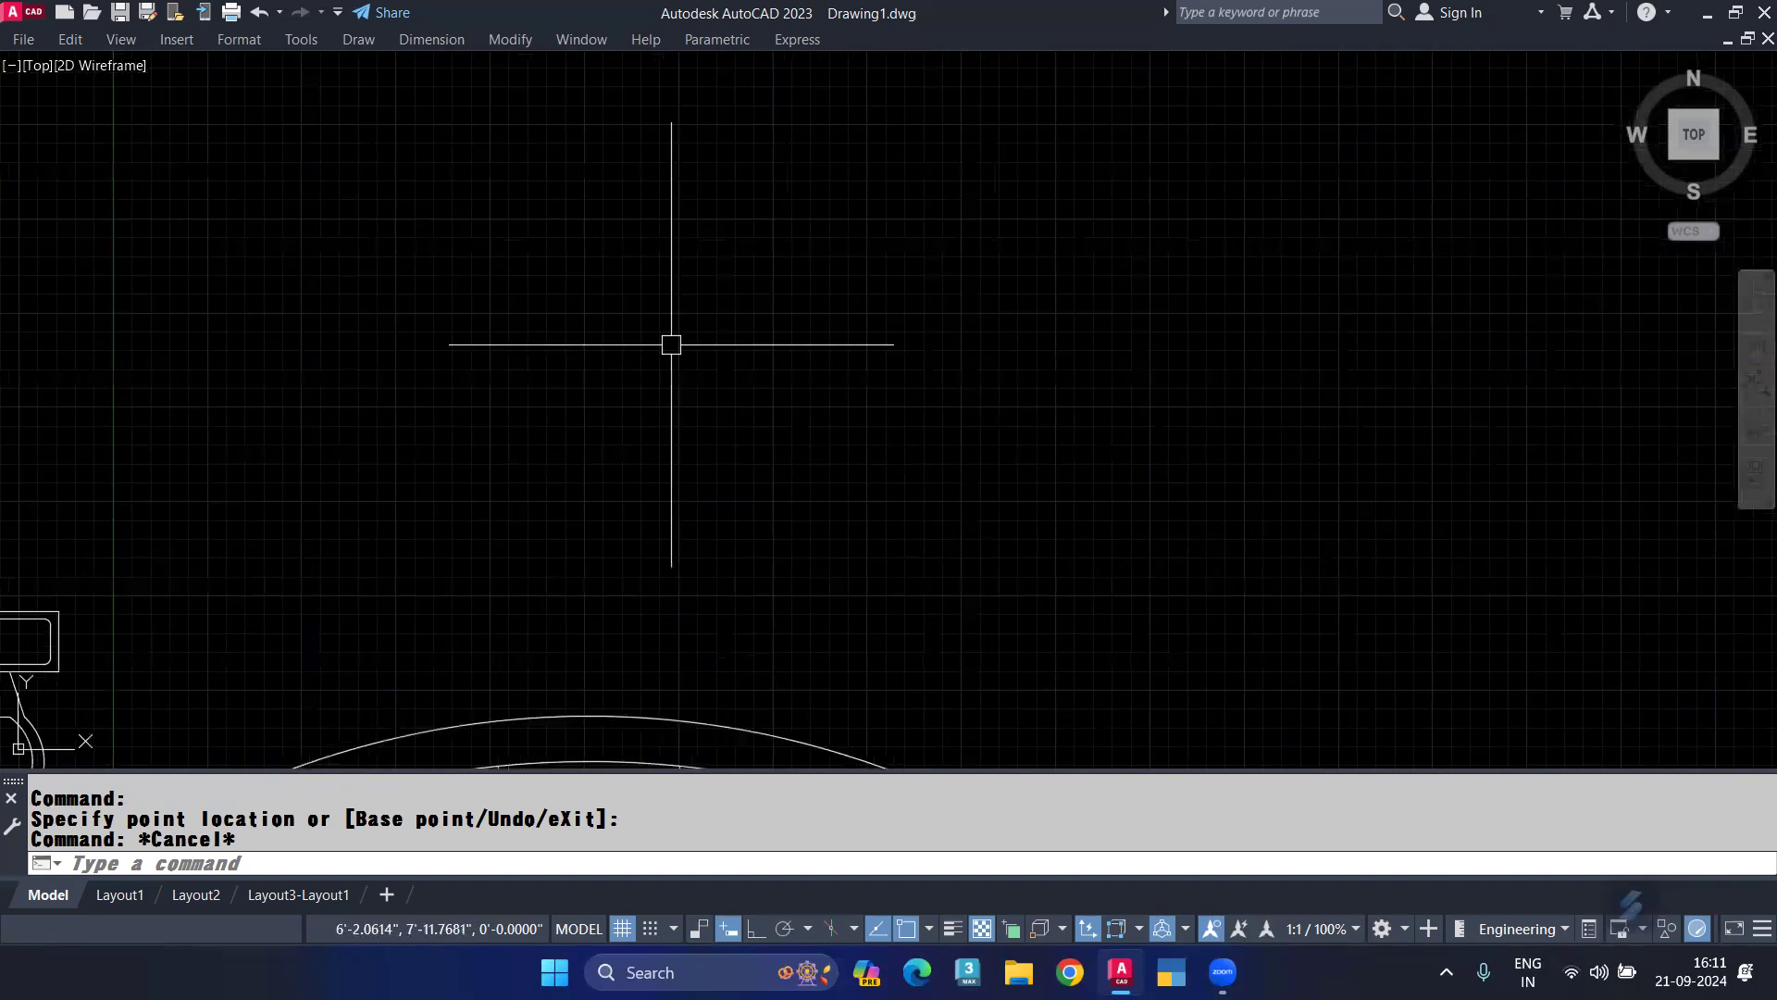
{"action": "type", "text": "L"}
{"action": "key", "text": "Return"}
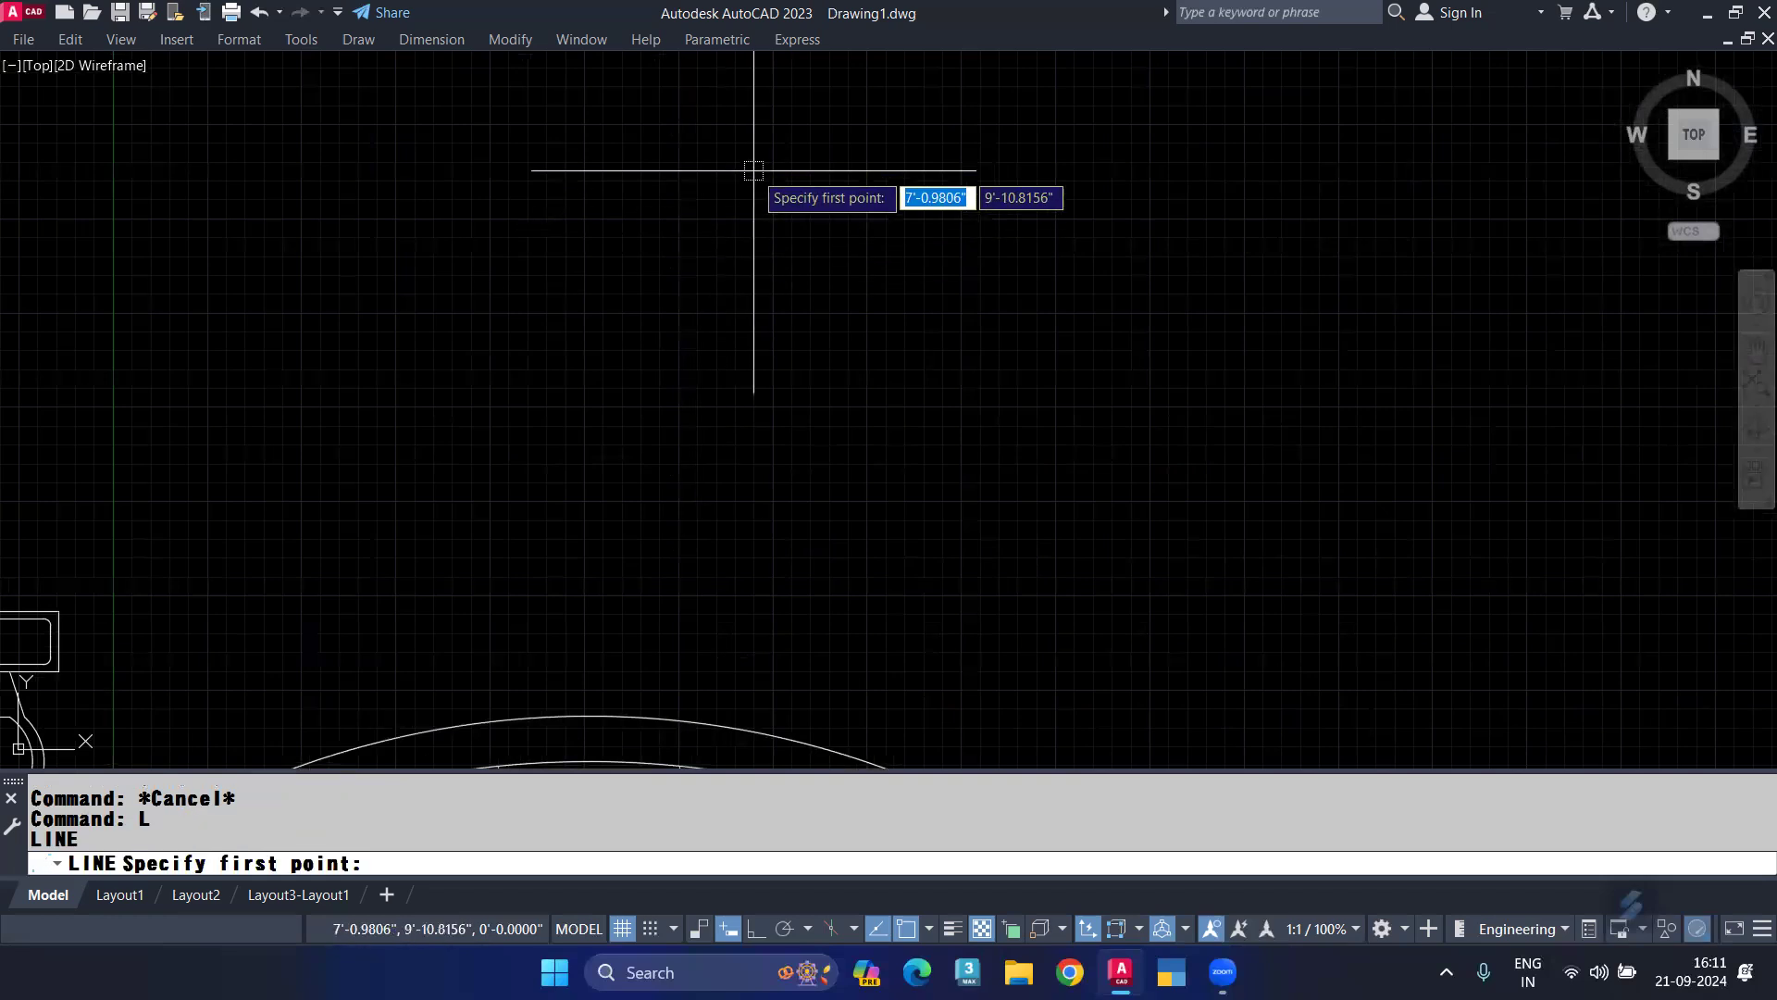
{"action": "left_click", "coordinate": [755, 171]}
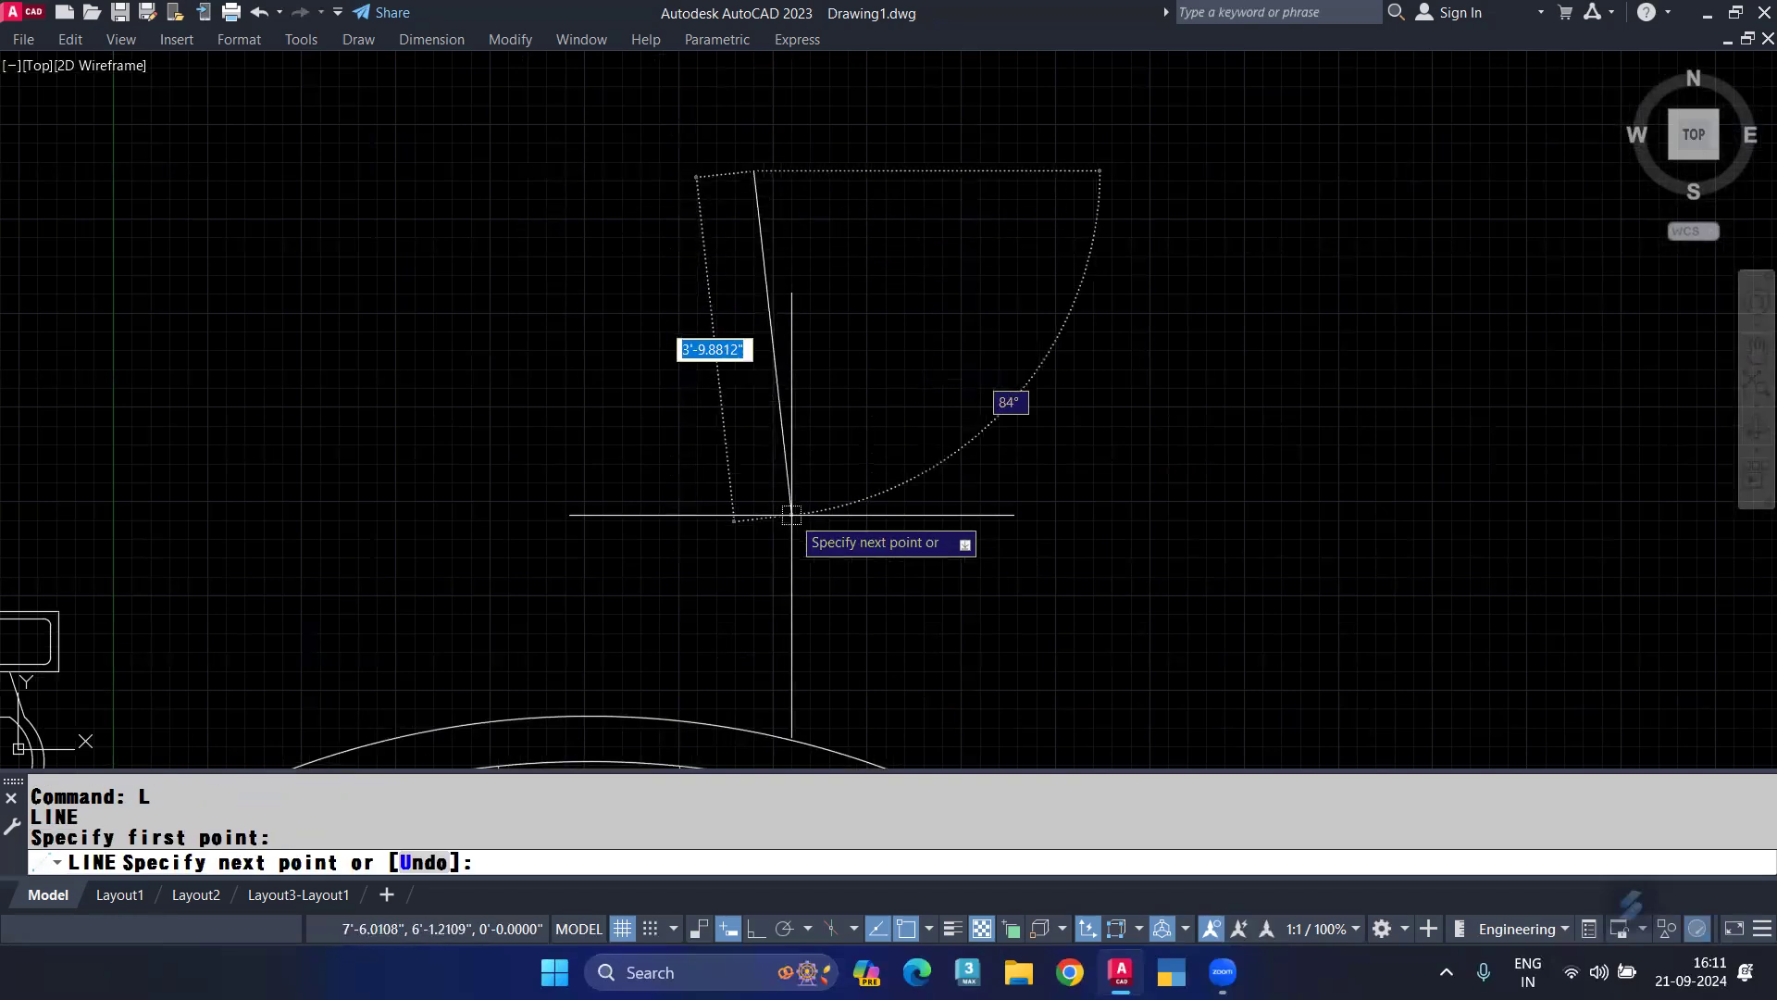
{"action": "key", "text": "F8"}
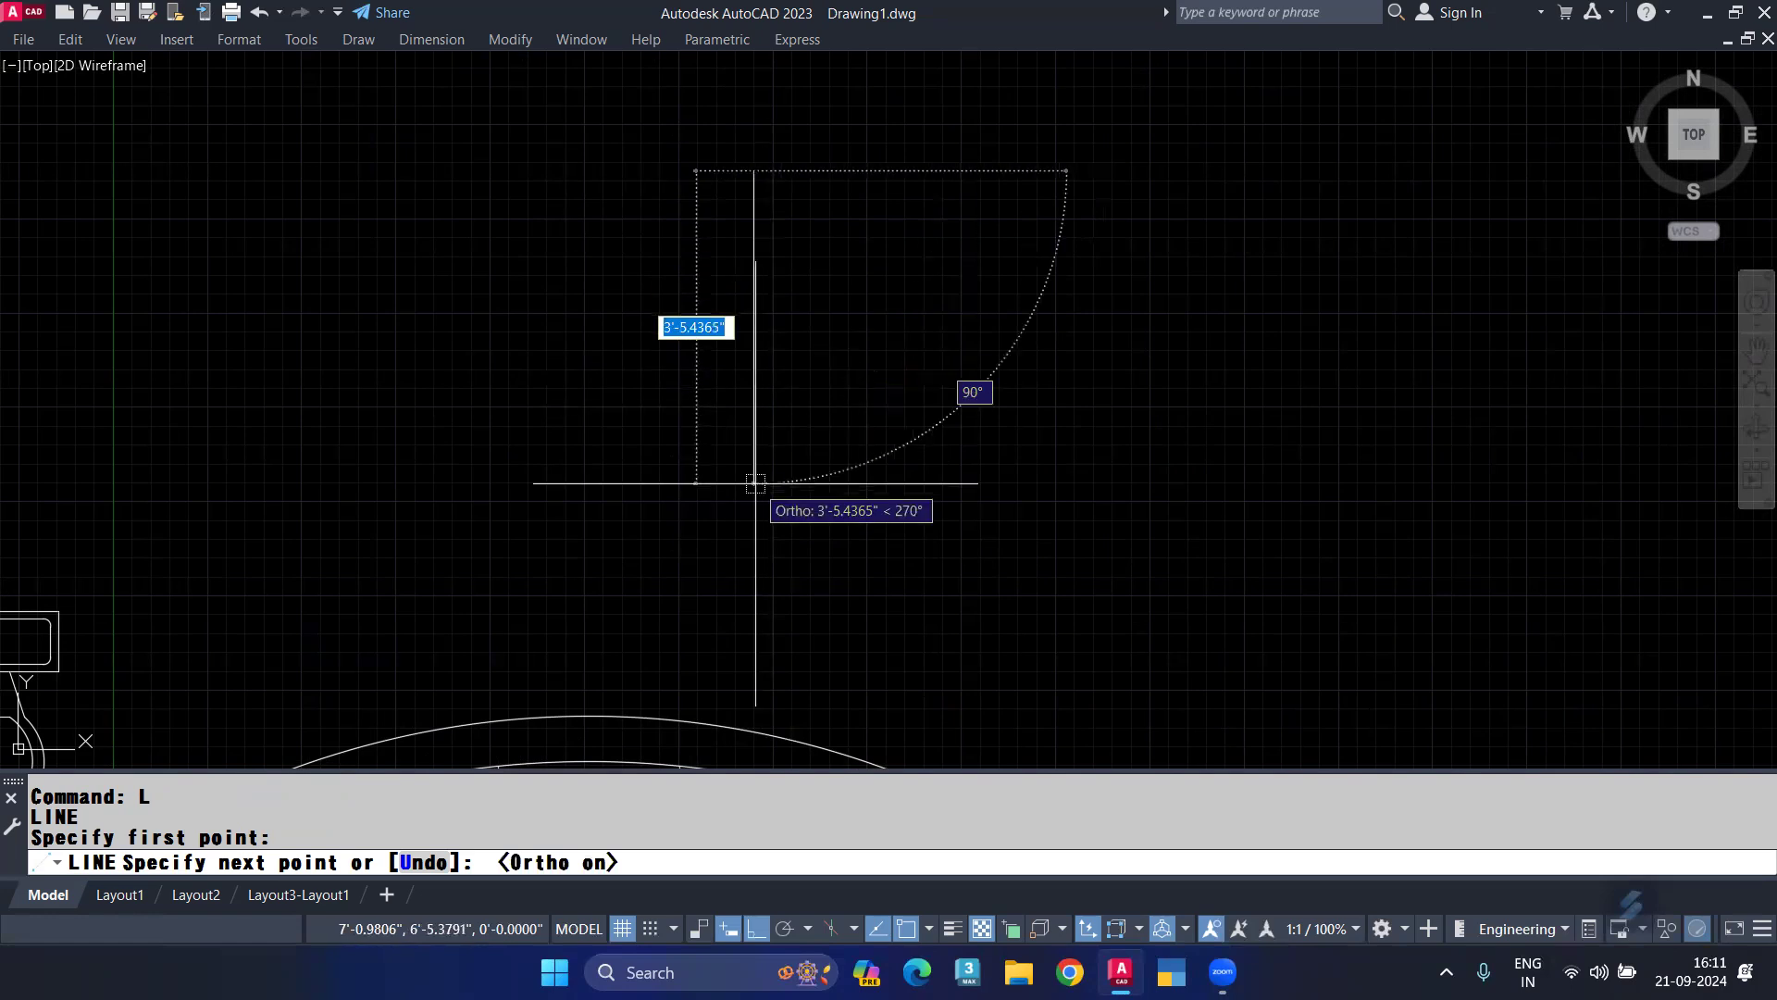
{"action": "type", "text": "3'"}
{"action": "key", "text": "Return"}
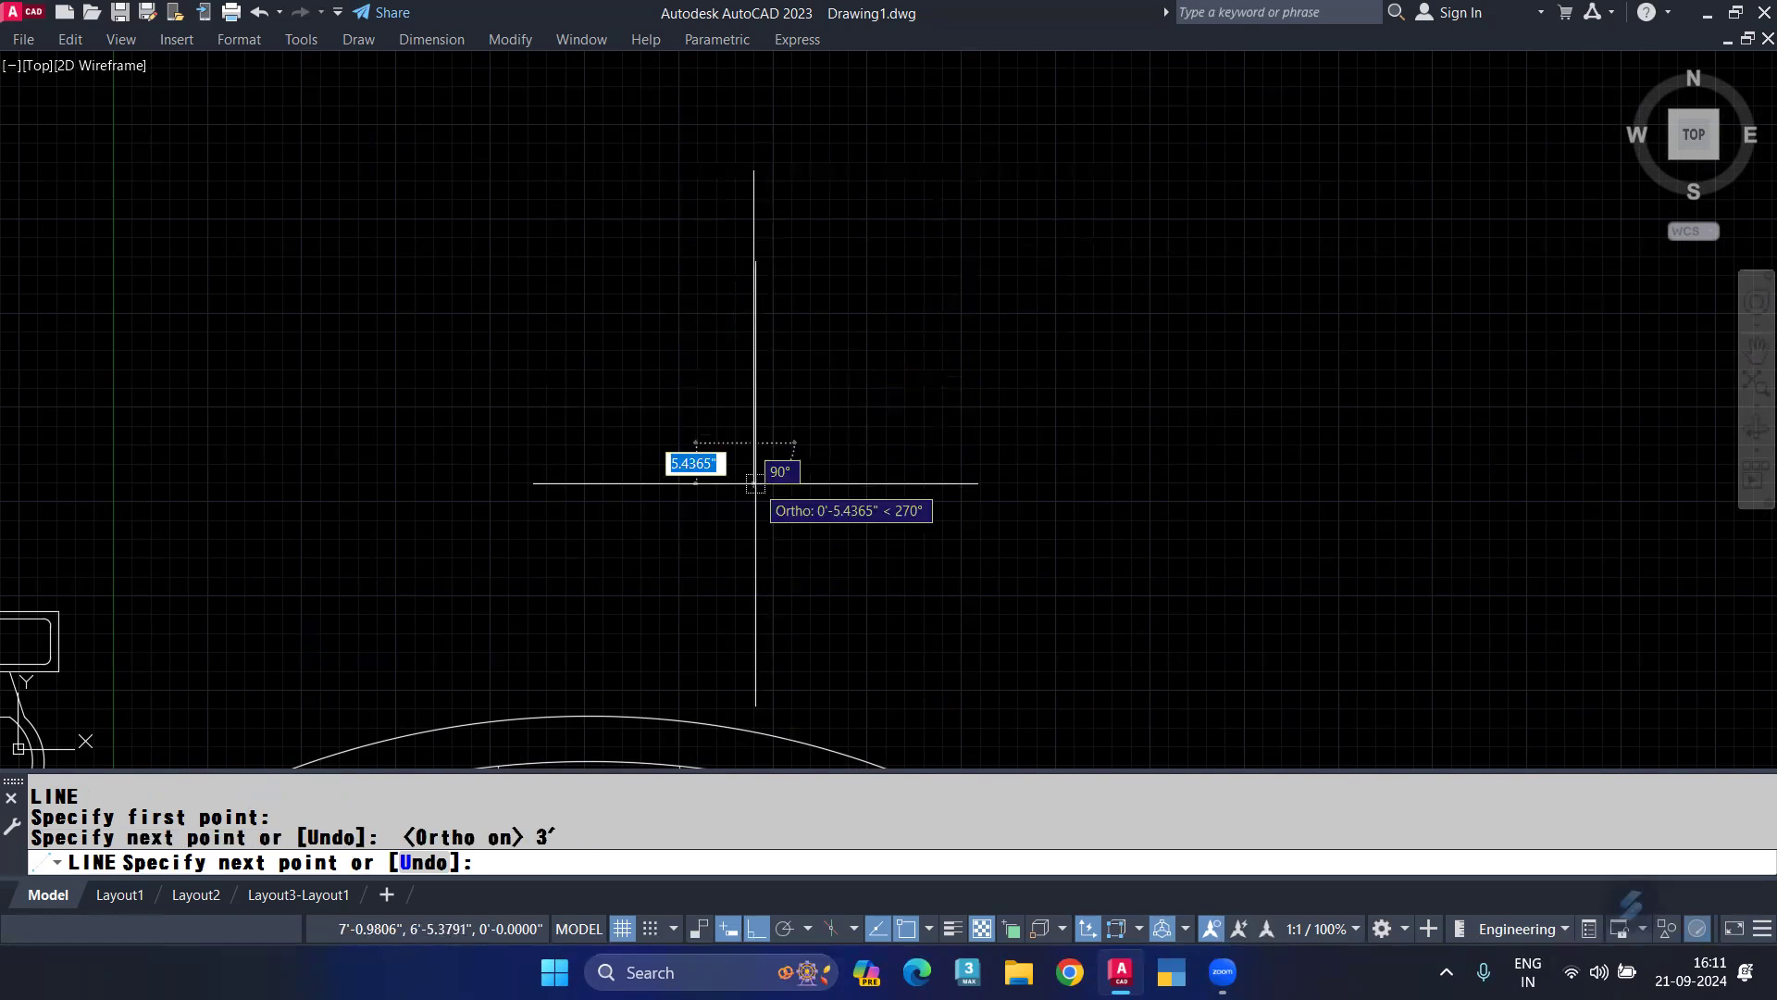
{"action": "key", "text": "Return"}
Draw a horizontal line 1.5" long to the left from the upper end of the 3' line.
{"action": "scroll", "coordinate": [739, 223], "scroll_direction": "up", "scroll_amount": 2}
{"action": "type", "text": "L"}
{"action": "key", "text": "Return"}
{"action": "left_click", "coordinate": [762, 139]}
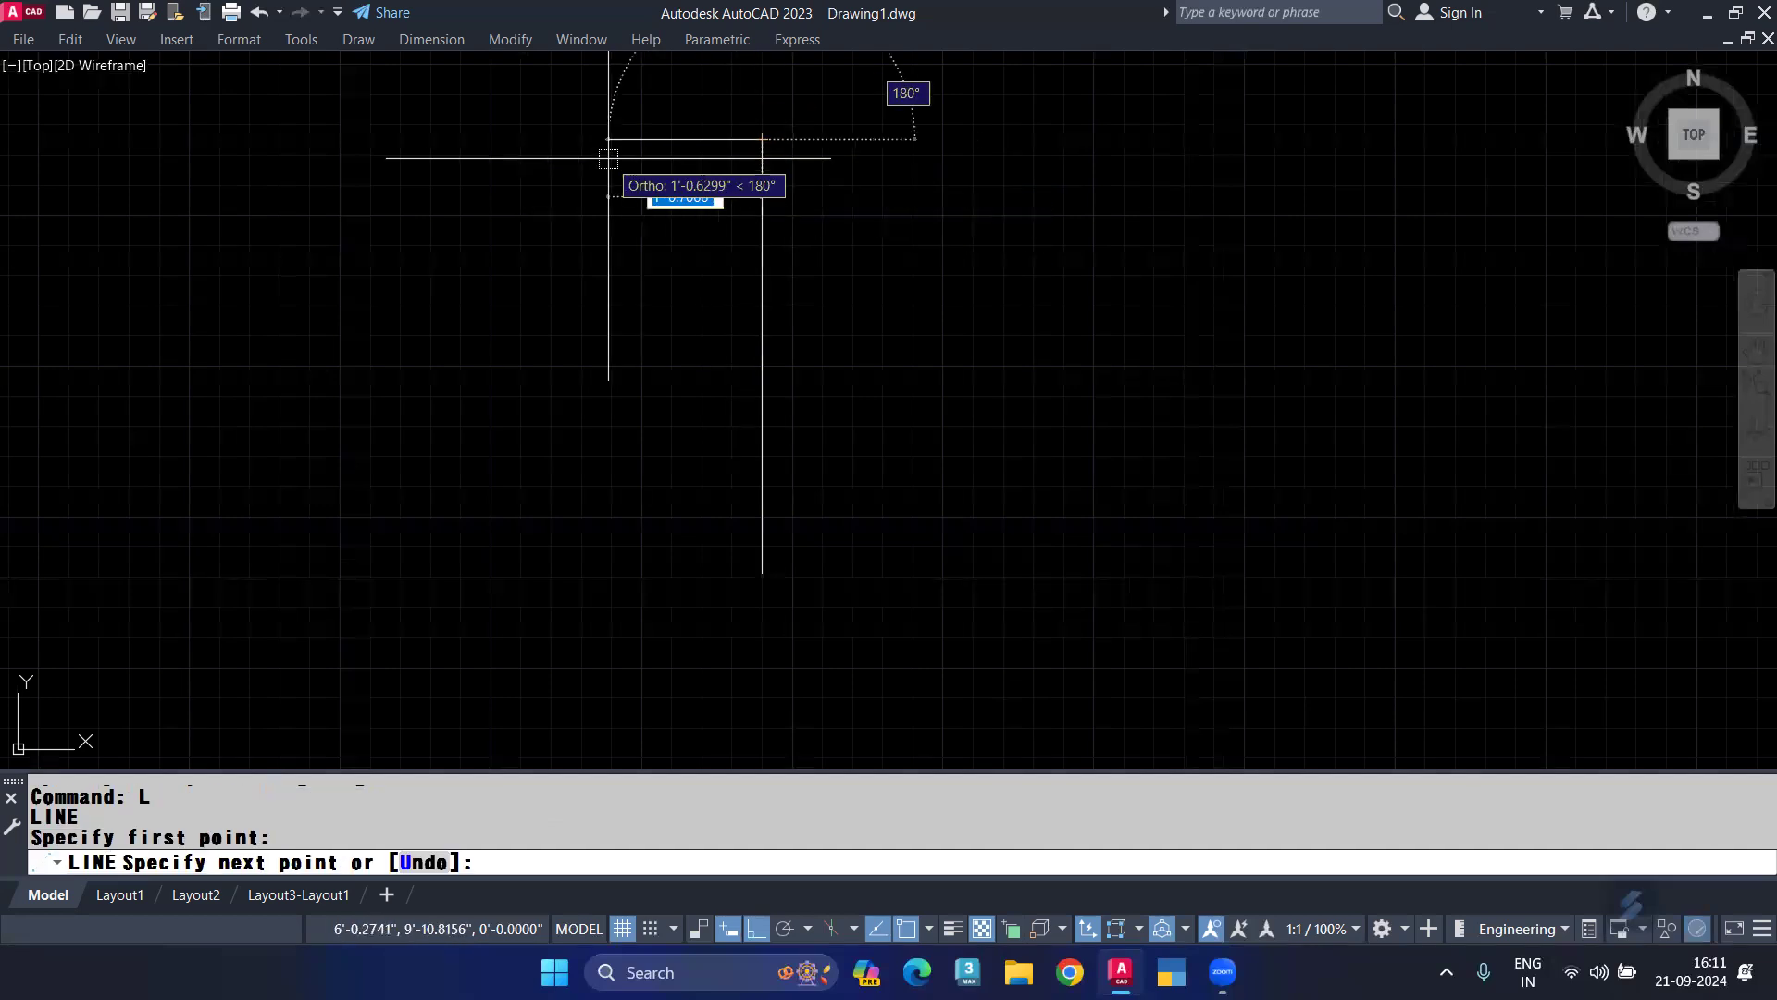
{"action": "key", "text": "BackSpace"}
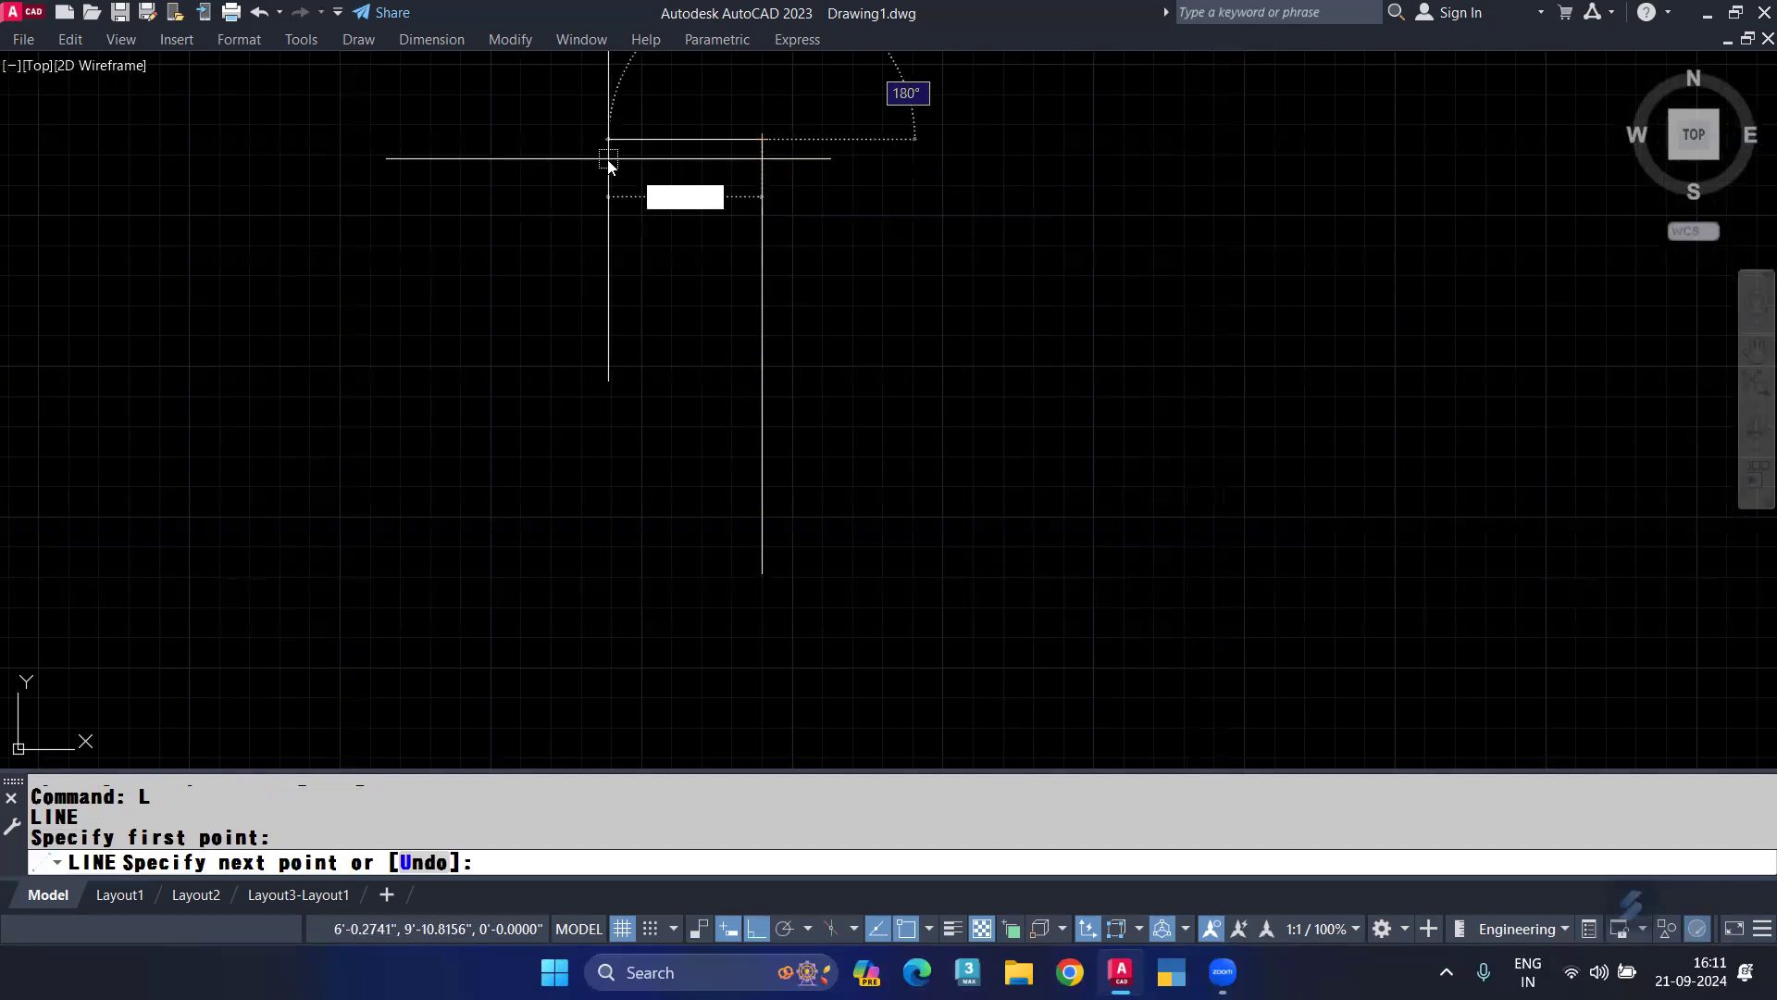
{"action": "type", "text": "1.5"}
{"action": "key", "text": "Return"}
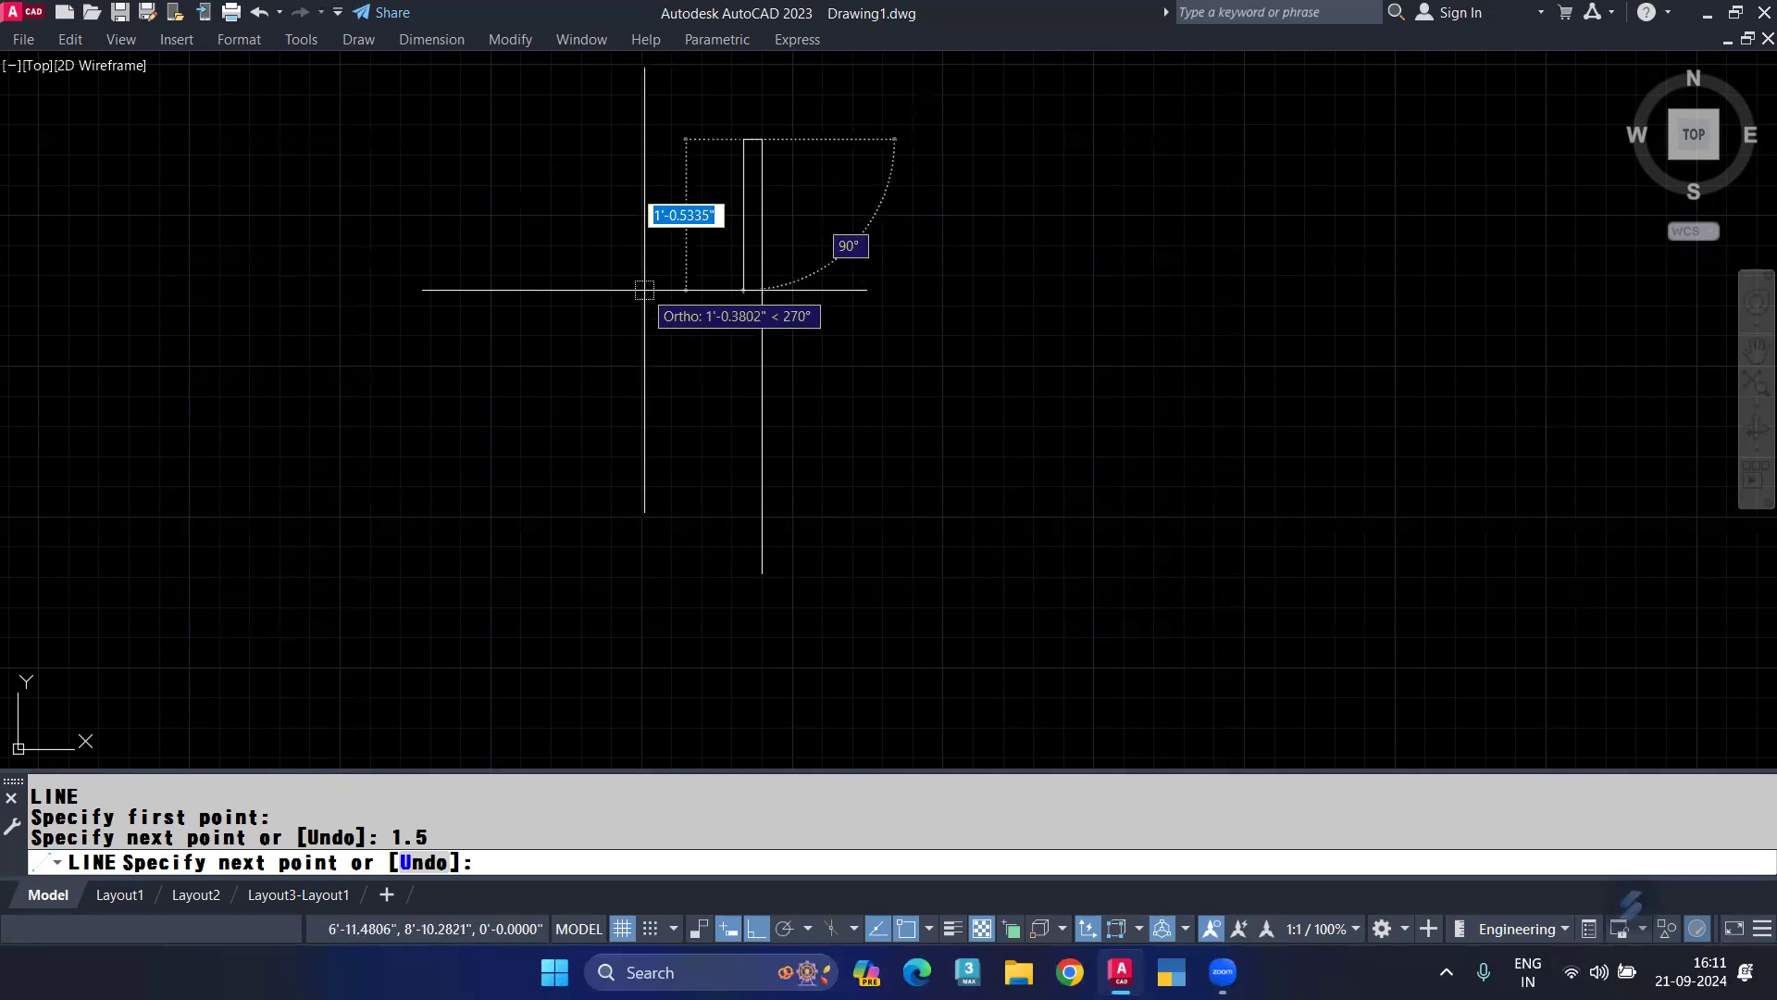
{"action": "key", "text": "Escape"}
{"action": "scroll", "coordinate": [747, 142], "scroll_direction": "up", "scroll_amount": 2}
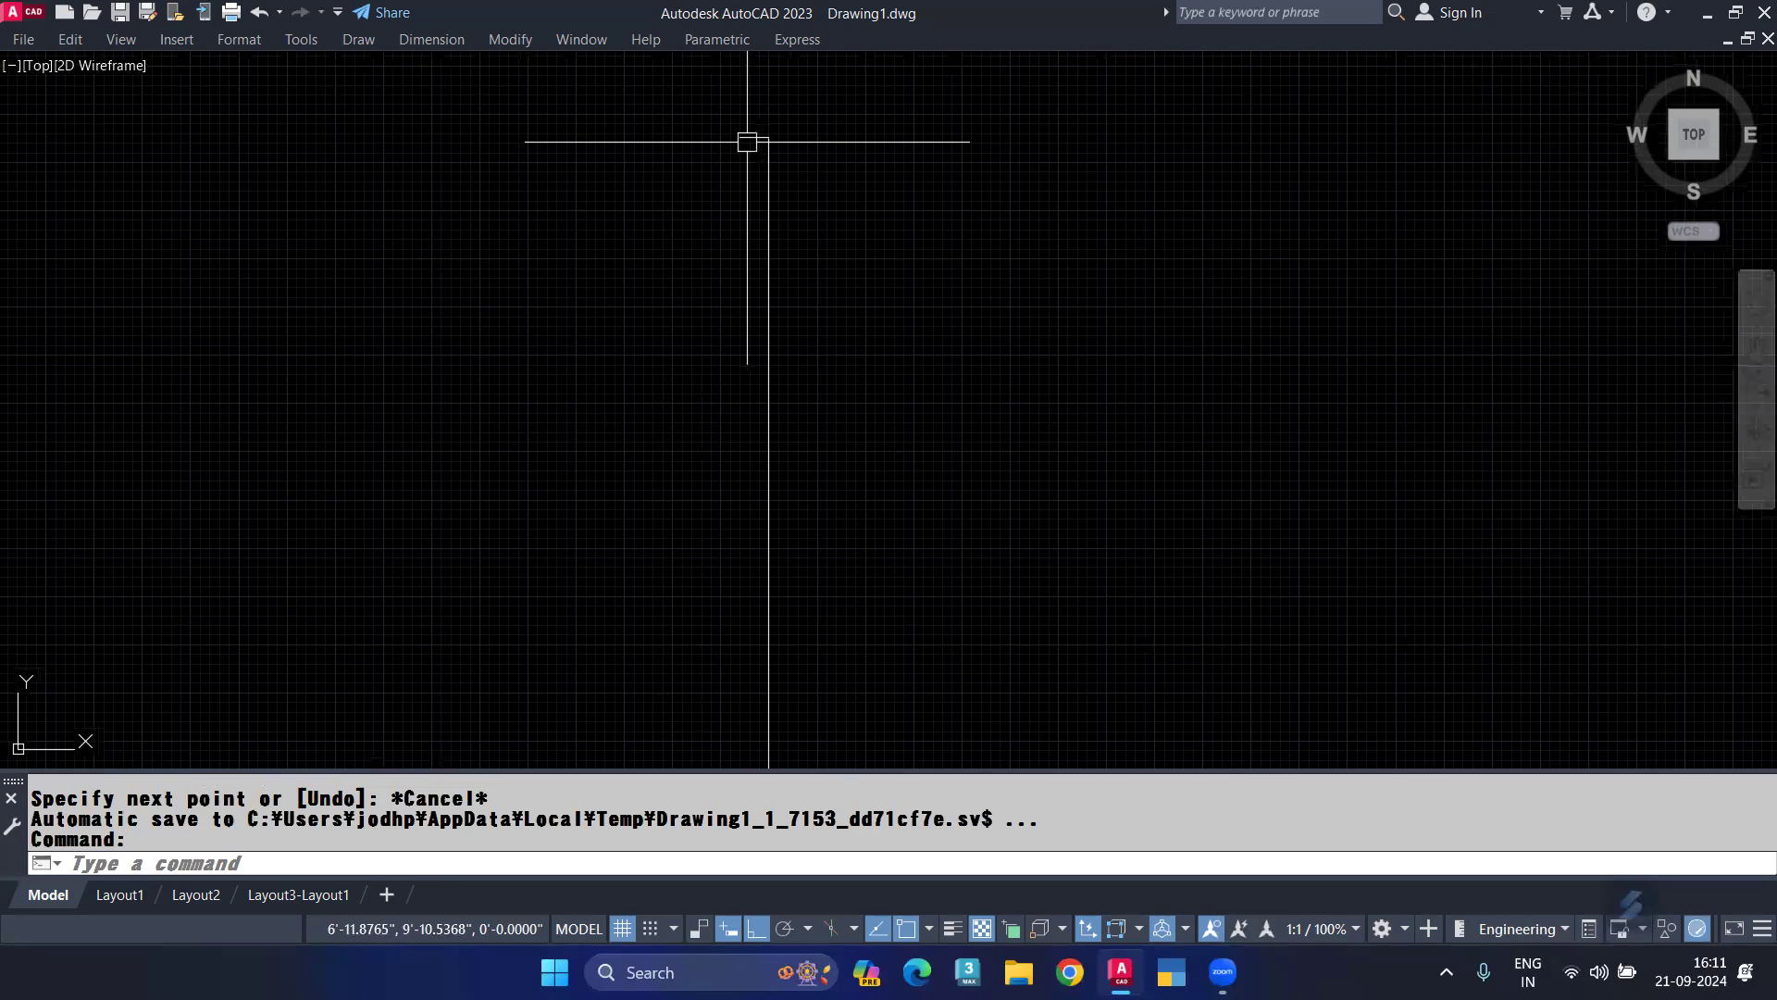
Replace the 1.5" upper line with a 3" horizontal line drawn left from the upper end of the 3' vertical line.
{"action": "left_click", "coordinate": [747, 141]}
{"action": "key", "text": "Delete"}
{"action": "type", "text": "L"}
{"action": "key", "text": "Return"}
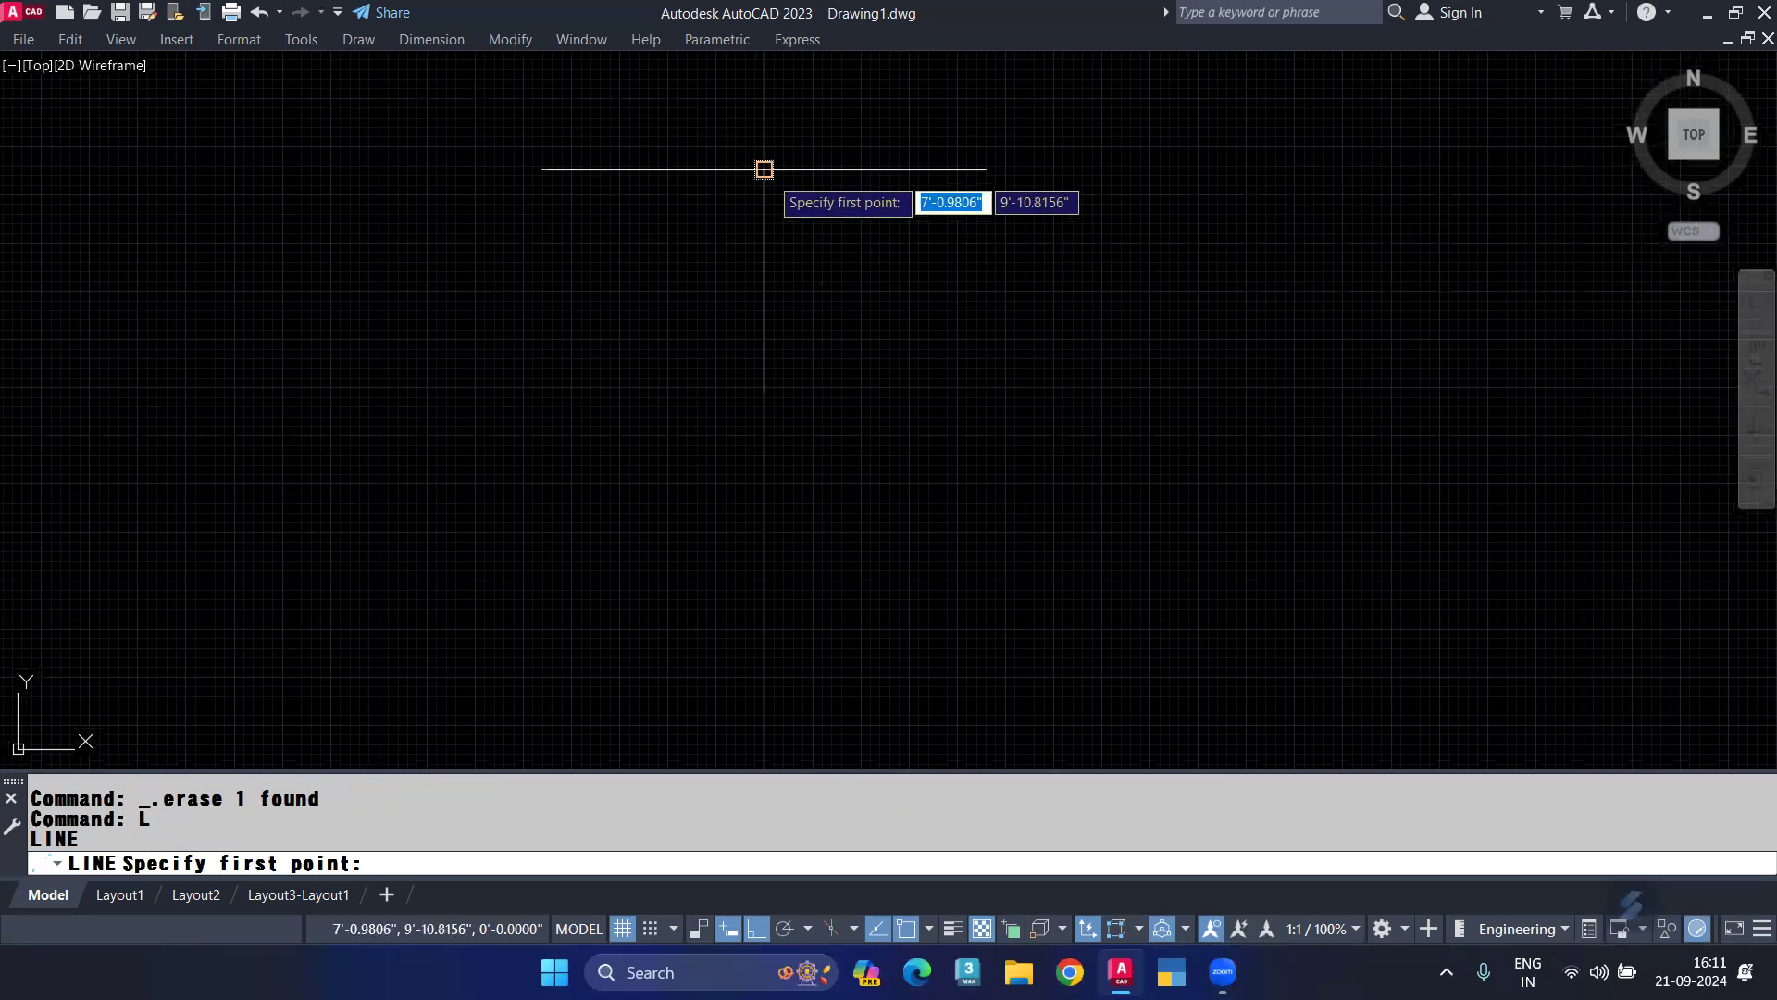
{"action": "left_click", "coordinate": [764, 170]}
{"action": "type", "text": "3"}
{"action": "key", "text": "Return"}
{"action": "key", "text": "Escape"}
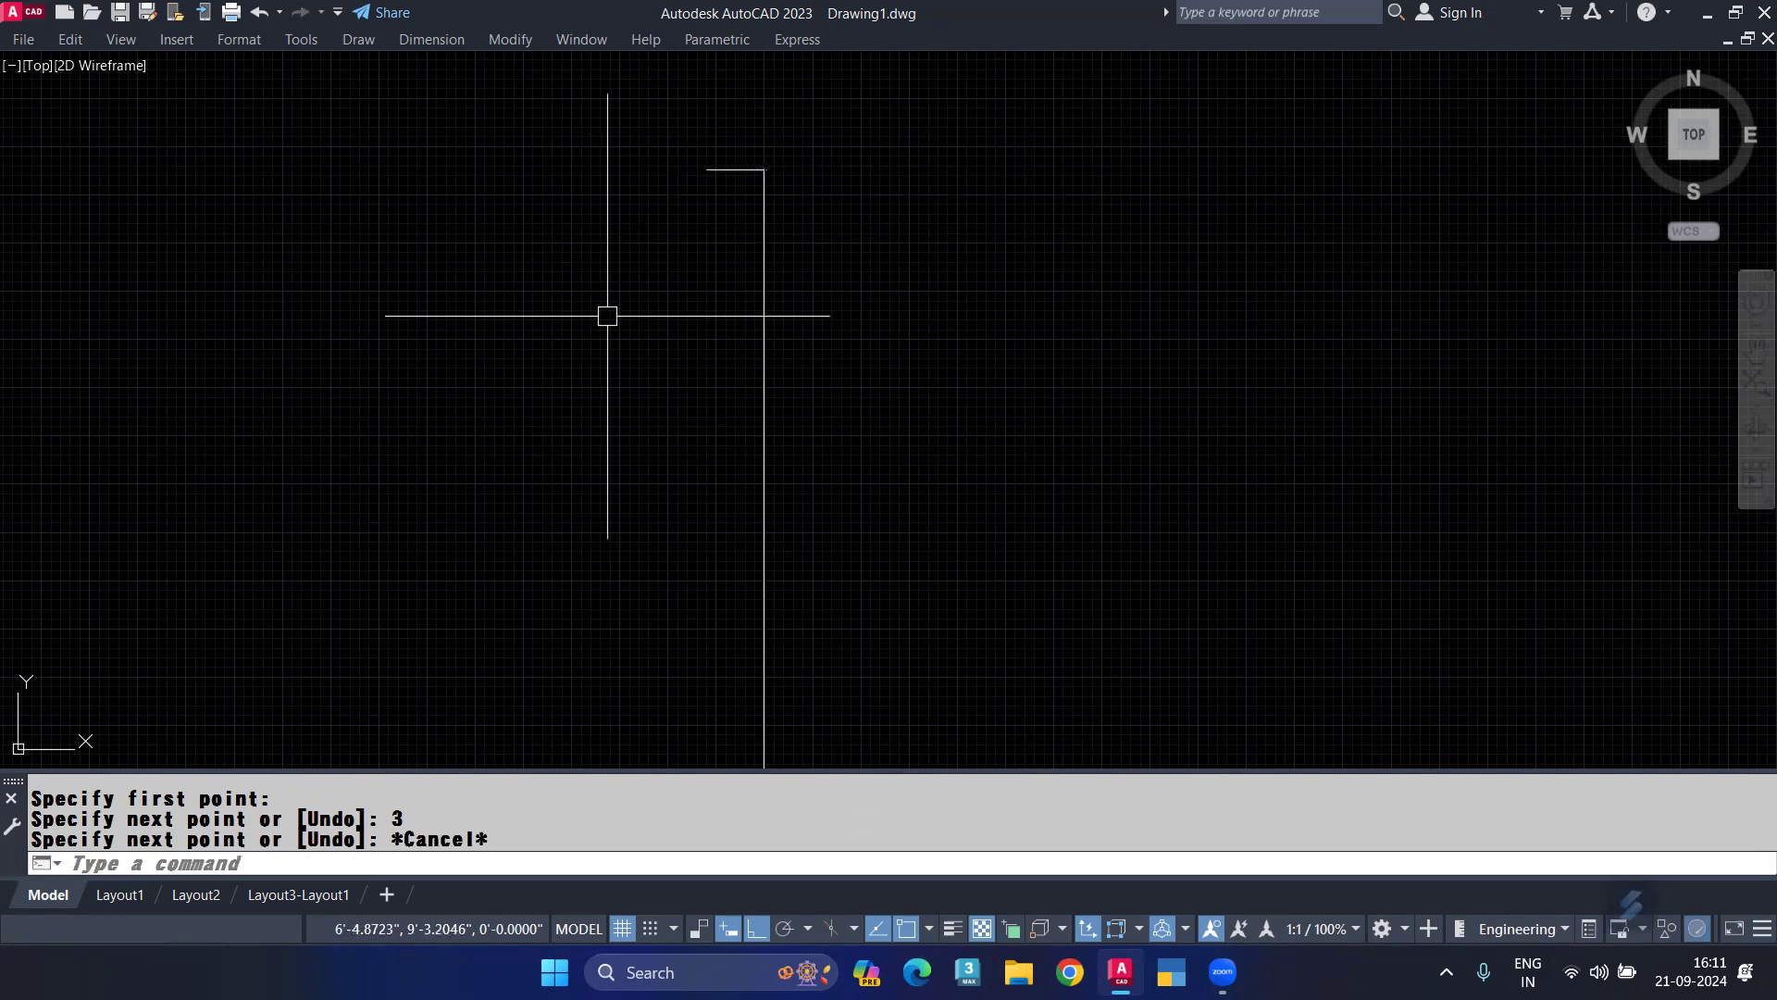
{"action": "key", "text": "Escape"}
Draw a 3" horizontal line to the left from the lower end of the 3' vertical line.
{"action": "mouse_move", "coordinate": [587, 349]}
{"action": "middle_mouse_down"}
{"action": "mouse_move", "coordinate": [581, 435]}
{"action": "mouse_move", "coordinate": [588, 247]}
{"action": "middle_mouse_up"}
{"action": "scroll", "coordinate": [589, 247], "scroll_direction": "down", "scroll_amount": 2}
{"action": "key", "text": "Return"}
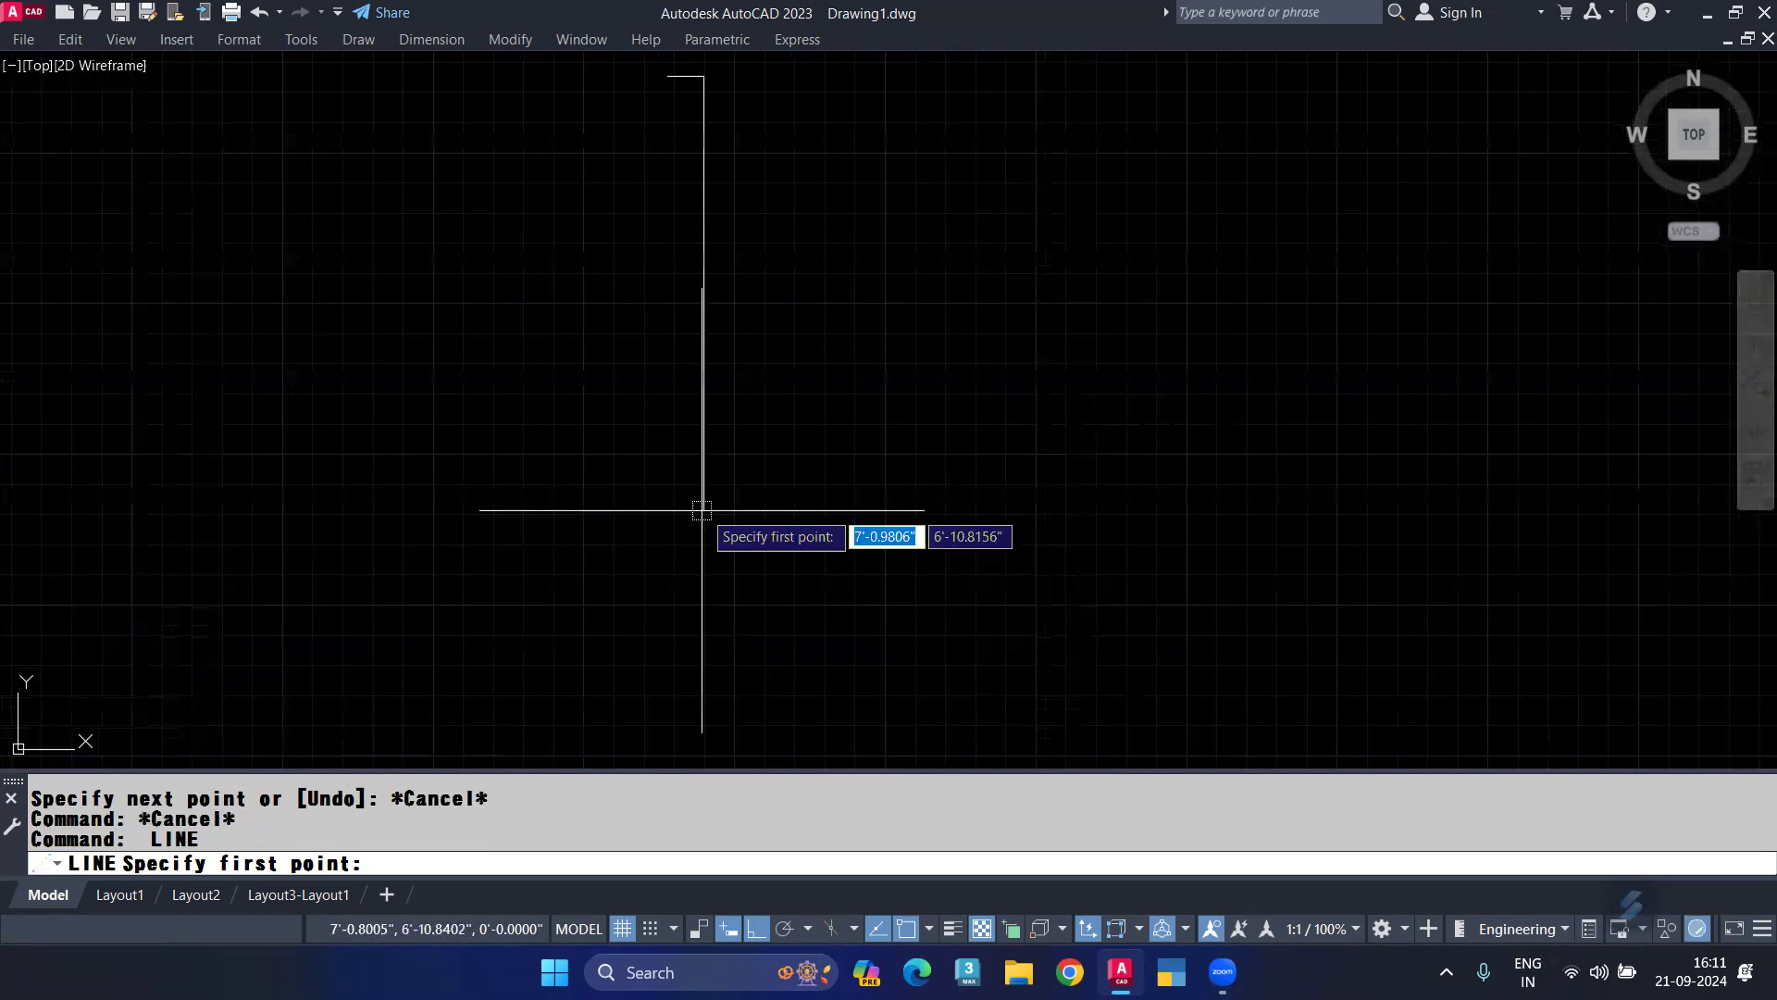
{"action": "left_click", "coordinate": [703, 510]}
{"action": "type", "text": "3"}
{"action": "key", "text": "Return"}
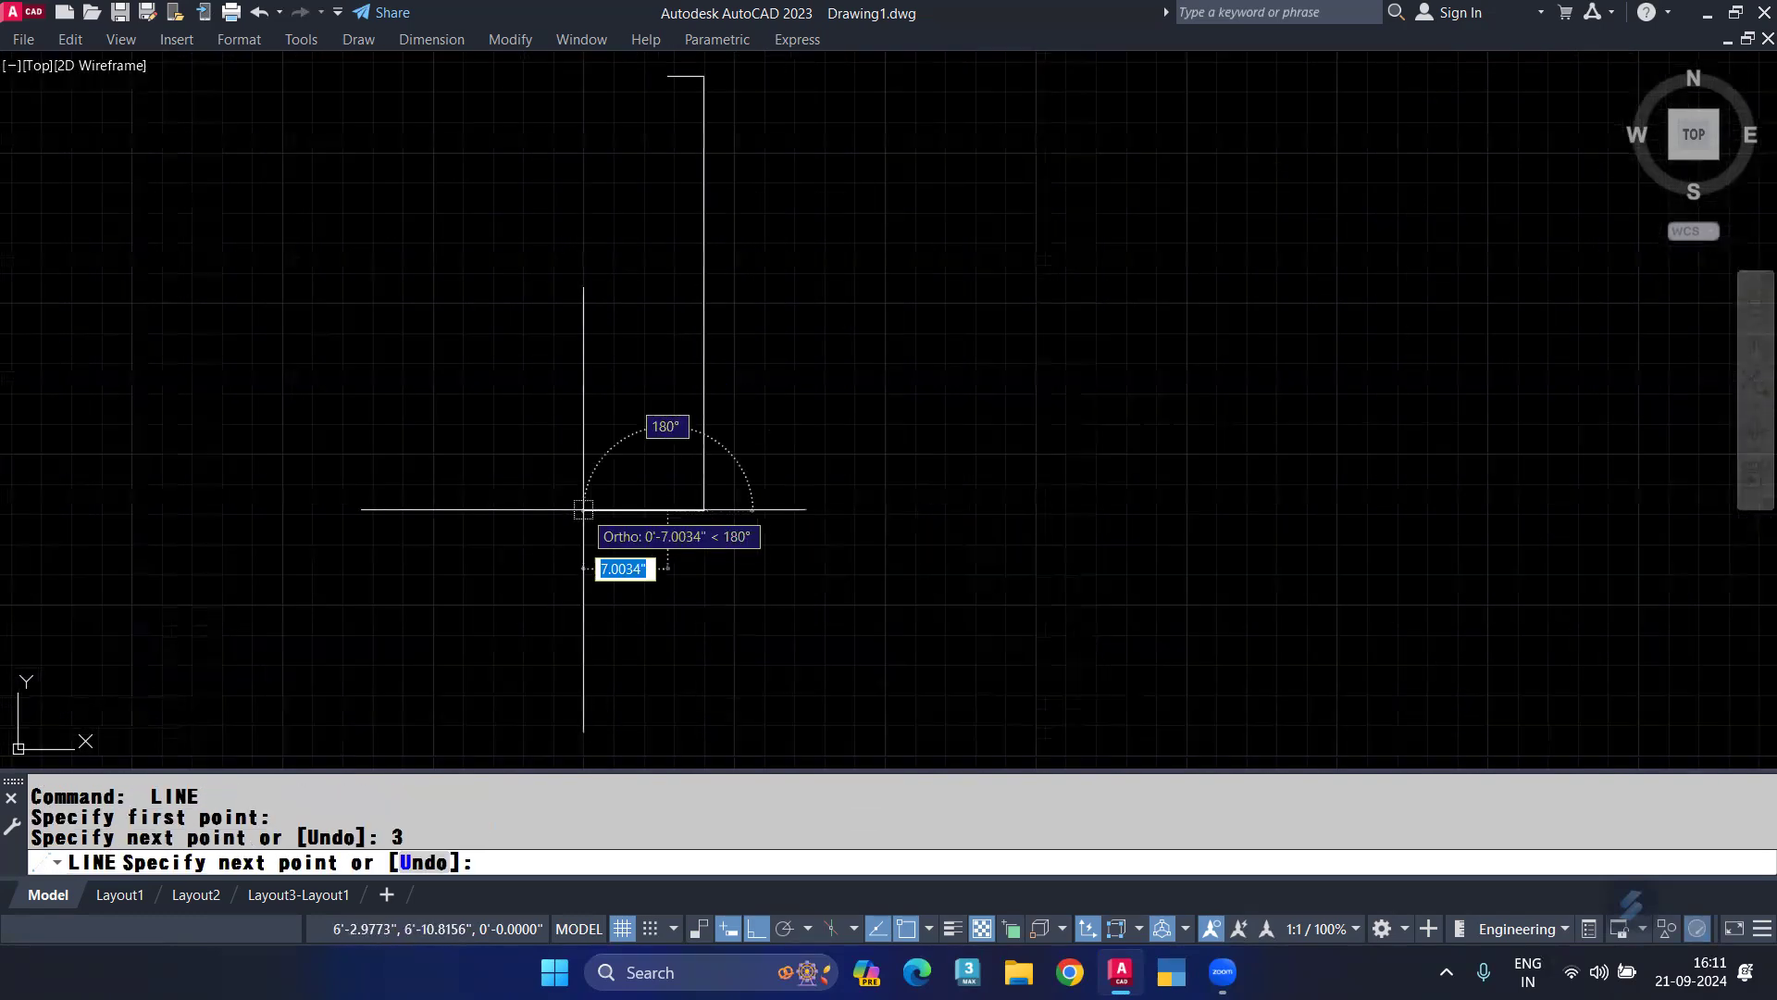
{"action": "key", "text": "Escape"}
Turn Ortho off and draw a three-point arc from the free end of the upper line, running downward and bulging toward the vertical line.
{"action": "middle_click_drag", "start_coordinate": [647, 296], "coordinate": [647, 422]}
{"action": "scroll", "coordinate": [670, 200], "scroll_direction": "up", "scroll_amount": 2}
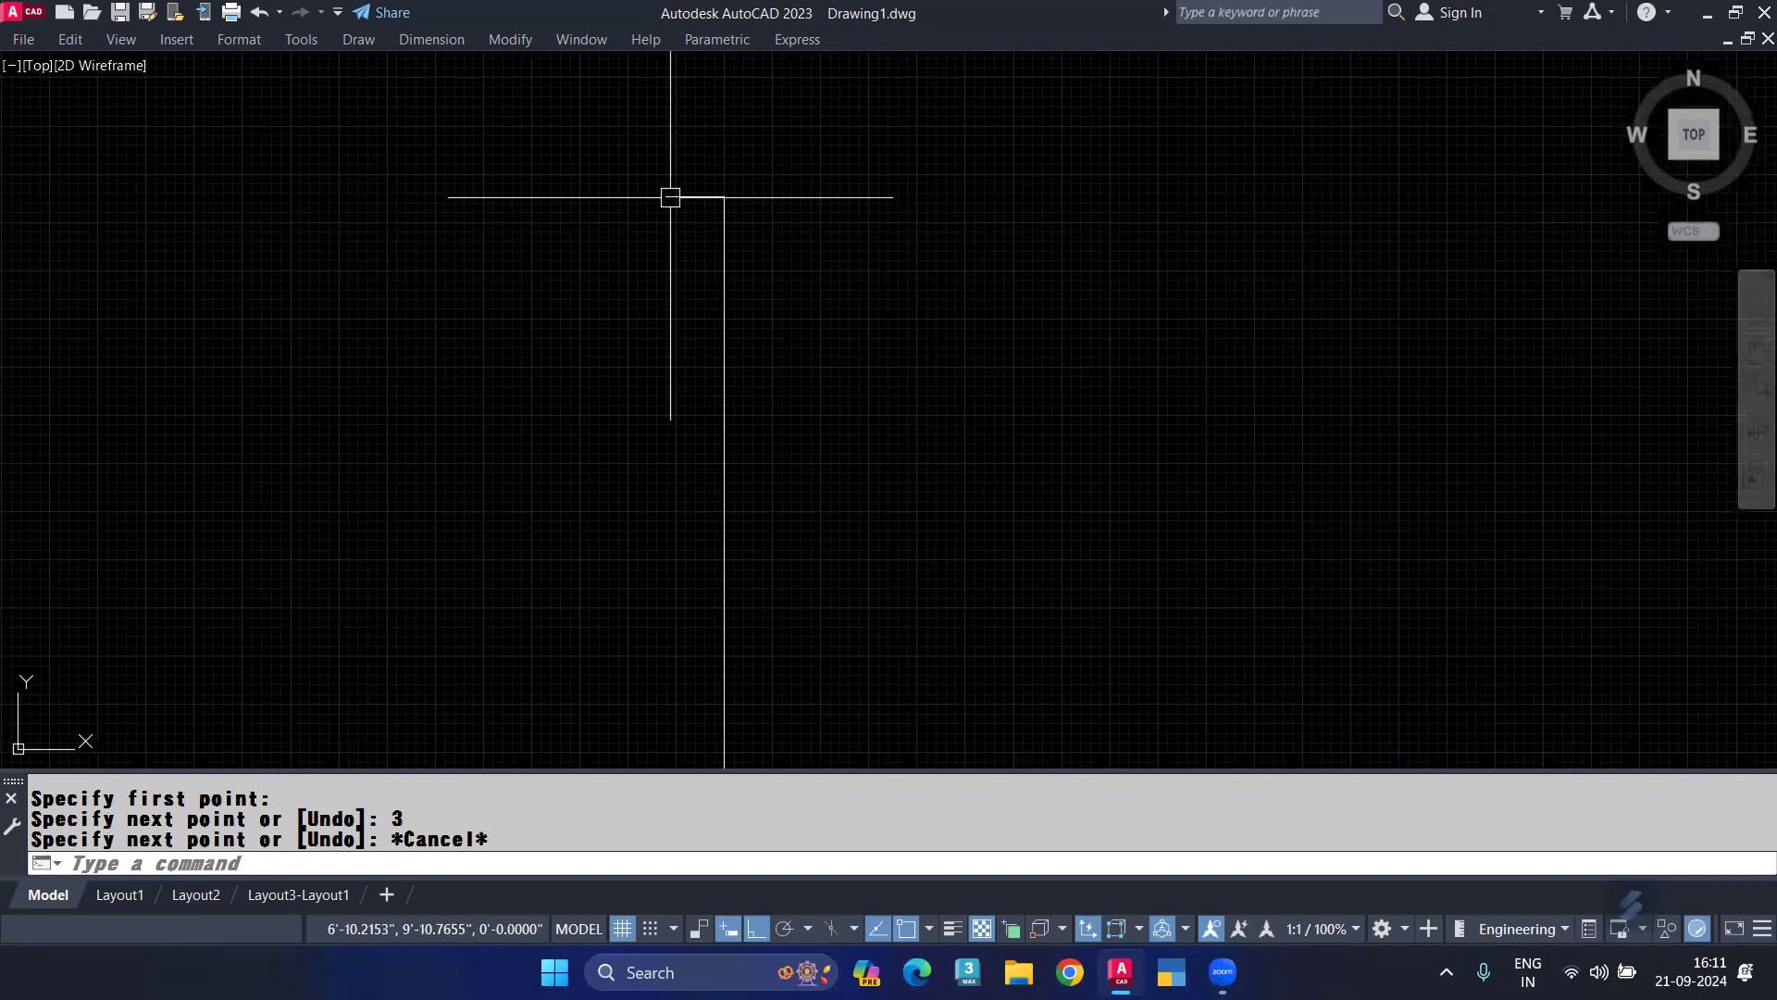
{"action": "type", "text": "a"}
{"action": "key", "text": "Return"}
{"action": "left_click", "coordinate": [670, 198]}
{"action": "scroll", "coordinate": [684, 211], "scroll_direction": "up", "scroll_amount": 3}
{"action": "key", "text": "F8"}
{"action": "scroll", "coordinate": [703, 245], "scroll_direction": "up", "scroll_amount": 2}
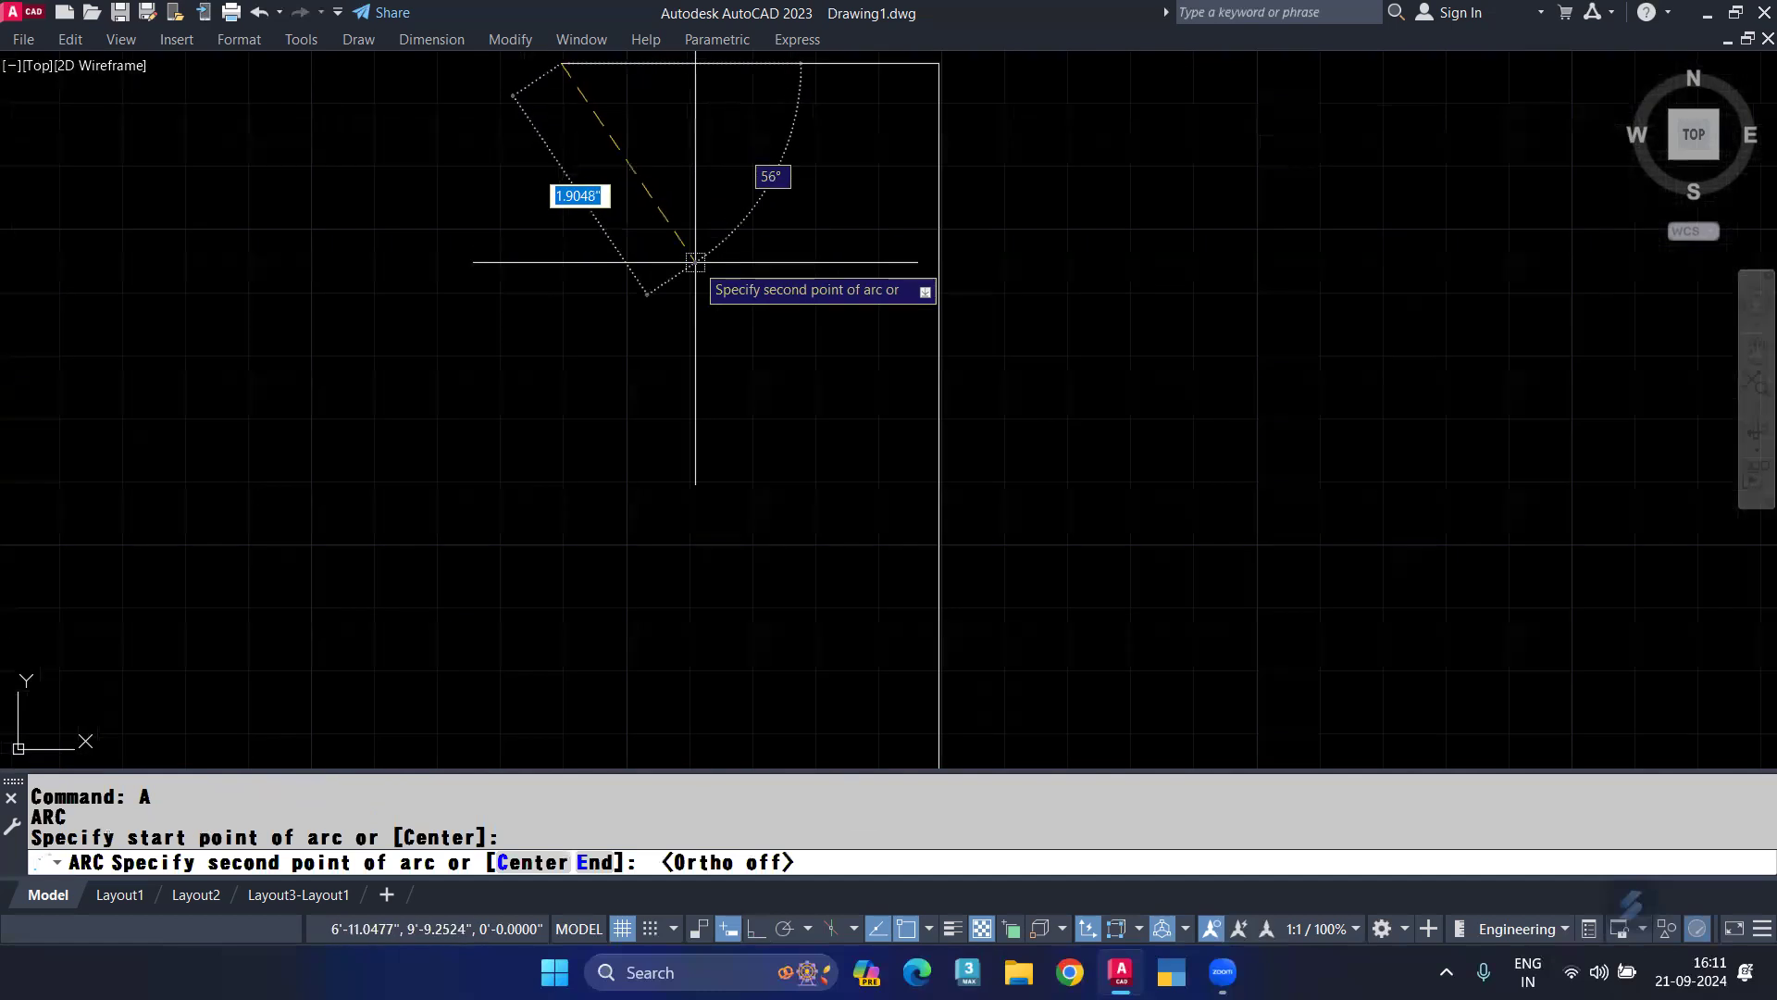
{"action": "left_click", "coordinate": [691, 278]}
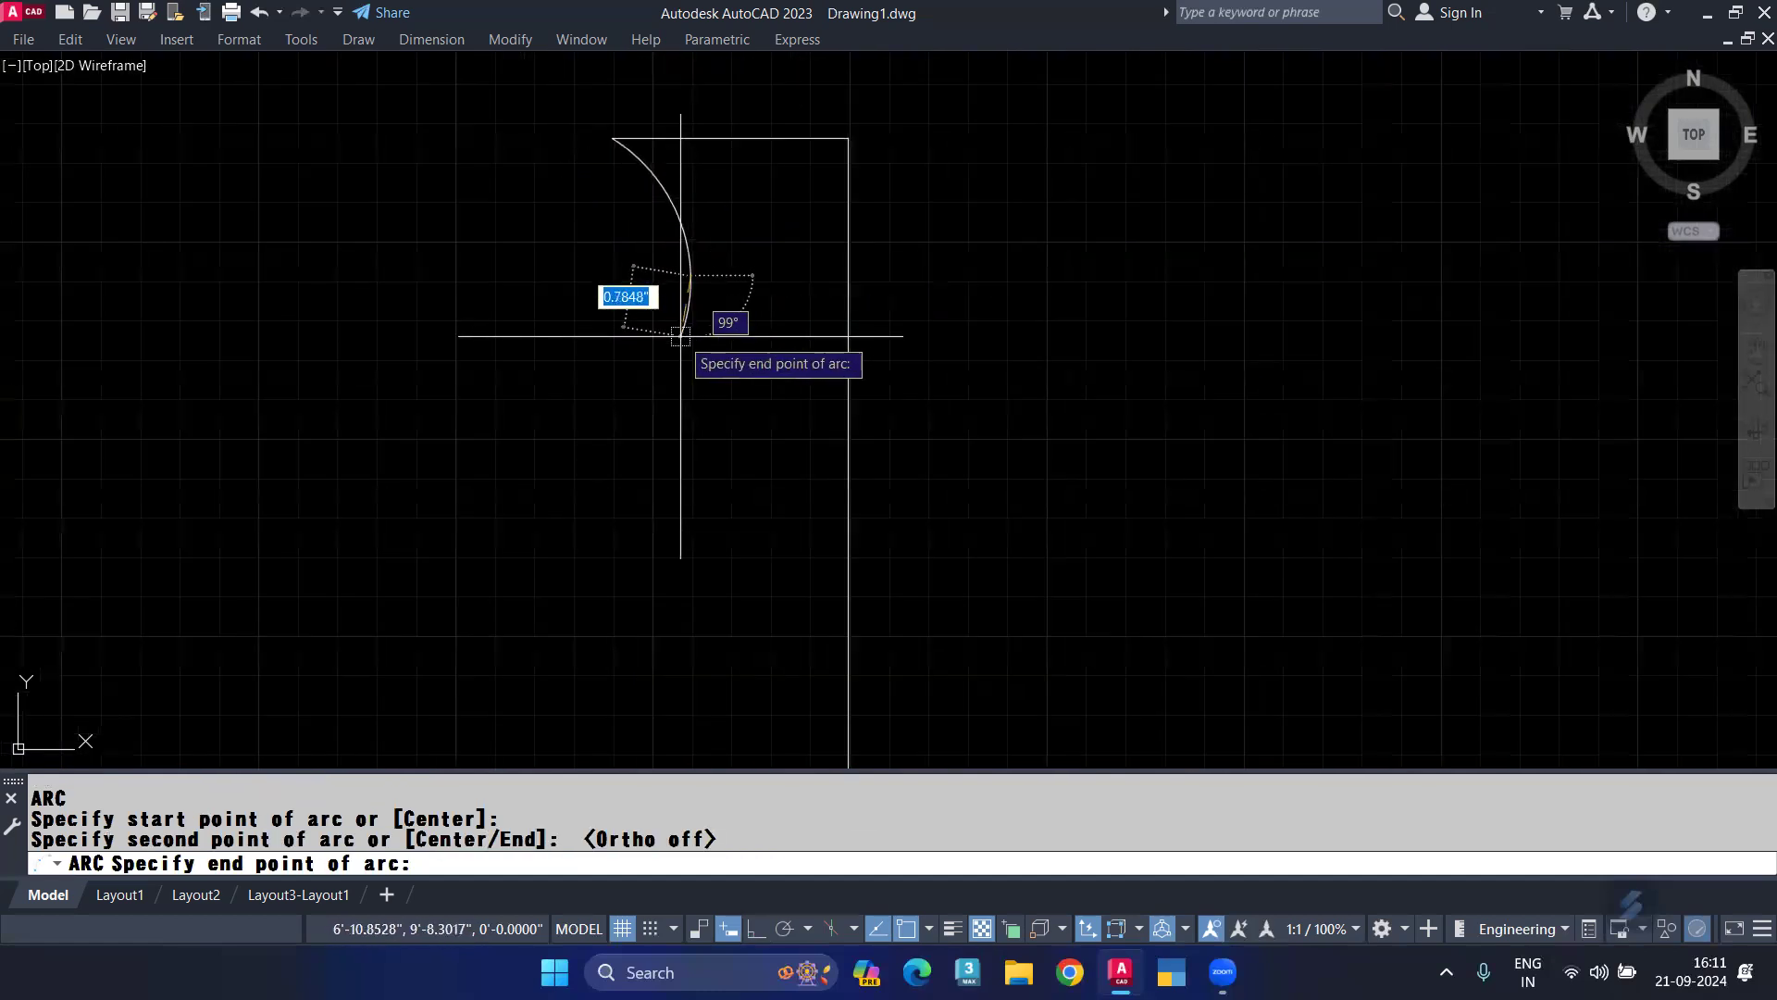
{"action": "left_click", "coordinate": [676, 340]}
Continue the profile with two tangent arcs, one bulging away from the vertical line and a smaller one bulging toward it.
{"action": "middle_click_drag", "start_coordinate": [633, 399], "coordinate": [635, 266]}
{"action": "key", "text": "Return"}
{"action": "key", "text": "Return"}
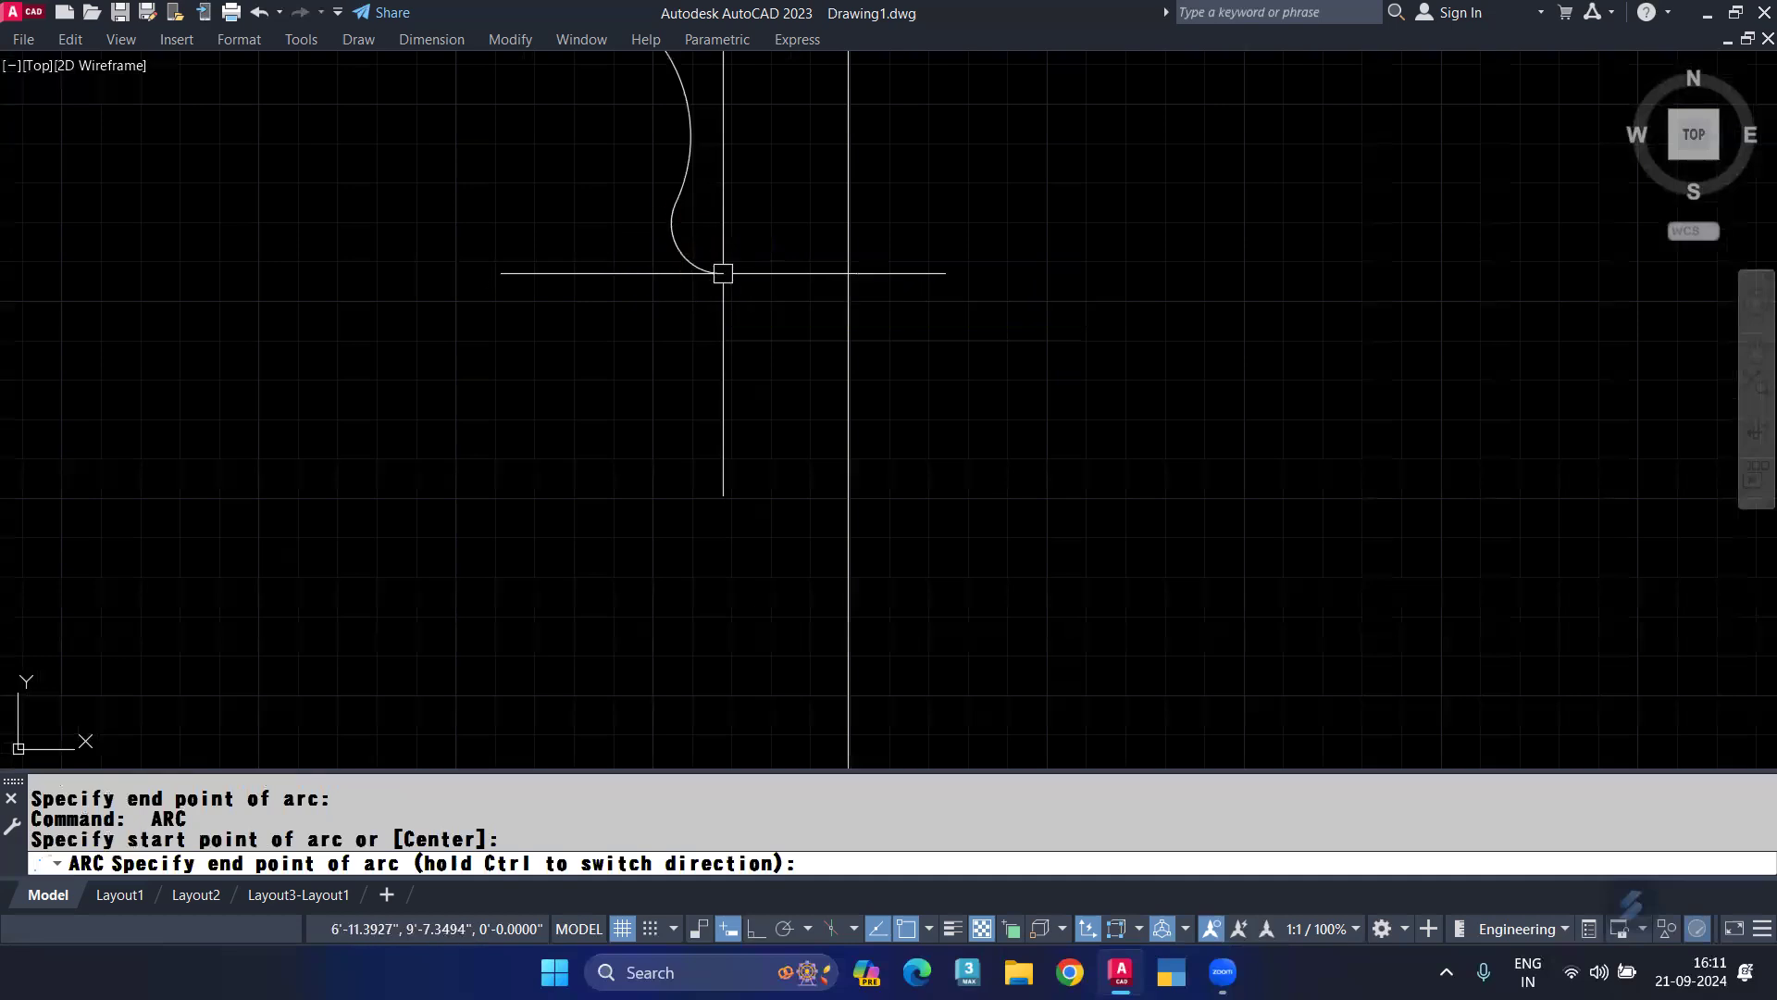
{"action": "left_click", "coordinate": [720, 270]}
{"action": "middle_click_drag", "start_coordinate": [731, 326], "coordinate": [763, 243]}
{"action": "key", "text": "Return"}
{"action": "key", "text": "Return"}
{"action": "left_click", "coordinate": [786, 228]}
Continue downward with a tangent arc bulging outward, a long one curving inward, and a short one hooking back to the left.
{"action": "key", "text": "Return"}
{"action": "key", "text": "Return"}
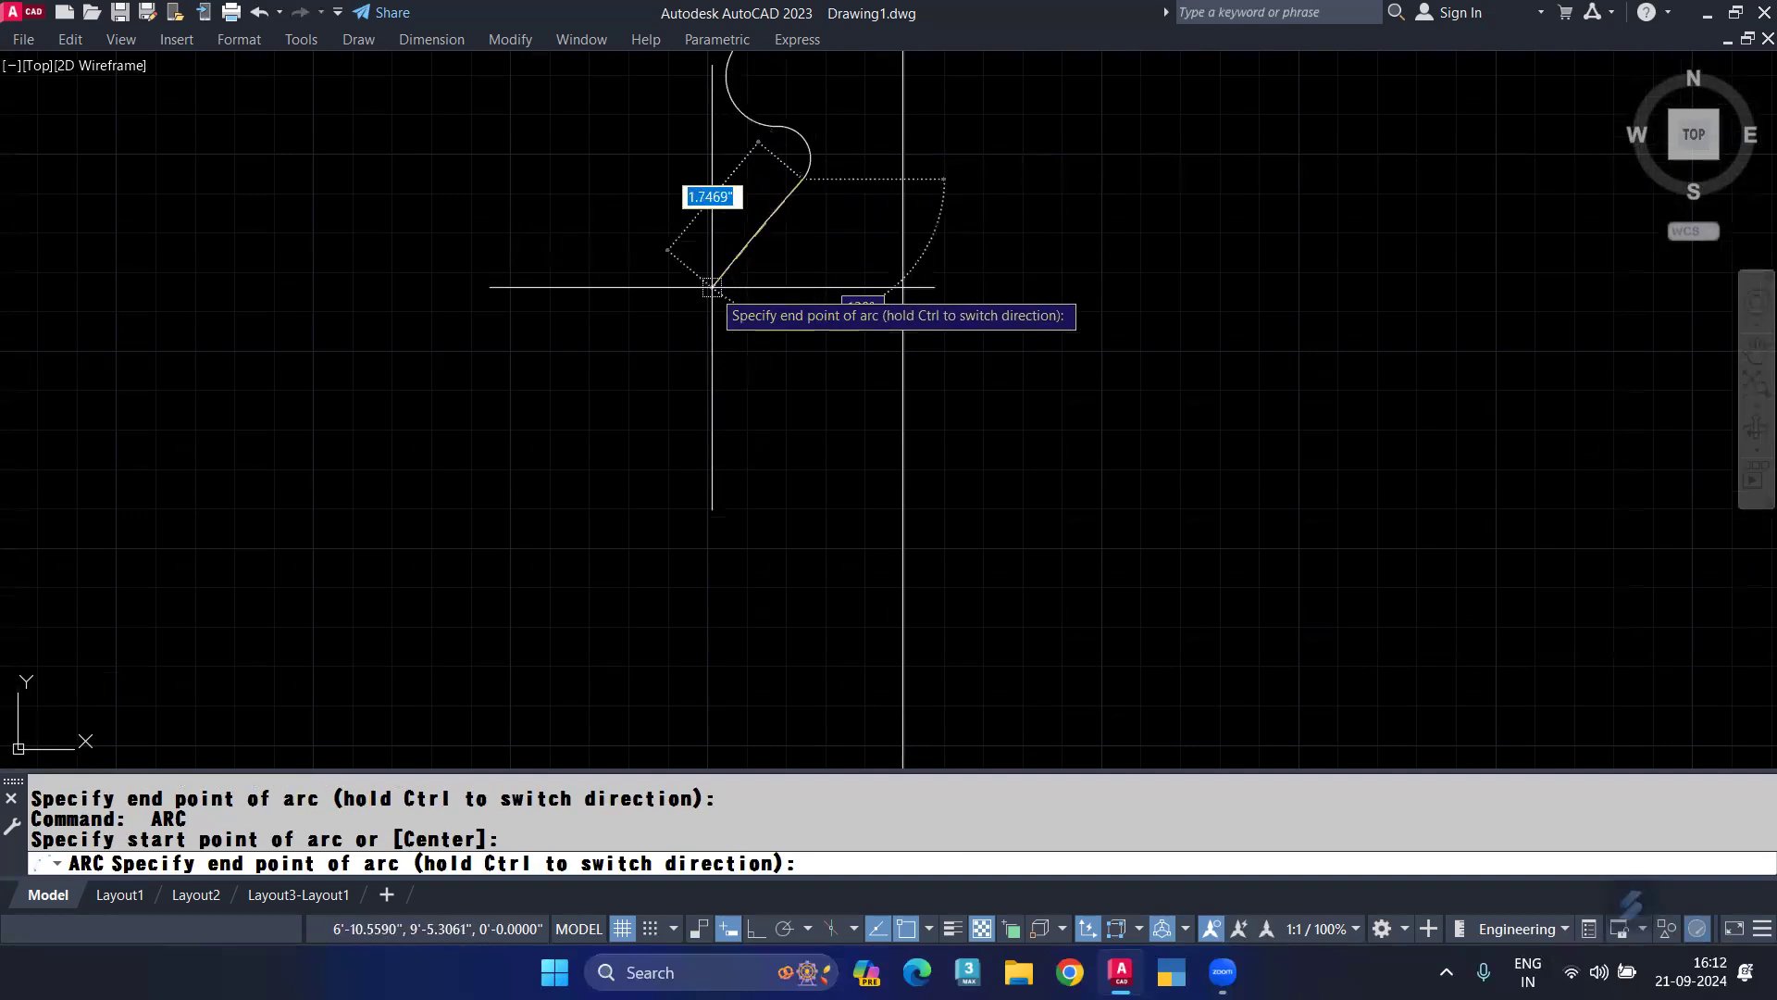
{"action": "middle_click_drag", "start_coordinate": [745, 326], "coordinate": [734, 206]}
{"action": "scroll", "coordinate": [735, 205], "scroll_direction": "down", "scroll_amount": 4}
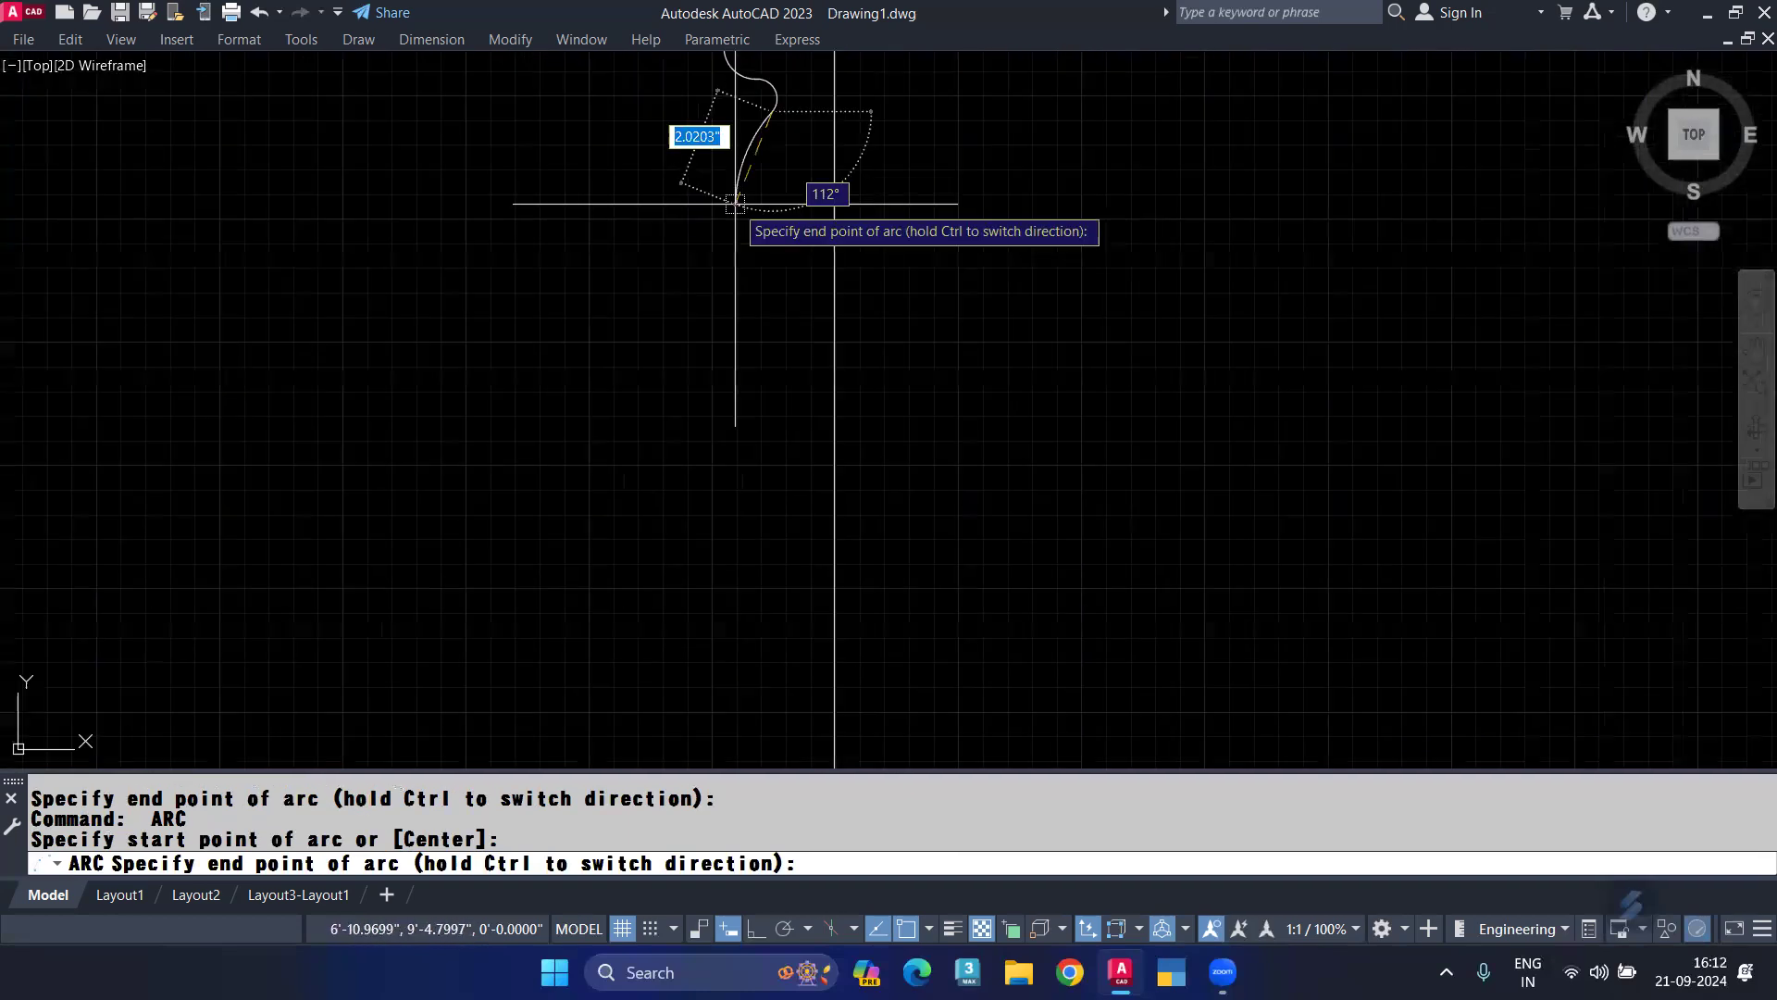
{"action": "left_click", "coordinate": [740, 256]}
{"action": "middle_click_drag", "start_coordinate": [746, 292], "coordinate": [763, 229]}
{"action": "key", "text": "Return"}
{"action": "key", "text": "Return"}
{"action": "left_click", "coordinate": [783, 270]}
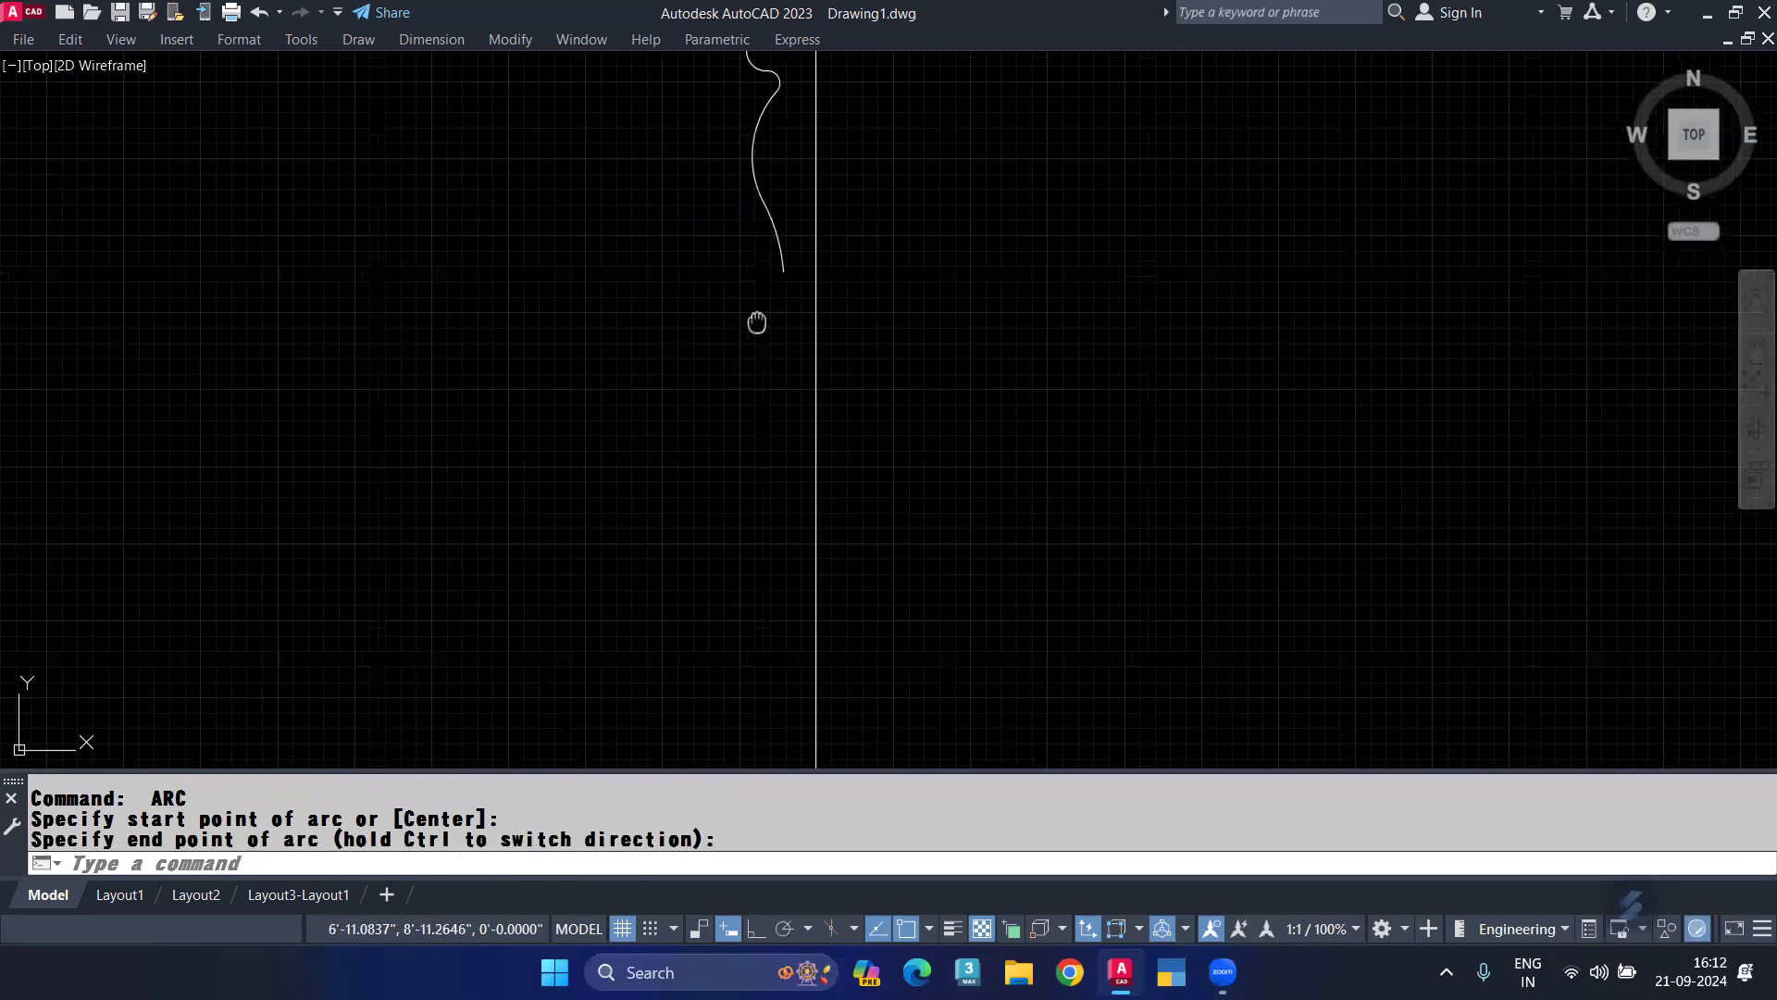
{"action": "middle_click_drag", "start_coordinate": [757, 322], "coordinate": [774, 235]}
{"action": "left_click", "coordinate": [788, 207]}
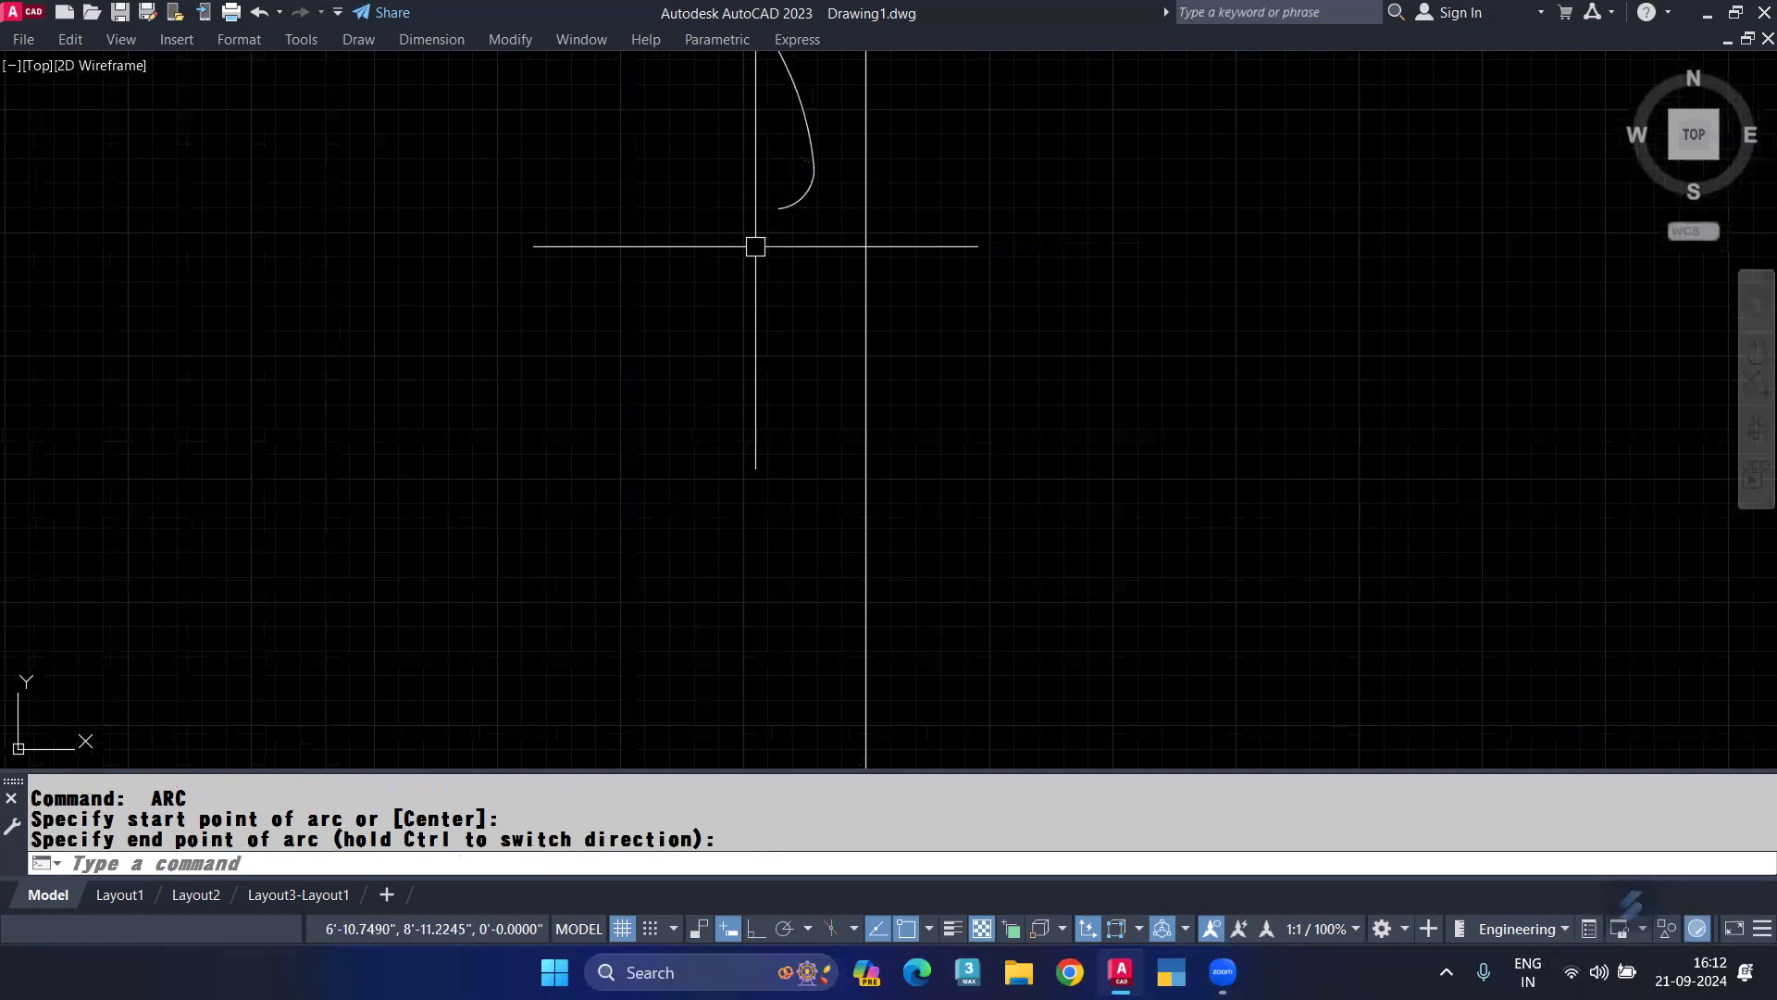
Add two small tangent half-round arcs below the hooked arc, the first bulging left and the second bulging right.
{"action": "key", "text": "Return"}
{"action": "key", "text": "Return"}
{"action": "scroll", "coordinate": [783, 247], "scroll_direction": "up", "scroll_amount": 3}
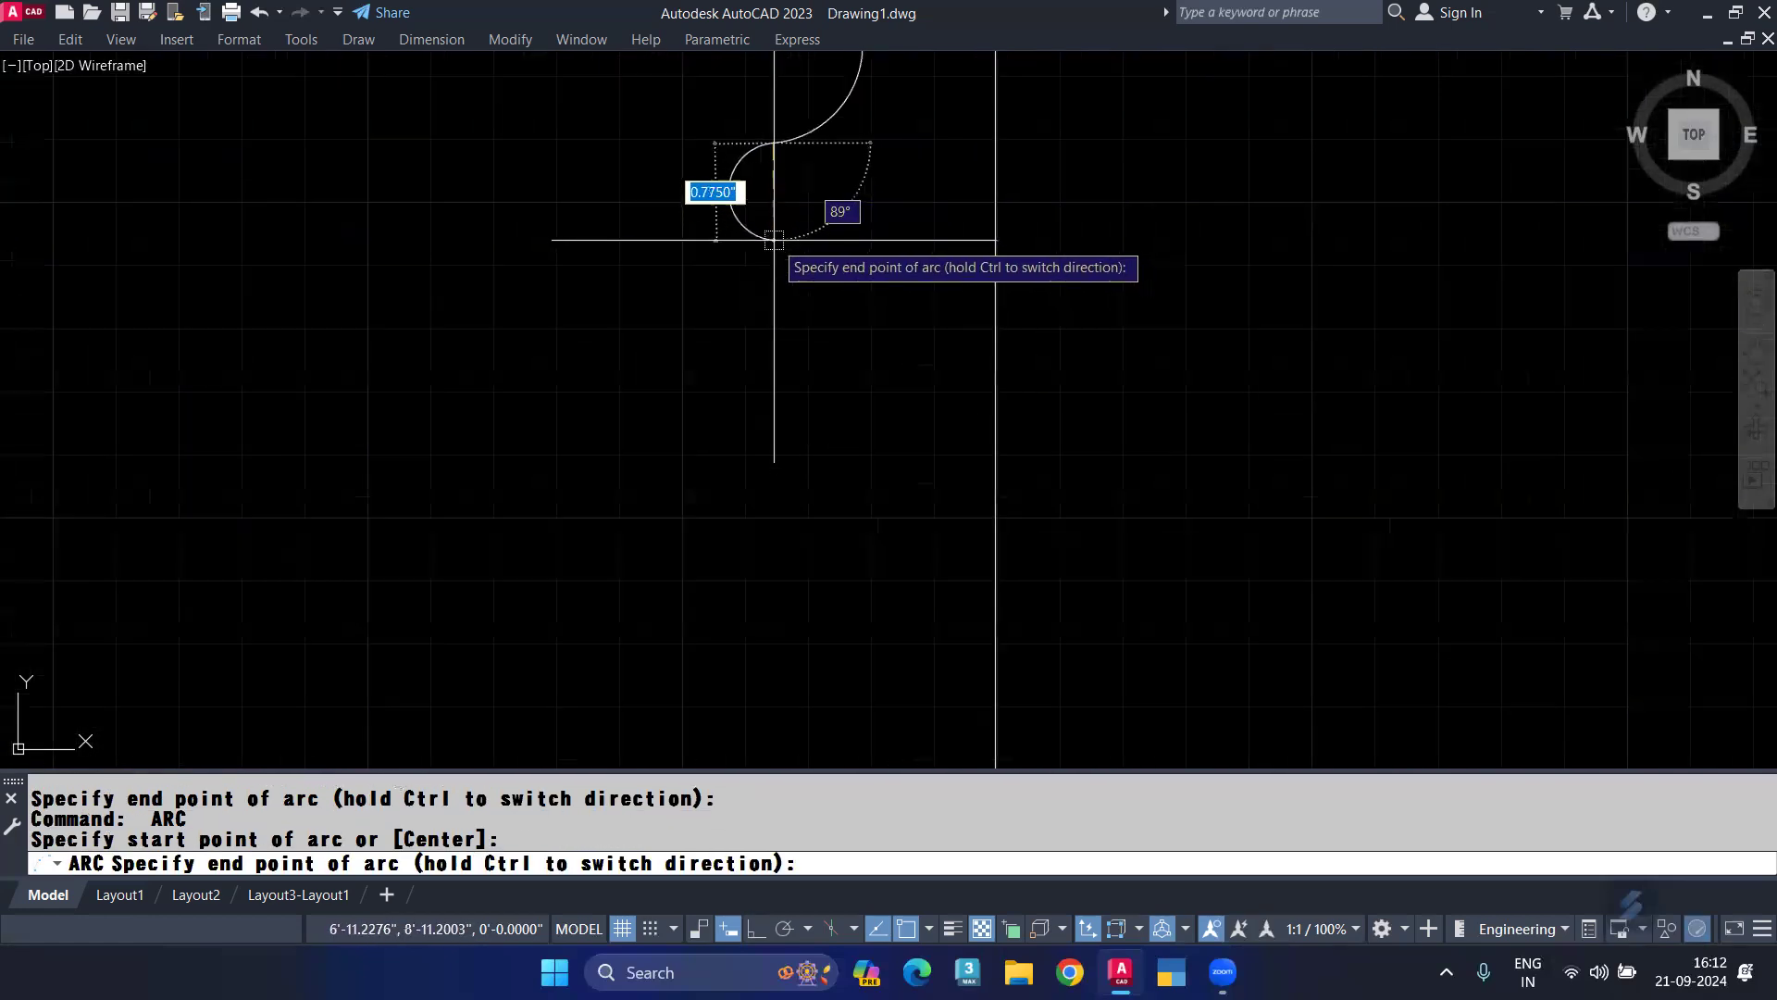
{"action": "left_click", "coordinate": [774, 225]}
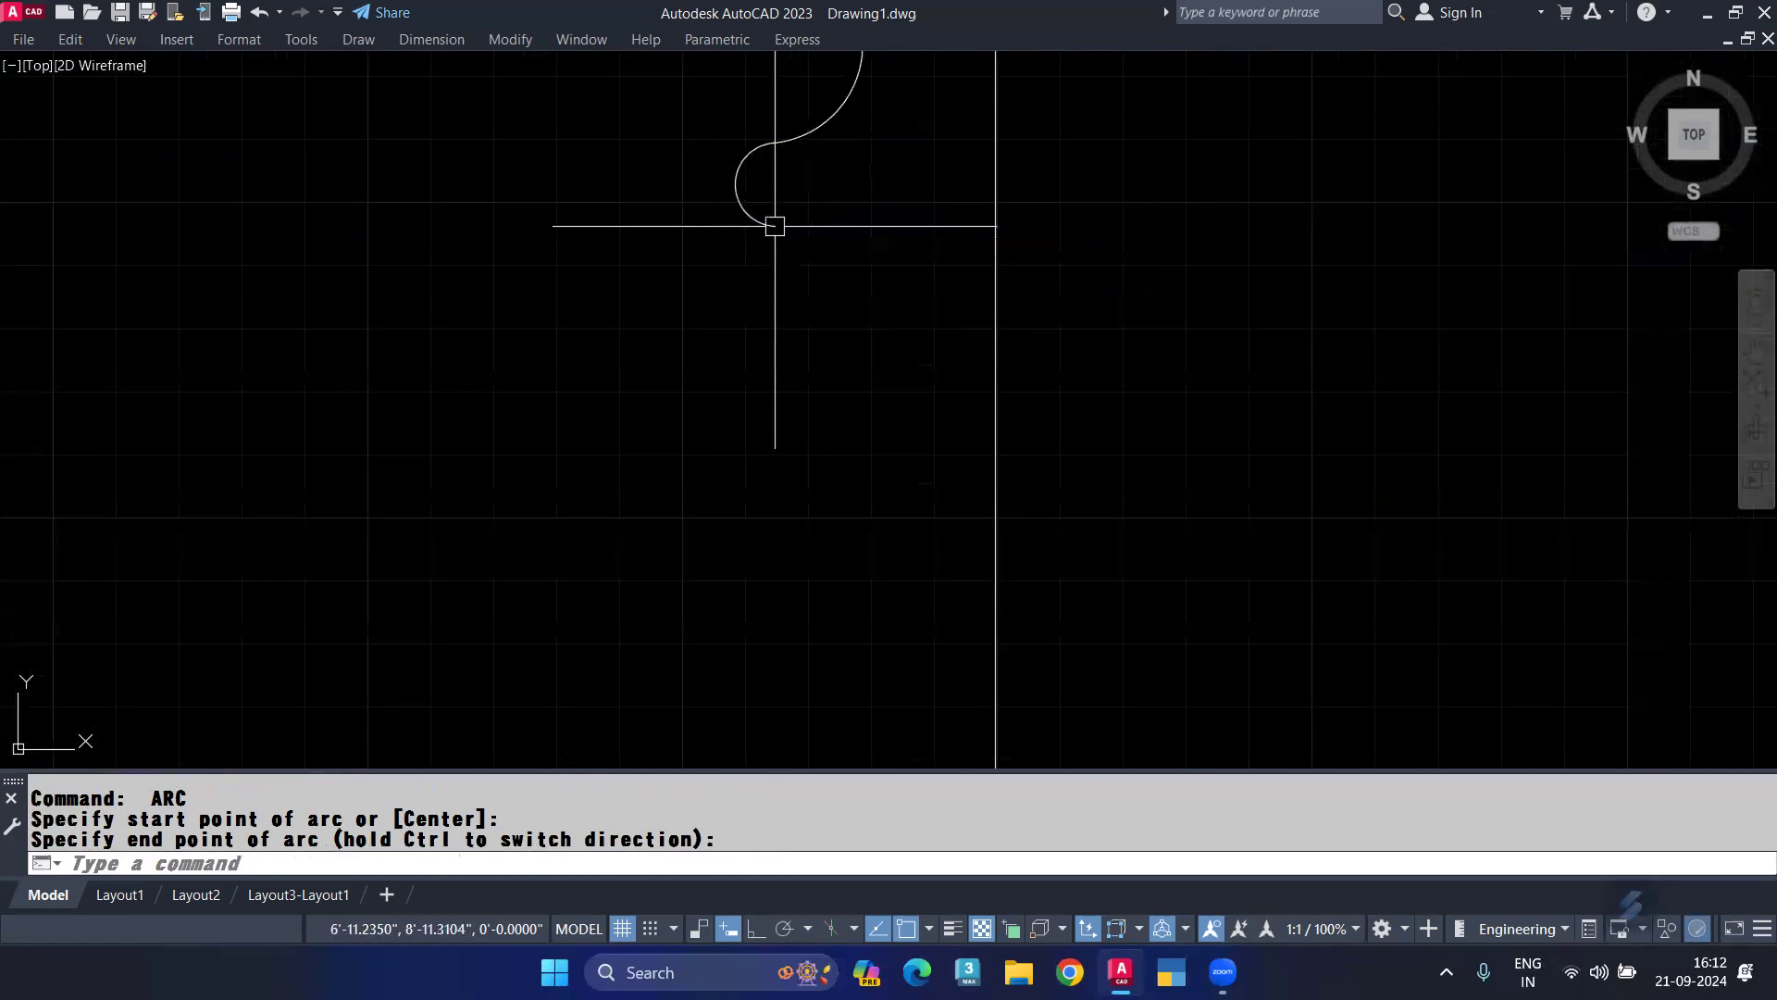
{"action": "key", "text": "Return"}
{"action": "key", "text": "Return"}
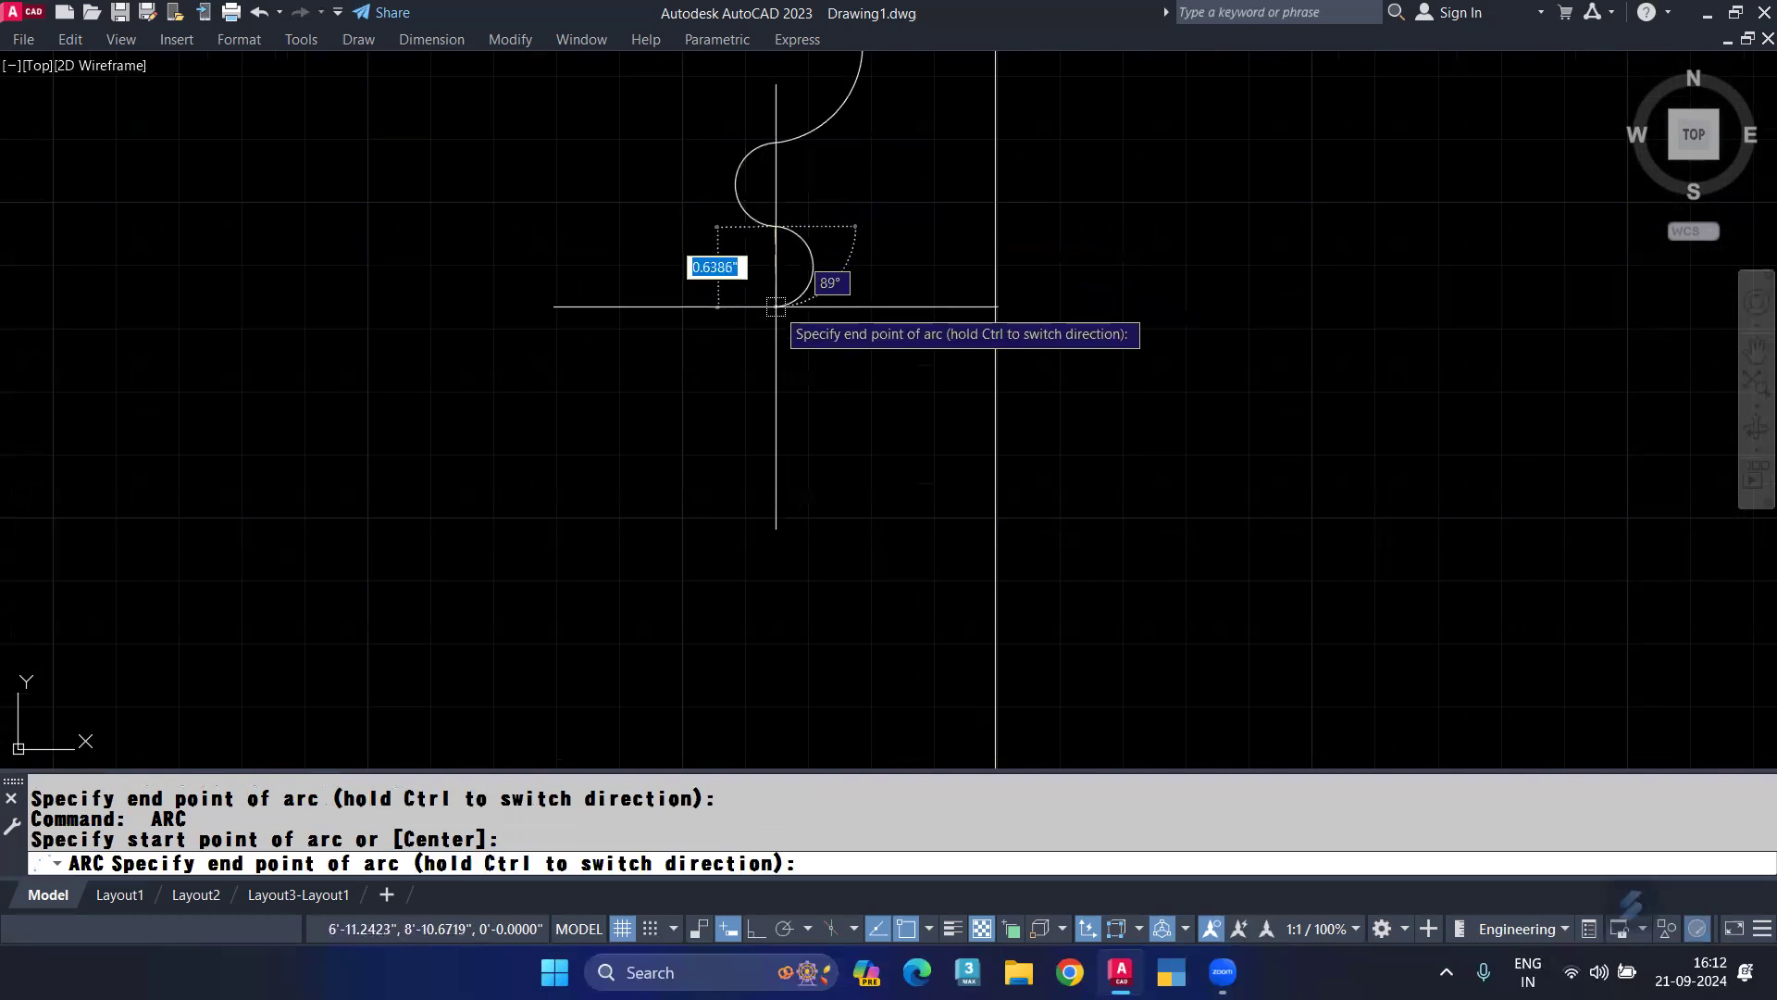
{"action": "left_click", "coordinate": [773, 295]}
Add a second pair of small alternating half-round tangent arcs, the last about 0.66" across, to extend the beaded section.
{"action": "middle_click_drag", "start_coordinate": [711, 376], "coordinate": [727, 306]}
{"action": "key", "text": "Return"}
{"action": "key", "text": "Return"}
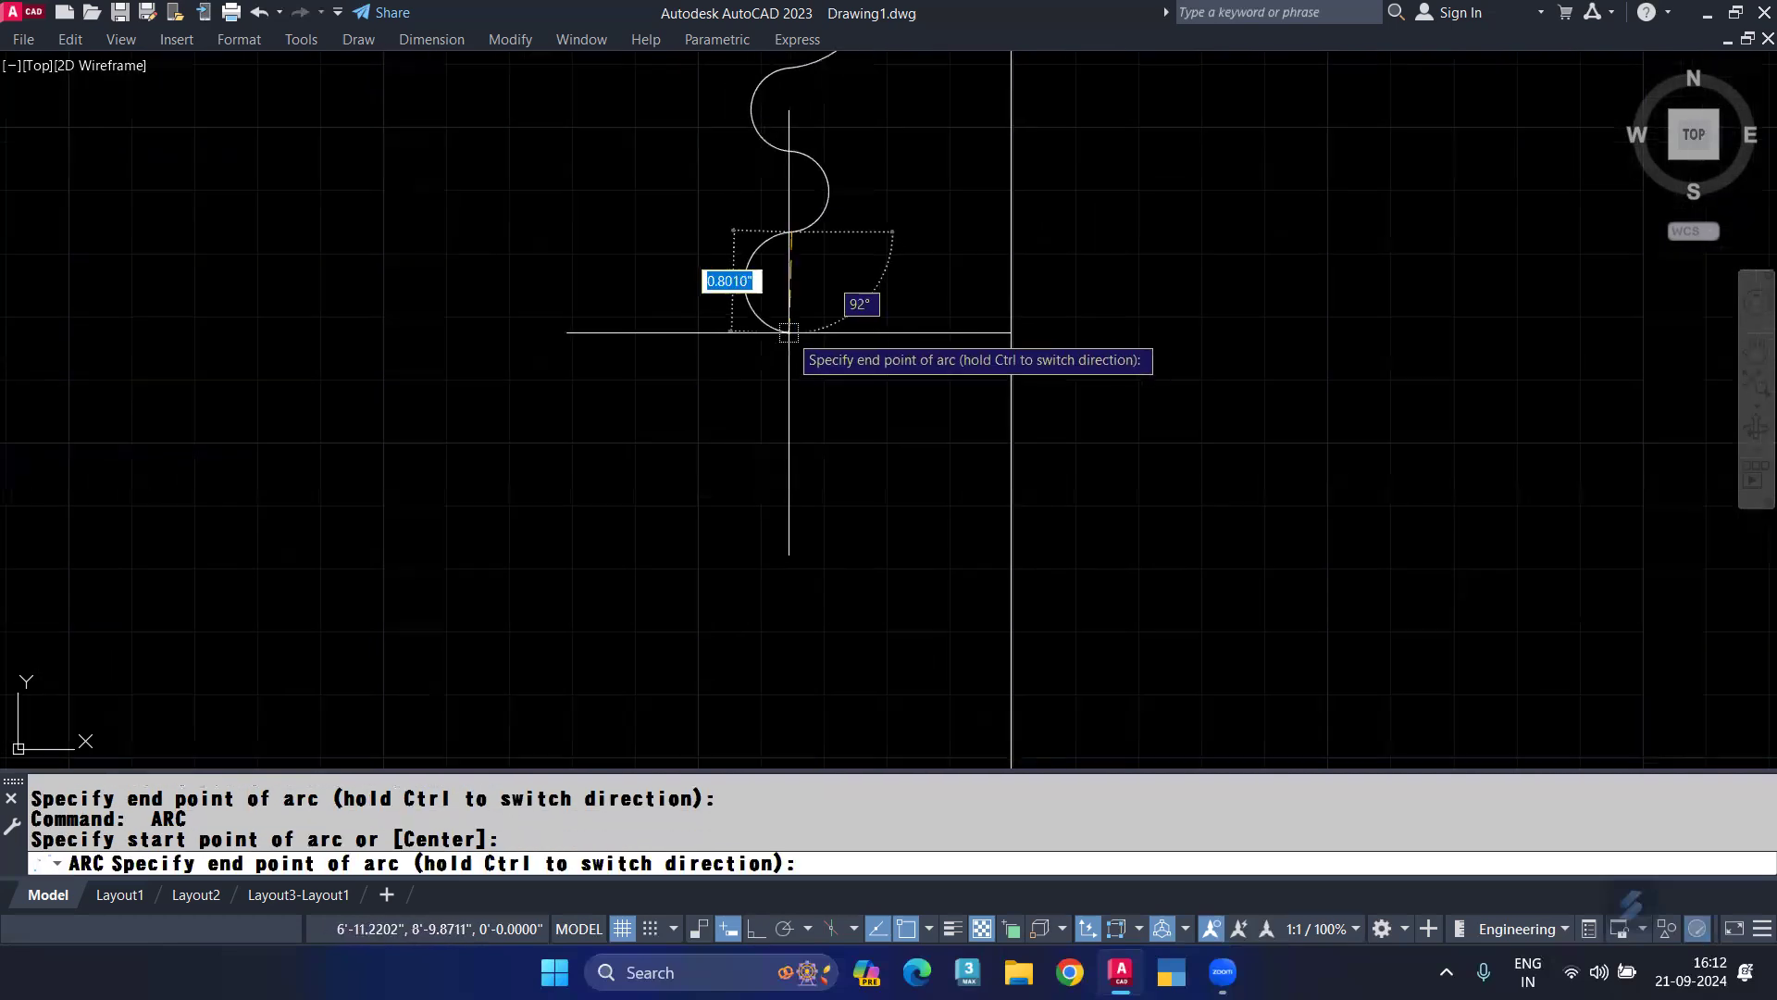
{"action": "left_click", "coordinate": [793, 327]}
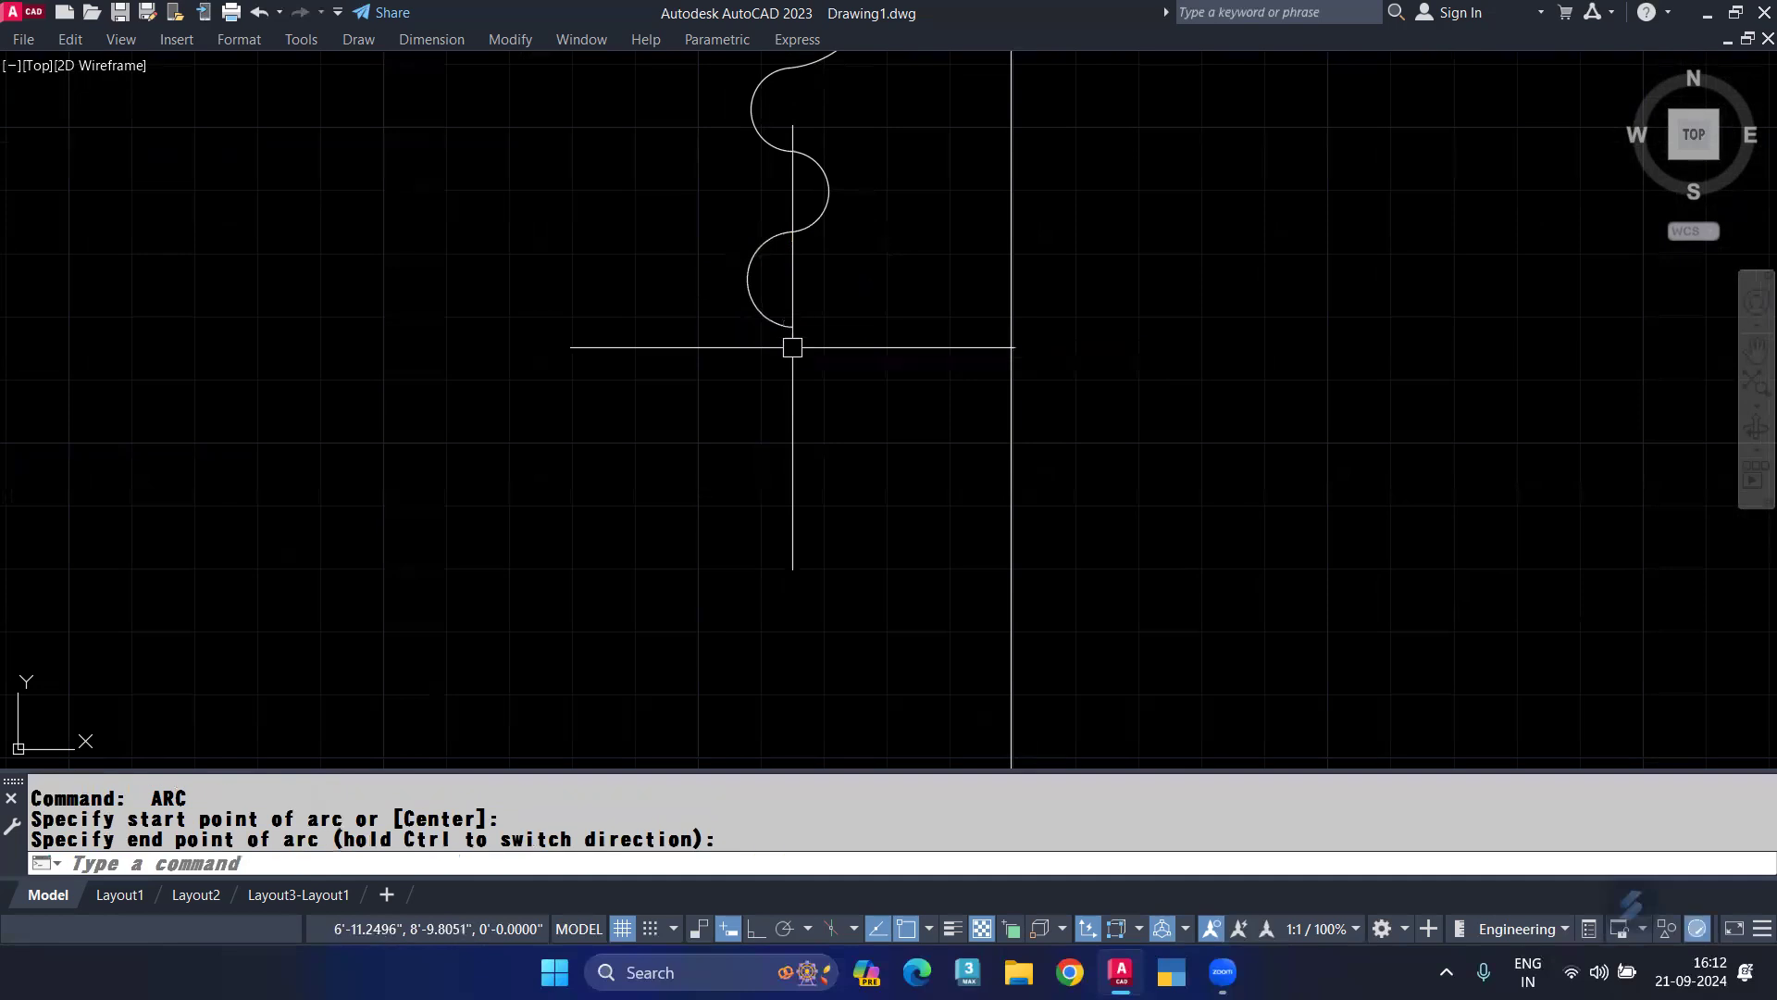
{"action": "middle_click_drag", "start_coordinate": [793, 345], "coordinate": [814, 281]}
{"action": "key", "text": "Return"}
{"action": "key", "text": "Return"}
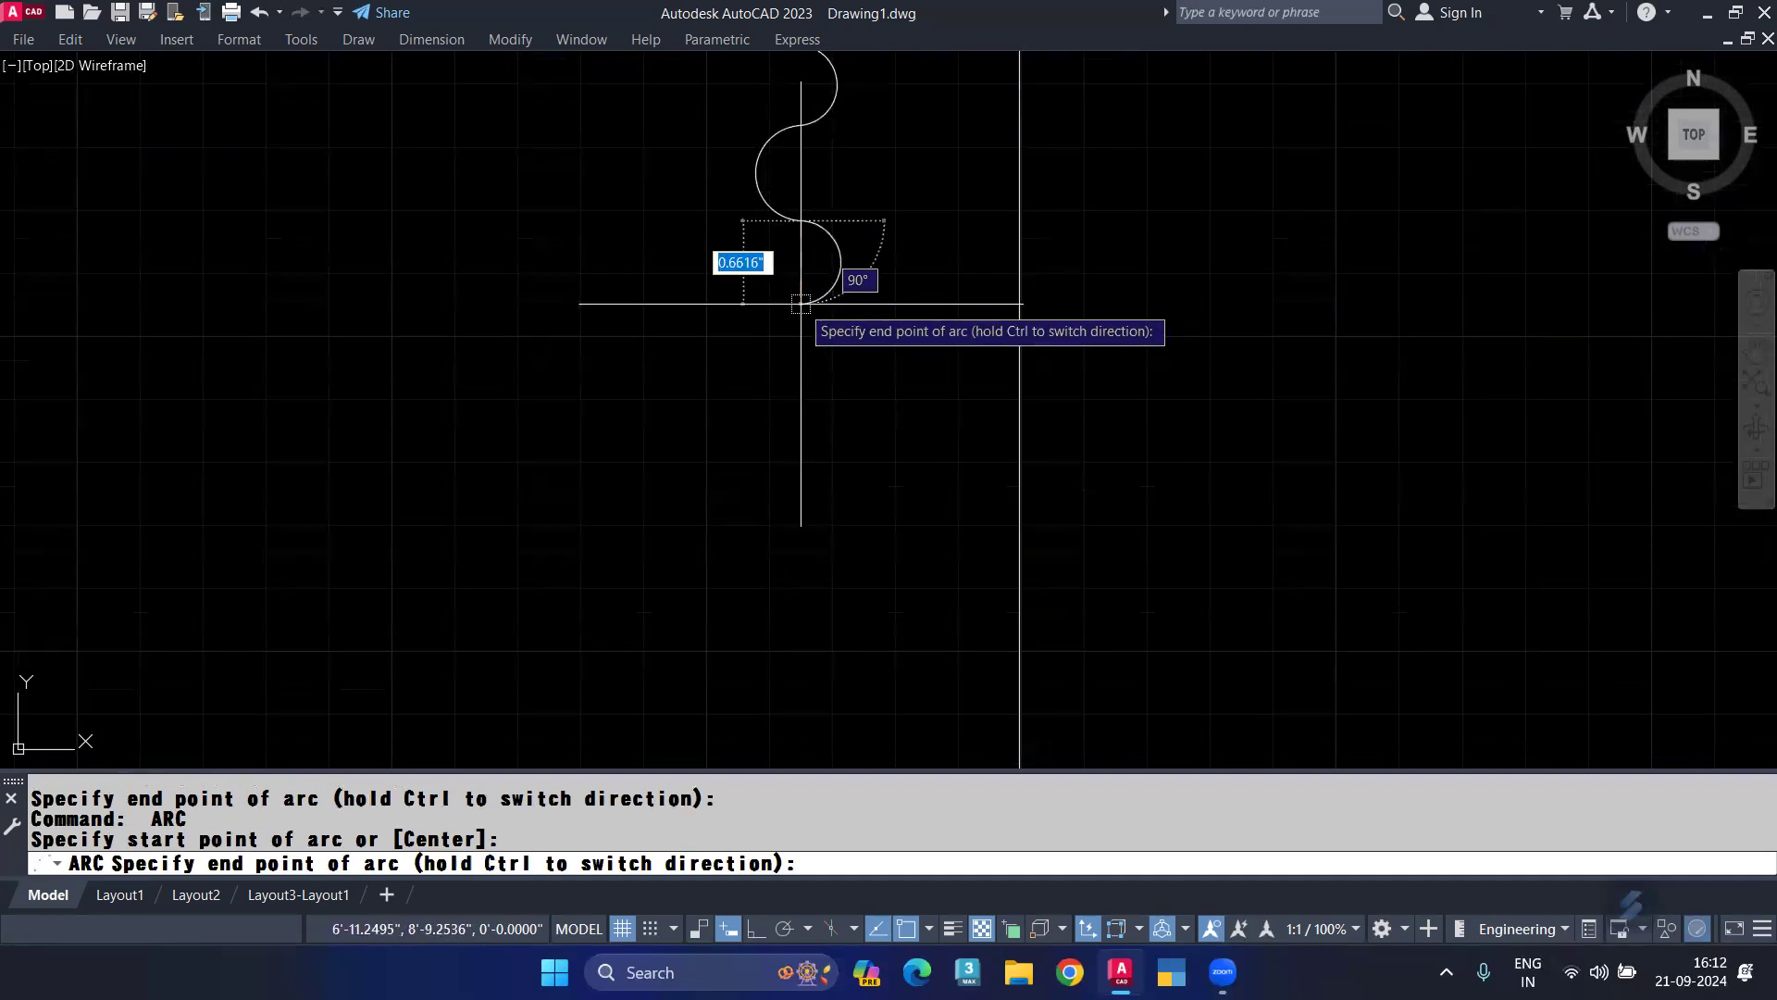
{"action": "left_click", "coordinate": [801, 304]}
Draw a tangent arc about 1.3" across sweeping down-left from the beads, and a long shallow arc down toward the base.
{"action": "scroll", "coordinate": [796, 314], "scroll_direction": "down", "scroll_amount": 6}
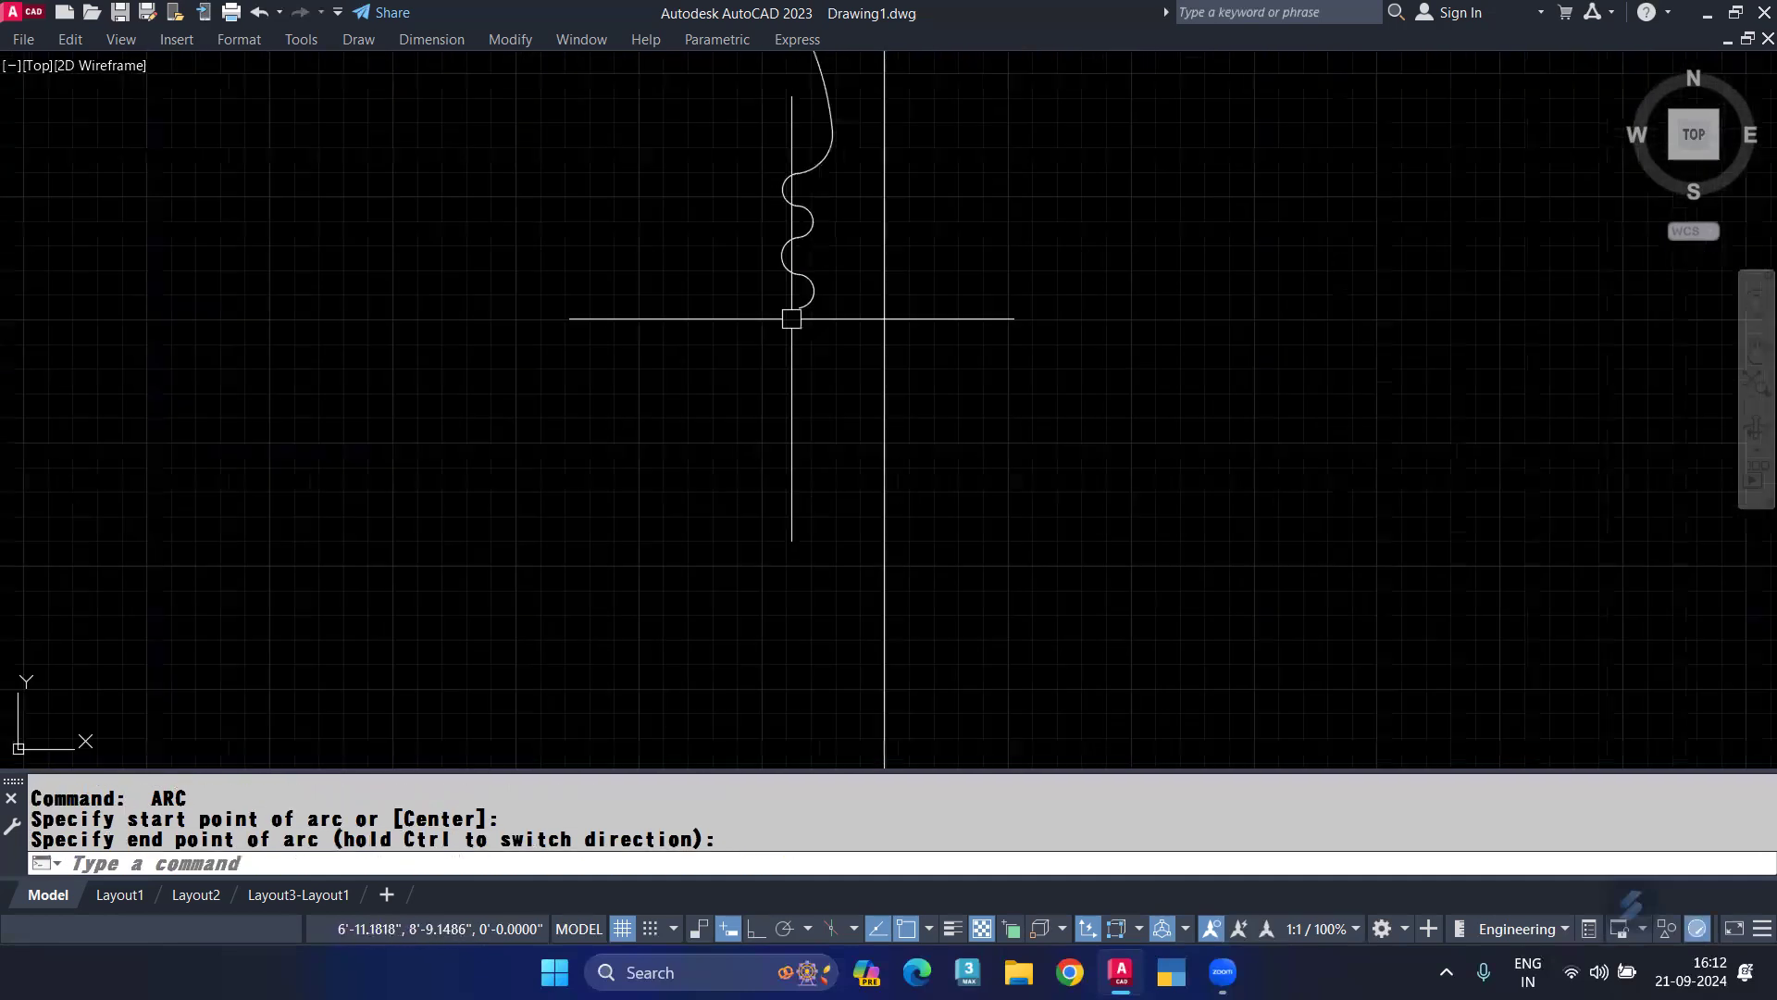
{"action": "key", "text": "Return"}
{"action": "scroll", "coordinate": [753, 391], "scroll_direction": "down", "scroll_amount": 3}
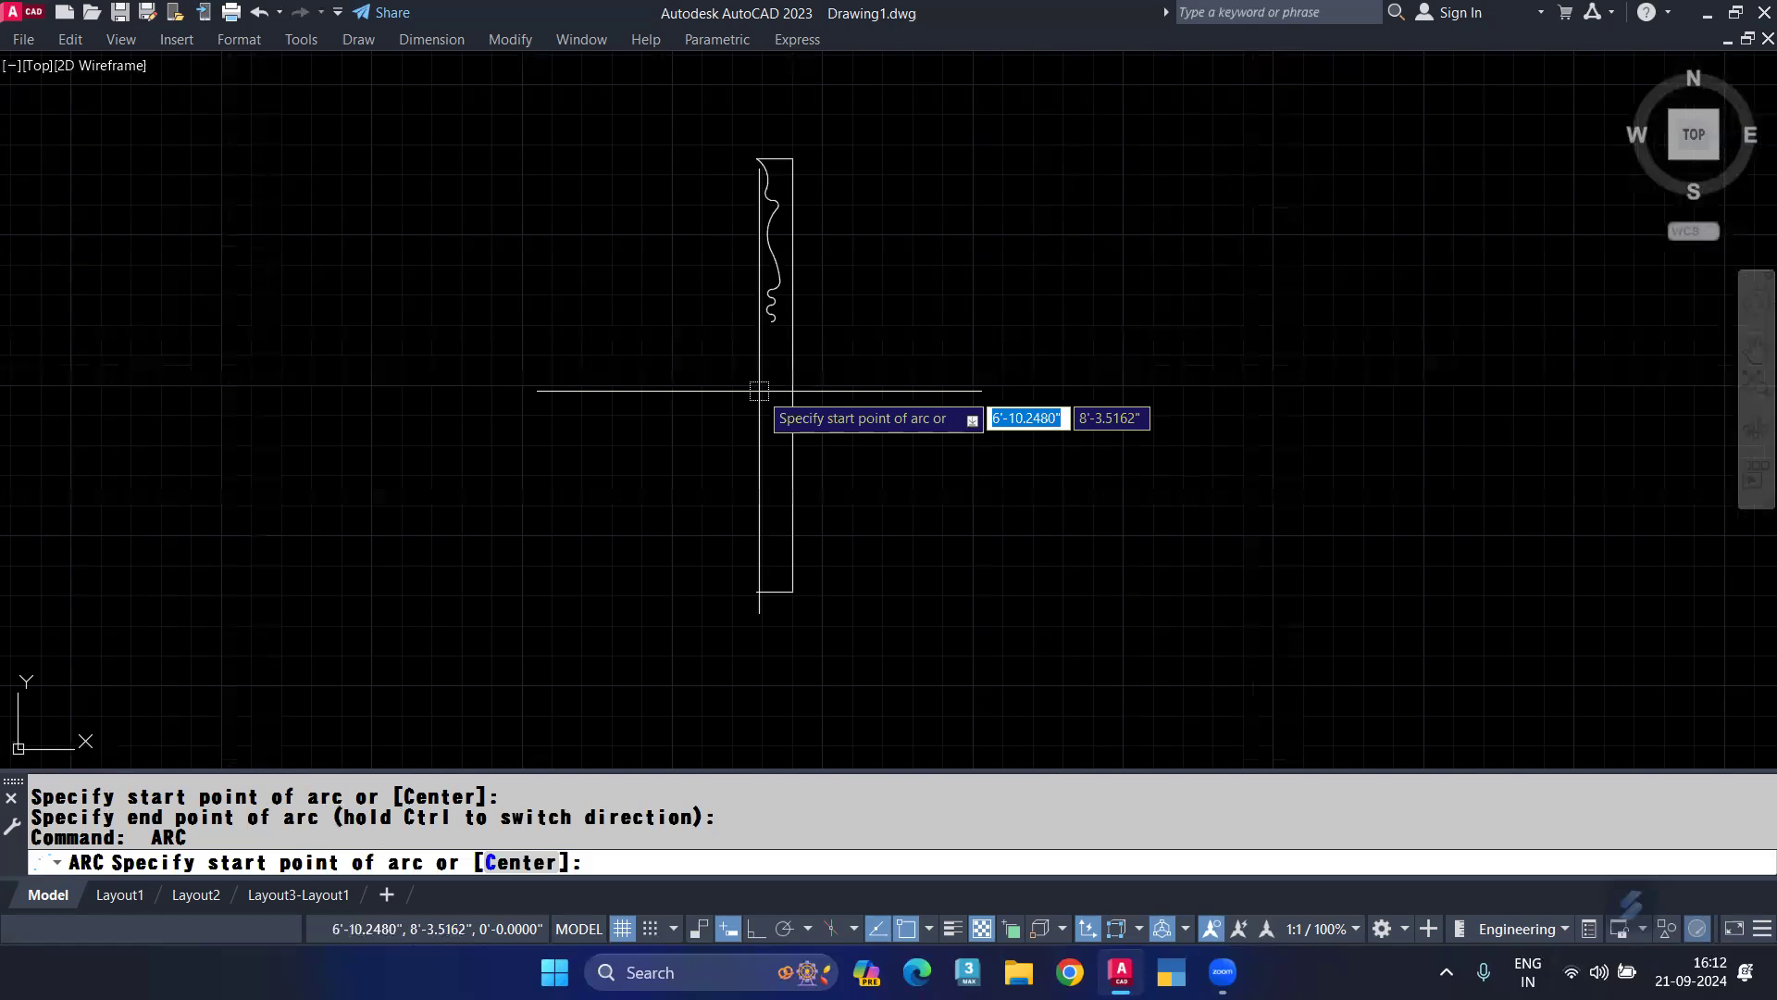
{"action": "key", "text": "Return"}
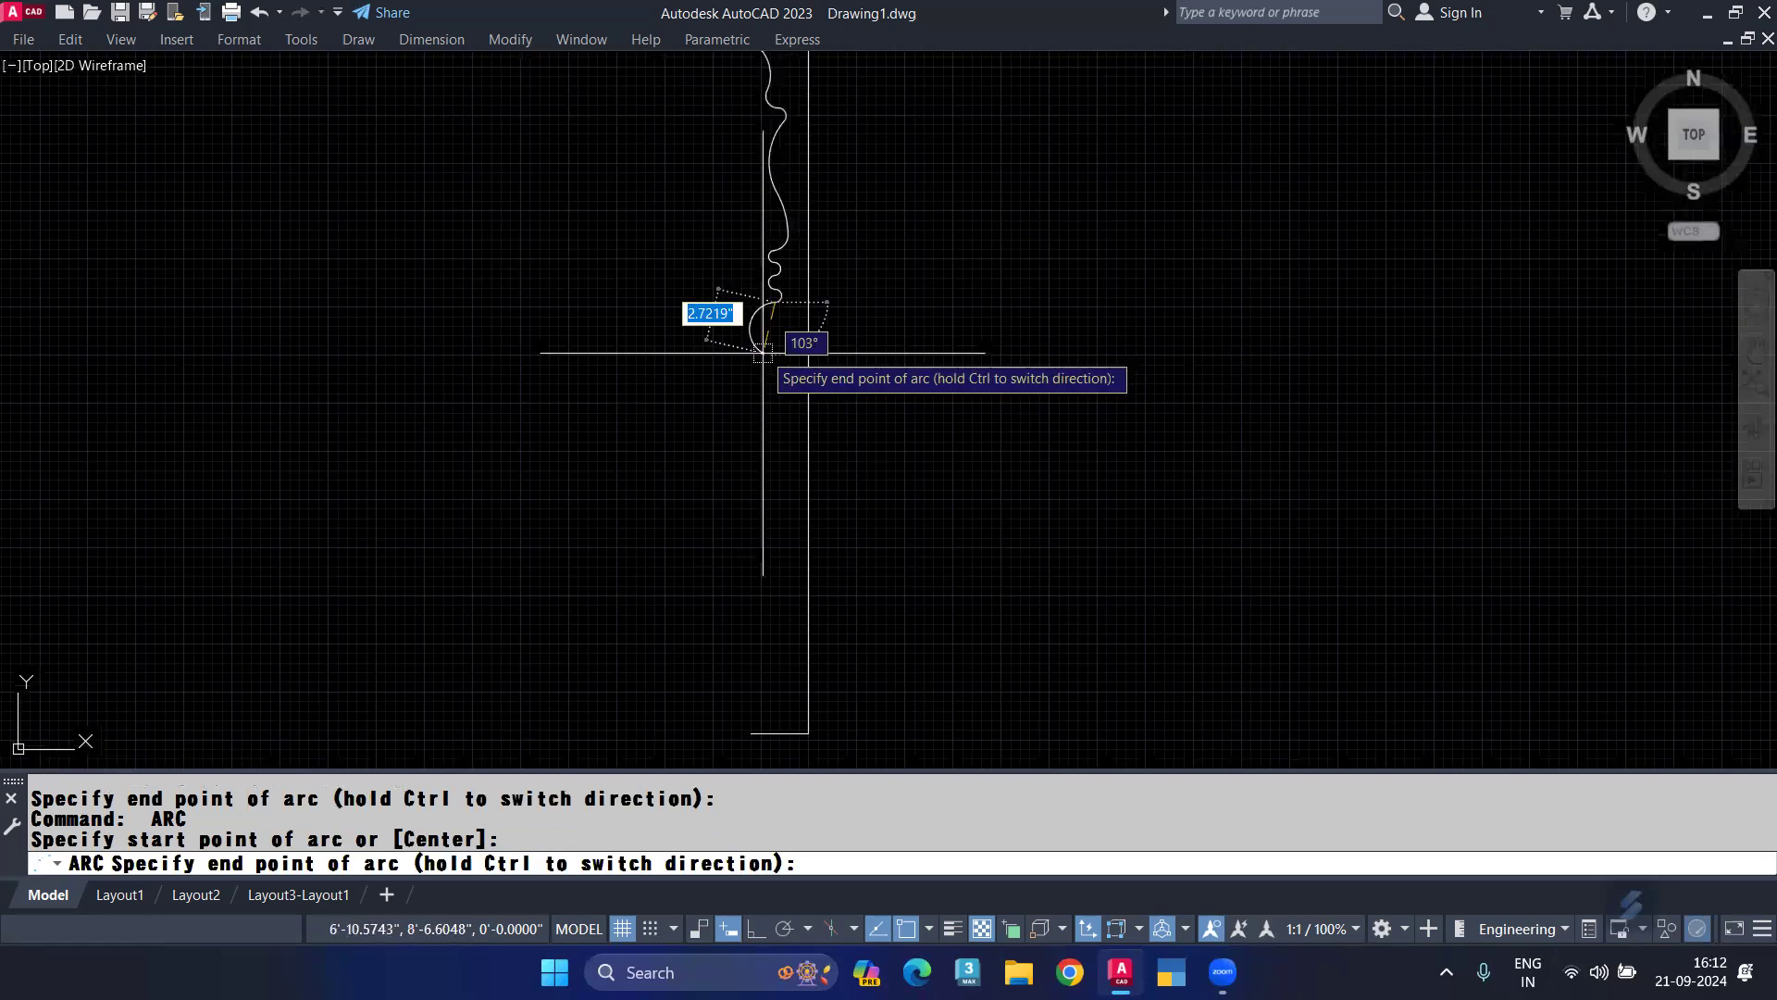
{"action": "scroll", "coordinate": [763, 353], "scroll_direction": "up", "scroll_amount": 3}
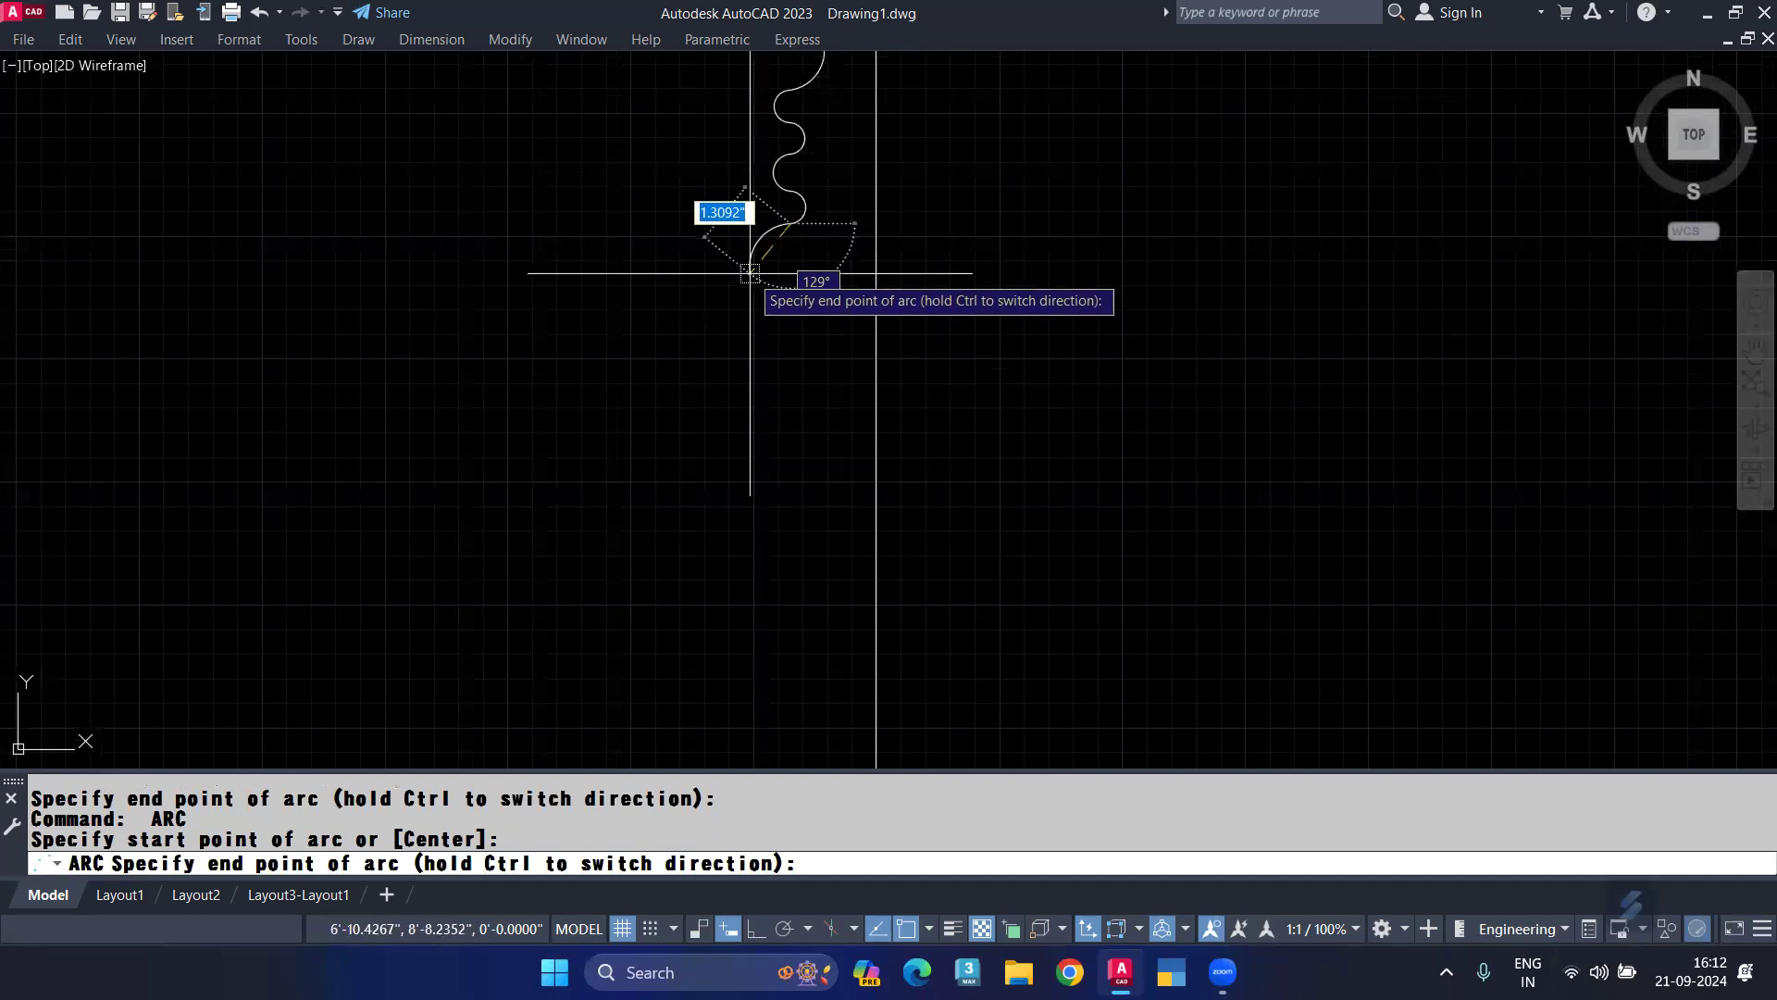
{"action": "left_click", "coordinate": [750, 274]}
{"action": "scroll", "coordinate": [781, 396], "scroll_direction": "down", "scroll_amount": 5}
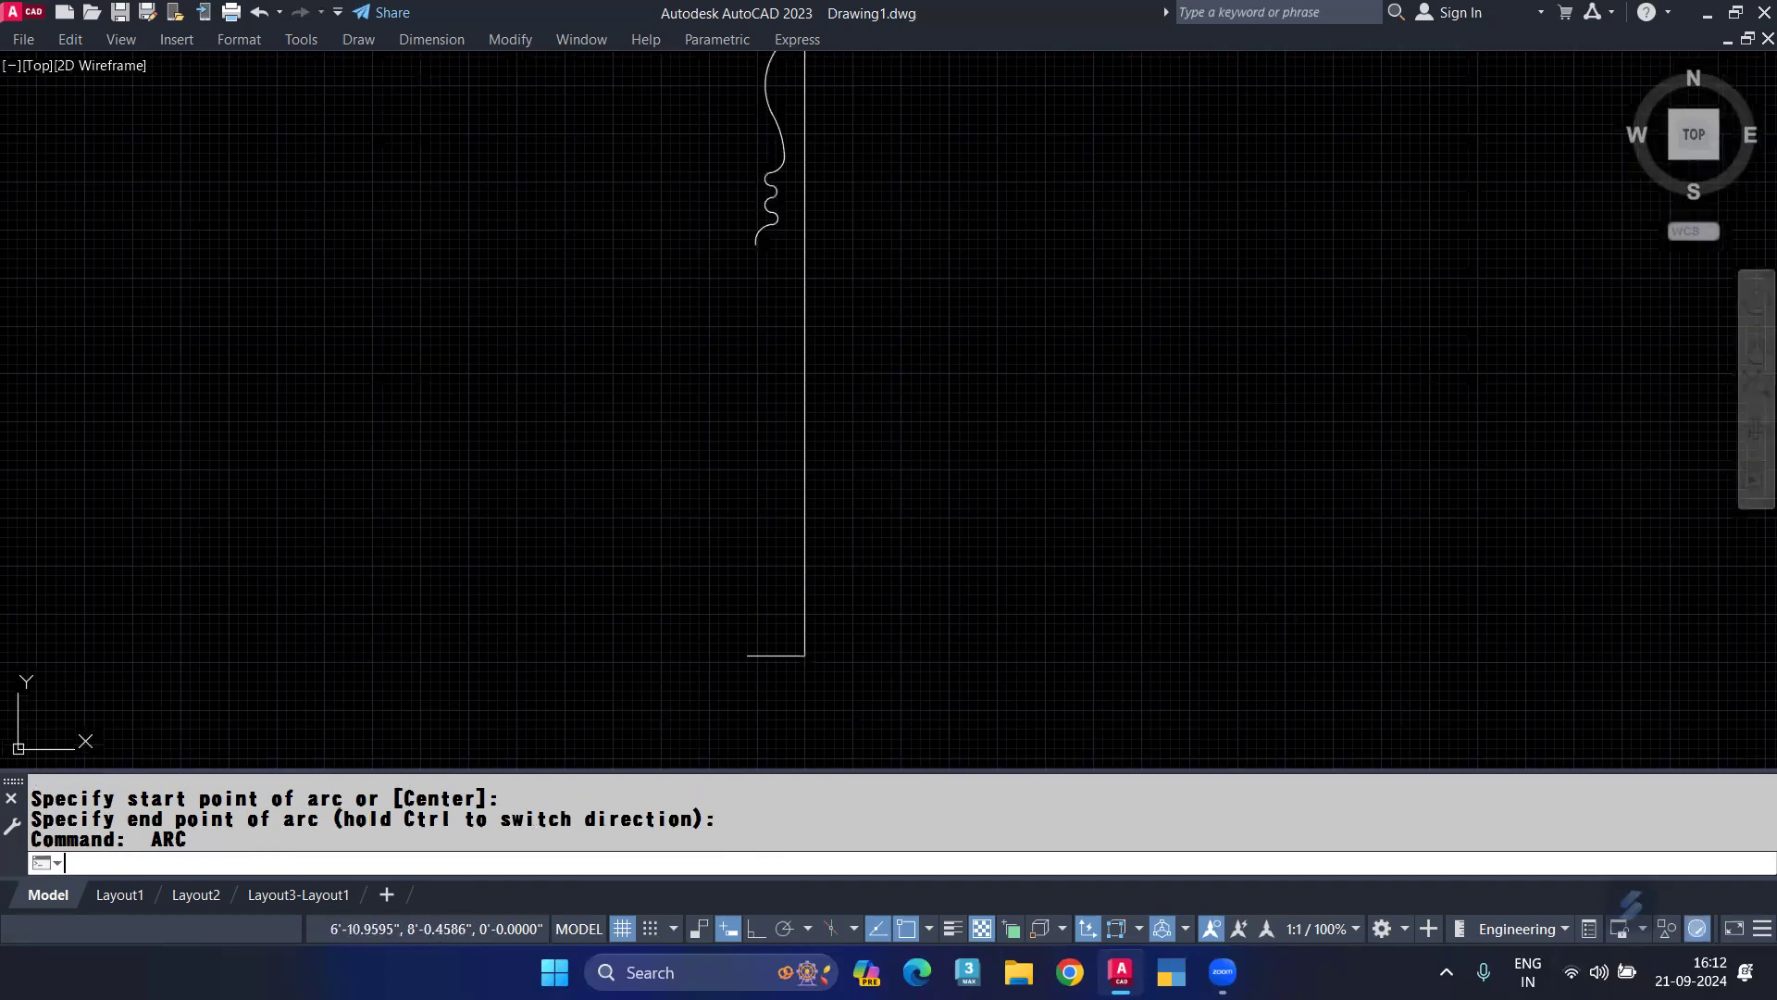
{"action": "key", "text": "Return"}
{"action": "middle_click_drag", "start_coordinate": [755, 488], "coordinate": [757, 416]}
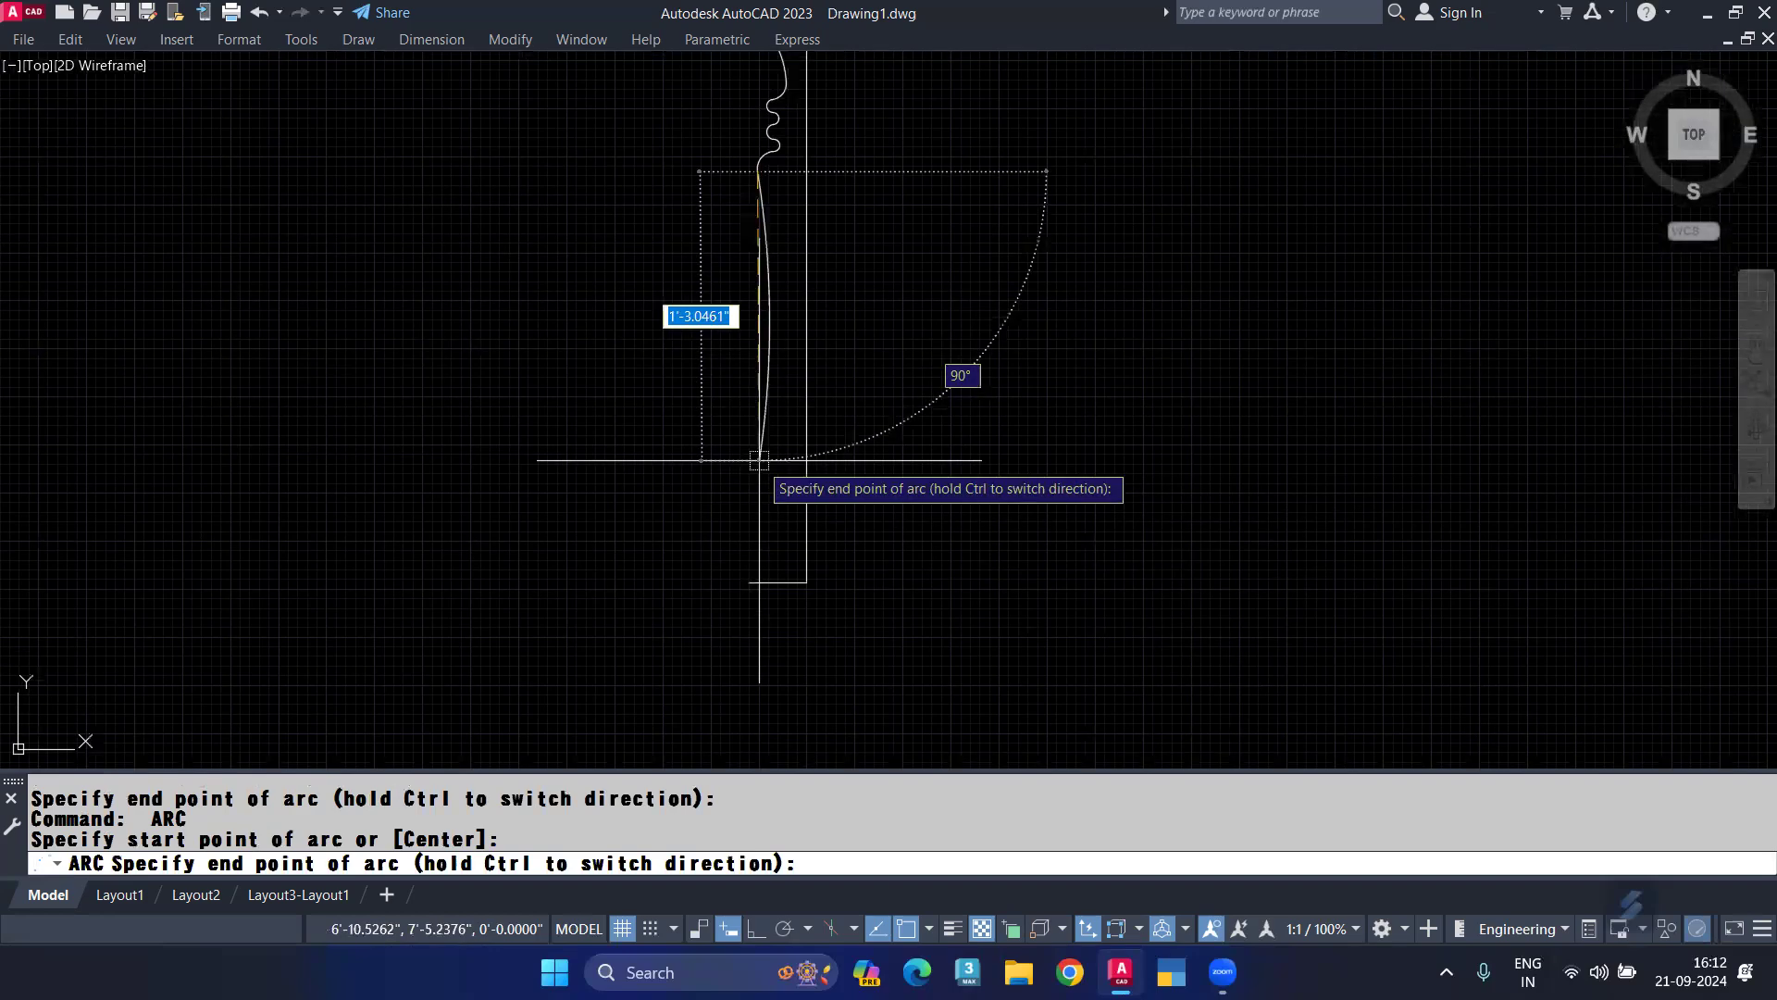
{"action": "left_click", "coordinate": [748, 484]}
Finish the curved profile above the base with three small tangent arcs bulging left, right and left, the last about 0.93" across.
{"action": "key", "text": "Return"}
{"action": "key", "text": "Return"}
{"action": "scroll", "coordinate": [757, 510], "scroll_direction": "up", "scroll_amount": 2}
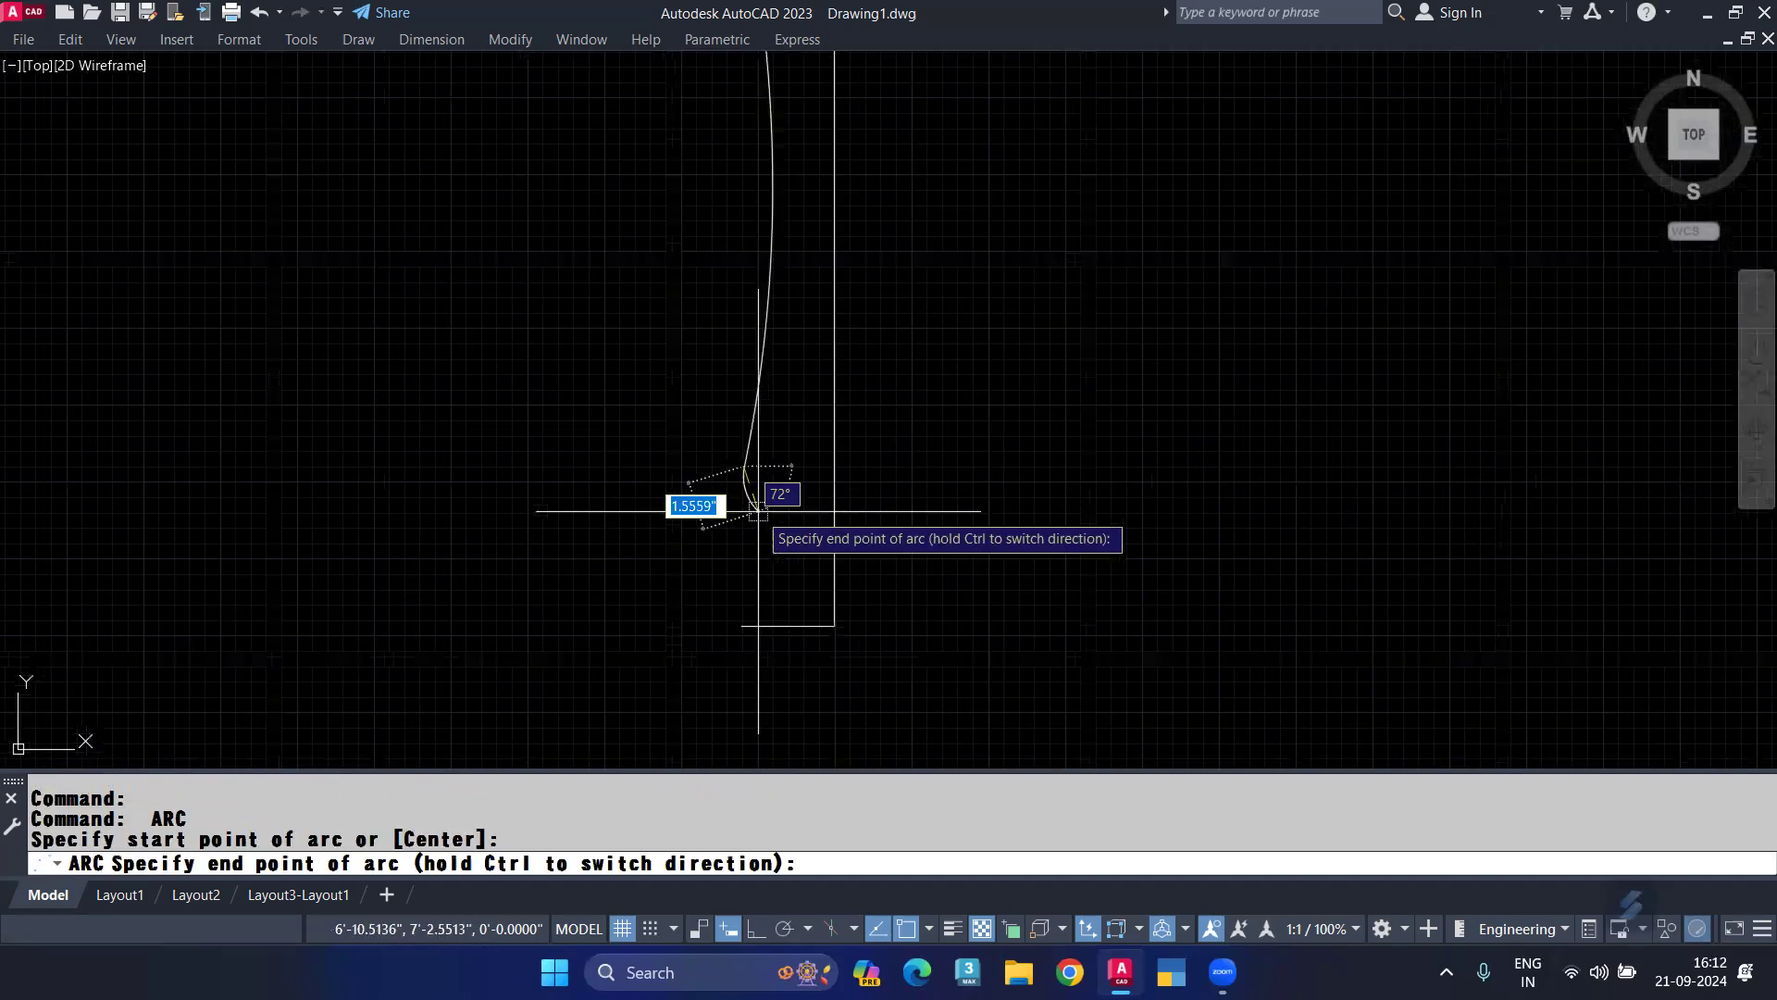
{"action": "scroll", "coordinate": [763, 451], "scroll_direction": "up", "scroll_amount": 3}
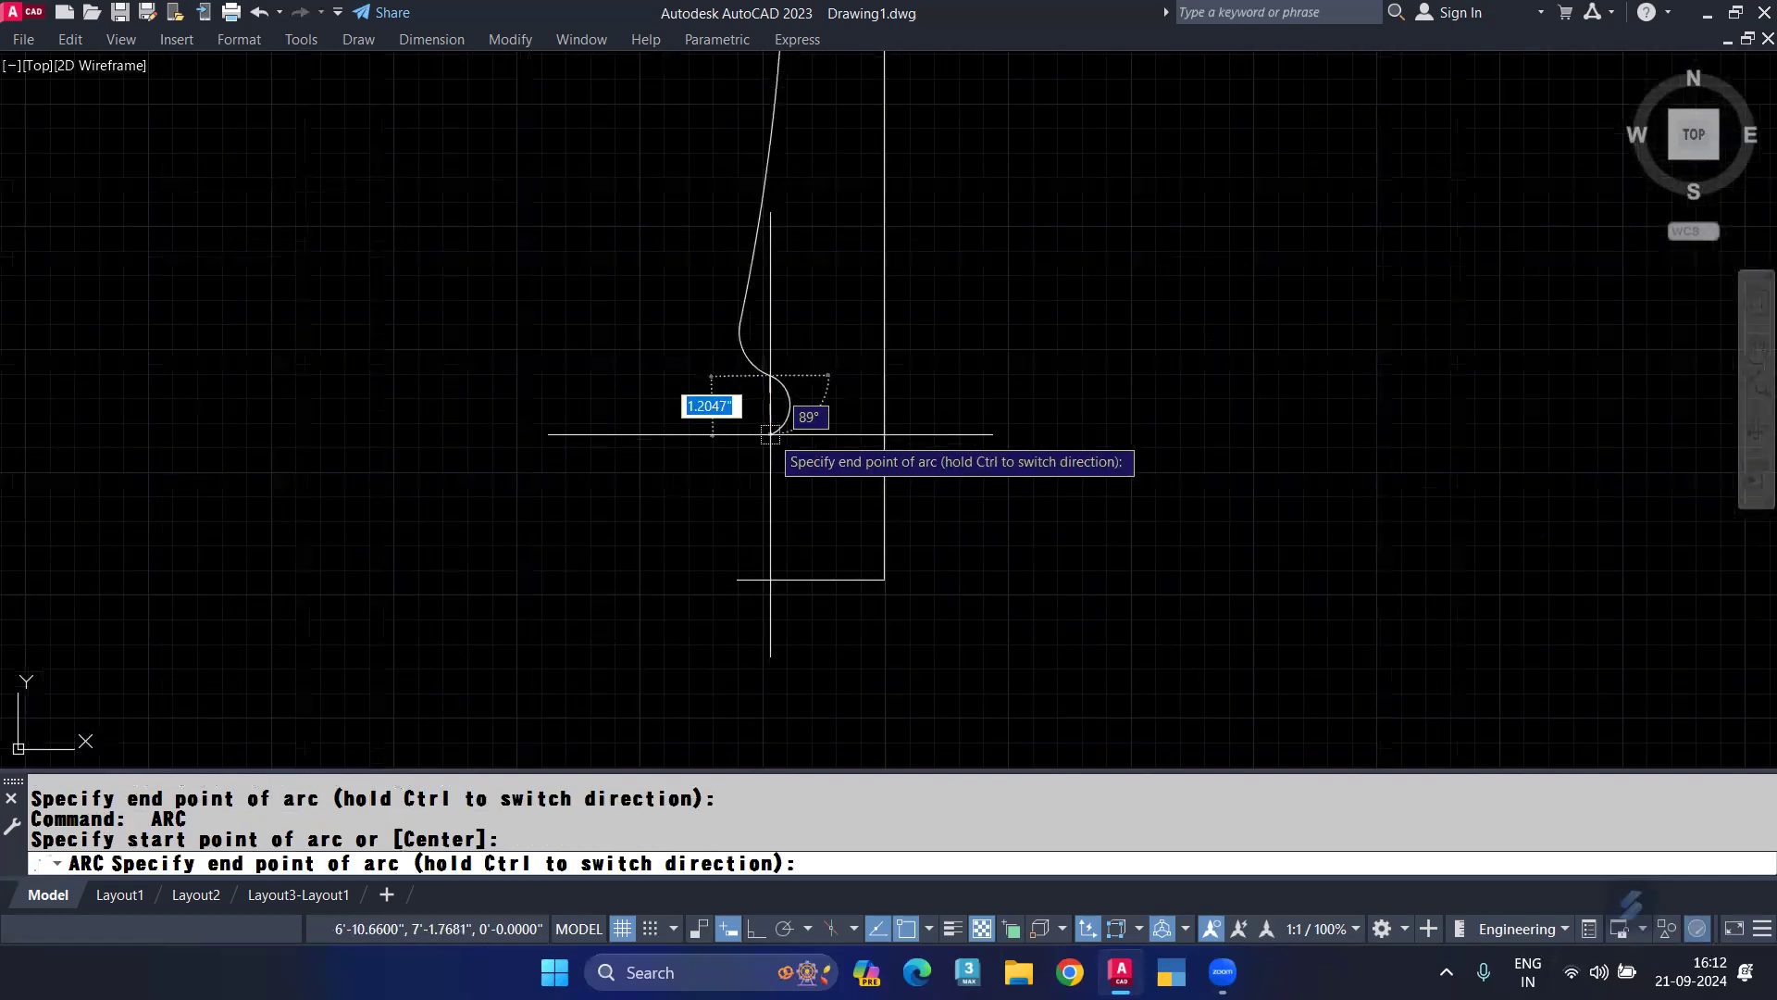
{"action": "left_click", "coordinate": [772, 429]}
{"action": "key", "text": "Return"}
{"action": "key", "text": "Return"}
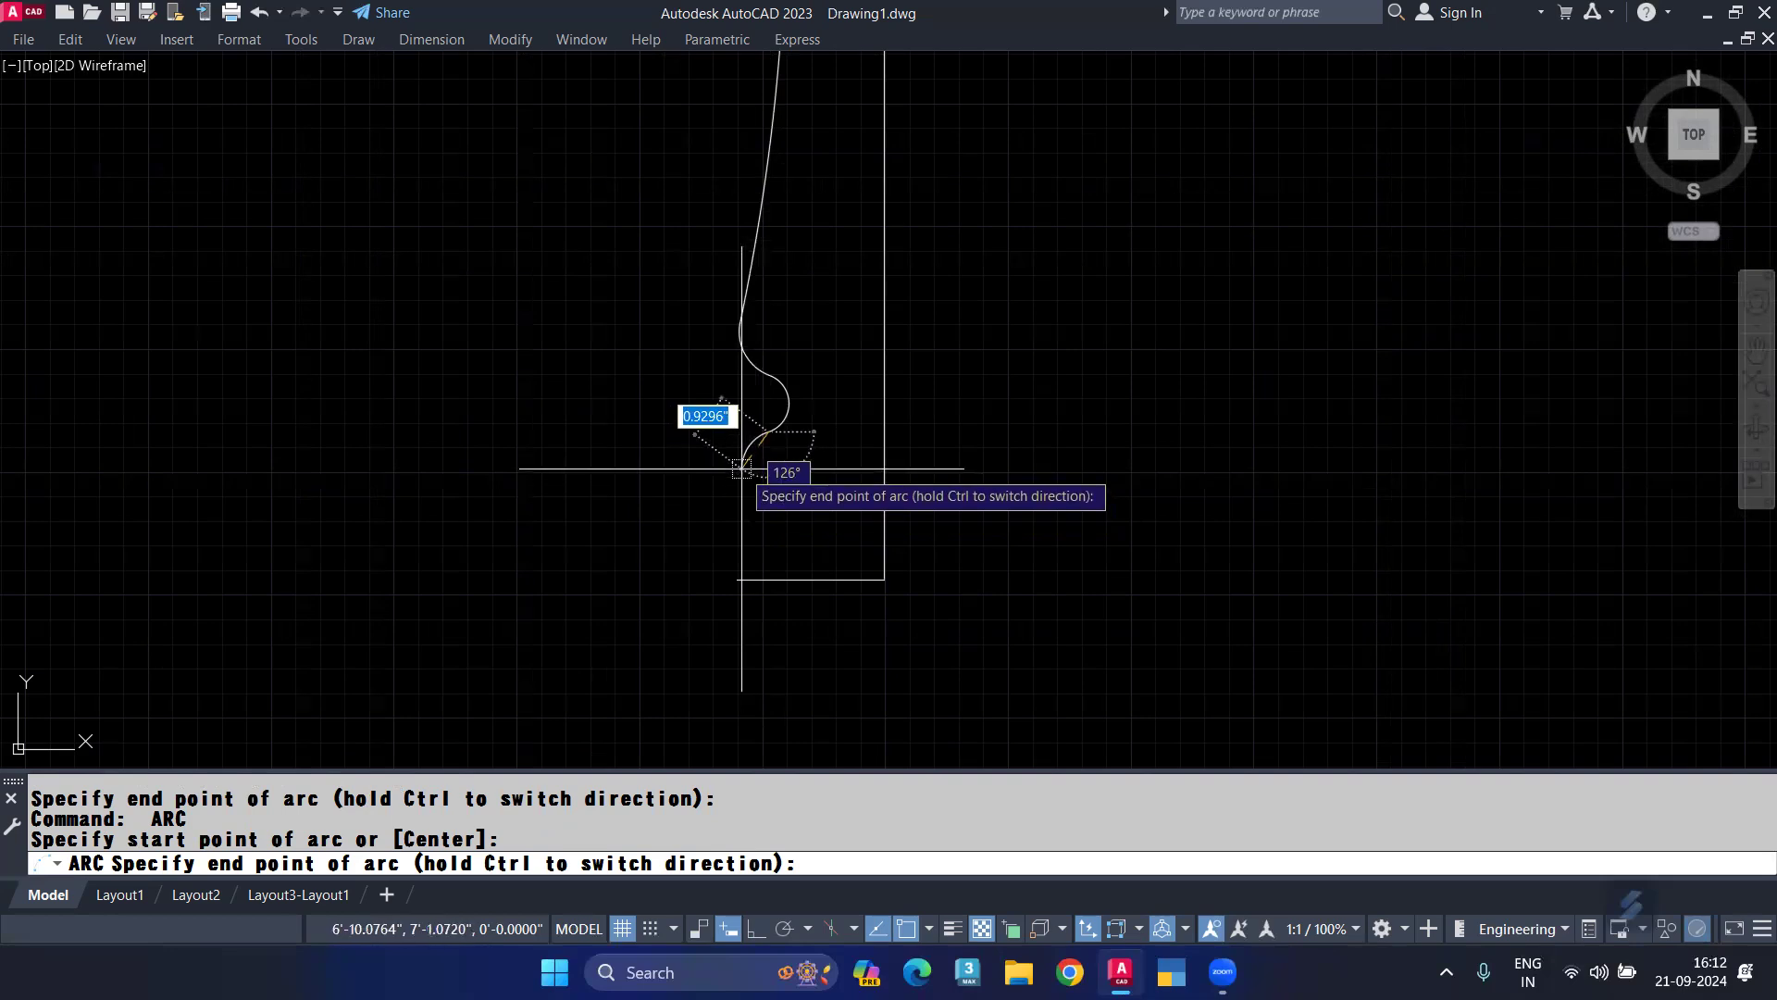
{"action": "left_click", "coordinate": [741, 469]}
Draw a straight line from the end of the last arc down to the free end of the bottom 3" line.
{"action": "middle_click_drag", "start_coordinate": [774, 491], "coordinate": [774, 451]}
{"action": "type", "text": "l"}
{"action": "key", "text": "Return"}
{"action": "left_click", "coordinate": [737, 425]}
{"action": "left_click", "coordinate": [735, 527]}
{"action": "key", "text": "Return"}
Join all the lines and arcs of the half profile into a single polyline.
{"action": "scroll", "coordinate": [694, 418], "scroll_direction": "down", "scroll_amount": 4}
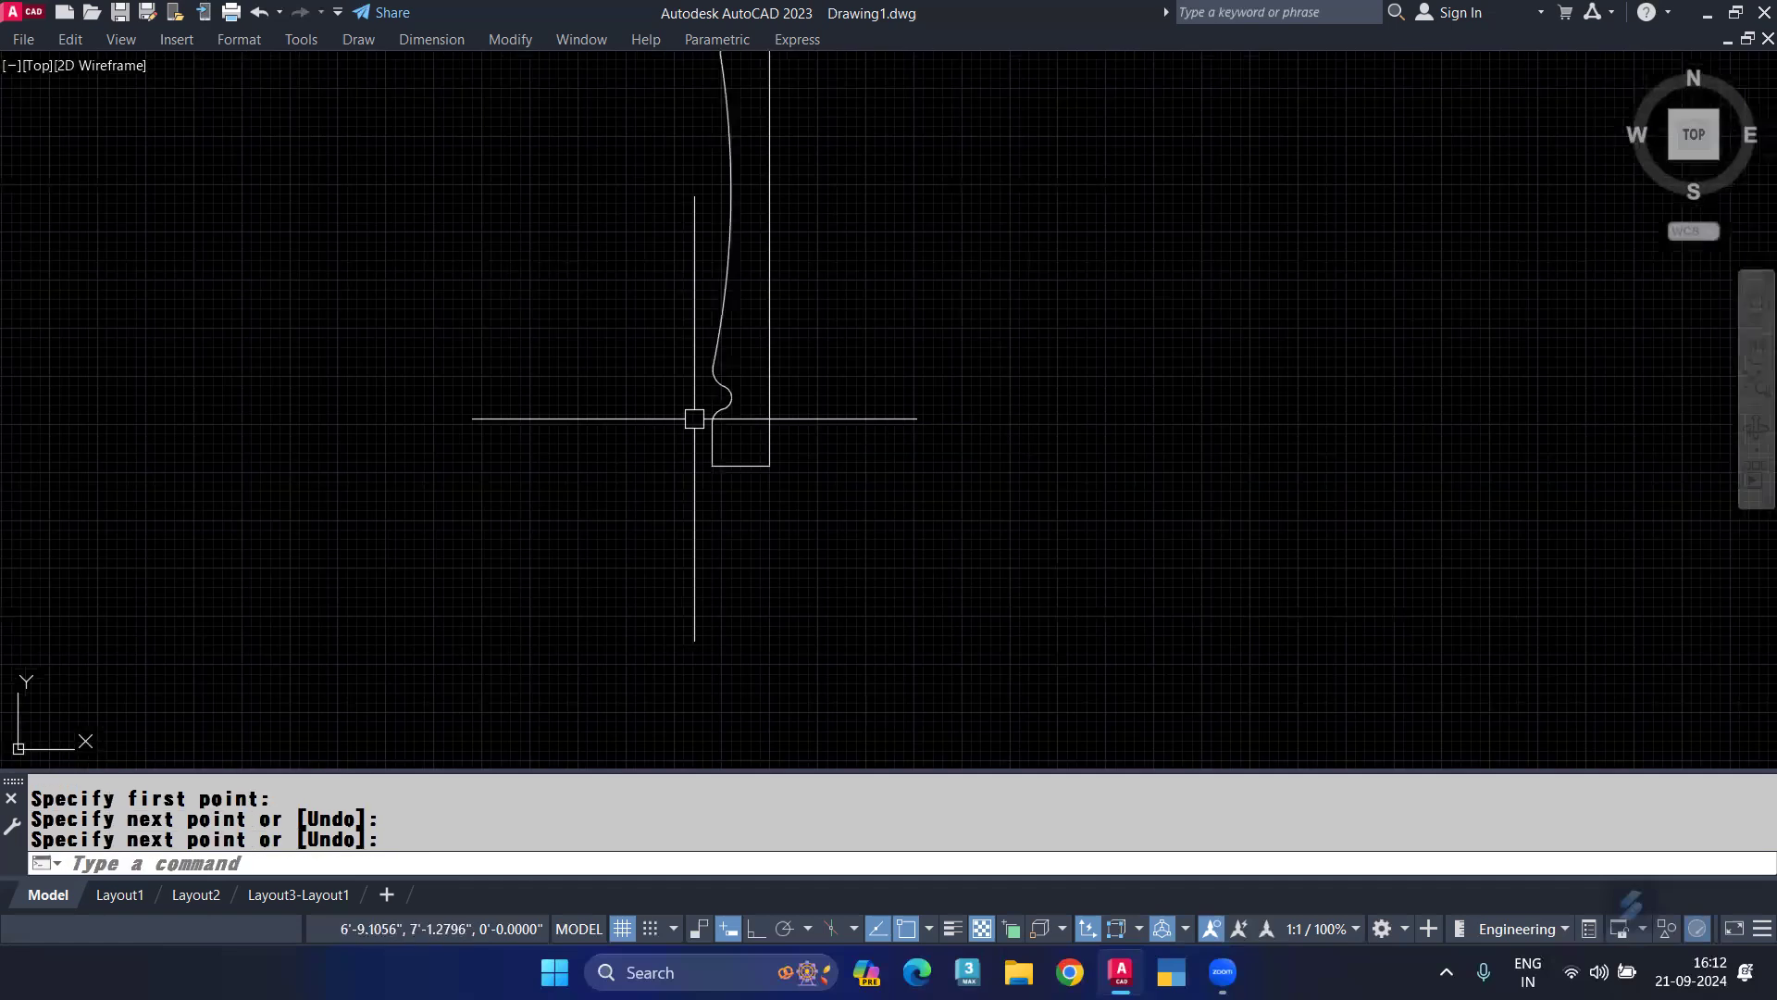
{"action": "scroll", "coordinate": [694, 418], "scroll_direction": "down", "scroll_amount": 3}
{"action": "left_click", "coordinate": [640, 204]}
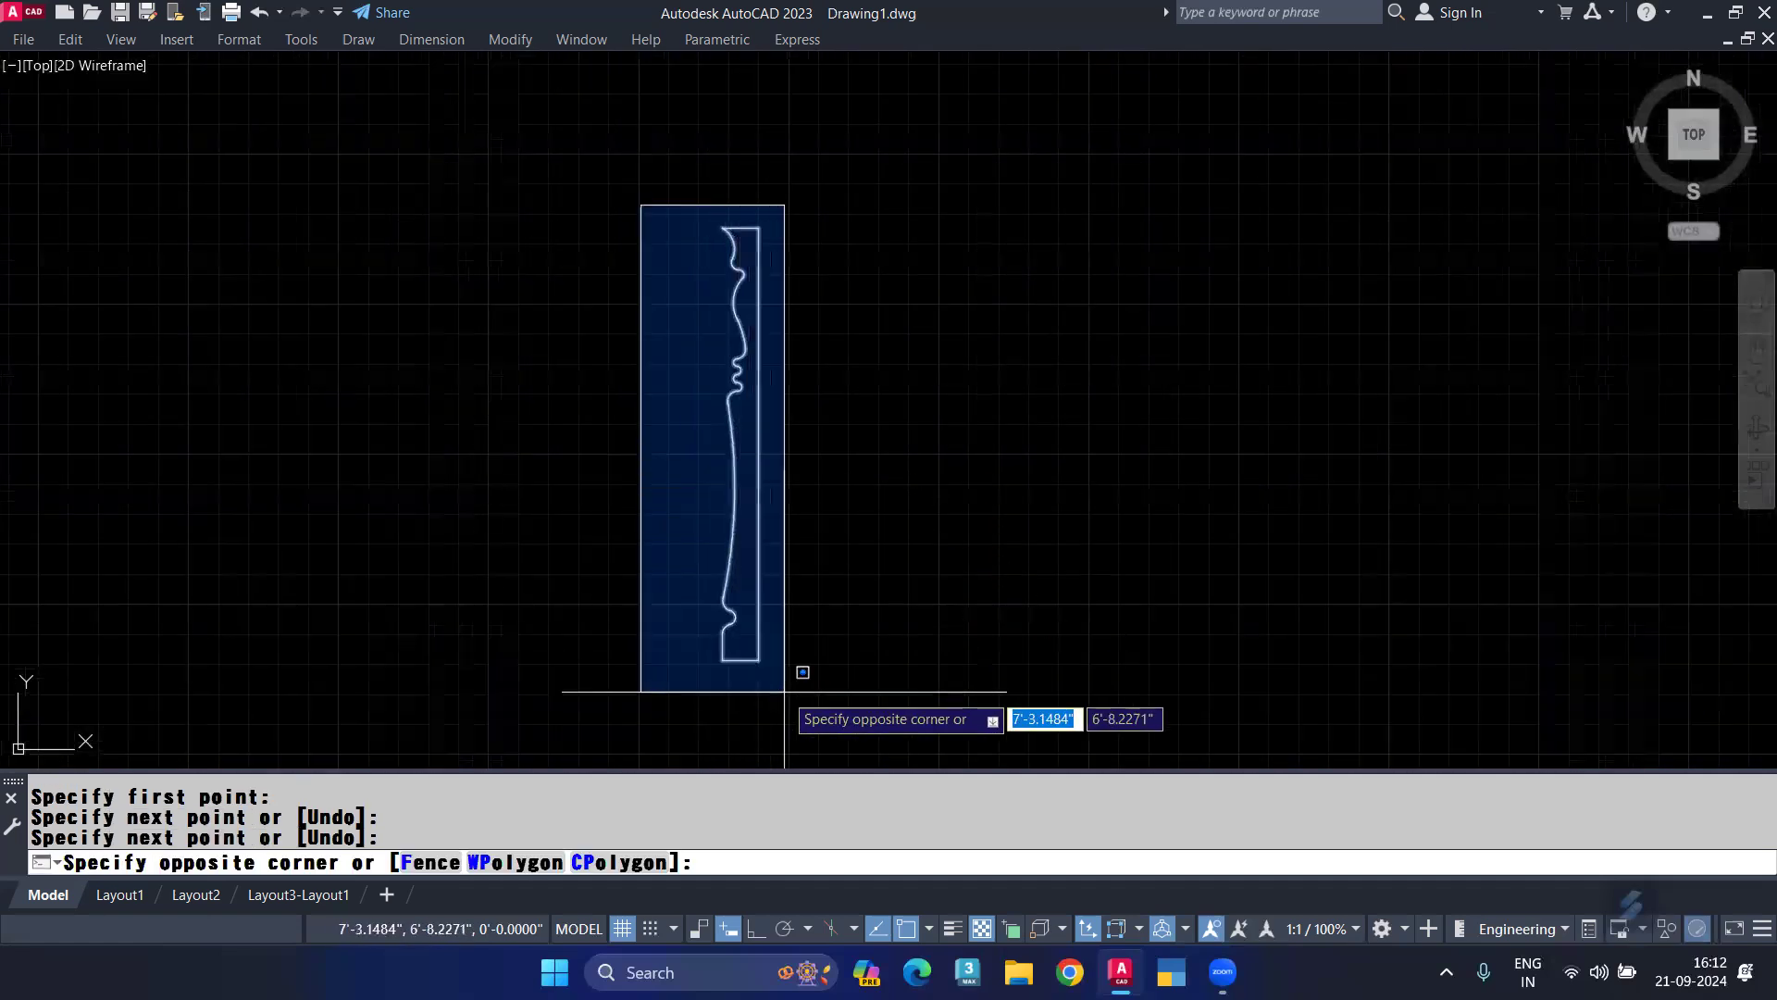
{"action": "left_click", "coordinate": [785, 690]}
{"action": "type", "text": "j"}
{"action": "key", "text": "Return"}
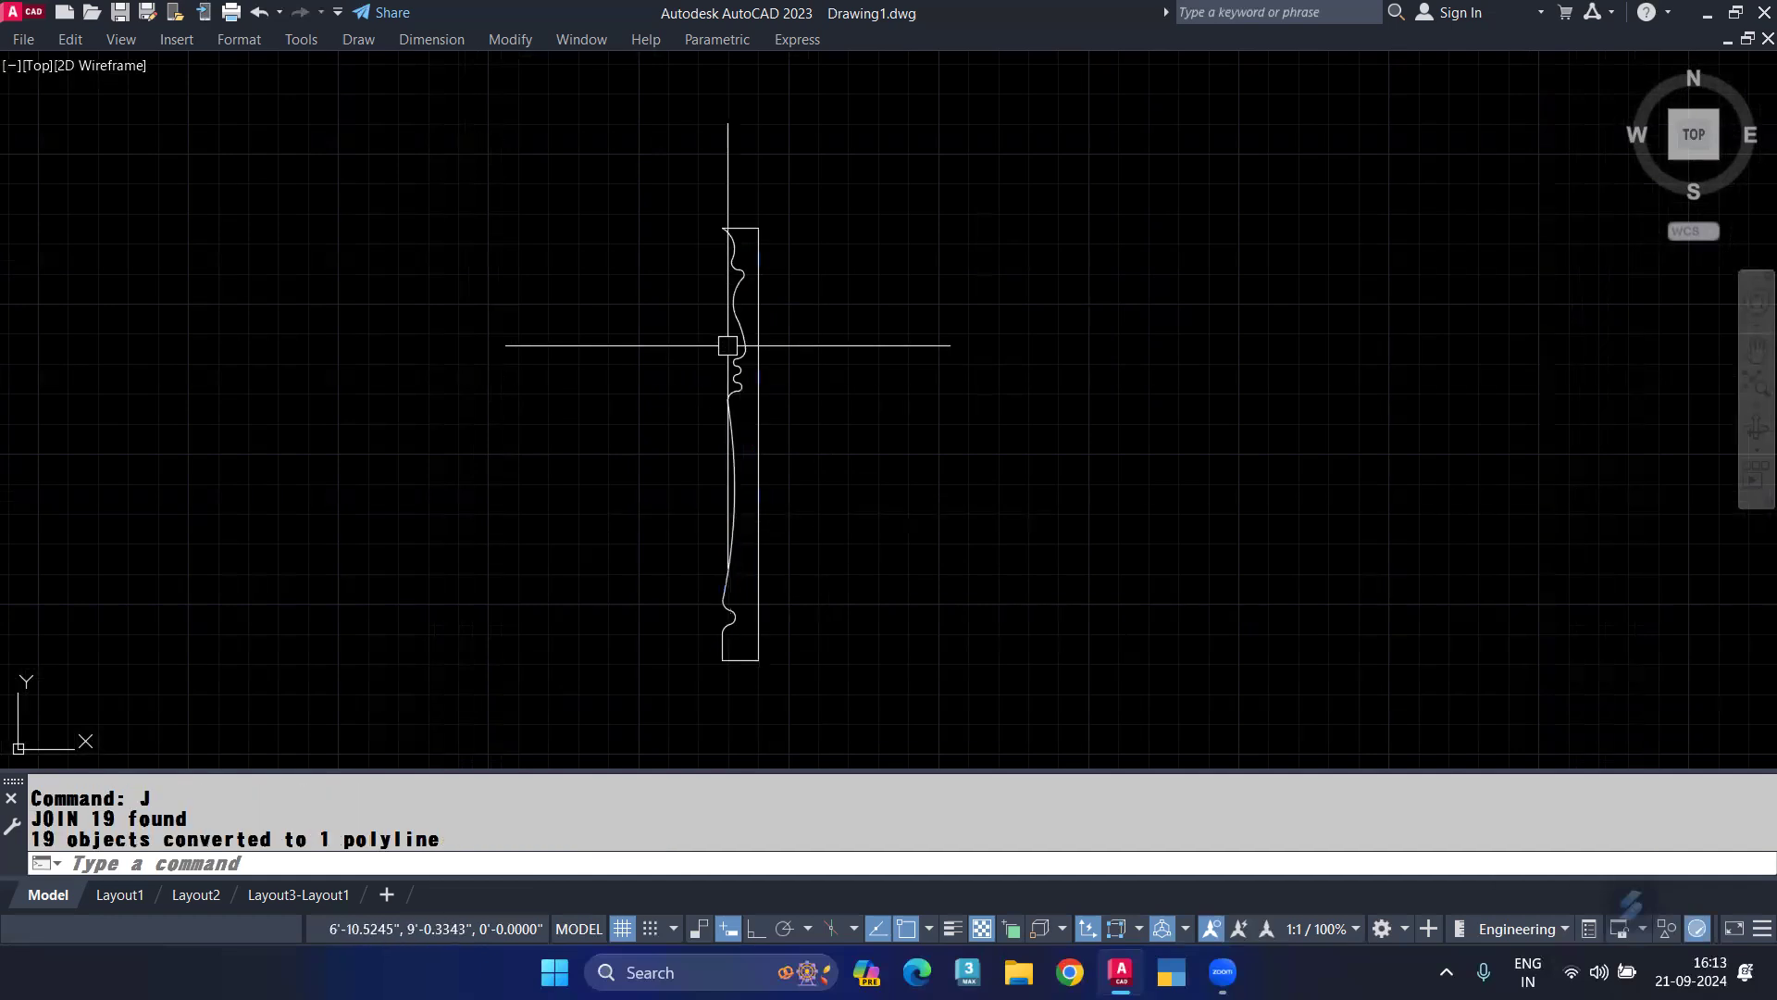
Mirror the half-profile polyline about its straight 3' vertical edge, keeping the source object.
{"action": "left_click", "coordinate": [755, 311]}
{"action": "type", "text": "mi"}
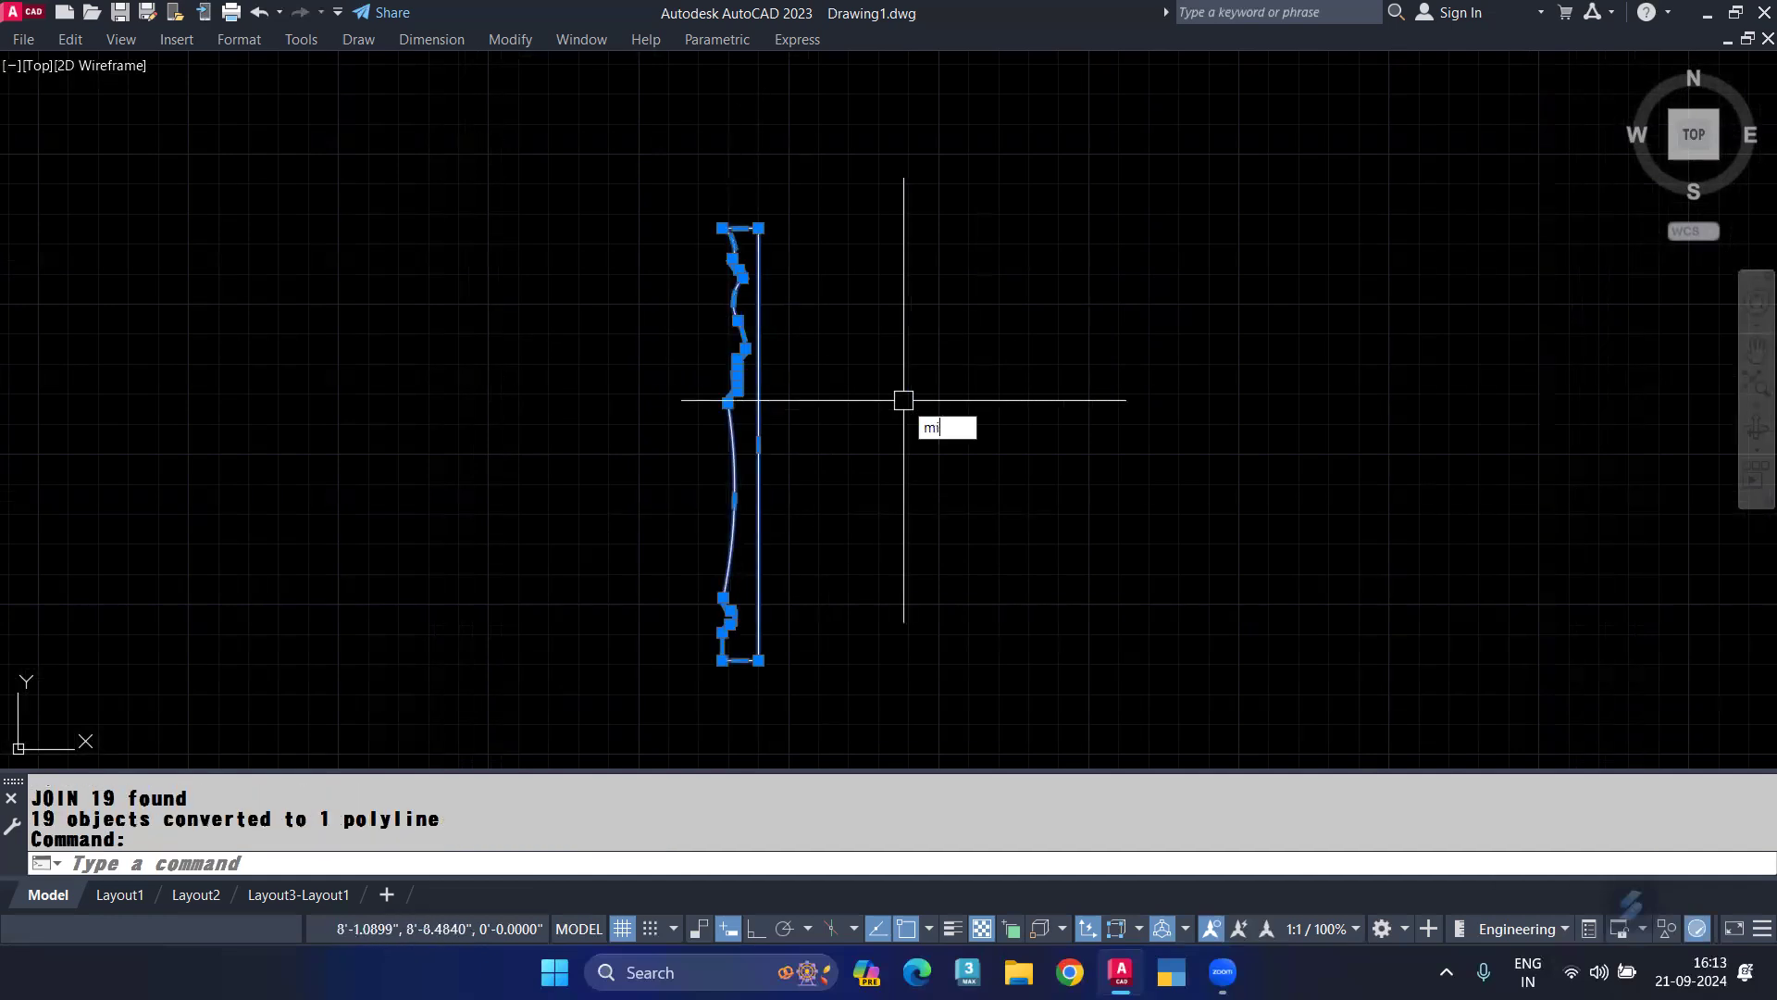
{"action": "key", "text": "Return"}
{"action": "left_click", "coordinate": [758, 227]}
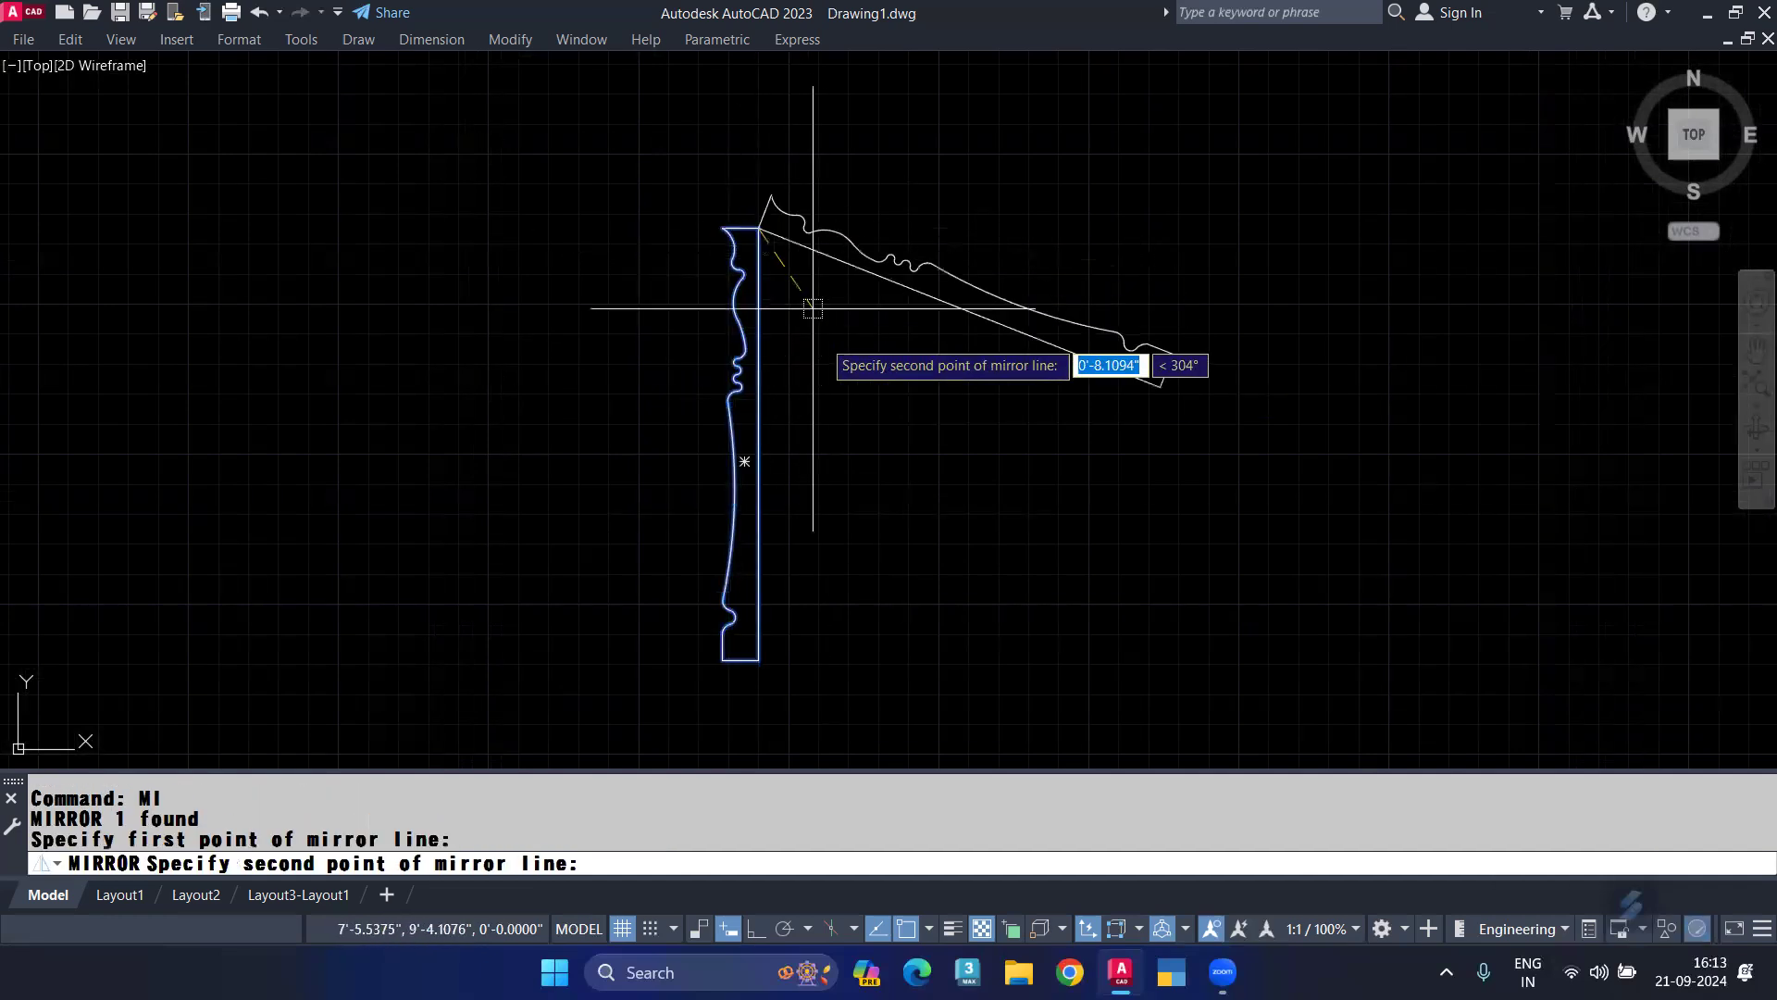
{"action": "left_click", "coordinate": [759, 659]}
{"action": "key", "text": "Return"}
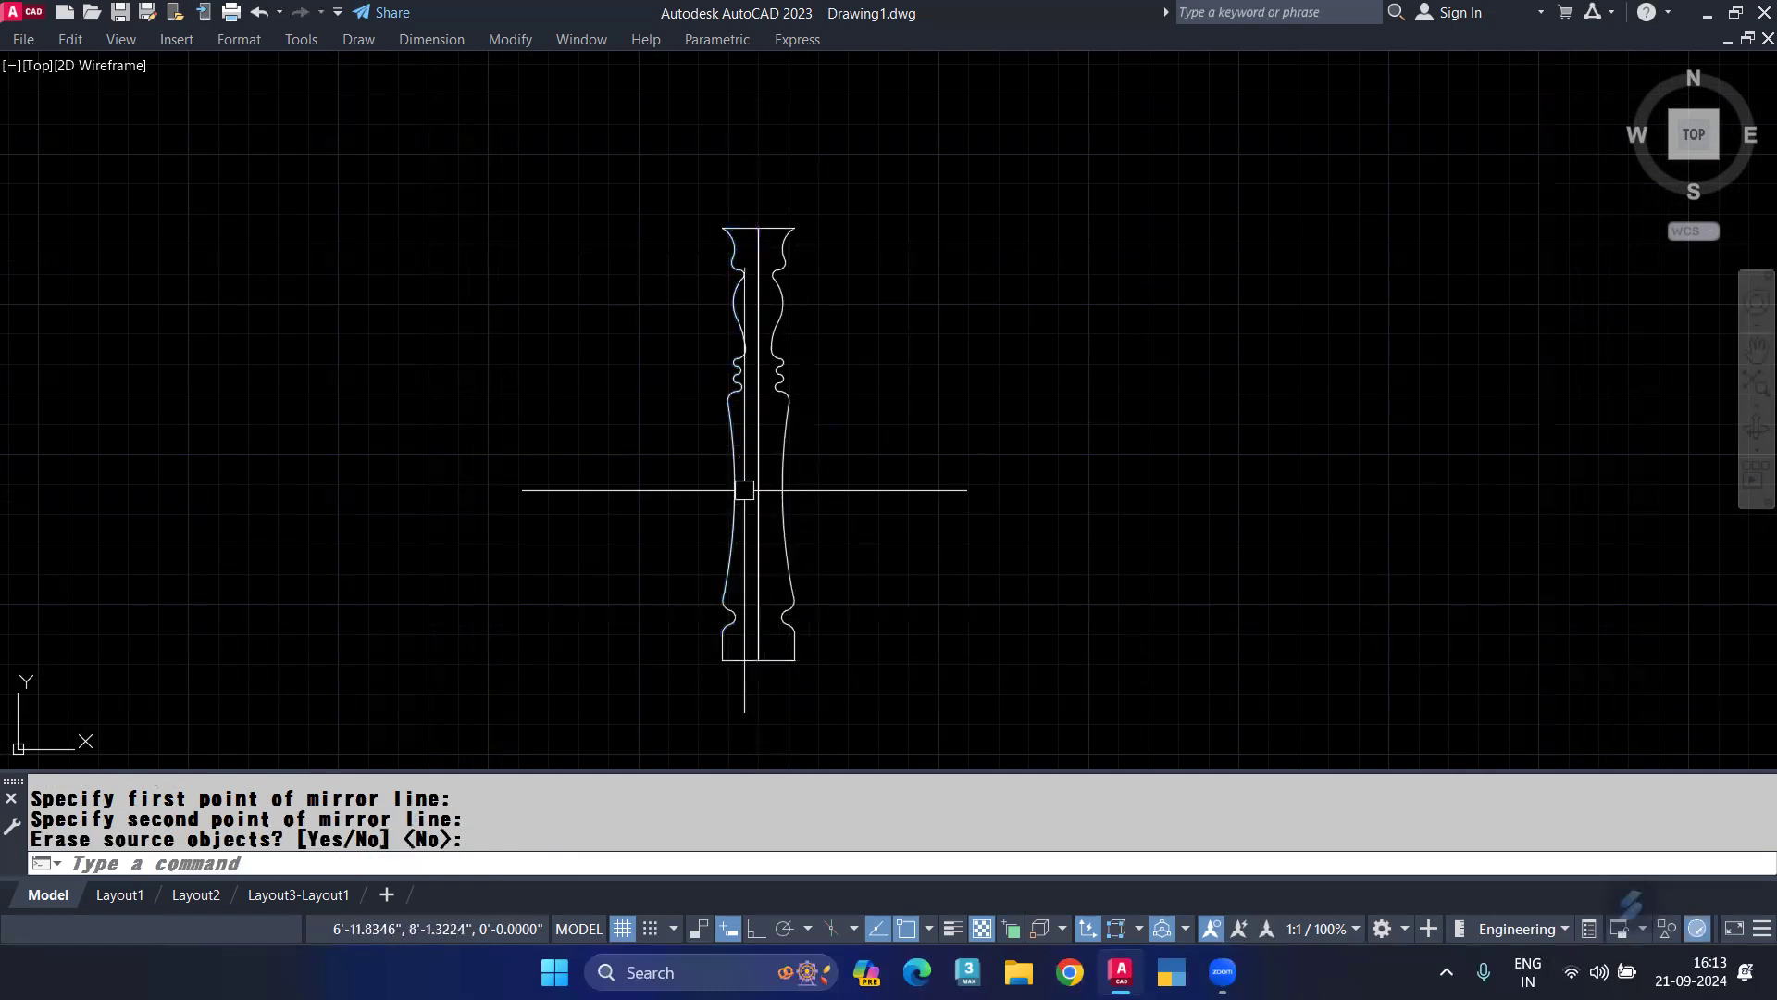
Trim away the overlapping vertical centre lines between the two mirrored halves.
{"action": "scroll", "coordinate": [761, 426], "scroll_direction": "up", "scroll_amount": 2}
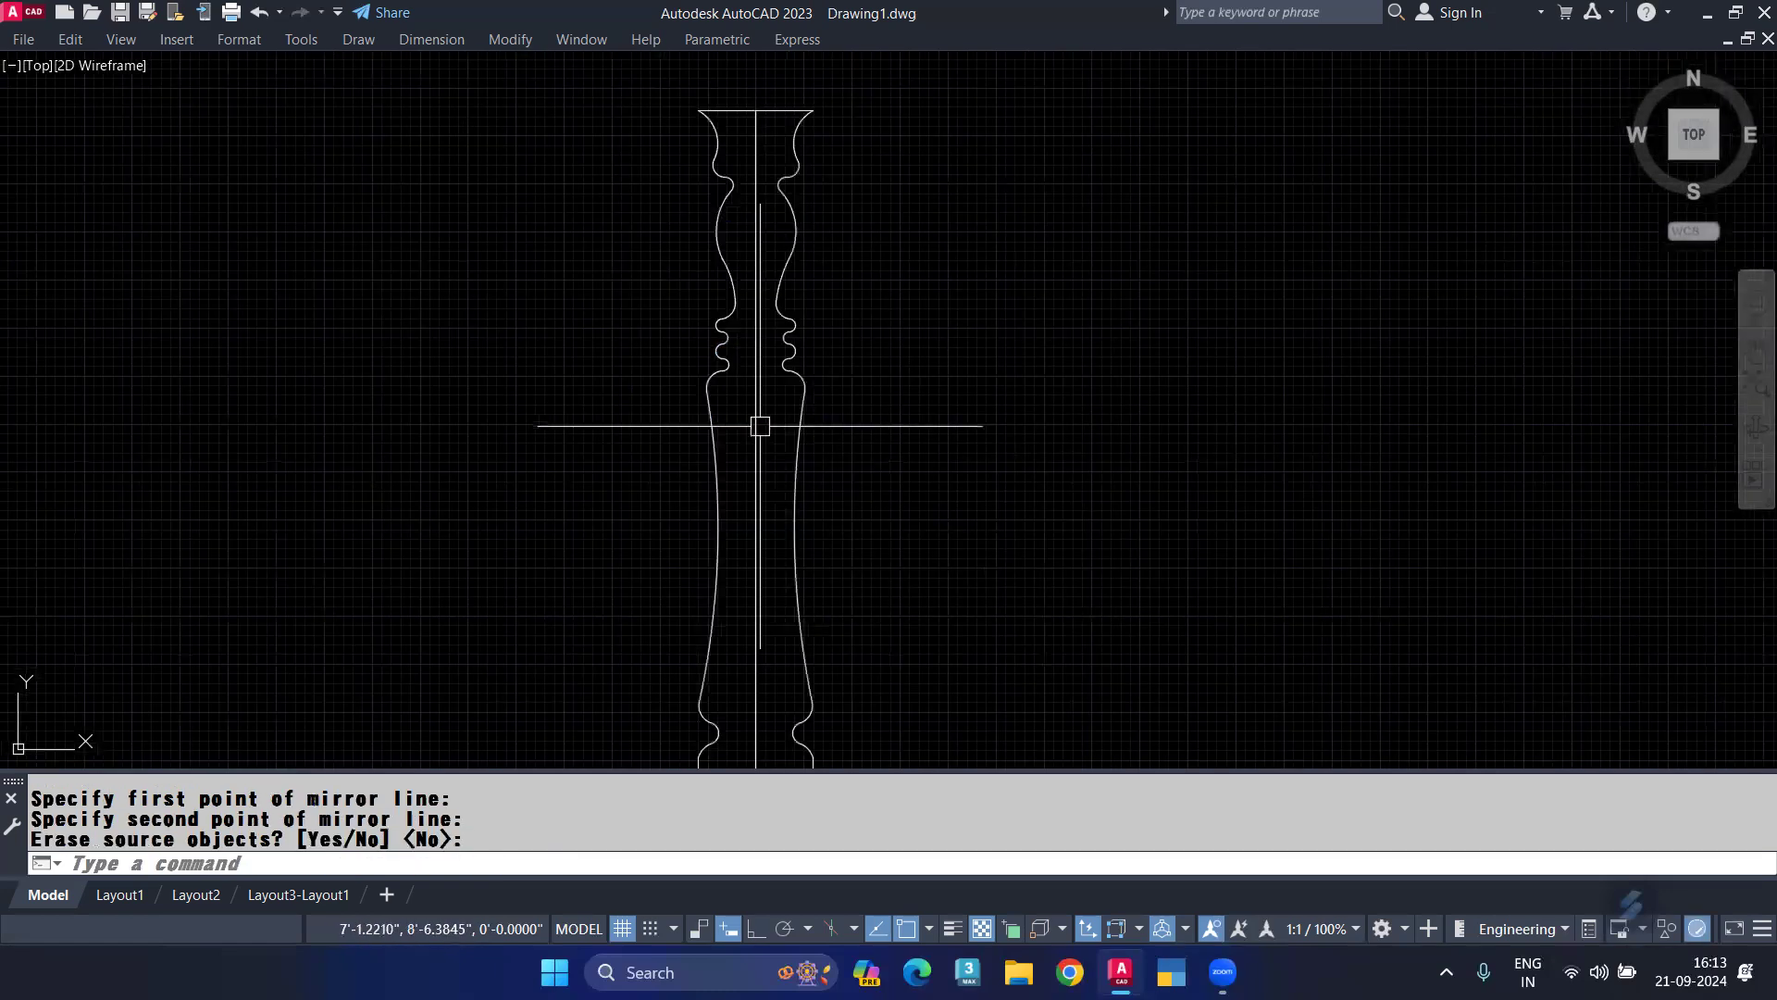
{"action": "type", "text": "tr"}
{"action": "key", "text": "Return"}
{"action": "left_click", "coordinate": [766, 477]}
{"action": "left_click", "coordinate": [769, 456]}
{"action": "left_click", "coordinate": [746, 511]}
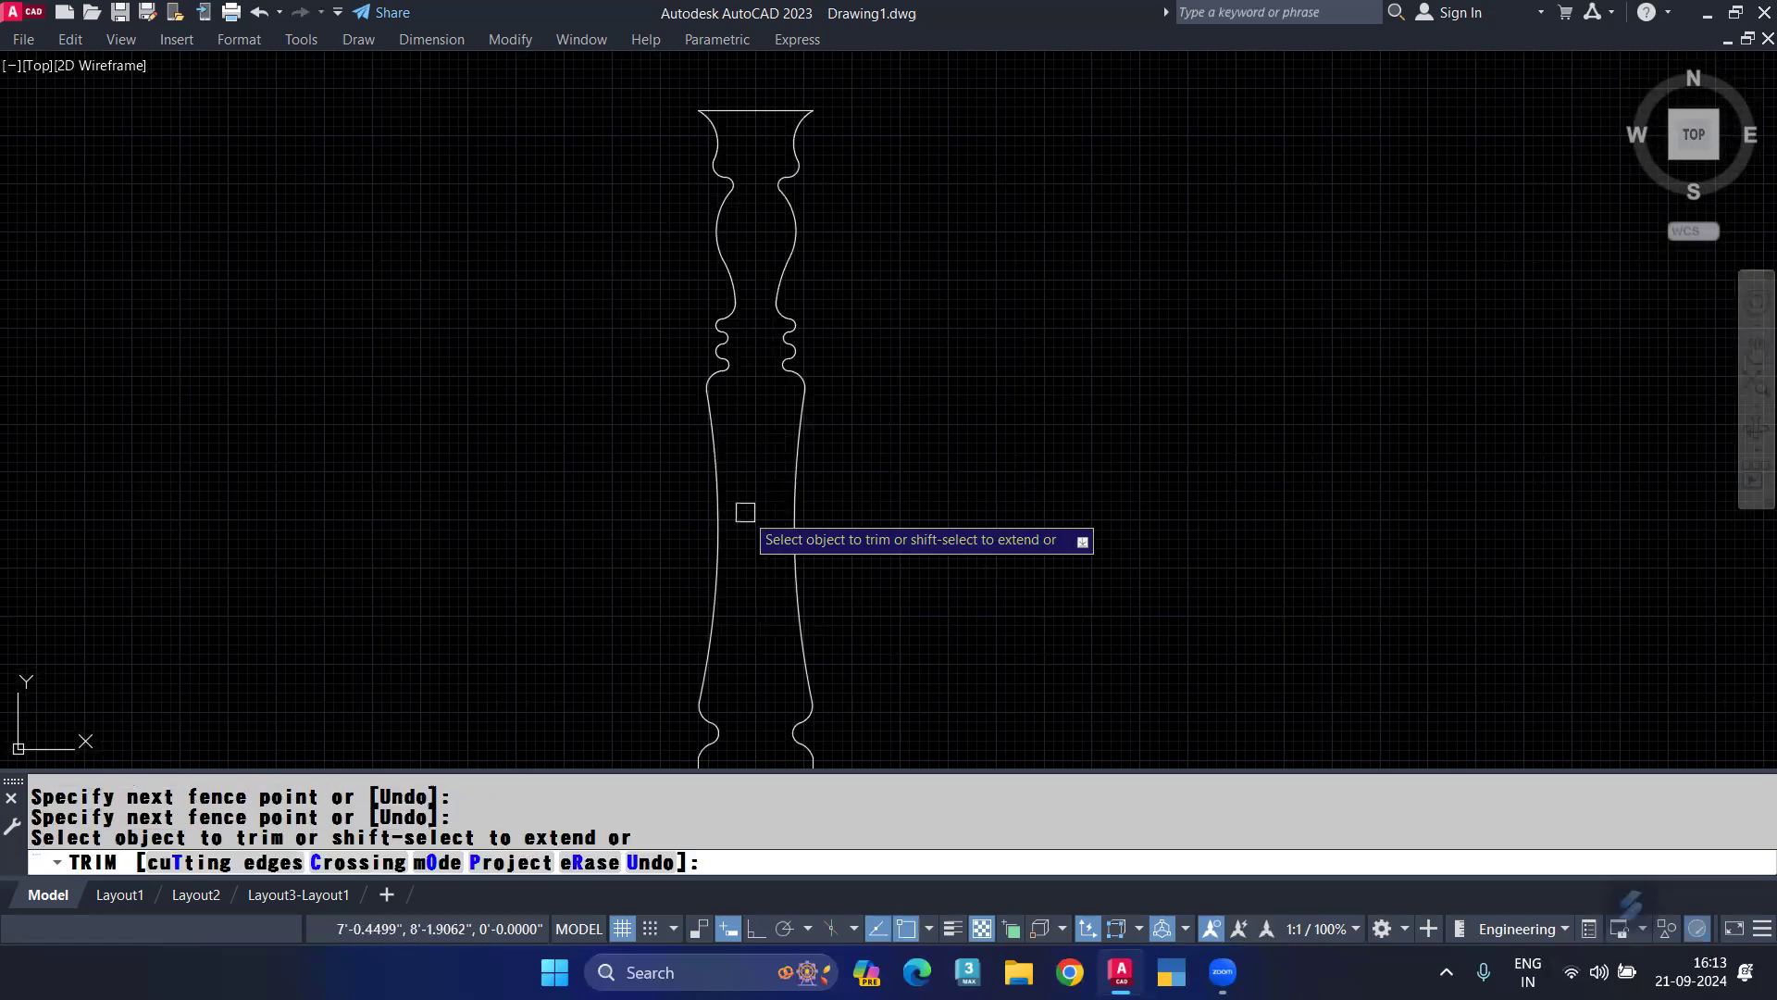
Join the two mirrored halves of the baluster outline into a single polyline.
{"action": "middle_click_drag", "start_coordinate": [873, 424], "coordinate": [852, 361]}
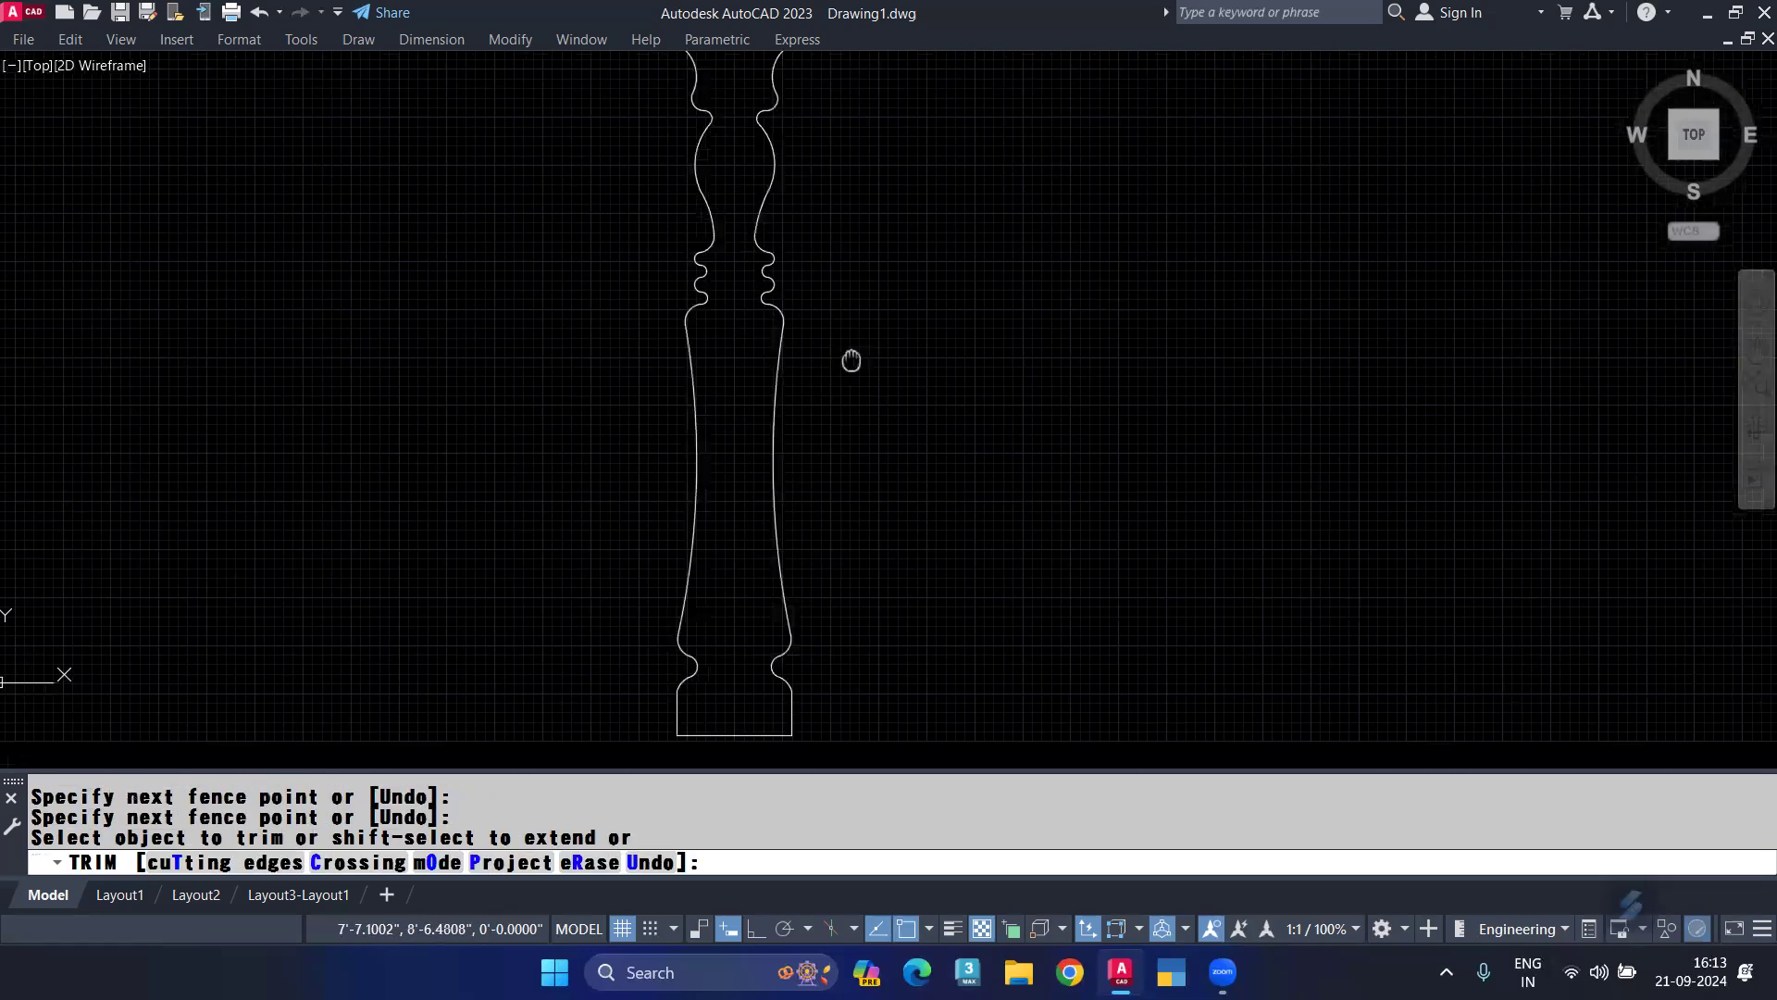
{"action": "scroll", "coordinate": [852, 360], "scroll_direction": "down", "scroll_amount": 2}
{"action": "key", "text": "Escape"}
{"action": "left_click", "coordinate": [675, 124]}
{"action": "left_click", "coordinate": [853, 660]}
{"action": "type", "text": "j"}
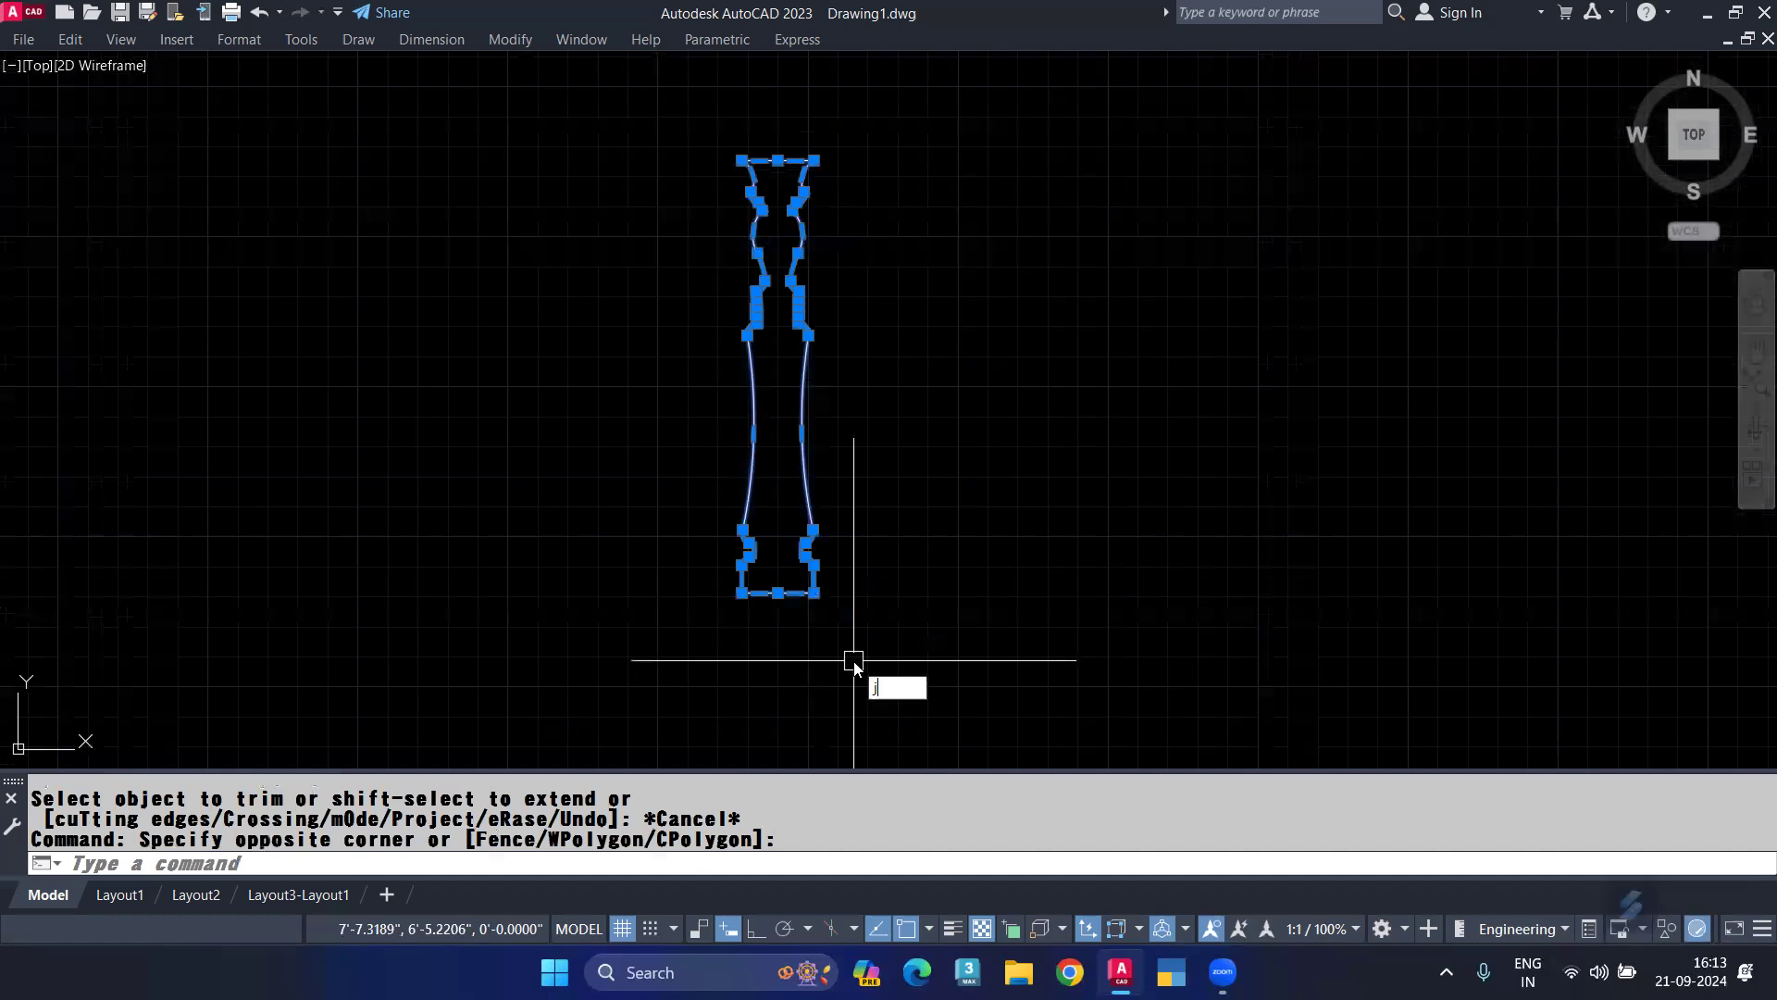
{"action": "key", "text": "Return"}
Select the joined baluster outline to check that it is one object, and turn off the drawing grid.
{"action": "scroll", "coordinate": [800, 223], "scroll_direction": "up", "scroll_amount": 2}
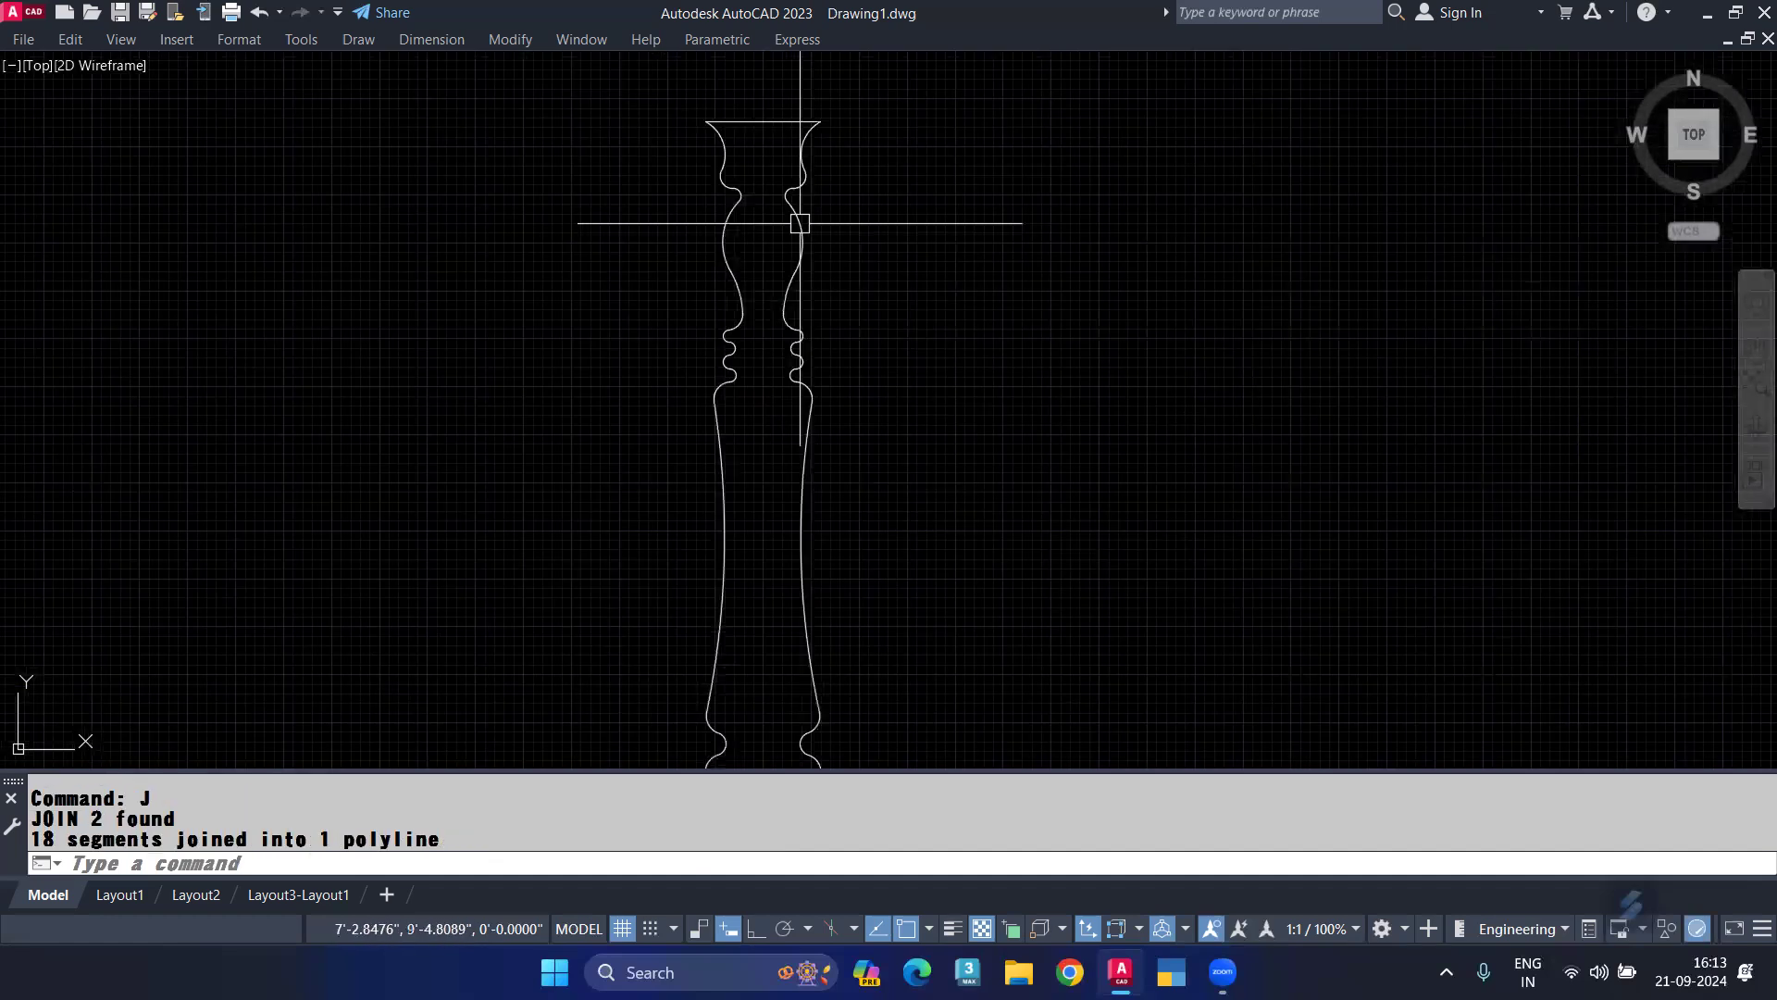
{"action": "scroll", "coordinate": [800, 223], "scroll_direction": "down", "scroll_amount": 2}
{"action": "left_click", "coordinate": [861, 286]}
{"action": "scroll", "coordinate": [862, 288], "scroll_direction": "down", "scroll_amount": 2}
{"action": "scroll", "coordinate": [852, 259], "scroll_direction": "up", "scroll_amount": 4}
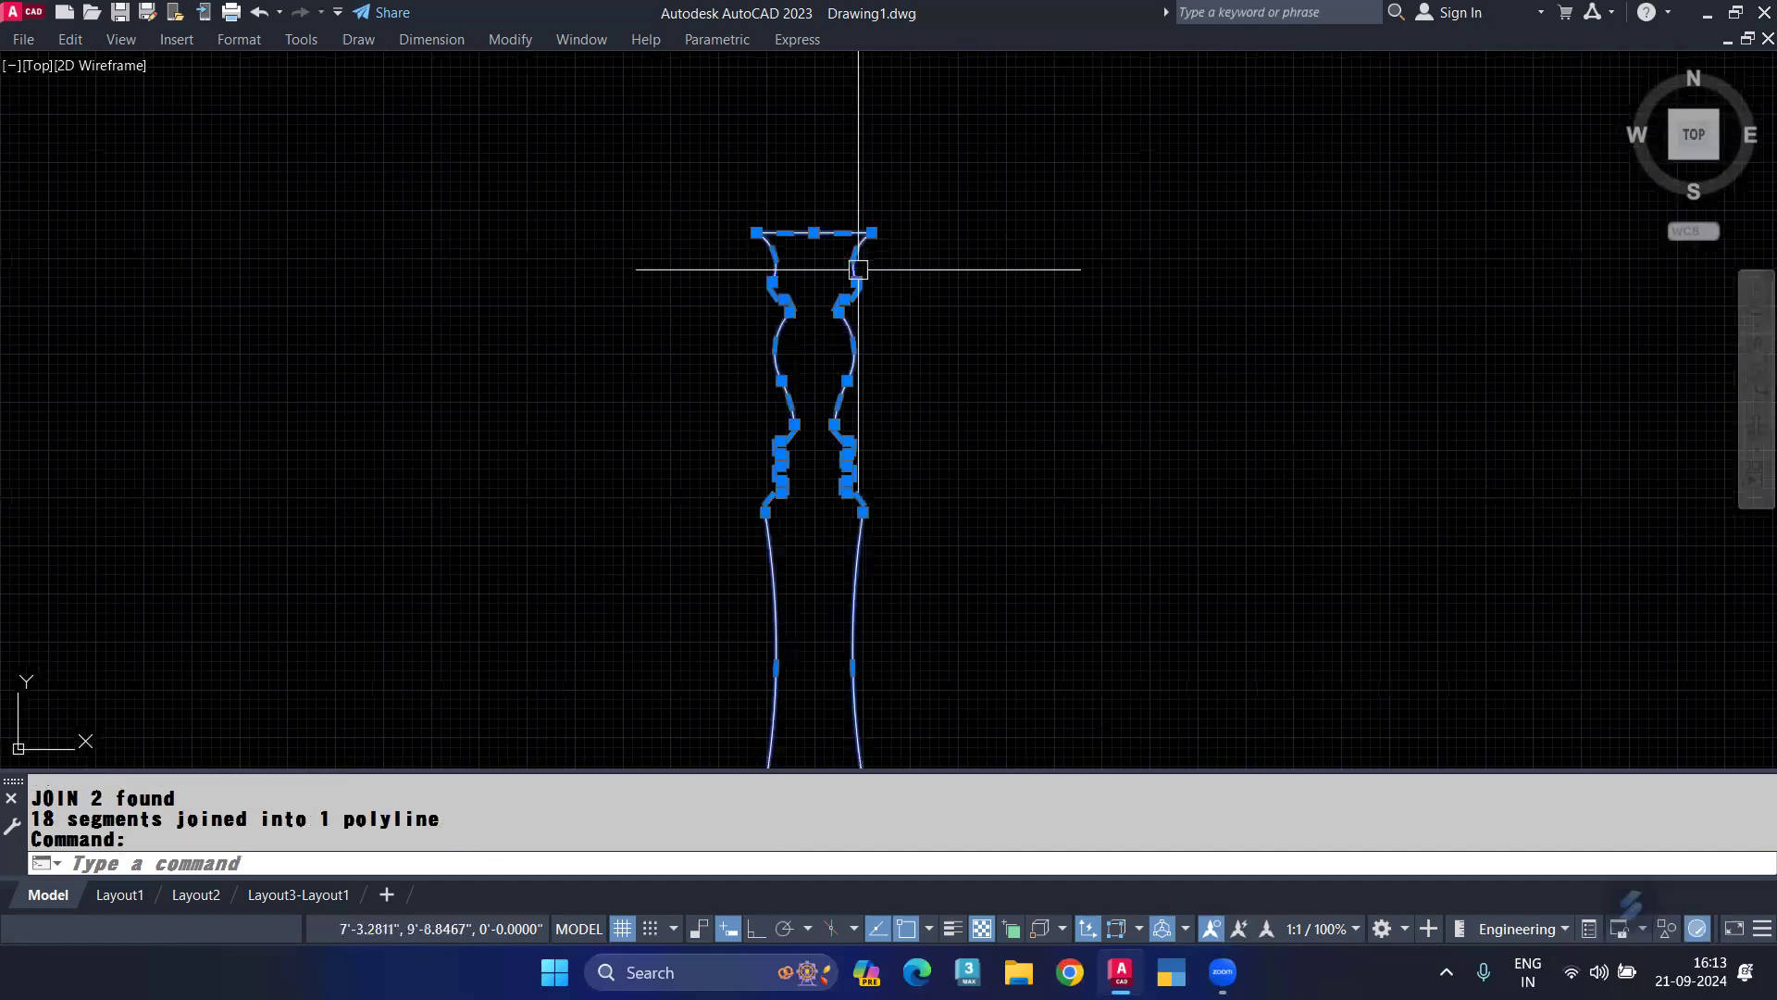
{"action": "key", "text": "Escape"}
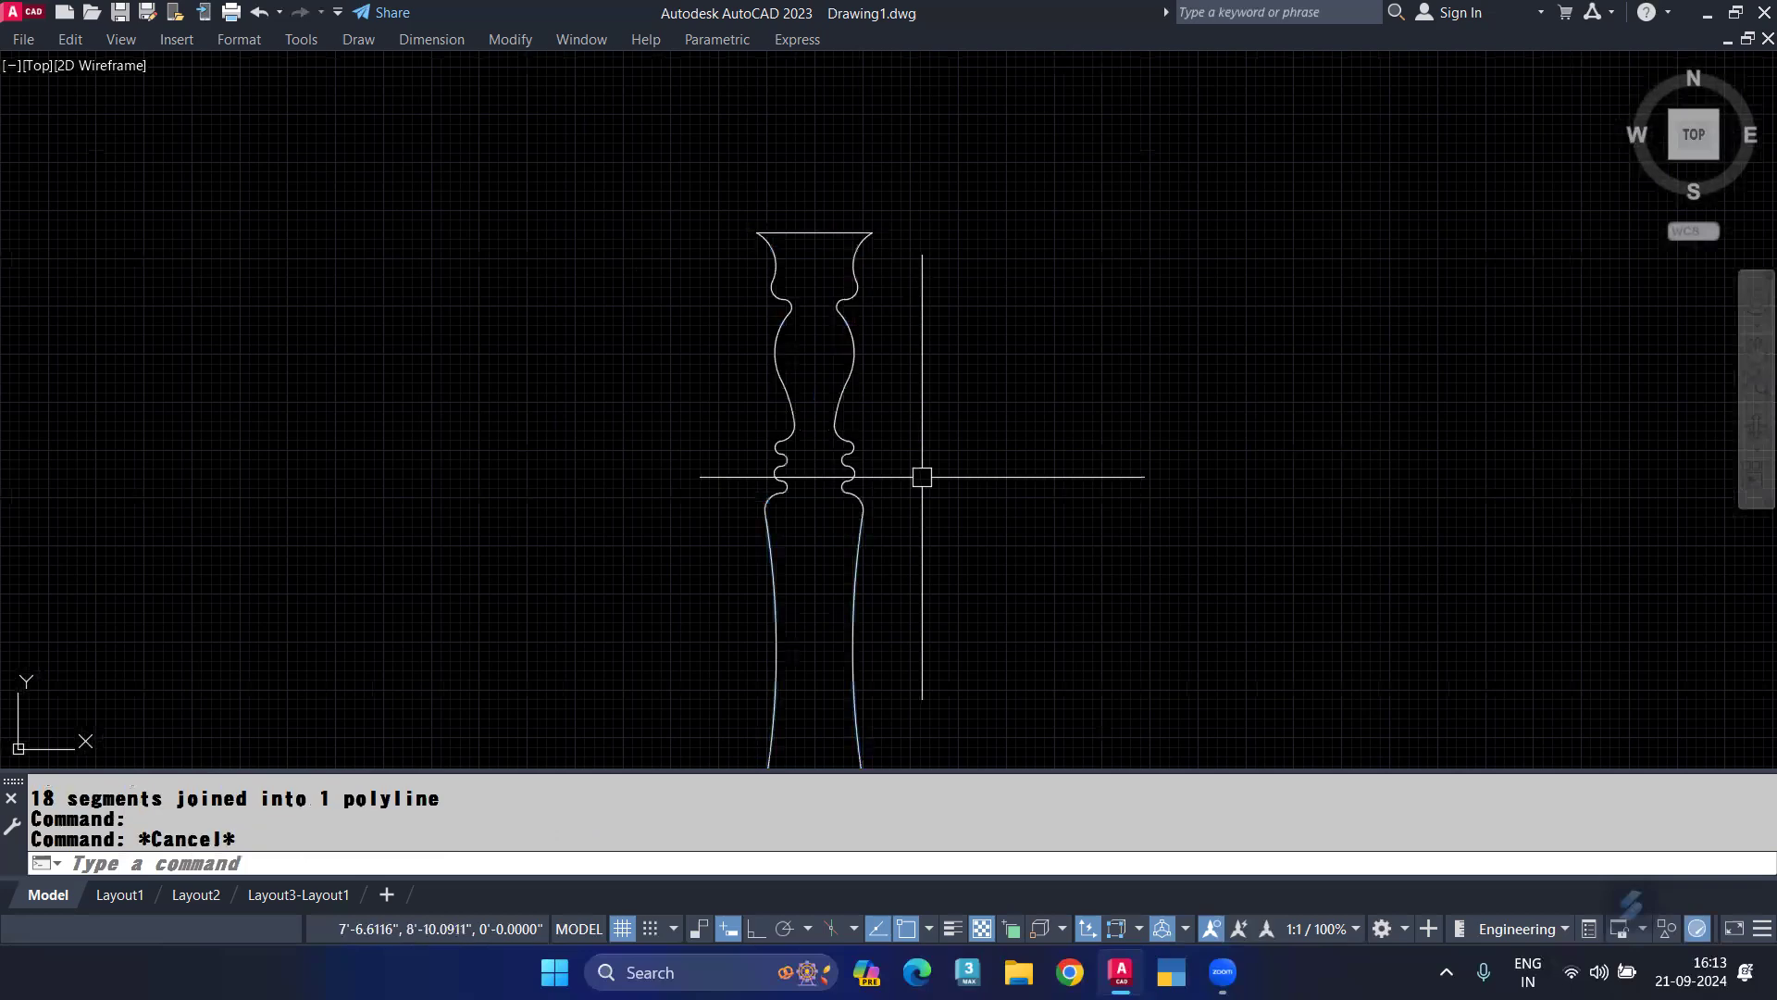
{"action": "key", "text": "F7"}
{"action": "scroll", "coordinate": [920, 472], "scroll_direction": "down", "scroll_amount": 3}
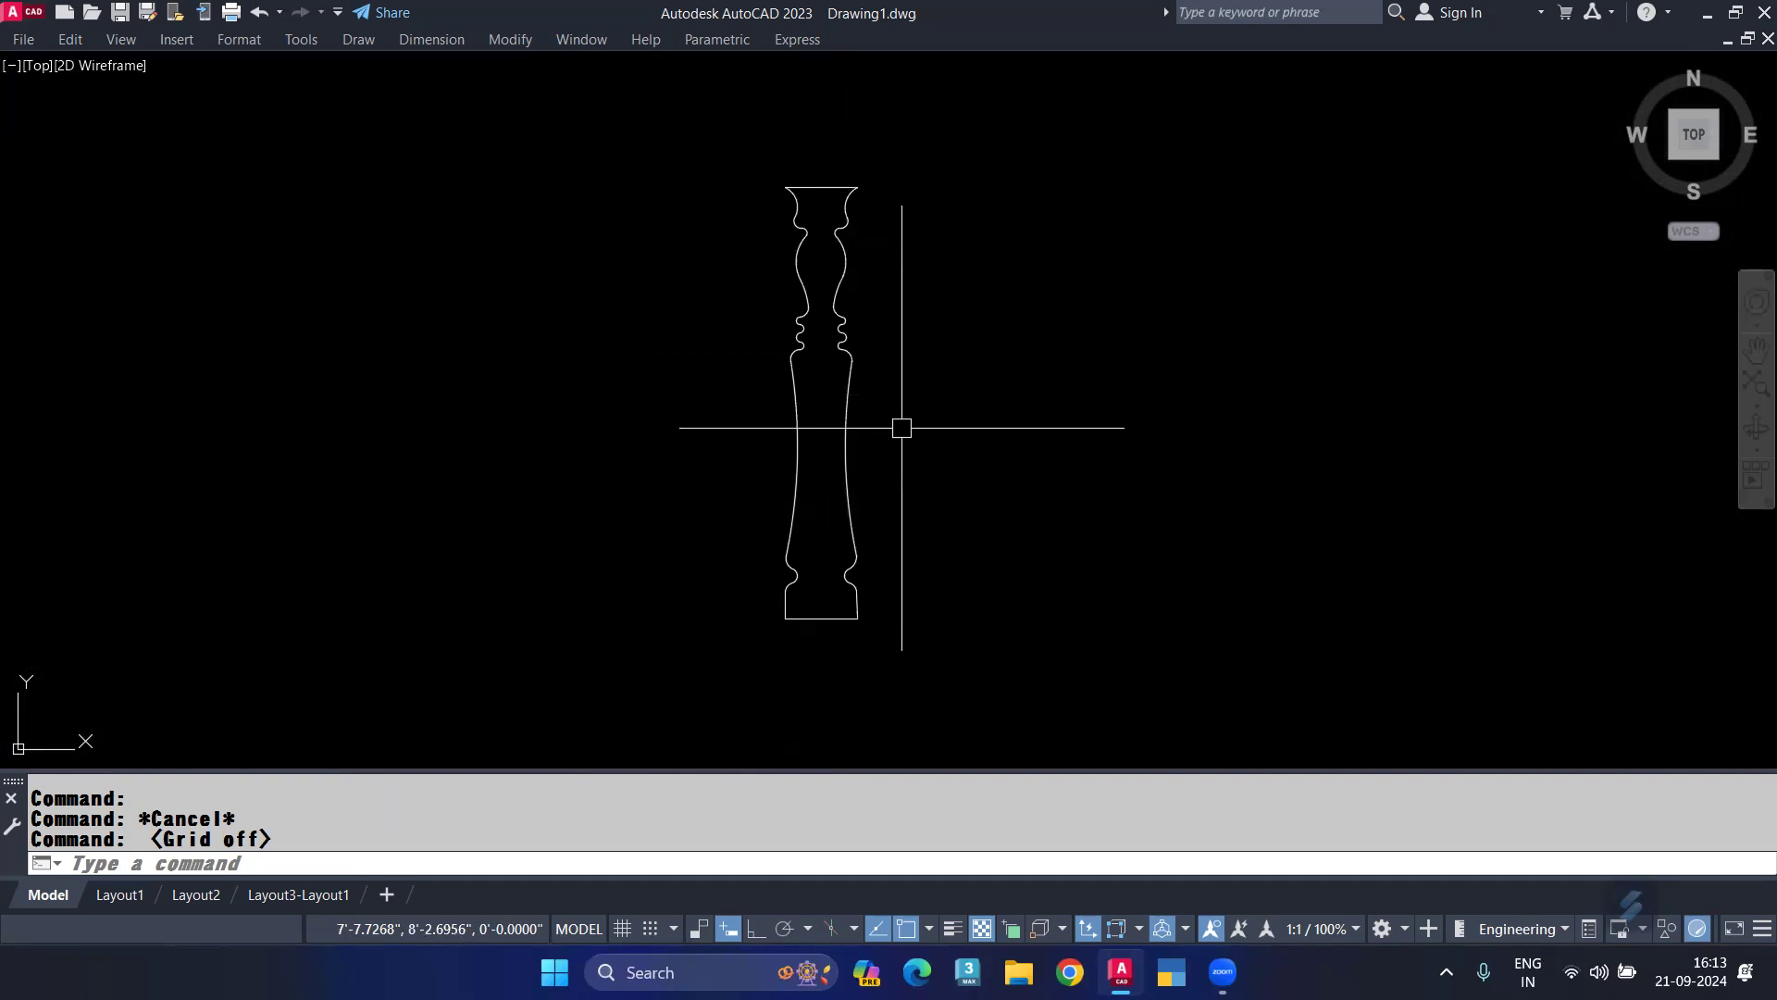
Start a block definition named "piller" with its base point at the midpoint of the baluster's bottom edge.
{"action": "type", "text": "B"}
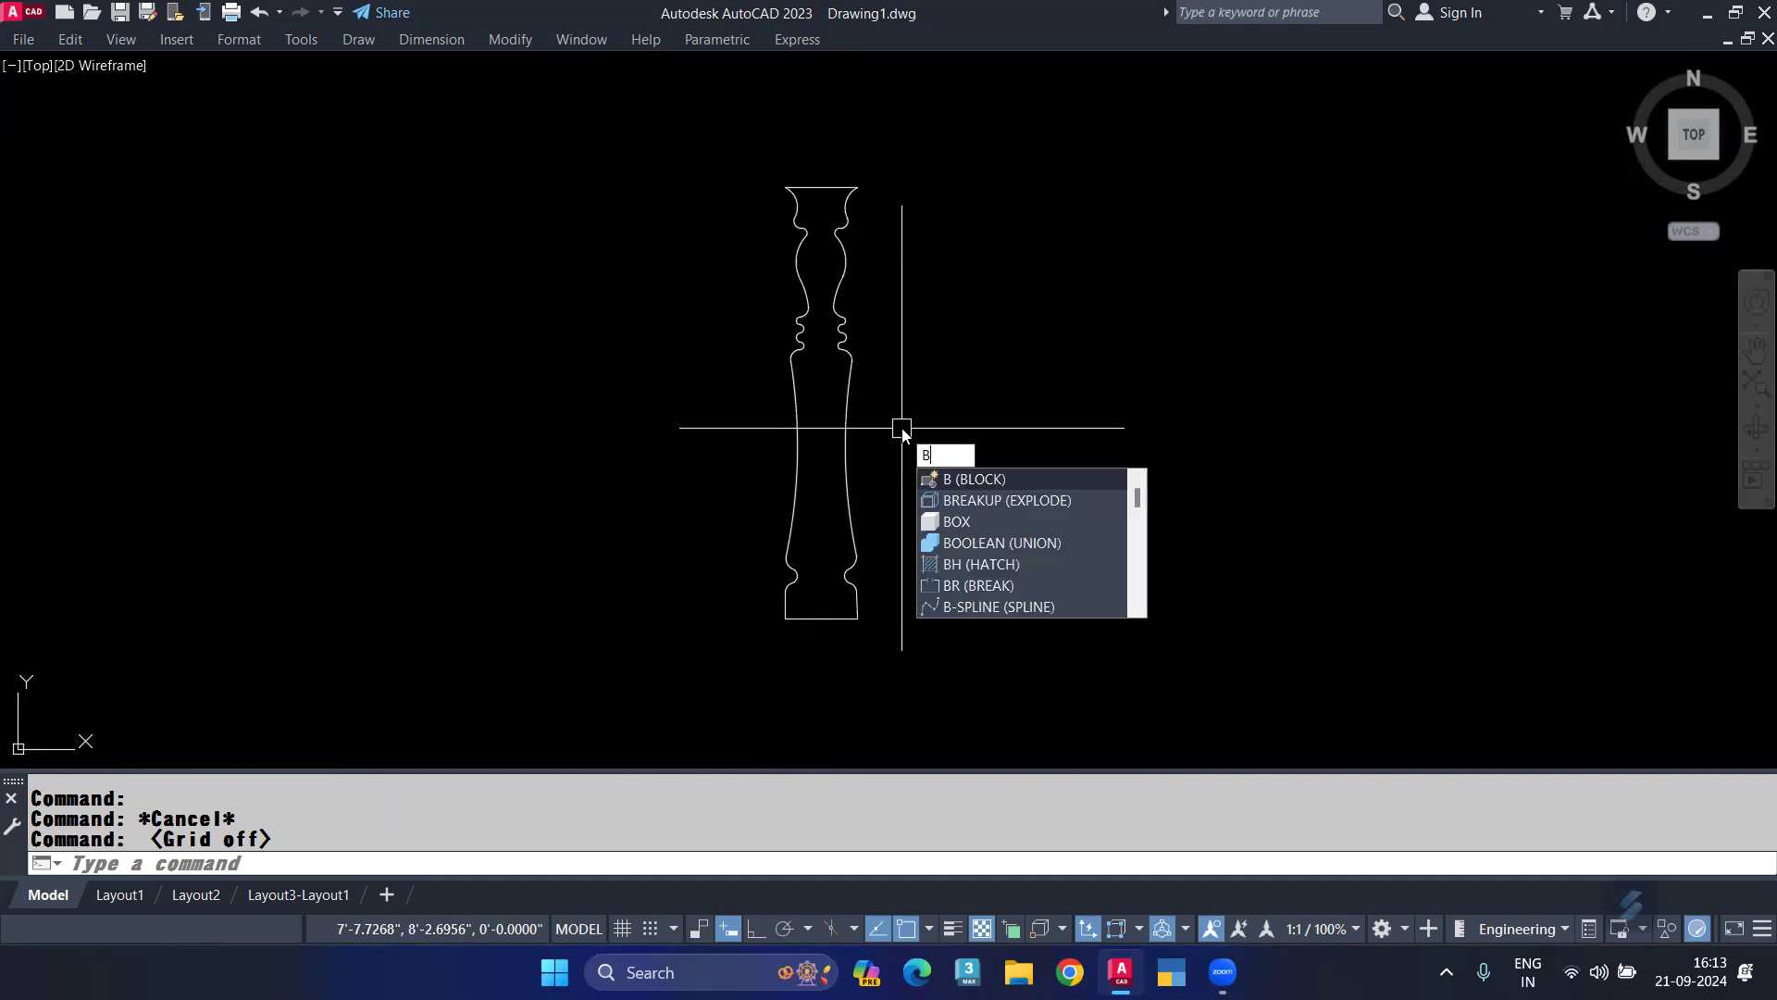
{"action": "key", "text": "Return"}
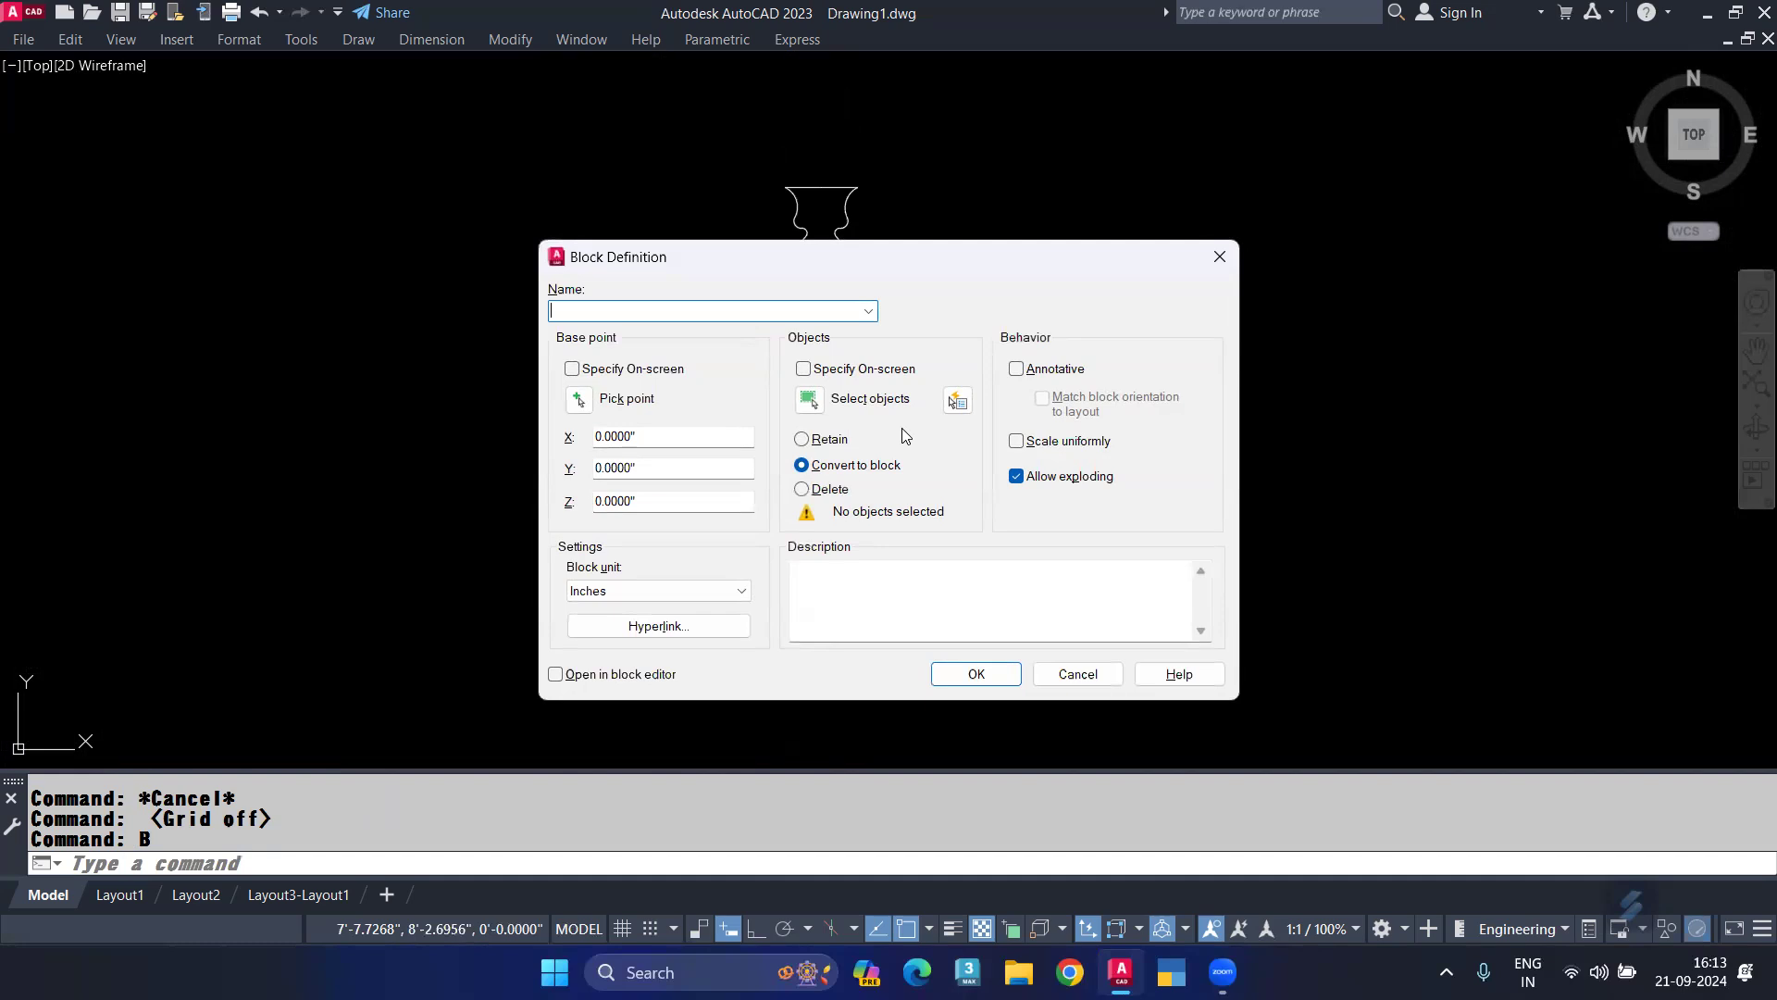
{"action": "type", "text": "piller"}
{"action": "left_click", "coordinate": [578, 399]}
{"action": "scroll", "coordinate": [838, 616], "scroll_direction": "up", "scroll_amount": 4}
{"action": "left_click", "coordinate": [769, 604]}
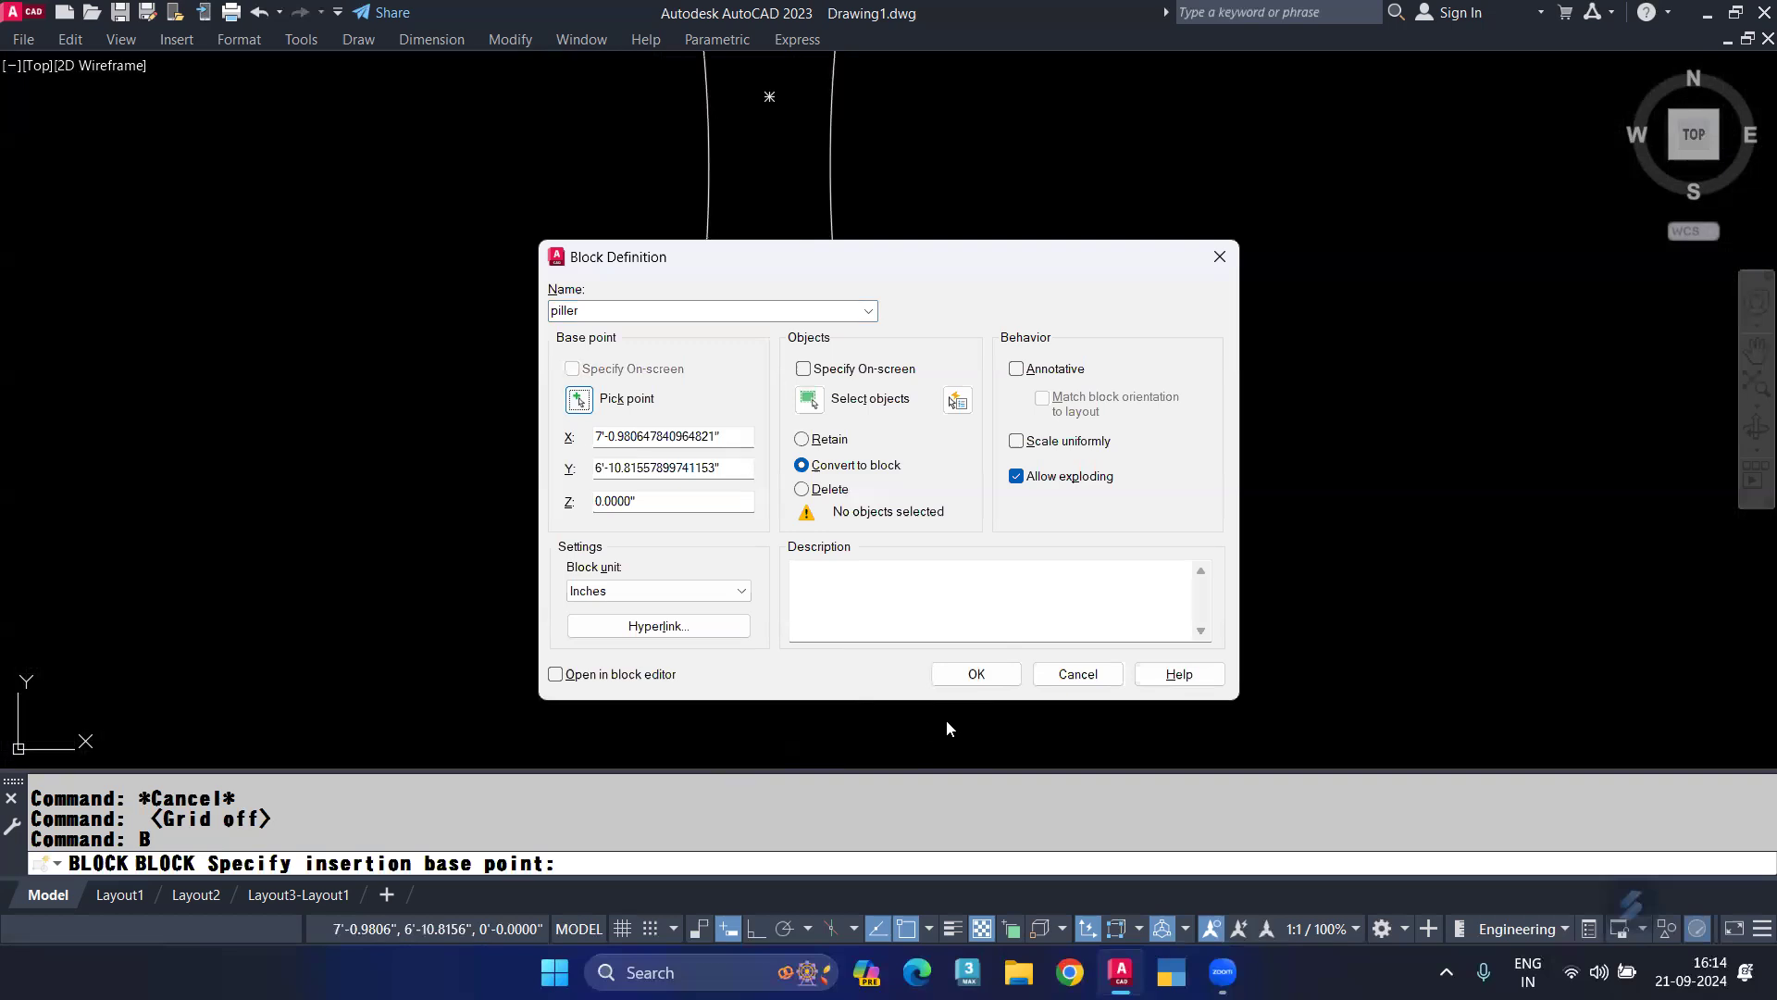
Choose the baluster outline as the block's object and create the block with the Convert to block option.
{"action": "left_click", "coordinate": [800, 405]}
{"action": "scroll", "coordinate": [802, 409], "scroll_direction": "down", "scroll_amount": 5}
{"action": "left_click", "coordinate": [766, 284]}
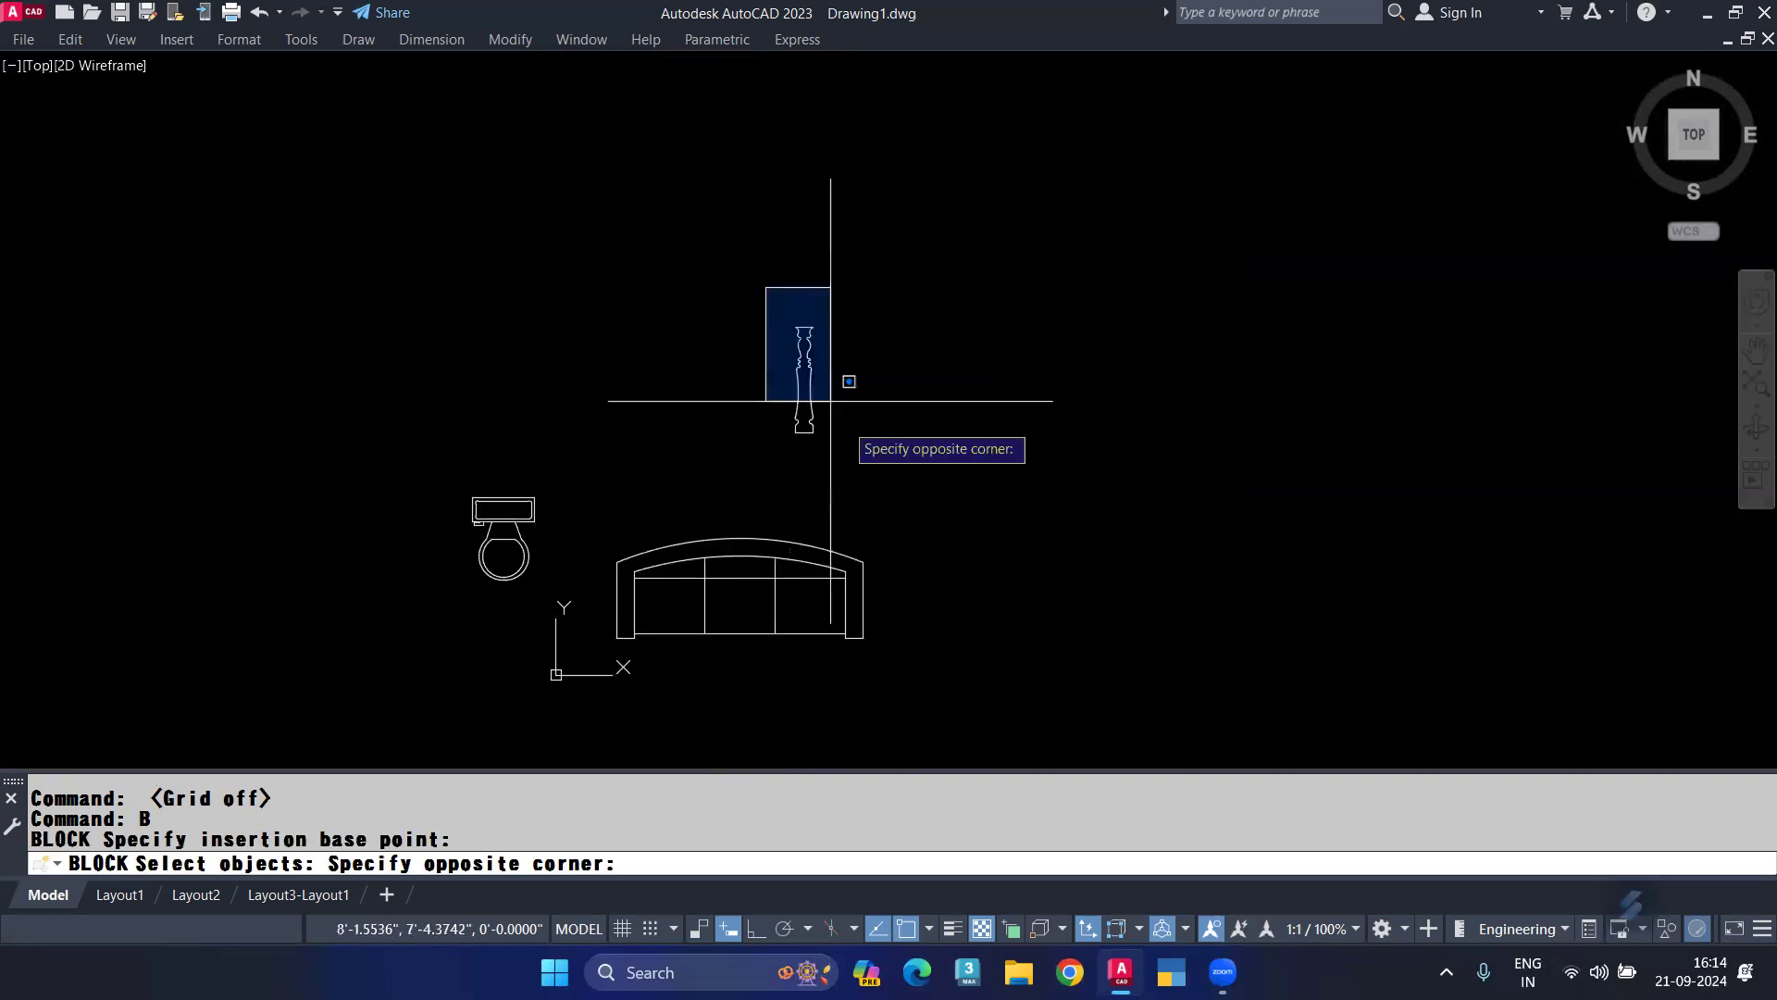
{"action": "left_click", "coordinate": [875, 469]}
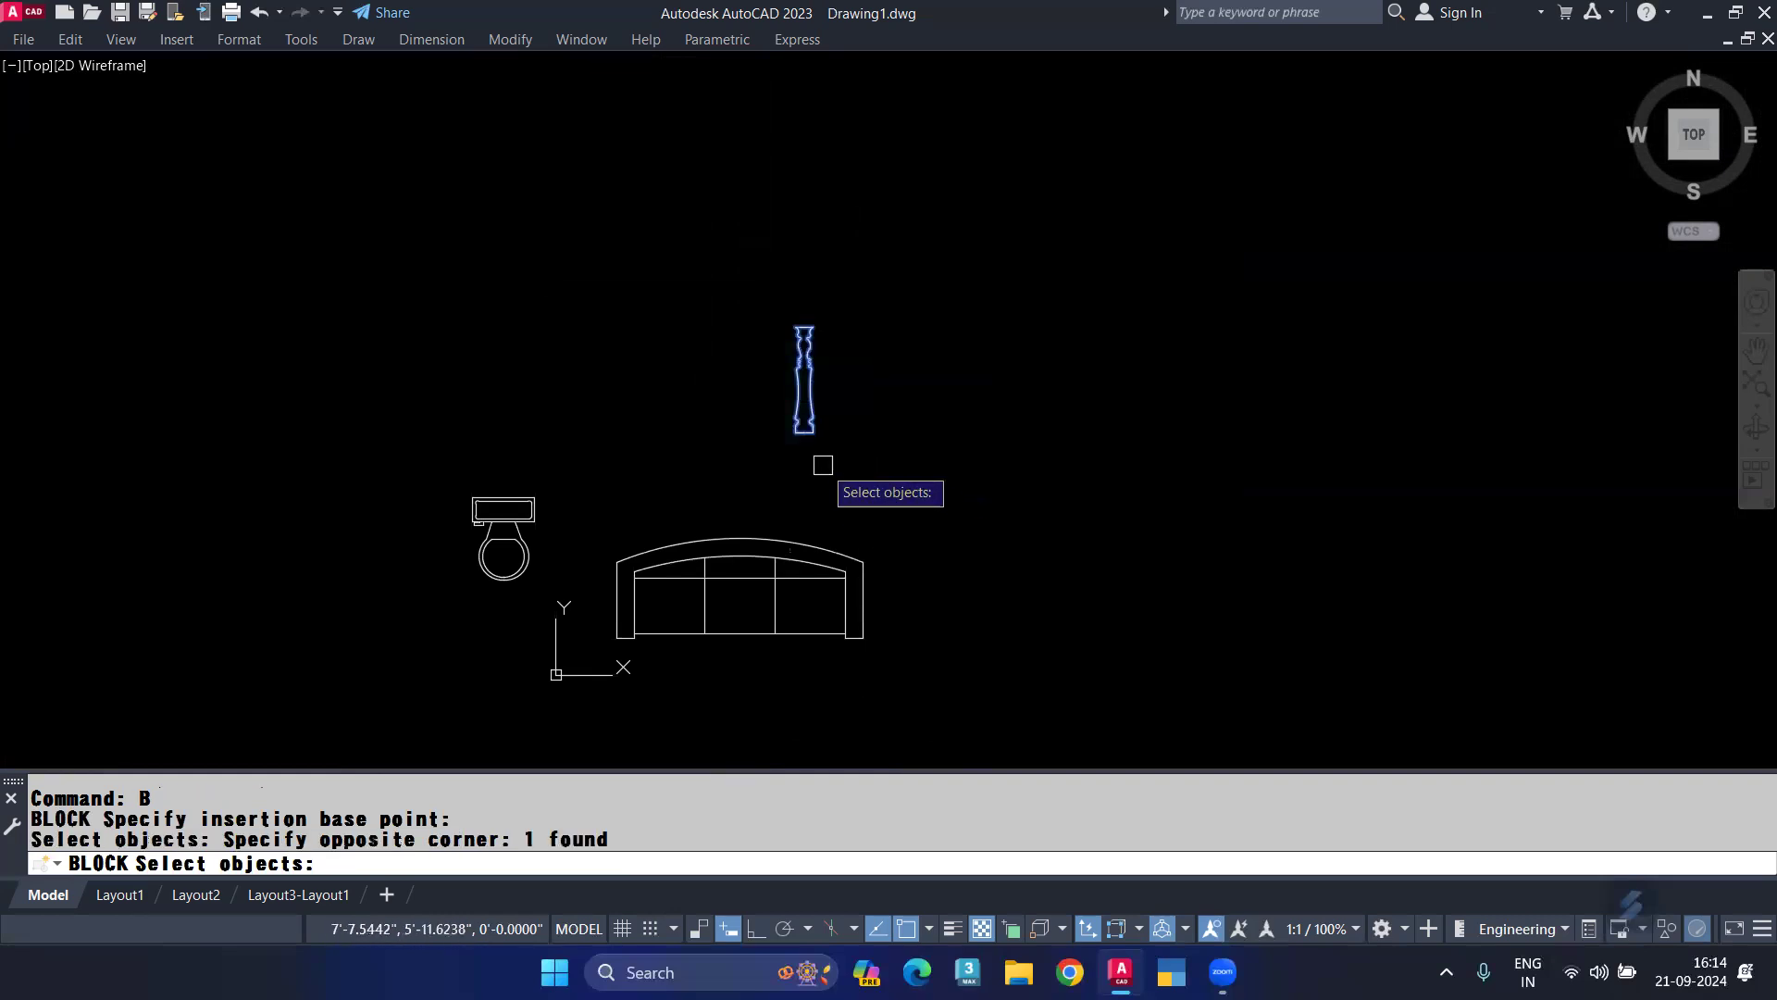
{"action": "scroll", "coordinate": [842, 384], "scroll_direction": "up", "scroll_amount": 4}
{"action": "key", "text": "Return"}
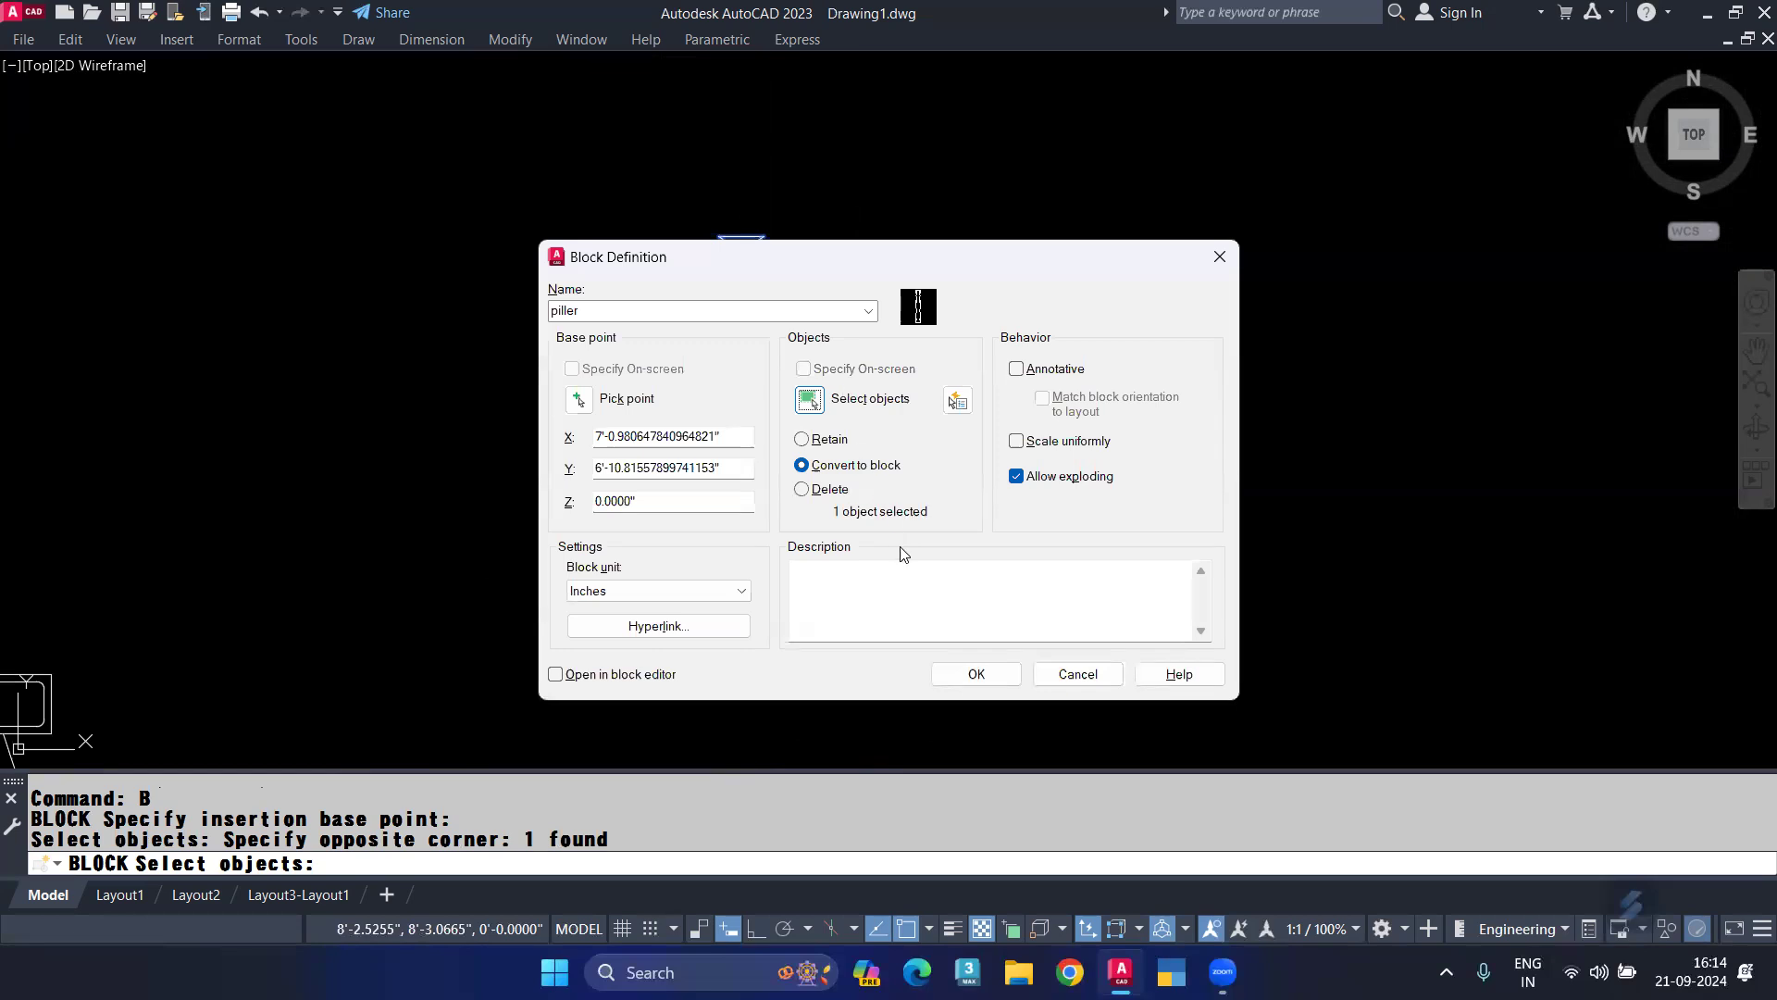
{"action": "left_click", "coordinate": [972, 673]}
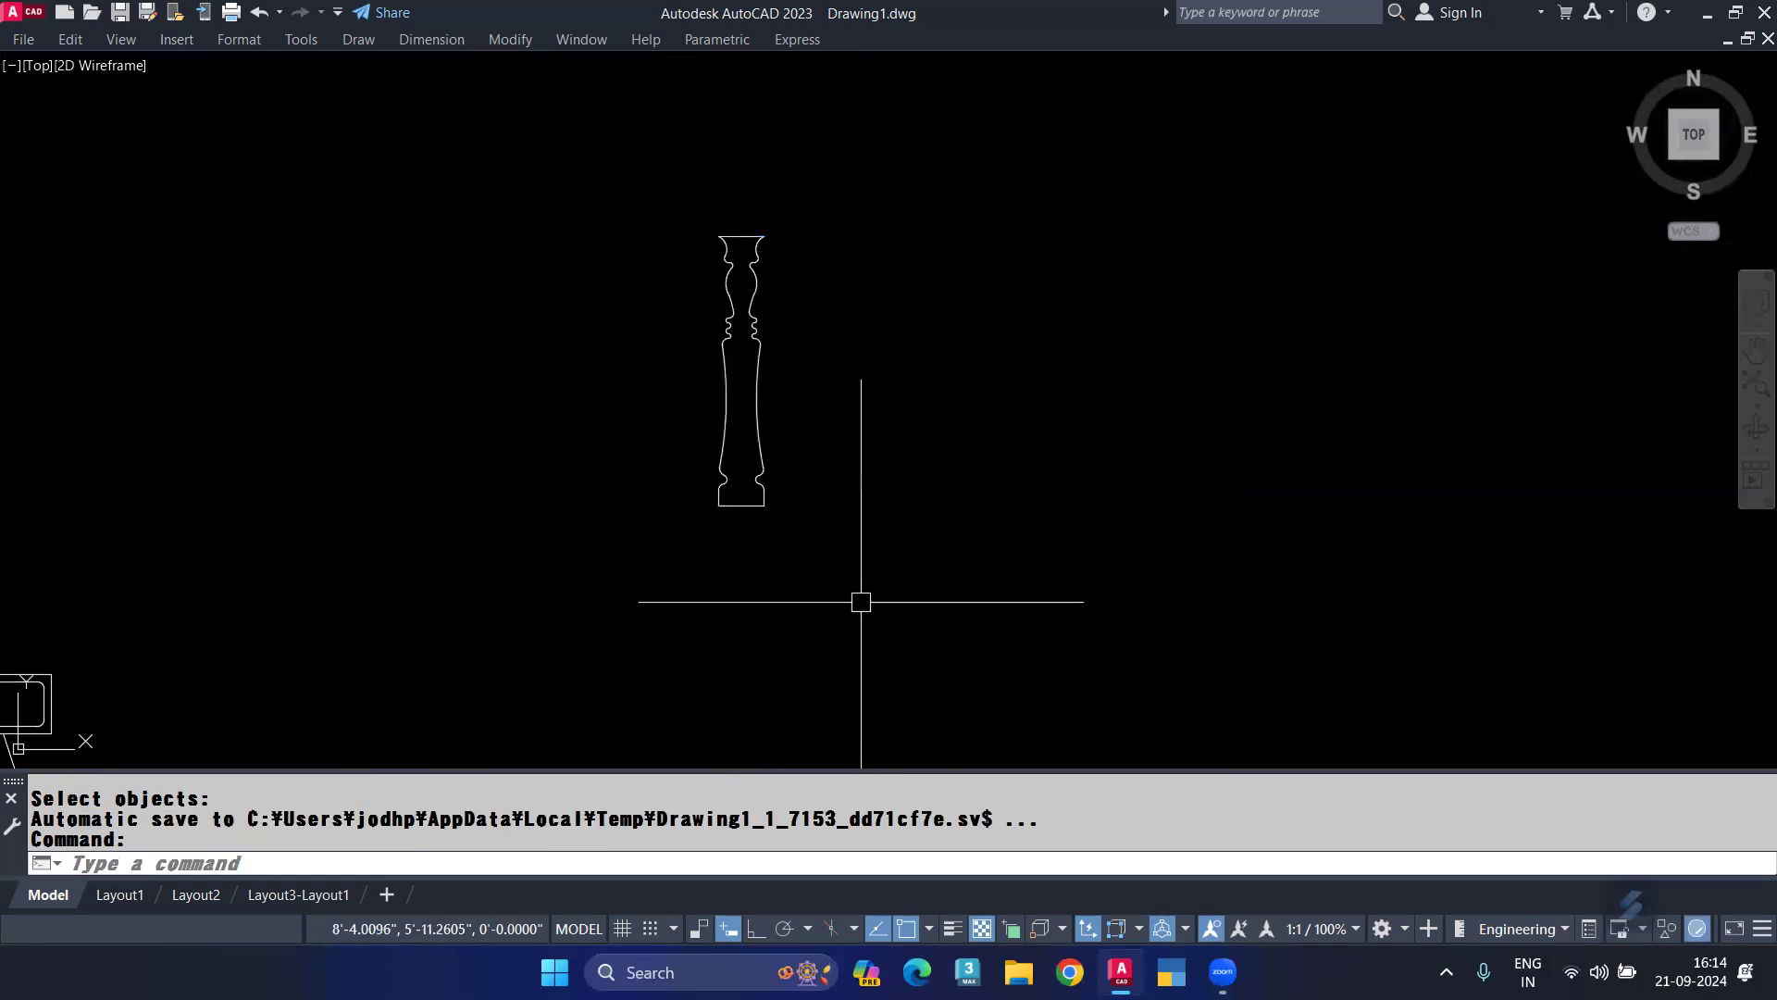
Select the converted baluster block to check its base-point grip, and delete it from the drawing.
{"action": "left_click", "coordinate": [764, 484]}
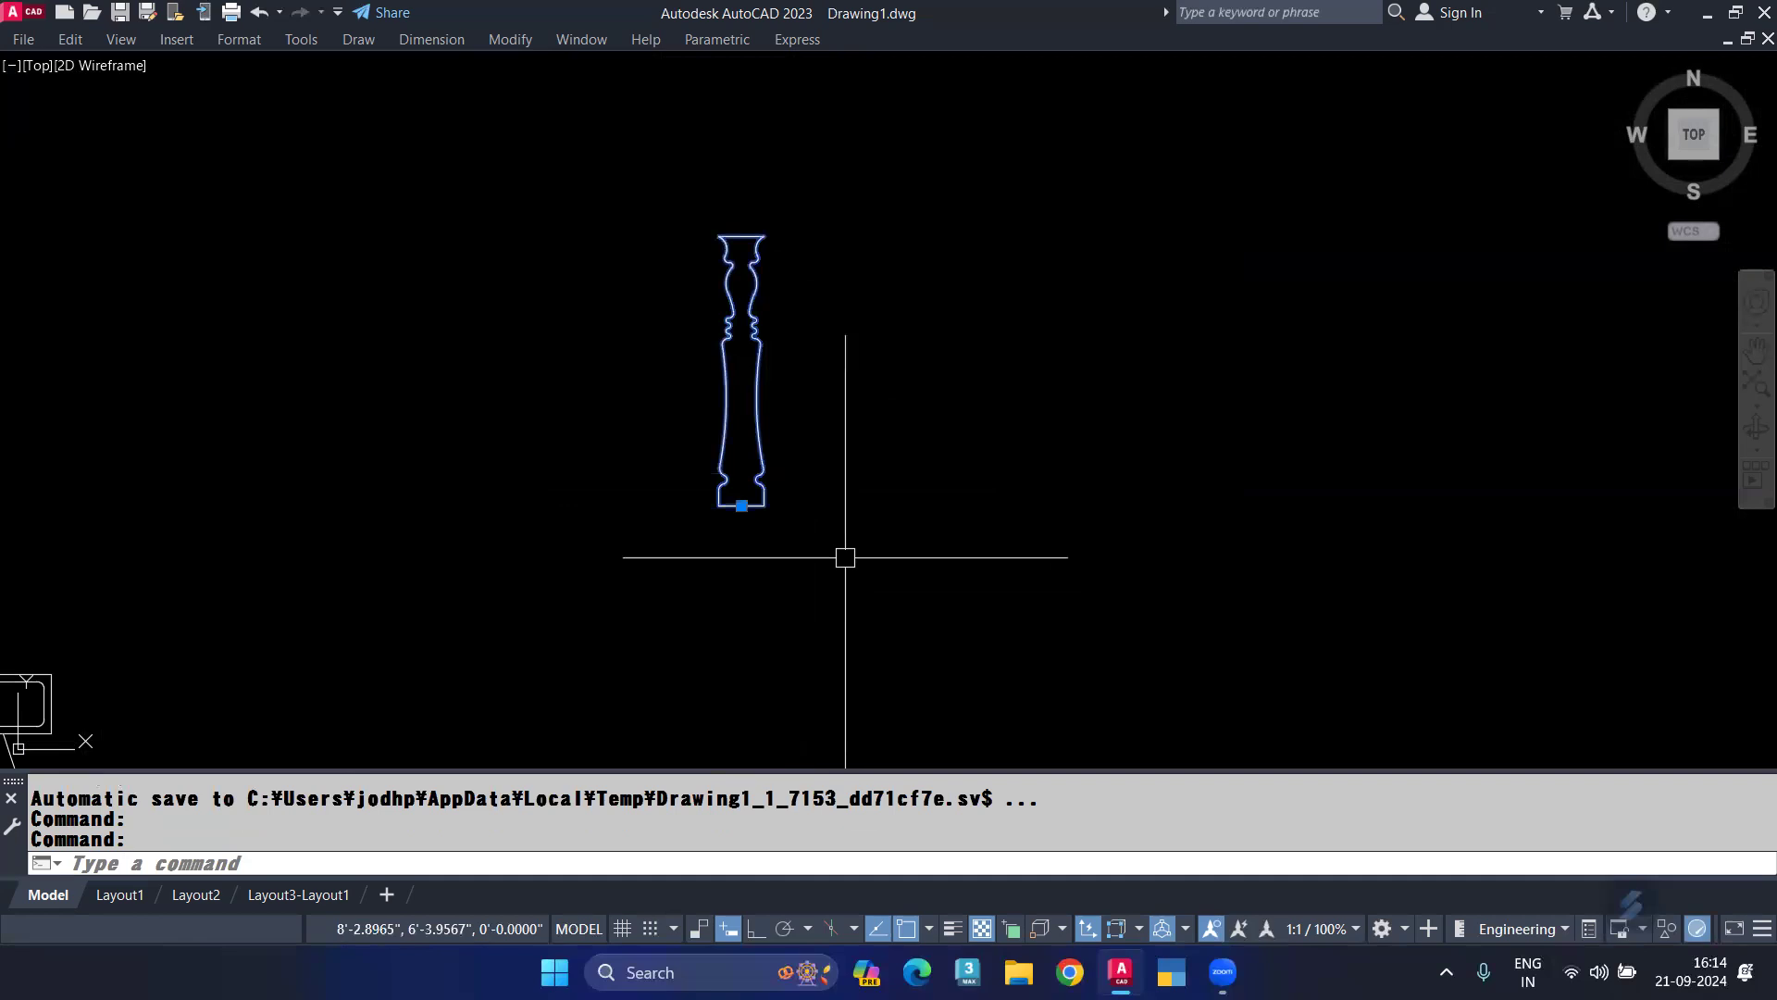
{"action": "scroll", "coordinate": [746, 412], "scroll_direction": "up", "scroll_amount": 6}
{"action": "scroll", "coordinate": [828, 479], "scroll_direction": "down", "scroll_amount": 4}
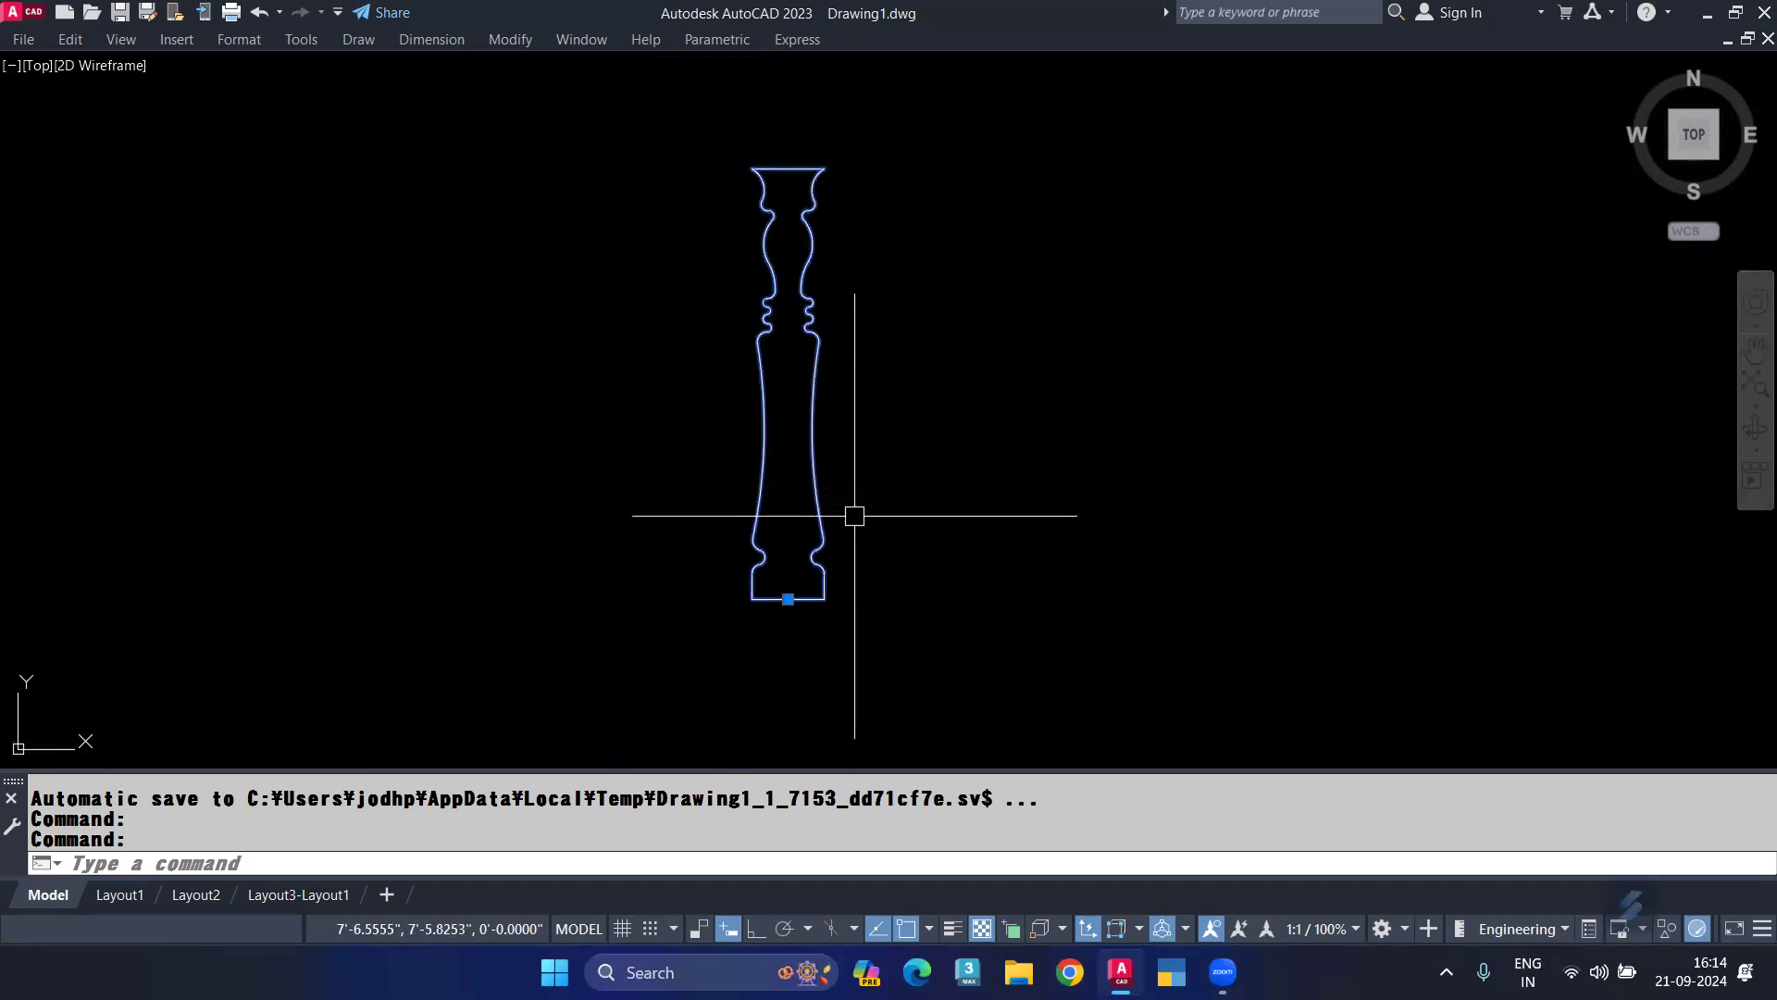
{"action": "key", "text": "Delete"}
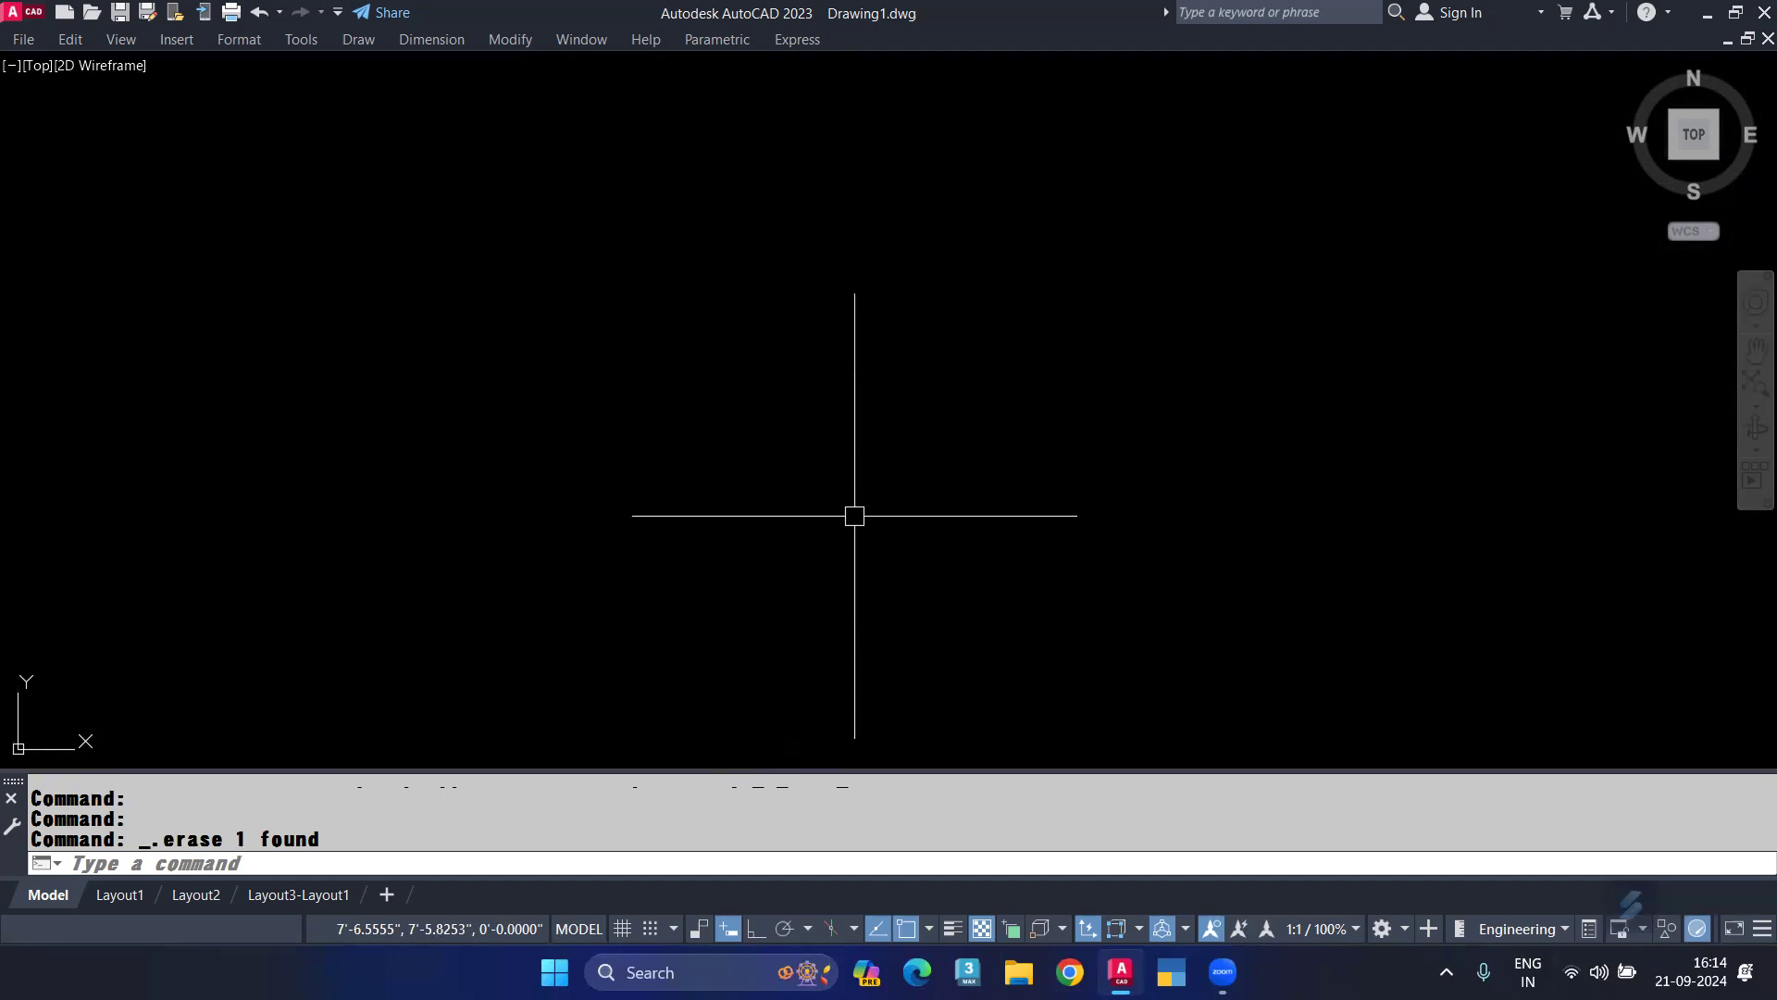
Insert the piller block above the sofa using -INSERT, with scale factor 1 and rotation angle 0.
{"action": "type", "text": "-I"}
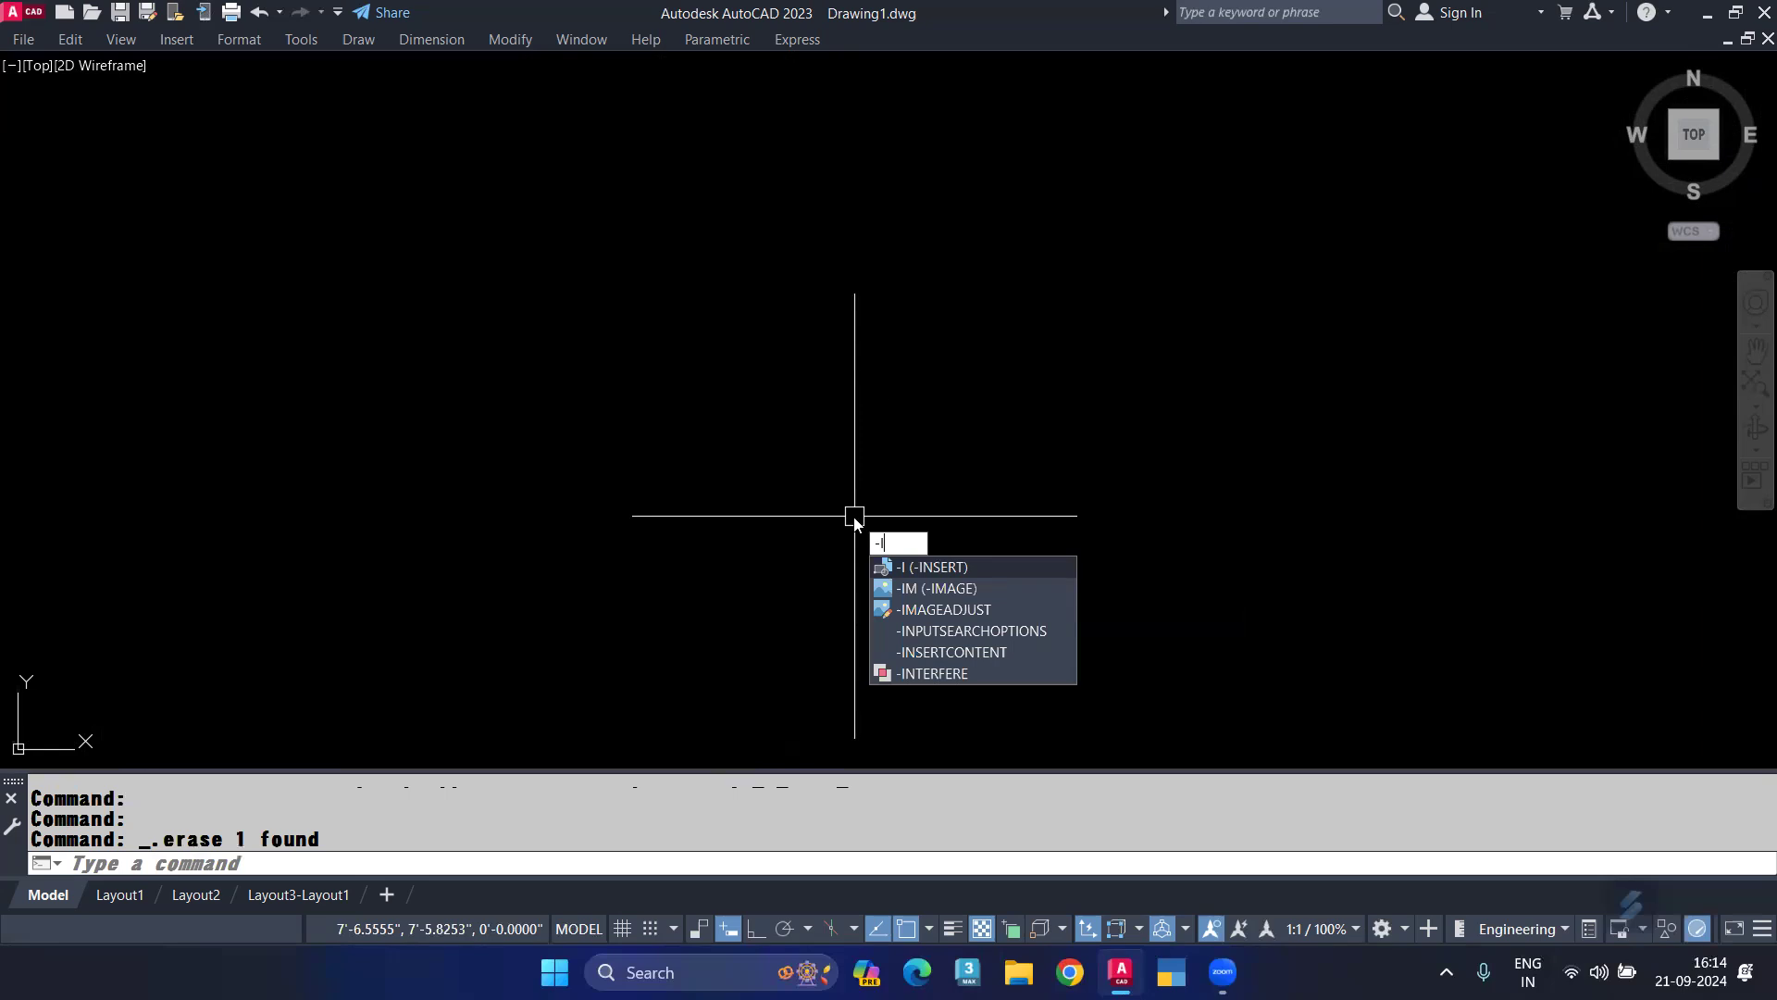
{"action": "key", "text": "Return"}
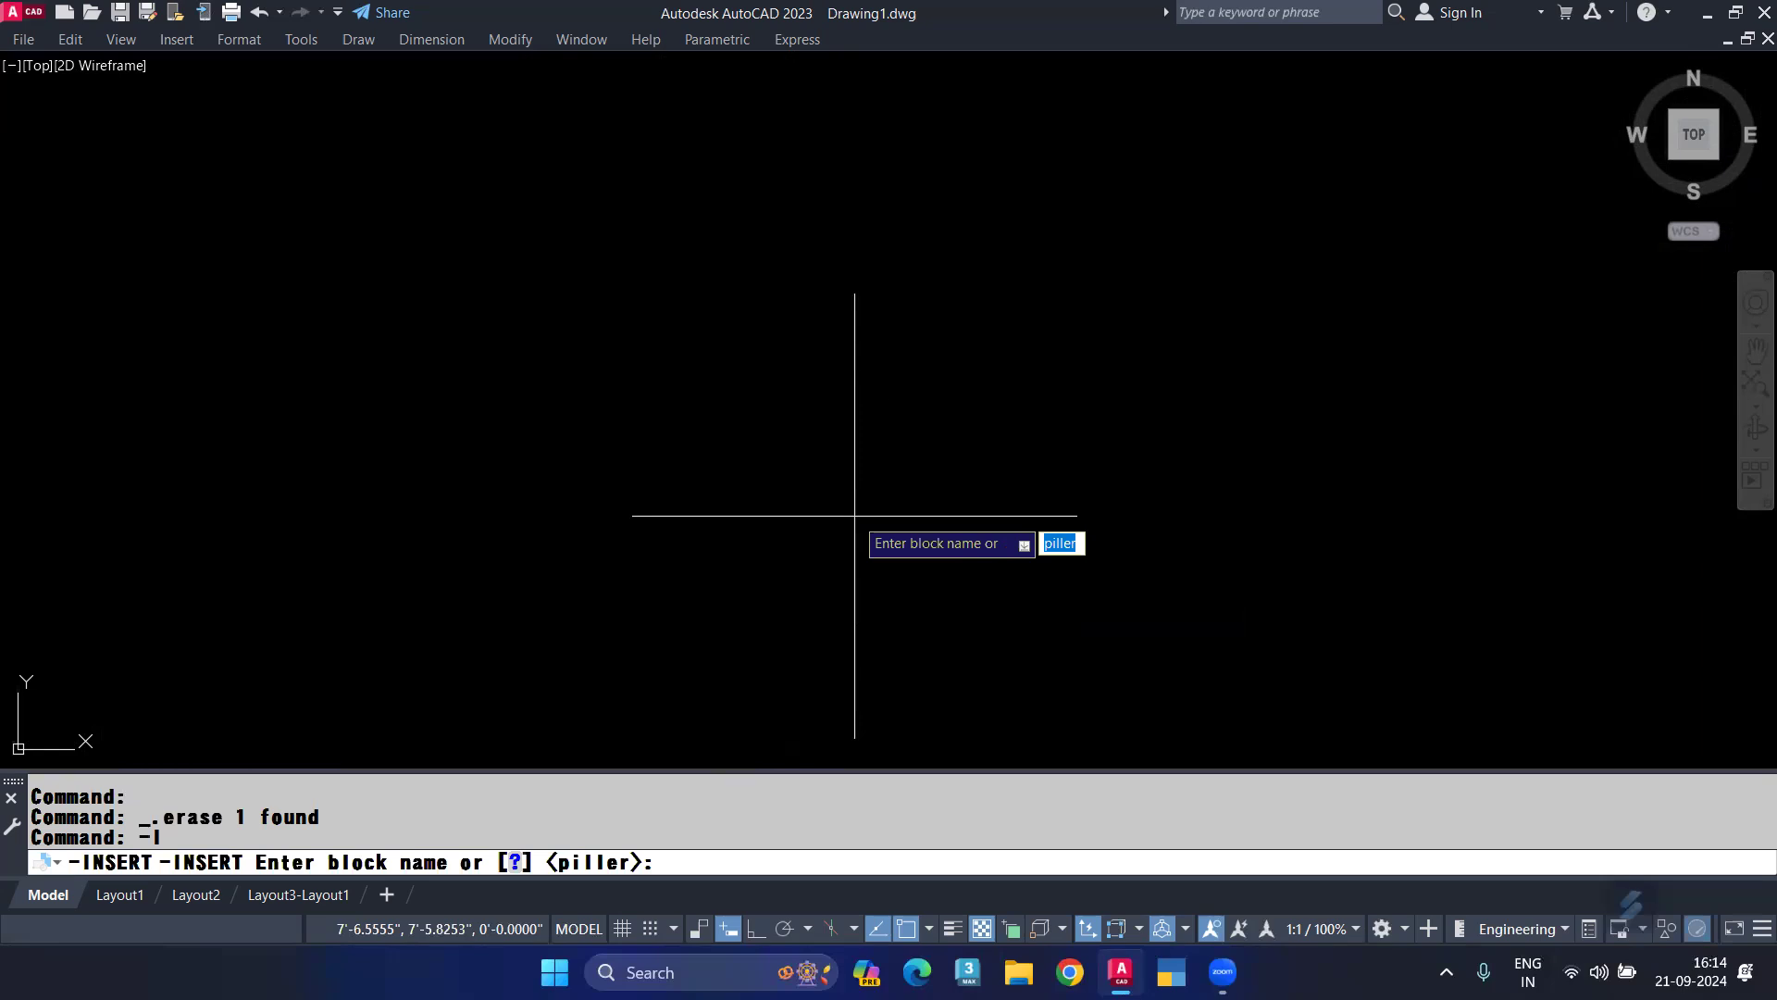
{"action": "key", "text": "Return"}
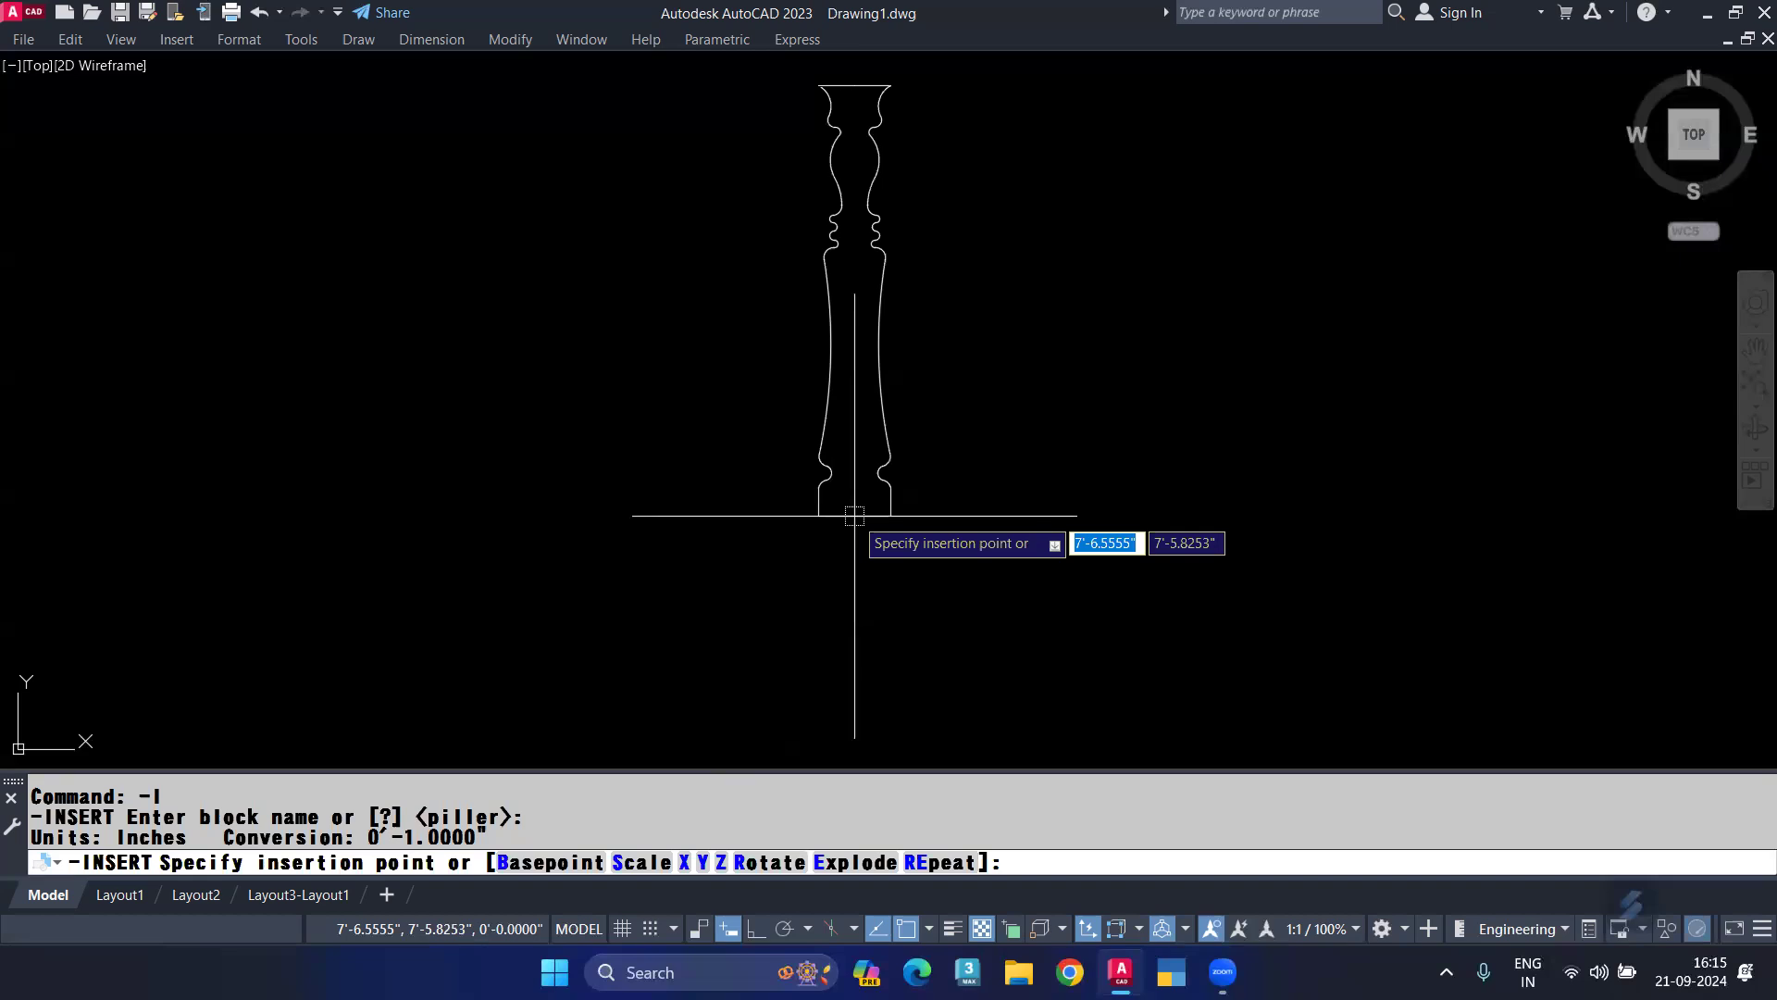
{"action": "scroll", "coordinate": [854, 516], "scroll_direction": "down", "scroll_amount": 4}
{"action": "left_click", "coordinate": [594, 401]}
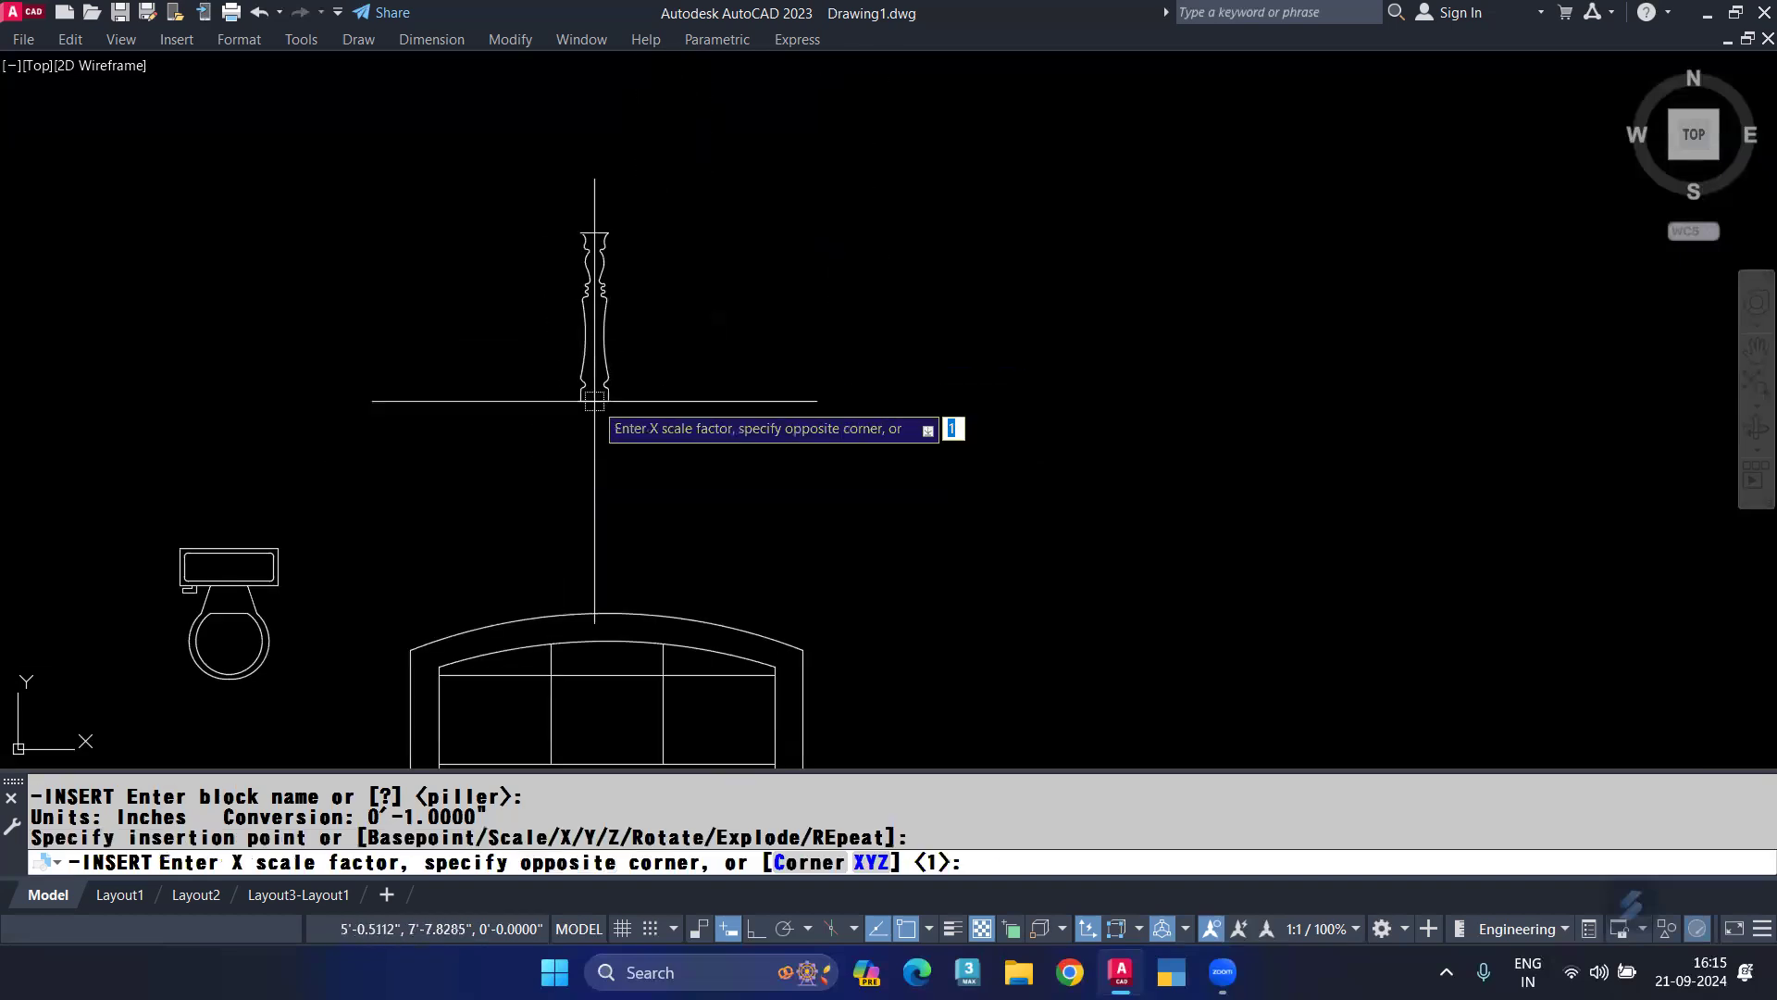
{"action": "scroll", "coordinate": [648, 388], "scroll_direction": "down", "scroll_amount": 4}
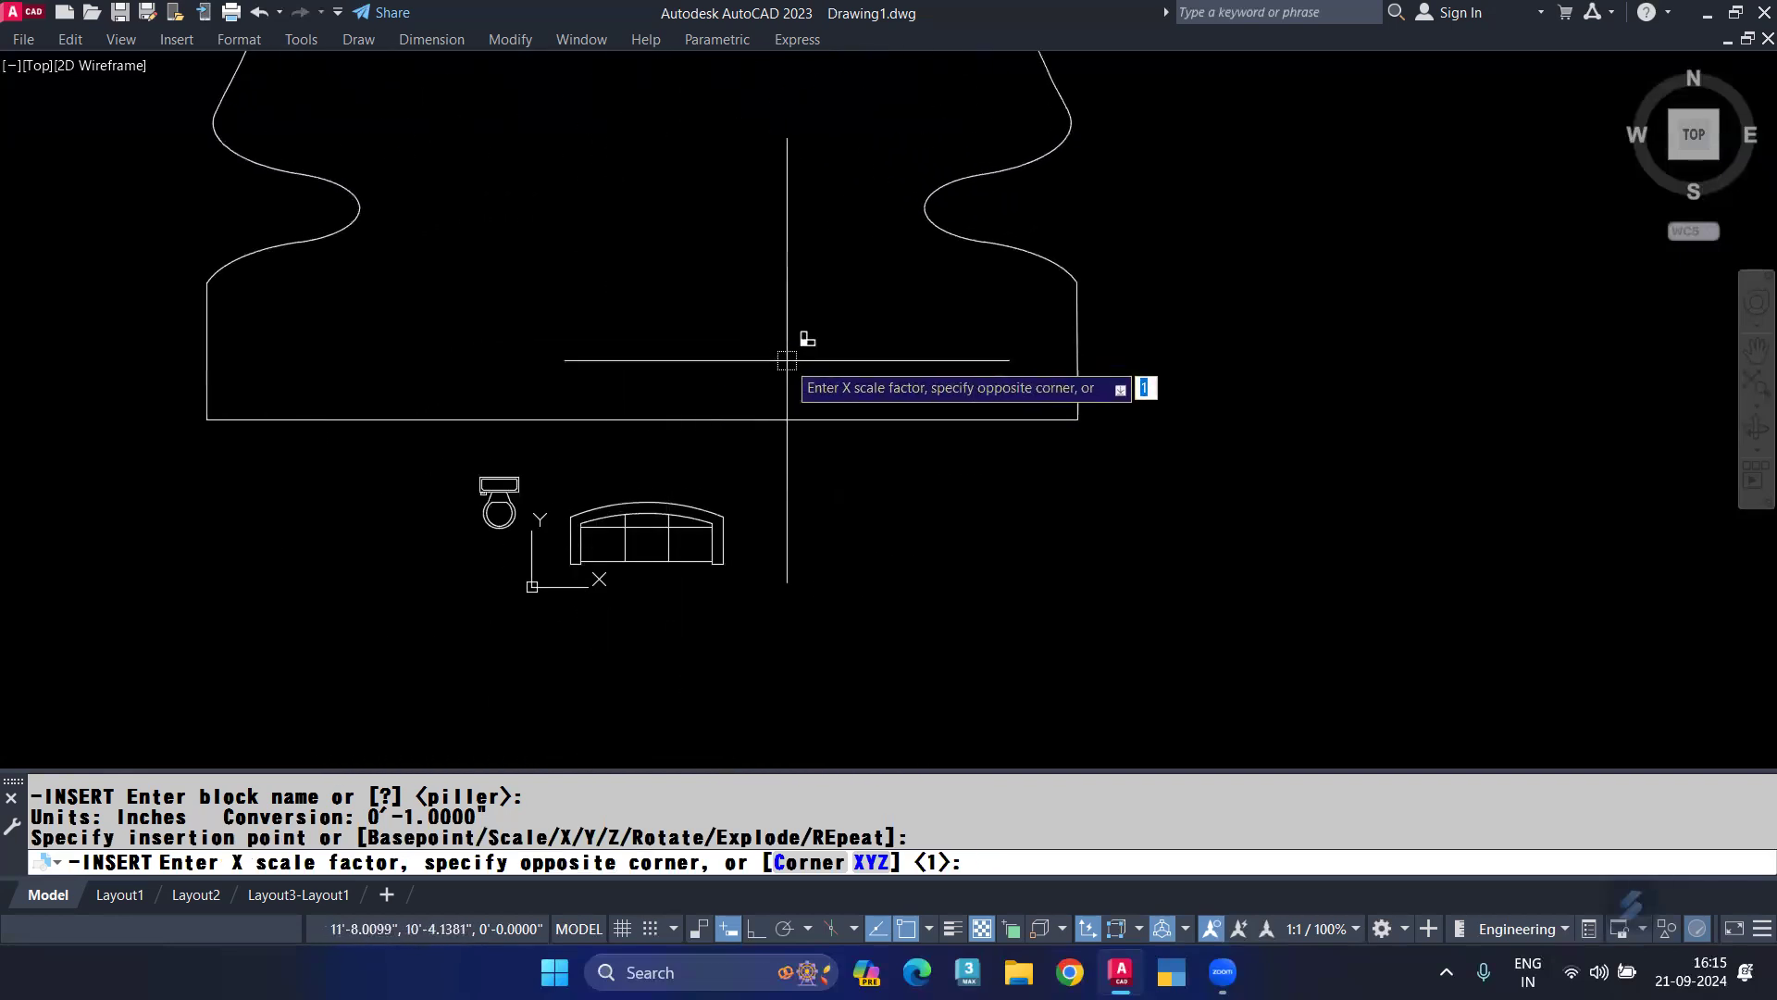
{"action": "scroll", "coordinate": [801, 336], "scroll_direction": "down", "scroll_amount": 2}
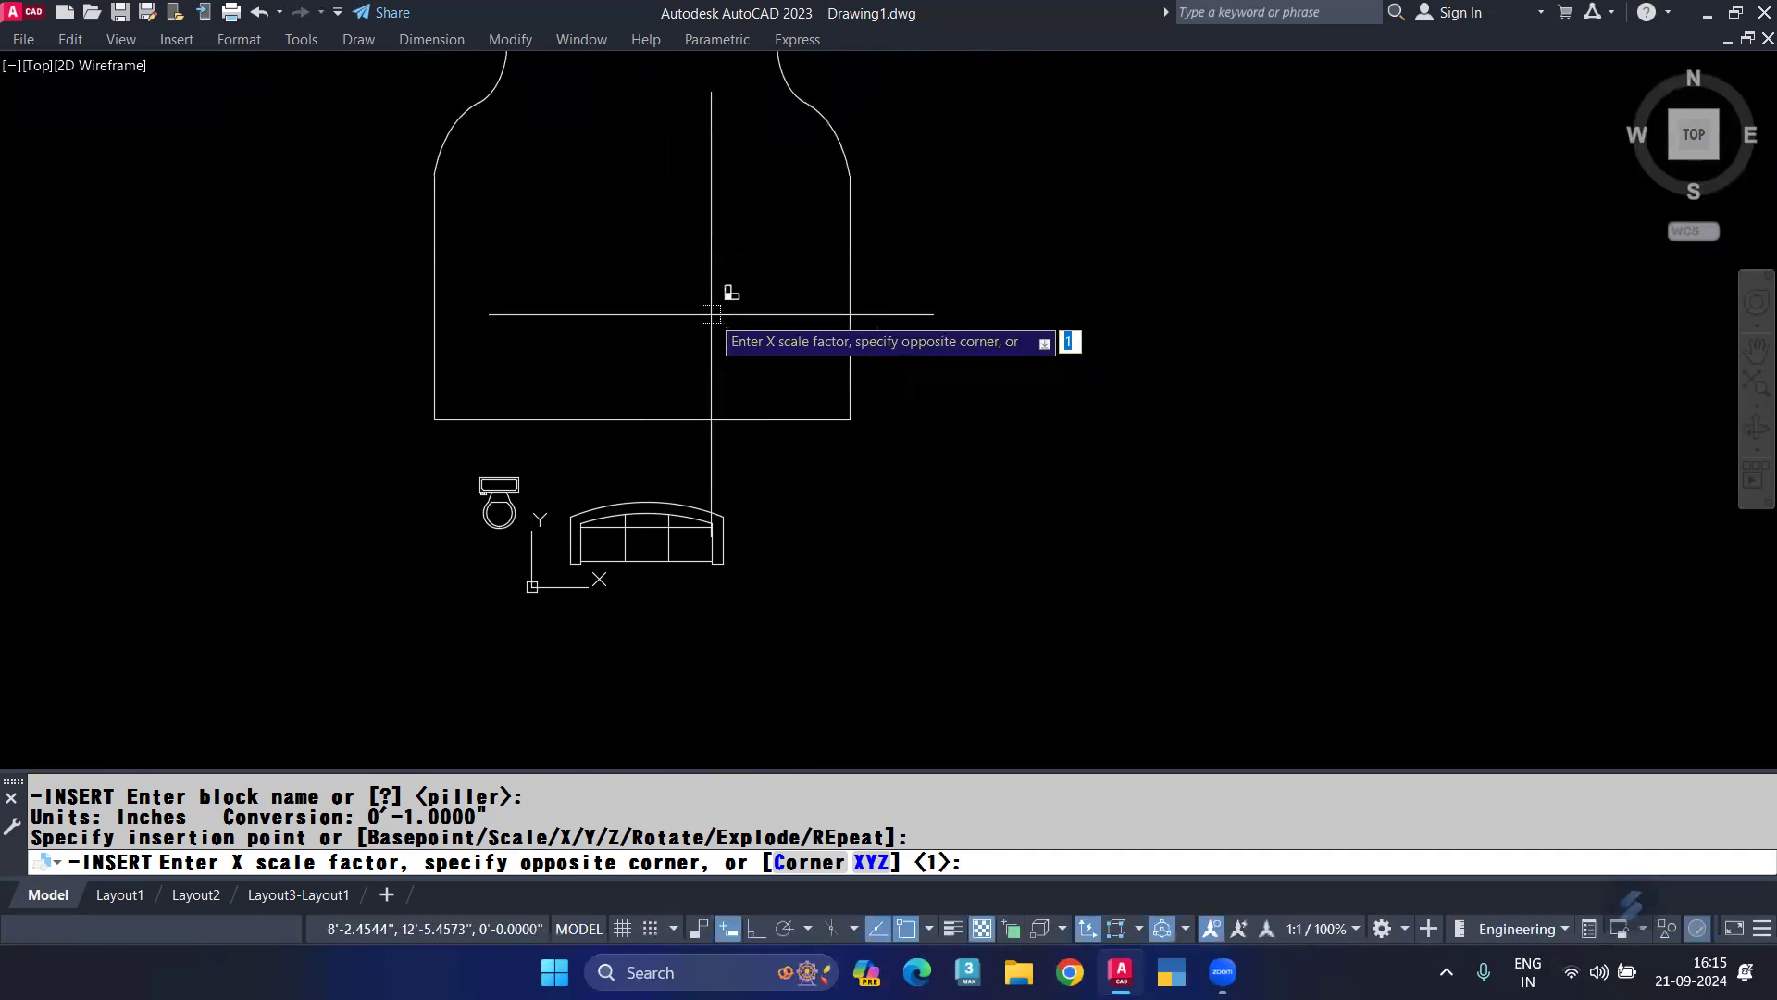
{"action": "left_click", "coordinate": [711, 314]}
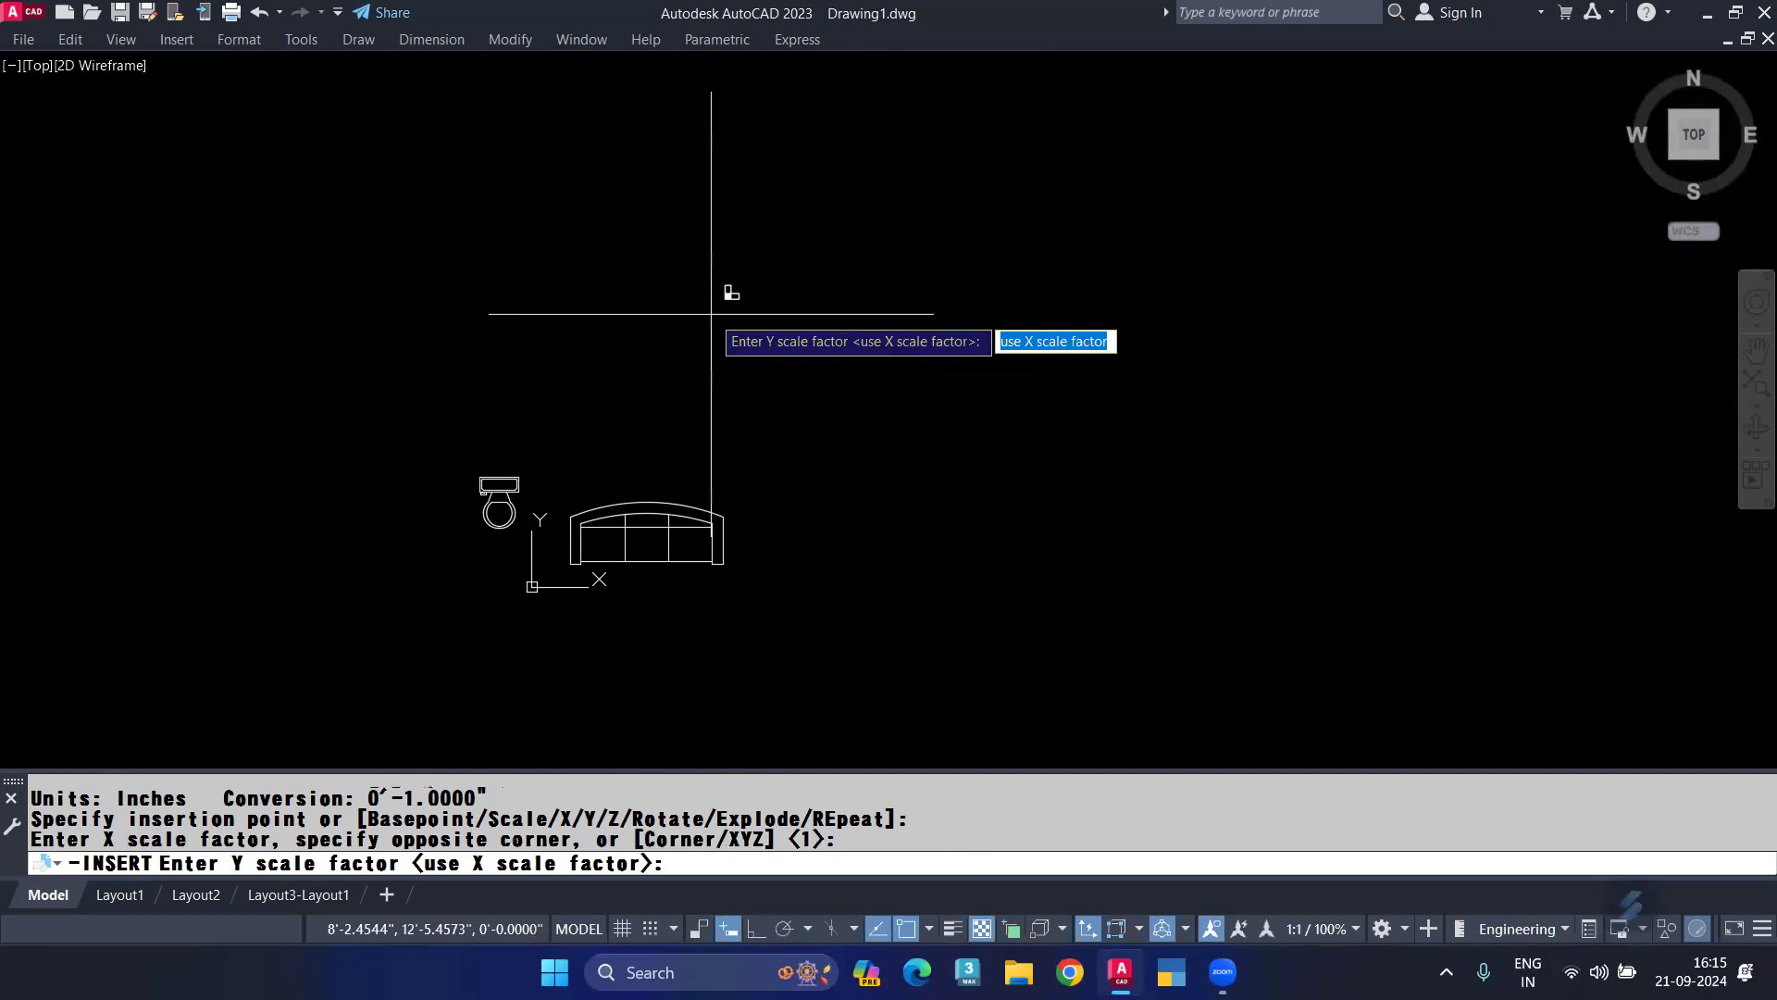
{"action": "key", "text": "Return"}
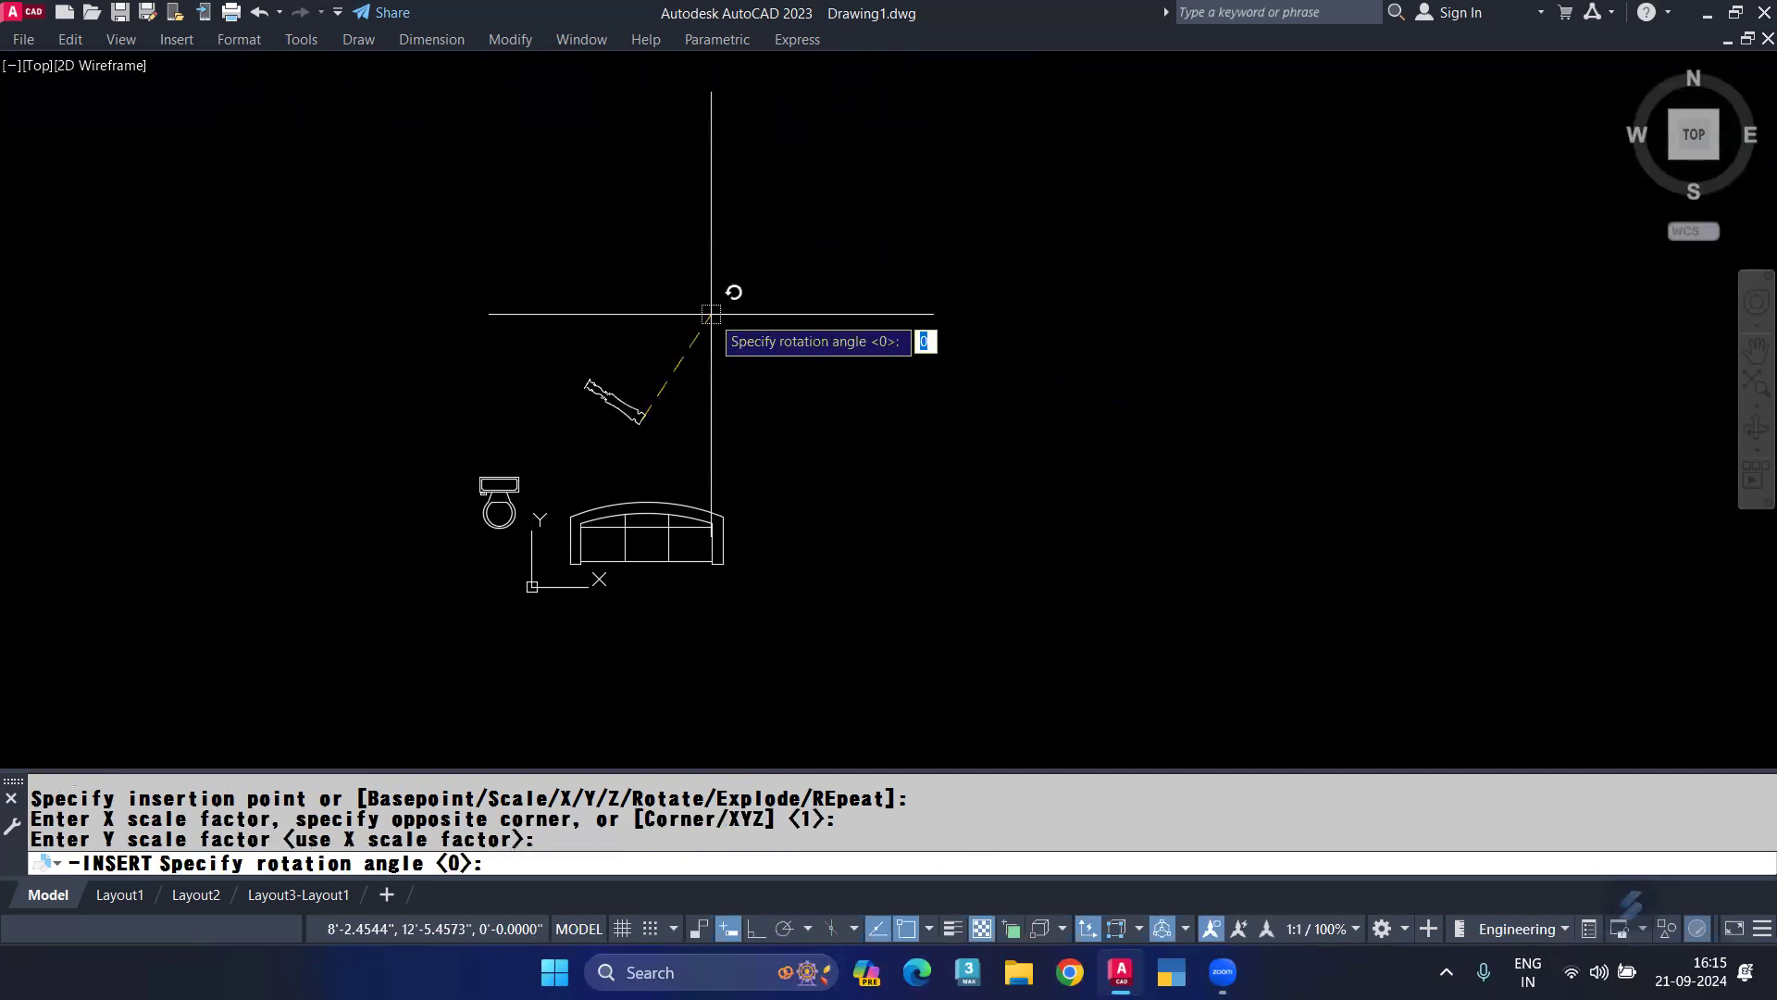
{"action": "key", "text": "Return"}
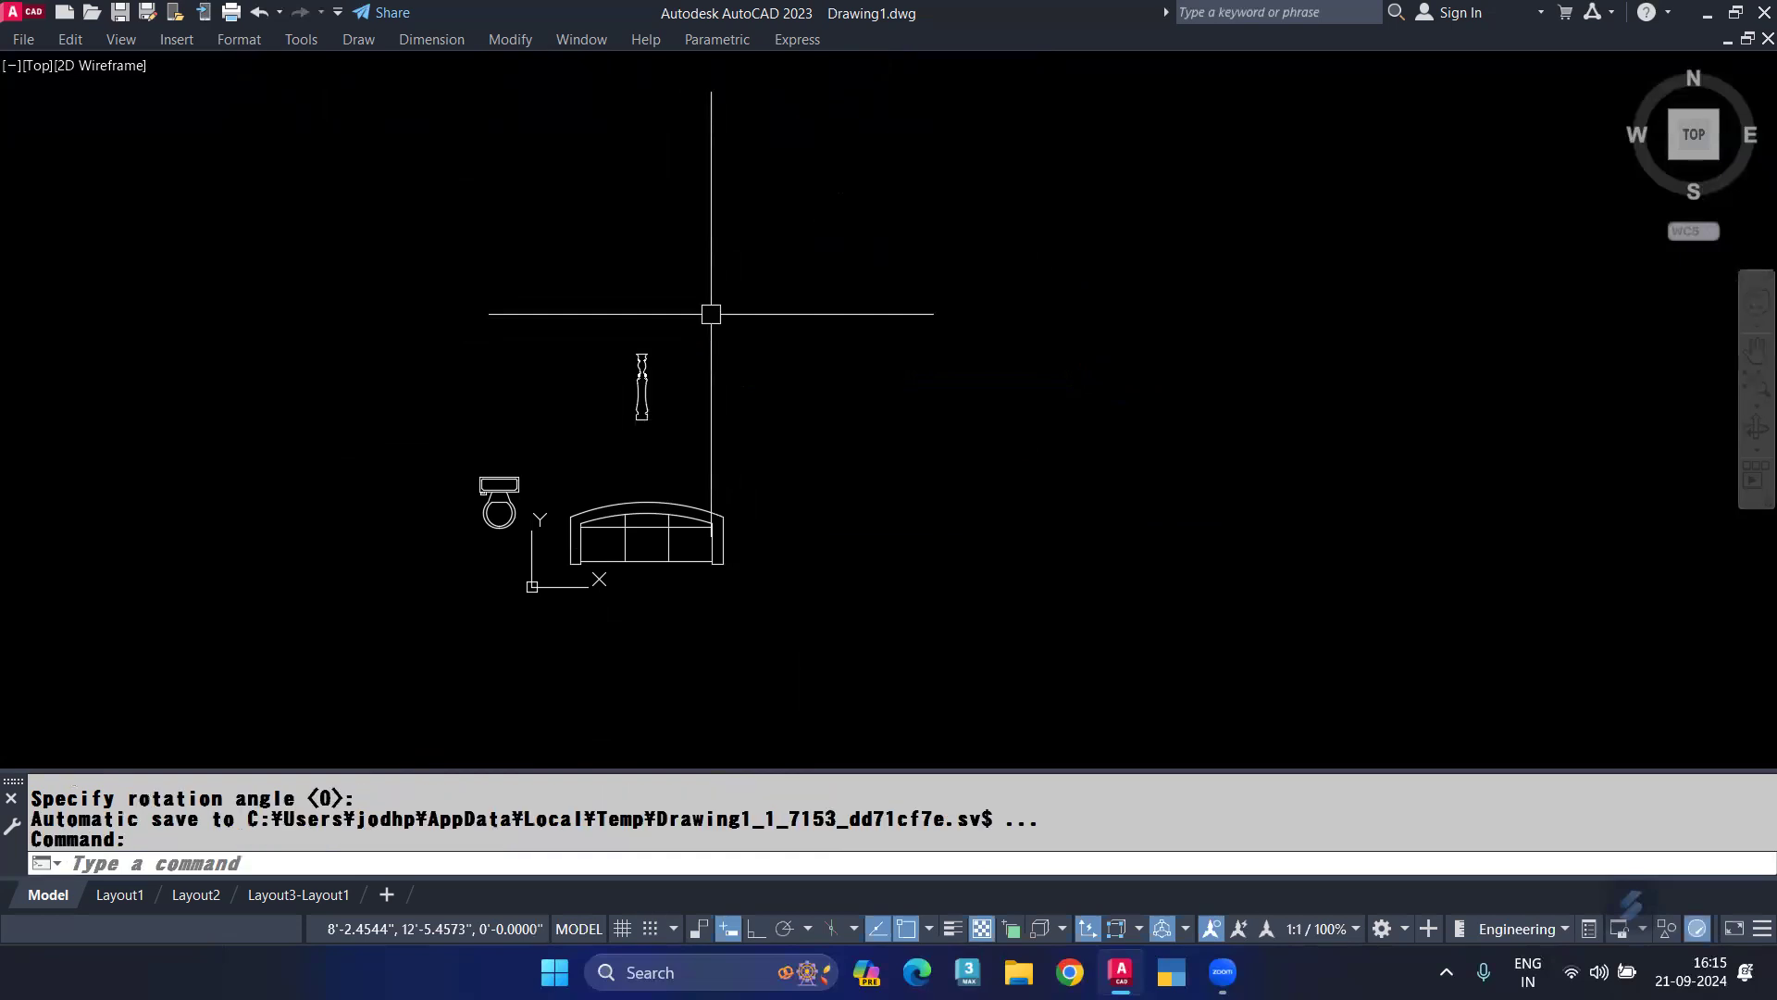
Copy the inserted piller block from its bottom midpoint as a horizontal array of 10 items spaced 5' apart, with Ortho on.
{"action": "scroll", "coordinate": [648, 384], "scroll_direction": "up", "scroll_amount": 6}
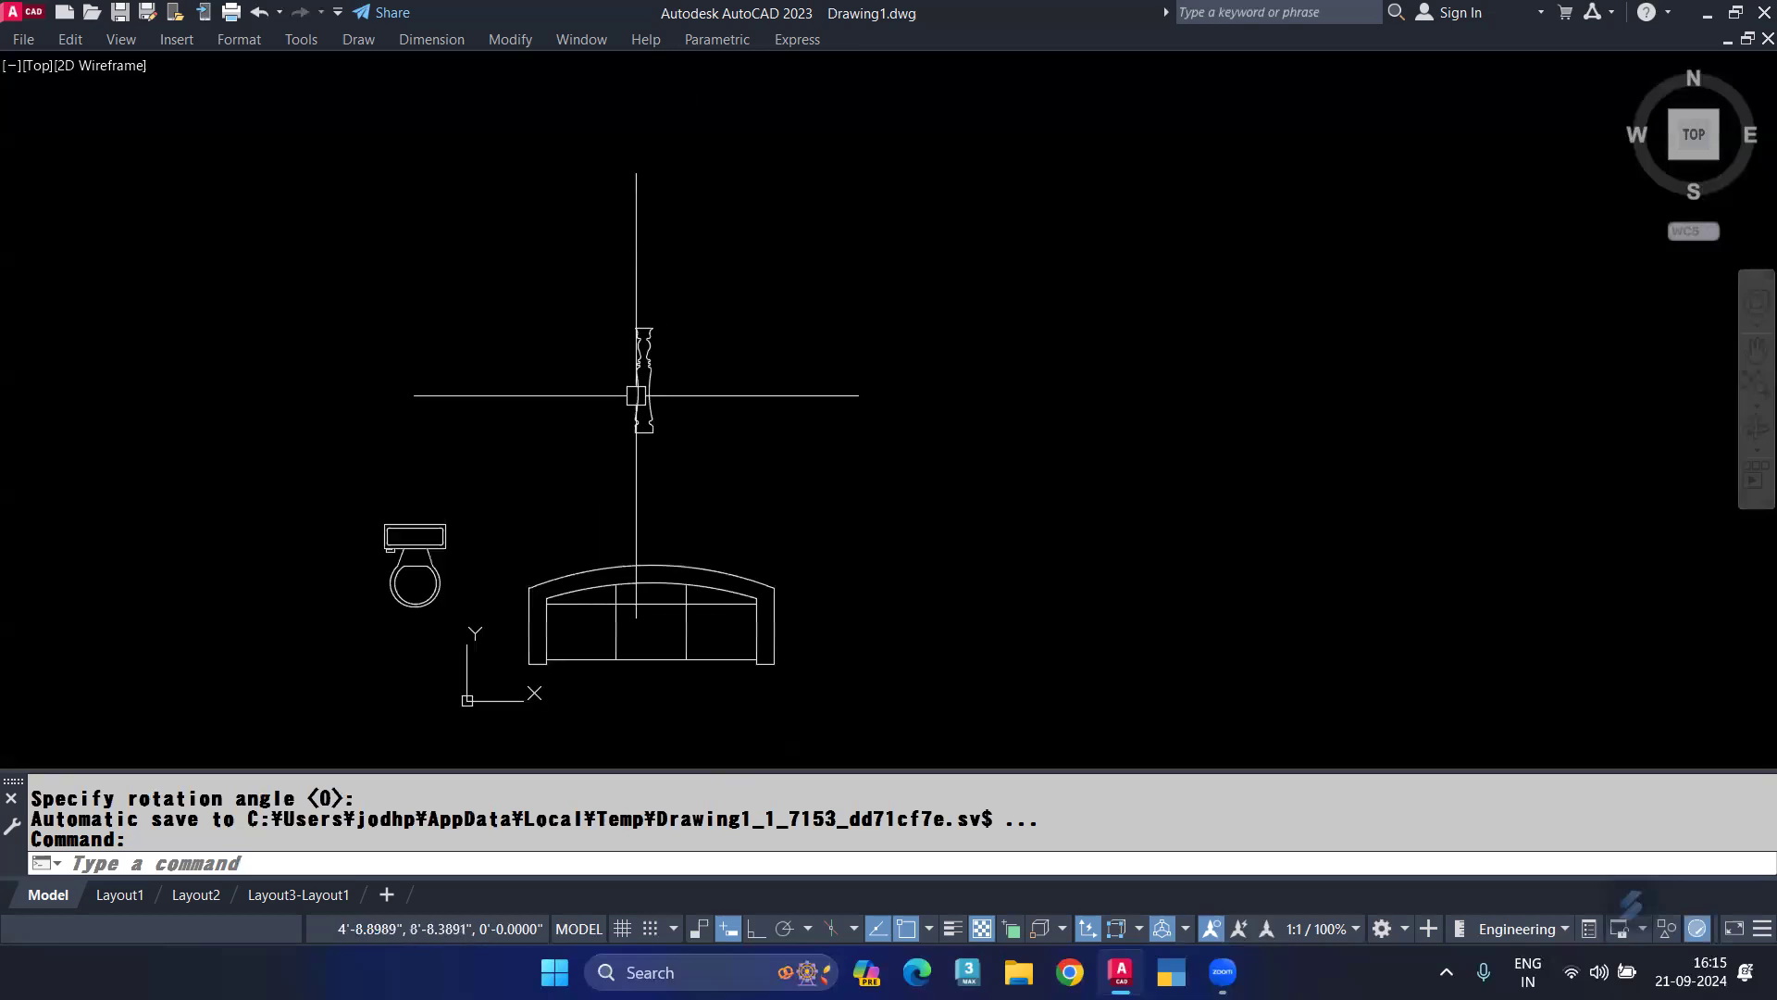
{"action": "left_click", "coordinate": [660, 396]}
{"action": "type", "text": "CO"}
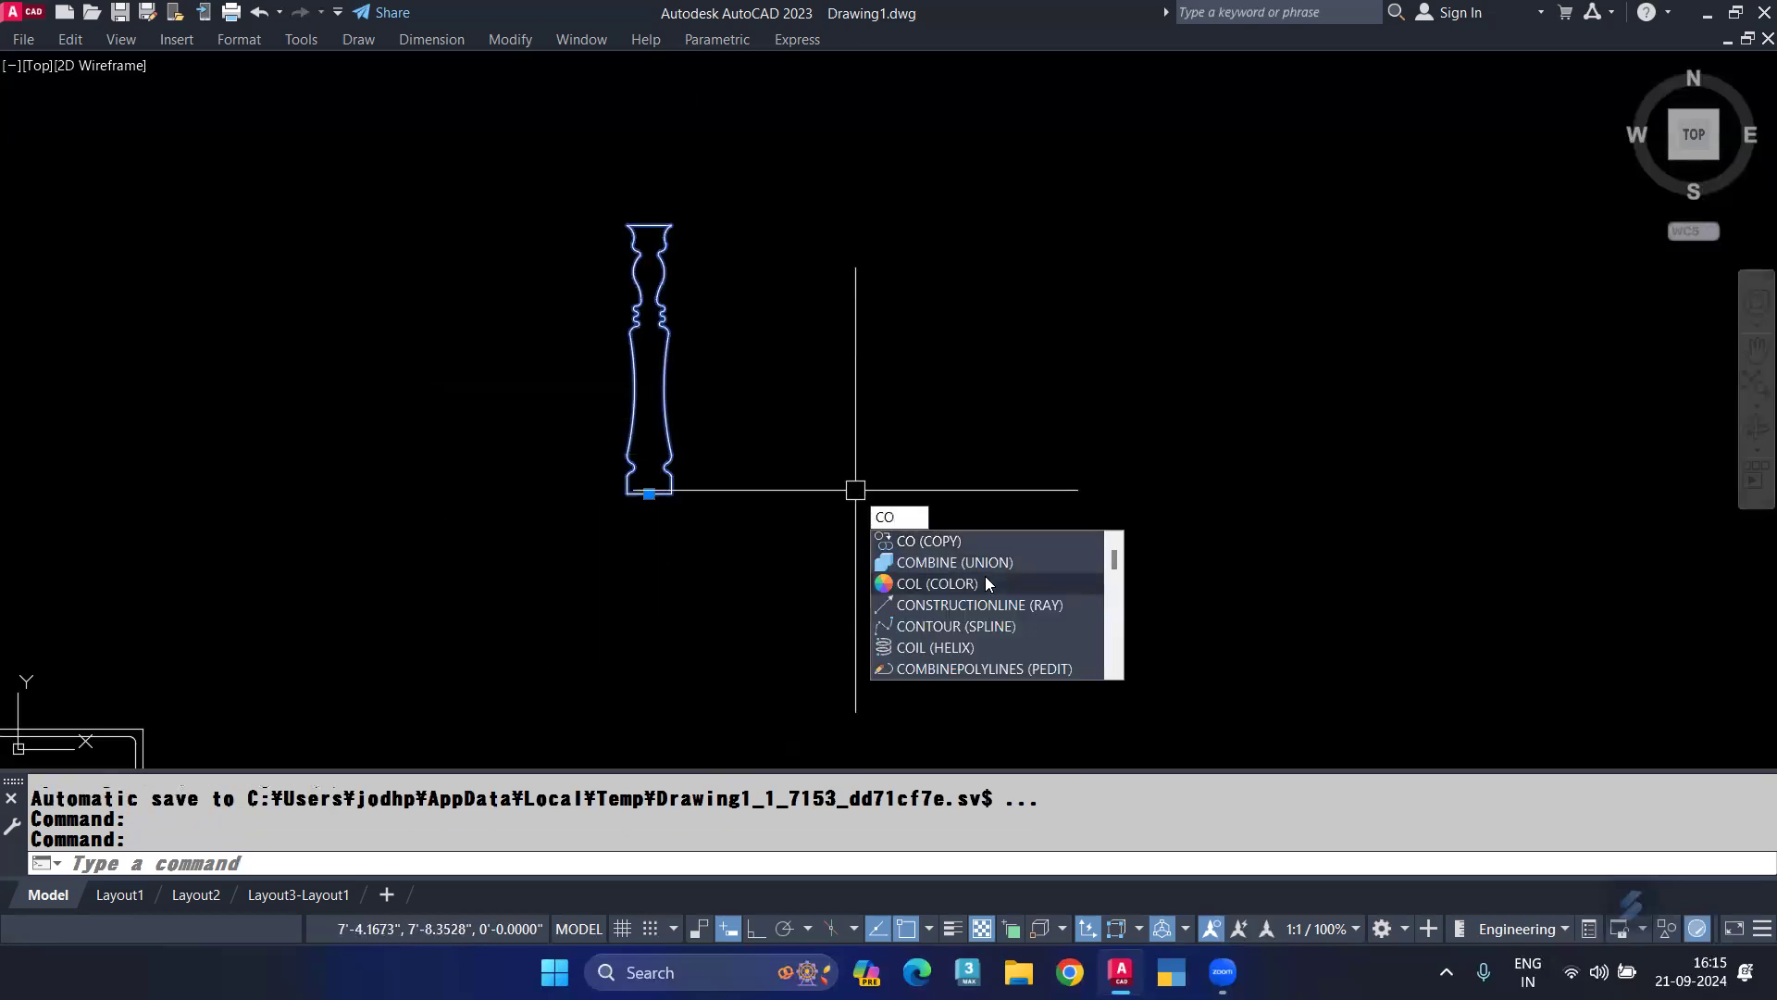
{"action": "key", "text": "Return"}
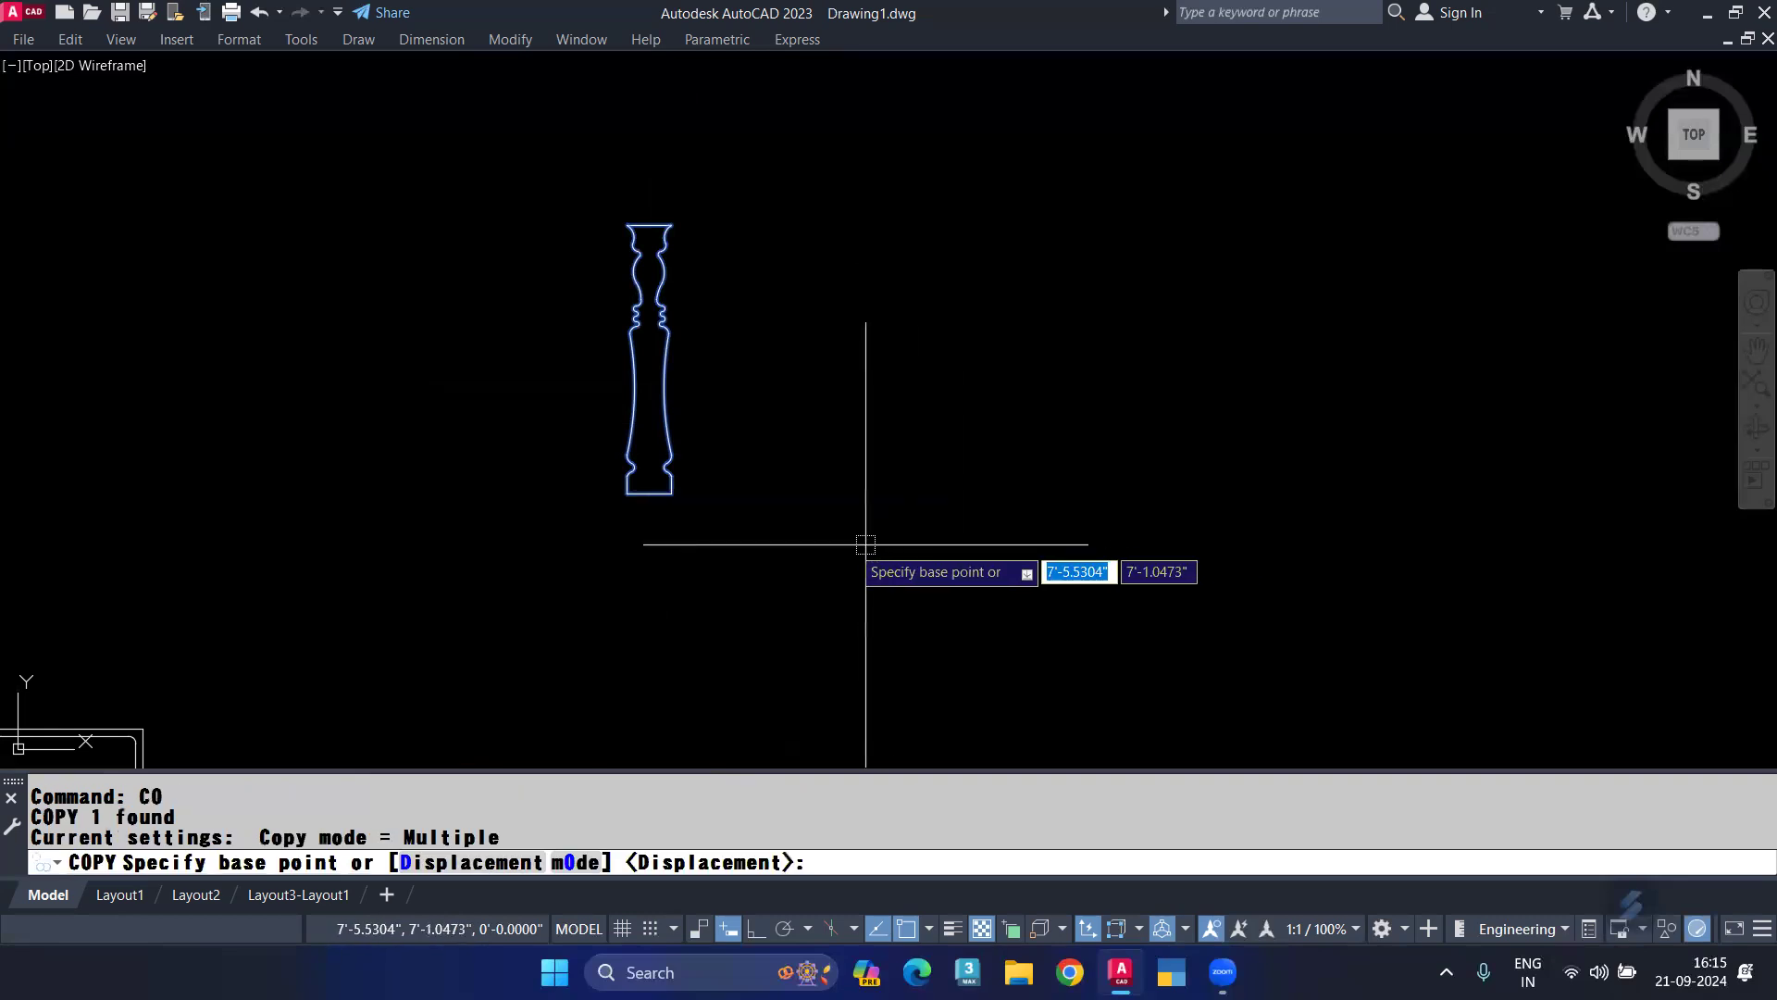
{"action": "left_click", "coordinate": [649, 494]}
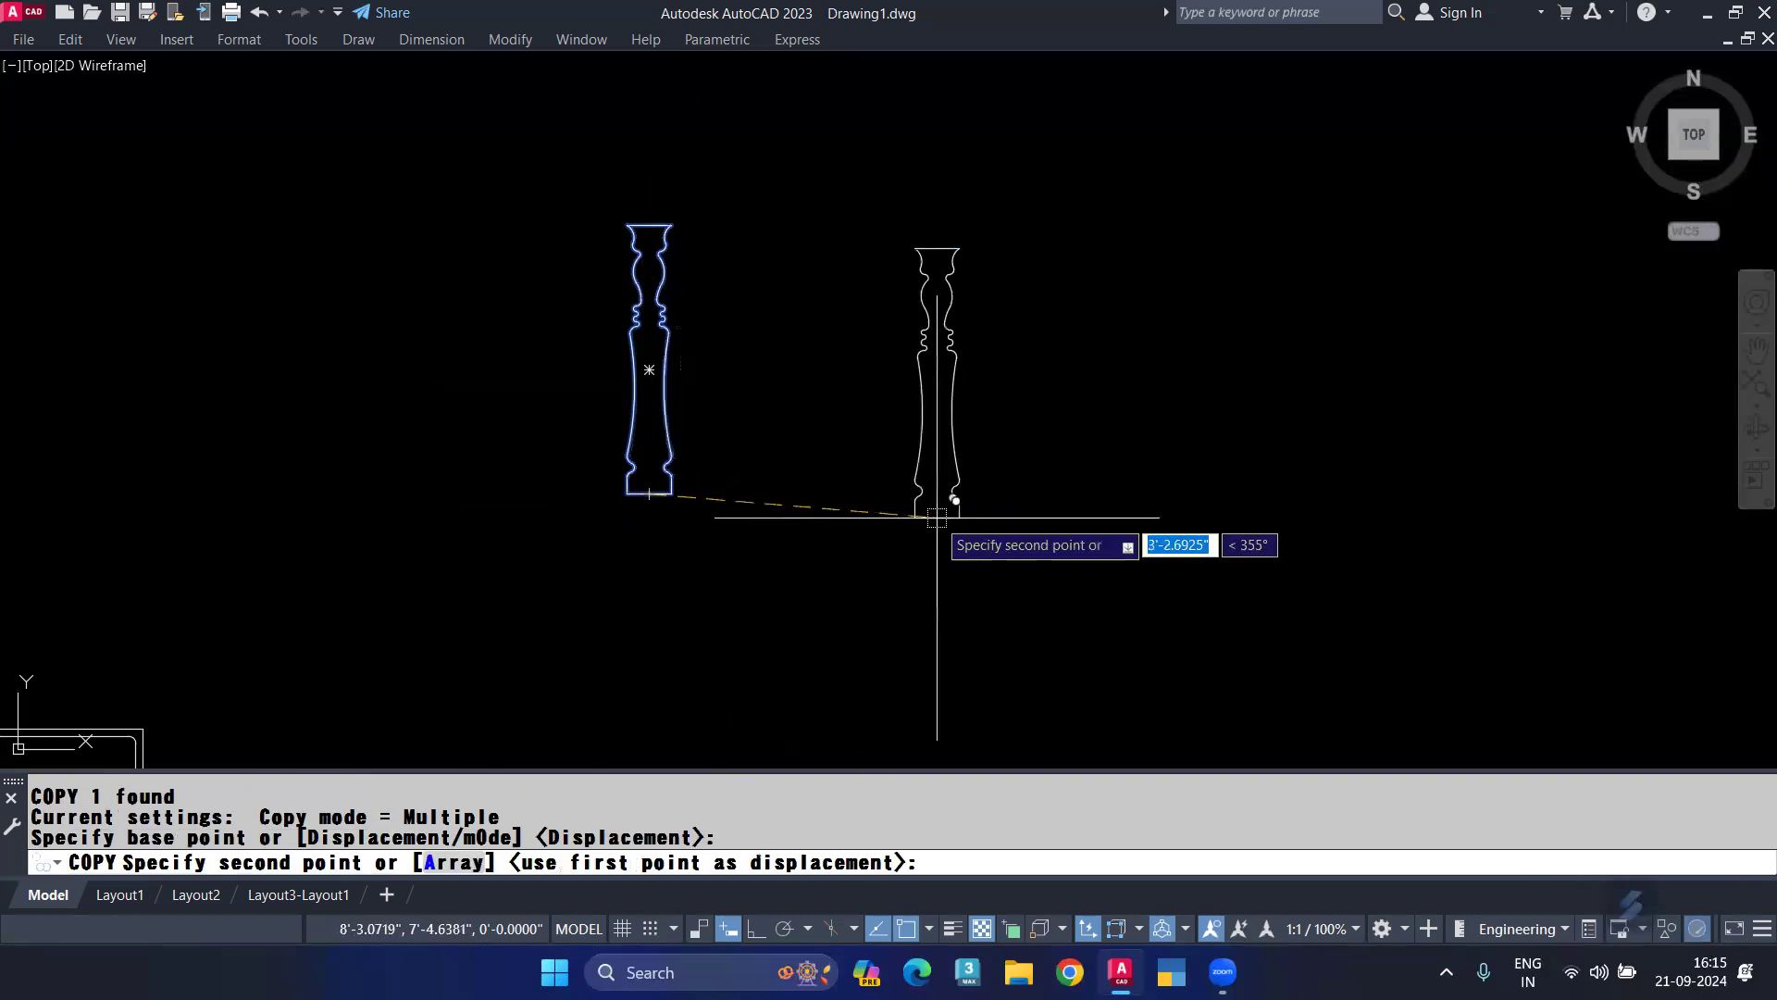
{"action": "type", "text": "a"}
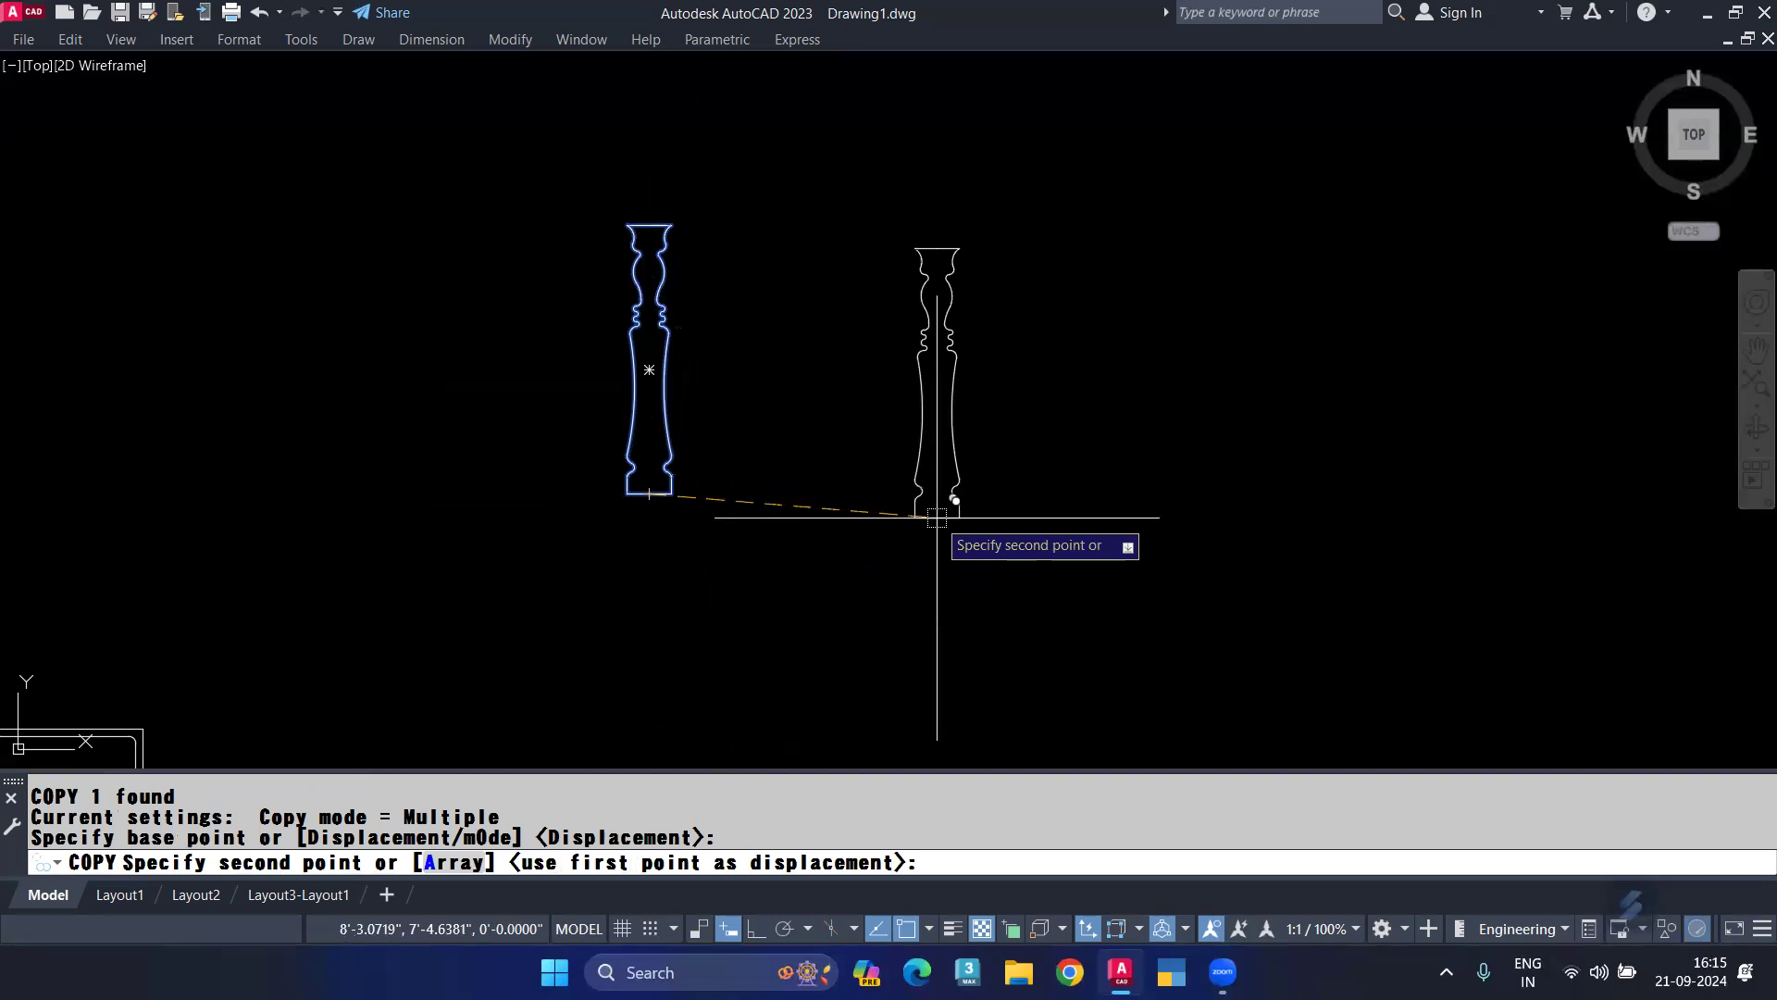
{"action": "key", "text": "Return"}
{"action": "type", "text": "10"}
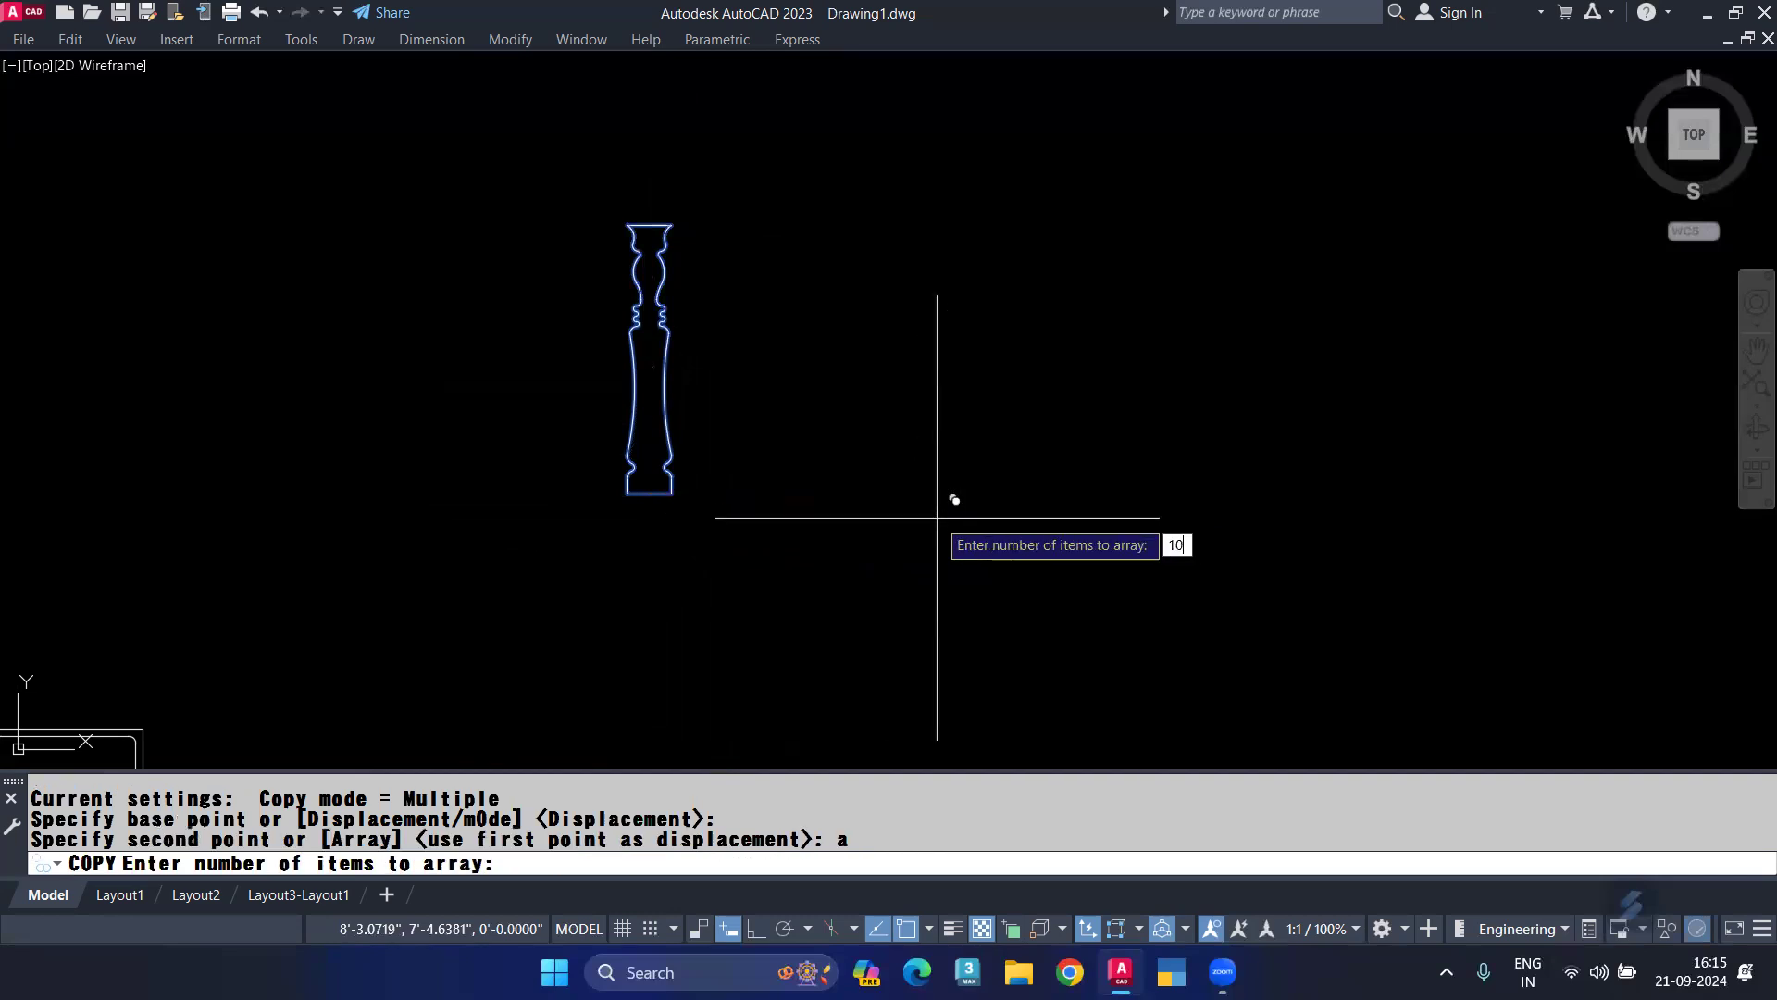
{"action": "key", "text": "Return"}
{"action": "key", "text": "F8"}
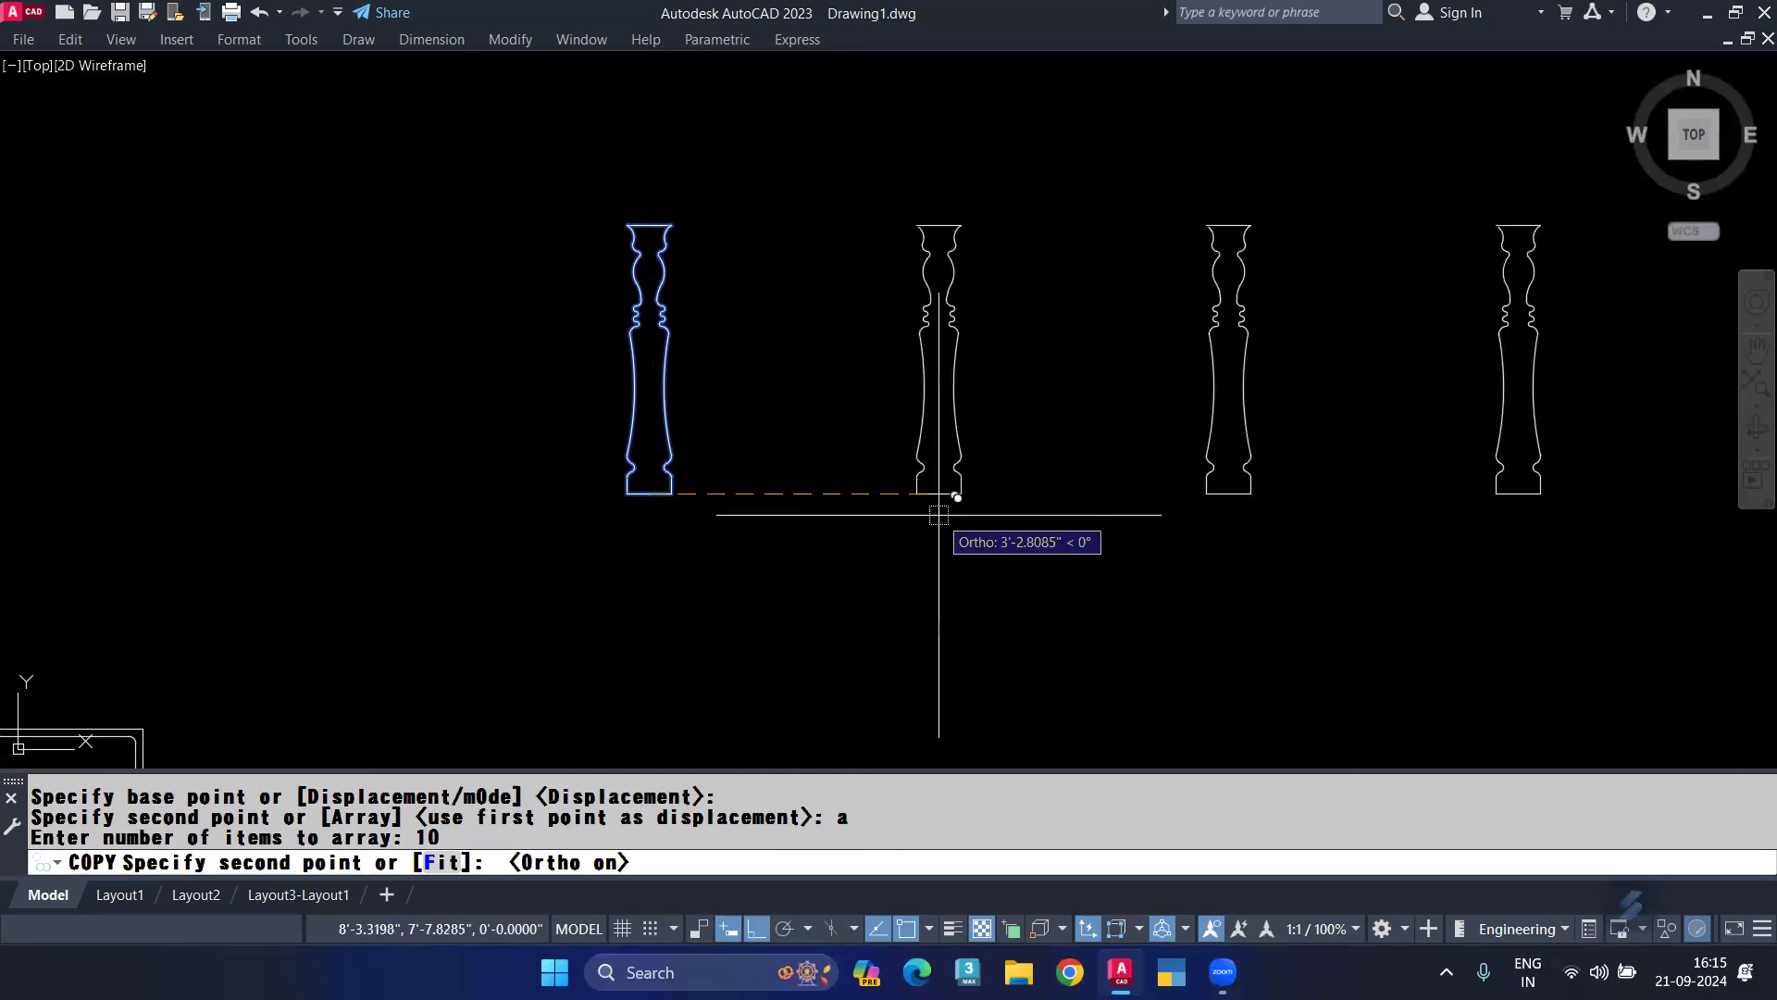
{"action": "type", "text": "5'"}
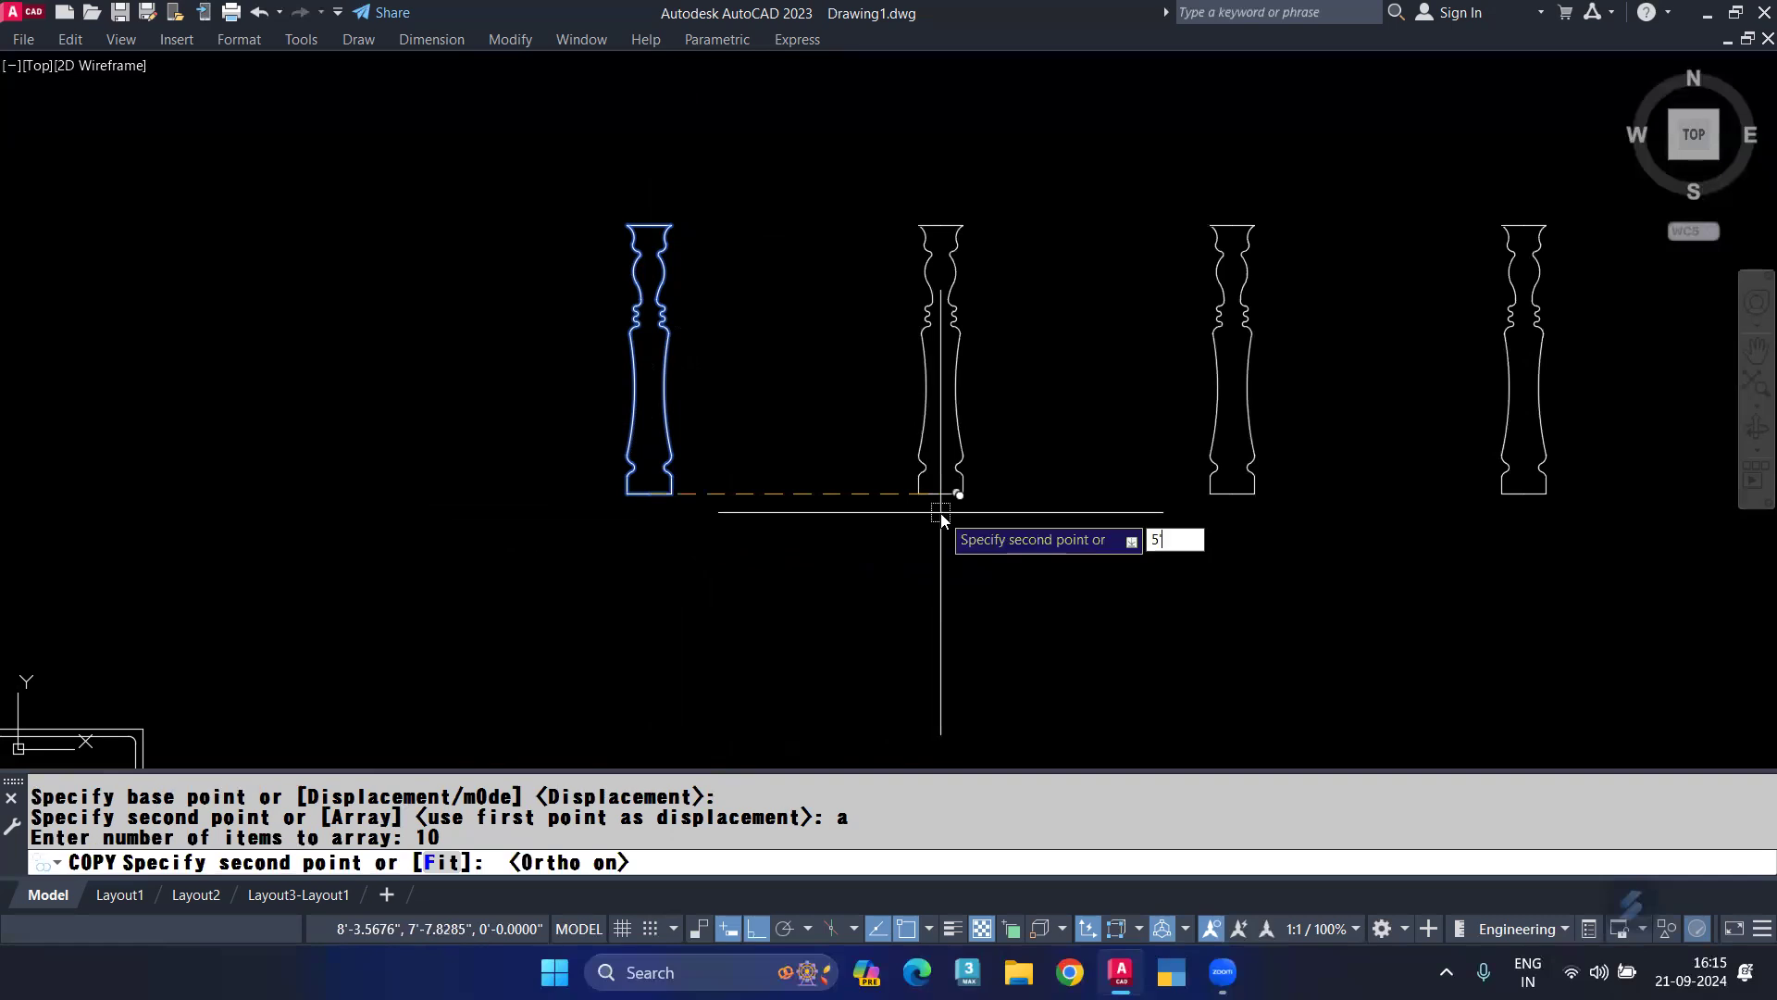
{"action": "key", "text": "Return"}
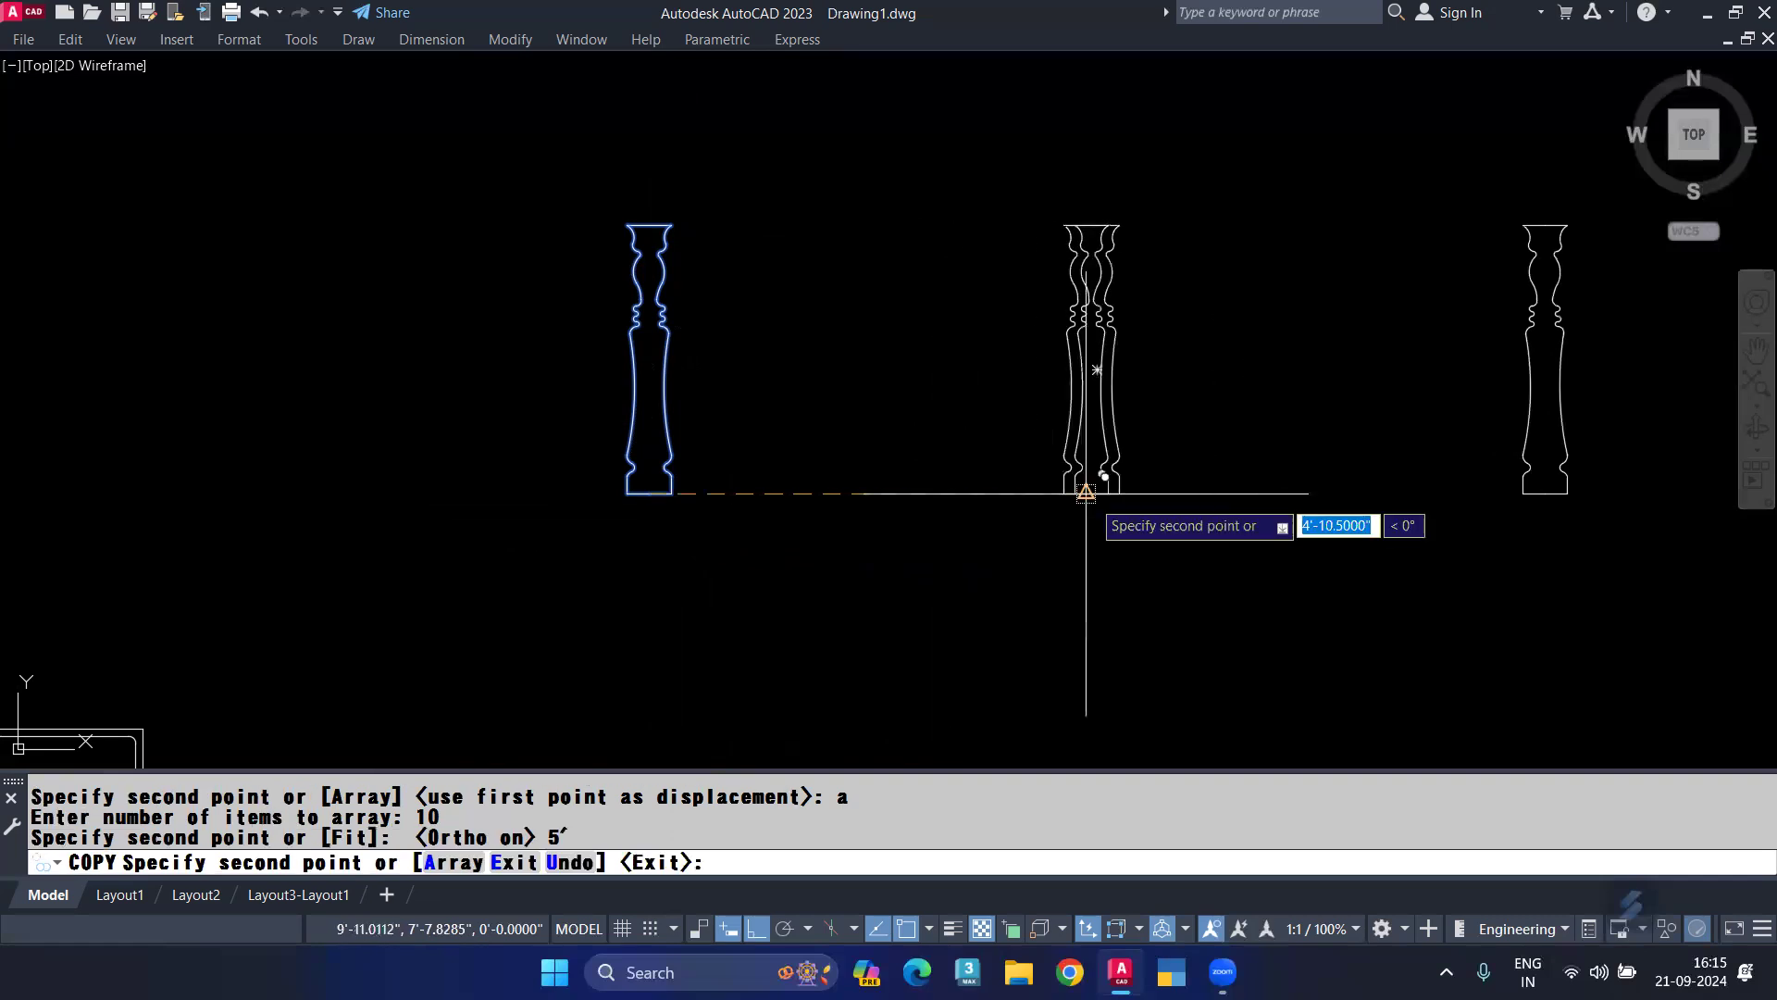
{"action": "key", "text": "Escape"}
{"action": "scroll", "coordinate": [1029, 477], "scroll_direction": "down", "scroll_amount": 4}
{"action": "middle_click_drag", "start_coordinate": [1029, 477], "coordinate": [549, 497]}
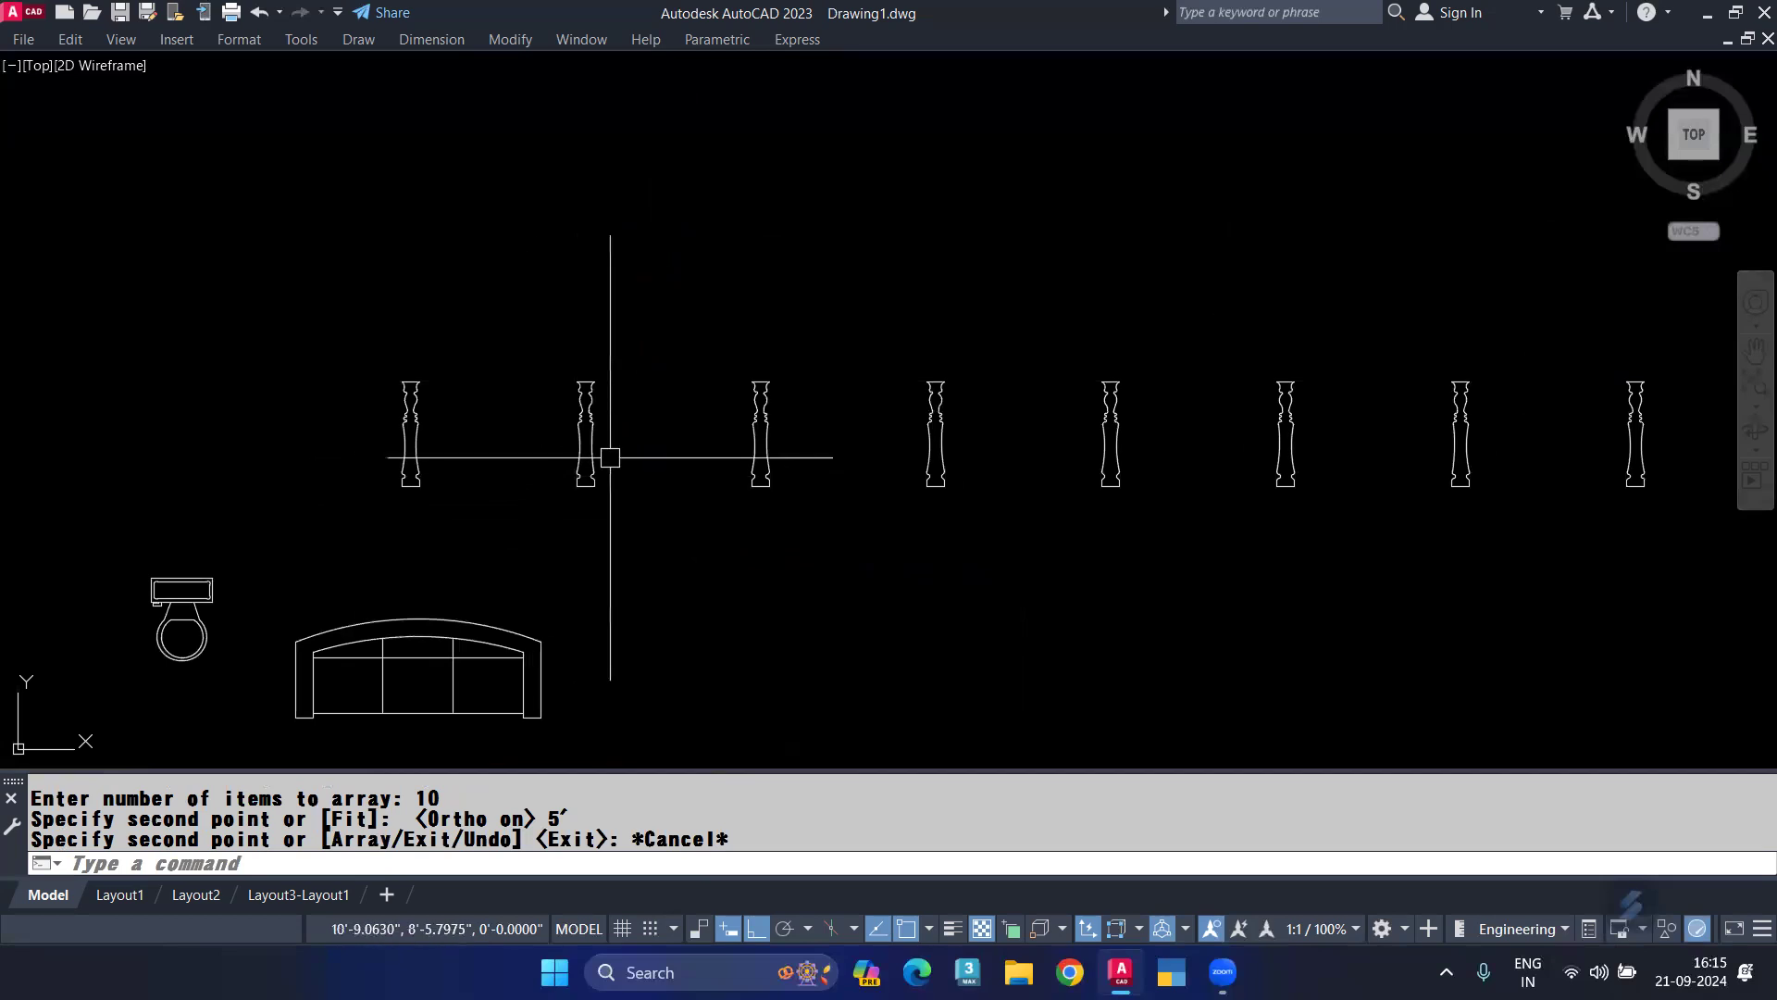
Open the piller block definition for editing in the Block Editor with BEDIT.
{"action": "middle_click_drag", "start_coordinate": [610, 456], "coordinate": [248, 425]}
{"action": "scroll", "coordinate": [441, 370], "scroll_direction": "down", "scroll_amount": 4}
{"action": "scroll", "coordinate": [222, 382], "scroll_direction": "up", "scroll_amount": 4}
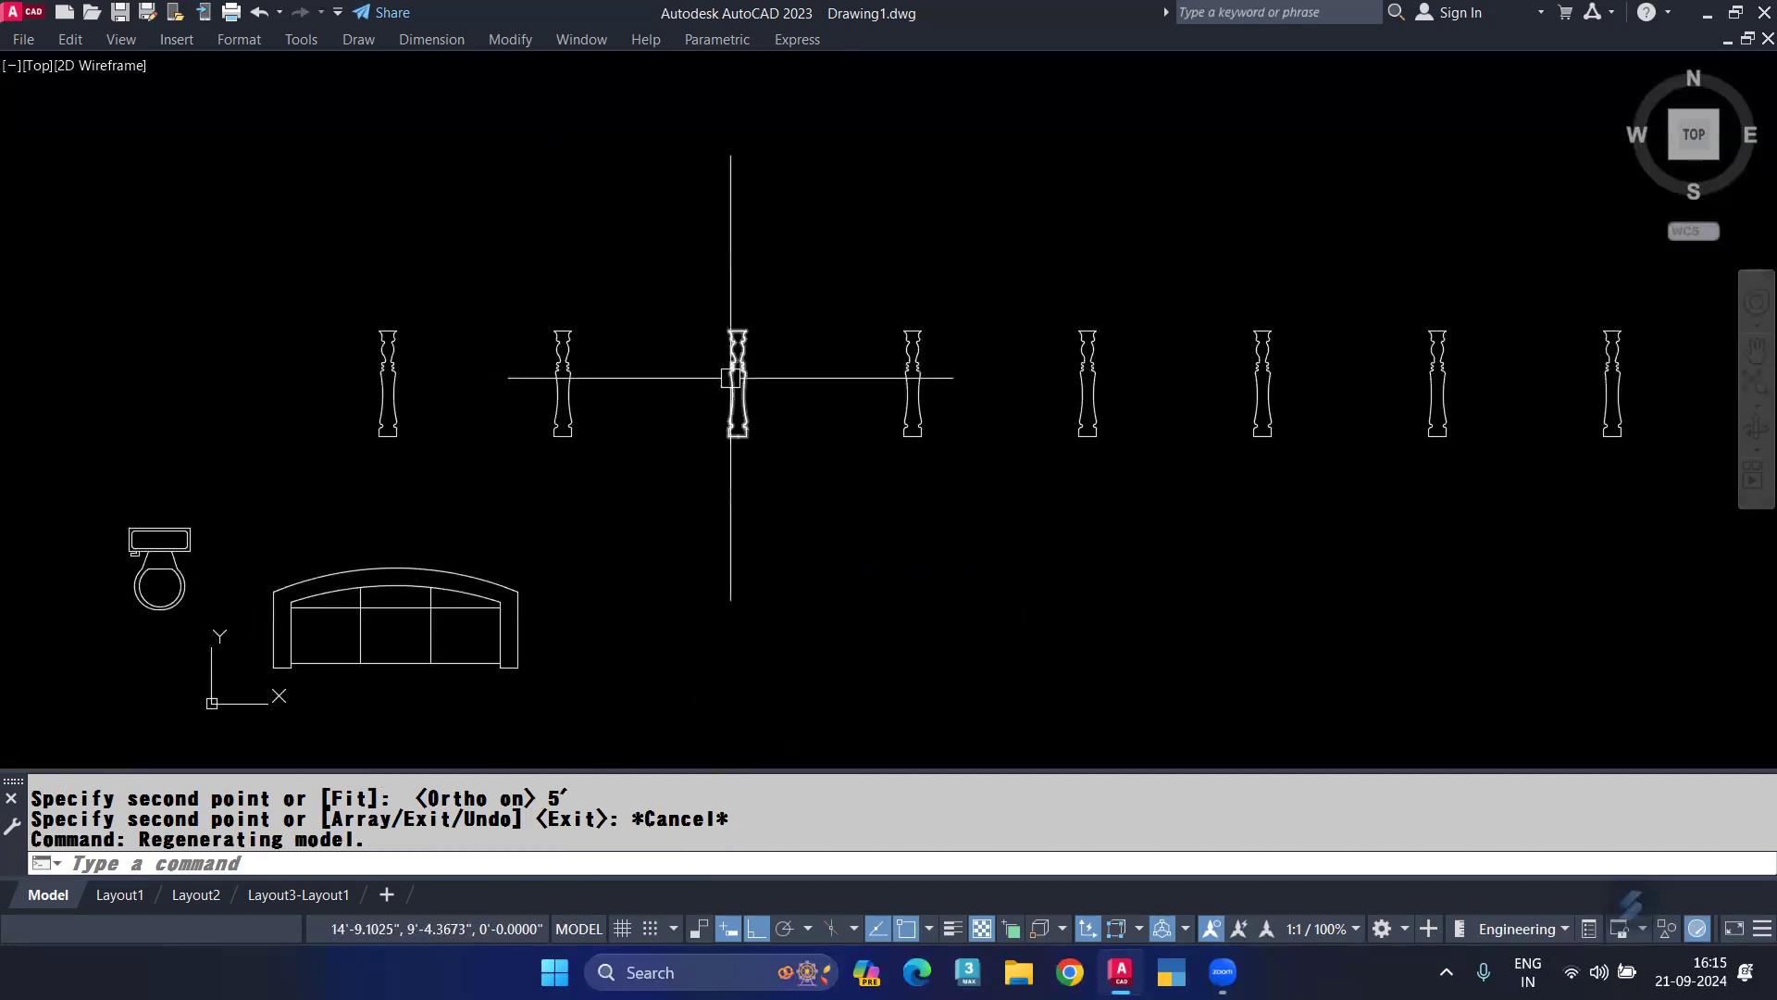
{"action": "scroll", "coordinate": [736, 370], "scroll_direction": "up", "scroll_amount": 4}
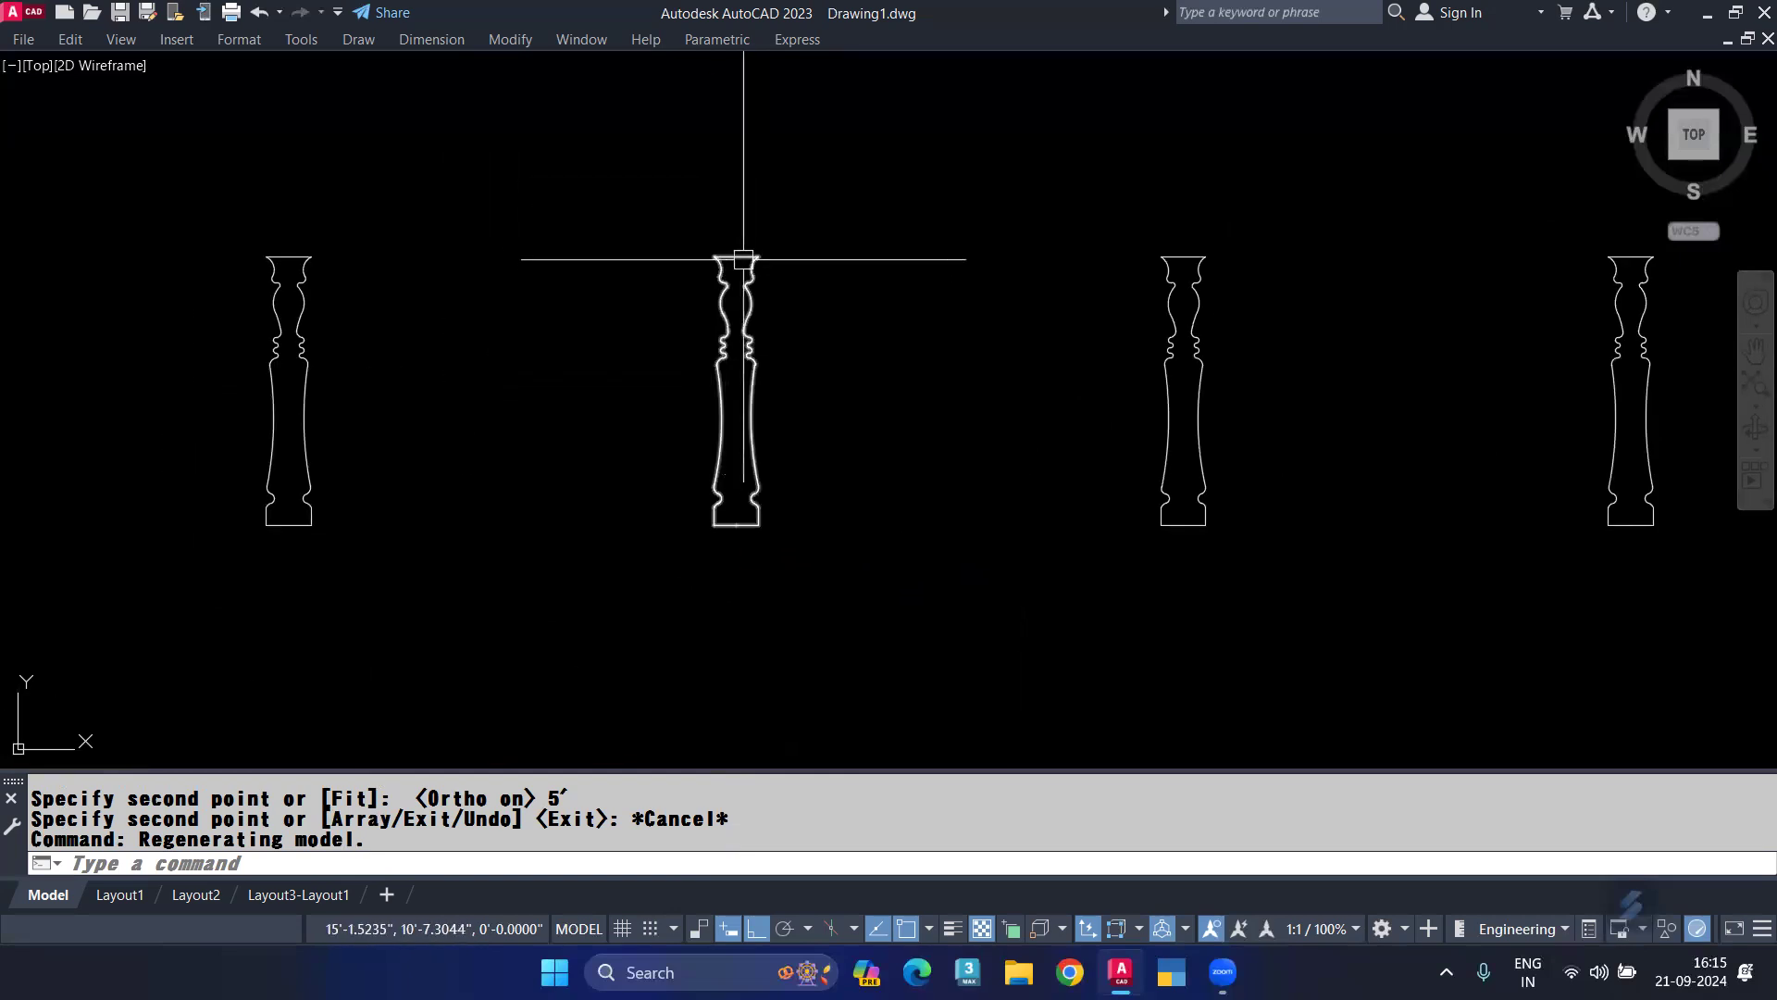
{"action": "type", "text": "BE"}
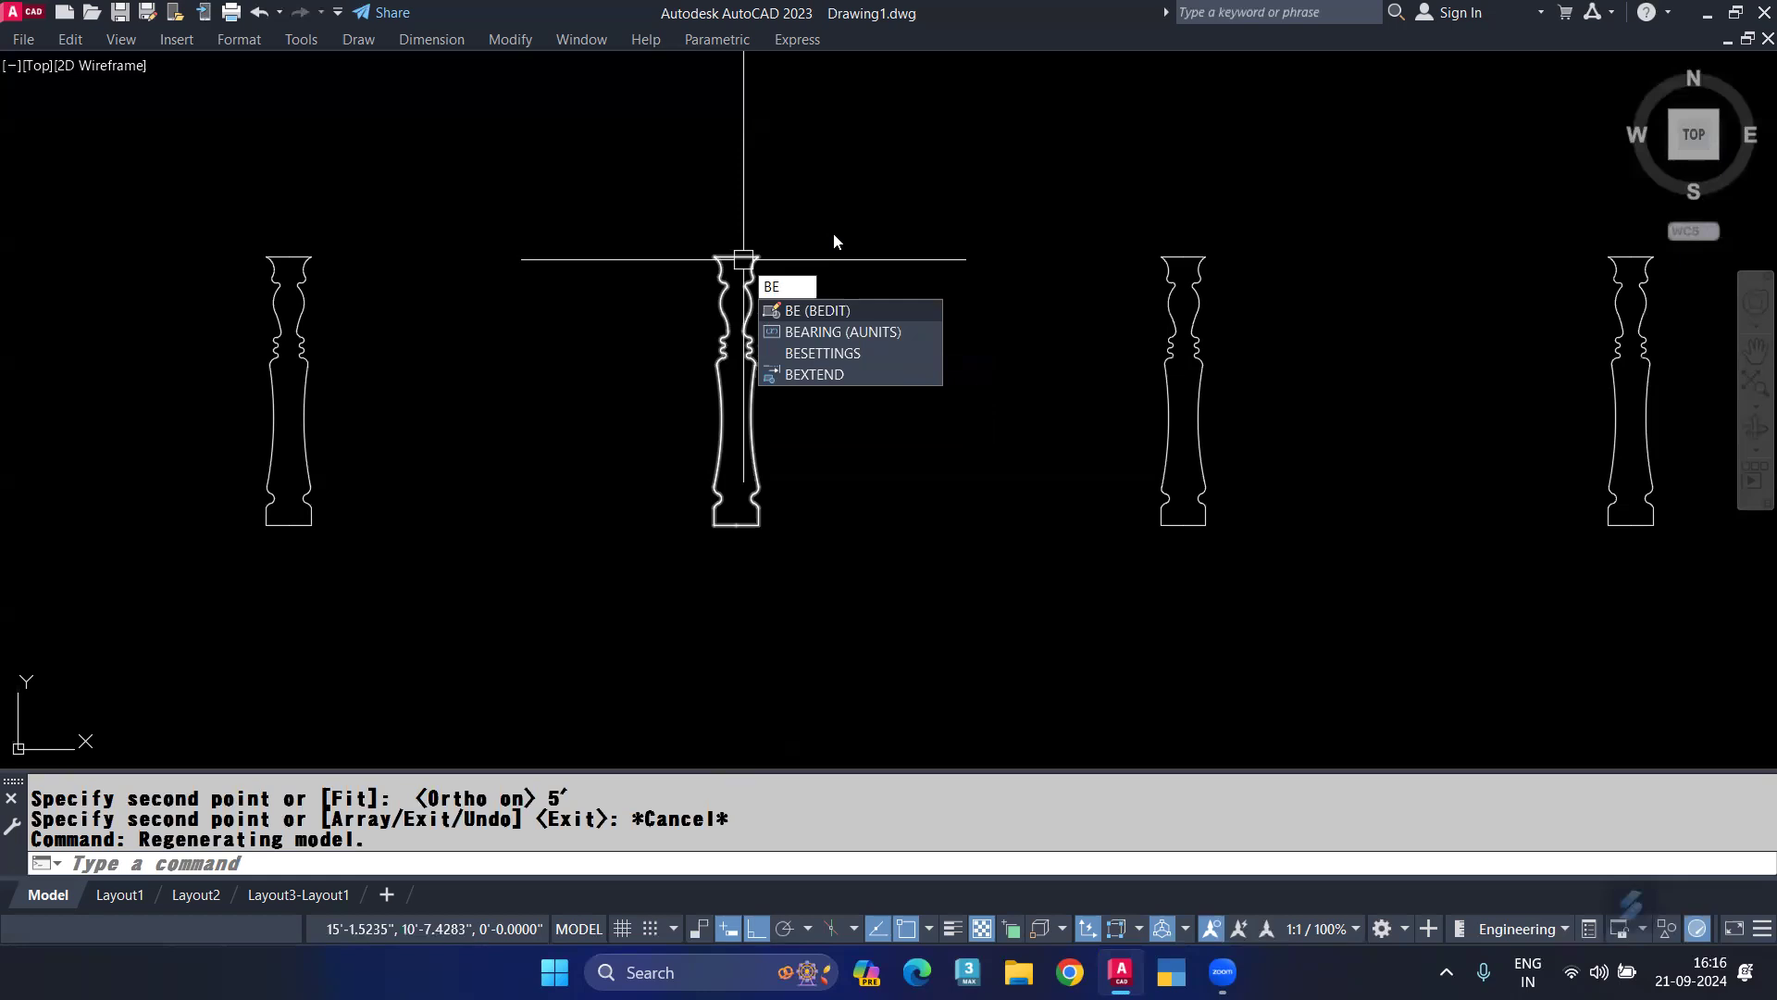
{"action": "left_click", "coordinate": [844, 309]}
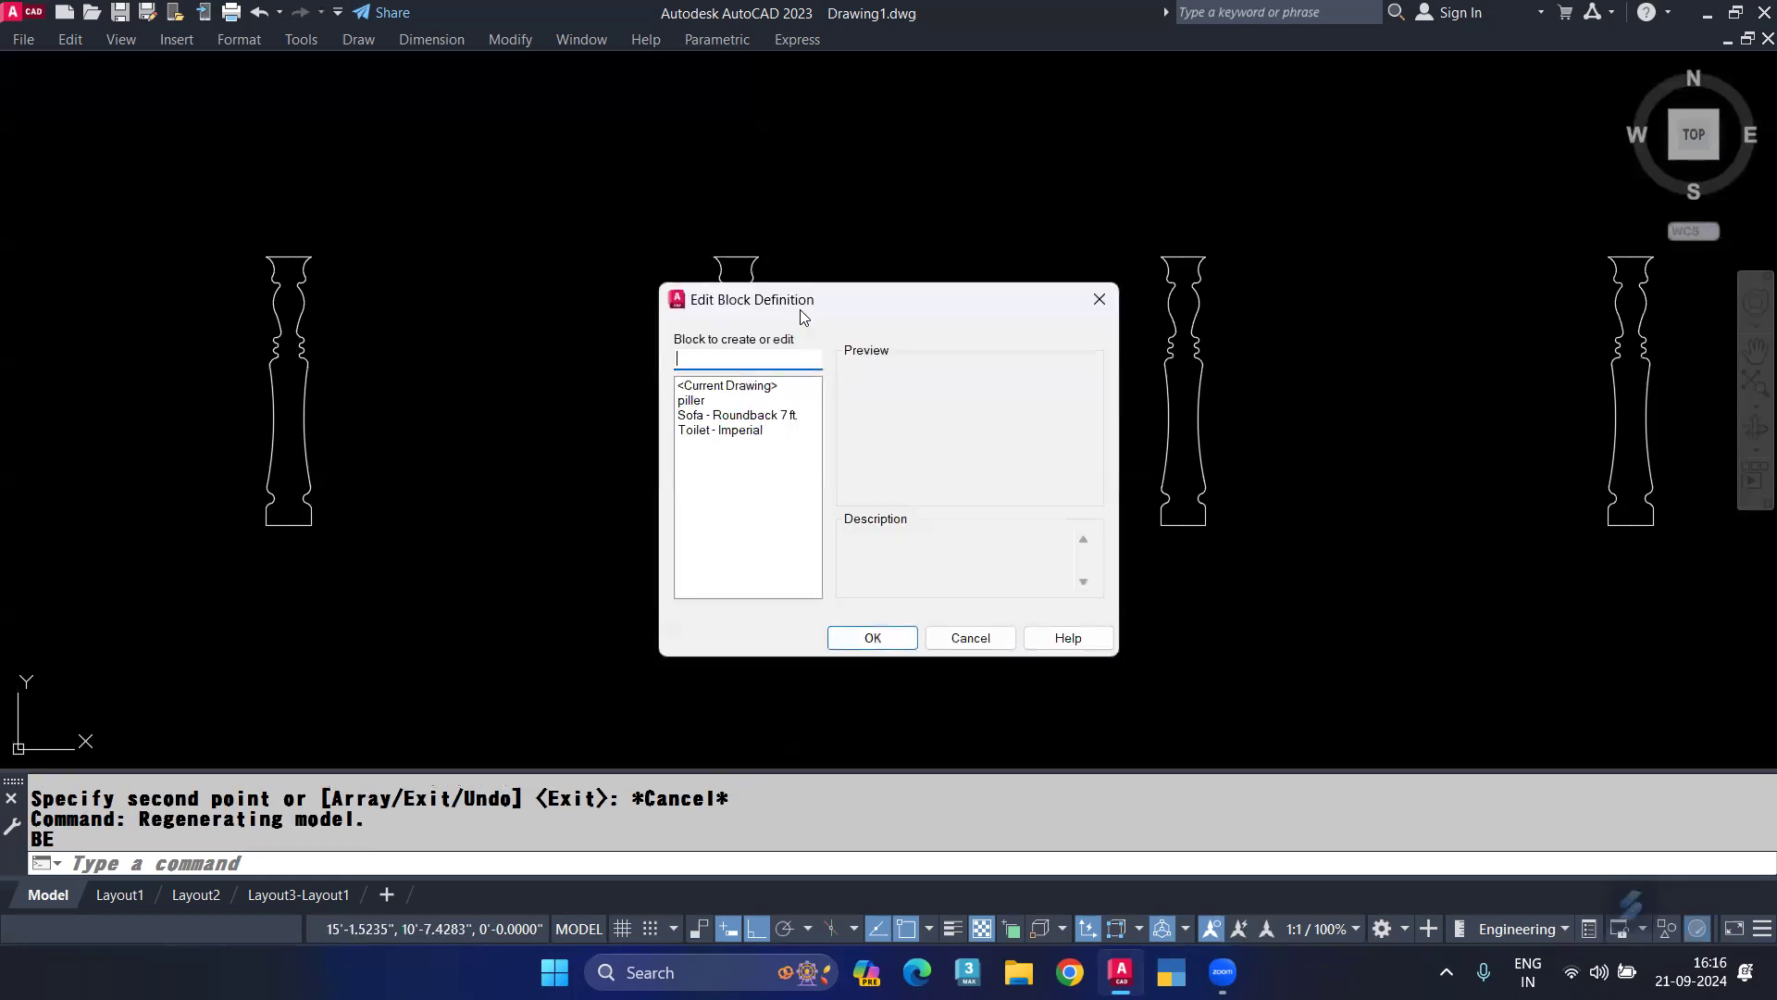
{"action": "left_click", "coordinate": [701, 401]}
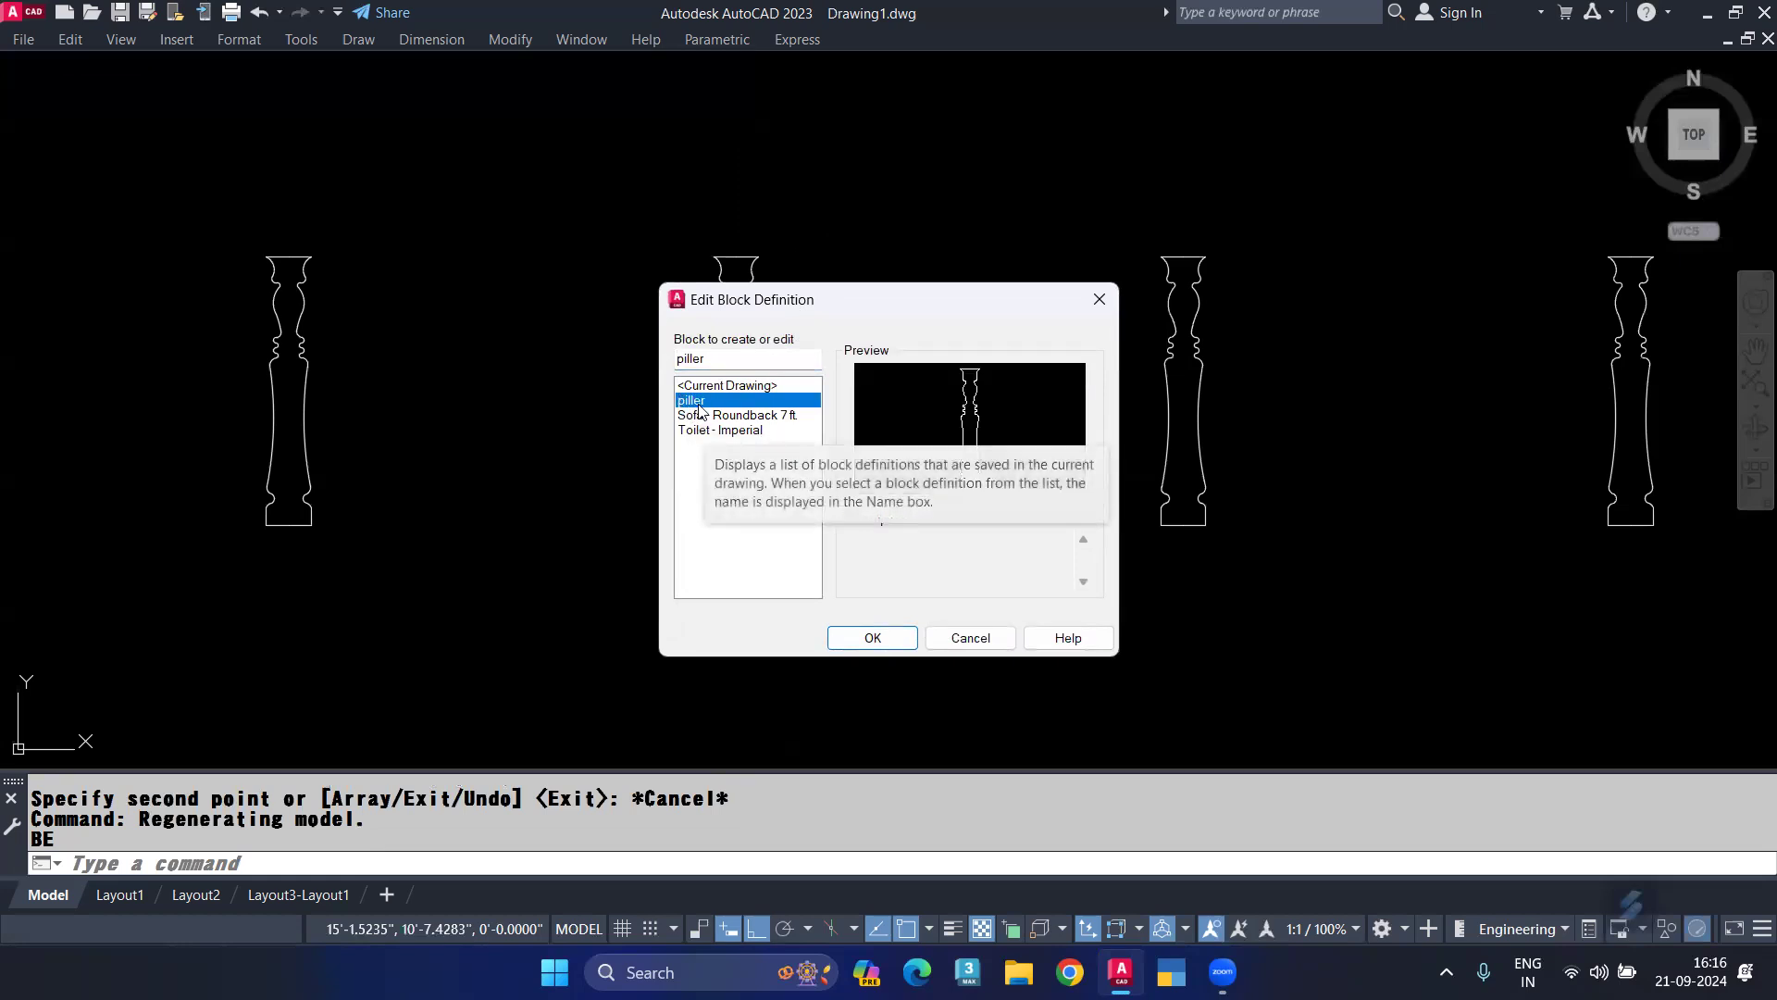
{"action": "left_click", "coordinate": [893, 648]}
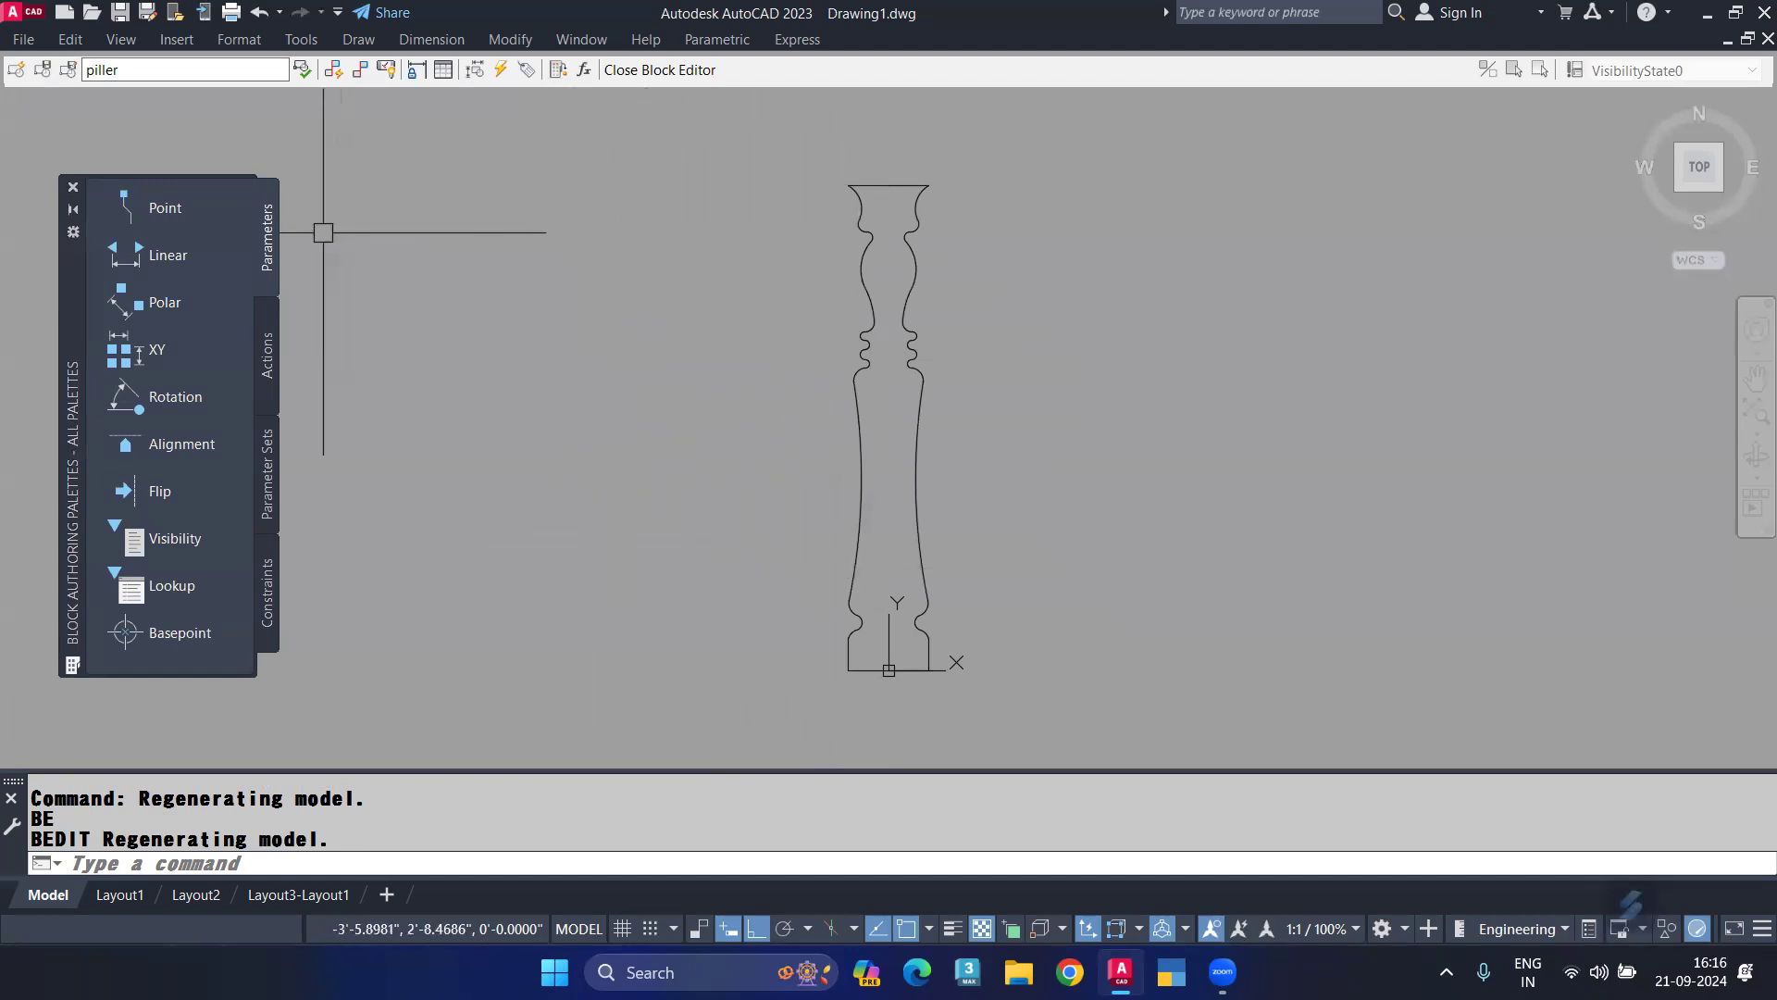
Try a linear parameter across the baluster's top edge with its label above, and delete the parameter again.
{"action": "left_click", "coordinate": [158, 261]}
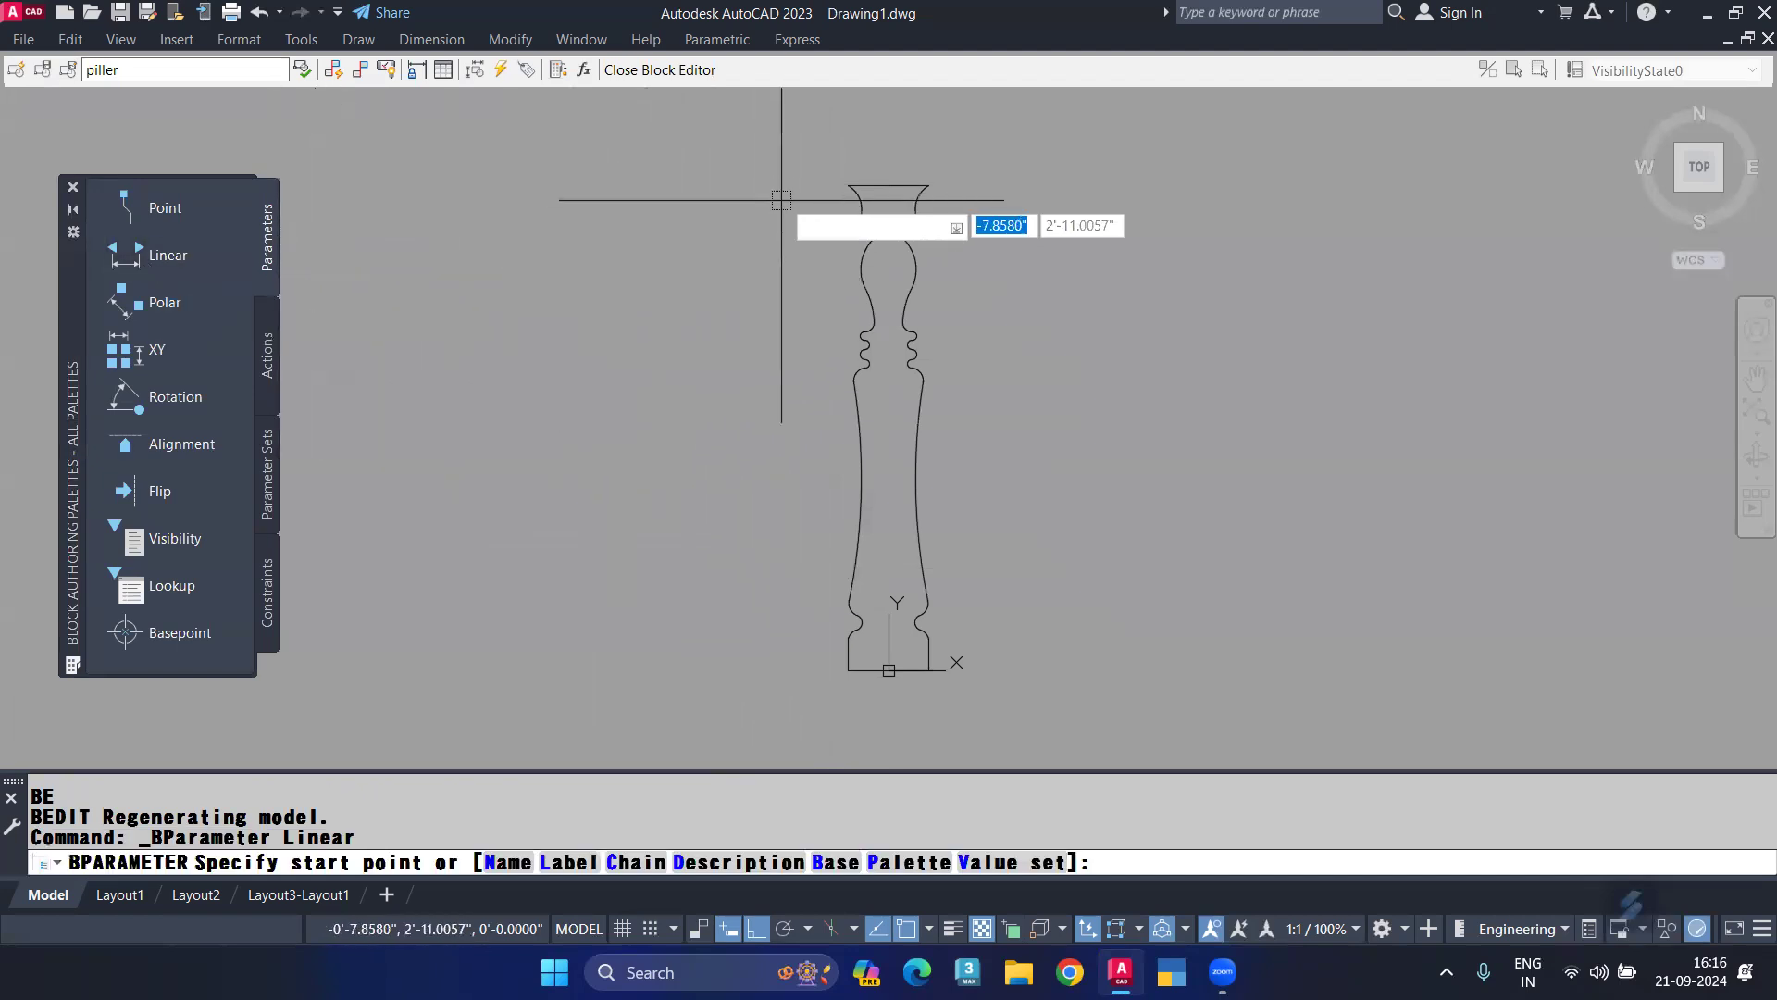
{"action": "left_click", "coordinate": [846, 187]}
{"action": "scroll", "coordinate": [939, 180], "scroll_direction": "up", "scroll_amount": 3}
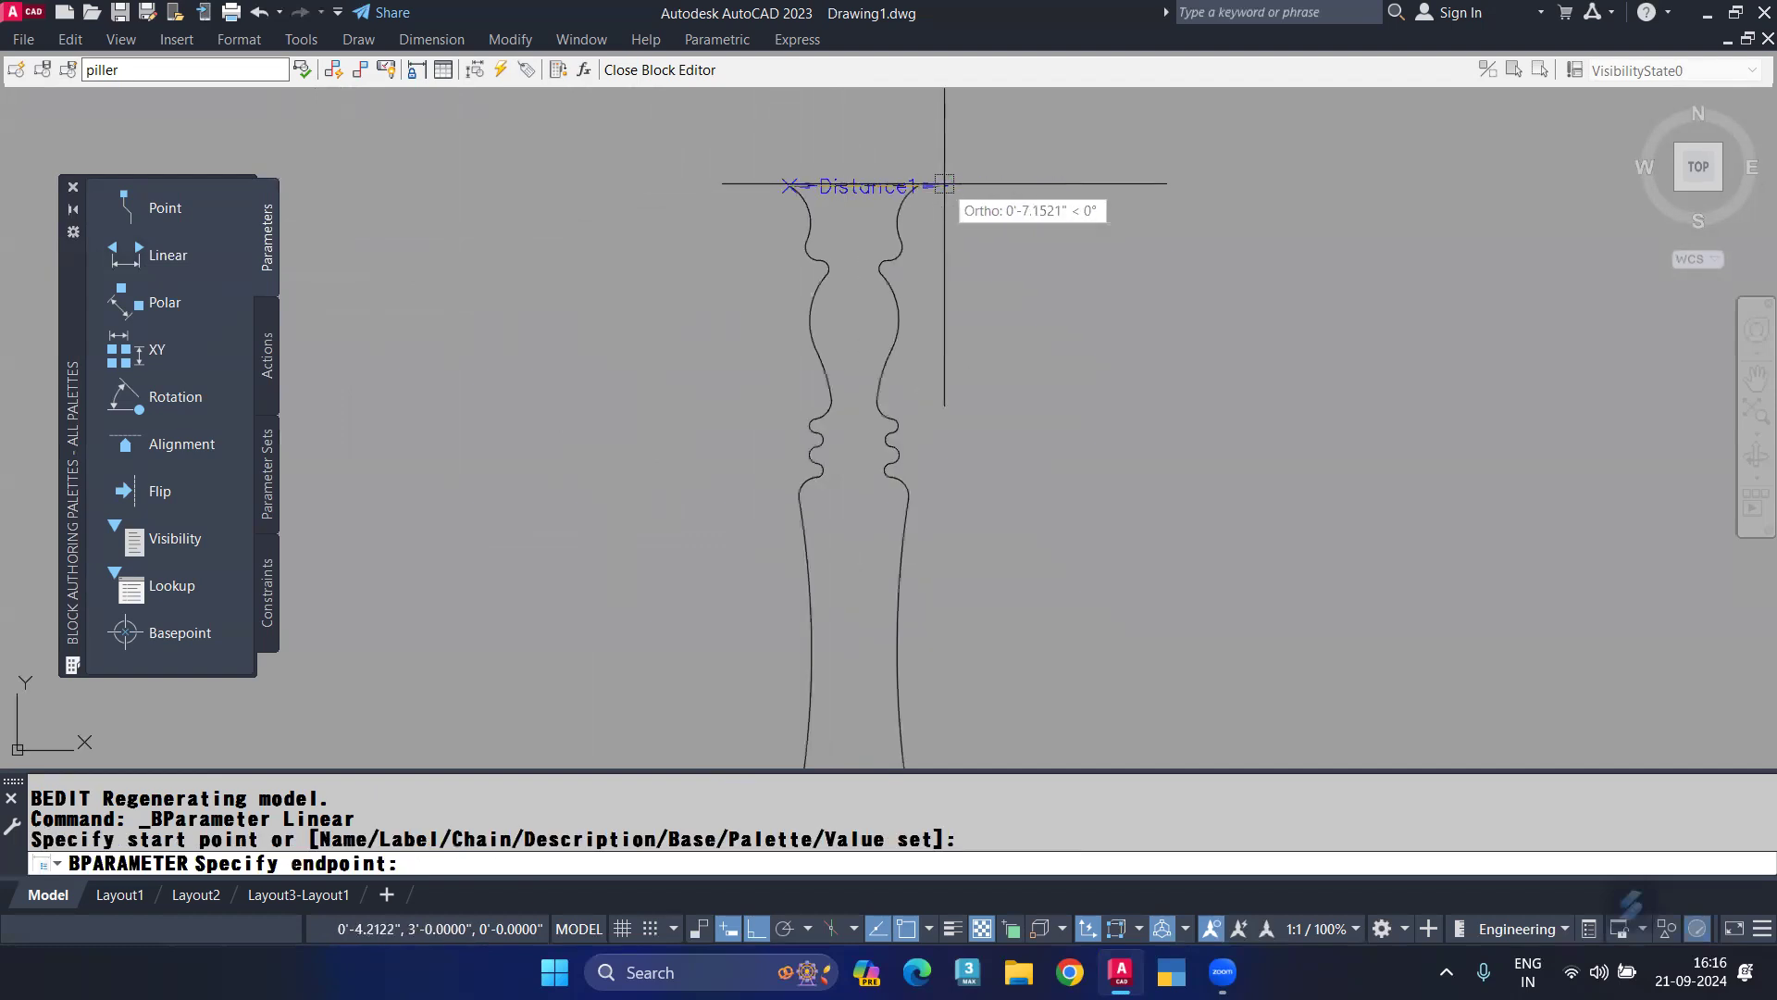
{"action": "left_click", "coordinate": [919, 185]}
{"action": "scroll", "coordinate": [919, 151], "scroll_direction": "up", "scroll_amount": 2}
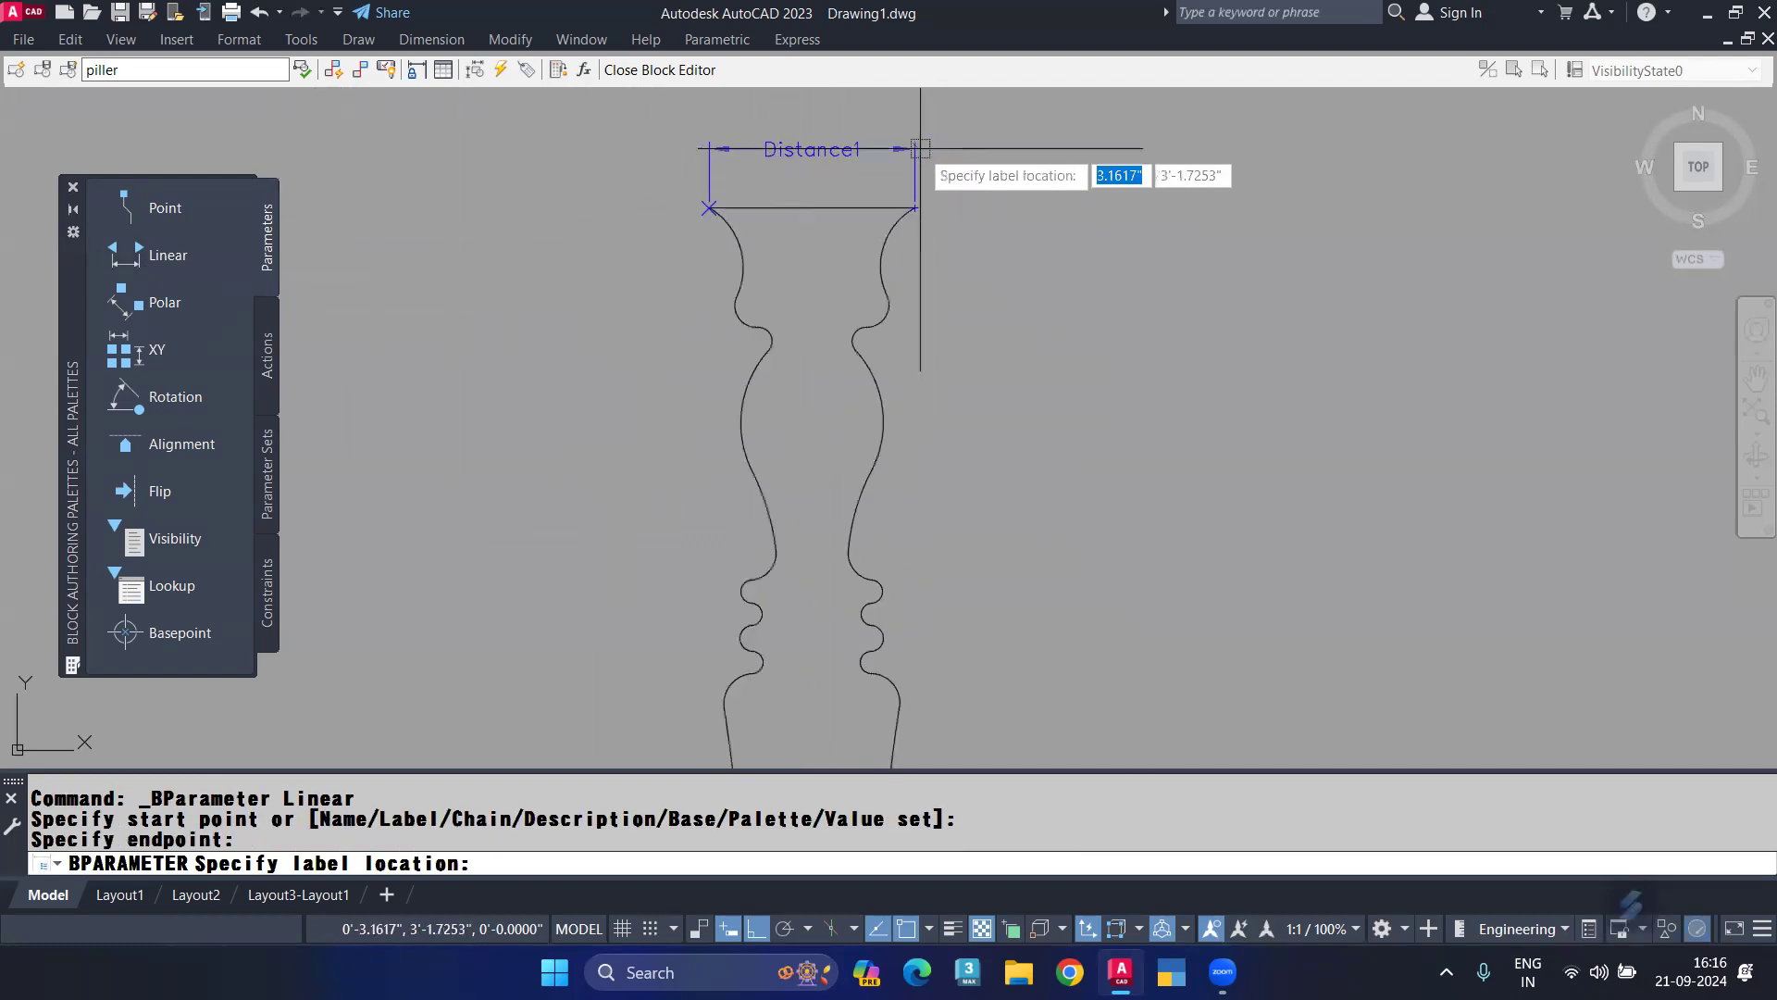
{"action": "left_click", "coordinate": [921, 150]}
{"action": "scroll", "coordinate": [799, 149], "scroll_direction": "up", "scroll_amount": 4}
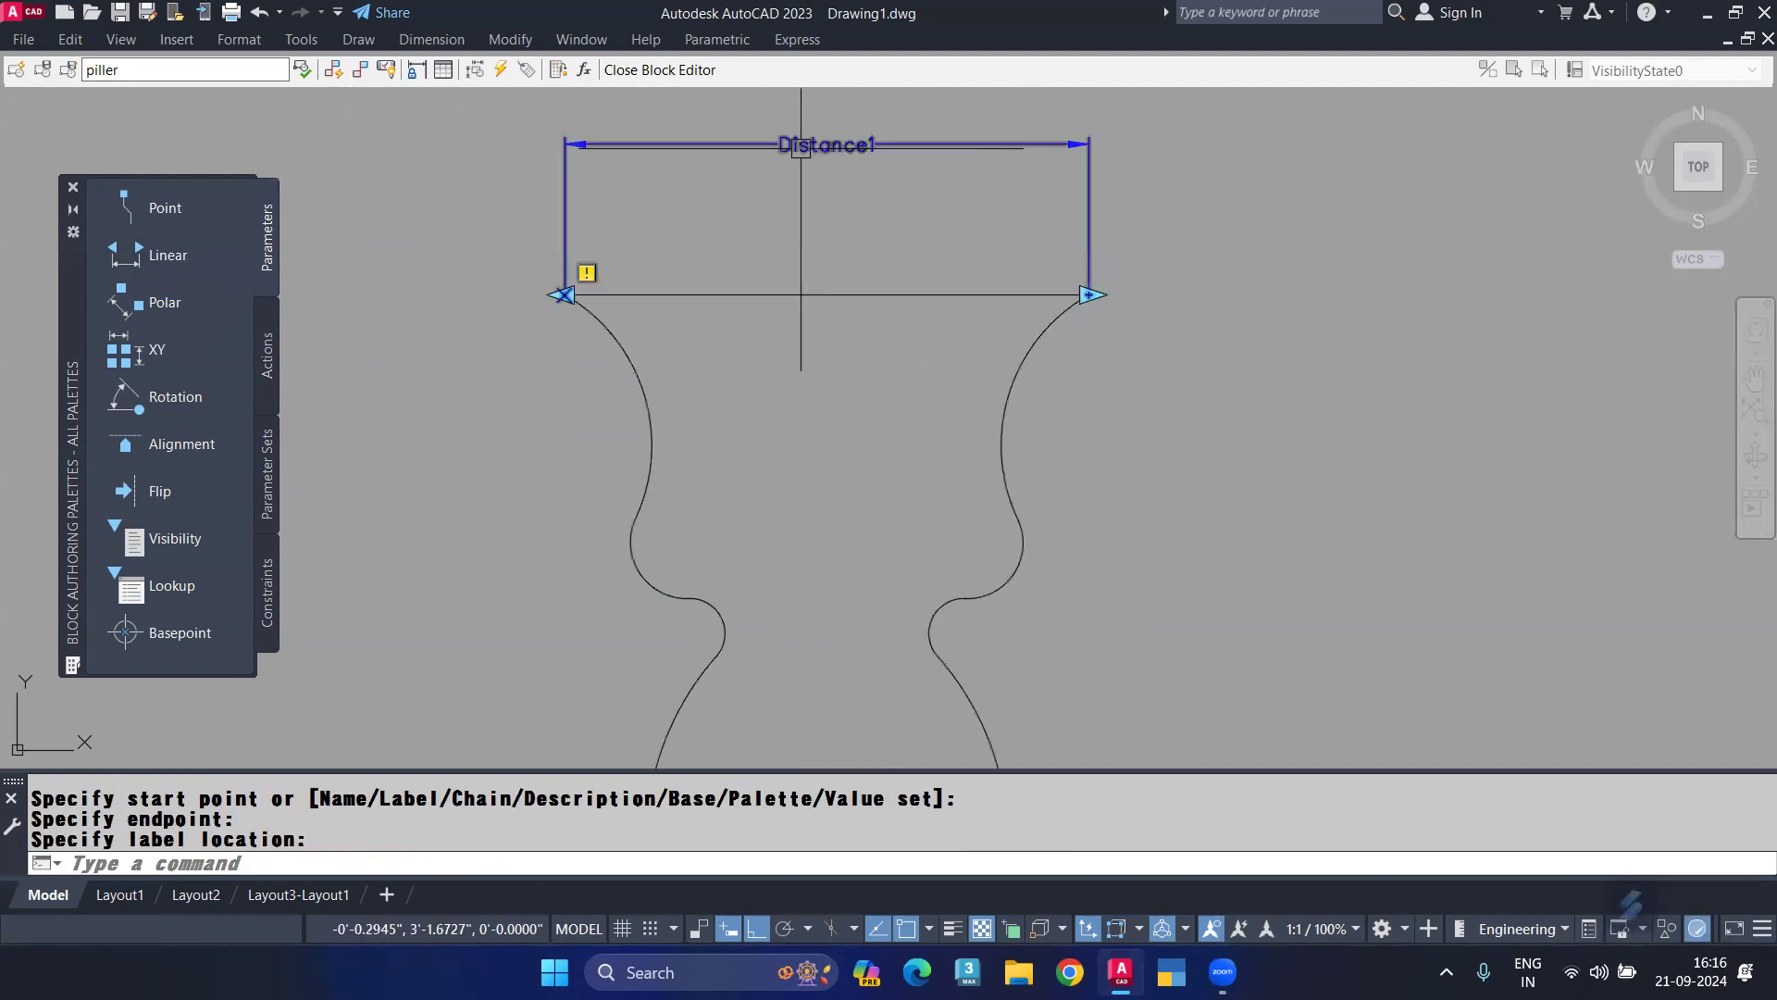
{"action": "left_click", "coordinate": [824, 145]}
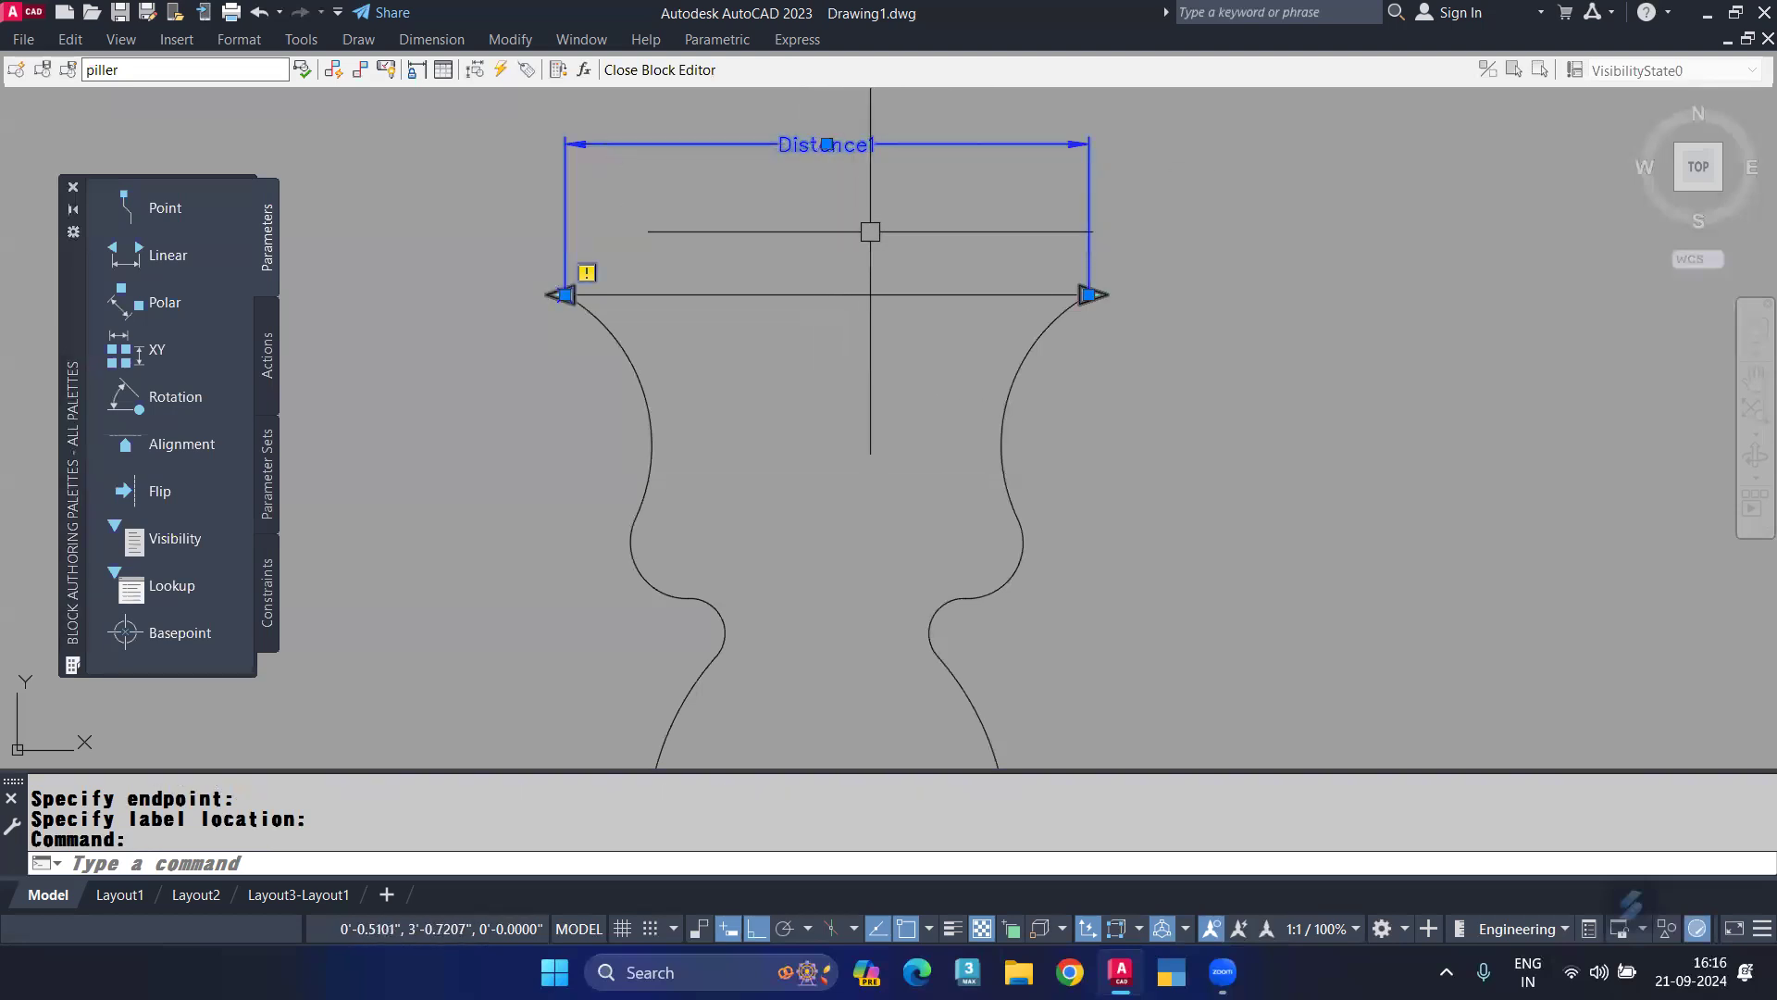
{"action": "key", "text": "Delete"}
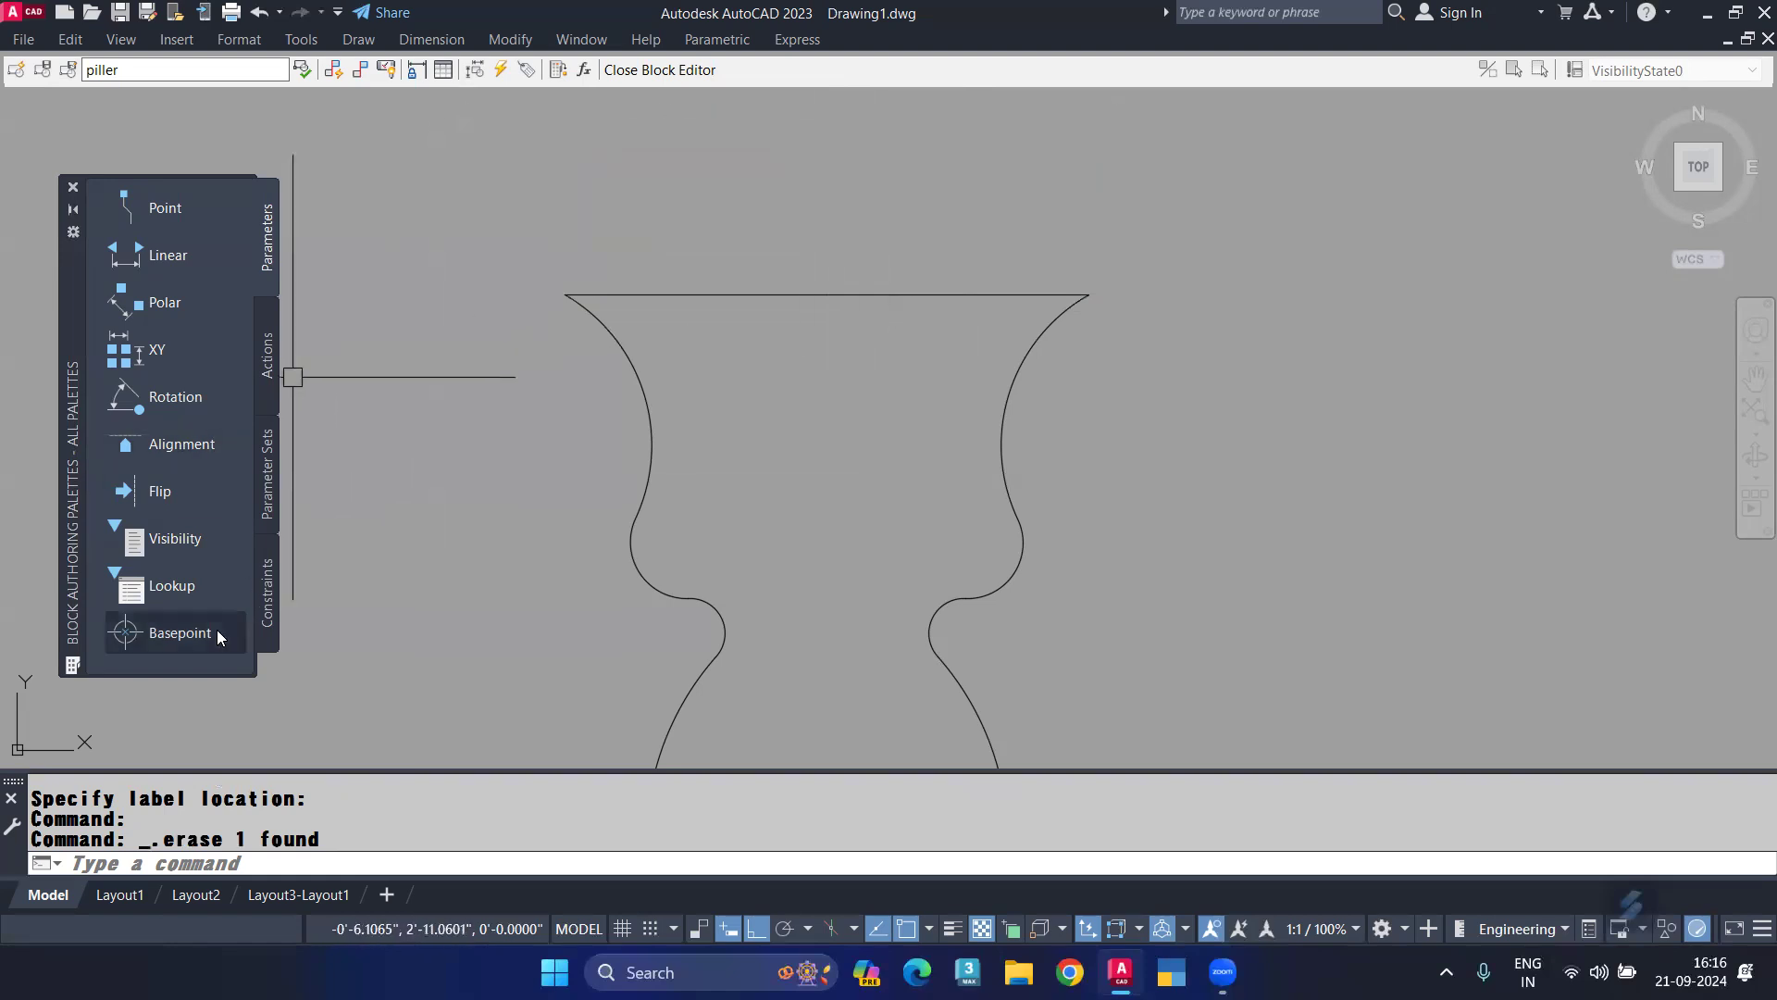
{"action": "left_click", "coordinate": [264, 361]}
{"action": "left_click", "coordinate": [267, 454]}
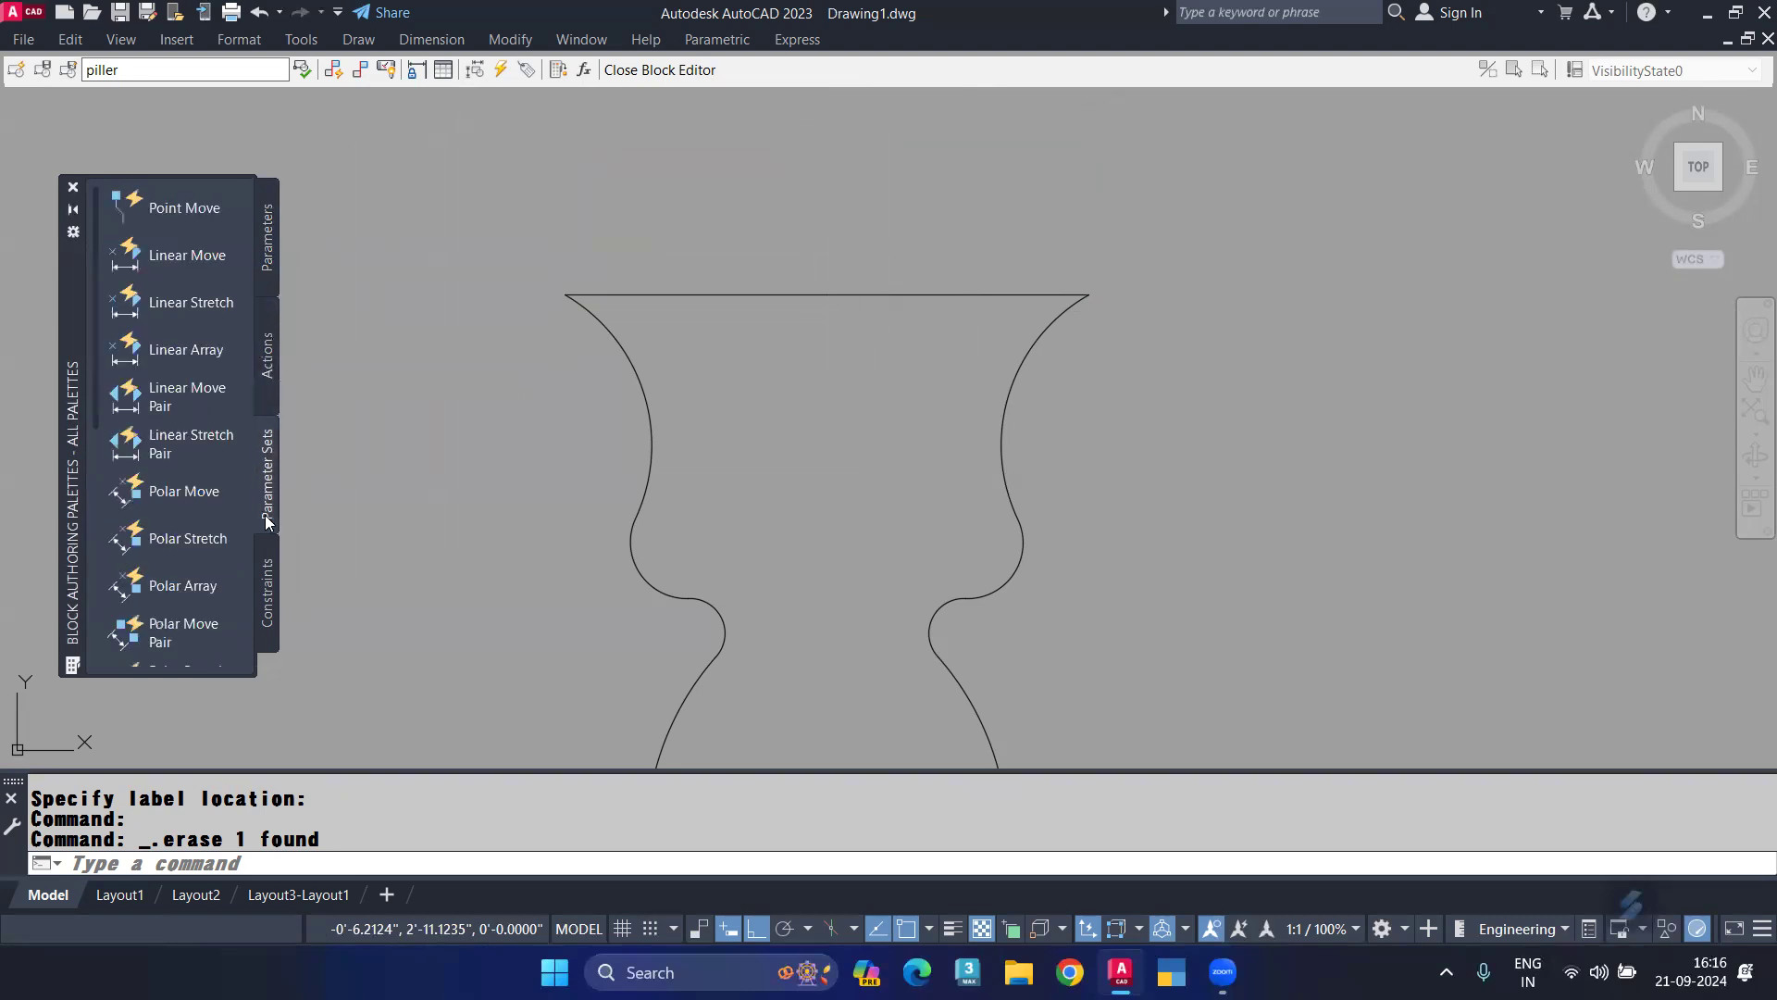
{"action": "left_click", "coordinate": [268, 597]}
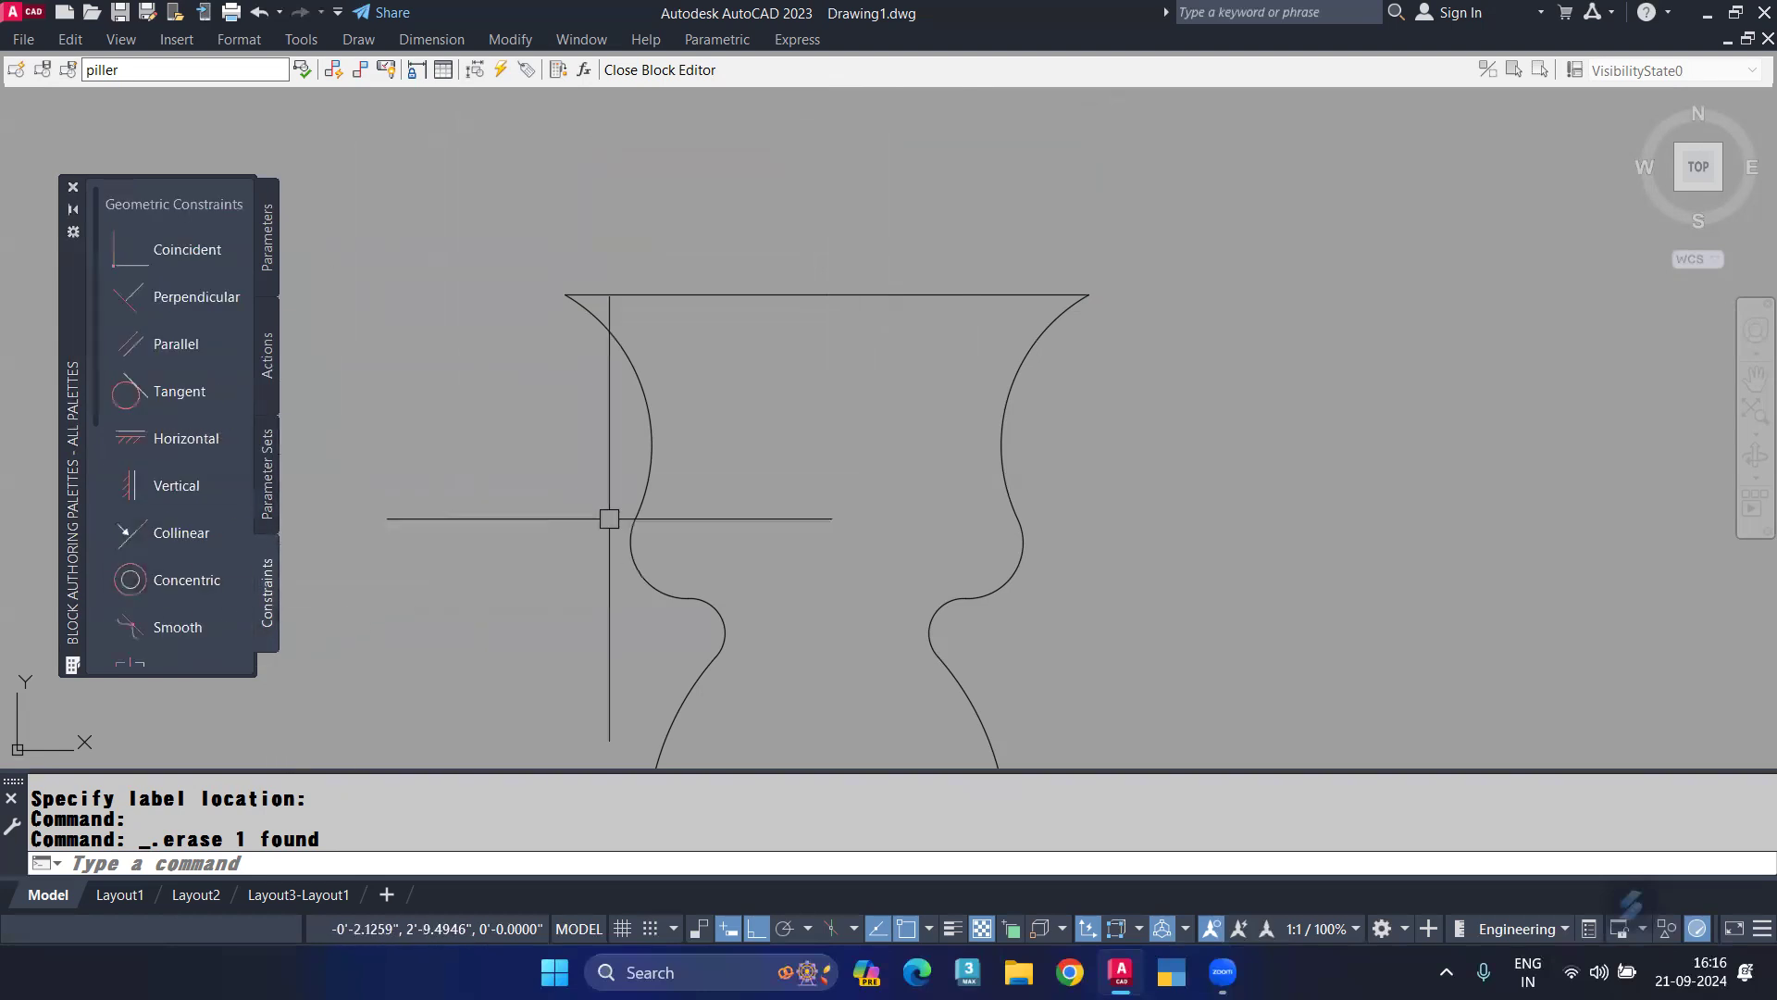
Set the colour of the whole baluster outline to Magenta in its properties, and close the authoring and properties palettes.
{"action": "scroll", "coordinate": [797, 365], "scroll_direction": "down", "scroll_amount": 2}
{"action": "middle_click_drag", "start_coordinate": [788, 418], "coordinate": [757, 319]}
{"action": "scroll", "coordinate": [753, 321], "scroll_direction": "down", "scroll_amount": 4}
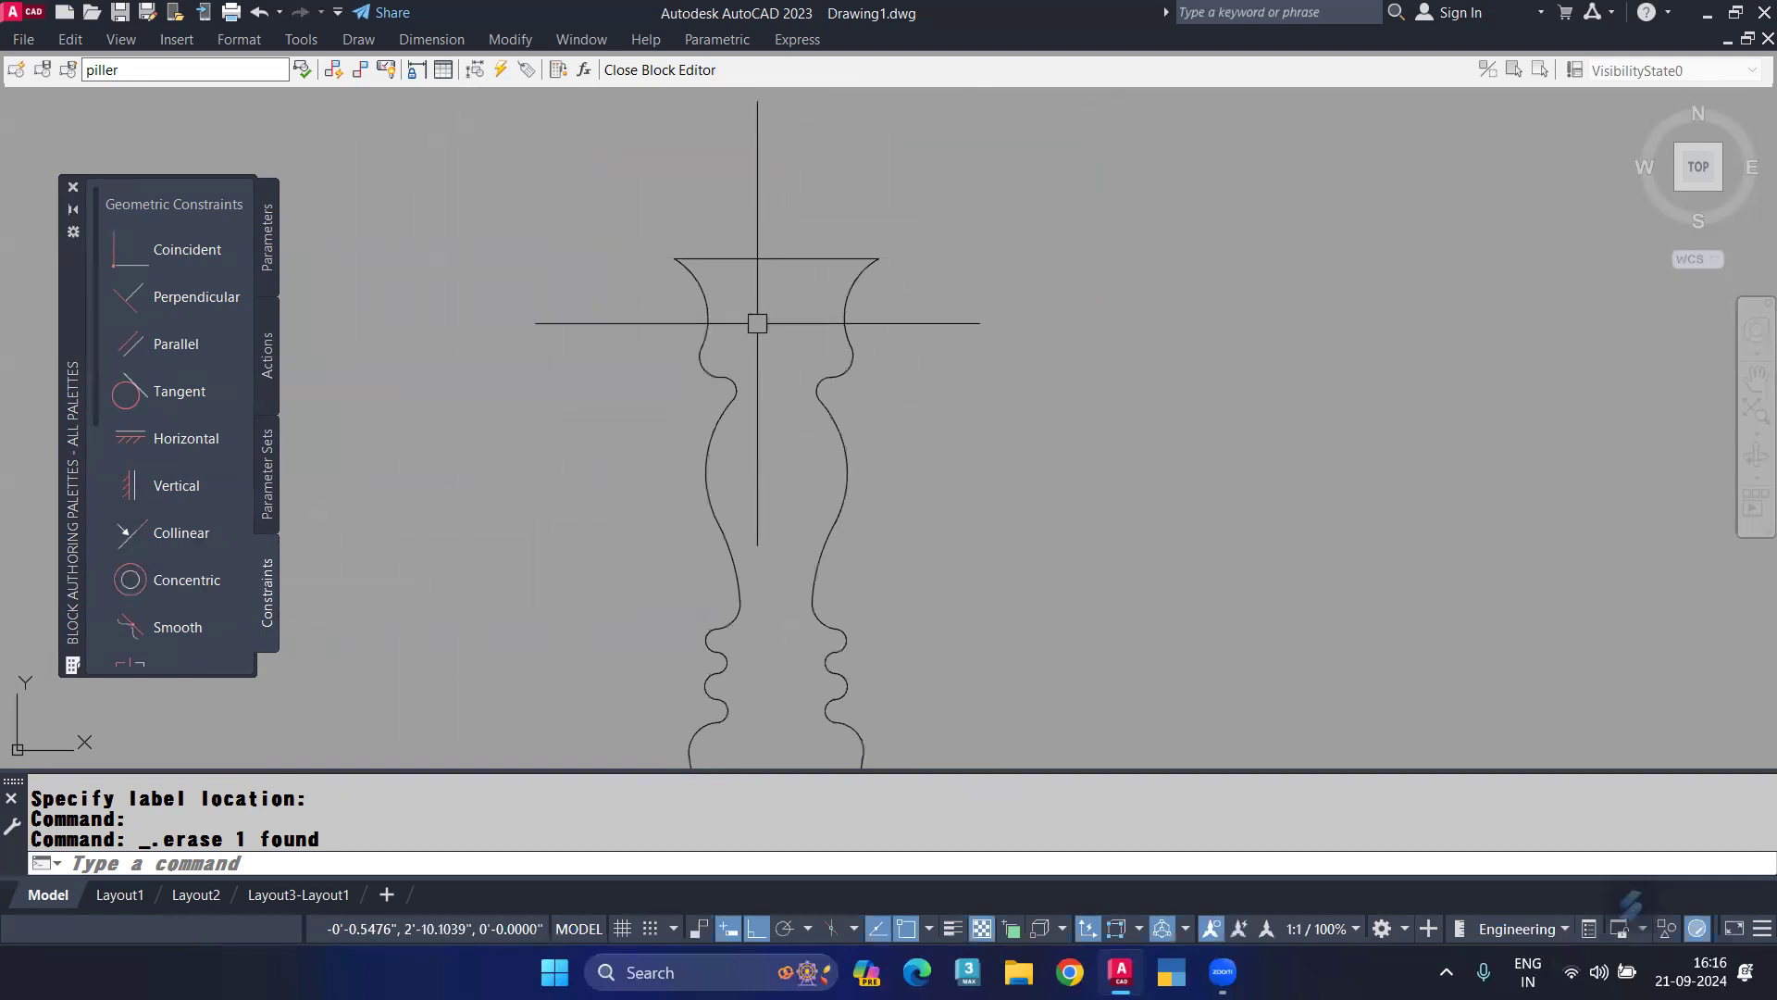
{"action": "left_click", "coordinate": [898, 196]}
{"action": "left_click", "coordinate": [696, 654]}
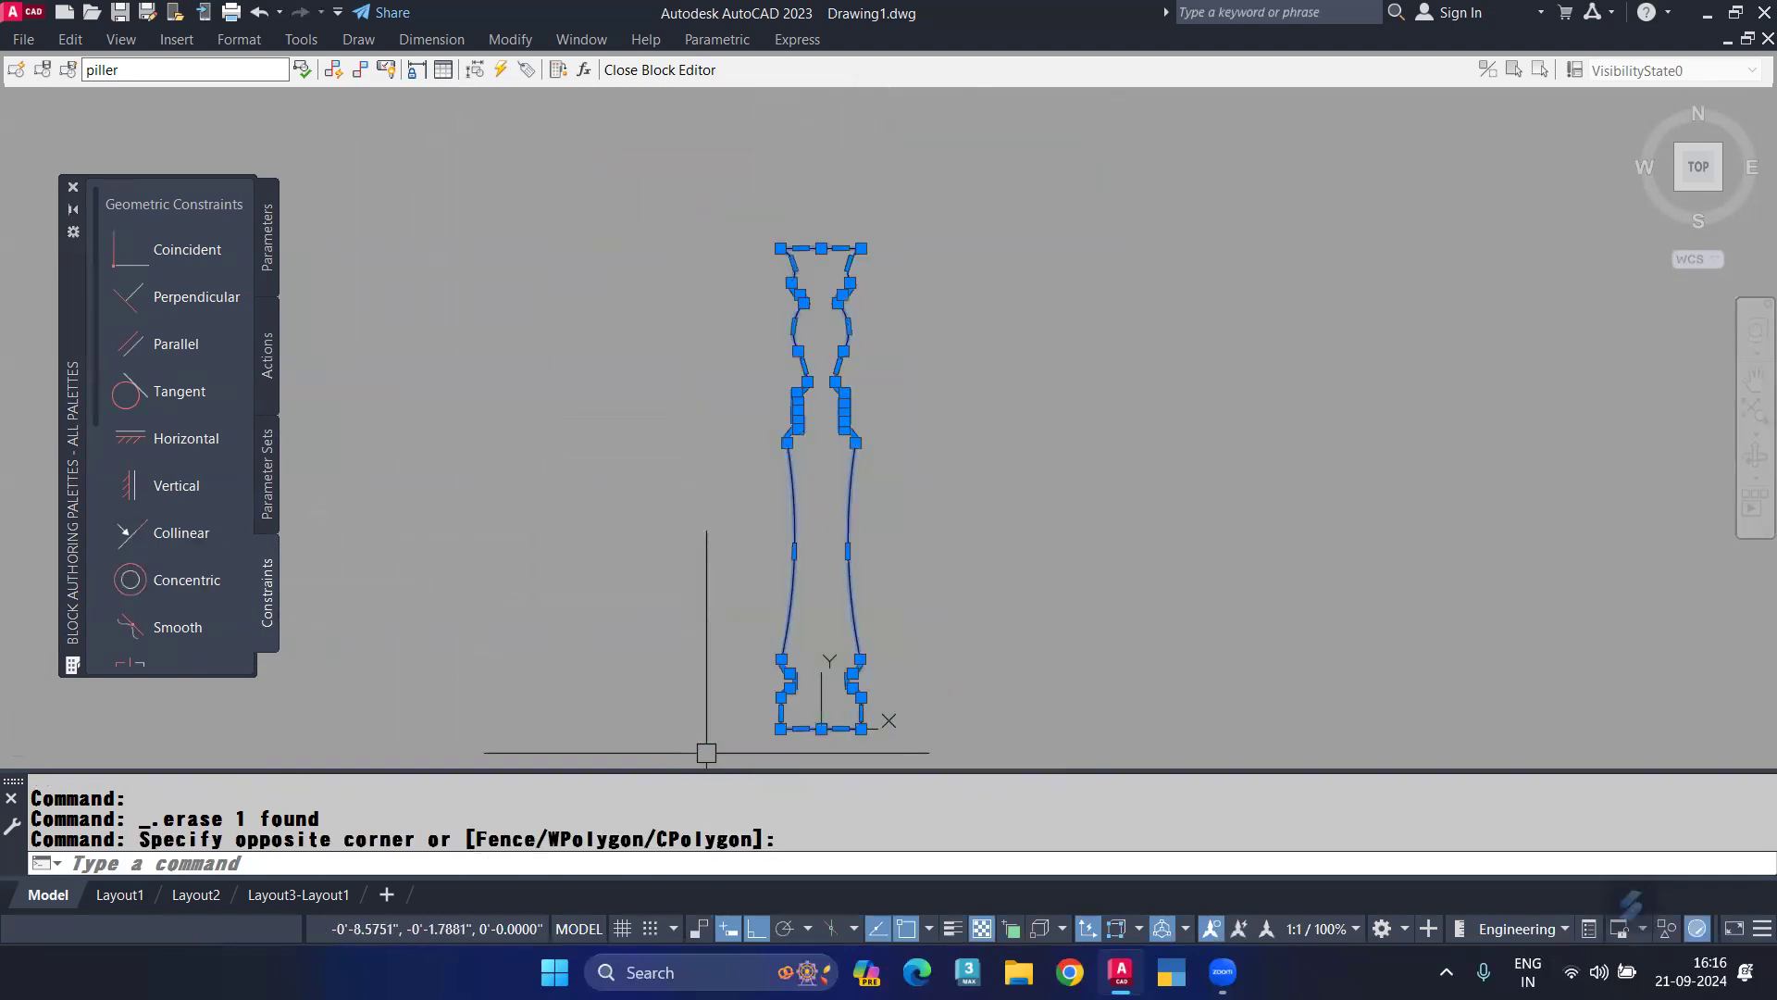
{"action": "key", "text": "ctrl+1"}
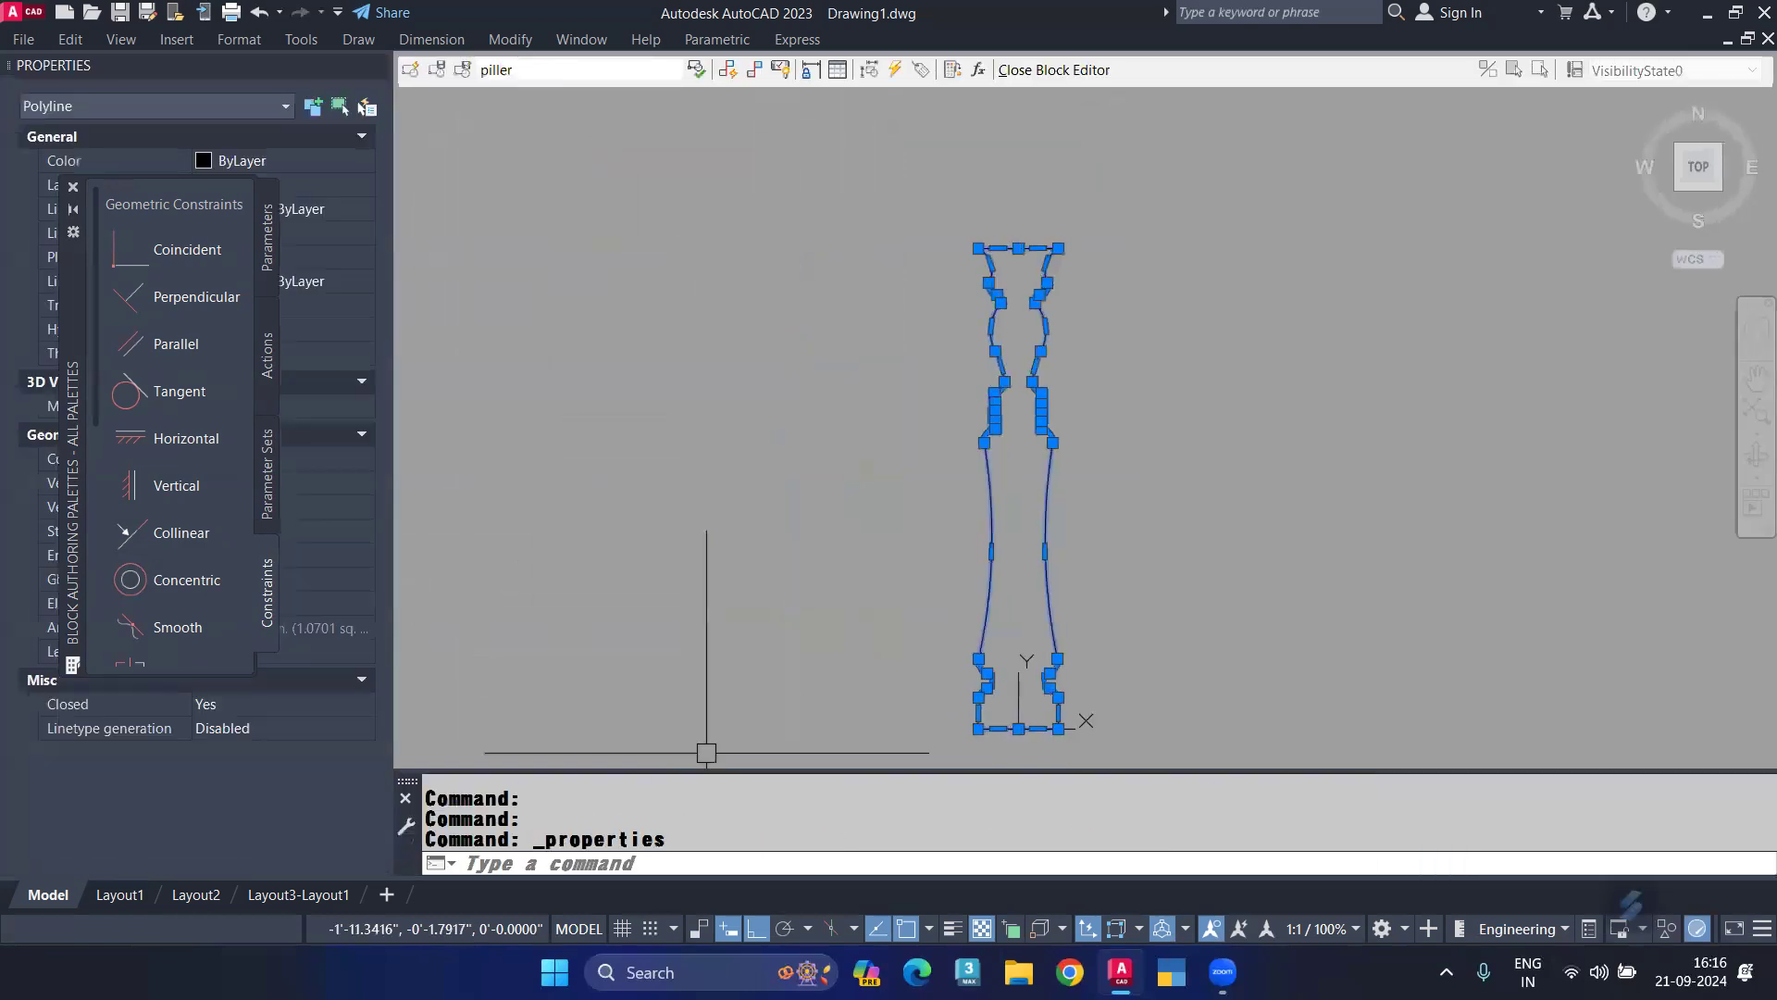
{"action": "left_click", "coordinate": [73, 188]}
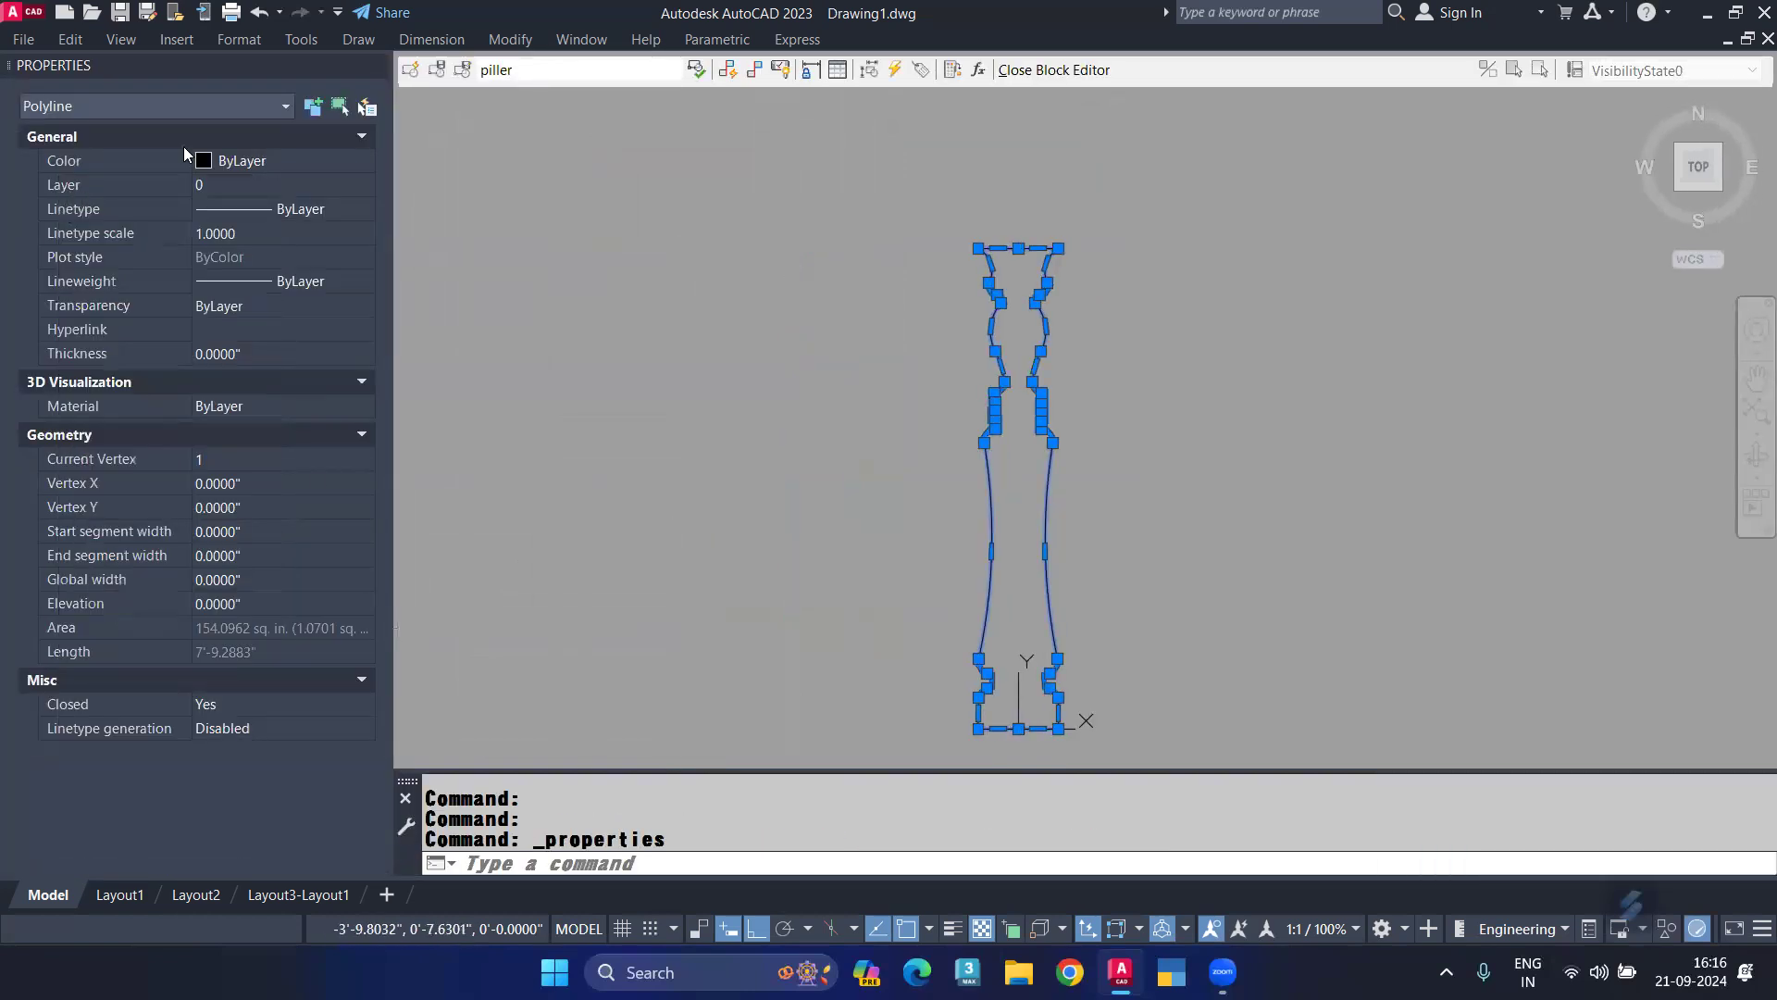
{"action": "left_click", "coordinate": [239, 158]}
{"action": "left_click", "coordinate": [240, 162]}
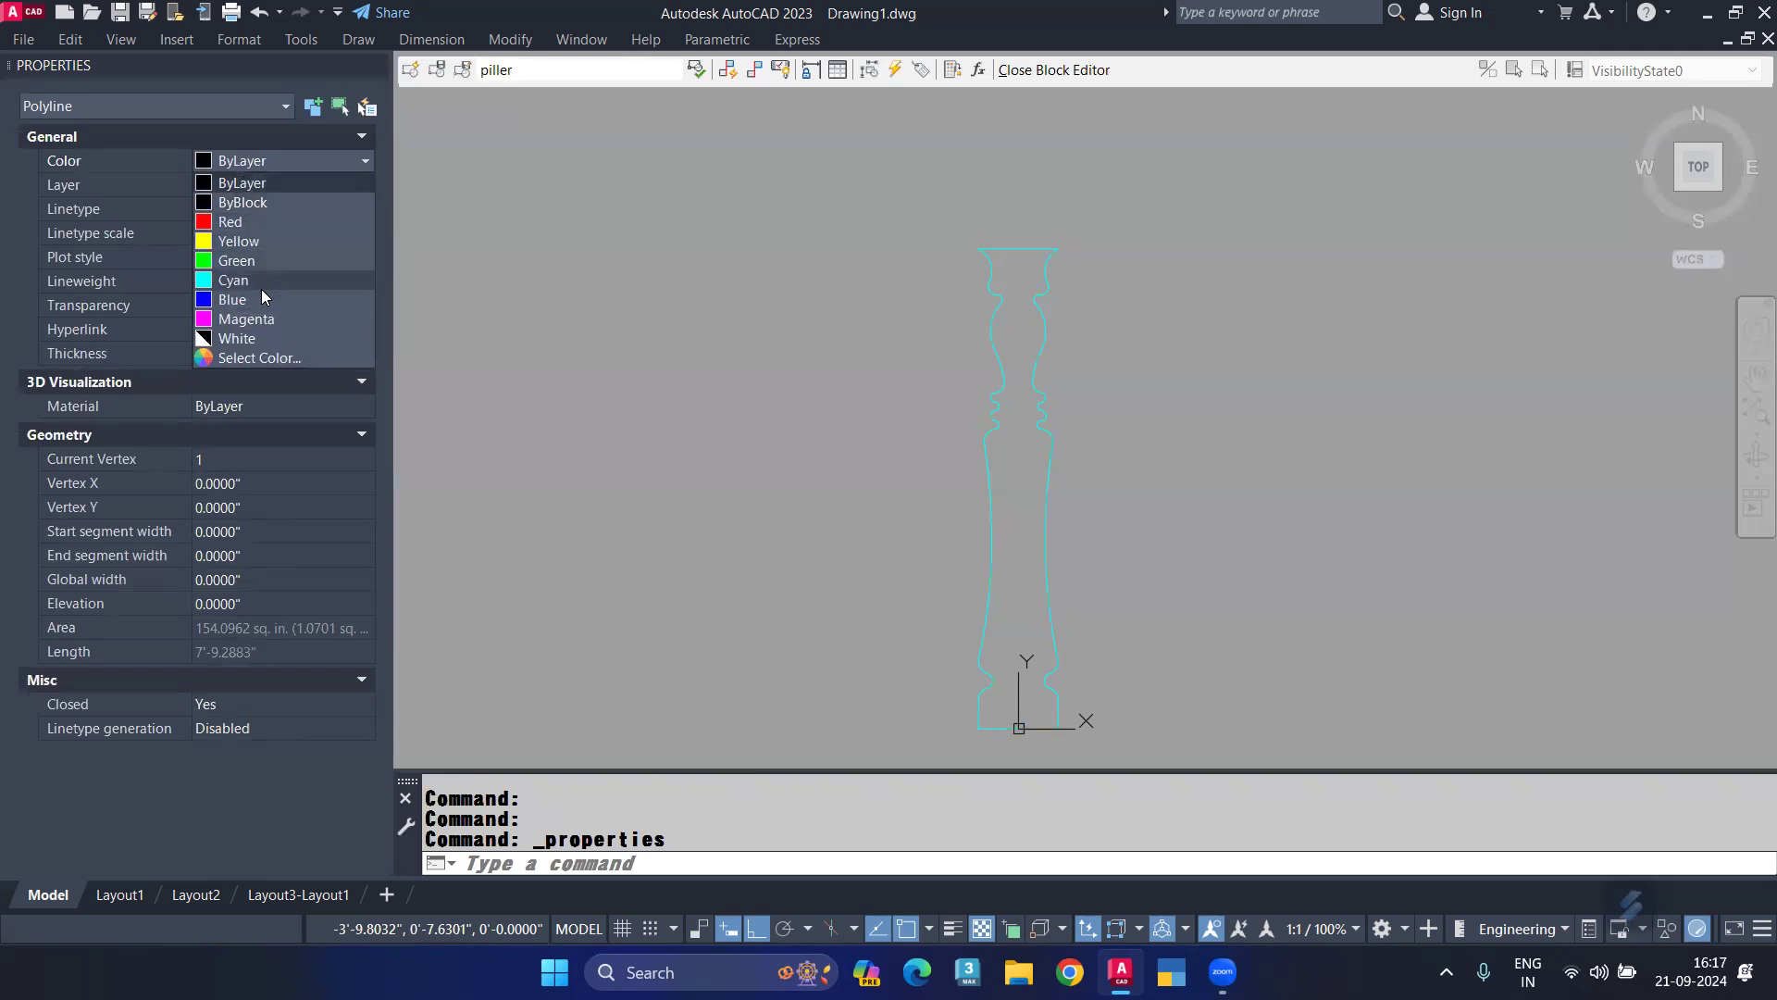
{"action": "left_click", "coordinate": [265, 316]}
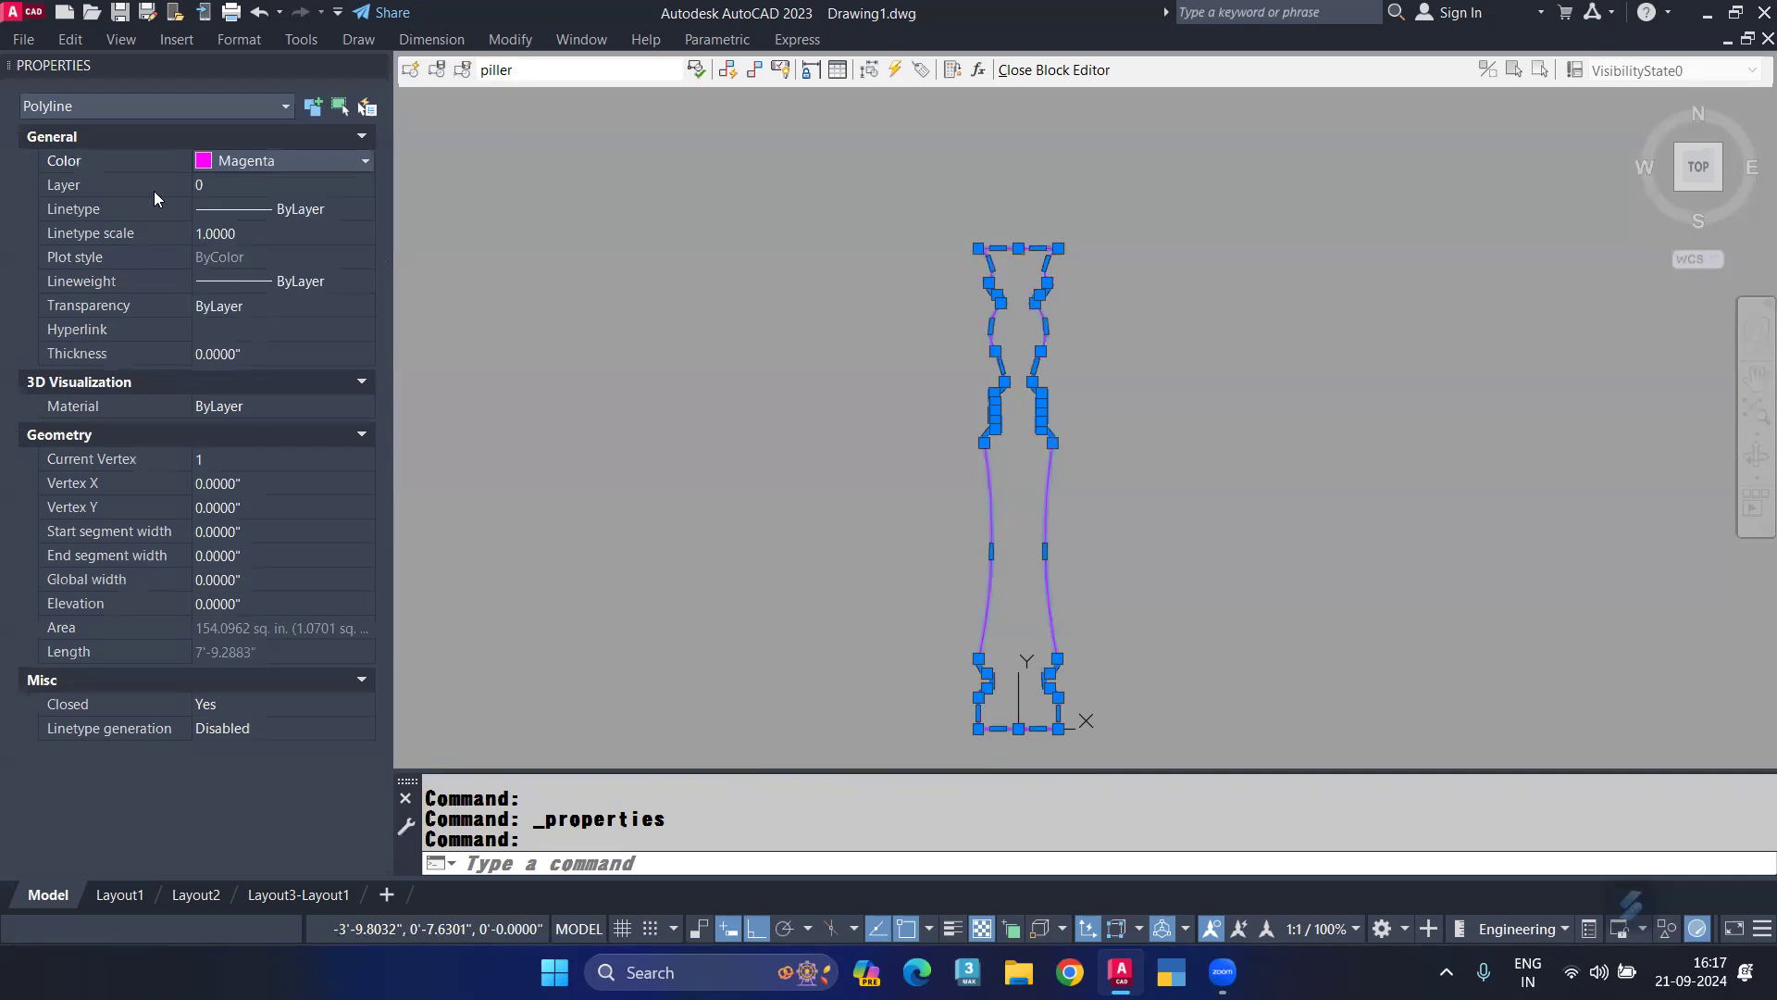
{"action": "left_click", "coordinate": [379, 65]}
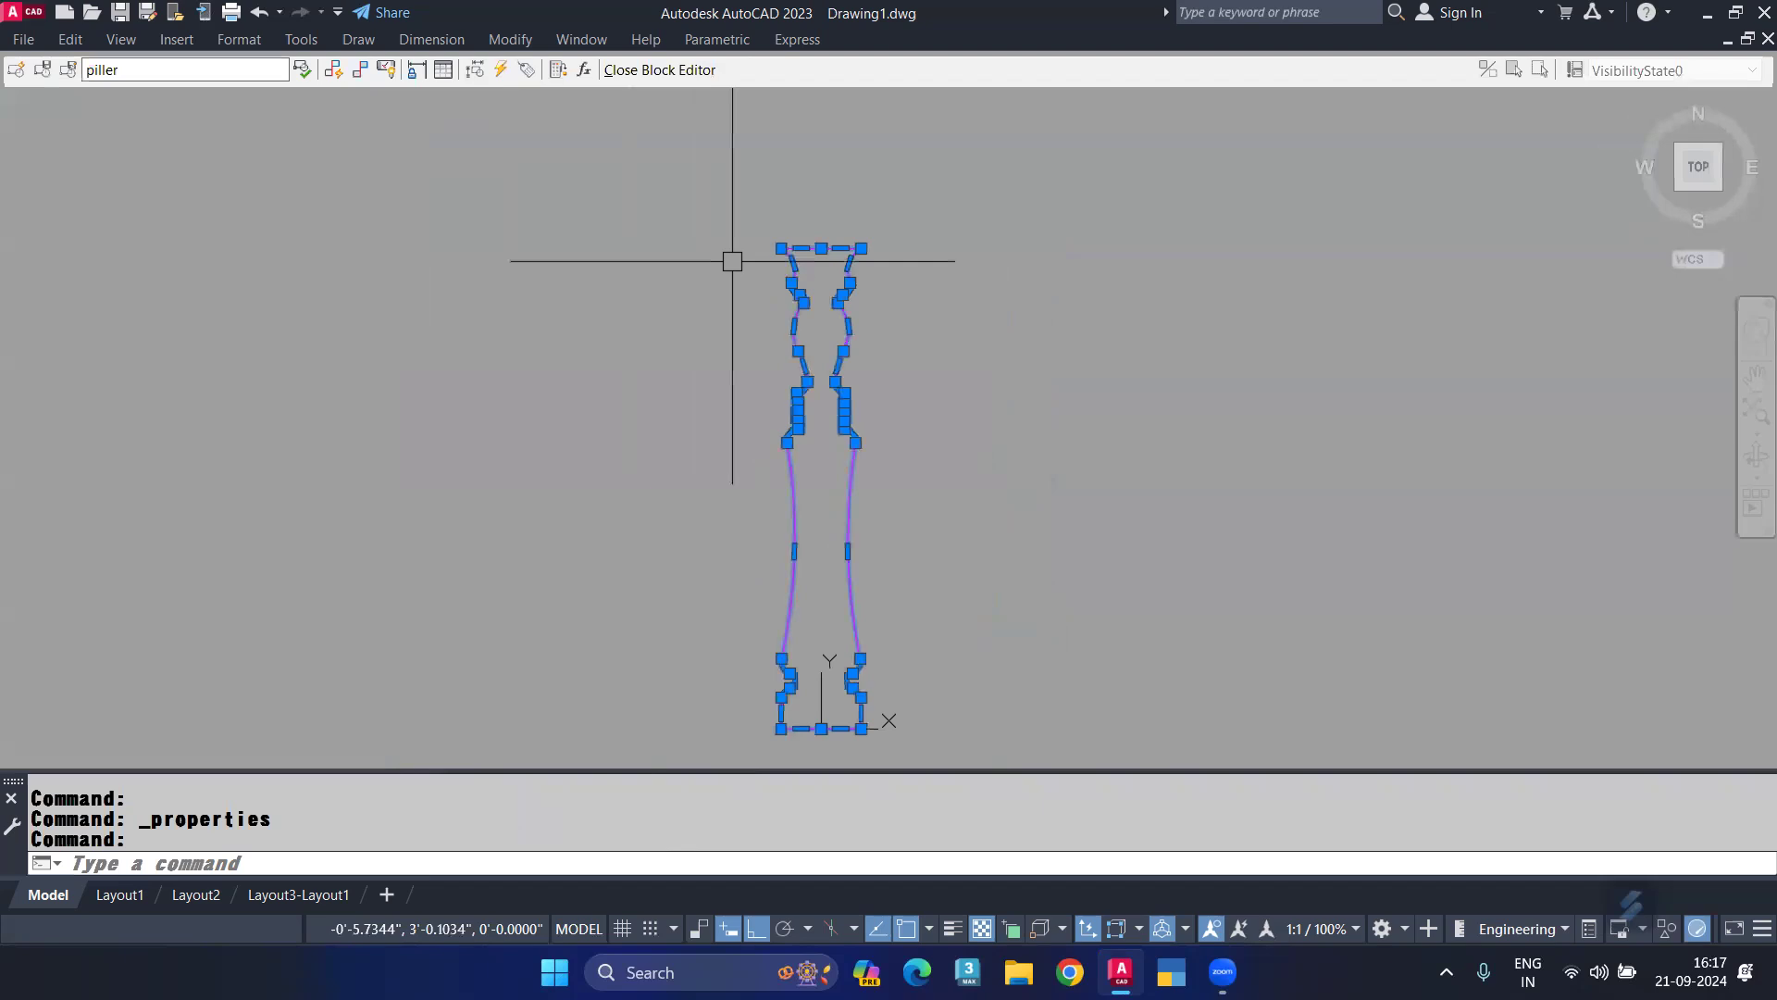
Change the baluster polyline's linetype to hidden with CHPROP.
{"action": "key", "text": "Escape"}
{"action": "scroll", "coordinate": [791, 432], "scroll_direction": "up", "scroll_amount": 2}
{"action": "left_click", "coordinate": [791, 433]}
{"action": "type", "text": "chp"}
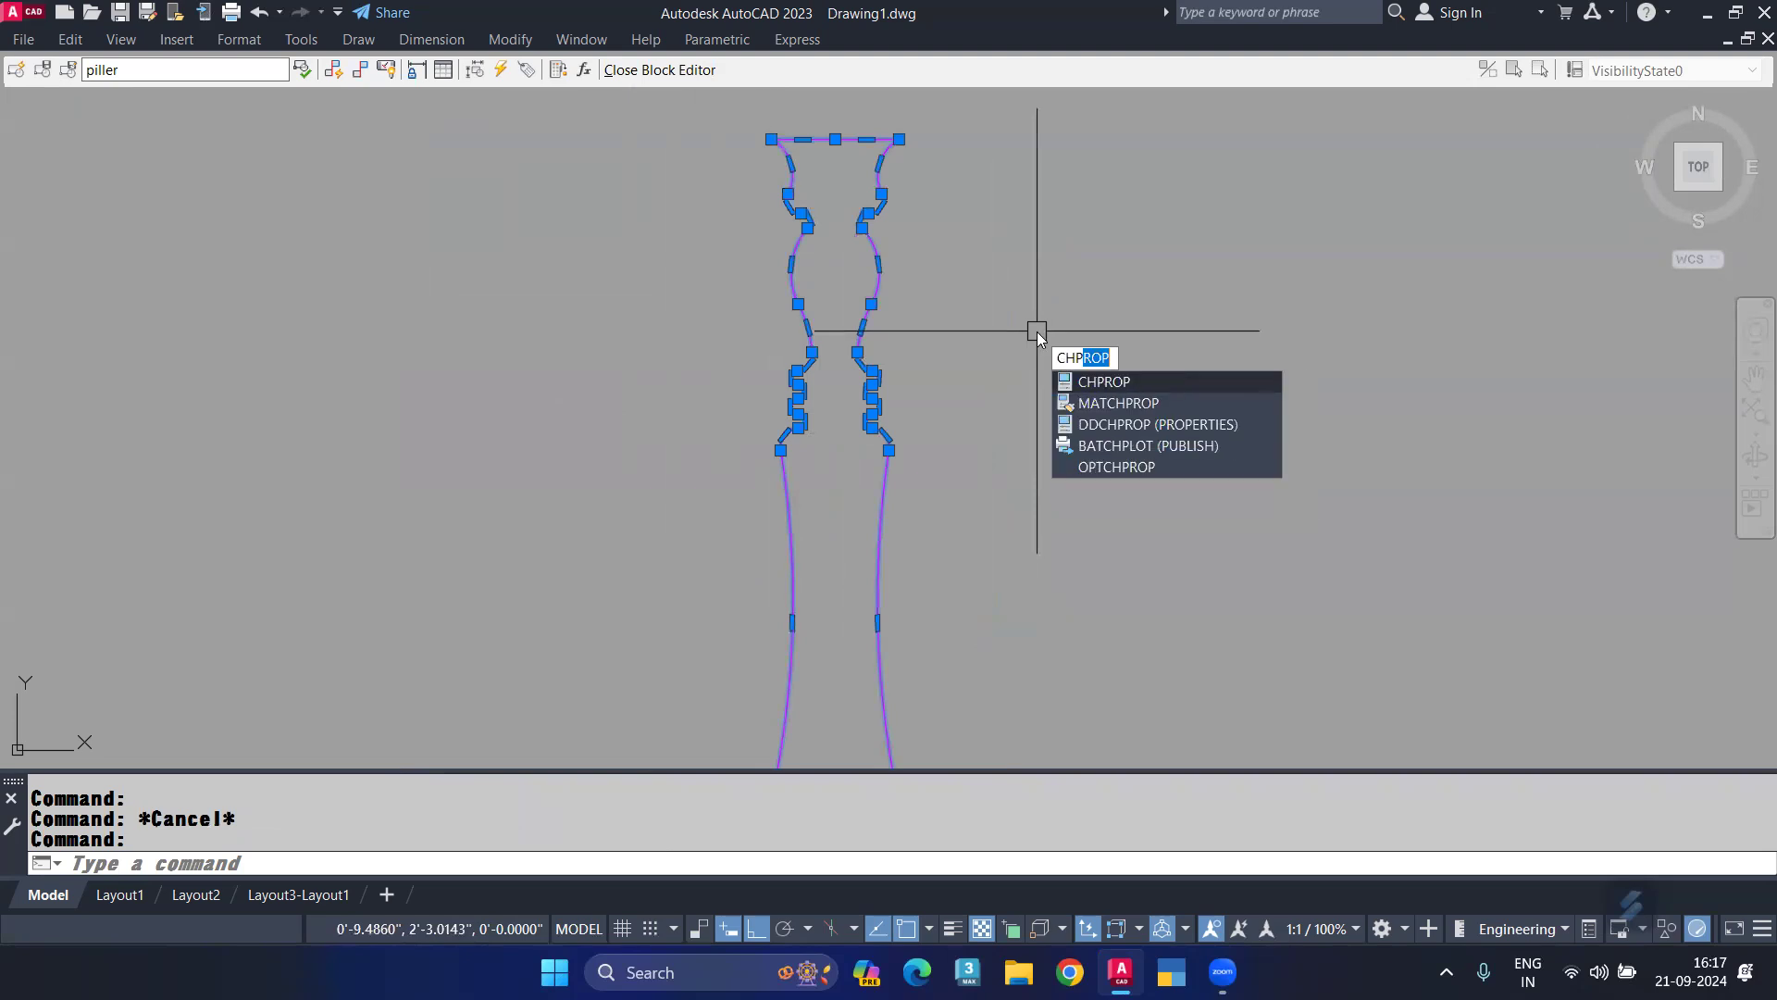
{"action": "key", "text": "Return"}
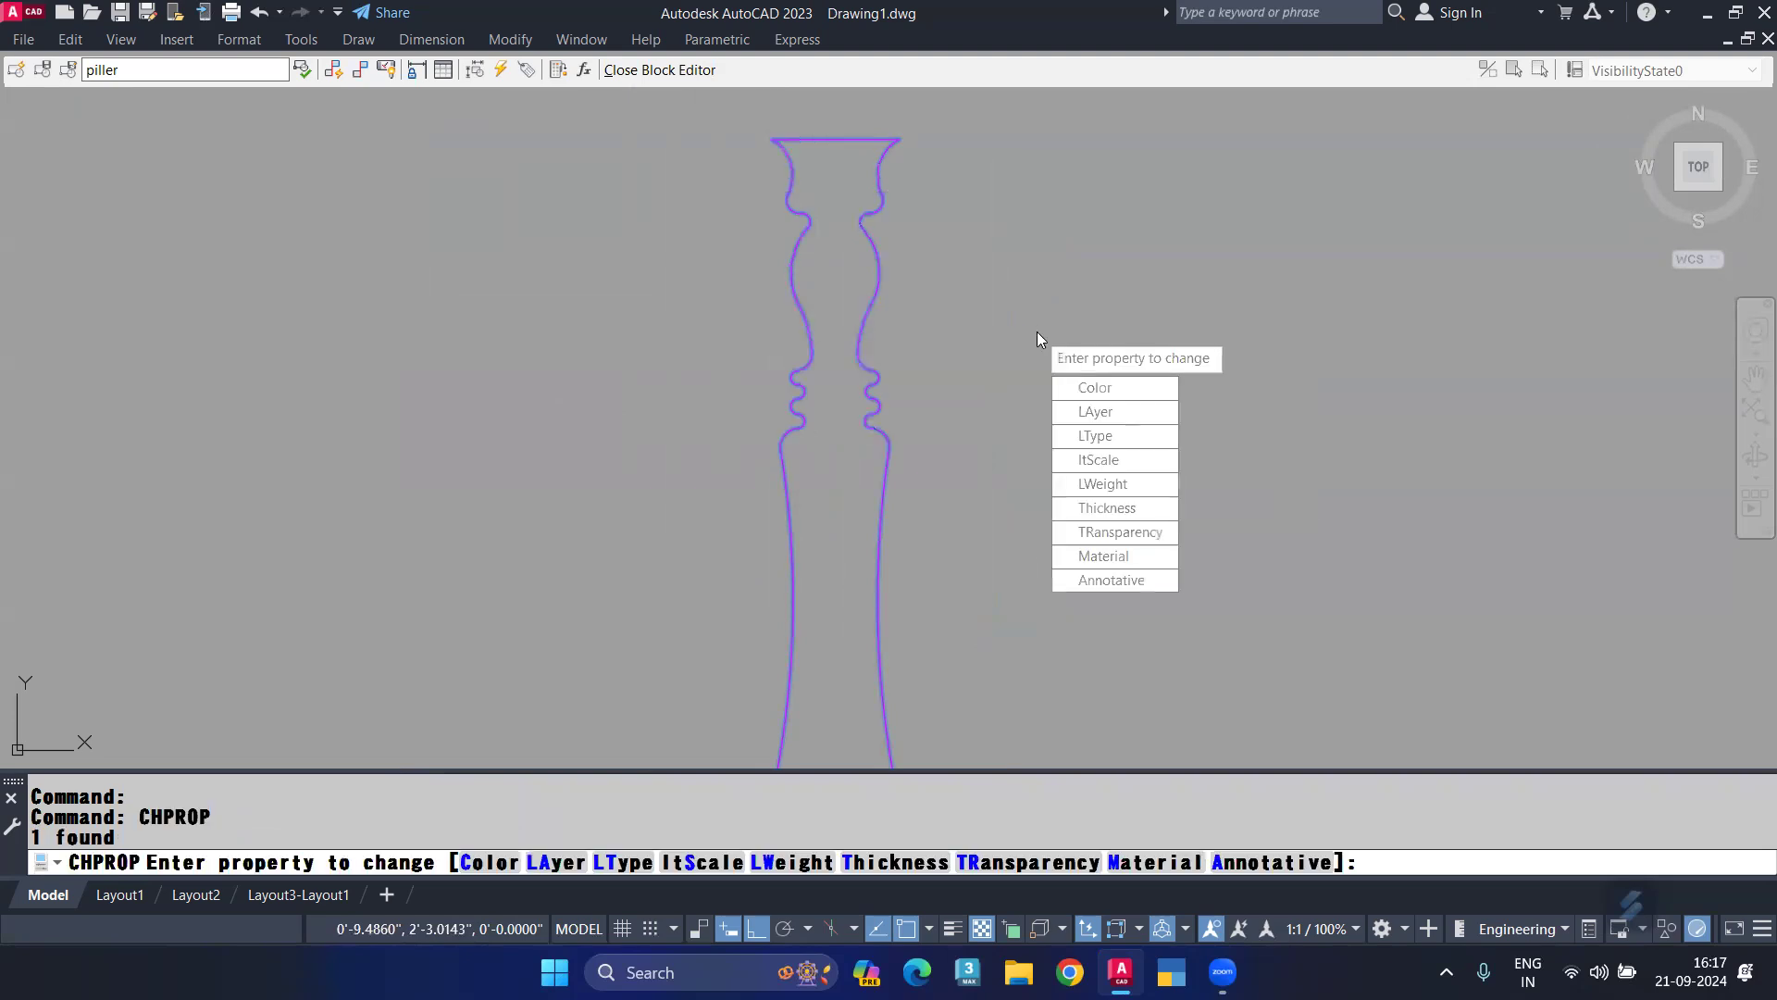
{"action": "left_click", "coordinate": [1103, 435]}
{"action": "type", "text": "hidd"}
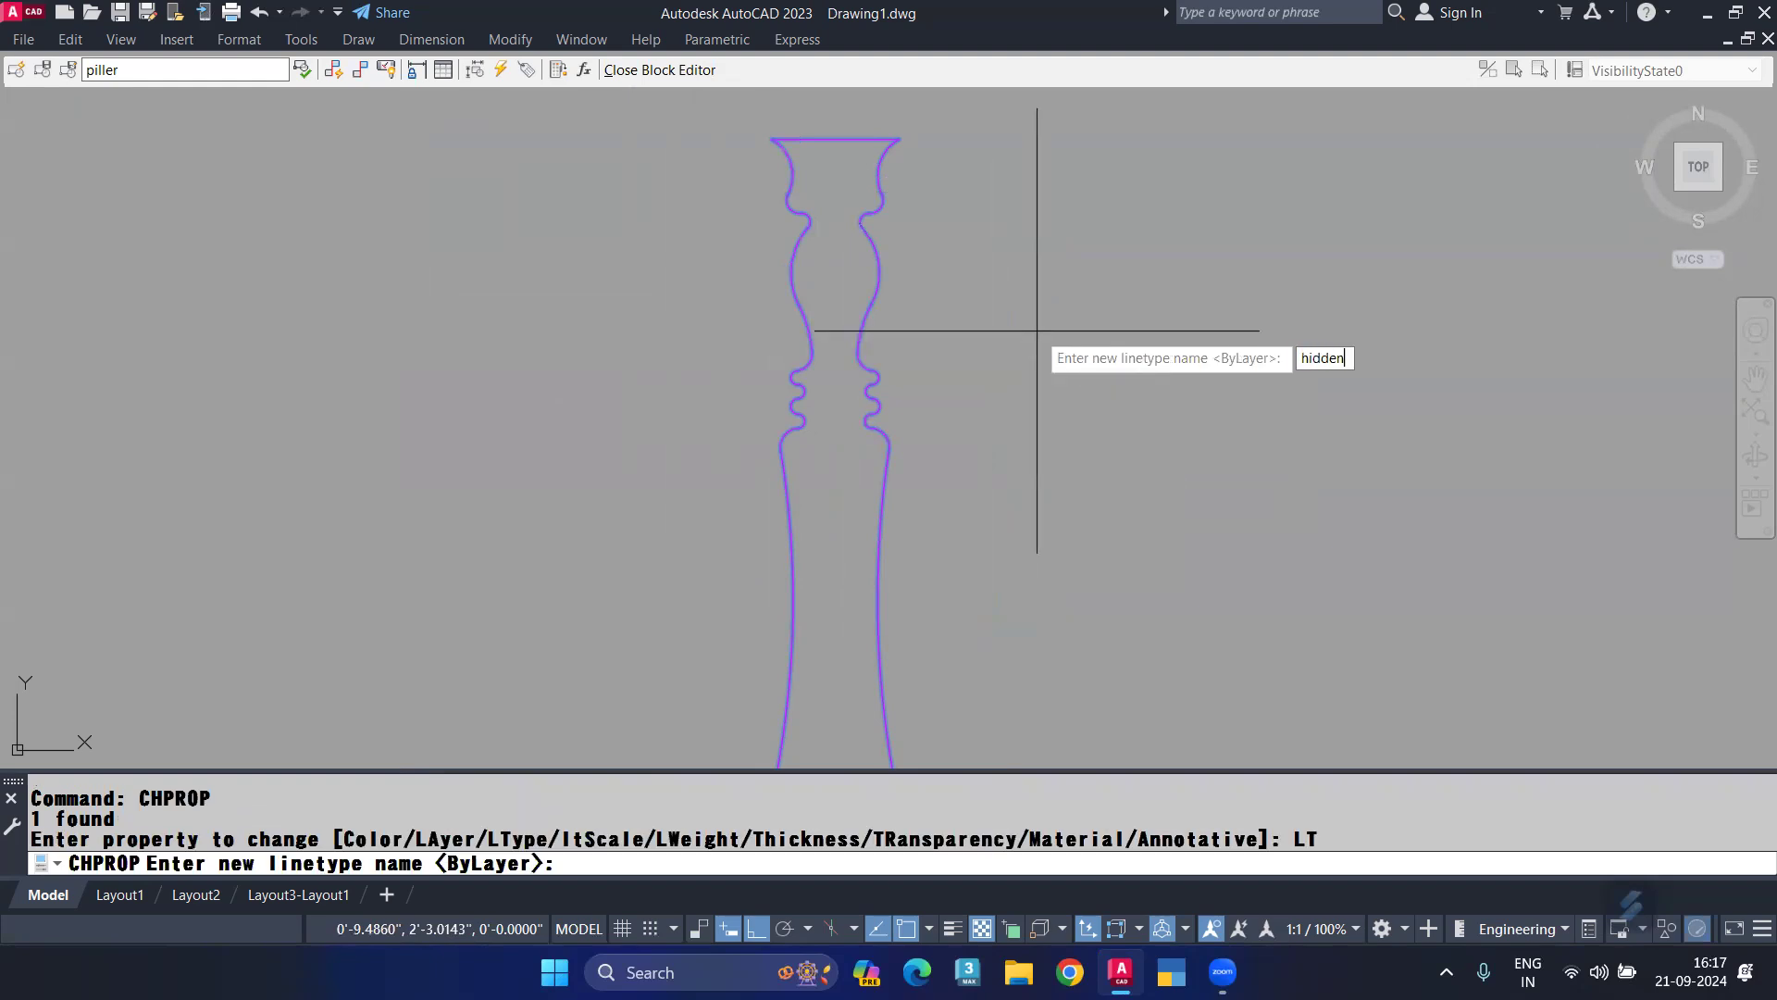
{"action": "type", "text": "en"}
{"action": "key", "text": "Return"}
{"action": "key", "text": "Return"}
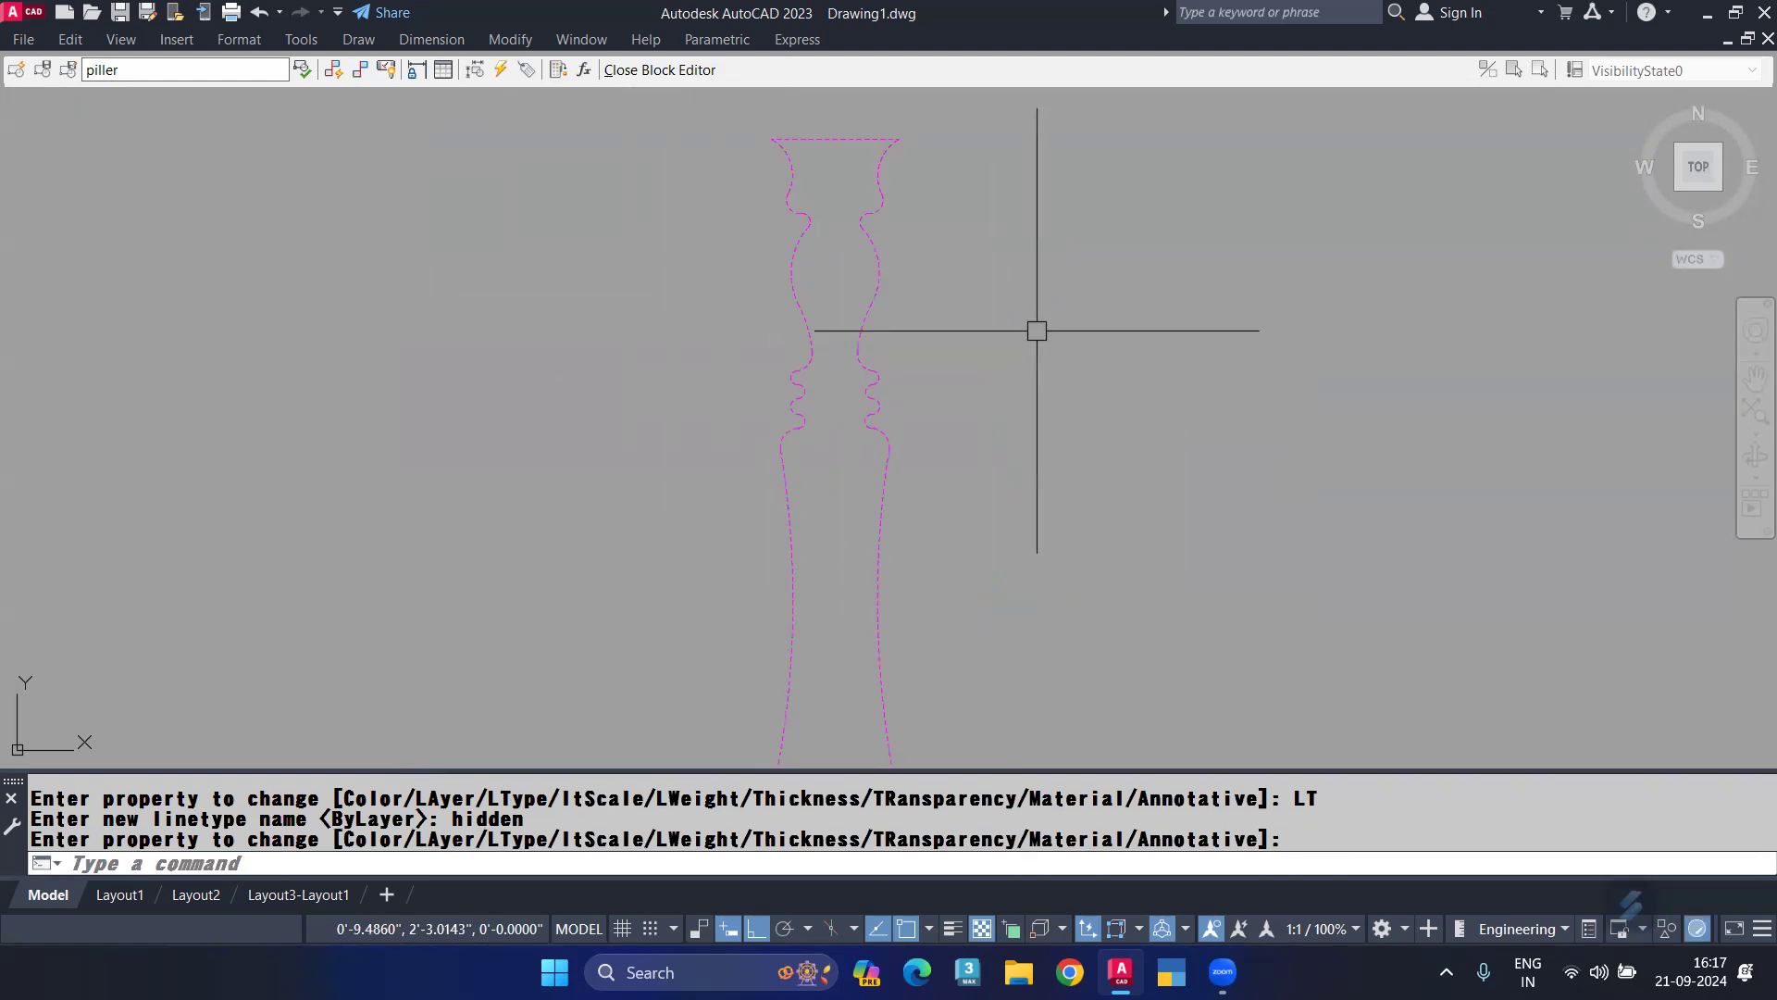
Examine the linetype along the full height of the baluster outline.
{"action": "scroll", "coordinate": [782, 347], "scroll_direction": "up", "scroll_amount": 4}
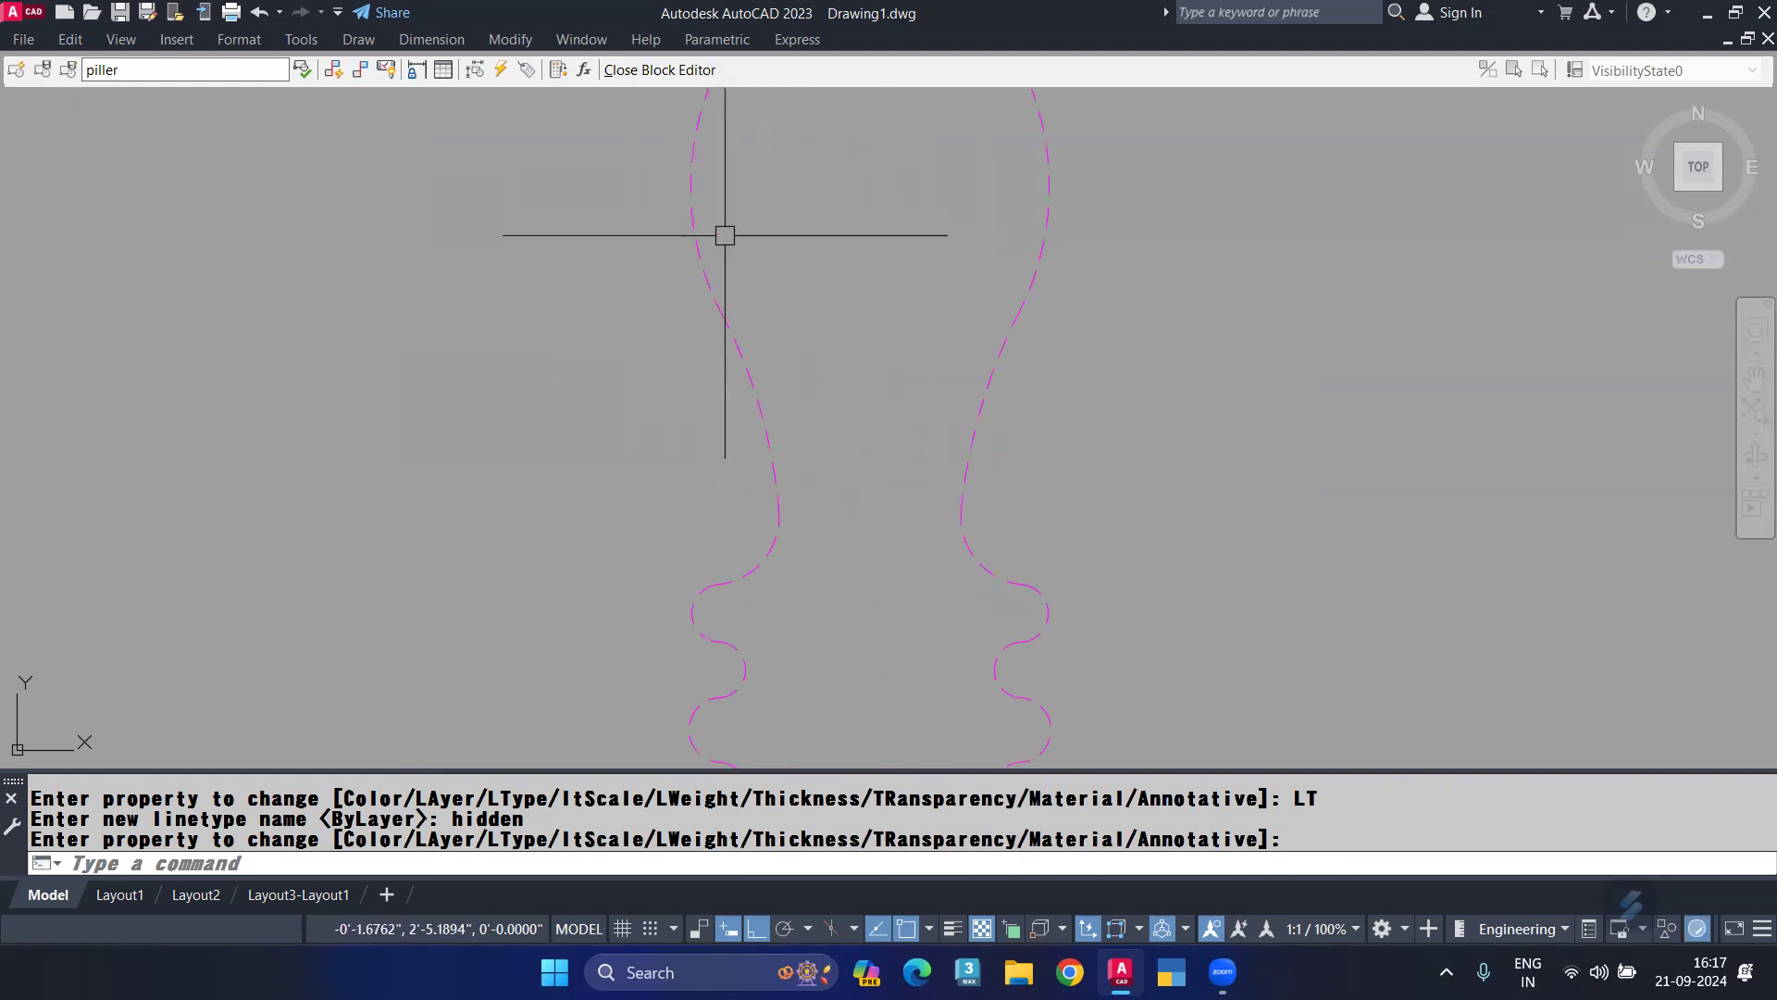
{"action": "scroll", "coordinate": [725, 239], "scroll_direction": "down", "scroll_amount": 4}
{"action": "middle_click_drag", "start_coordinate": [739, 333], "coordinate": [723, 185]}
{"action": "middle_click_drag", "start_coordinate": [719, 398], "coordinate": [720, 199]}
{"action": "scroll", "coordinate": [722, 190], "scroll_direction": "down", "scroll_amount": 2}
{"action": "middle_click_drag", "start_coordinate": [733, 261], "coordinate": [738, 468]}
{"action": "scroll", "coordinate": [731, 325], "scroll_direction": "up", "scroll_amount": 3}
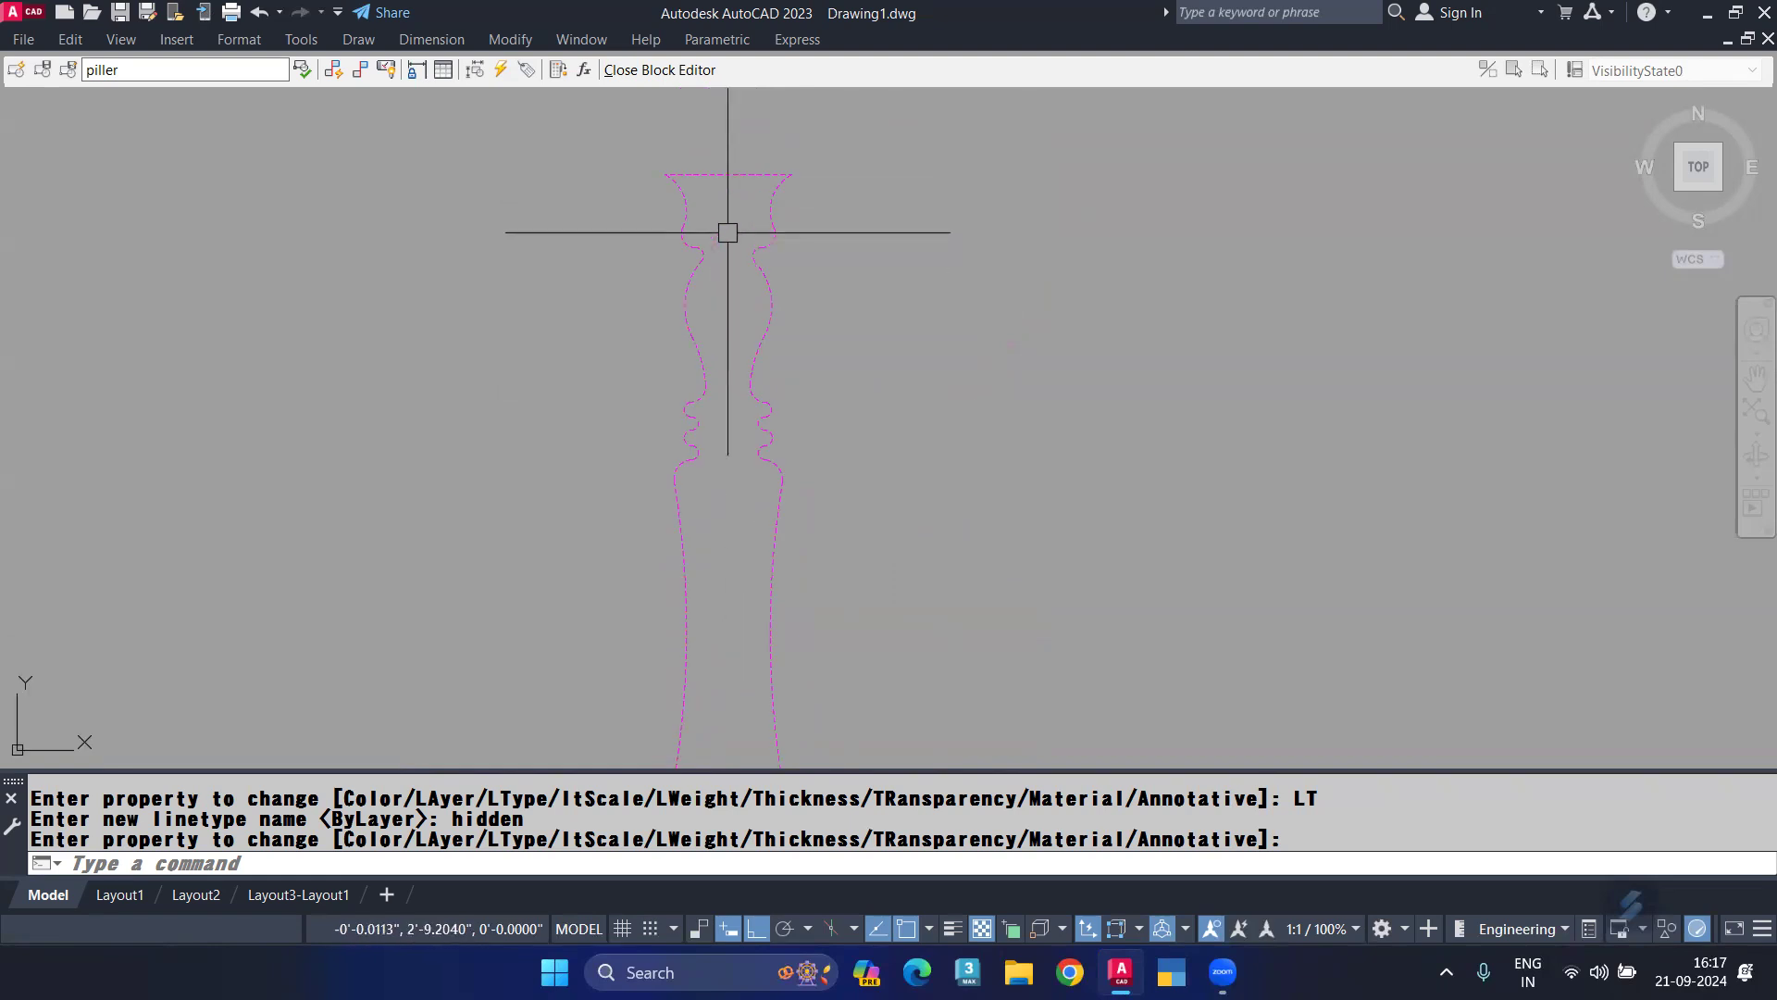
Hatch the baluster's interior with the ANSI31 pattern at scale 1 after previewing it, and close the Block Editor saving the changes to piller.
{"action": "type", "text": "h"}
{"action": "key", "text": "Return"}
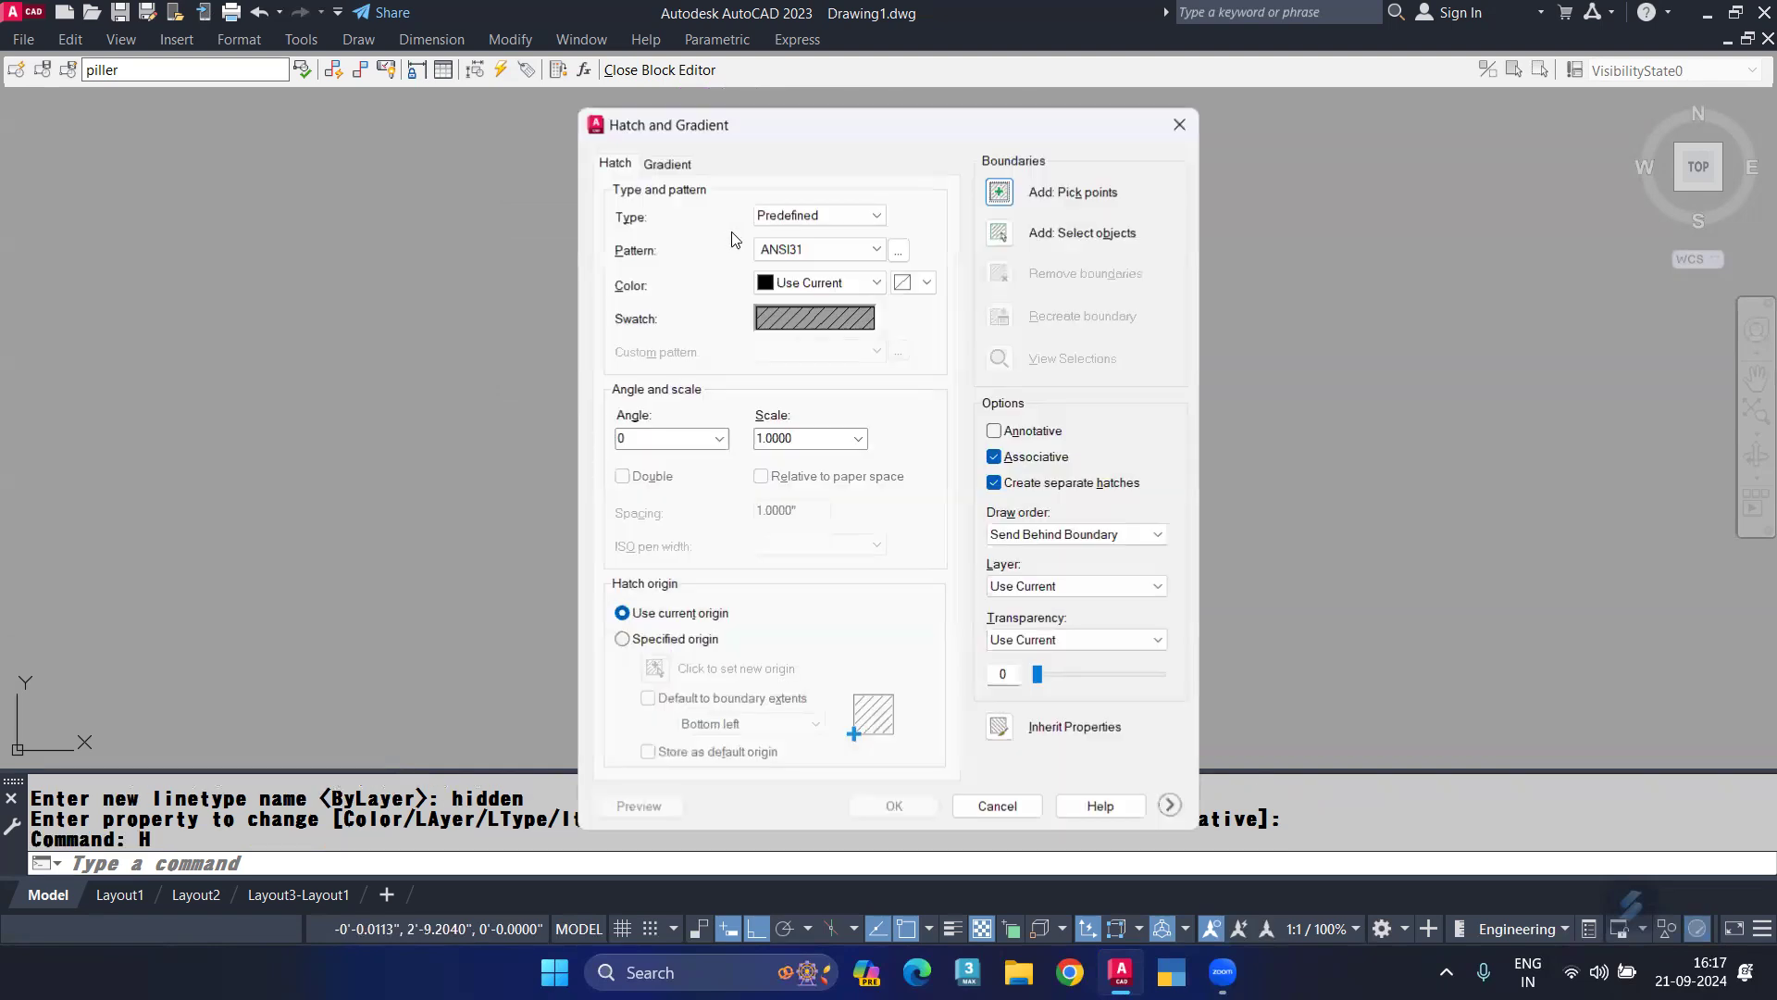
{"action": "left_click", "coordinate": [1004, 194]}
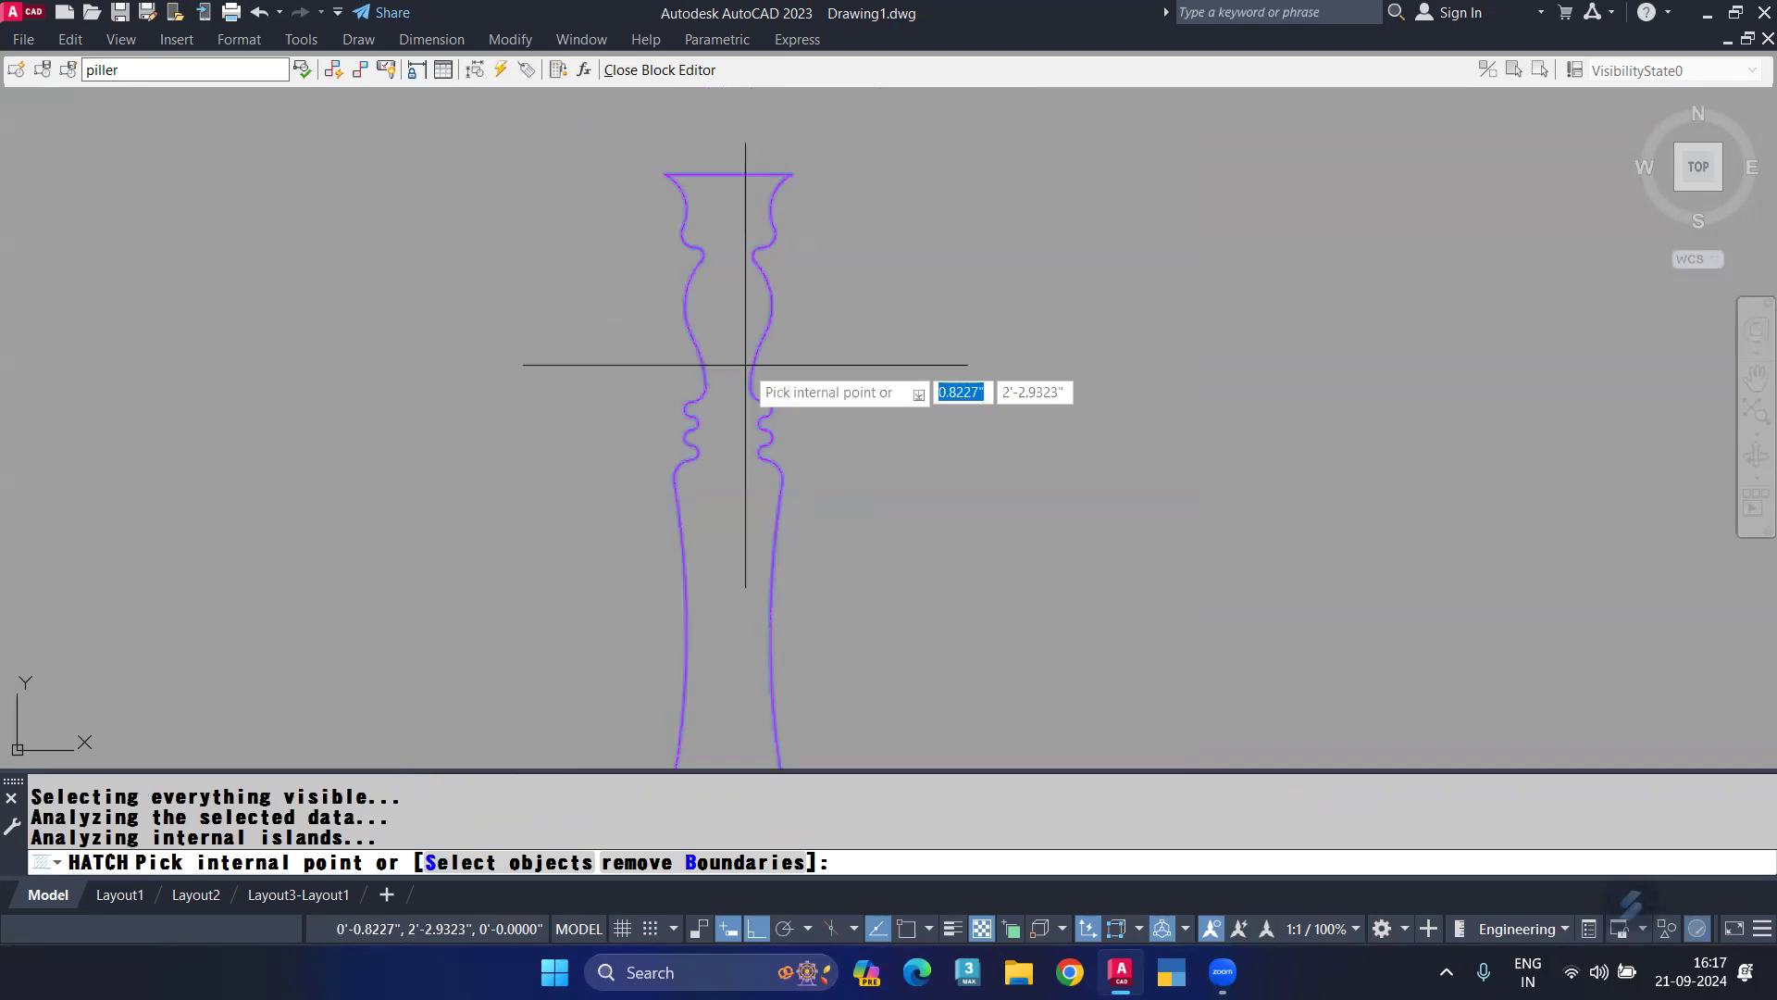
{"action": "key", "text": "Return"}
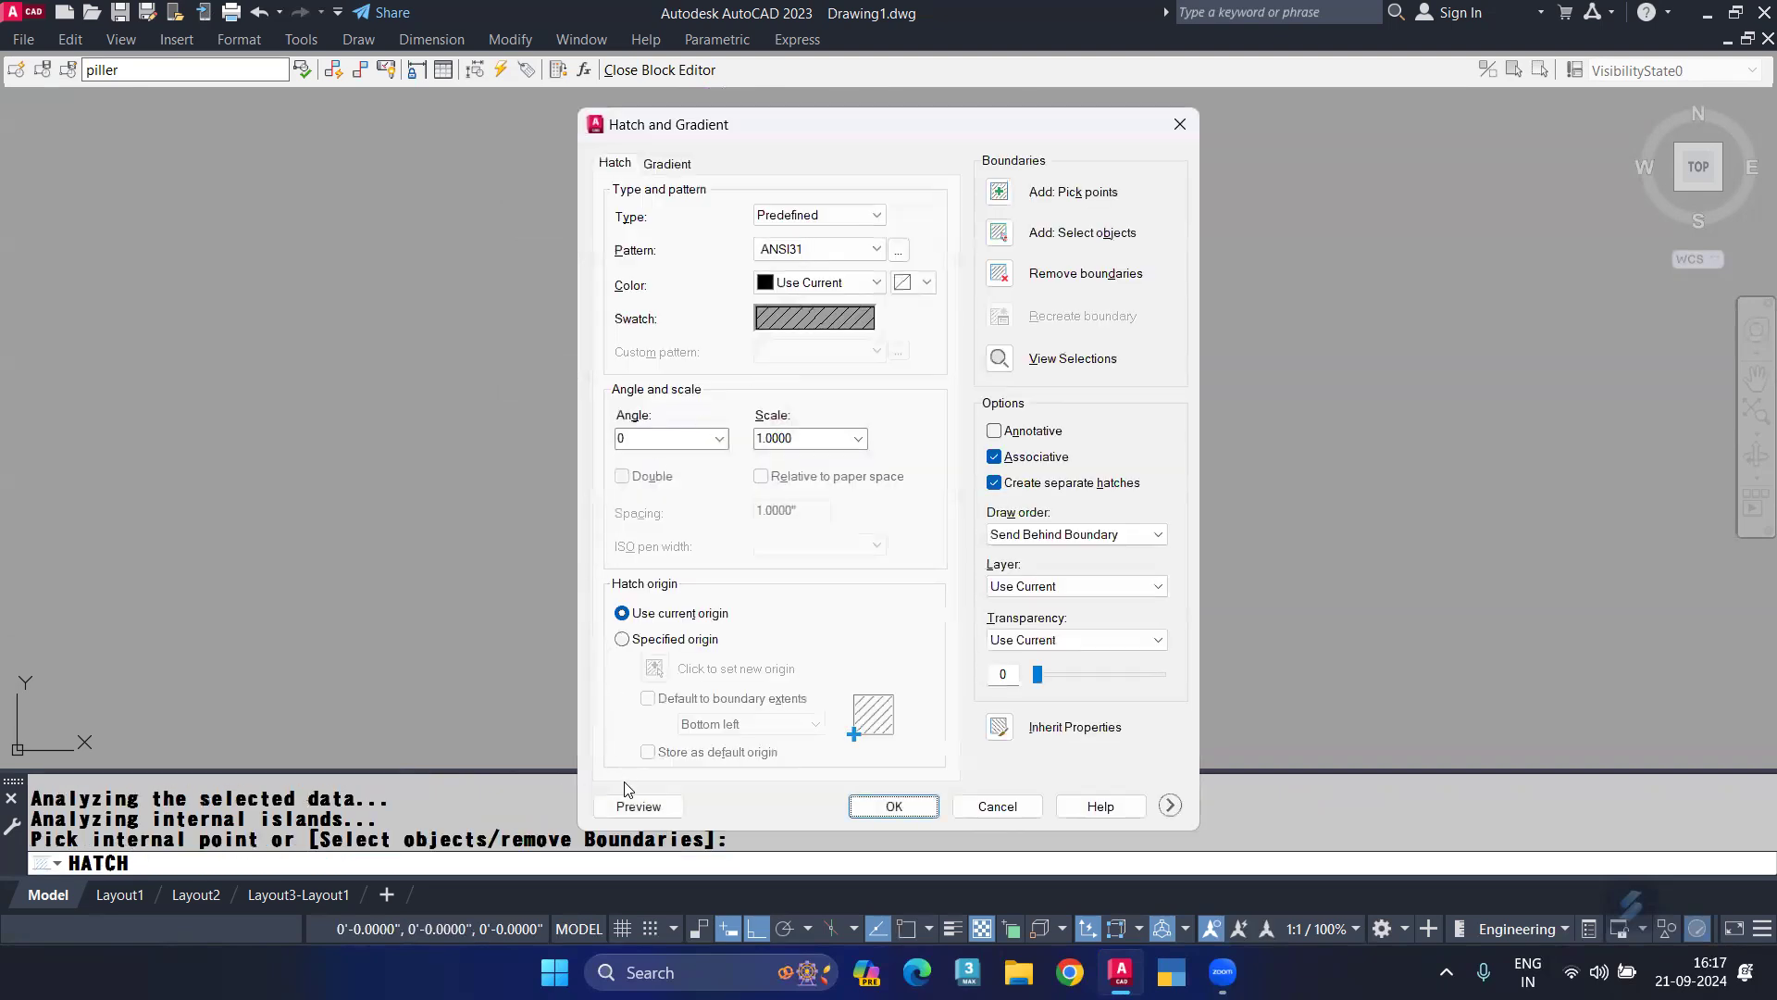
{"action": "left_click", "coordinate": [639, 804]}
{"action": "scroll", "coordinate": [706, 459], "scroll_direction": "up", "scroll_amount": 2}
{"action": "scroll", "coordinate": [726, 361], "scroll_direction": "down", "scroll_amount": 4}
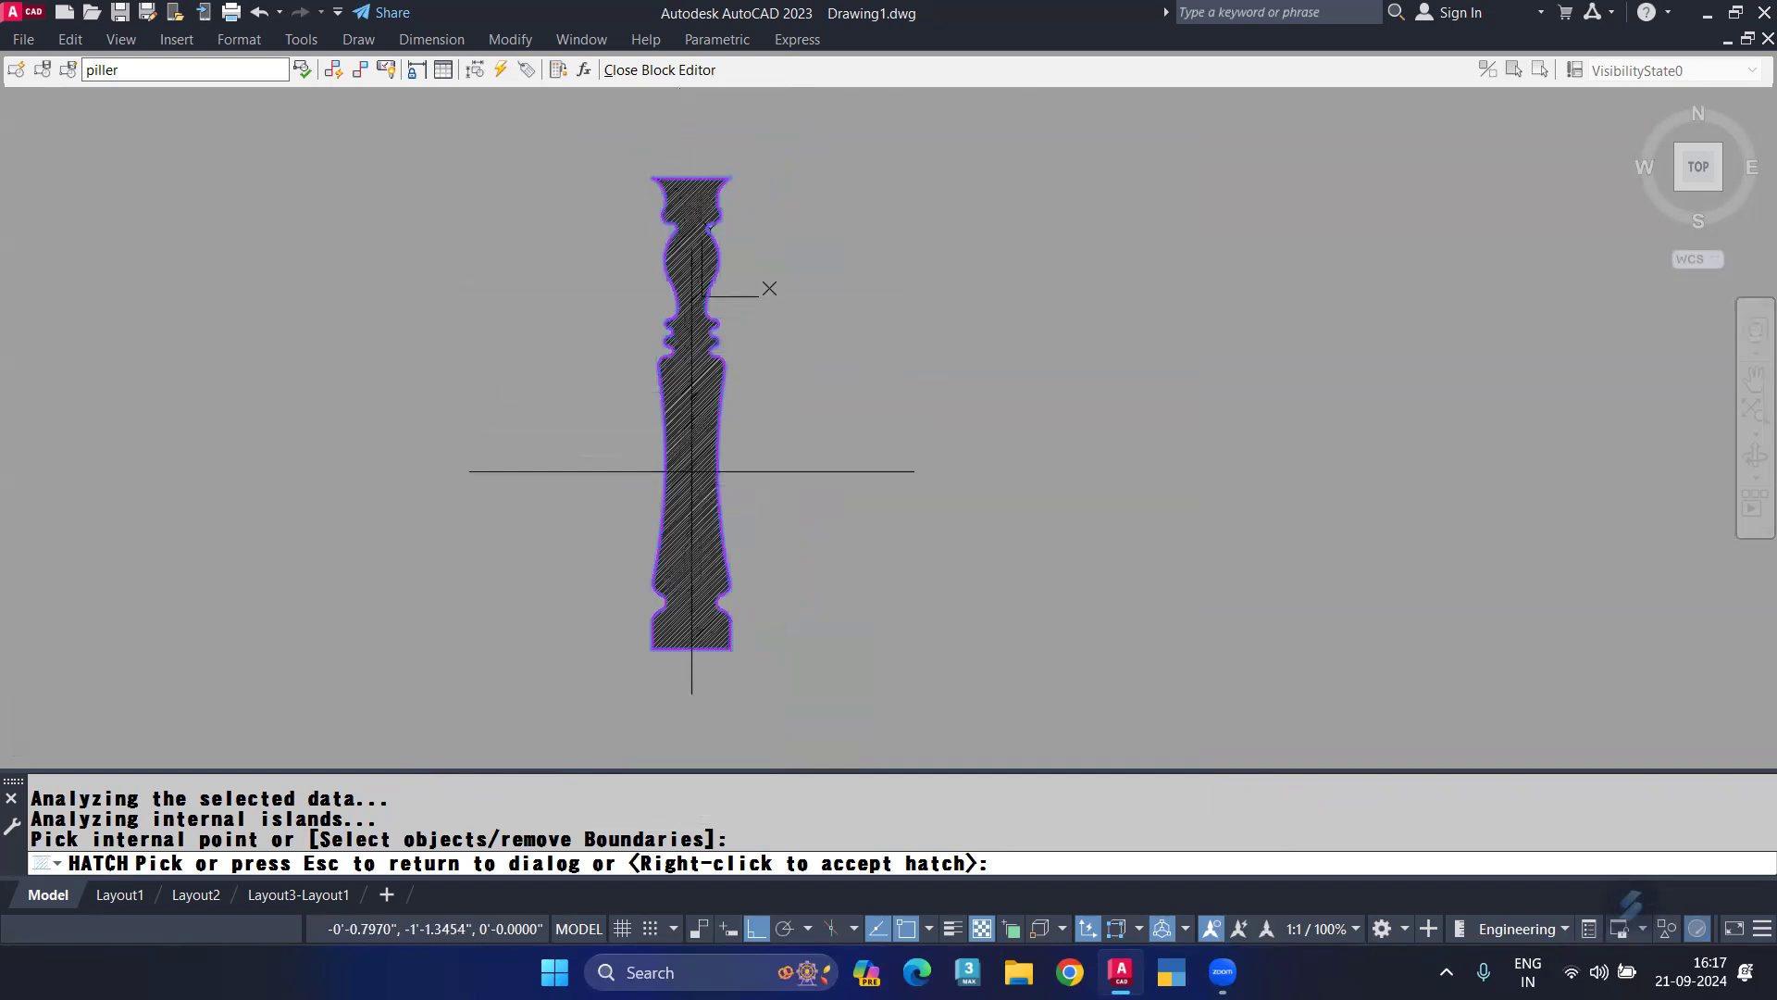
{"action": "key", "text": "Escape"}
{"action": "left_click", "coordinate": [890, 806]}
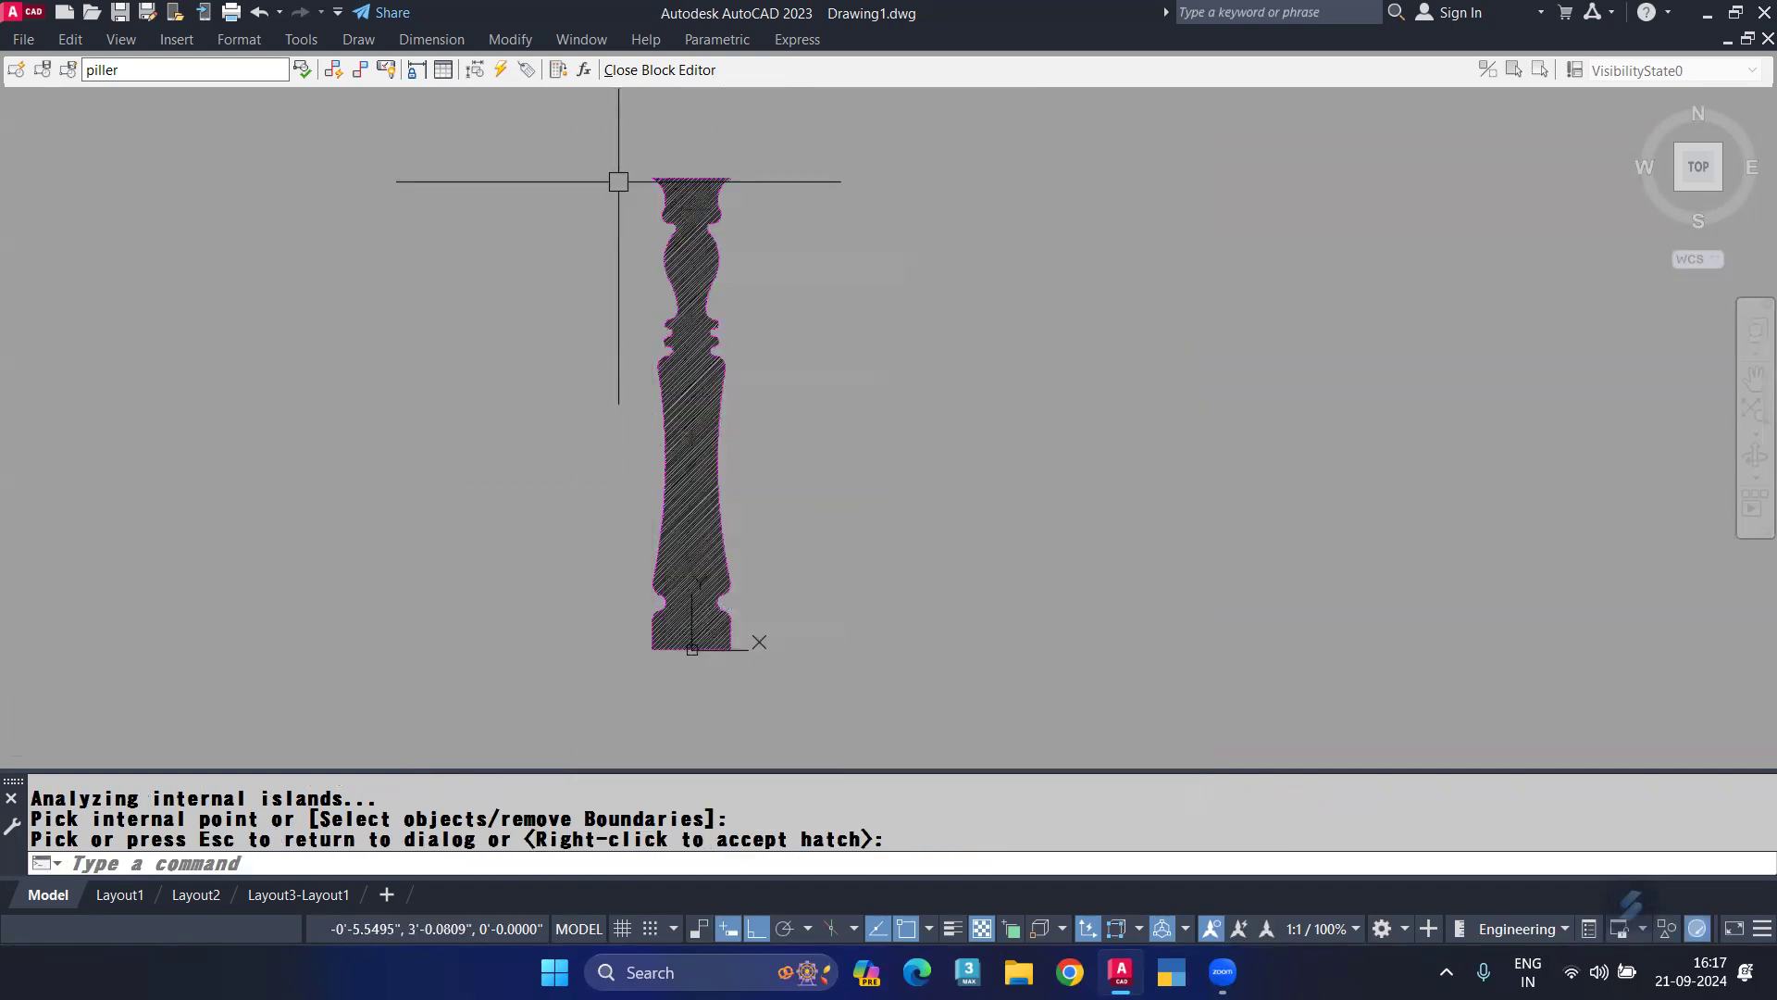
{"action": "left_click", "coordinate": [659, 71]}
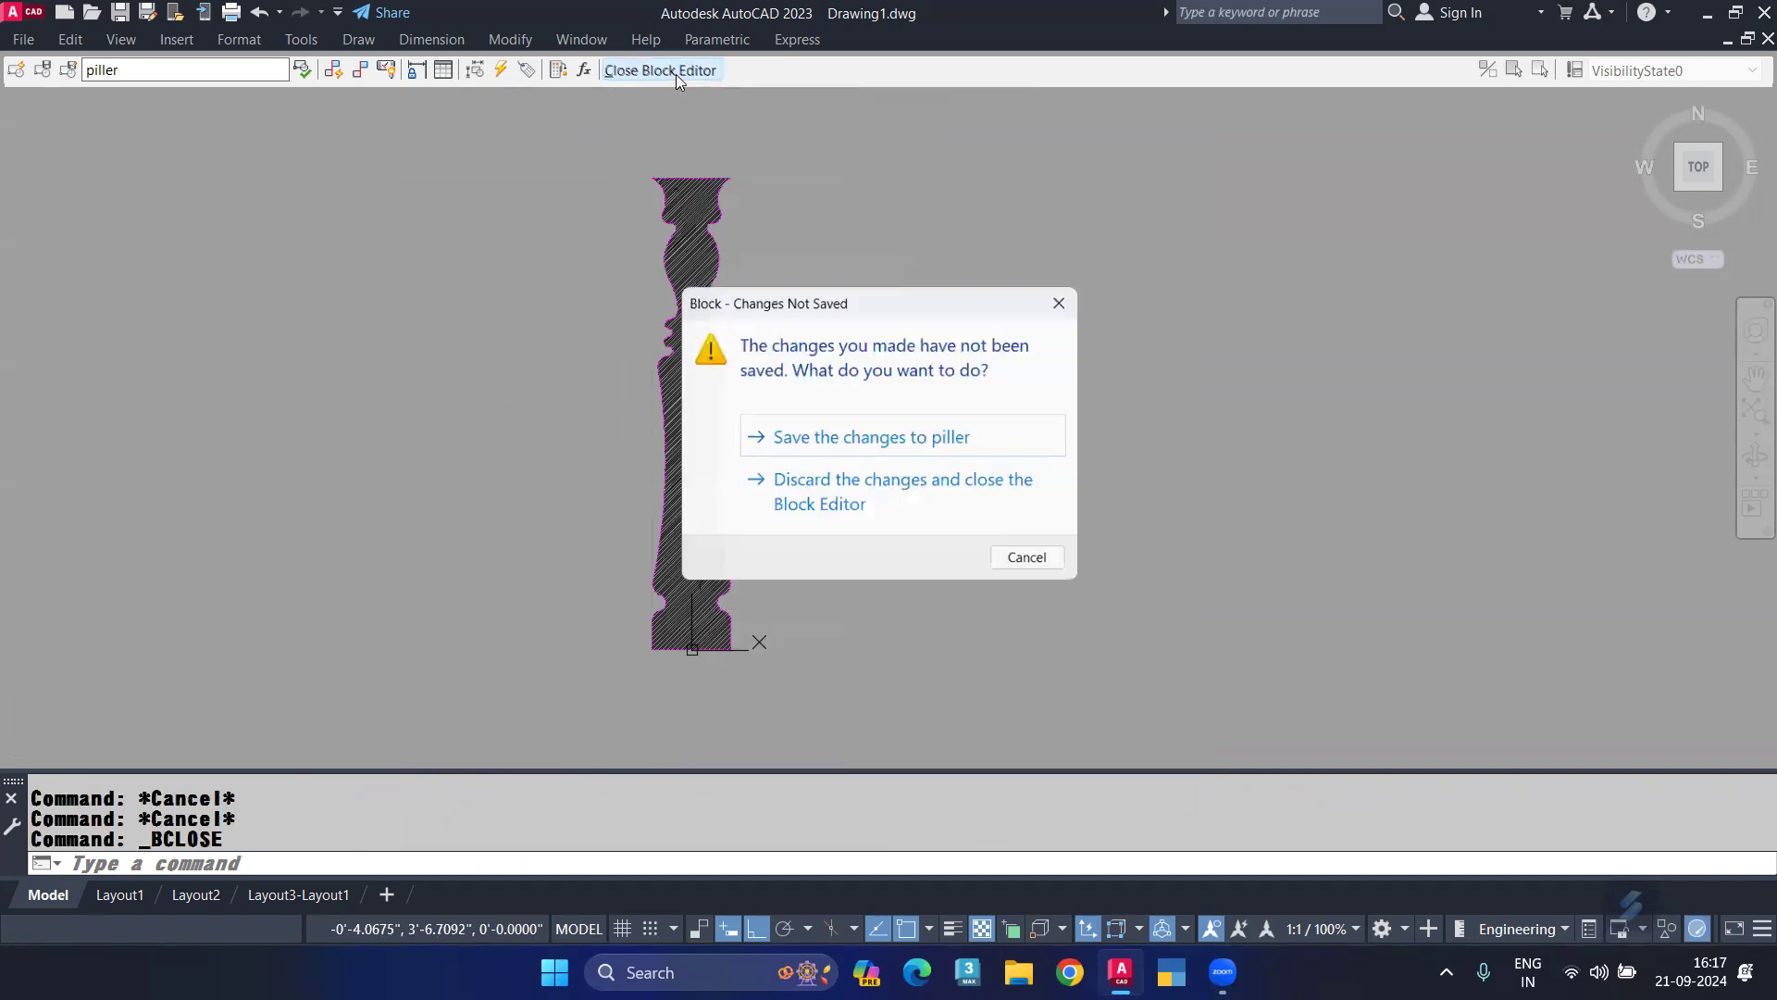
{"action": "left_click", "coordinate": [871, 440]}
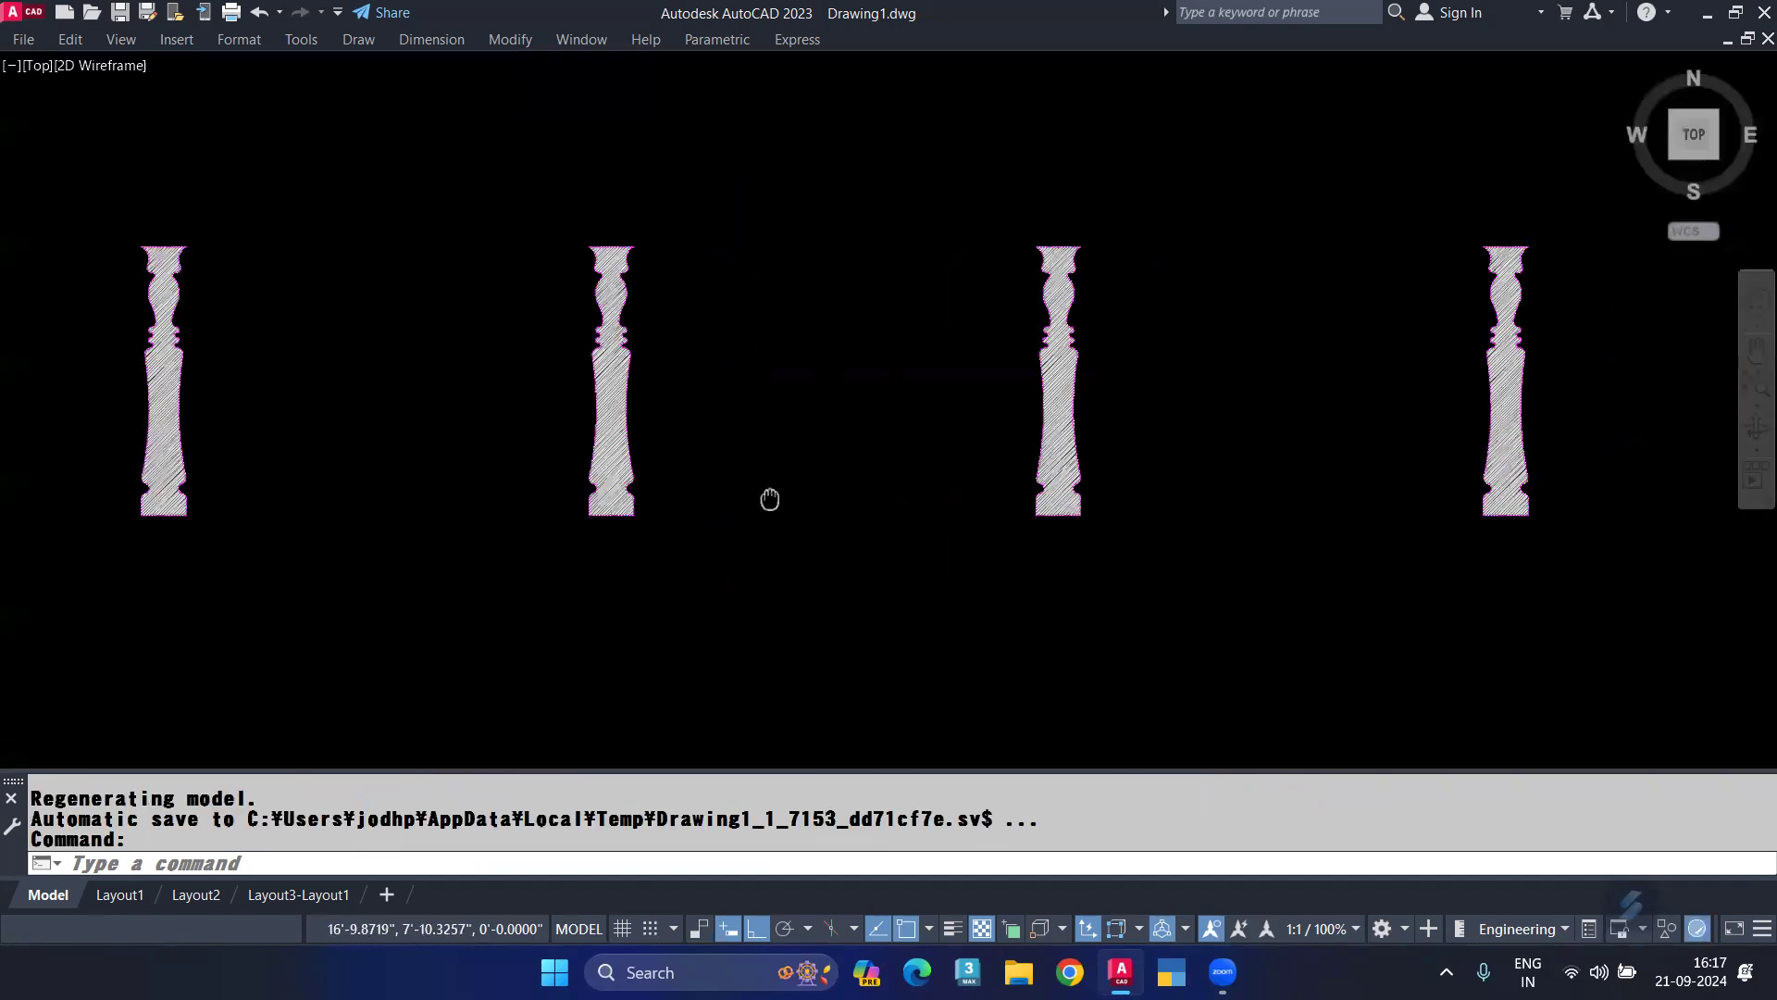
Examine the arrayed piller copies up close and across the whole row to check the edited block definition.
{"action": "mouse_move", "coordinate": [622, 417]}
{"action": "middle_mouse_down"}
{"action": "mouse_move", "coordinate": [1027, 401]}
{"action": "mouse_move", "coordinate": [675, 389]}
{"action": "mouse_move", "coordinate": [844, 421]}
{"action": "mouse_move", "coordinate": [762, 405]}
{"action": "mouse_move", "coordinate": [902, 398]}
{"action": "middle_mouse_up"}
{"action": "scroll", "coordinate": [836, 361], "scroll_direction": "up", "scroll_amount": 2}
{"action": "scroll", "coordinate": [674, 313], "scroll_direction": "up", "scroll_amount": 2}
{"action": "scroll", "coordinate": [692, 299], "scroll_direction": "up", "scroll_amount": 6}
{"action": "scroll", "coordinate": [819, 314], "scroll_direction": "down", "scroll_amount": 6}
{"action": "middle_click_drag", "start_coordinate": [622, 393], "coordinate": [1209, 408]}
{"action": "middle_click_drag", "start_coordinate": [830, 405], "coordinate": [1392, 380]}
{"action": "middle_click_drag", "start_coordinate": [688, 339], "coordinate": [1053, 350]}
{"action": "scroll", "coordinate": [1054, 350], "scroll_direction": "down", "scroll_amount": 3}
{"action": "middle_click_drag", "start_coordinate": [864, 393], "coordinate": [1026, 418]}
{"action": "scroll", "coordinate": [1014, 403], "scroll_direction": "down", "scroll_amount": 2}
{"action": "scroll", "coordinate": [792, 416], "scroll_direction": "down", "scroll_amount": 4}
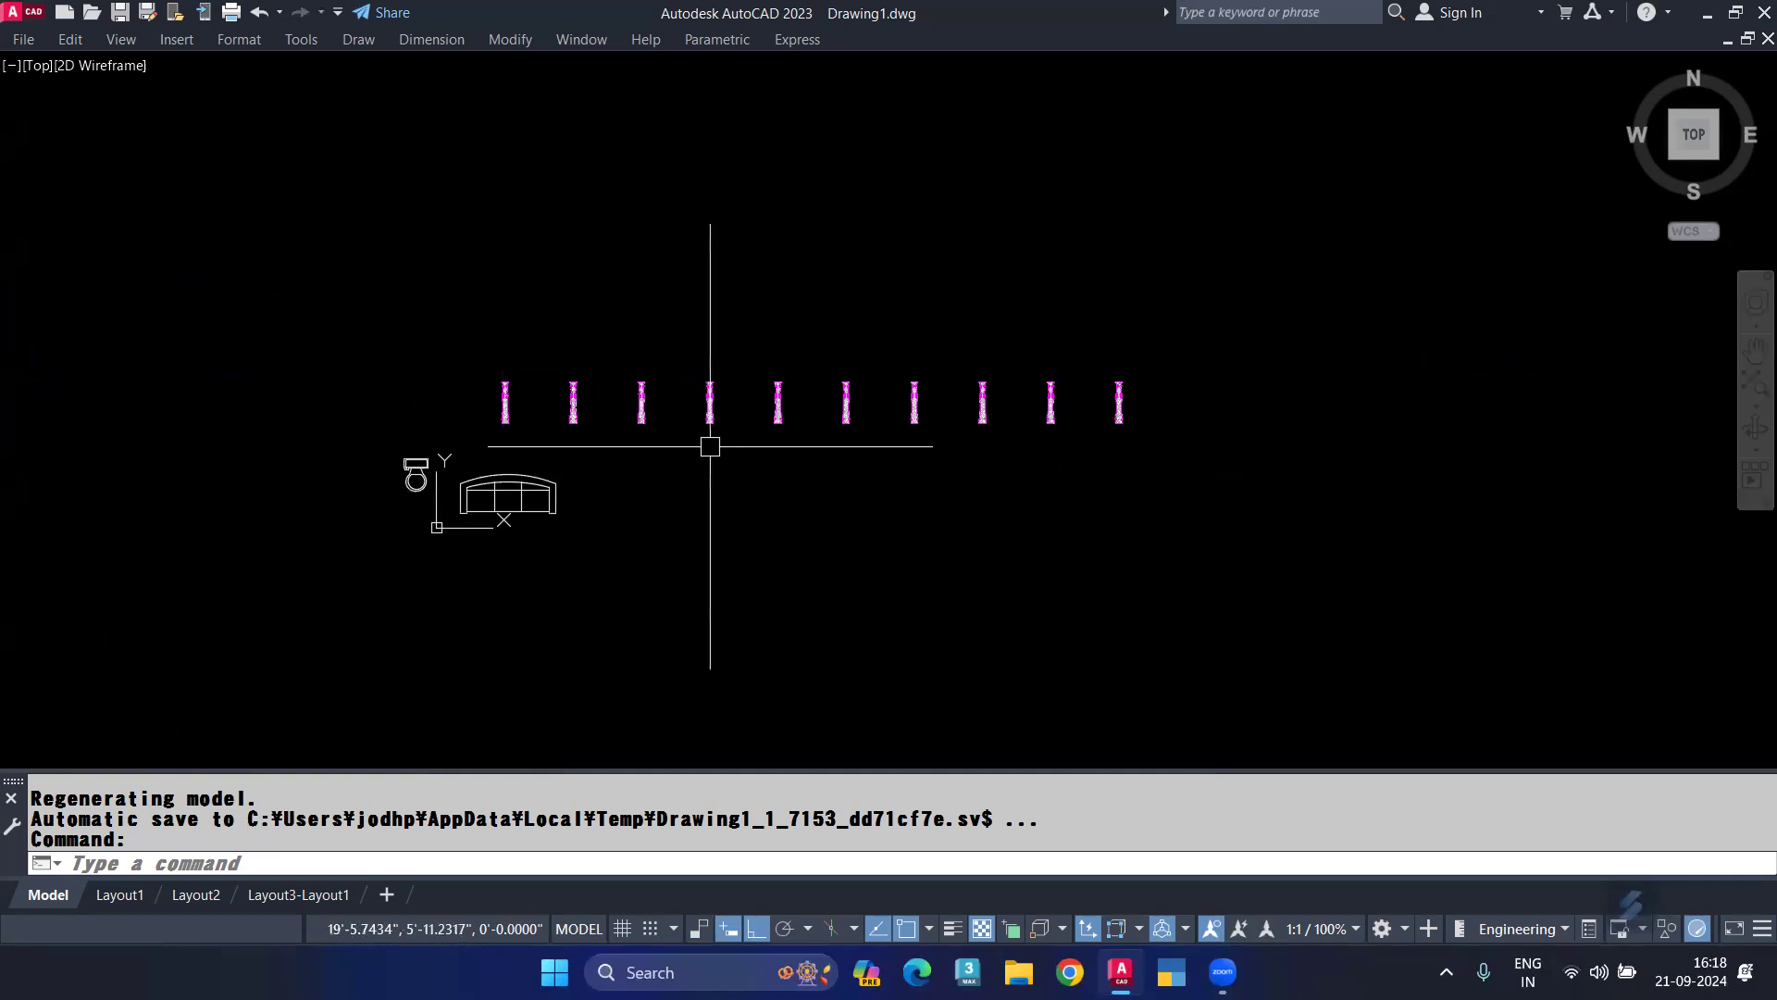
Erase the whole row of ten arrayed piller balusters, leaving the toilet and sofa in place.
{"action": "scroll", "coordinate": [597, 423], "scroll_direction": "up", "scroll_amount": 2}
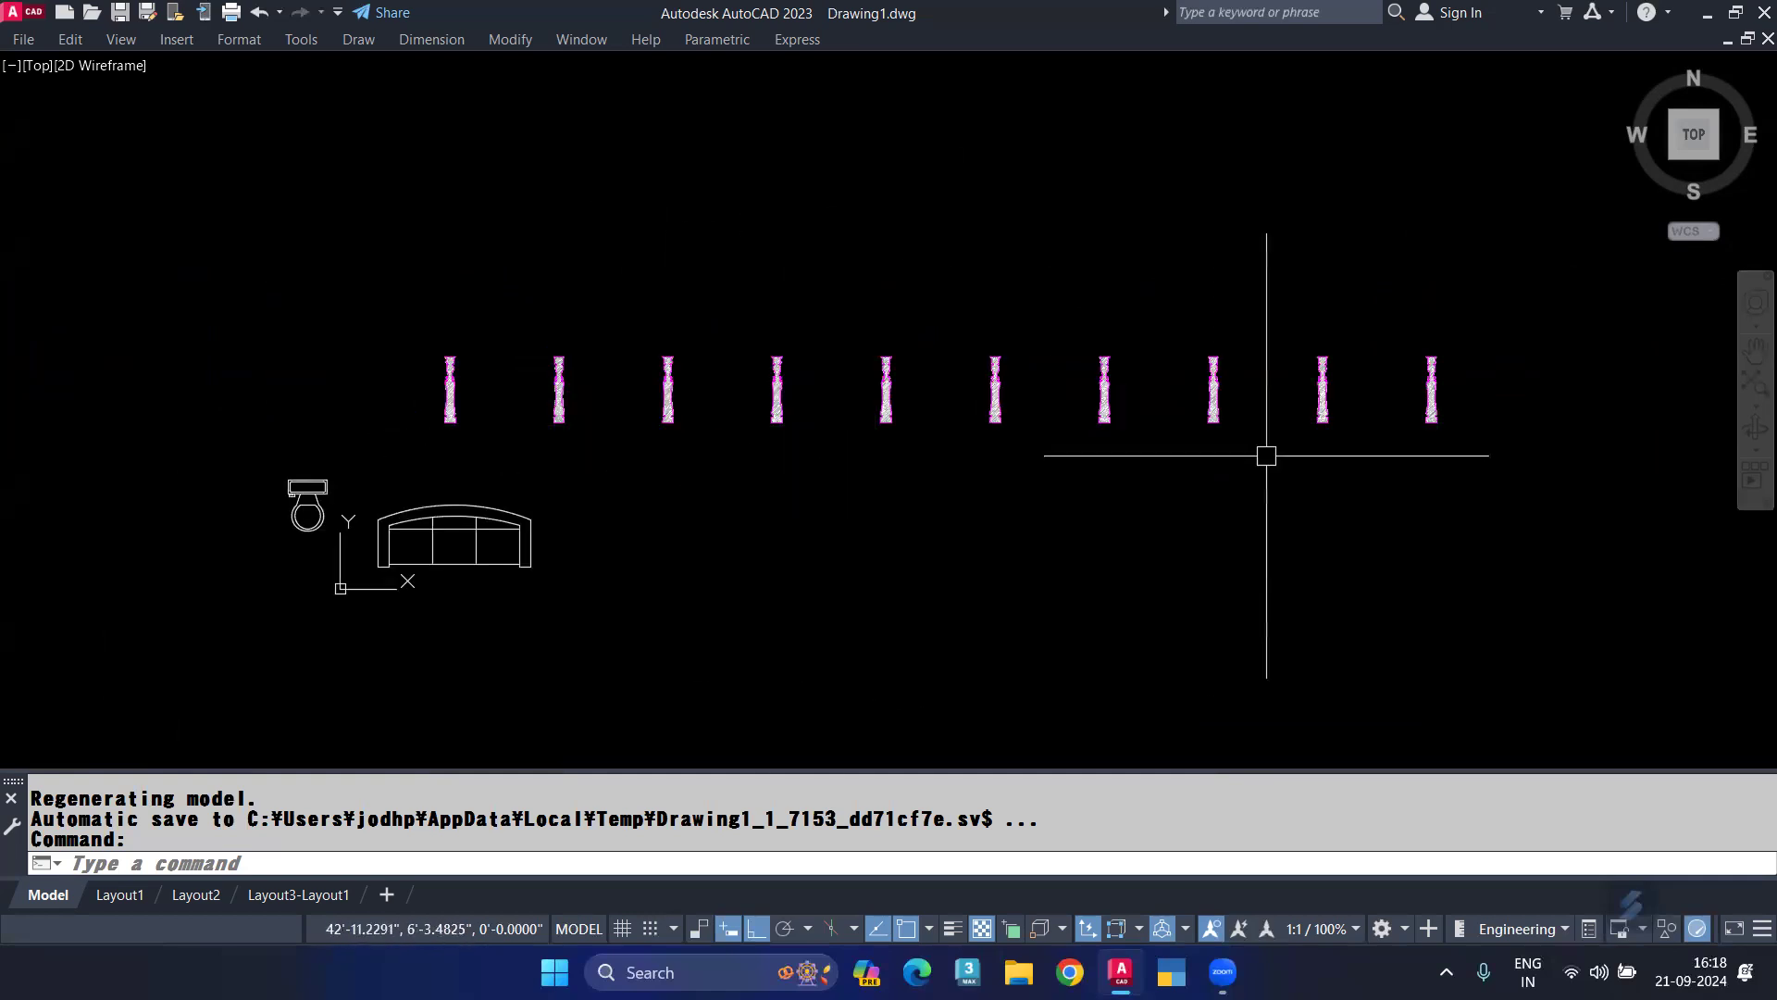
{"action": "left_click", "coordinate": [1481, 315]}
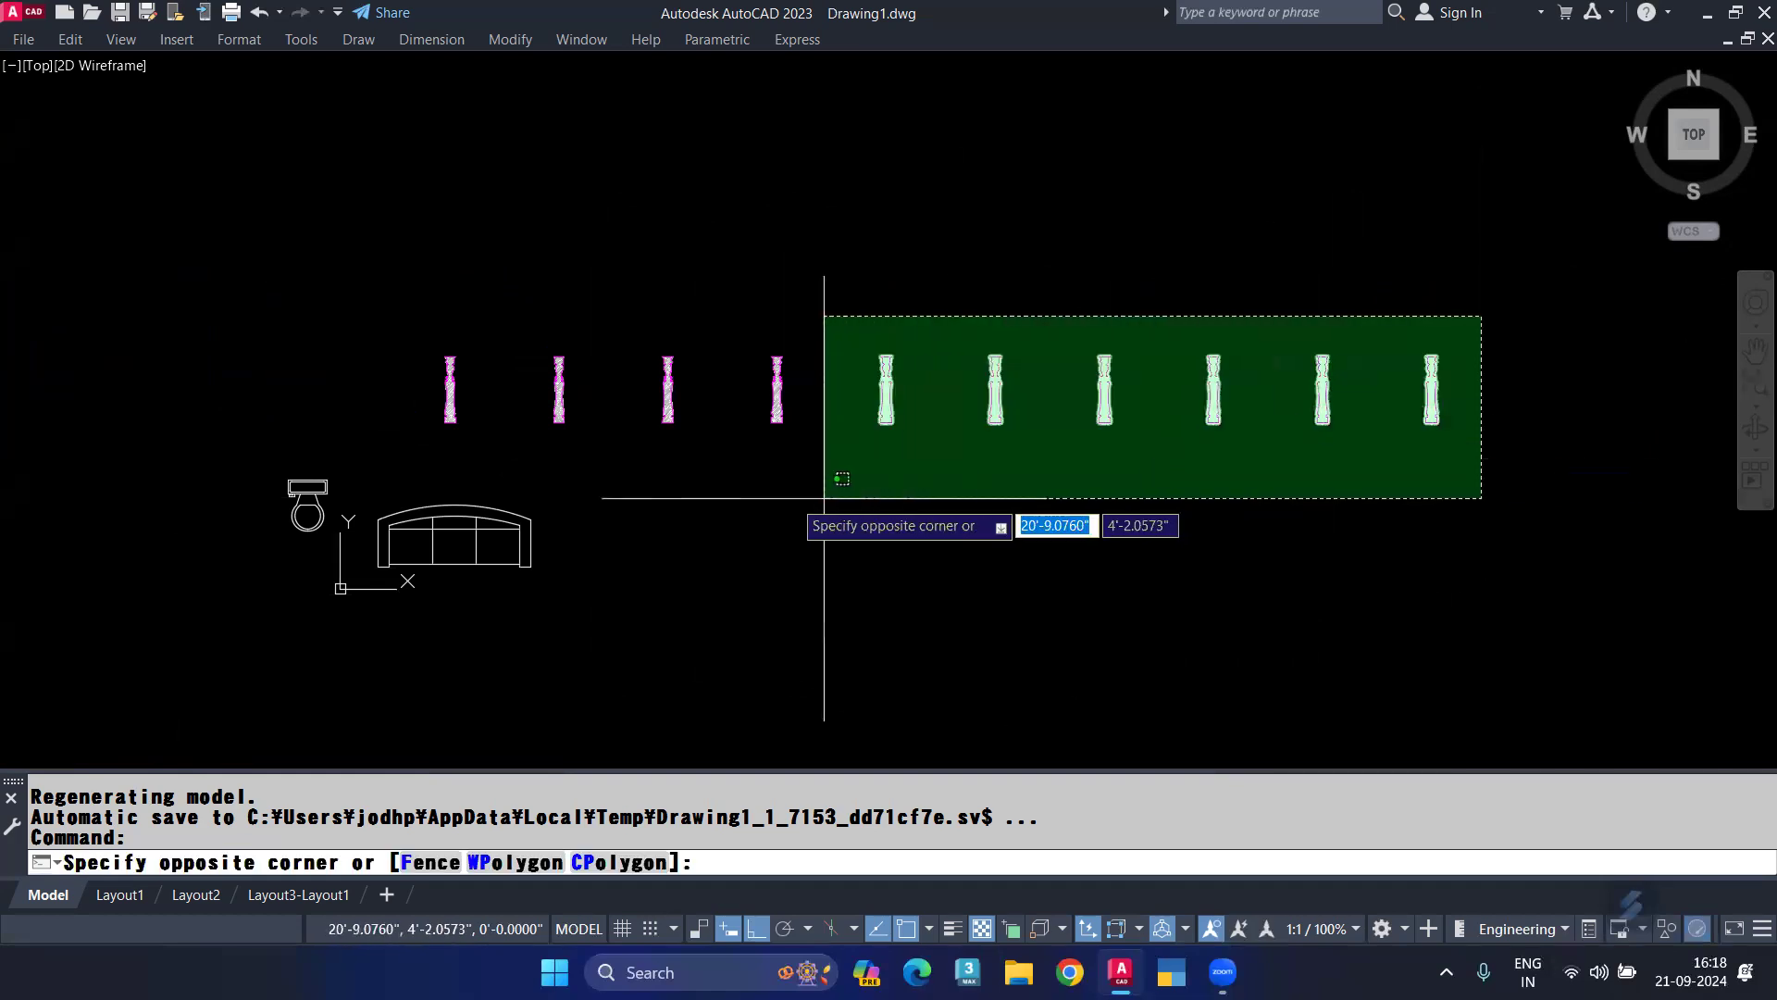
{"action": "left_click", "coordinate": [413, 455]}
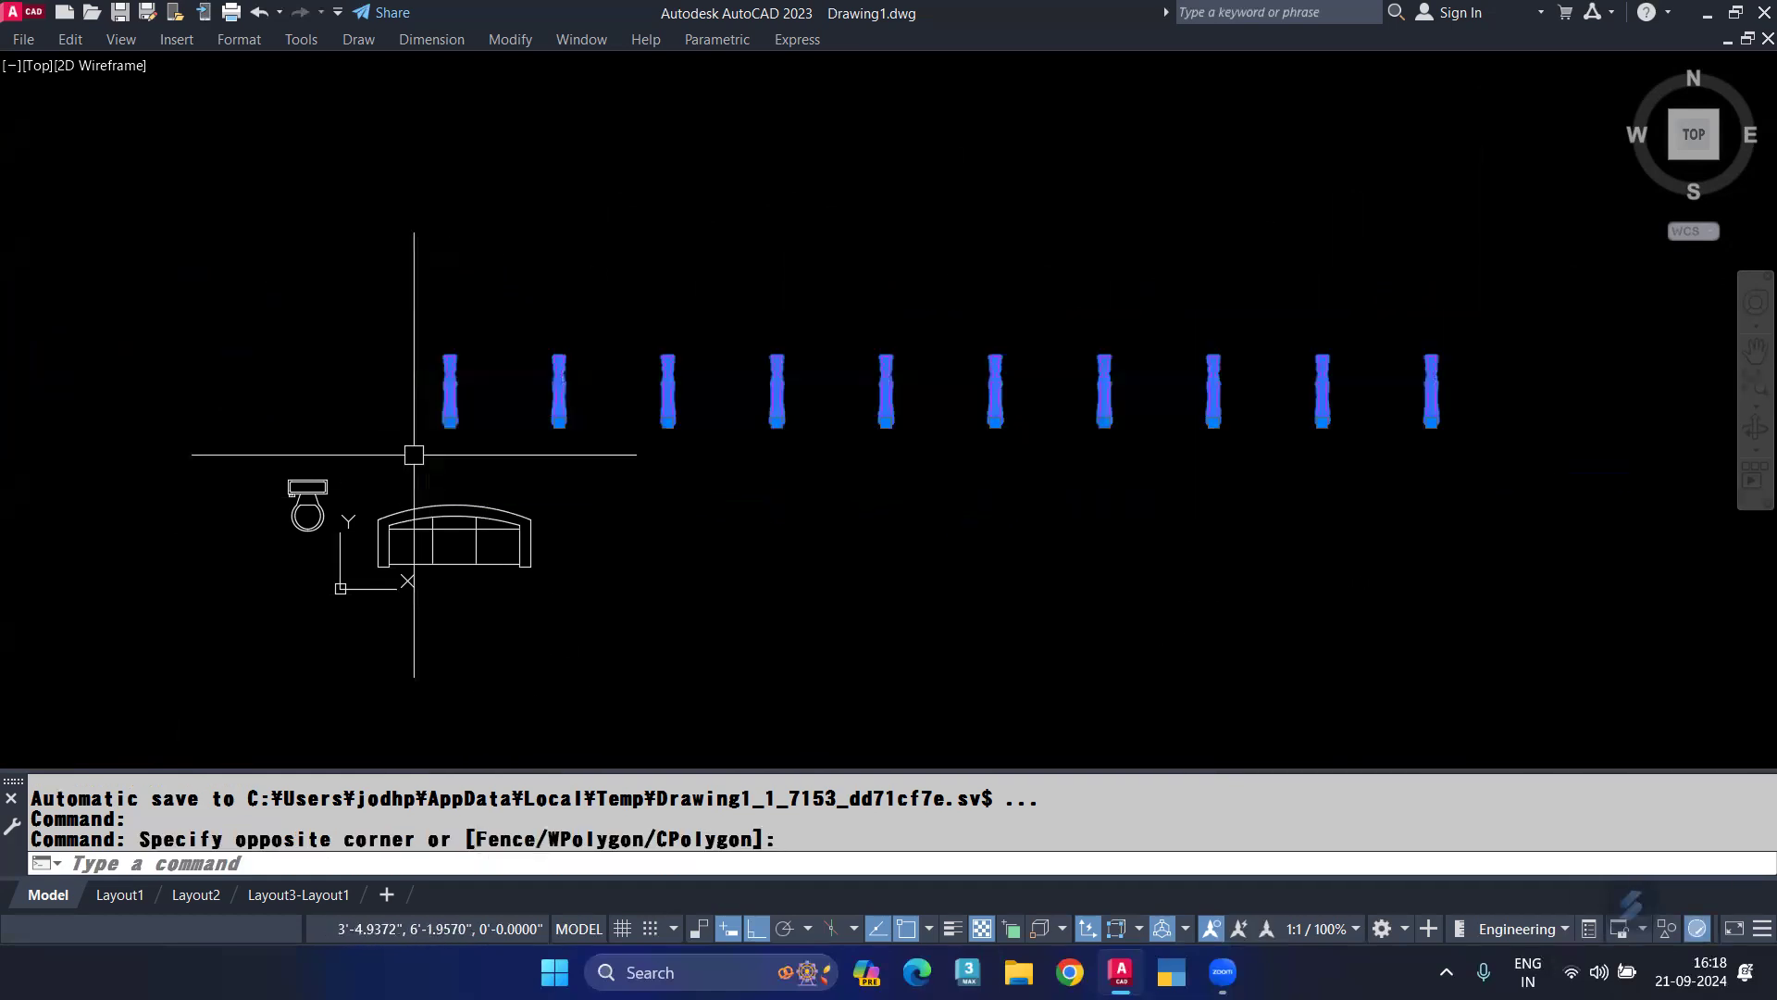
{"action": "key", "text": "Delete"}
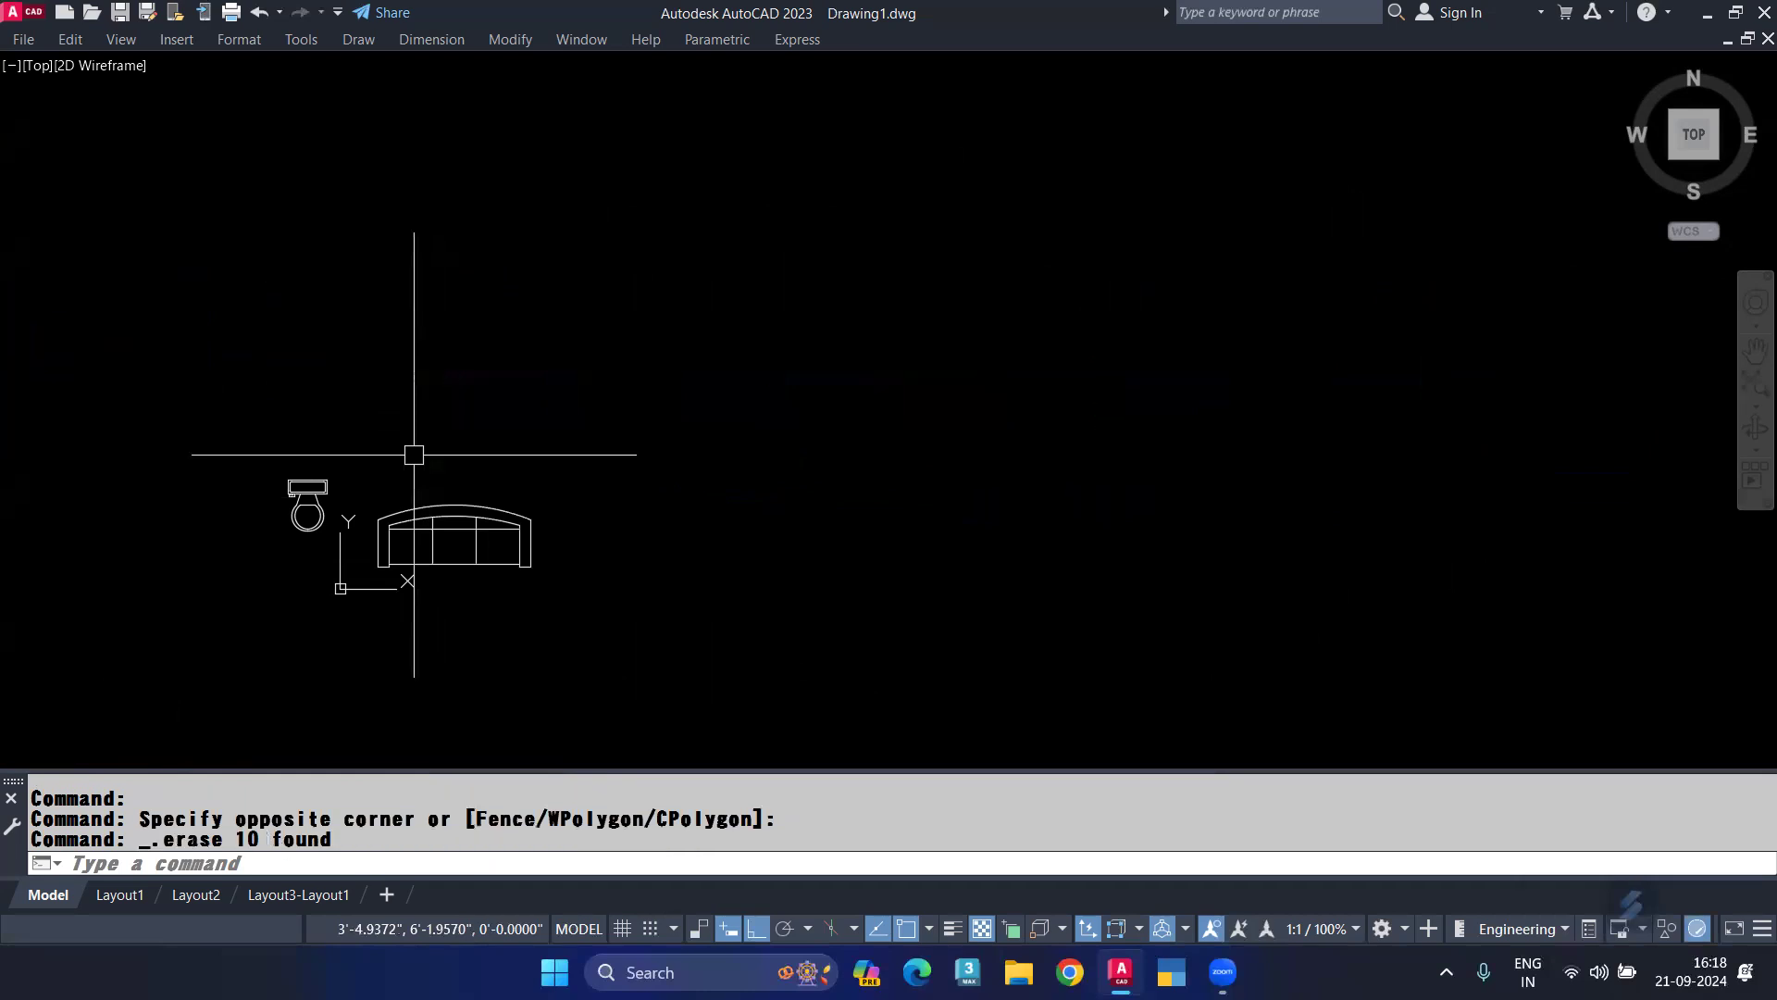
Draw a horizontal line about 52' long above the toilet and sofa, where the baluster row stood.
{"action": "type", "text": "L"}
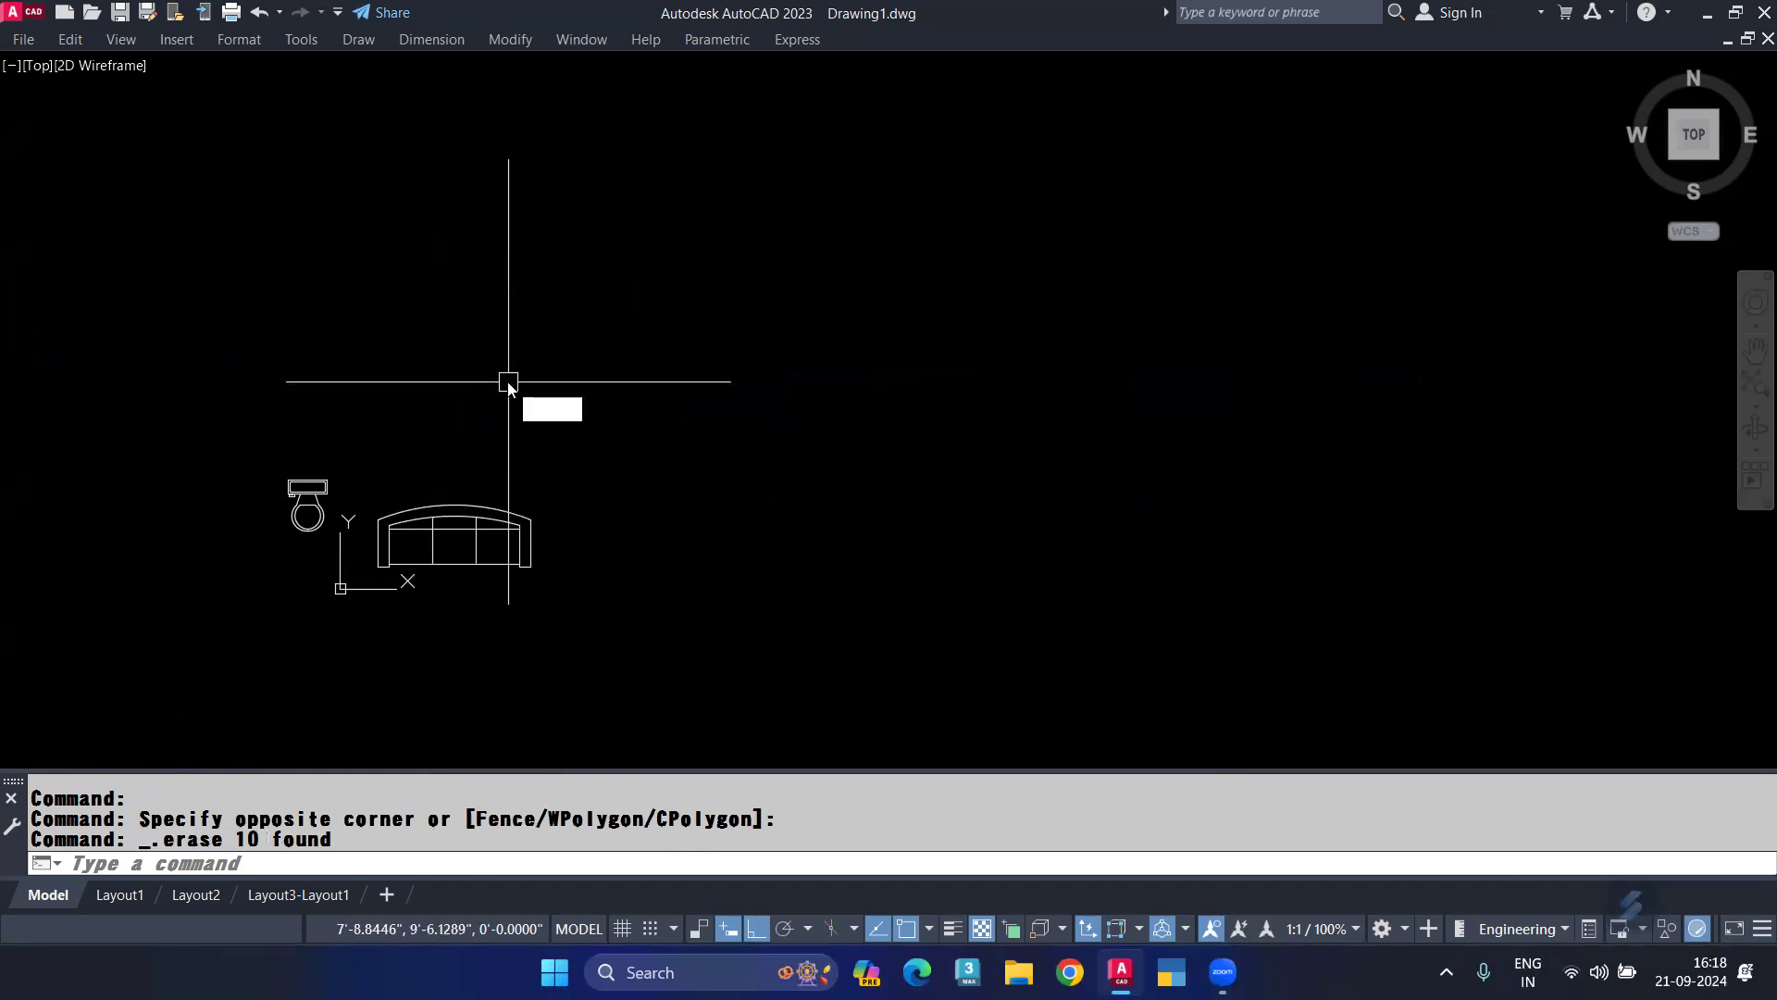
{"action": "key", "text": "Return"}
{"action": "left_click", "coordinate": [373, 333]}
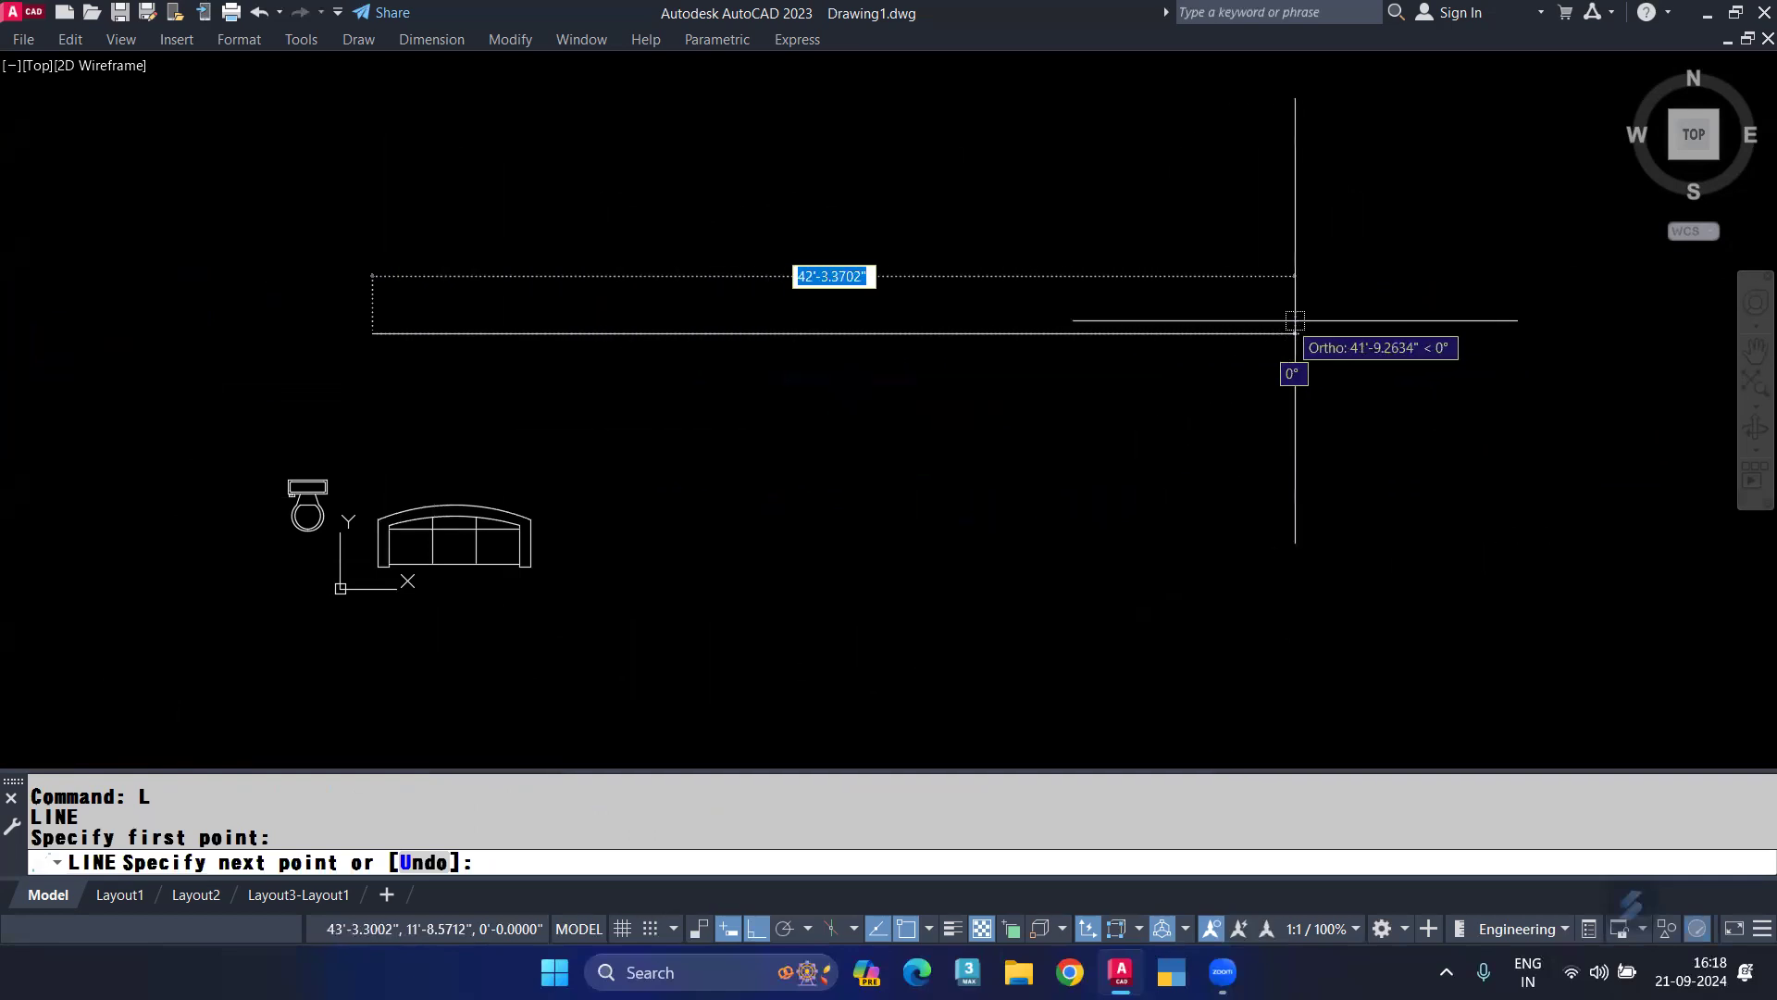
{"action": "left_click", "coordinate": [1509, 336]}
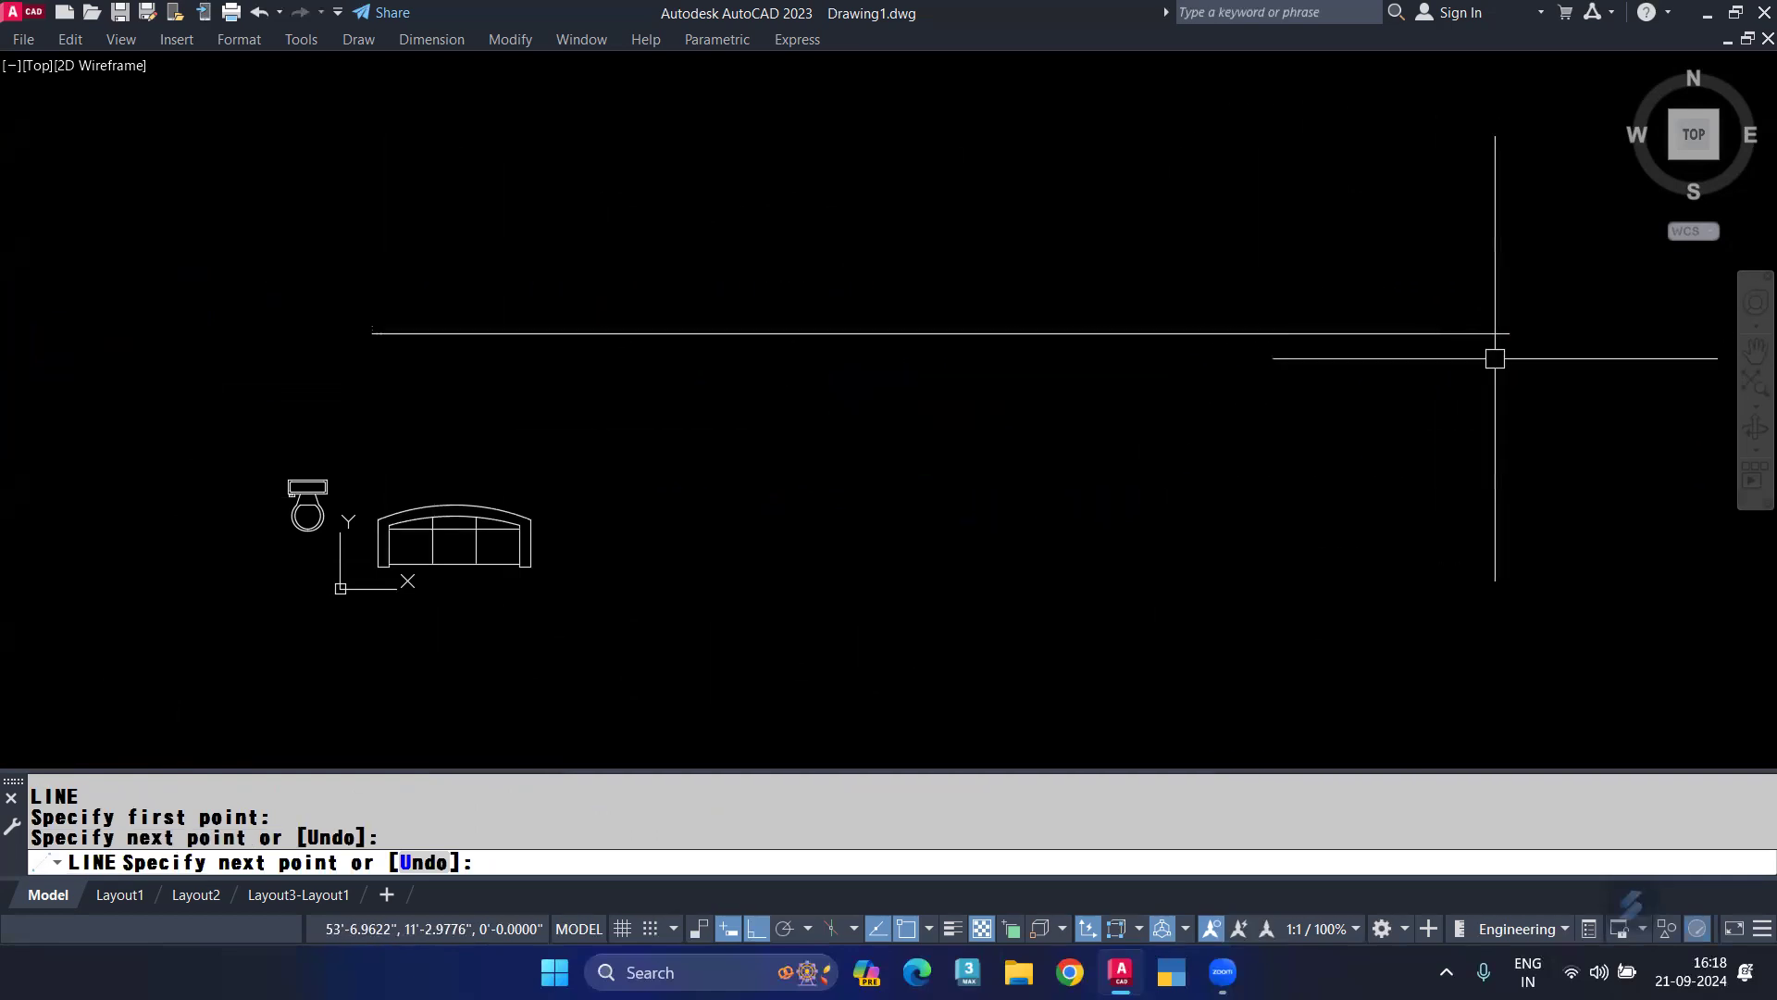
{"action": "key", "text": "Return"}
Divide the horizontal line into 20 segments with DIVIDE, inserting the block piller at each division, aligned with the line.
{"action": "scroll", "coordinate": [354, 341], "scroll_direction": "up", "scroll_amount": 2}
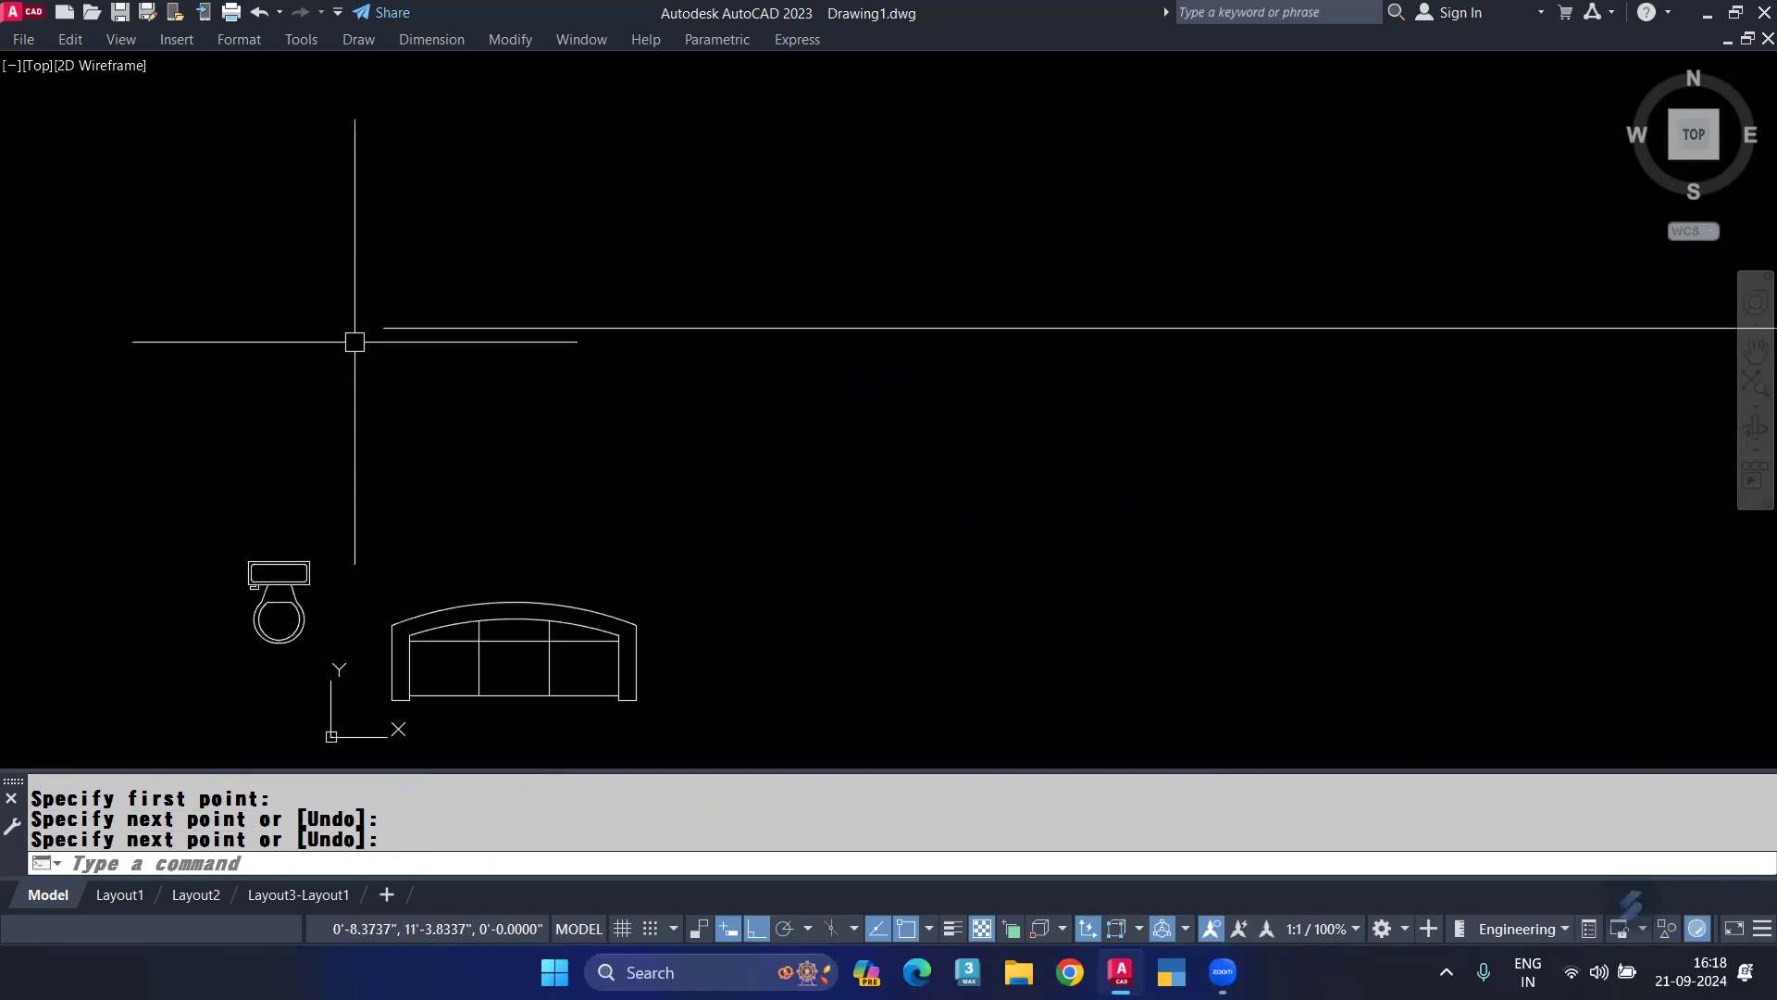
{"action": "type", "text": "DIV"}
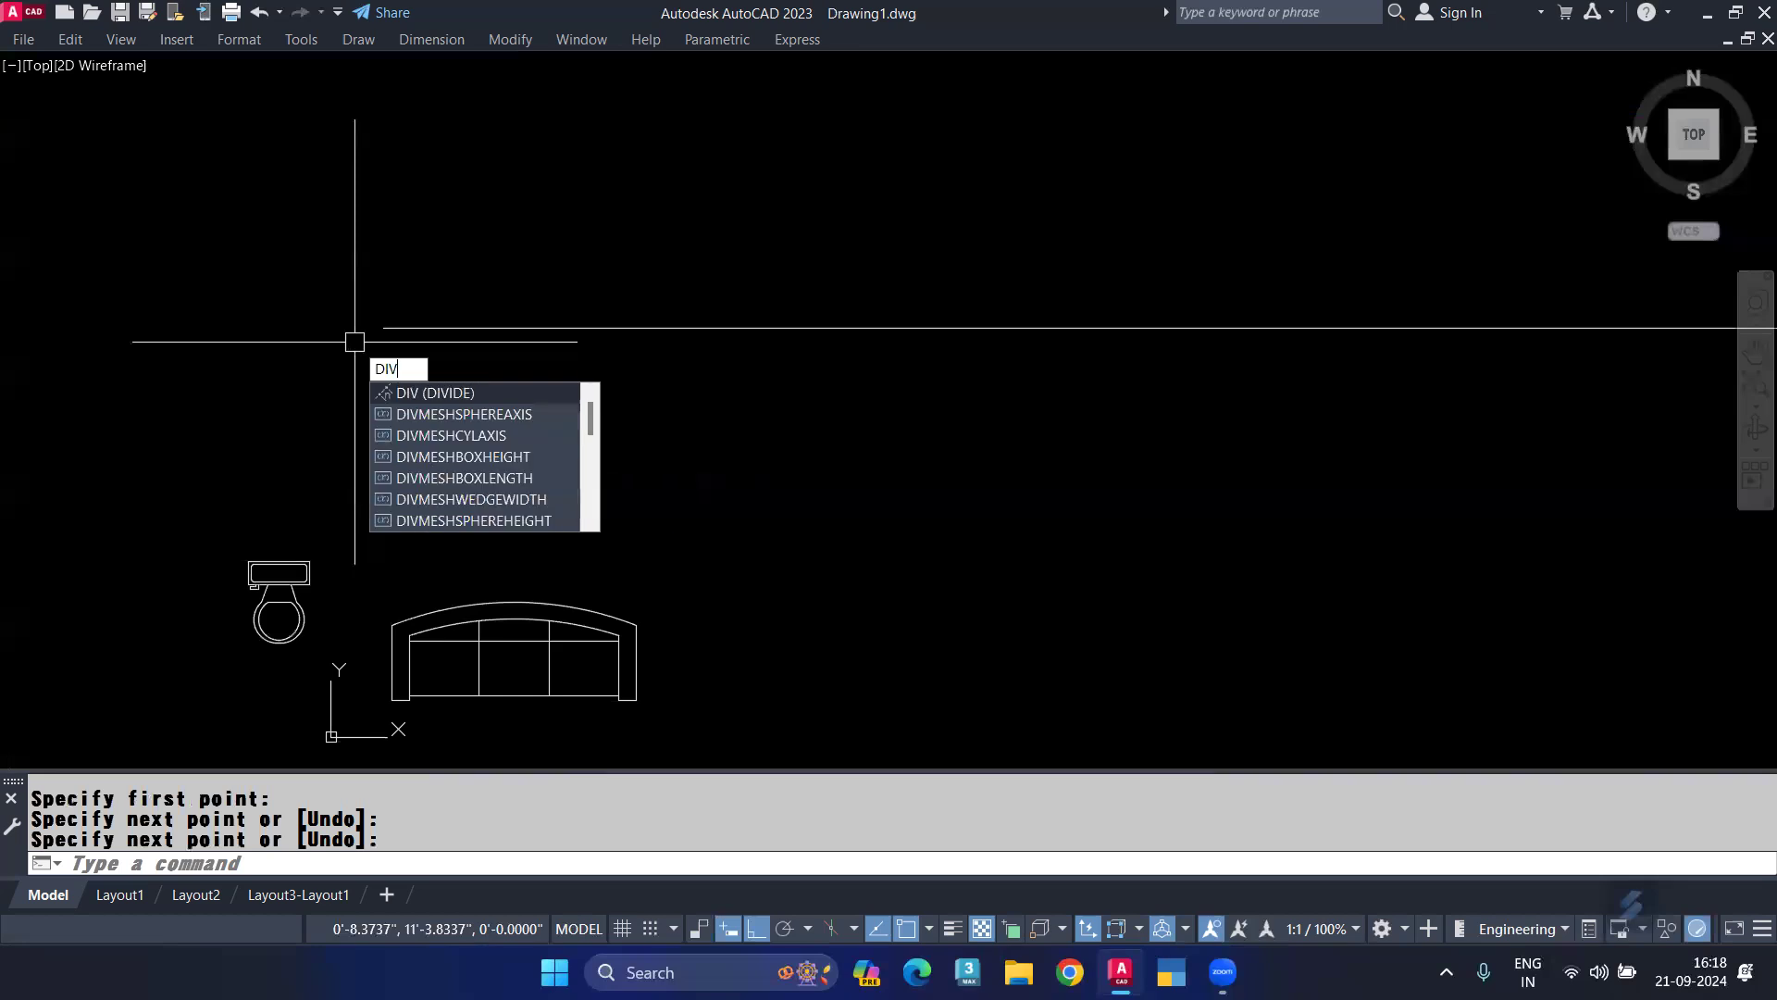
{"action": "key", "text": "Return"}
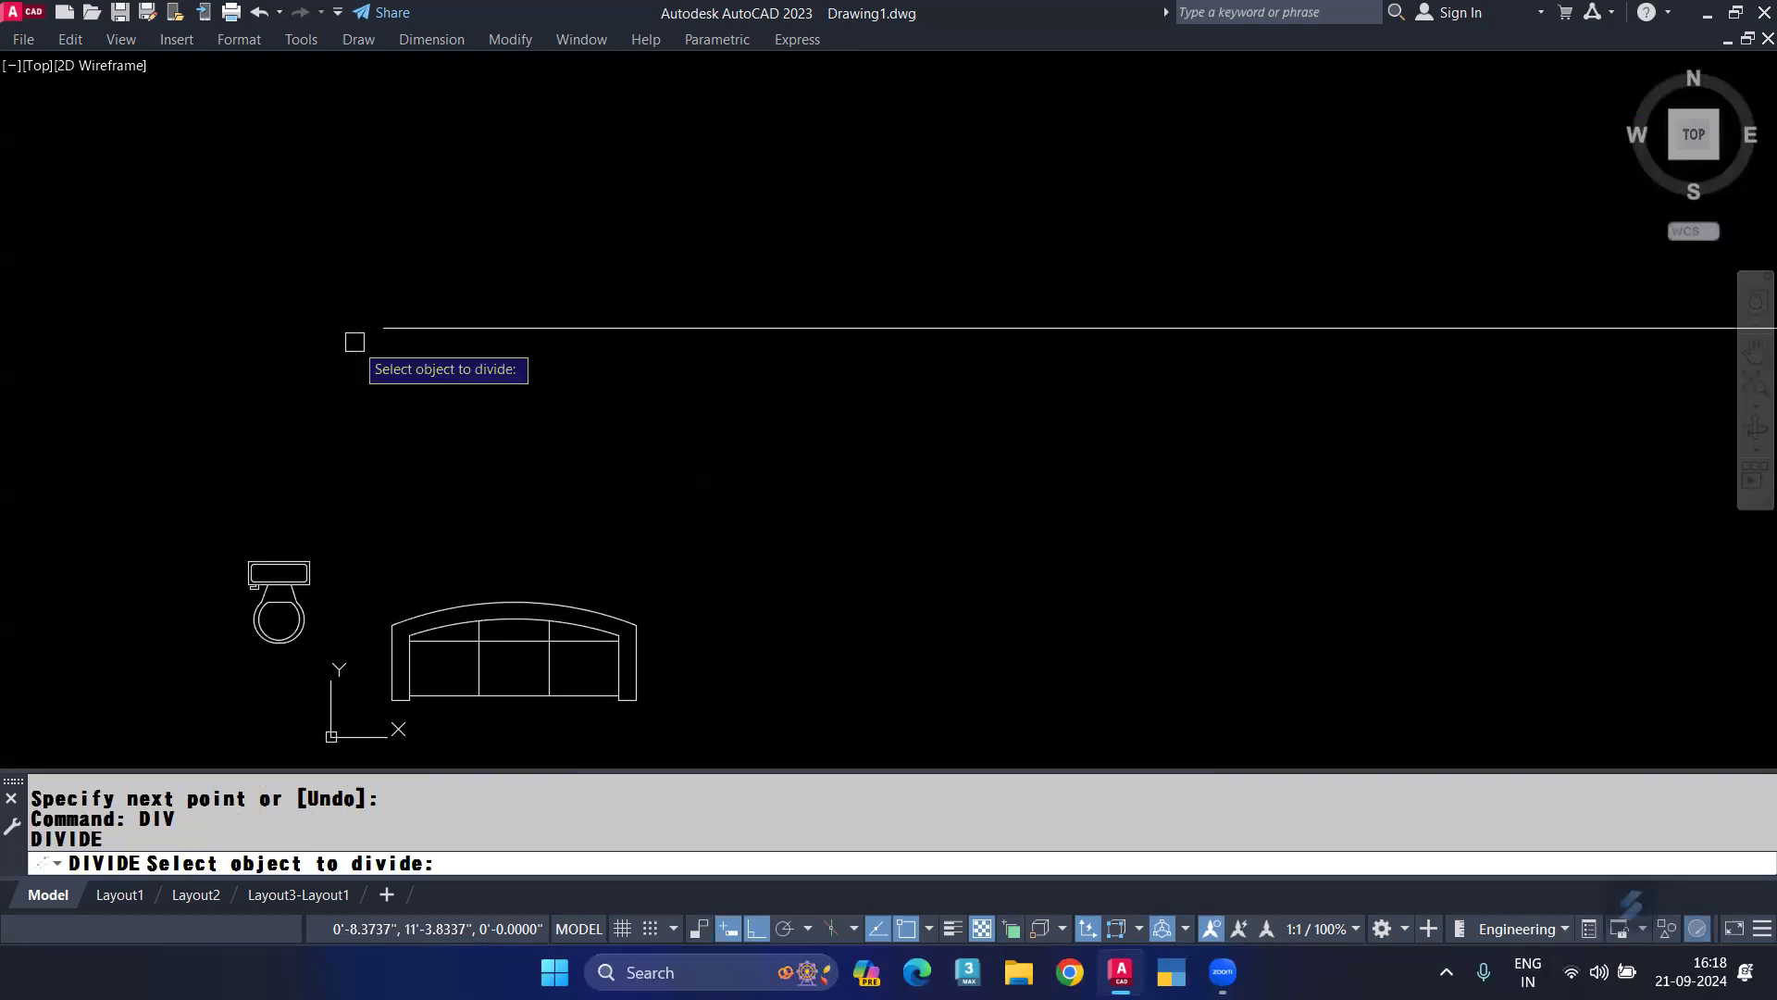
{"action": "left_click", "coordinate": [414, 326]}
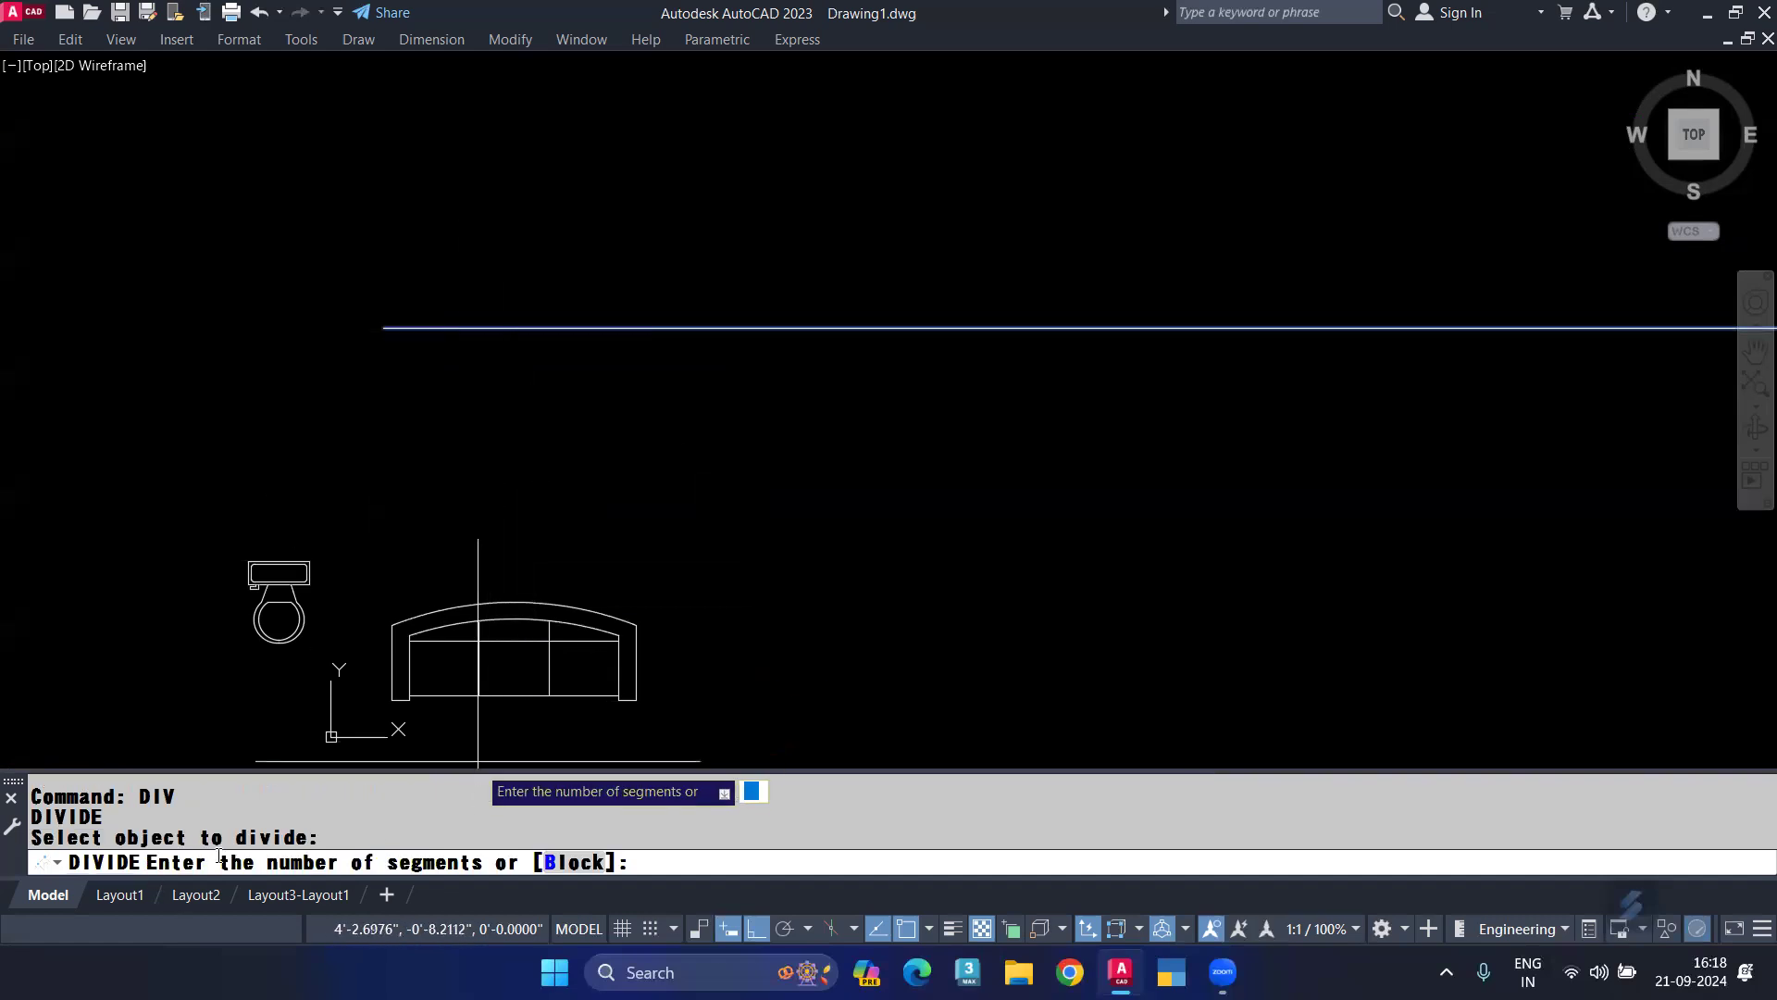
{"action": "left_click", "coordinate": [563, 864]}
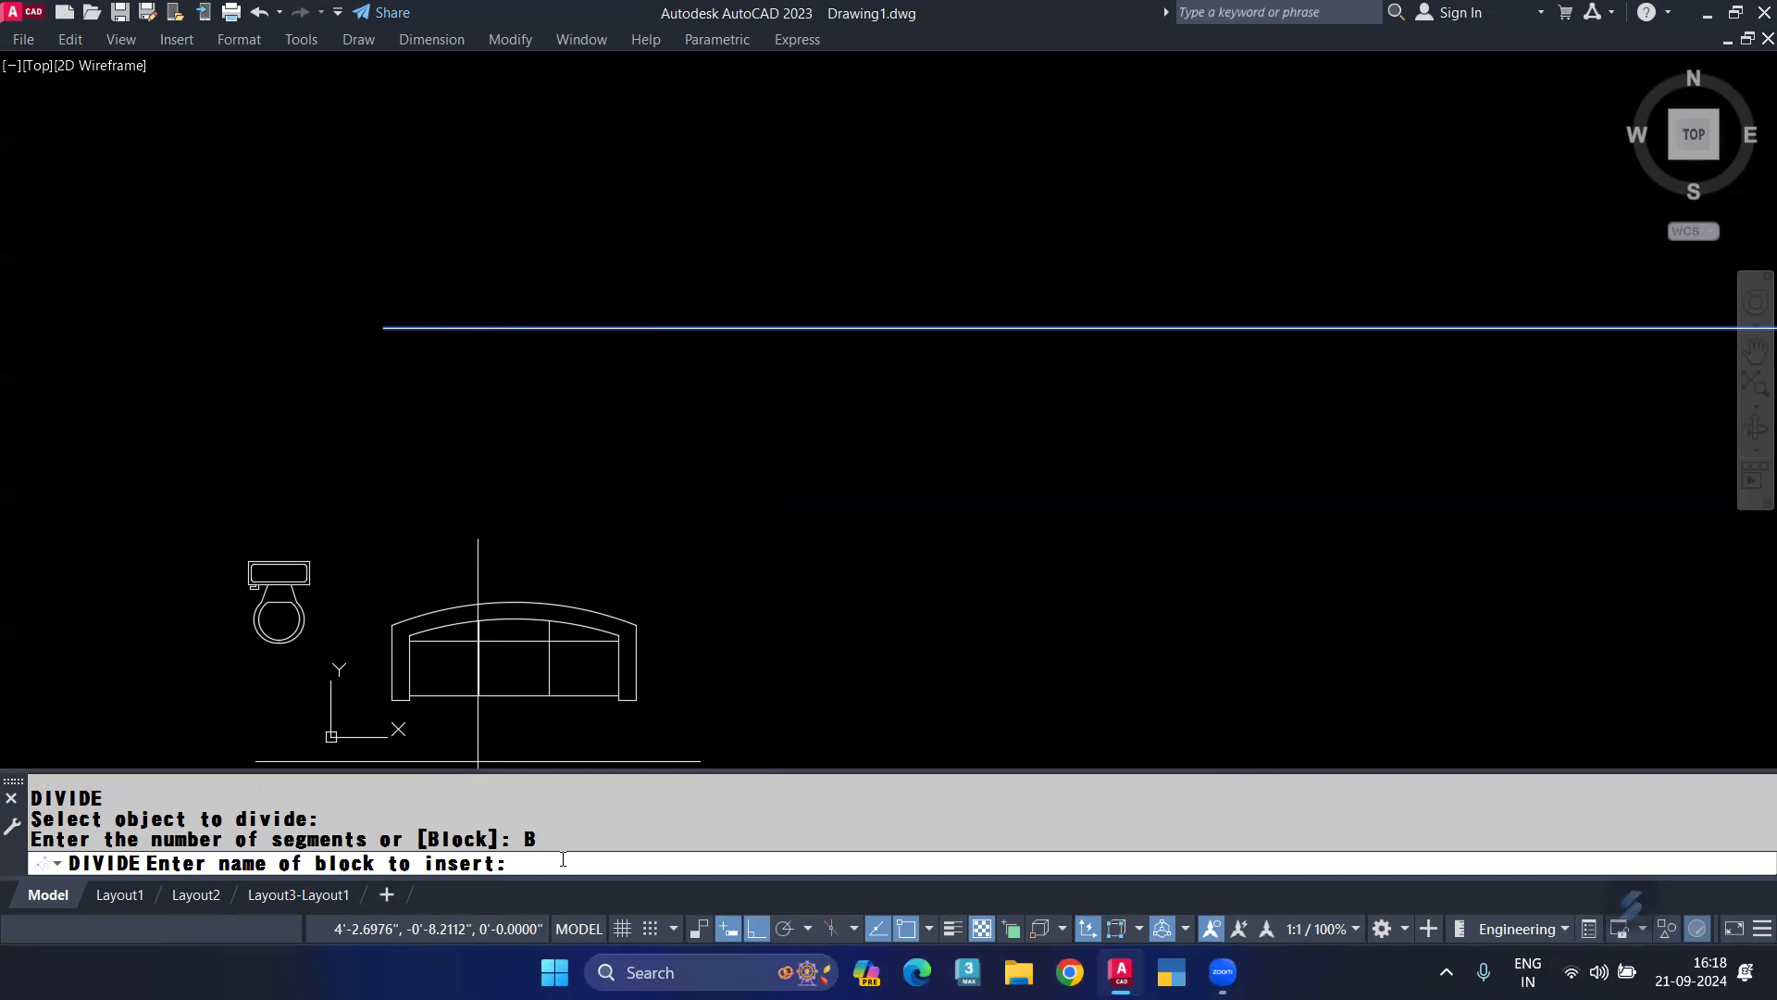
{"action": "type", "text": "piller"}
{"action": "key", "text": "Return"}
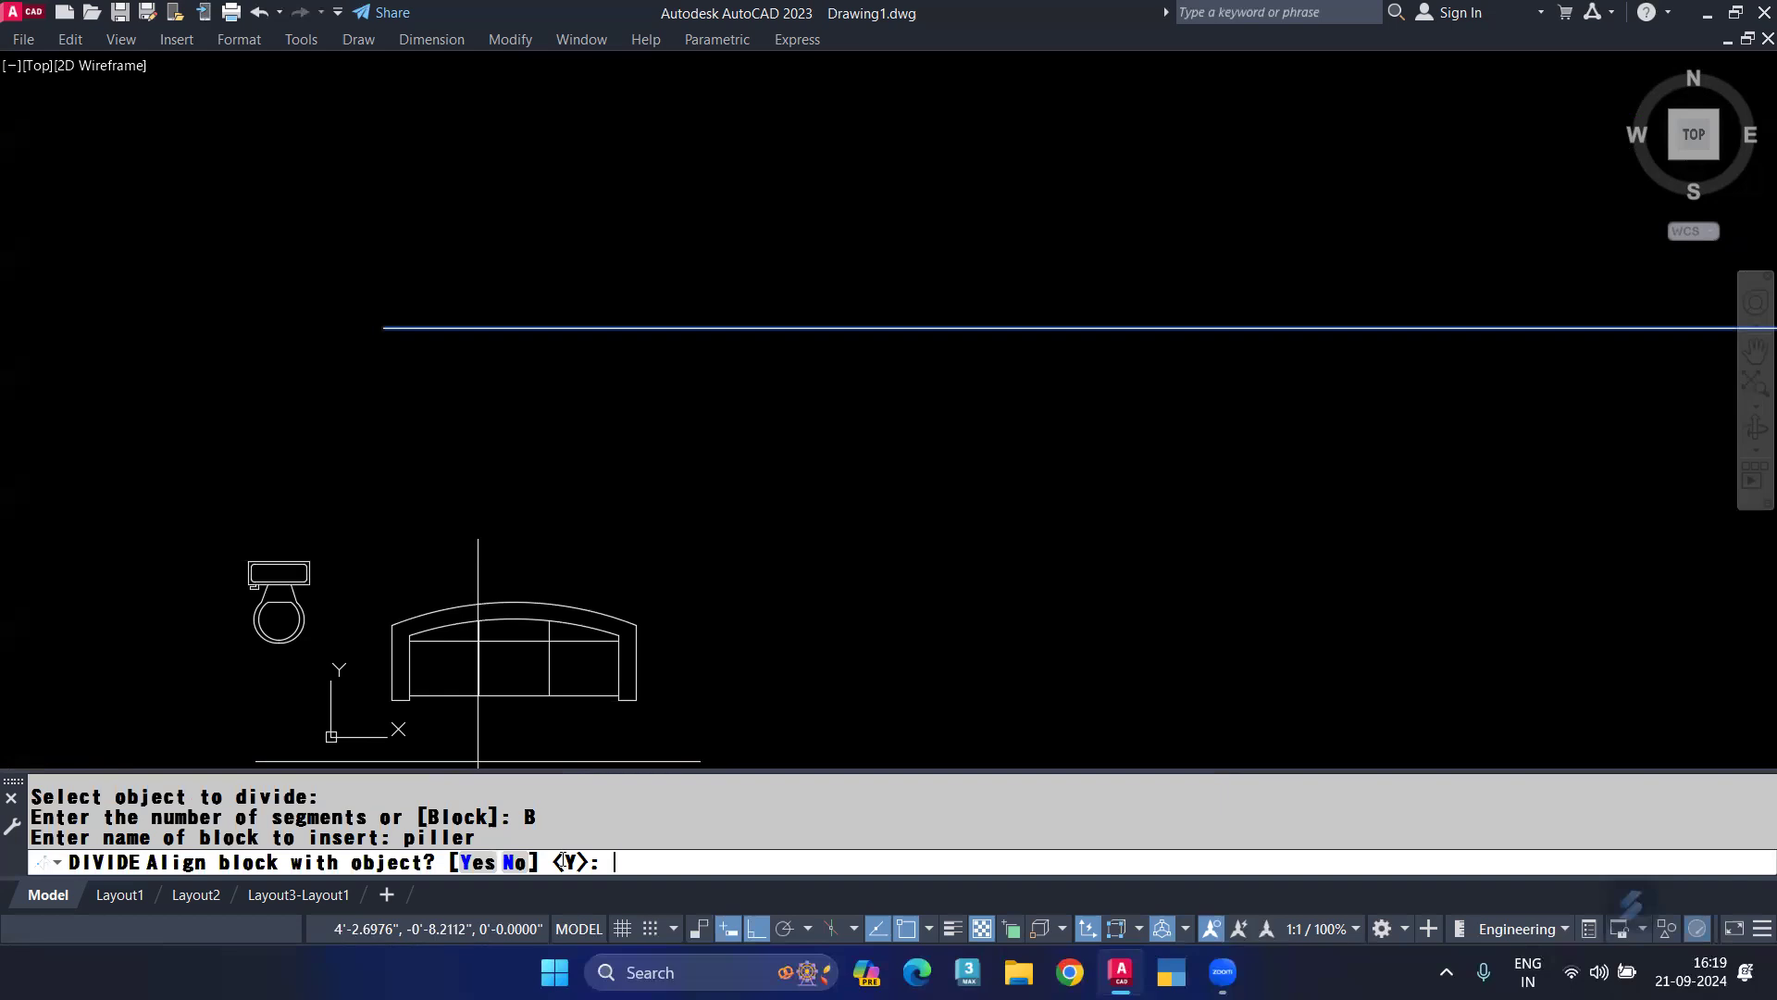
{"action": "type", "text": "y"}
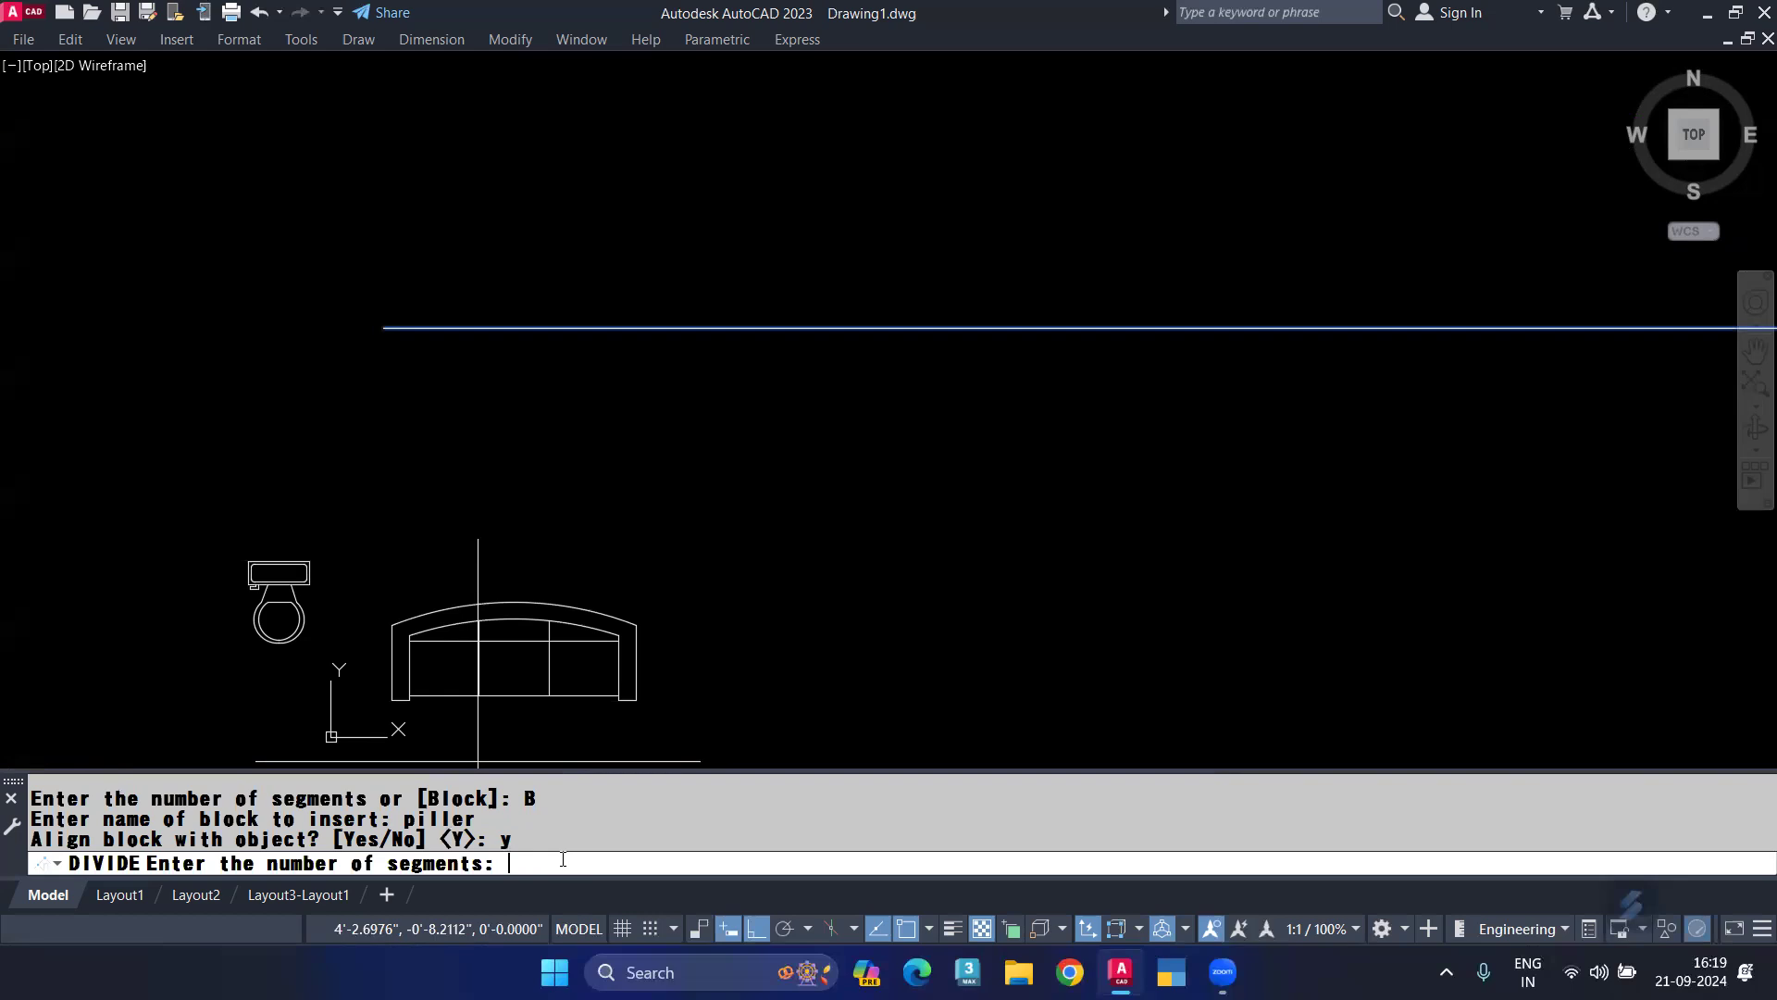
{"action": "type", "text": "20"}
{"action": "key", "text": "Return"}
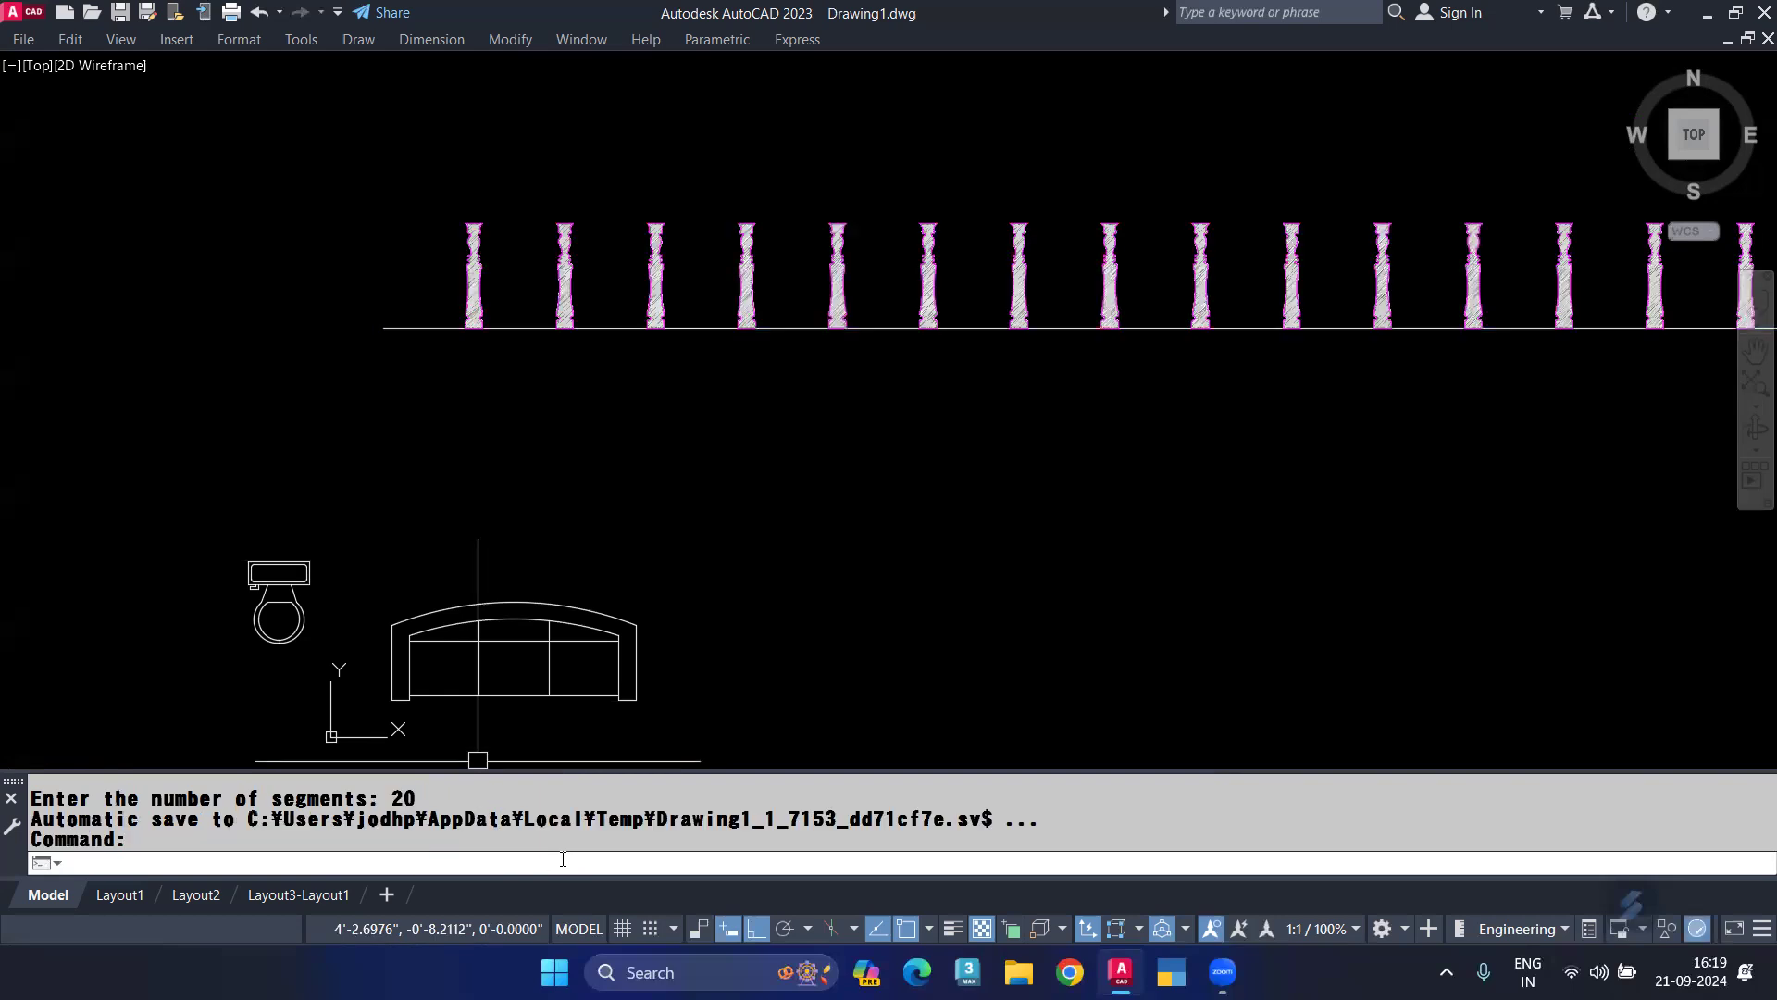
Examine the balusters placed by DIVIDE, checking their spacing and alignment along the whole line.
{"action": "scroll", "coordinate": [882, 298], "scroll_direction": "down", "scroll_amount": 1}
{"action": "scroll", "coordinate": [932, 373], "scroll_direction": "down", "scroll_amount": 2}
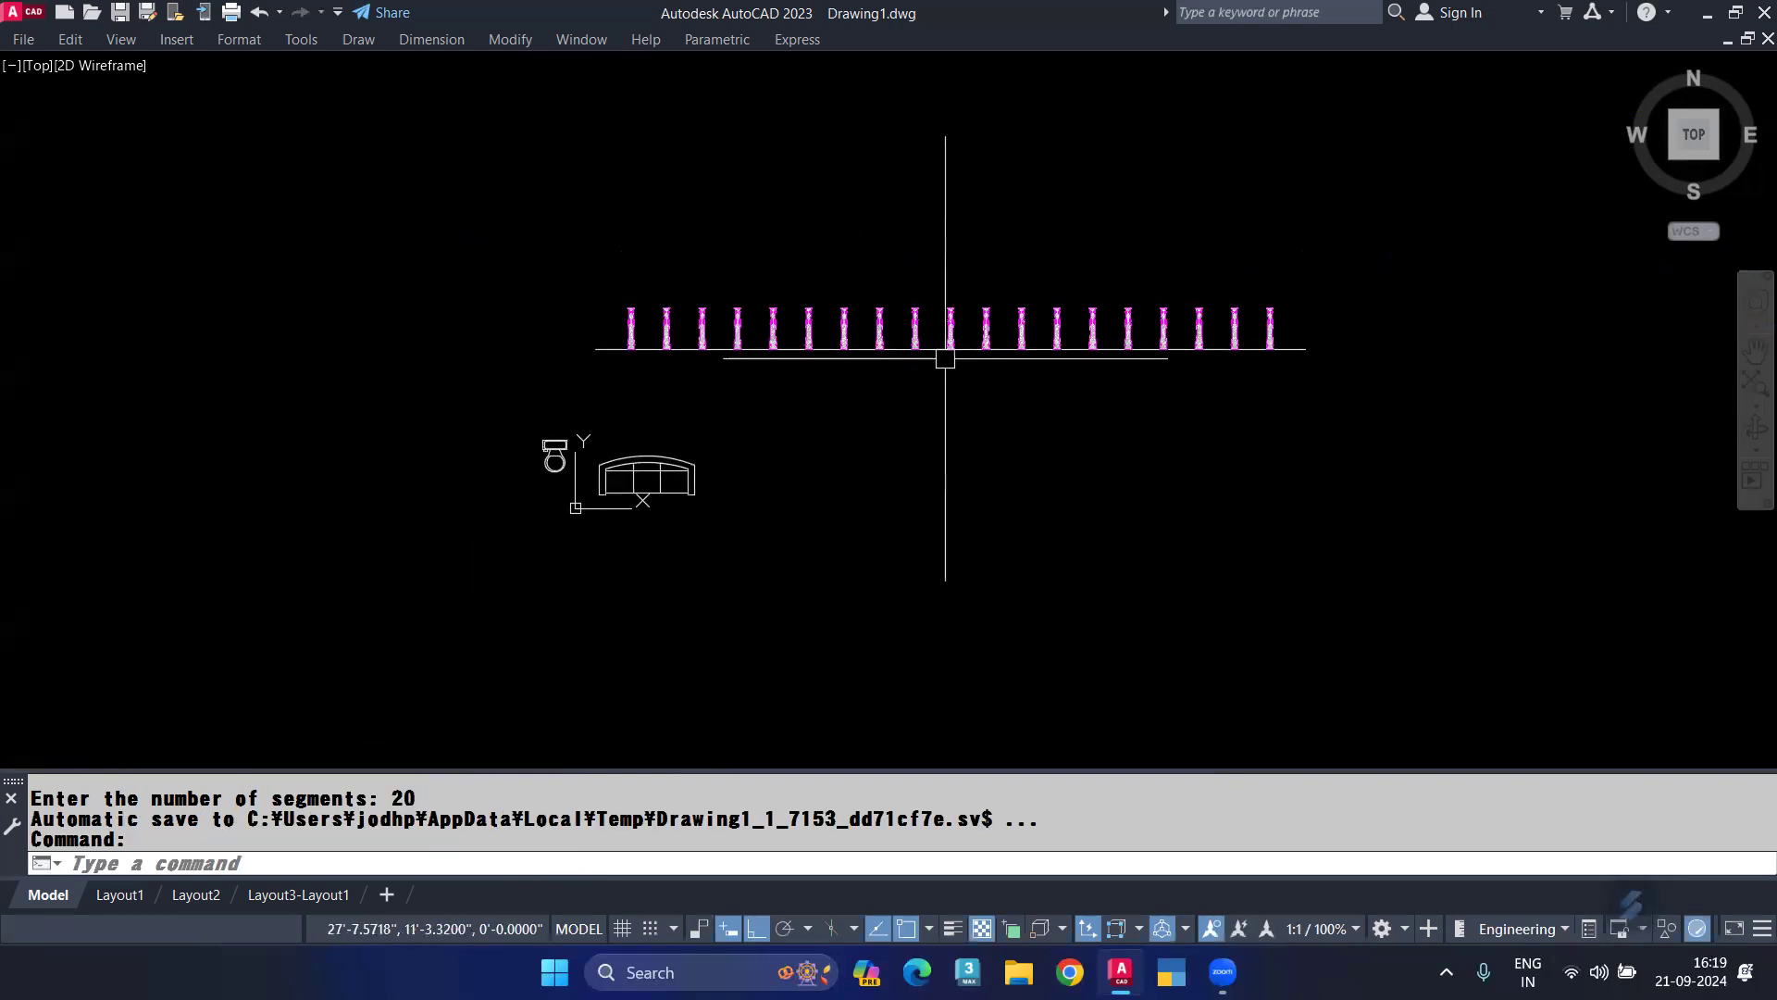
{"action": "scroll", "coordinate": [1291, 350], "scroll_direction": "up", "scroll_amount": 2}
{"action": "scroll", "coordinate": [1292, 350], "scroll_direction": "up", "scroll_amount": 1}
{"action": "middle_click_drag", "start_coordinate": [1004, 406], "coordinate": [1291, 535]}
{"action": "middle_click_drag", "start_coordinate": [800, 459], "coordinate": [1092, 440]}
{"action": "middle_click_drag", "start_coordinate": [404, 357], "coordinate": [231, 329]}
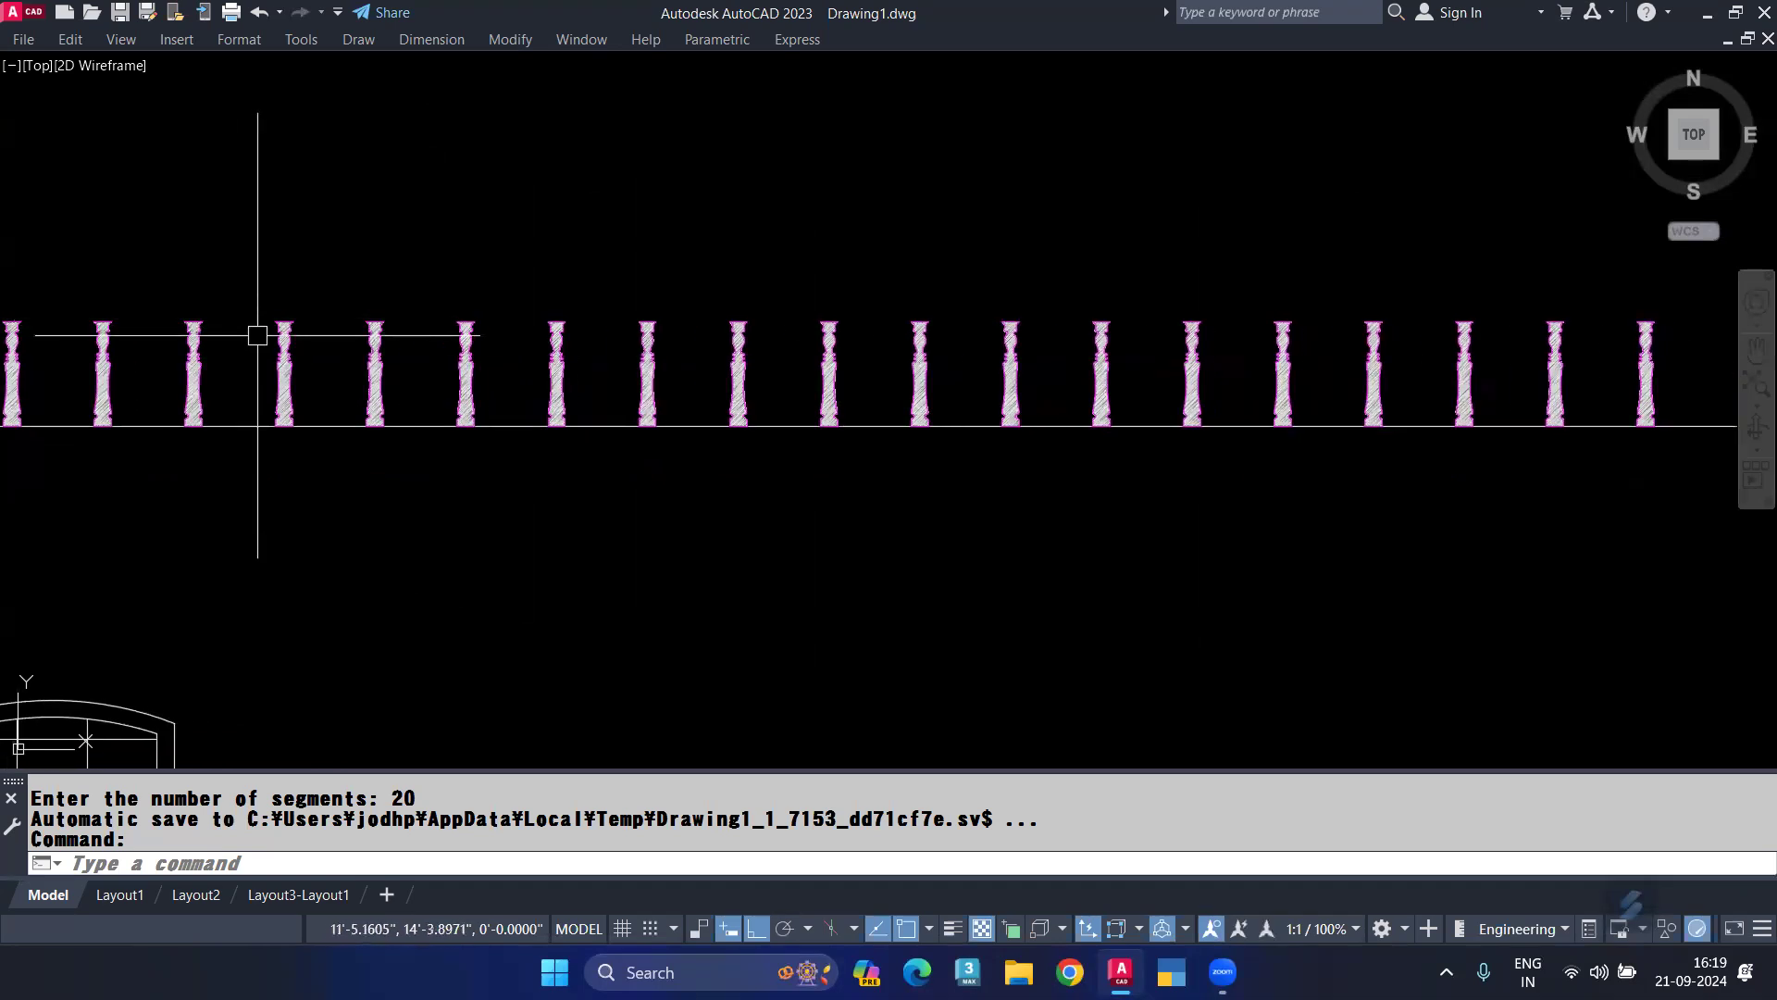
{"action": "mouse_move", "coordinate": [299, 323]}
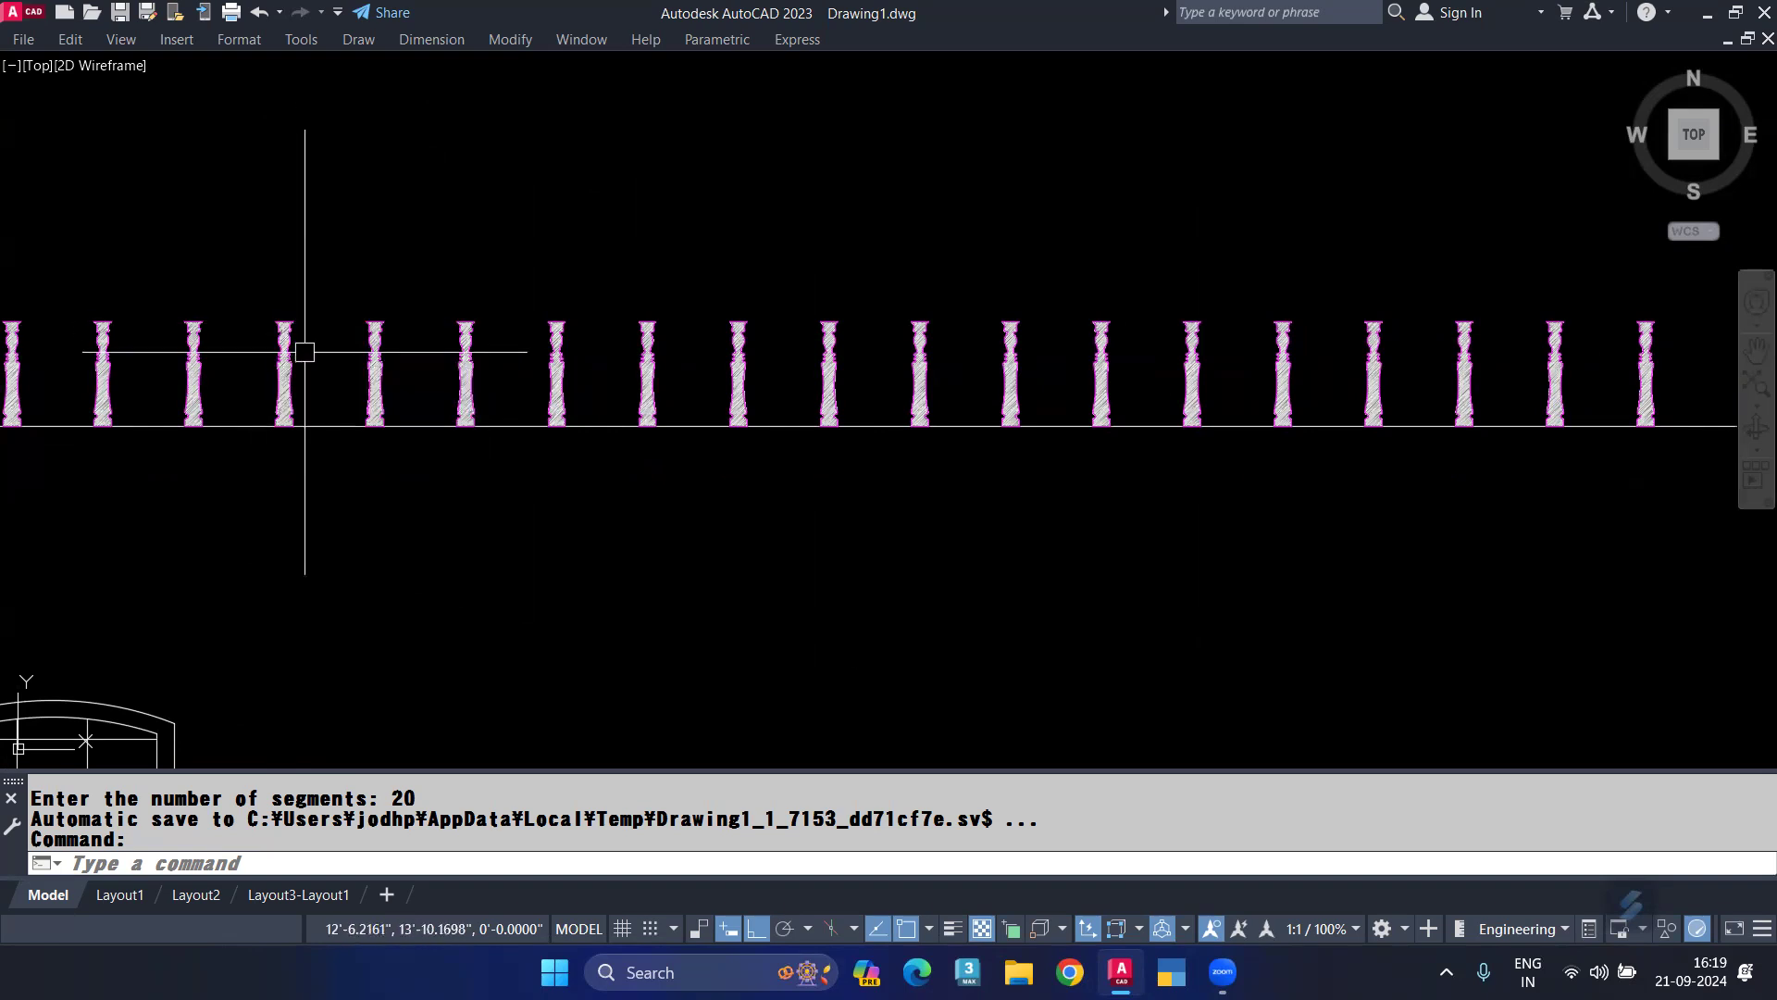
{"action": "scroll", "coordinate": [301, 343], "scroll_direction": "down", "scroll_amount": 2}
{"action": "mouse_move", "coordinate": [463, 349]}
{"action": "middle_mouse_down"}
{"action": "mouse_move", "coordinate": [488, 374]}
{"action": "mouse_move", "coordinate": [497, 455]}
{"action": "middle_mouse_up"}
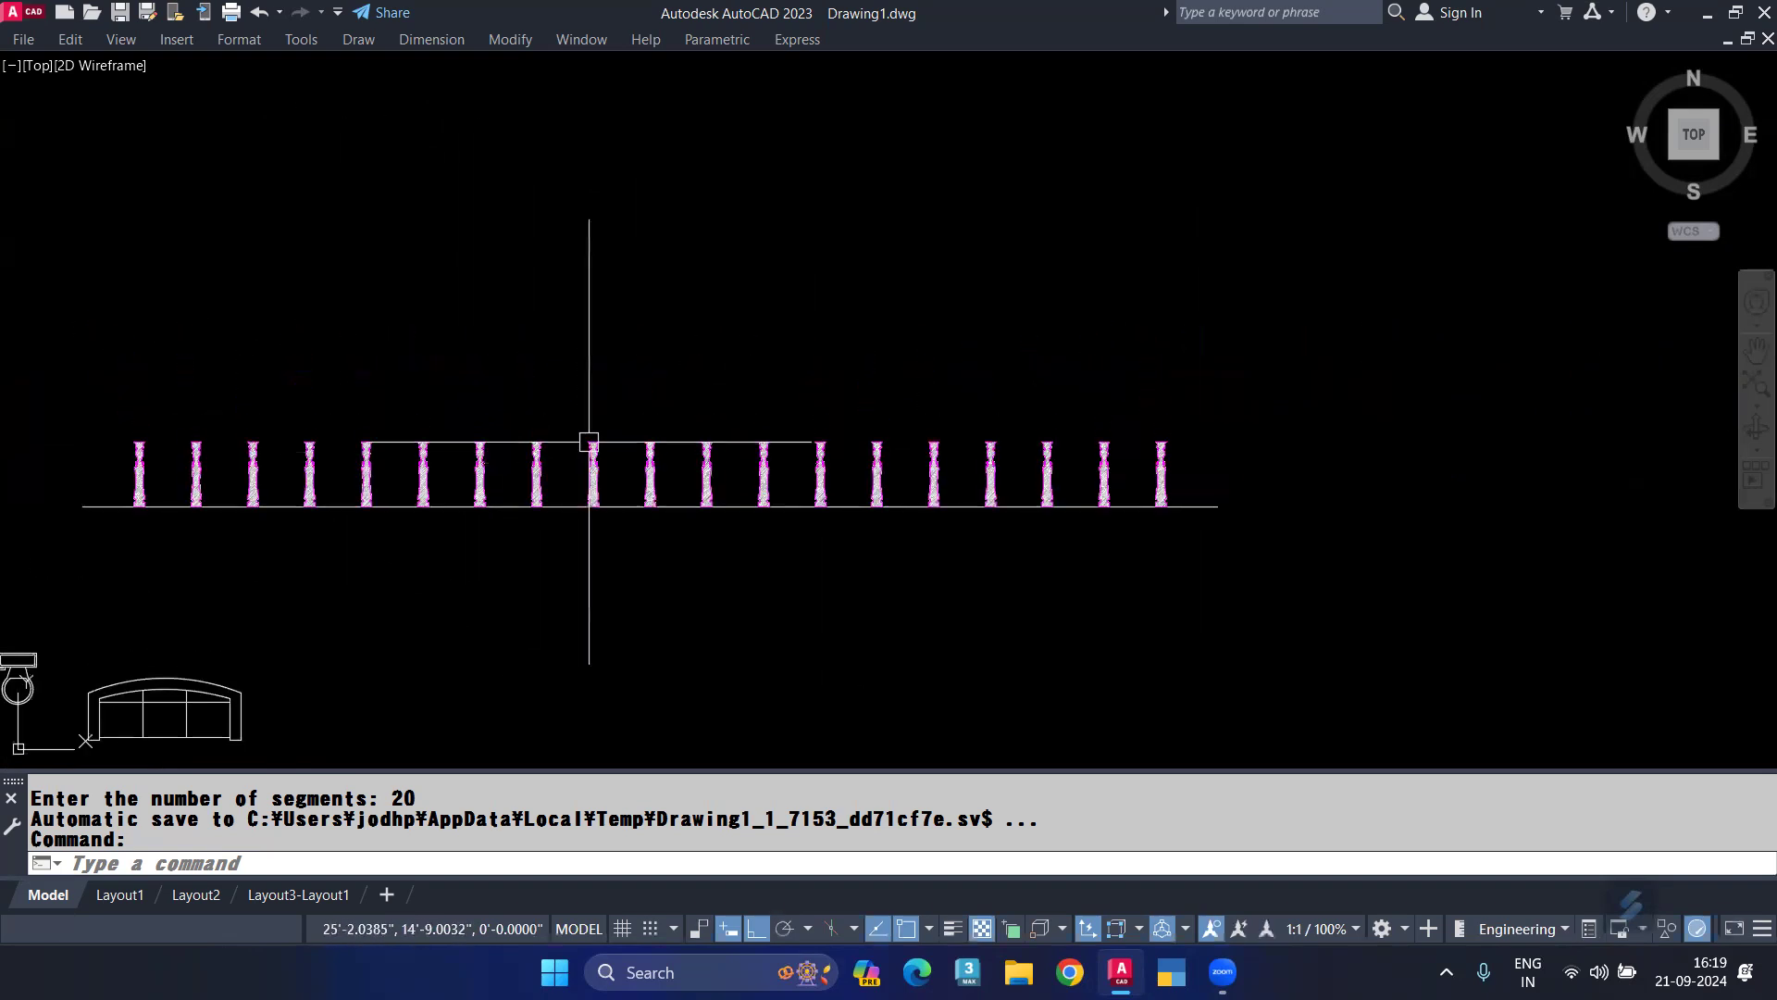
Erase all the divided piller balusters and the horizontal line beneath them.
{"action": "left_click", "coordinate": [1267, 391]}
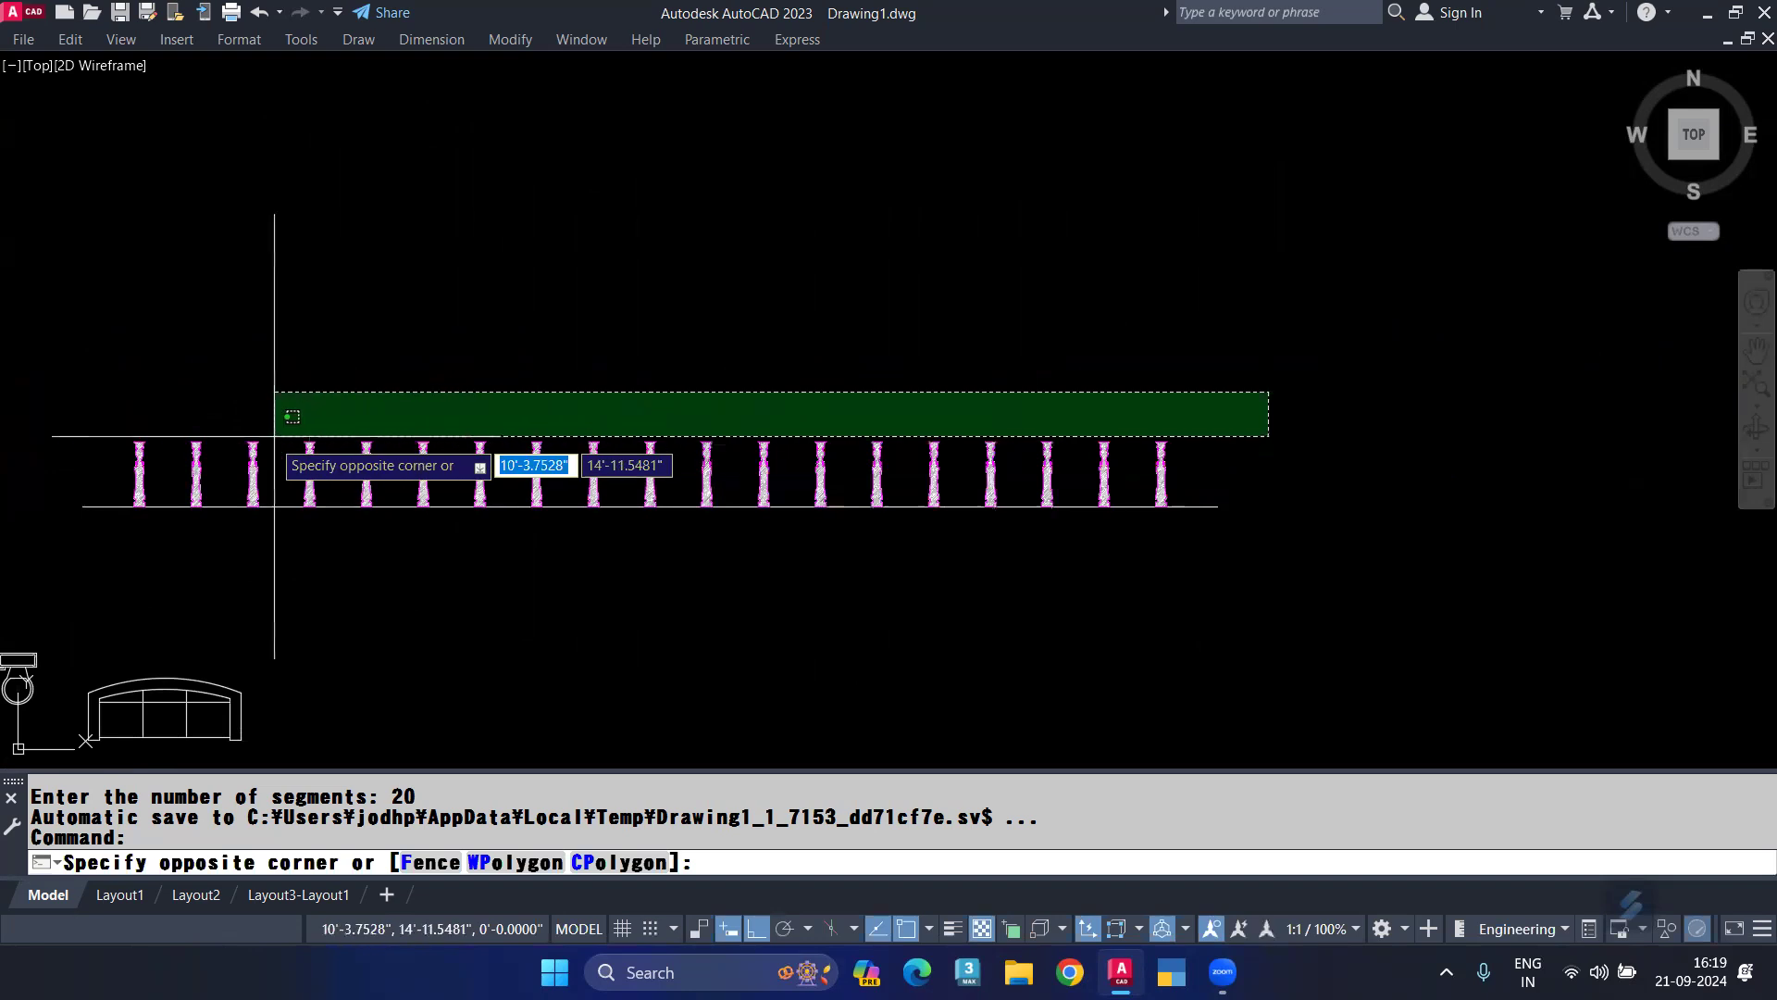
{"action": "left_click", "coordinate": [72, 481]}
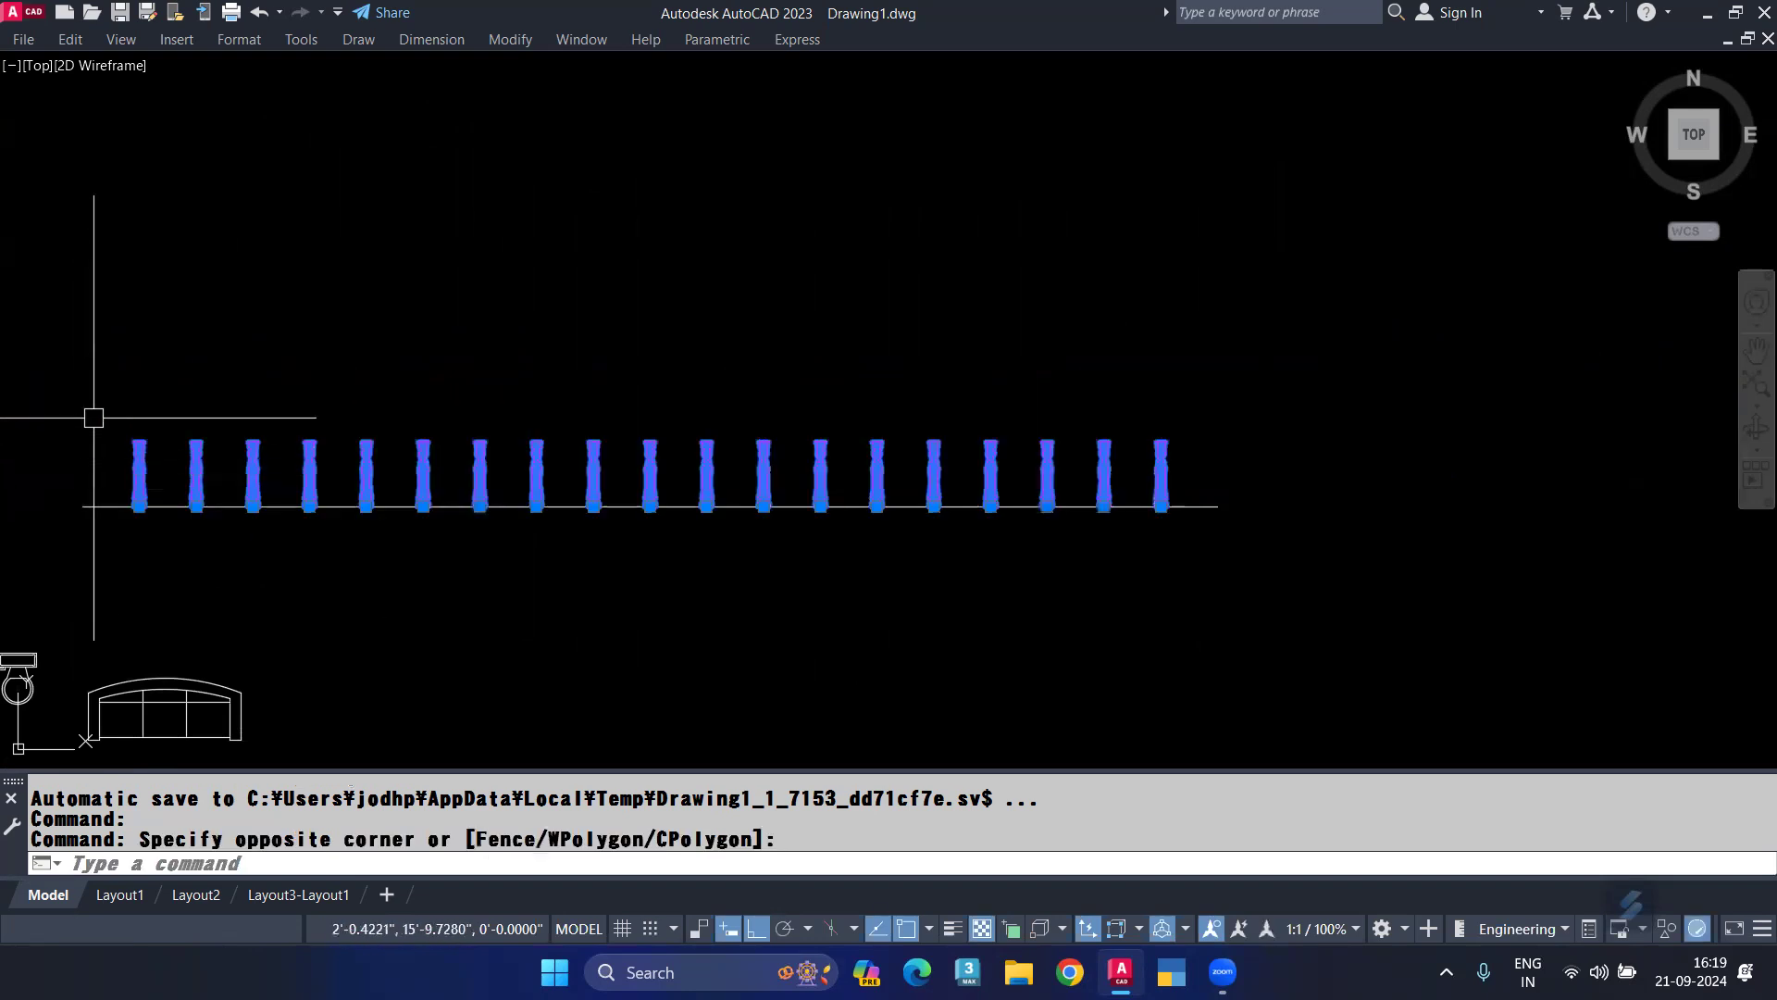
{"action": "key", "text": "Delete"}
{"action": "left_click", "coordinate": [59, 428]}
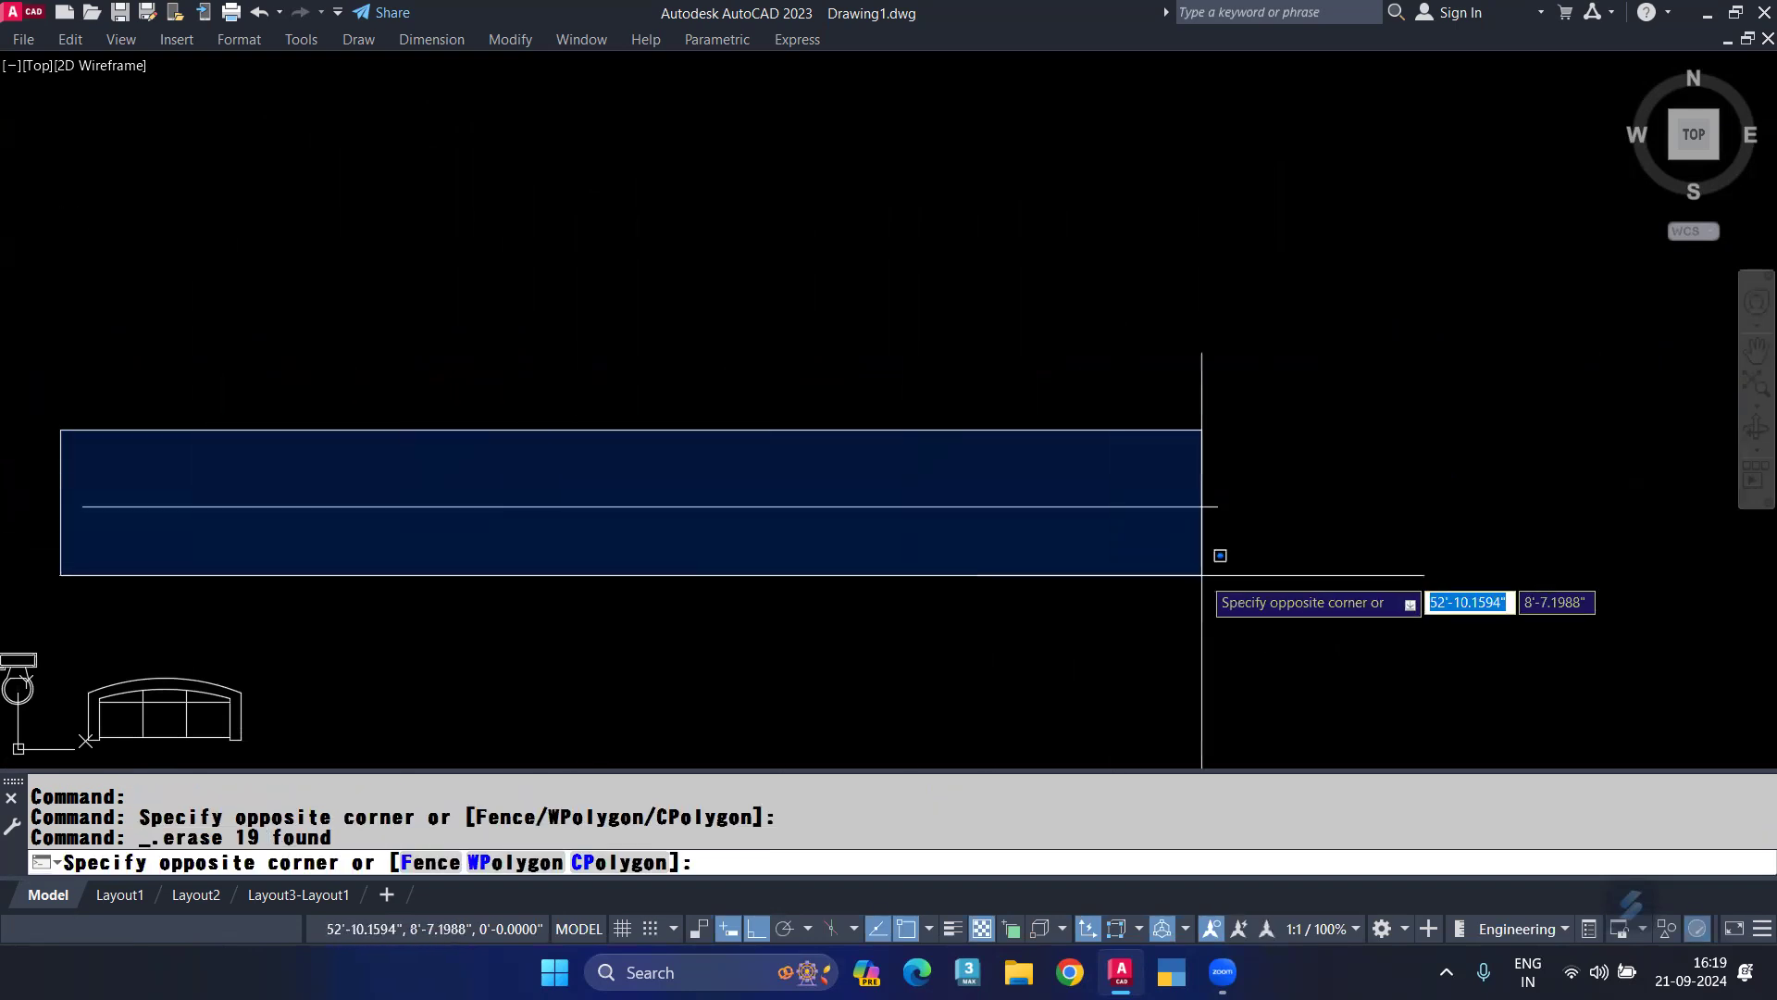
{"action": "left_click", "coordinate": [1253, 575]}
{"action": "key", "text": "Delete"}
Draw a new, shorter horizontal line about 31' long in the empty area above the sofa.
{"action": "type", "text": "L"}
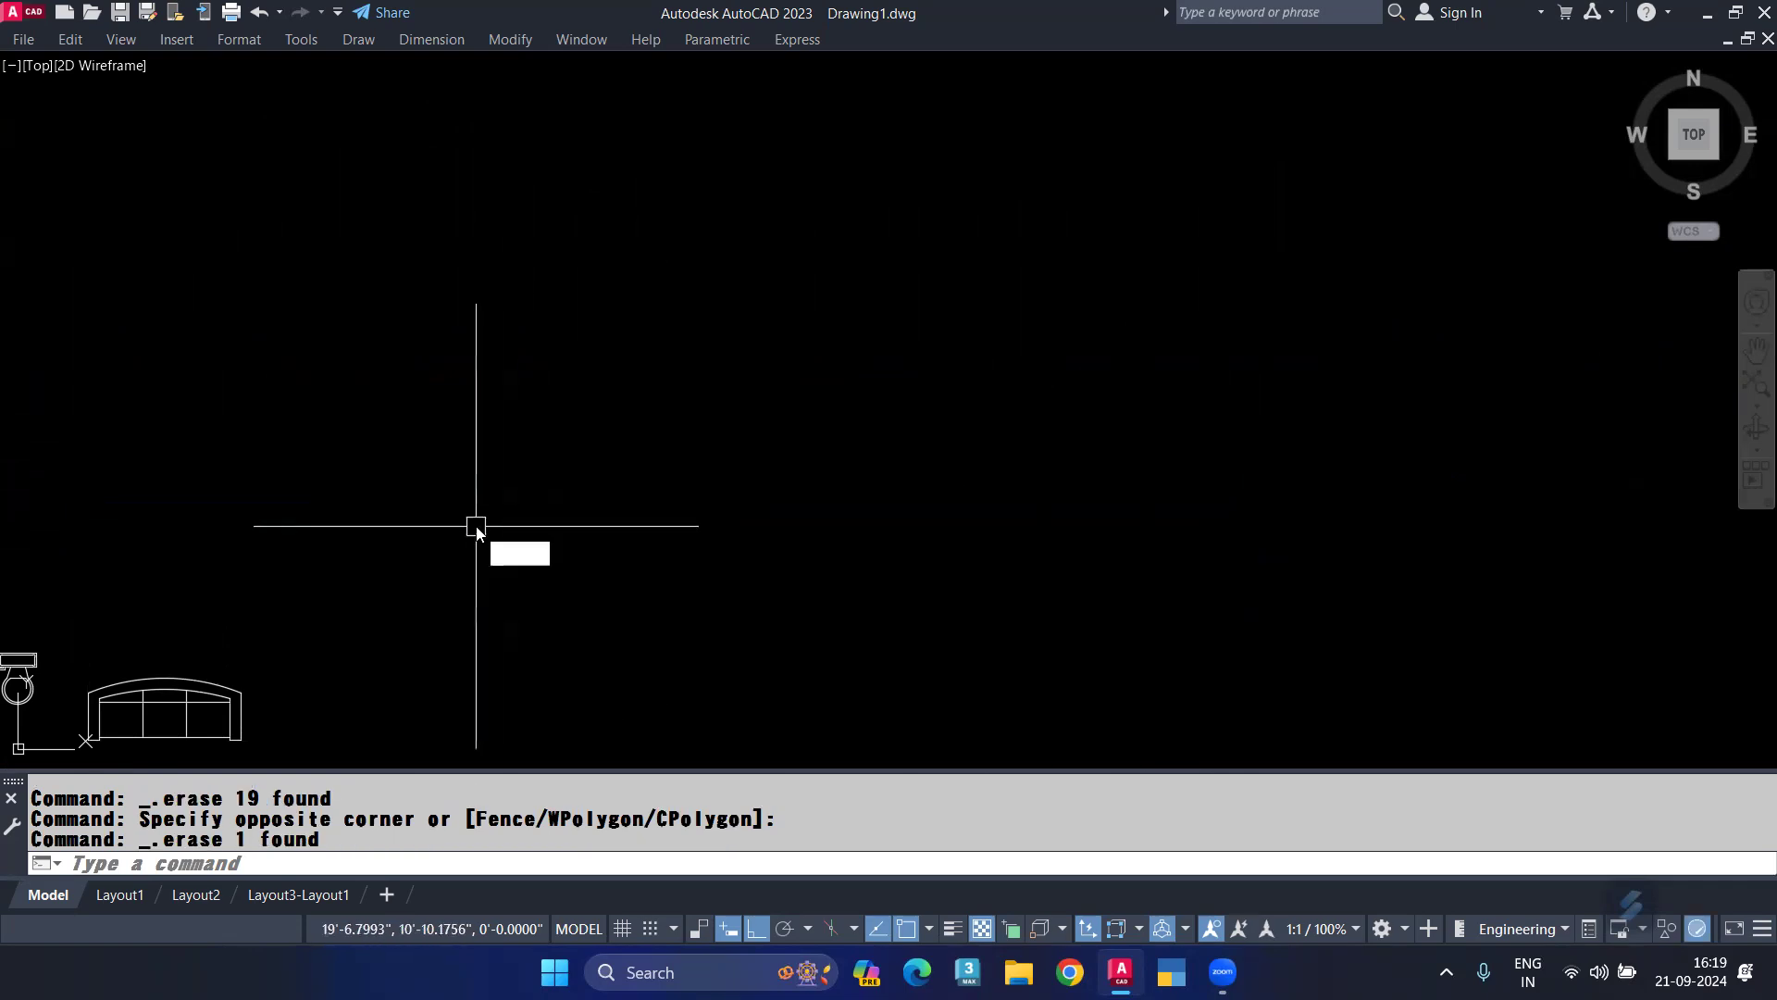
{"action": "key", "text": "Return"}
{"action": "left_click", "coordinate": [334, 494]}
{"action": "left_click", "coordinate": [1015, 495]}
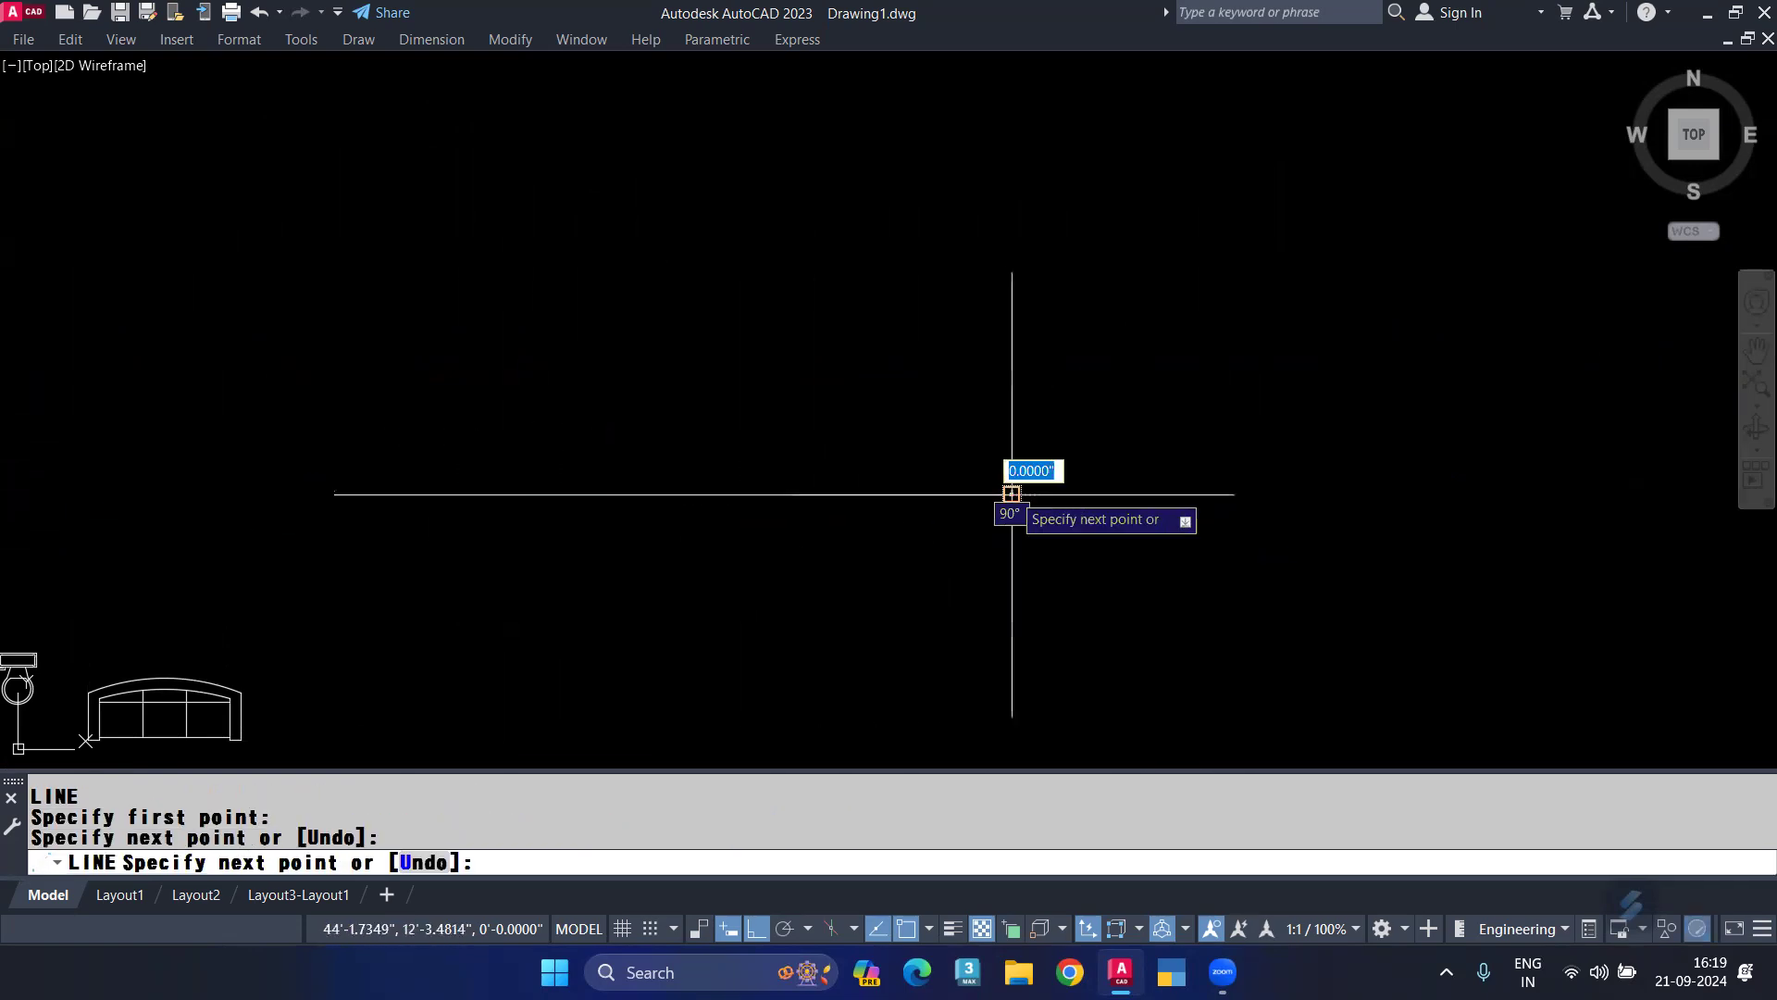
{"action": "key", "text": "Return"}
Place the block piller along the new line with MEASURE, aligned with the line, at a segment length of 12, and check the row's end.
{"action": "scroll", "coordinate": [508, 487], "scroll_direction": "up", "scroll_amount": 4}
{"action": "type", "text": "ME"}
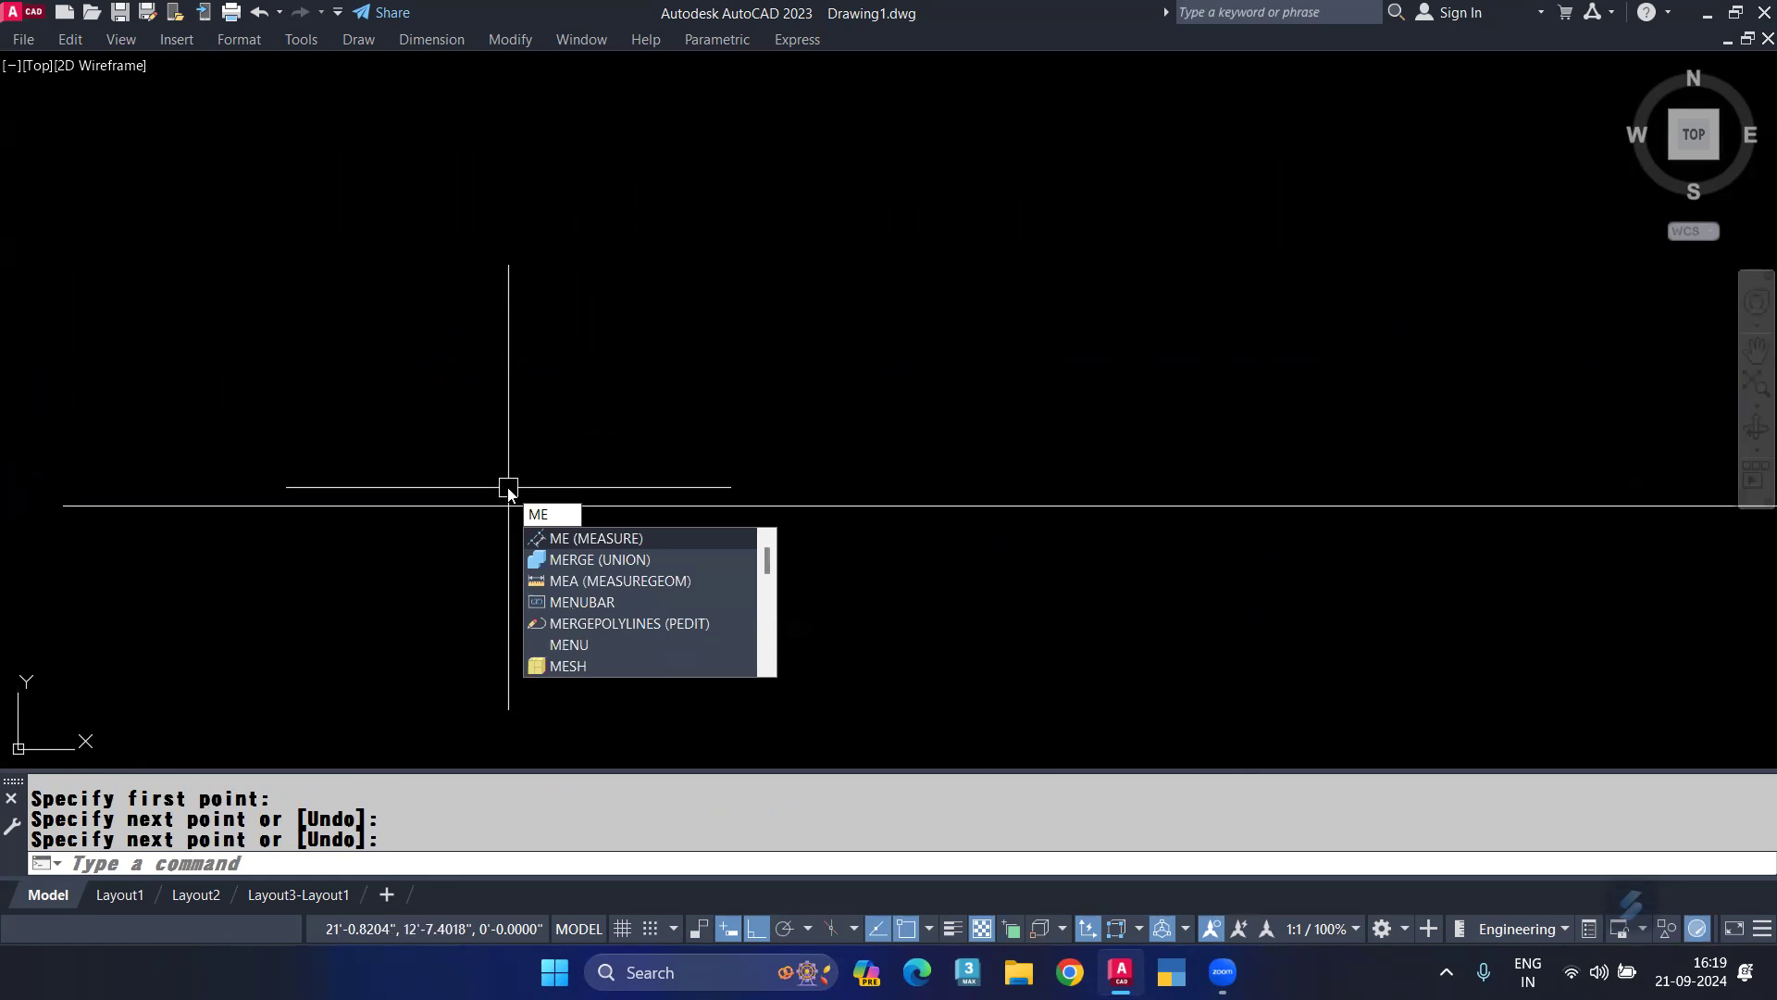
{"action": "key", "text": "Return"}
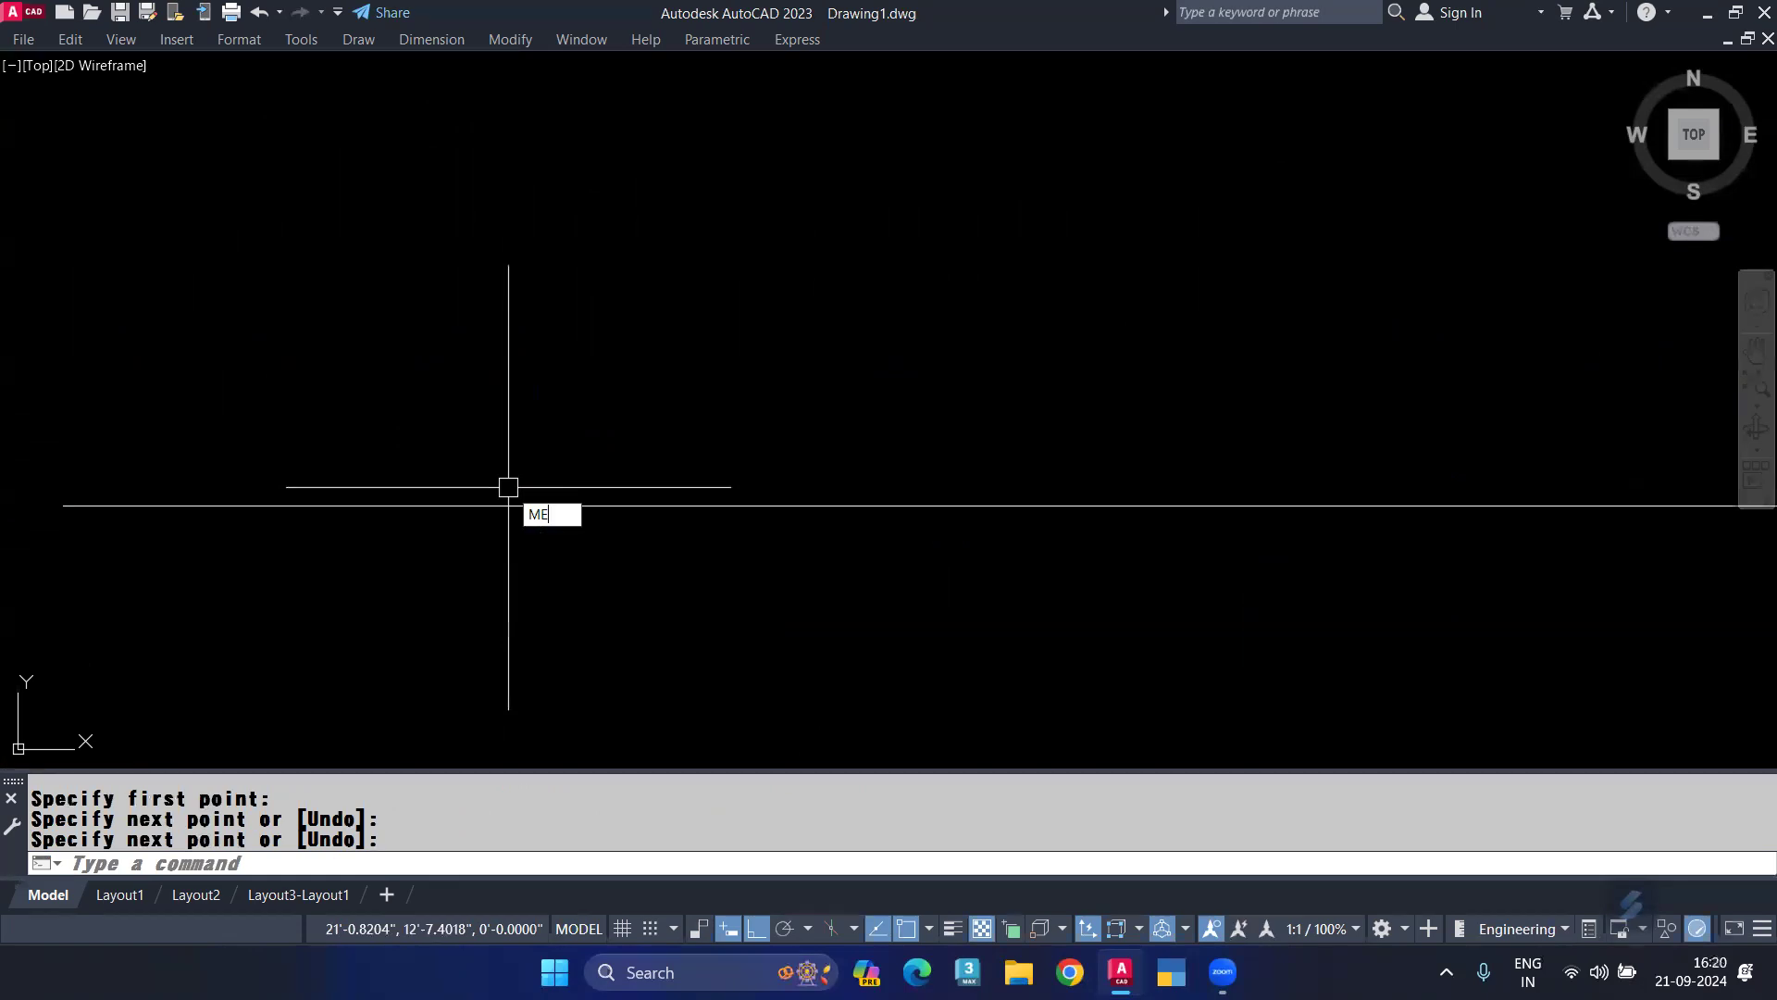
{"action": "left_click", "coordinate": [521, 506]}
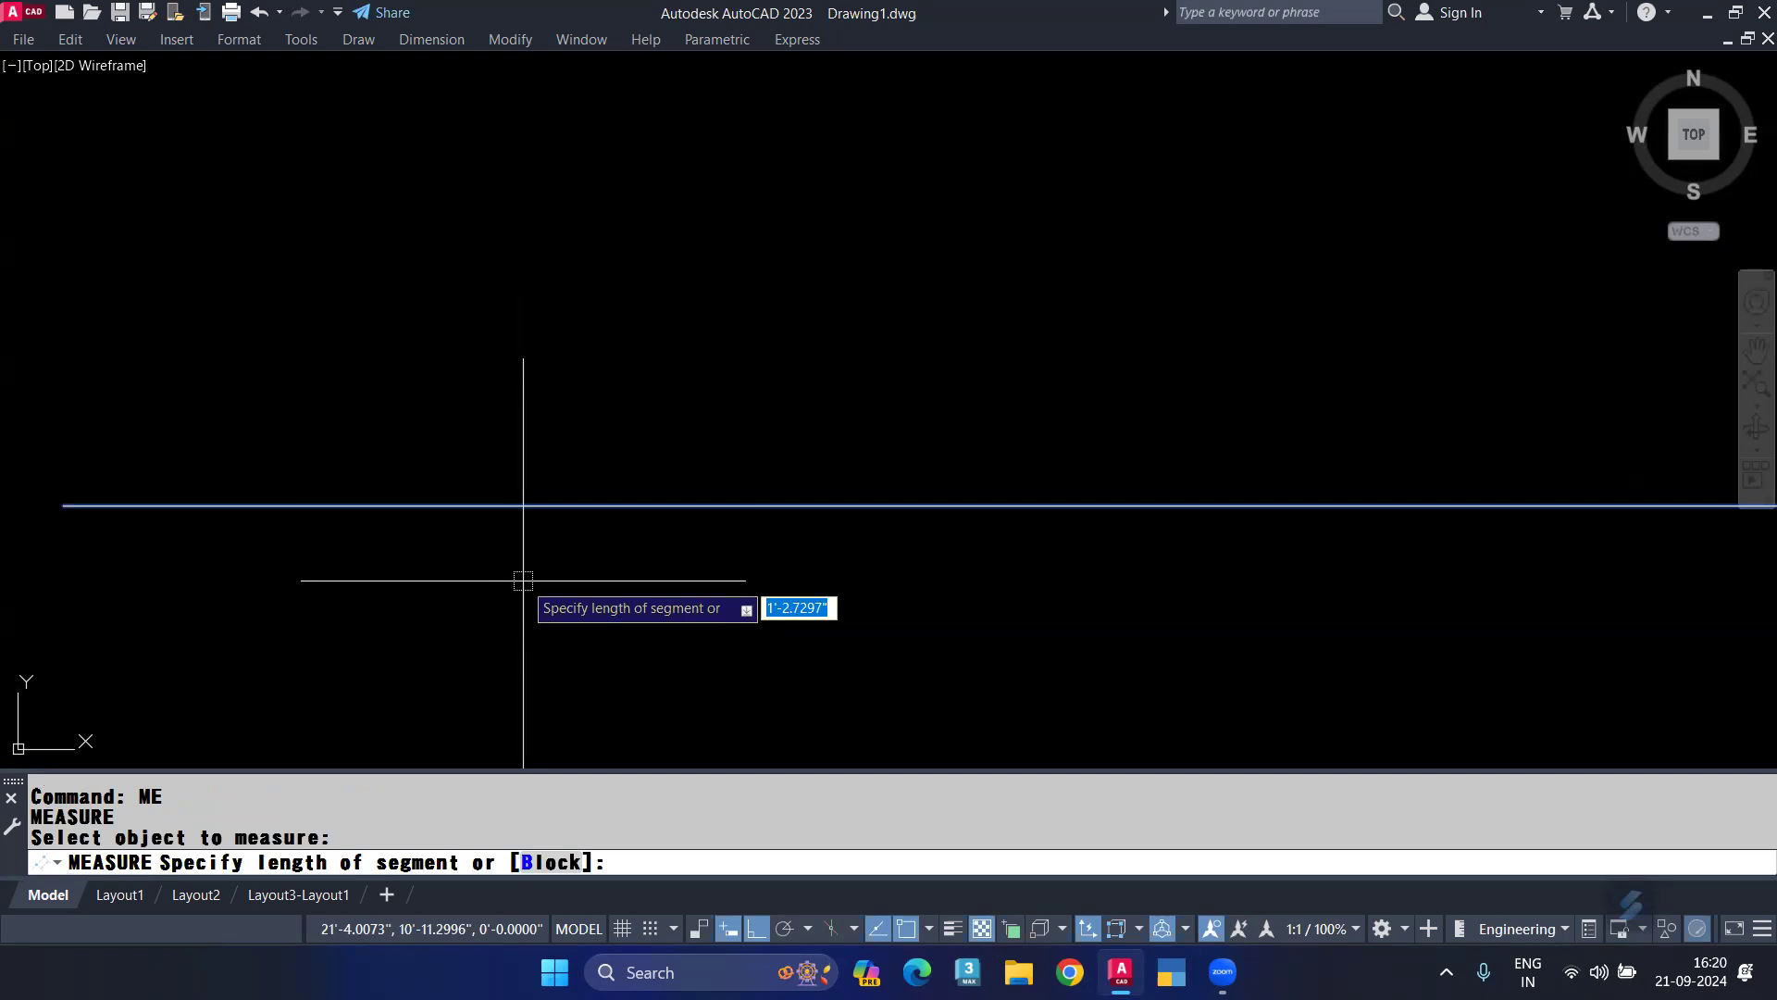
{"action": "type", "text": "b"}
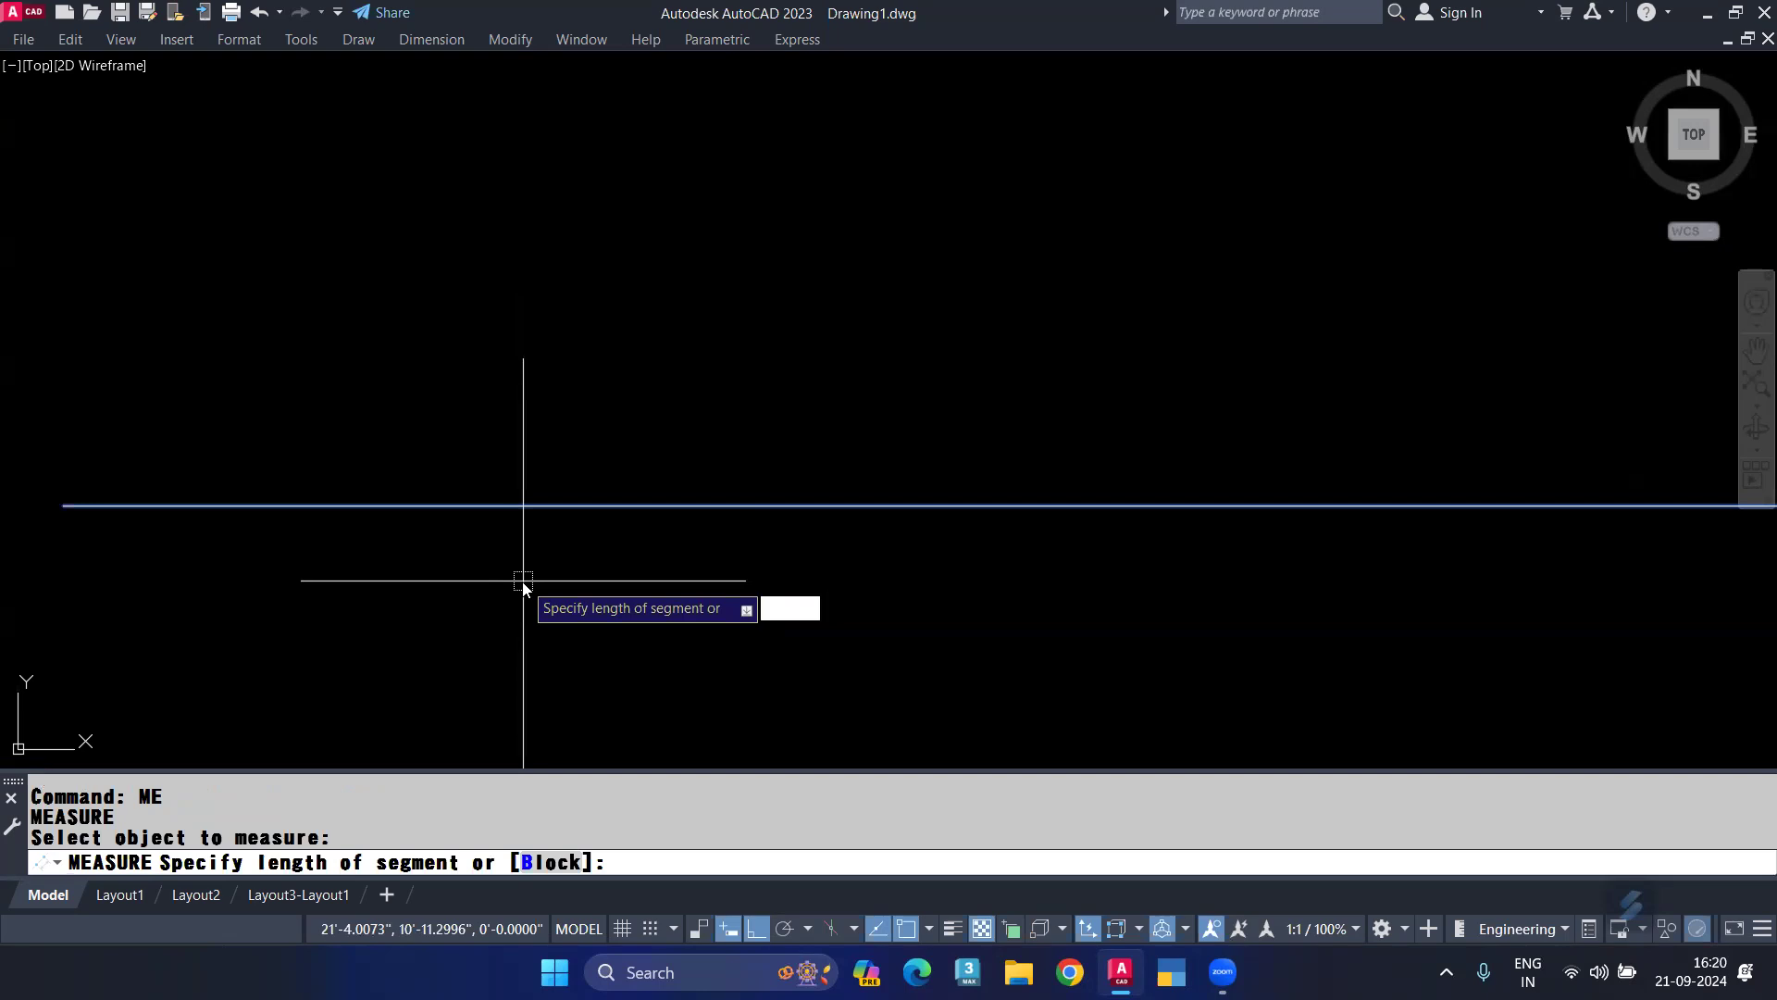
{"action": "key", "text": "Return"}
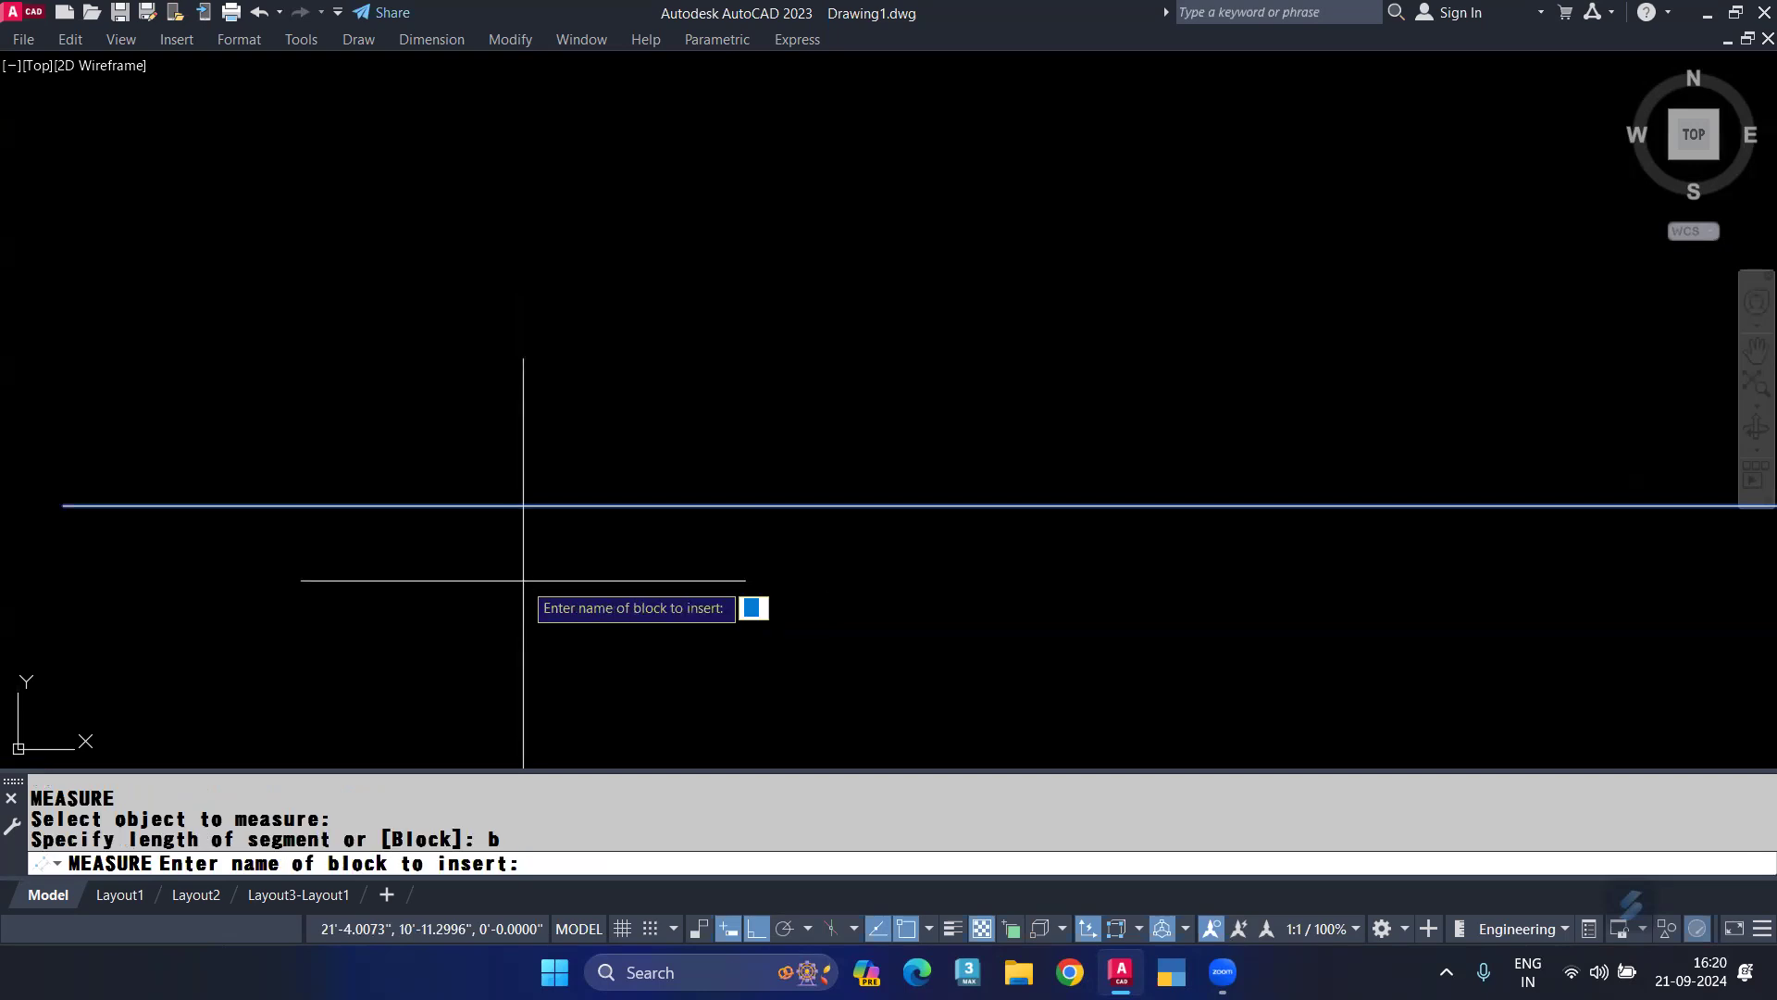
{"action": "type", "text": "piller"}
{"action": "key", "text": "Return"}
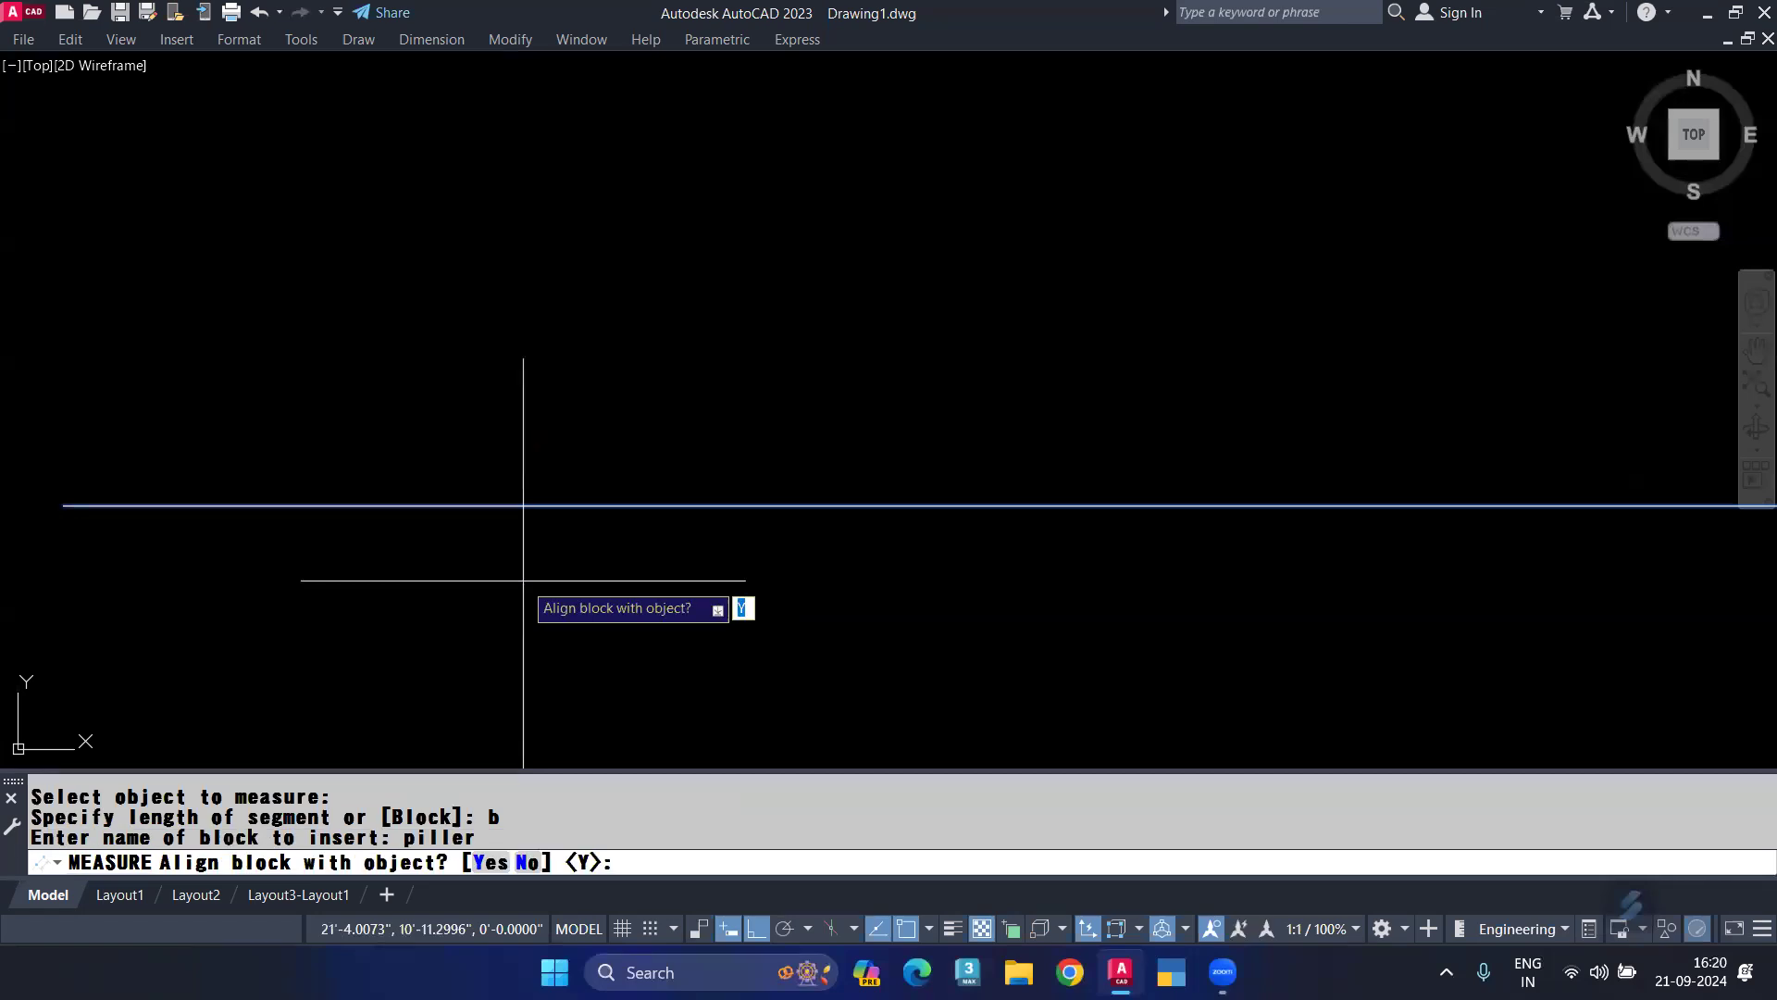
{"action": "key", "text": "Return"}
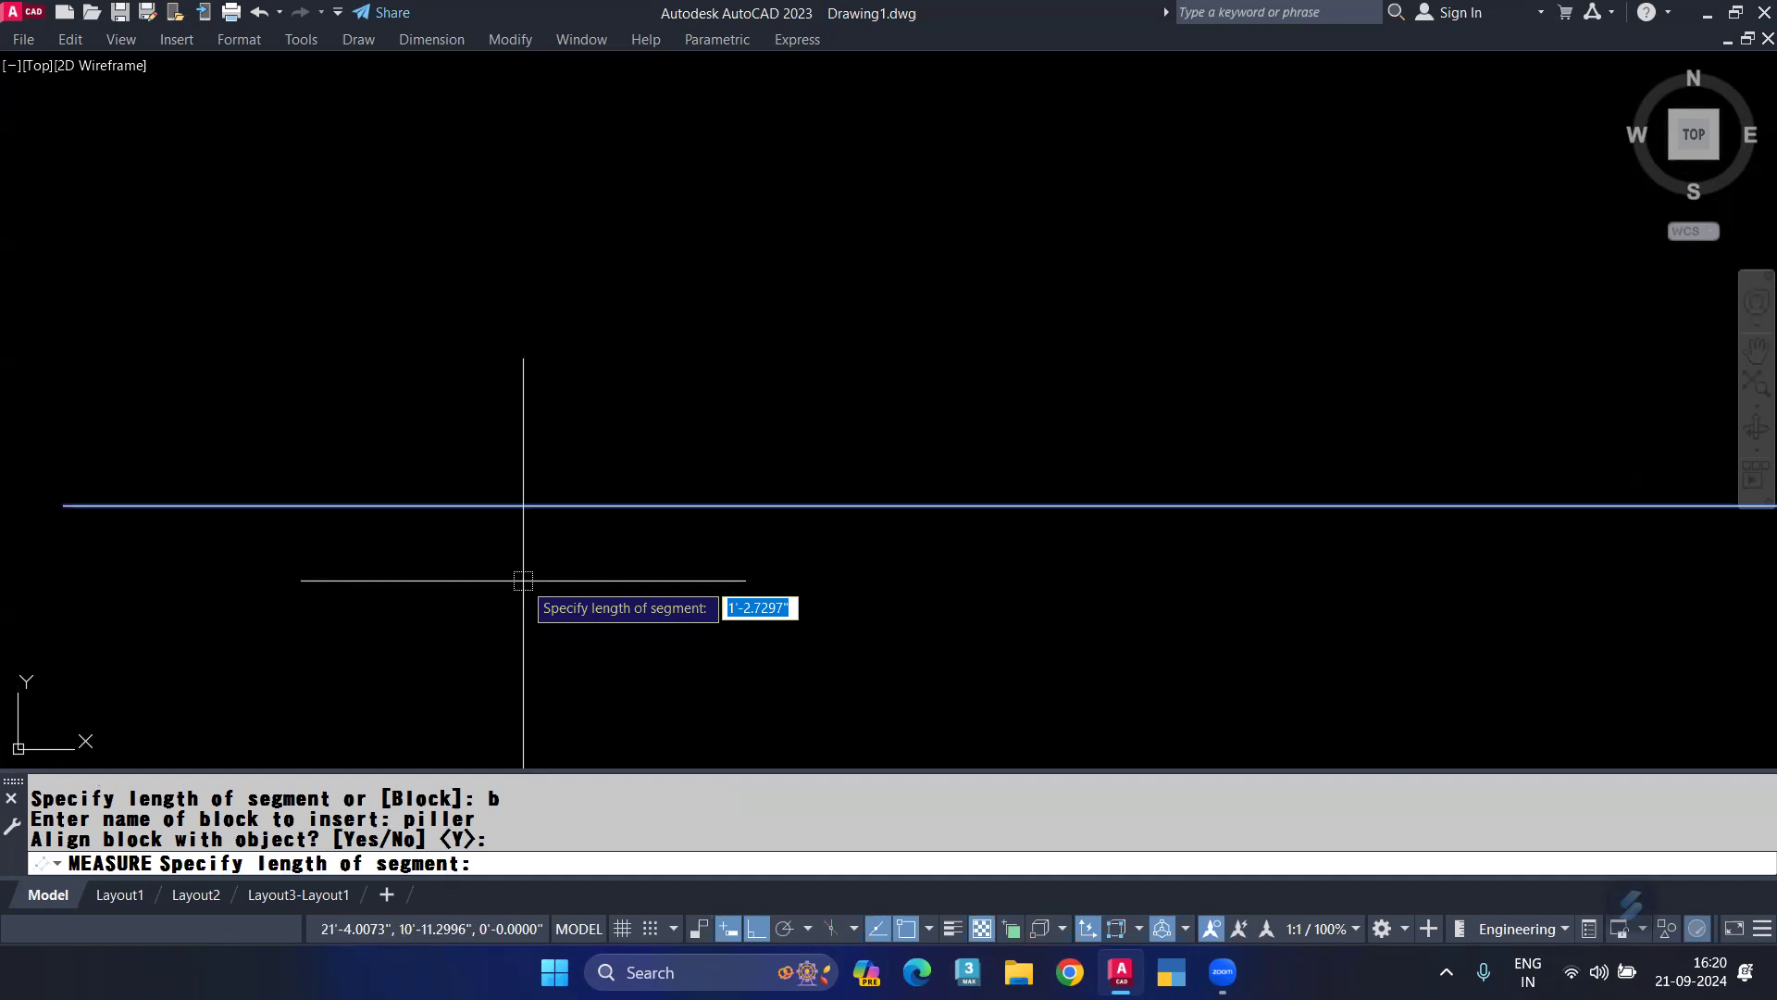
{"action": "type", "text": "12"}
{"action": "key", "text": "Return"}
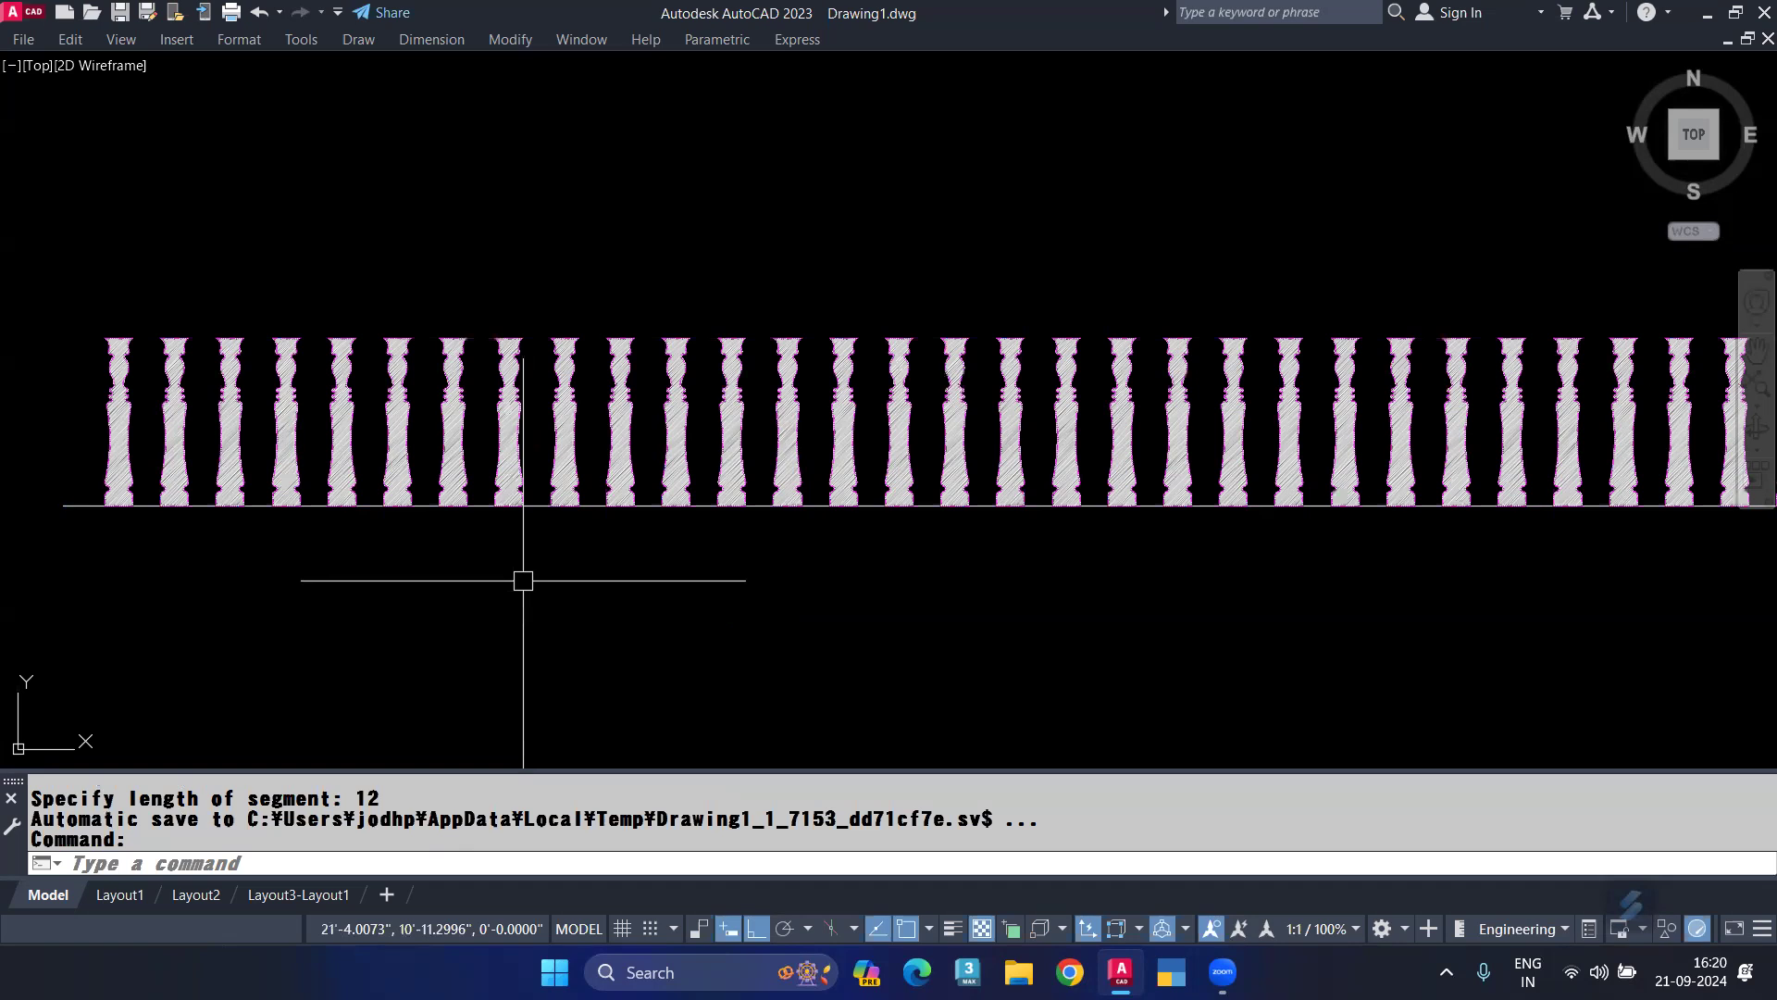
{"action": "scroll", "coordinate": [265, 468], "scroll_direction": "down", "scroll_amount": 3}
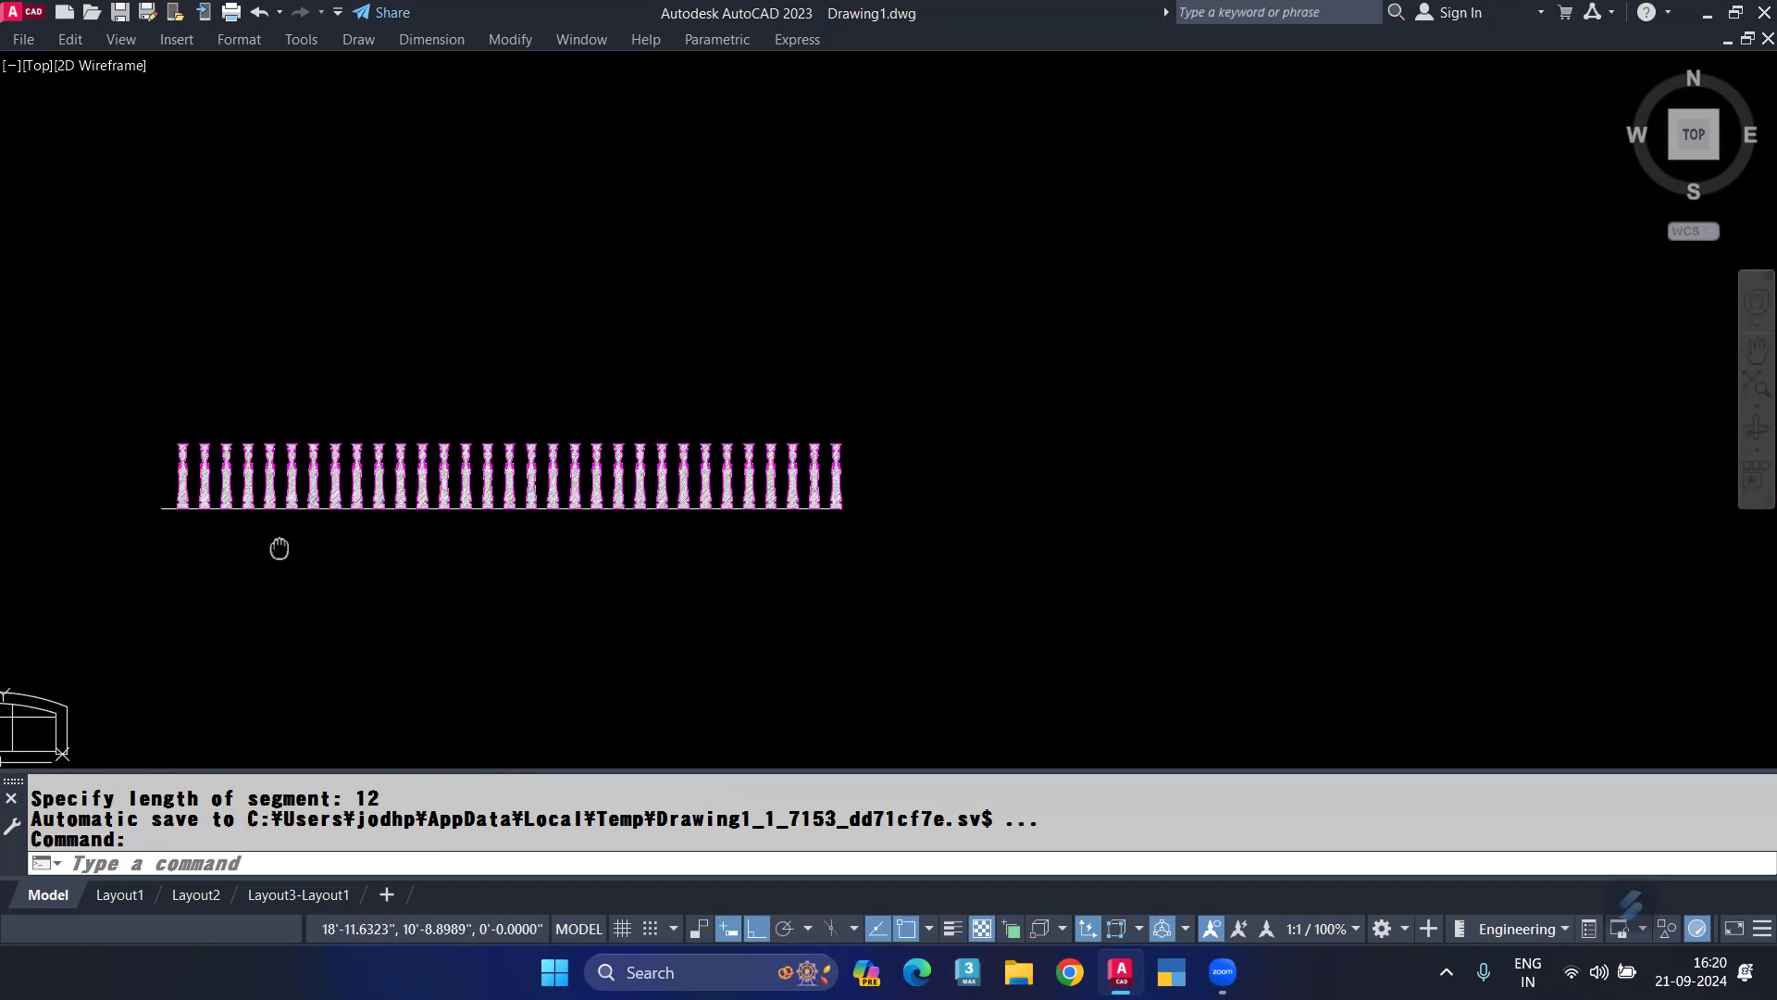
{"action": "scroll", "coordinate": [718, 575], "scroll_direction": "up", "scroll_amount": 10}
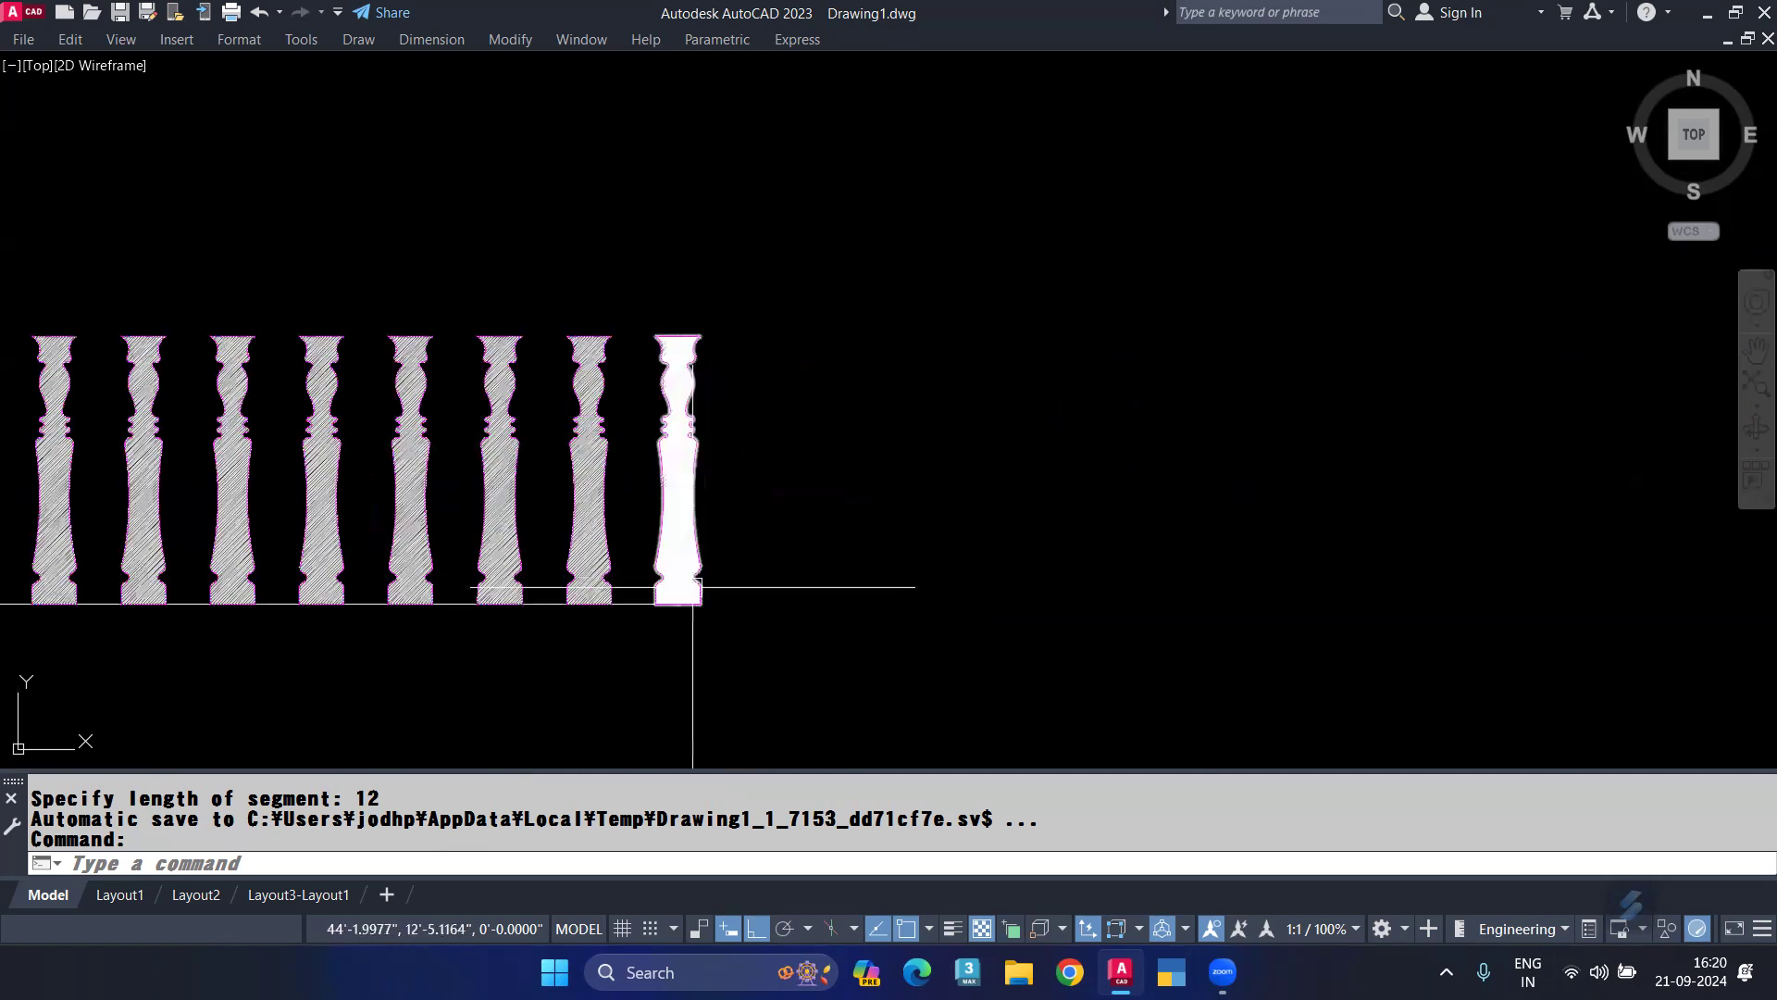
{"action": "scroll", "coordinate": [646, 623], "scroll_direction": "down", "scroll_amount": 8}
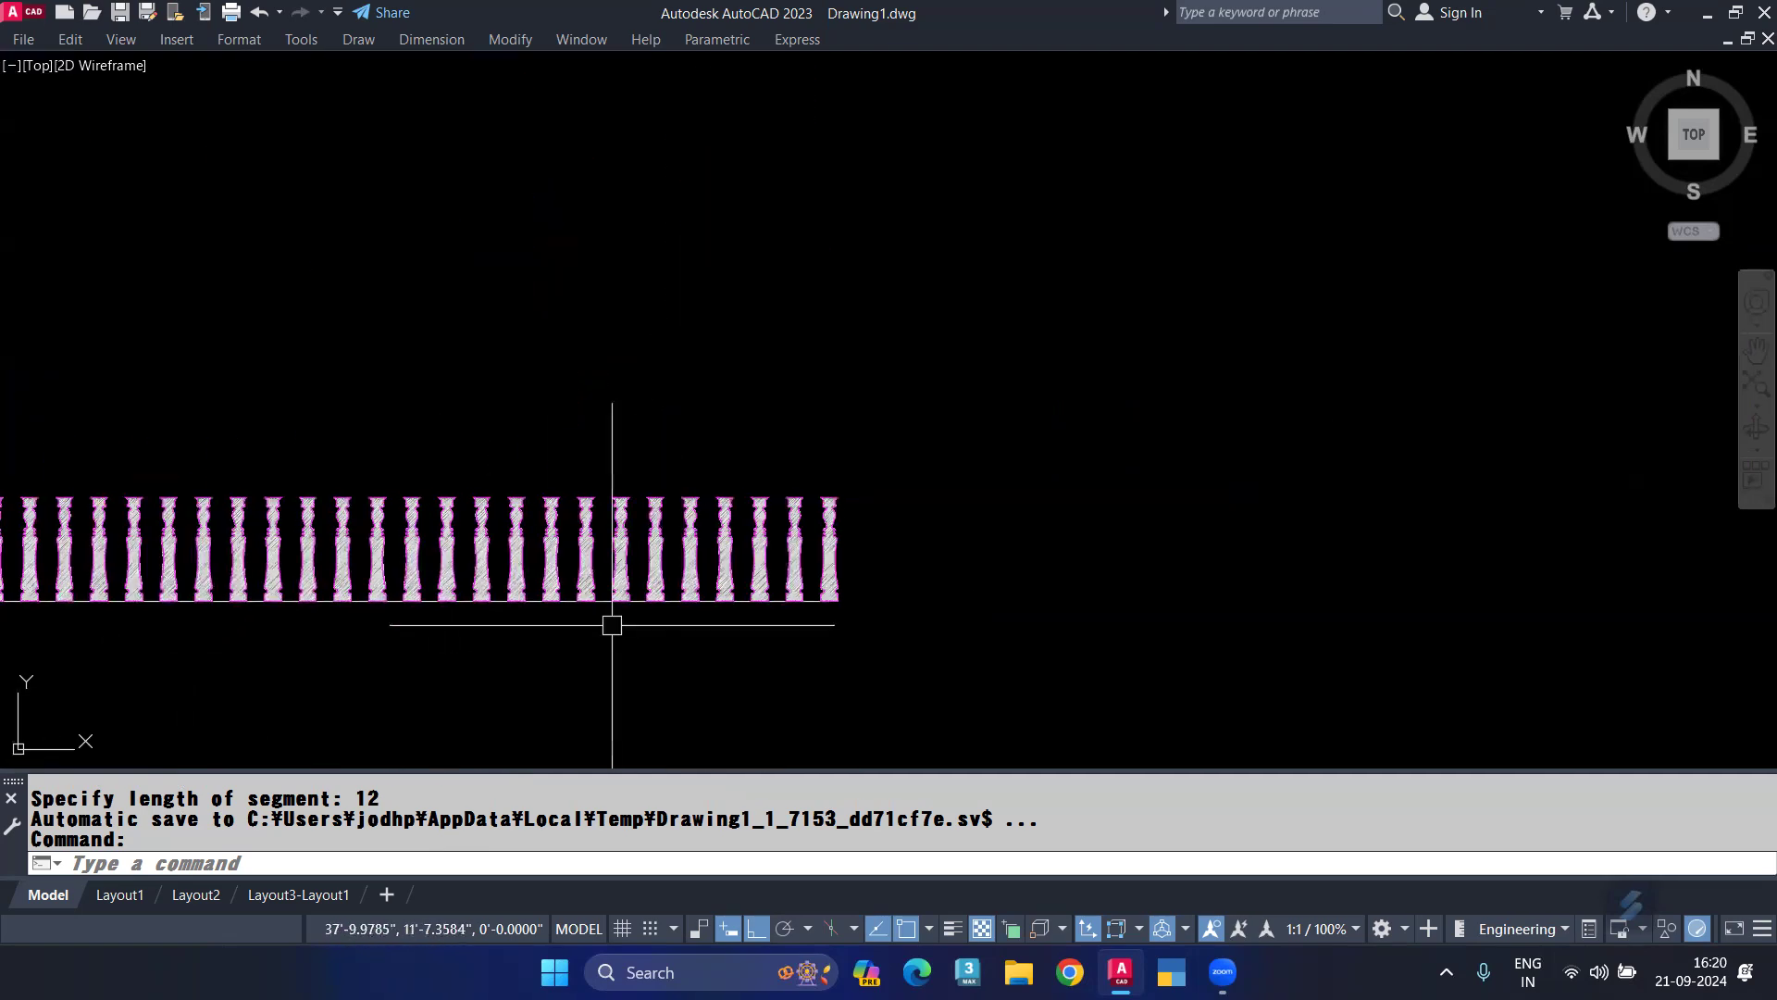
Erase all the measured piller balusters and the line beneath them.
{"action": "middle_click_drag", "start_coordinate": [383, 617], "coordinate": [459, 647]}
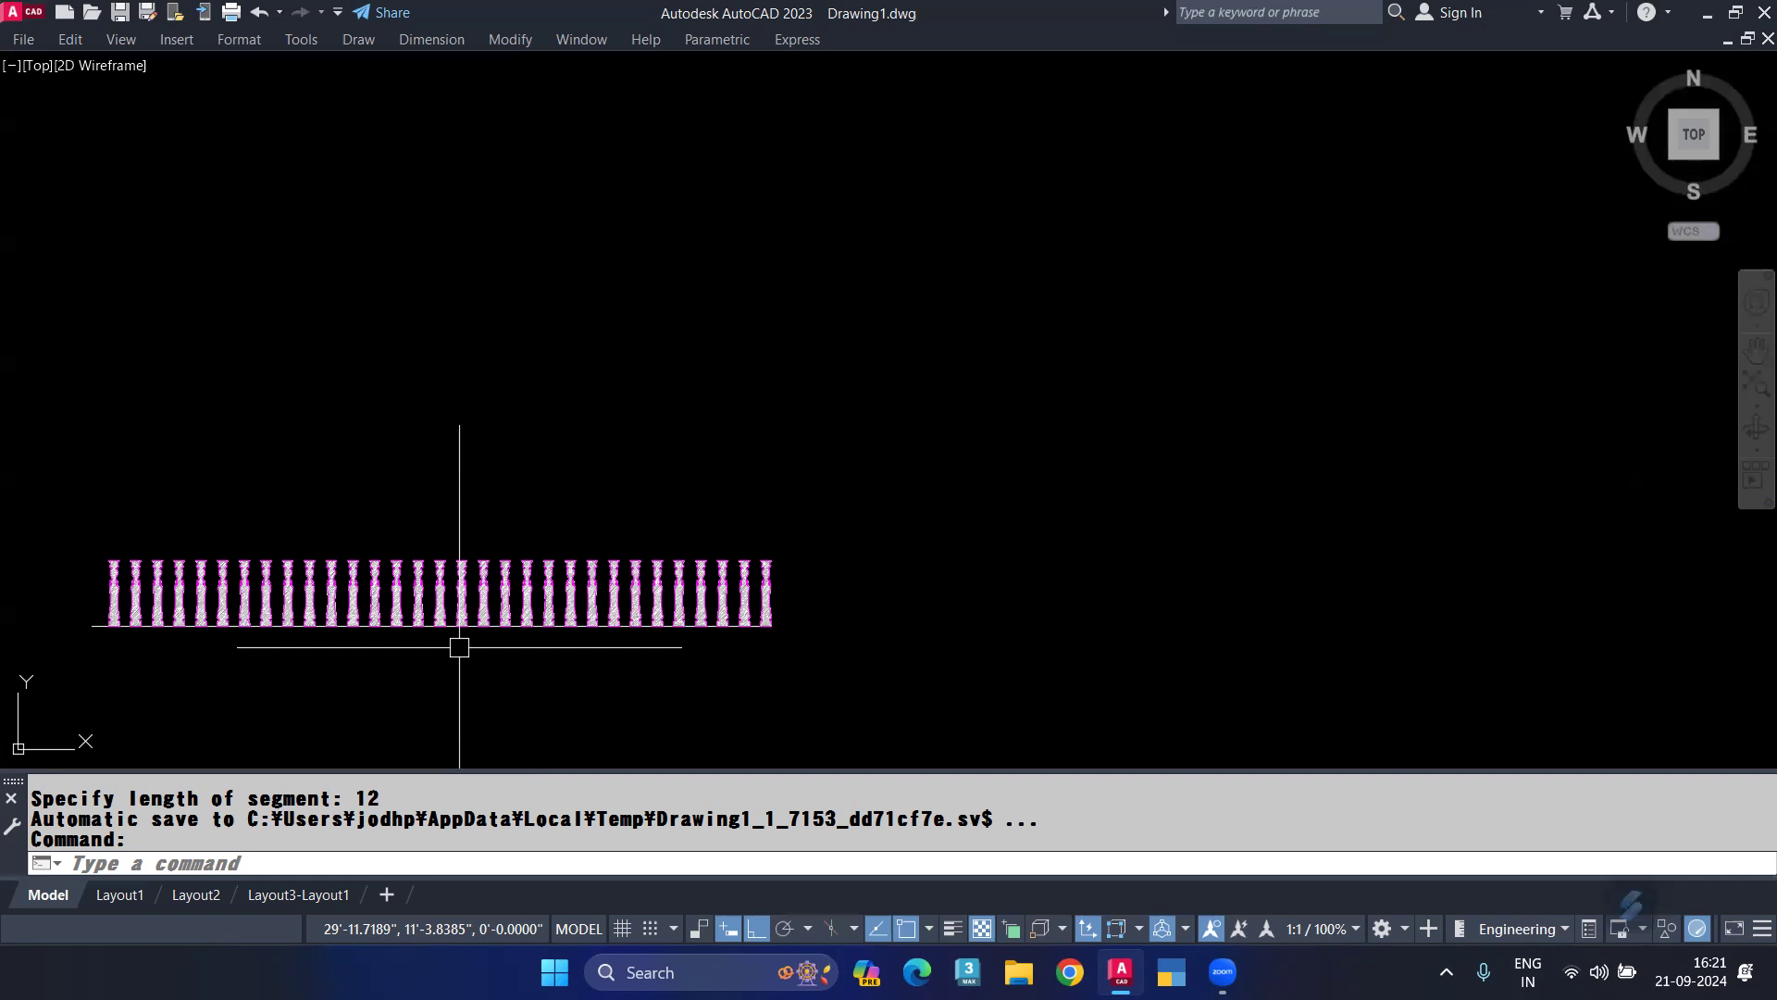
{"action": "middle_click_drag", "start_coordinate": [511, 681], "coordinate": [766, 636]}
{"action": "scroll", "coordinate": [626, 619], "scroll_direction": "up", "scroll_amount": 2}
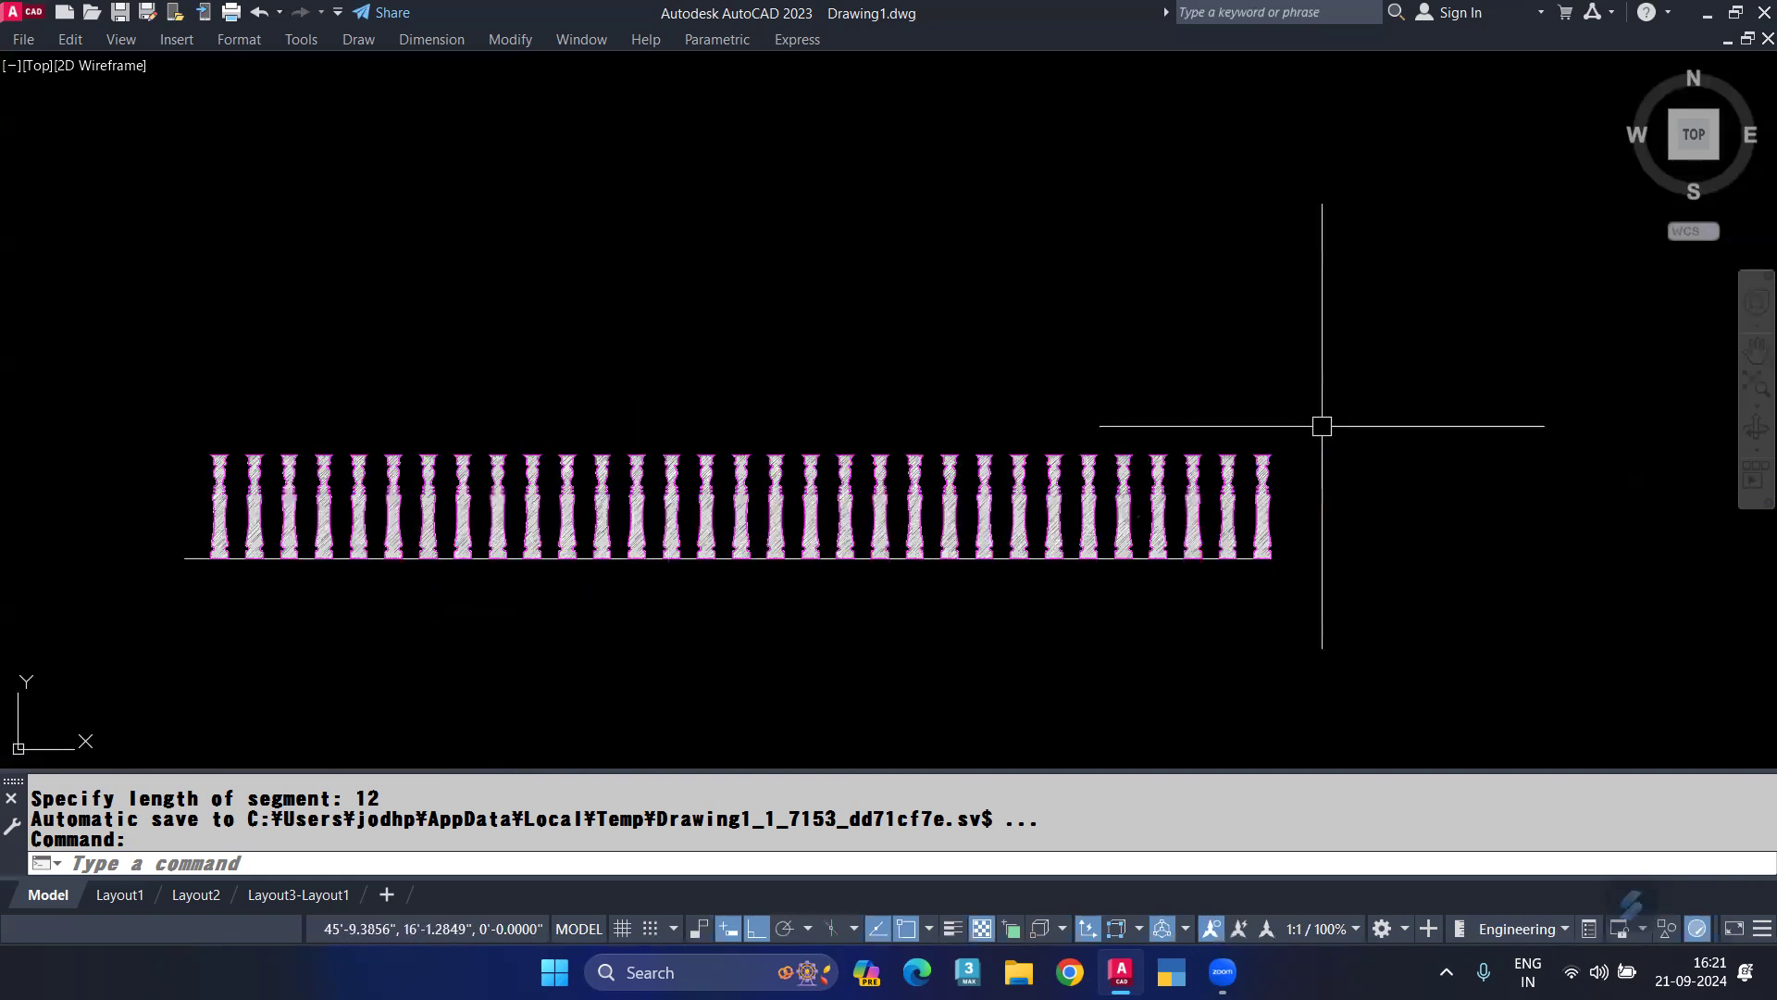
{"action": "left_click", "coordinate": [1352, 369]}
{"action": "left_click", "coordinate": [181, 731]}
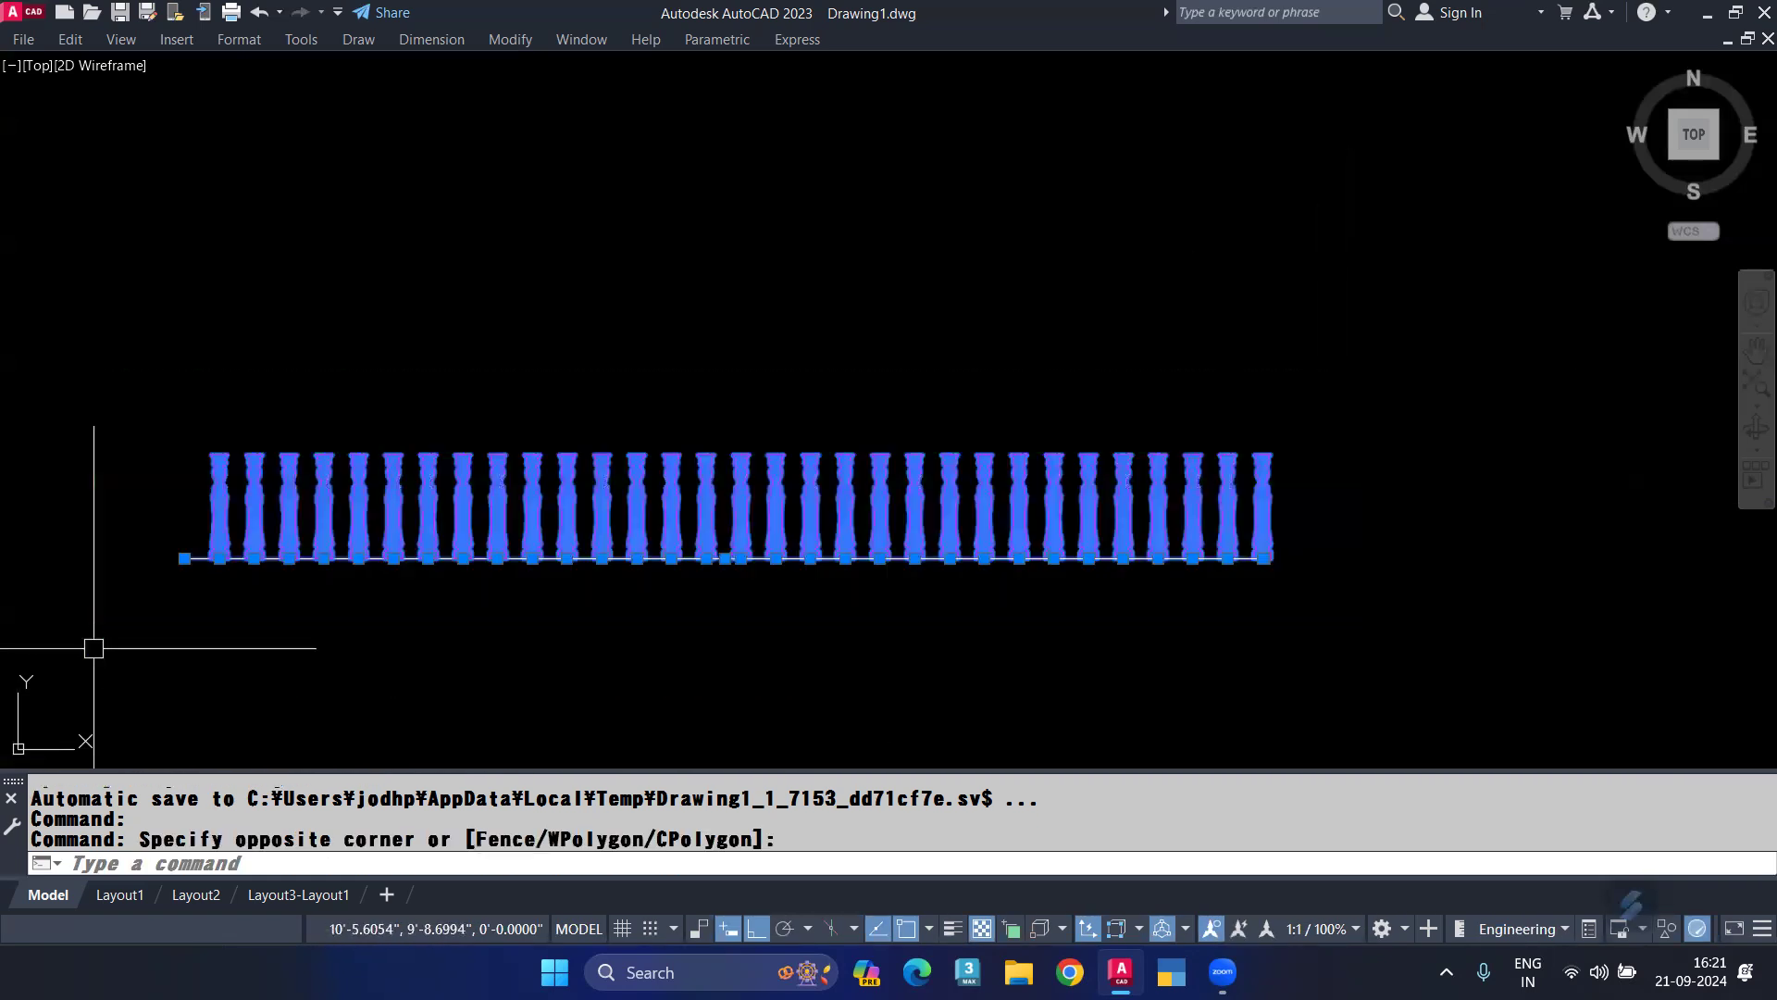
{"action": "key", "text": "Delete"}
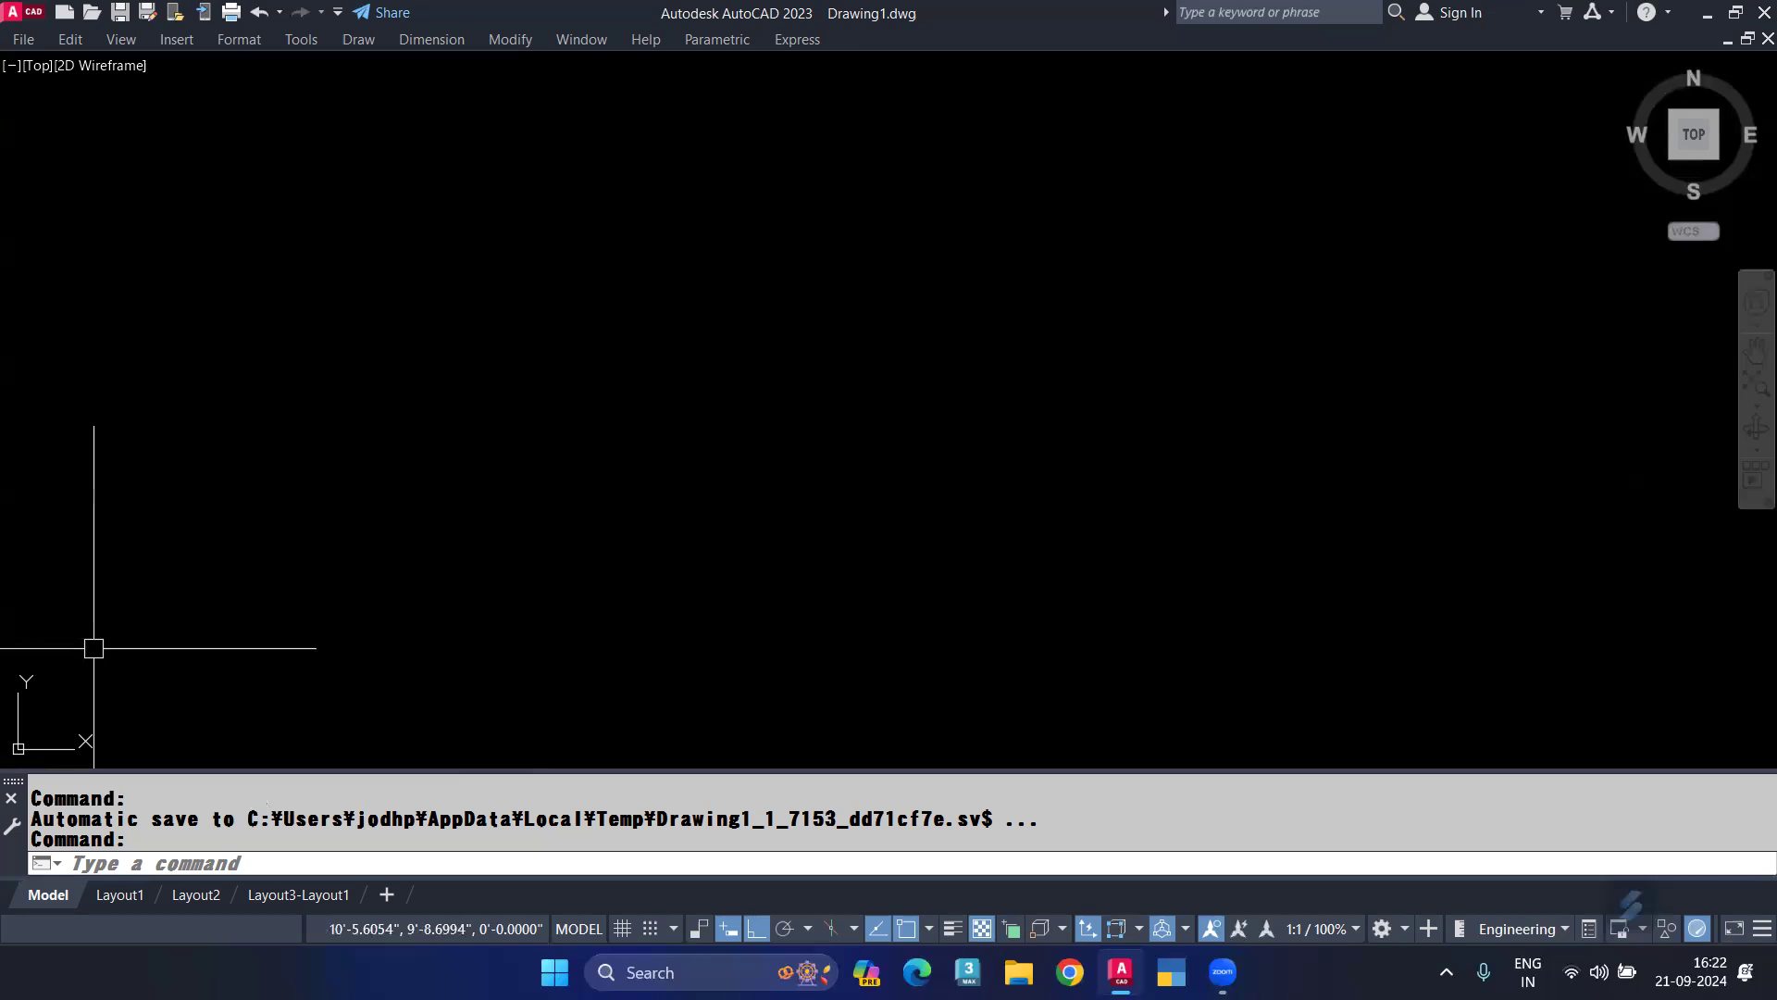
Draw a rectangle about 9'-9" by 4'-5" in the cleared area.
{"action": "type", "text": "rec"}
{"action": "key", "text": "Return"}
{"action": "left_click", "coordinate": [452, 220]}
{"action": "left_click", "coordinate": [789, 369]}
{"action": "scroll", "coordinate": [500, 278], "scroll_direction": "up", "scroll_amount": 4}
{"action": "type", "text": "x"}
{"action": "key", "text": "Return"}
{"action": "key", "text": "Escape"}
With ortho off, draw an arc from the rectangle's upper-left corner sagging down into the rectangle's upper-left quarter.
{"action": "type", "text": "a"}
{"action": "key", "text": "Return"}
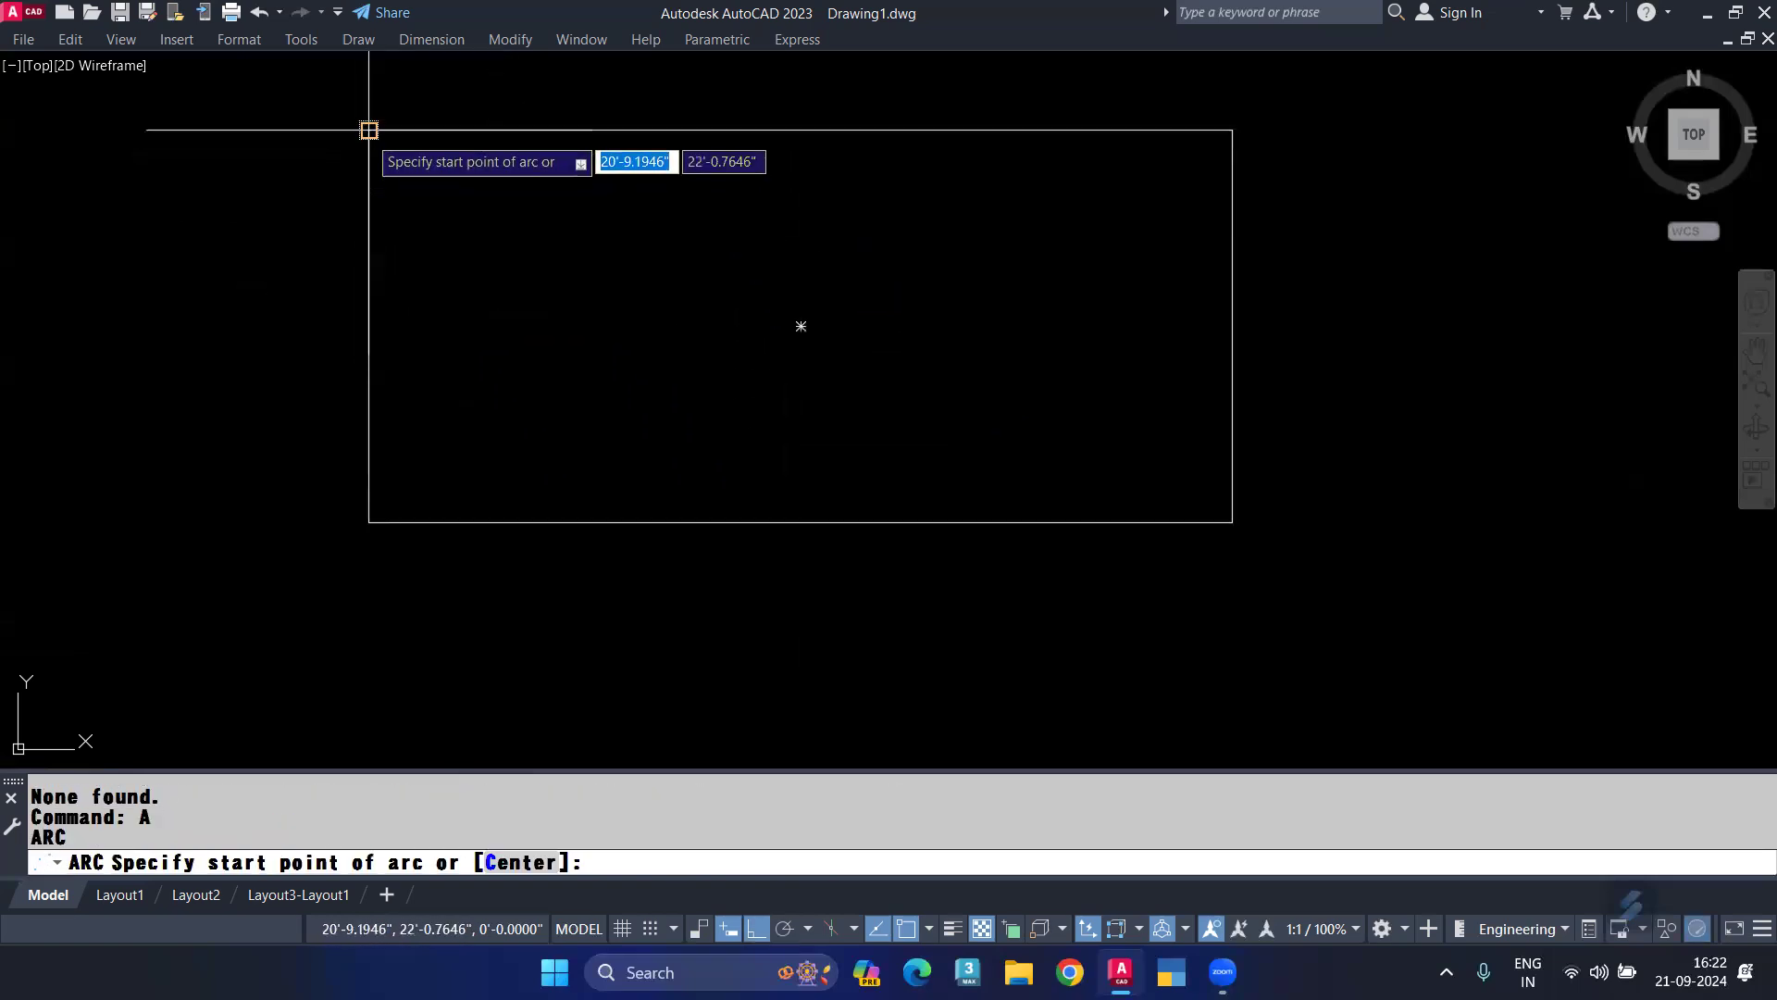
{"action": "left_click", "coordinate": [369, 129]}
{"action": "key", "text": "F8"}
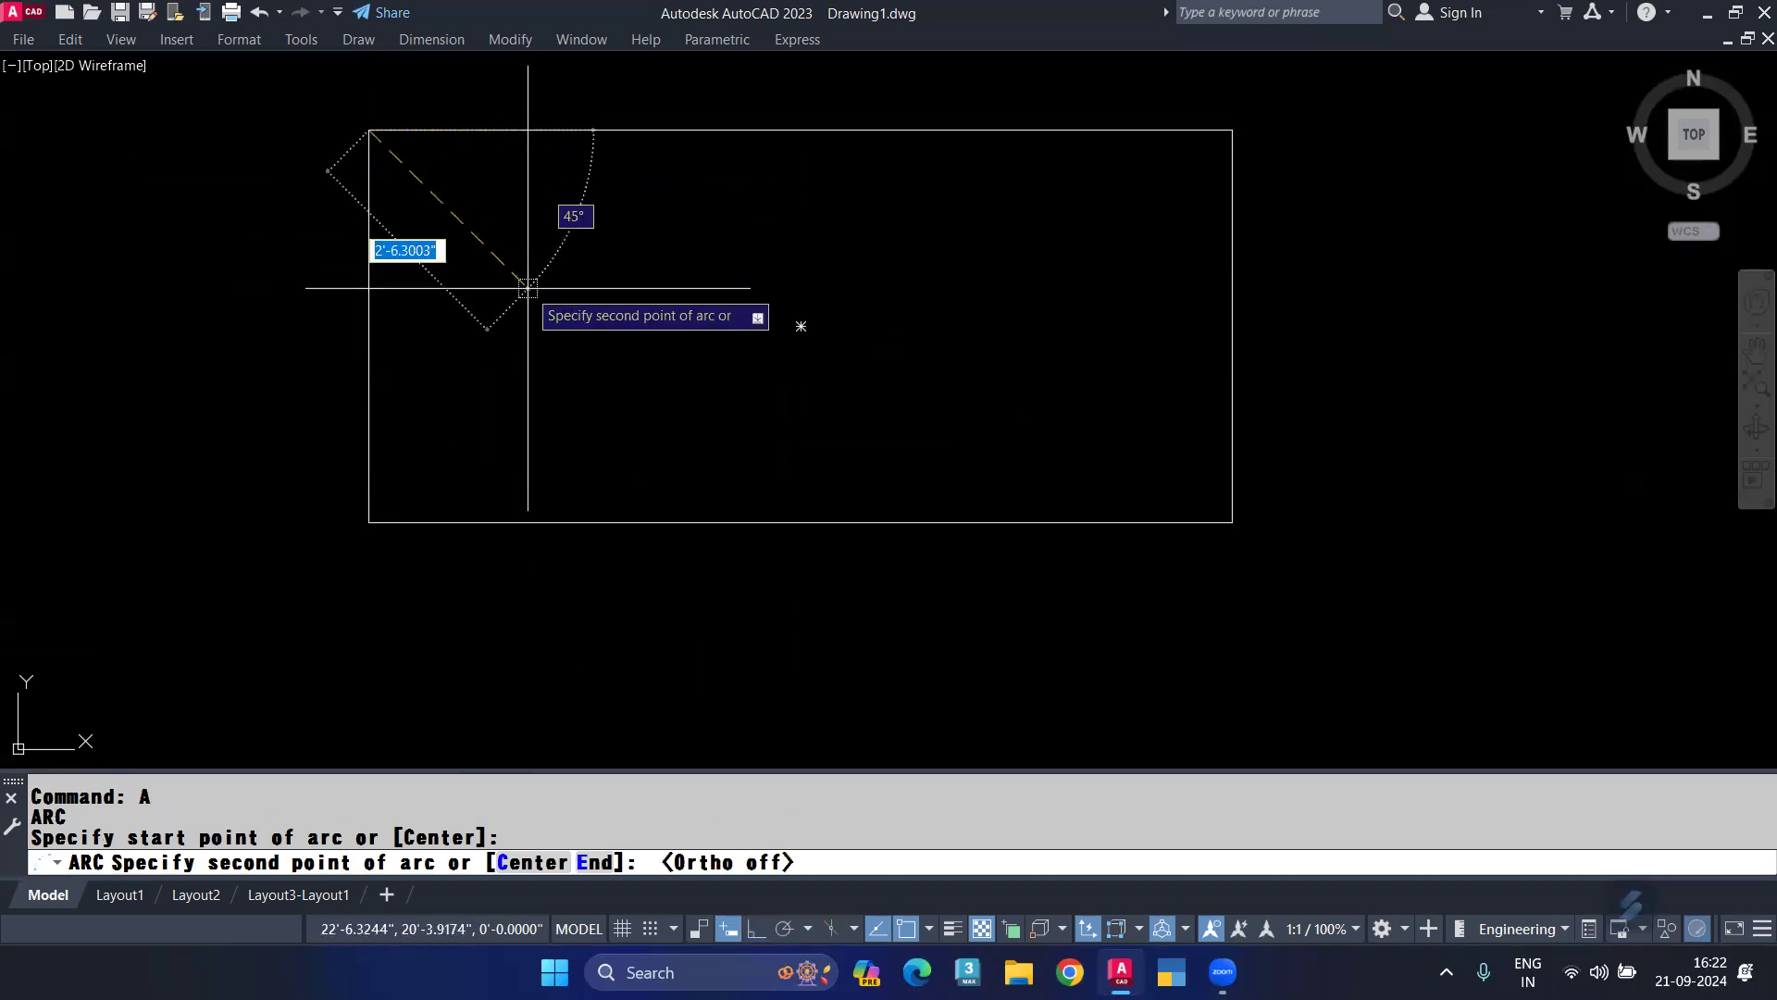
{"action": "left_click", "coordinate": [555, 294]}
{"action": "left_click", "coordinate": [694, 277]}
Continue the arc with three tangent arcs that curl inward to form a spiral scroll.
{"action": "key", "text": "Return"}
{"action": "key", "text": "Return"}
{"action": "left_click", "coordinate": [624, 237]}
{"action": "key", "text": "Return"}
{"action": "key", "text": "Return"}
{"action": "left_click", "coordinate": [666, 225]}
{"action": "scroll", "coordinate": [648, 222], "scroll_direction": "up", "scroll_amount": 3}
{"action": "key", "text": "Return"}
{"action": "key", "text": "Return"}
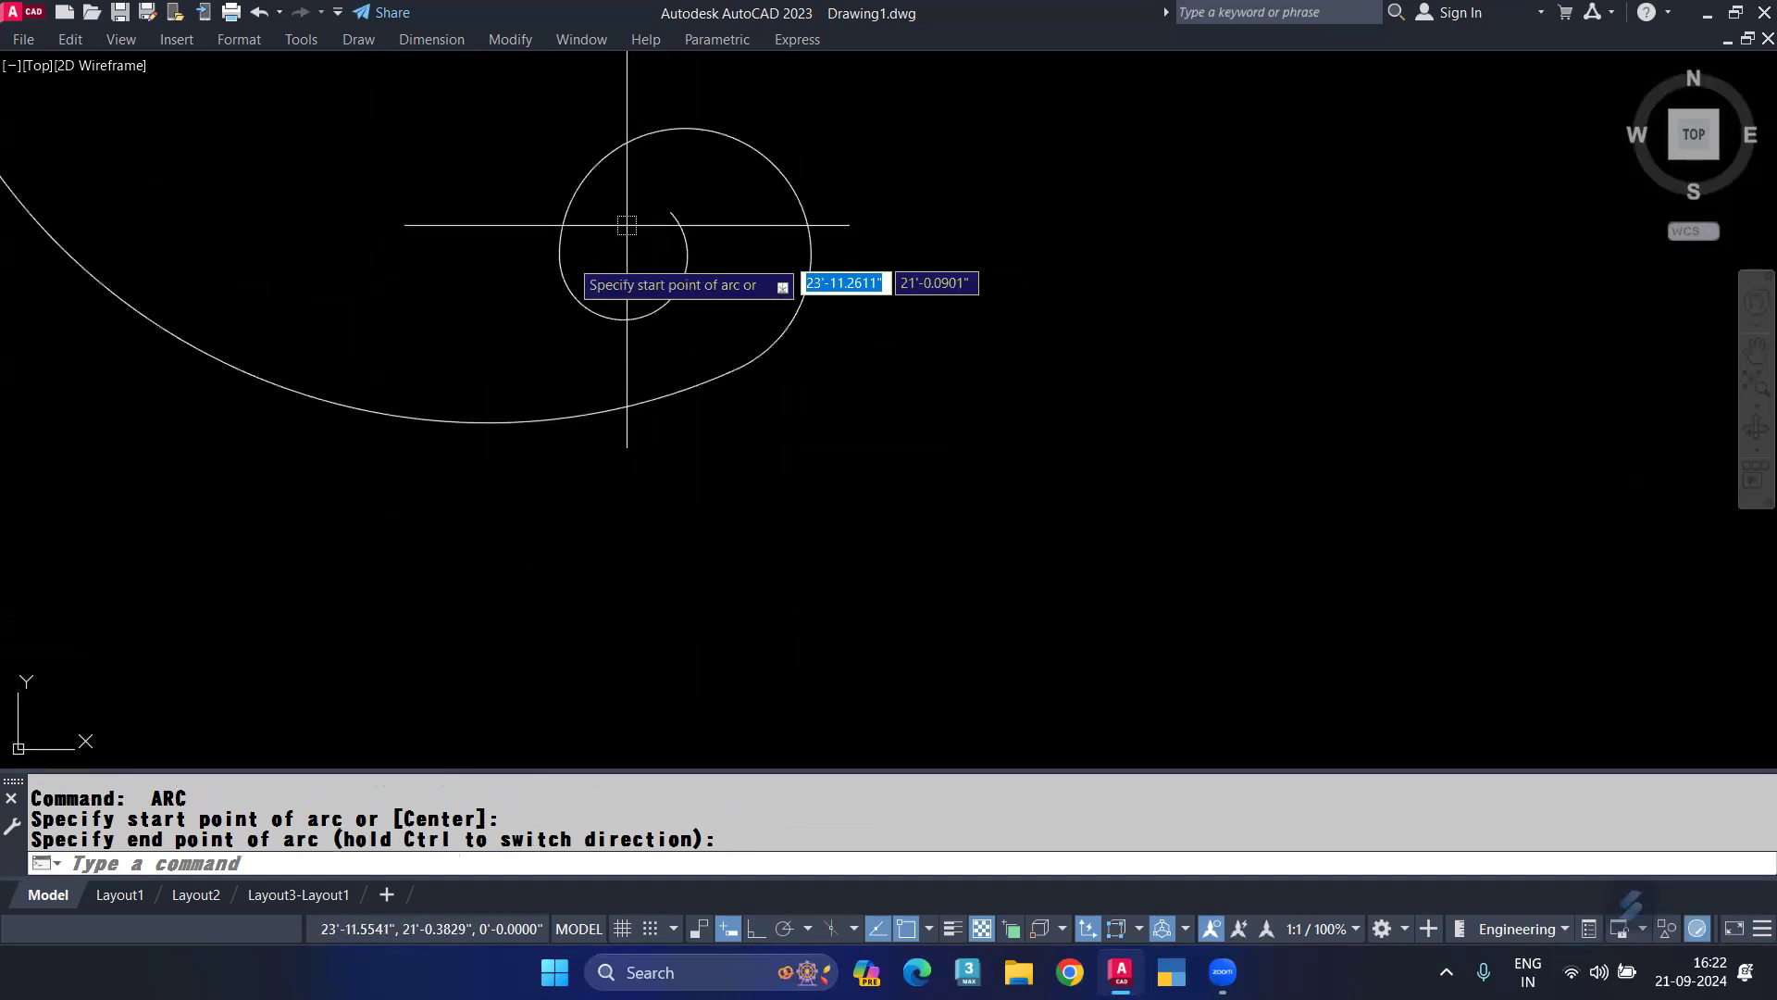
{"action": "left_click", "coordinate": [607, 269]}
{"action": "scroll", "coordinate": [606, 269], "scroll_direction": "down", "scroll_amount": 3}
Join the four scroll arcs into one polyline.
{"action": "left_click", "coordinate": [725, 178]}
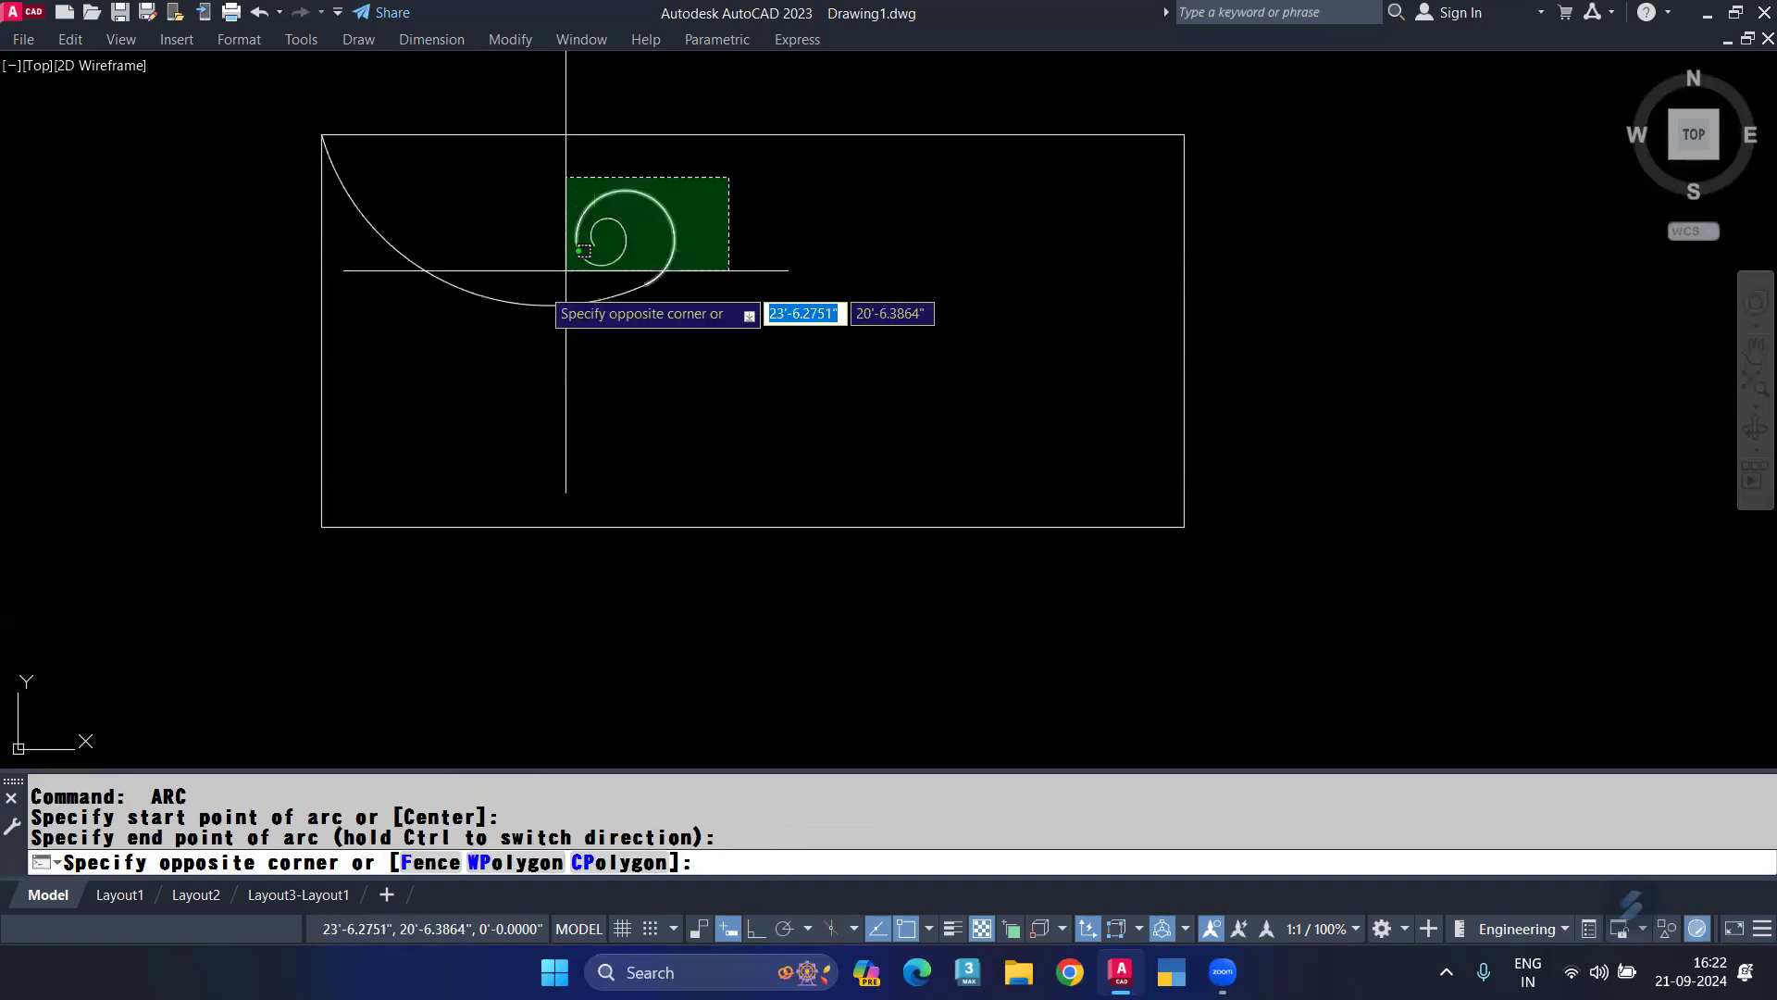
{"action": "left_click", "coordinate": [491, 334]}
{"action": "type", "text": "j"}
{"action": "key", "text": "Return"}
Mirror the scroll polyline downward about the rectangle's horizontal centreline, keeping the source.
{"action": "left_click", "coordinate": [528, 301]}
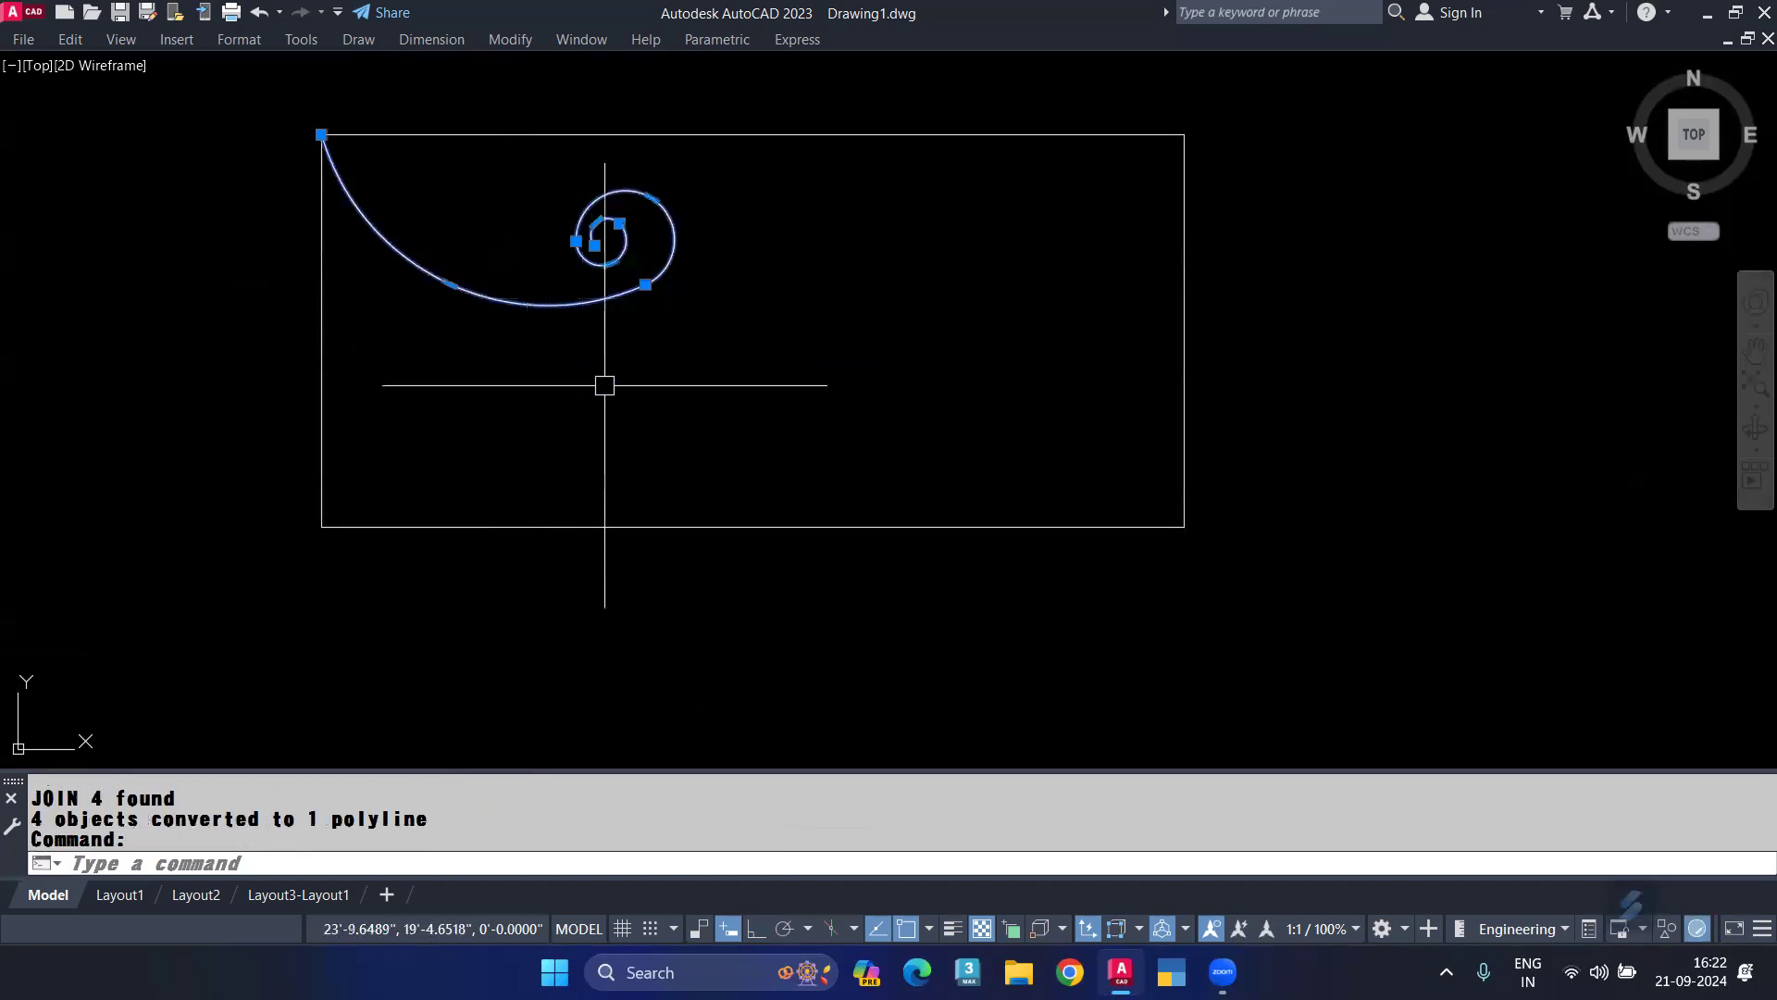
{"action": "type", "text": "mi"}
{"action": "key", "text": "Return"}
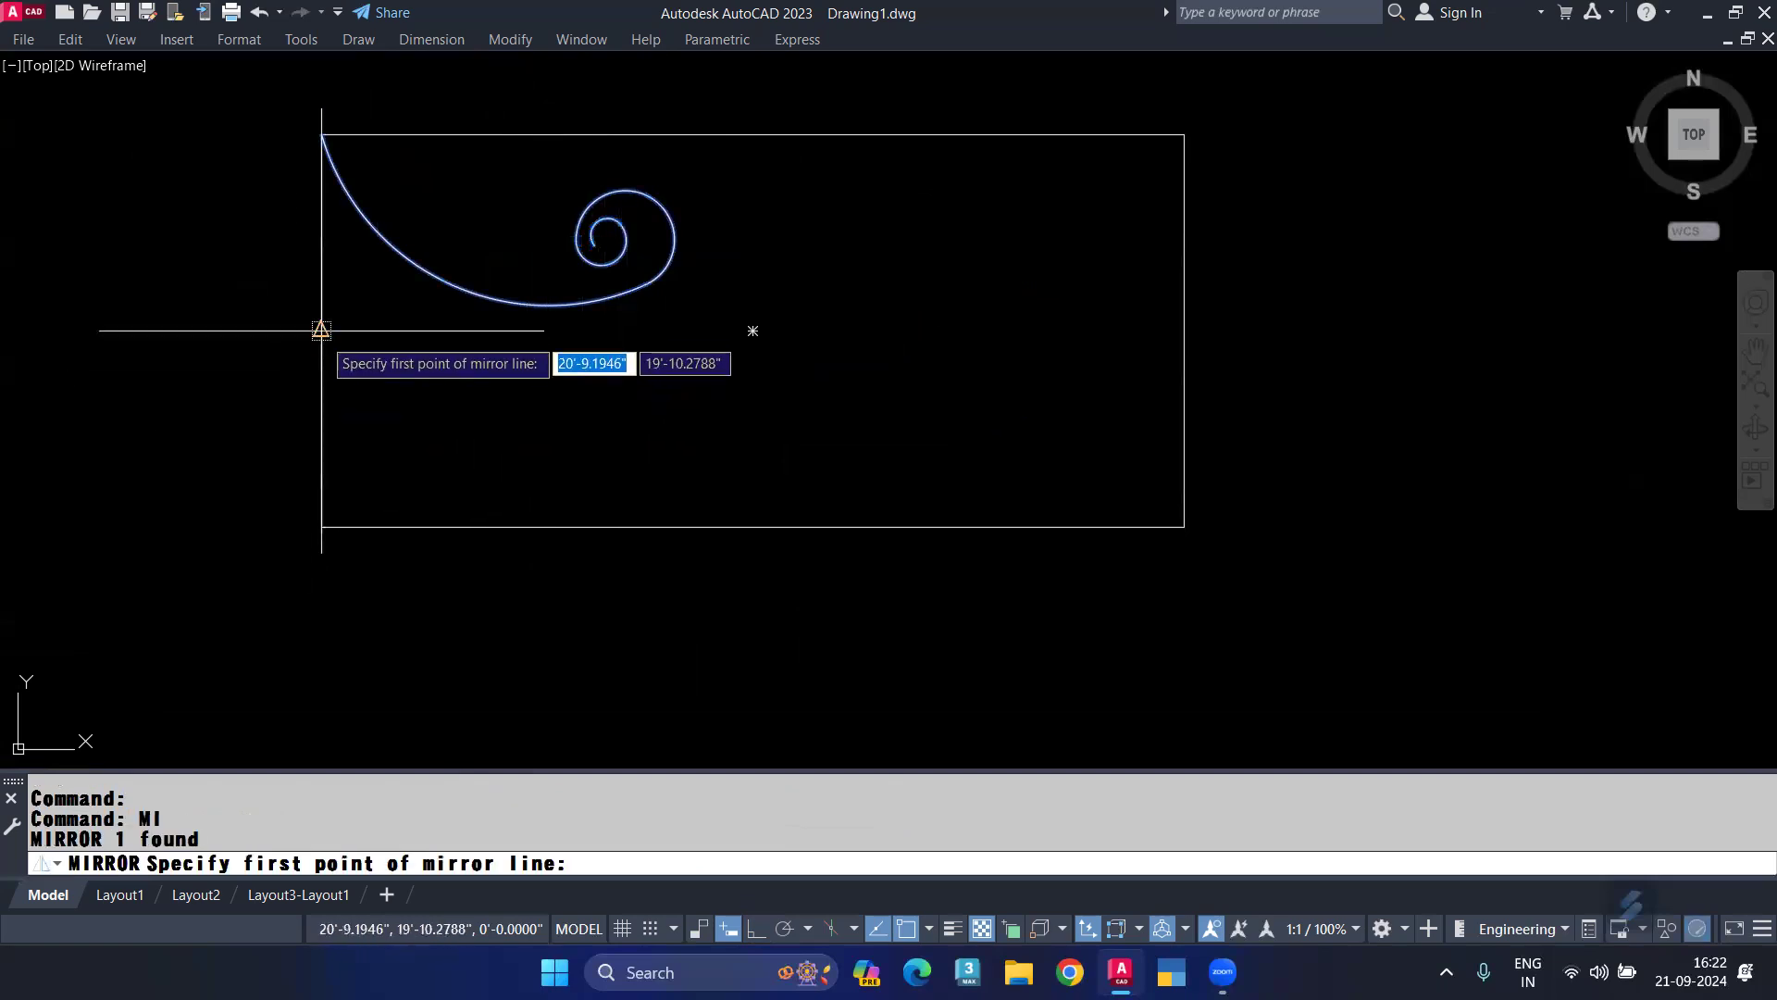
{"action": "left_click", "coordinate": [322, 330]}
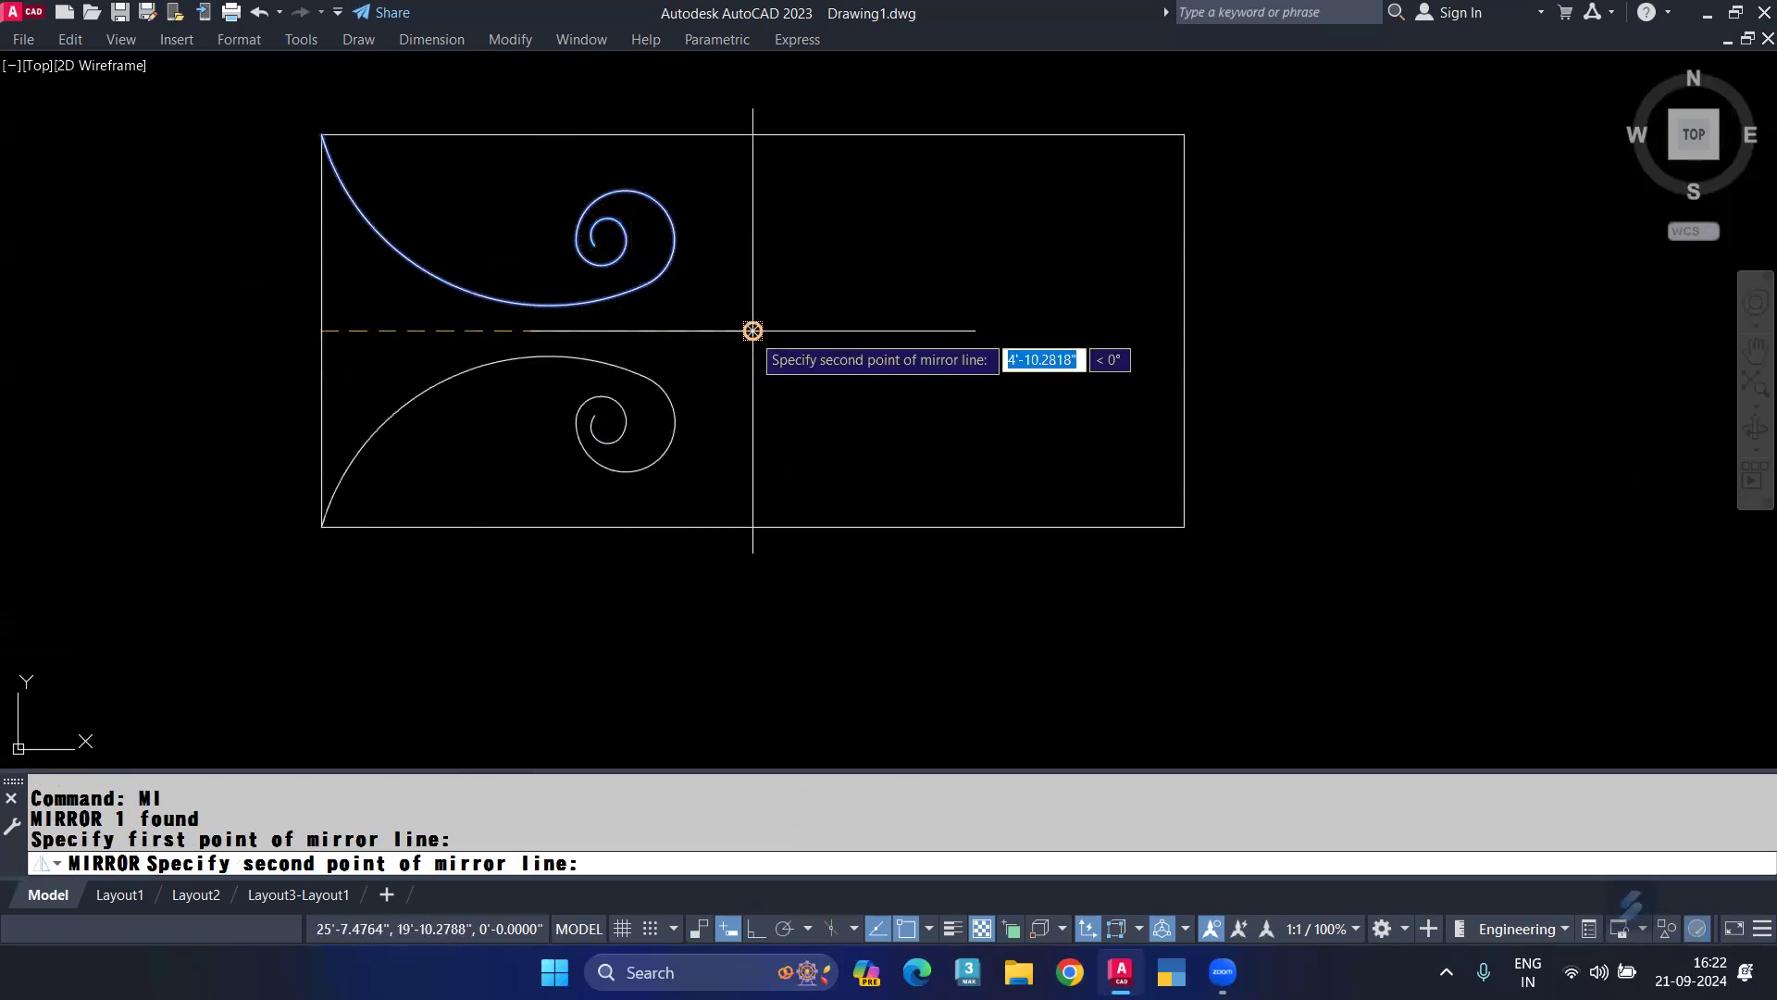
{"action": "left_click", "coordinate": [750, 330]}
{"action": "key", "text": "Return"}
Mirror both left-hand scrolls about the rectangle's vertical centreline to the right half, keeping the originals.
{"action": "left_click", "coordinate": [540, 432]}
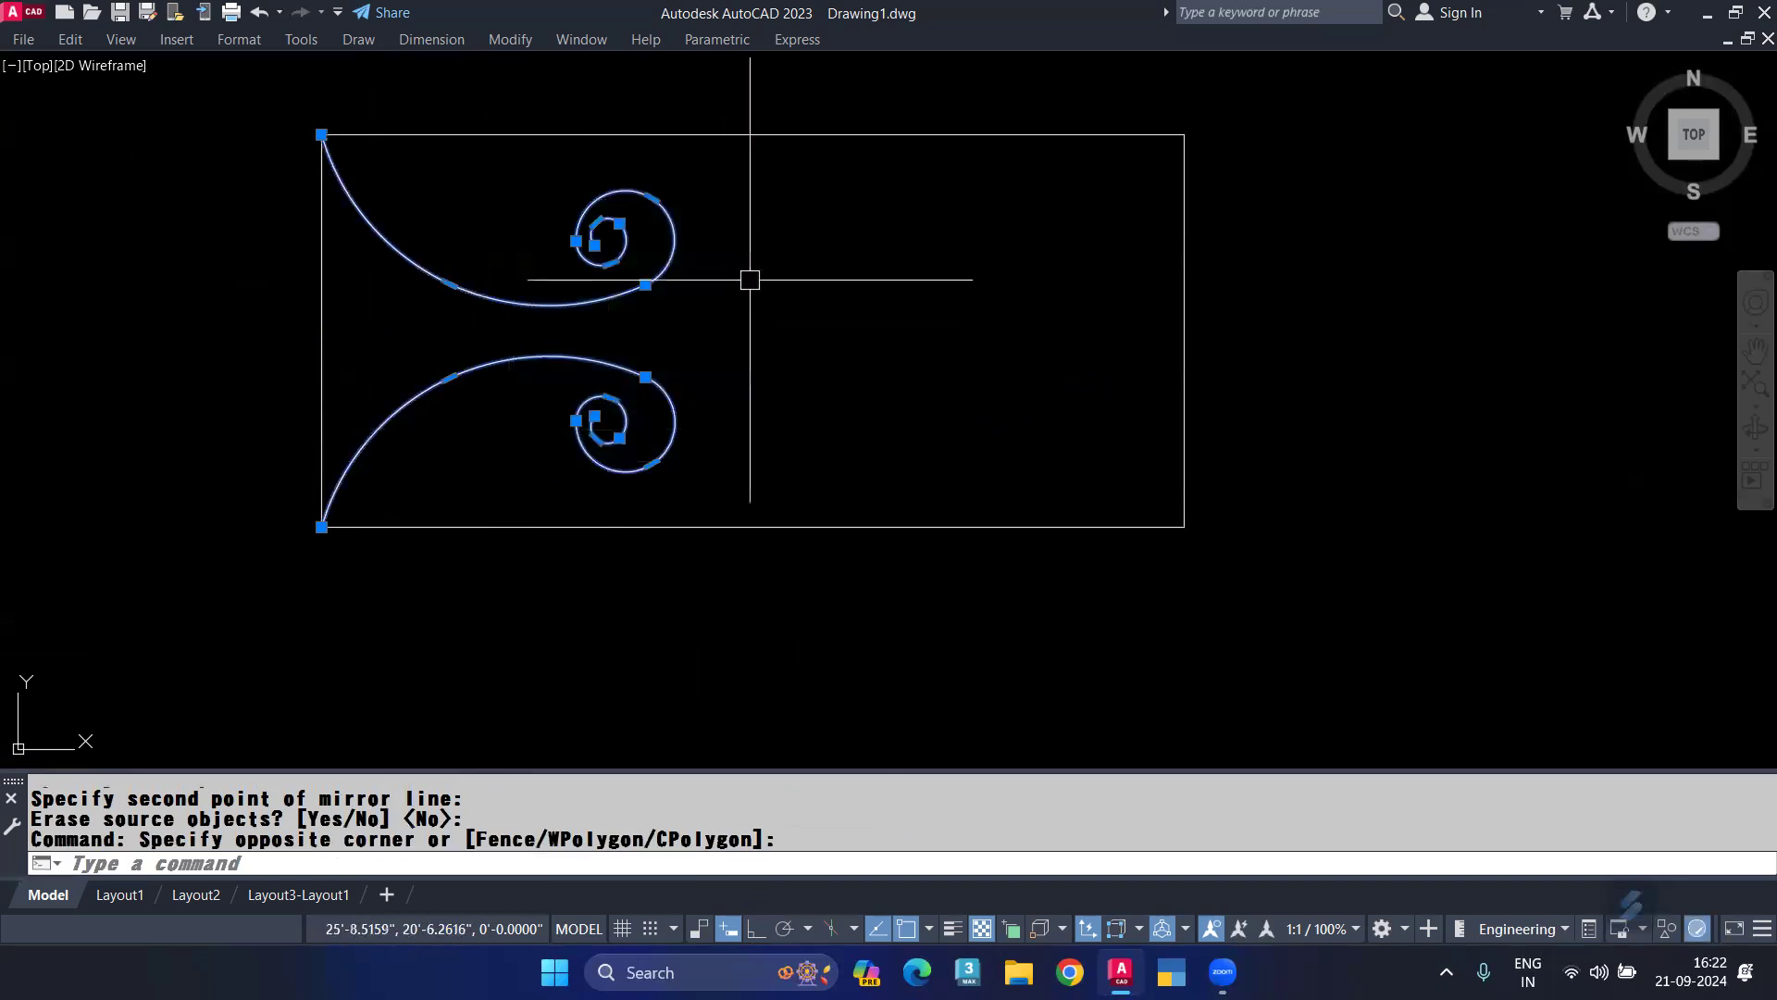
{"action": "type", "text": "mirror"}
{"action": "key", "text": "Return"}
{"action": "left_click", "coordinate": [752, 330]}
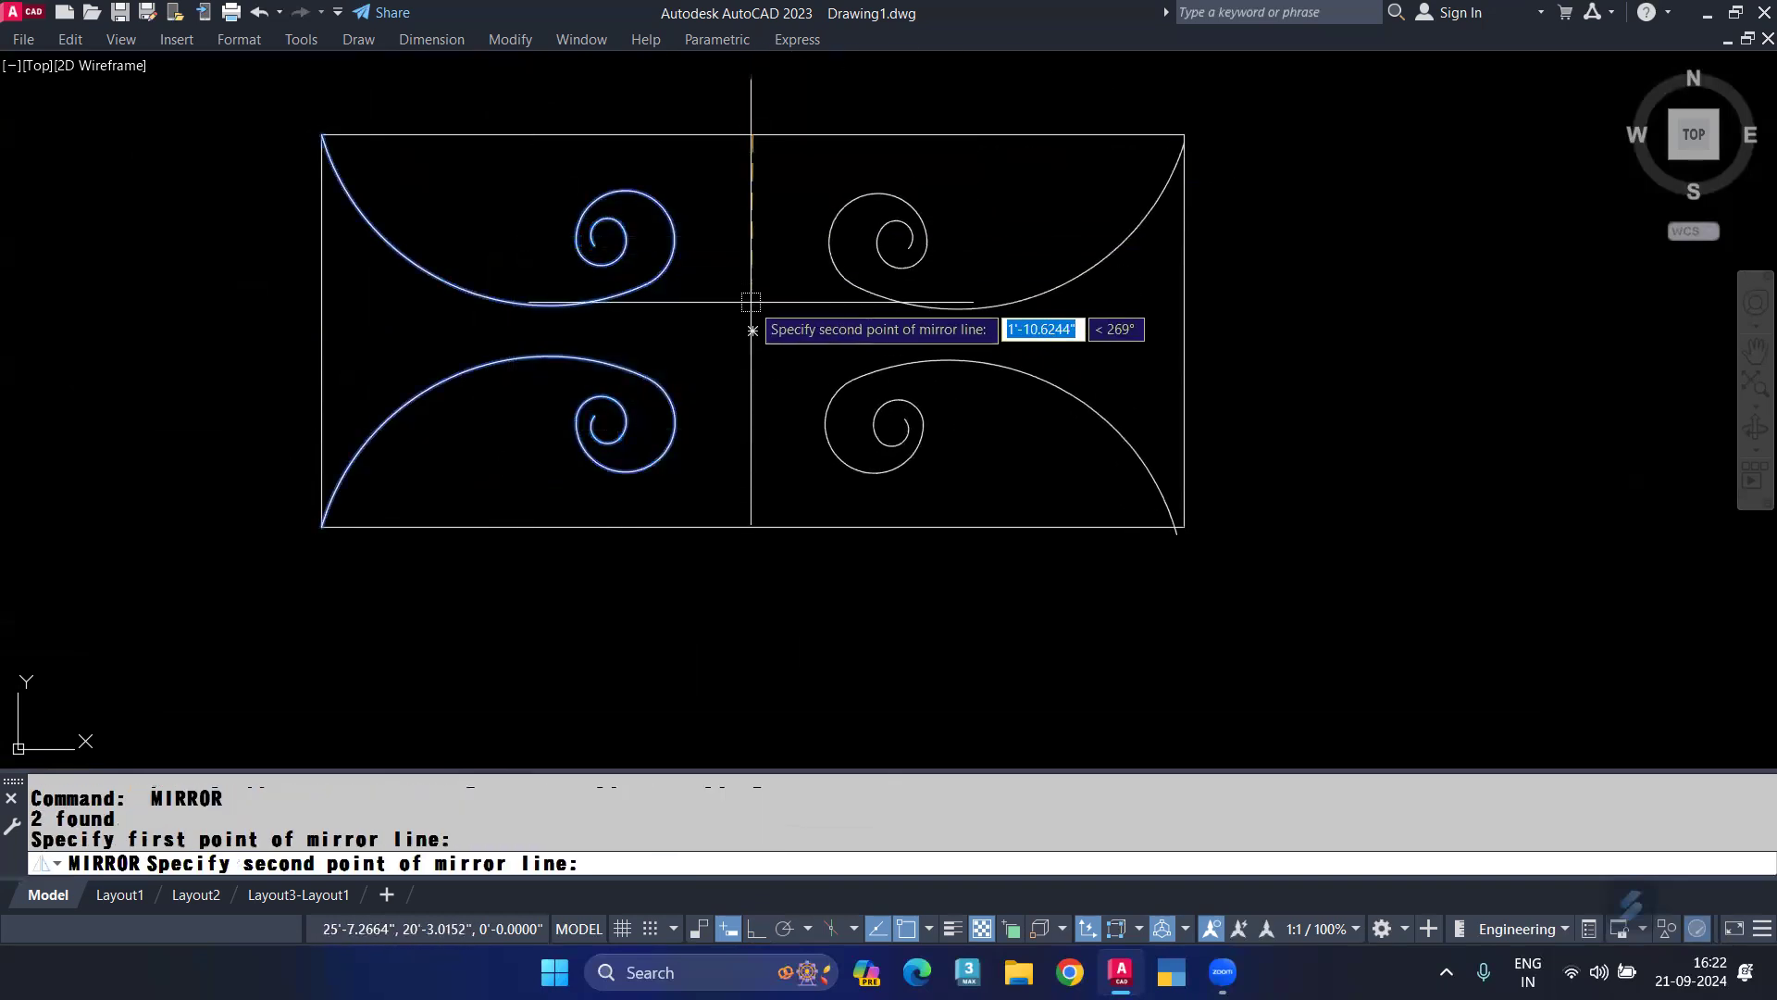
{"action": "left_click", "coordinate": [754, 330]}
{"action": "key", "text": "Return"}
Group the four scroll polylines as one object.
{"action": "left_click", "coordinate": [990, 199]}
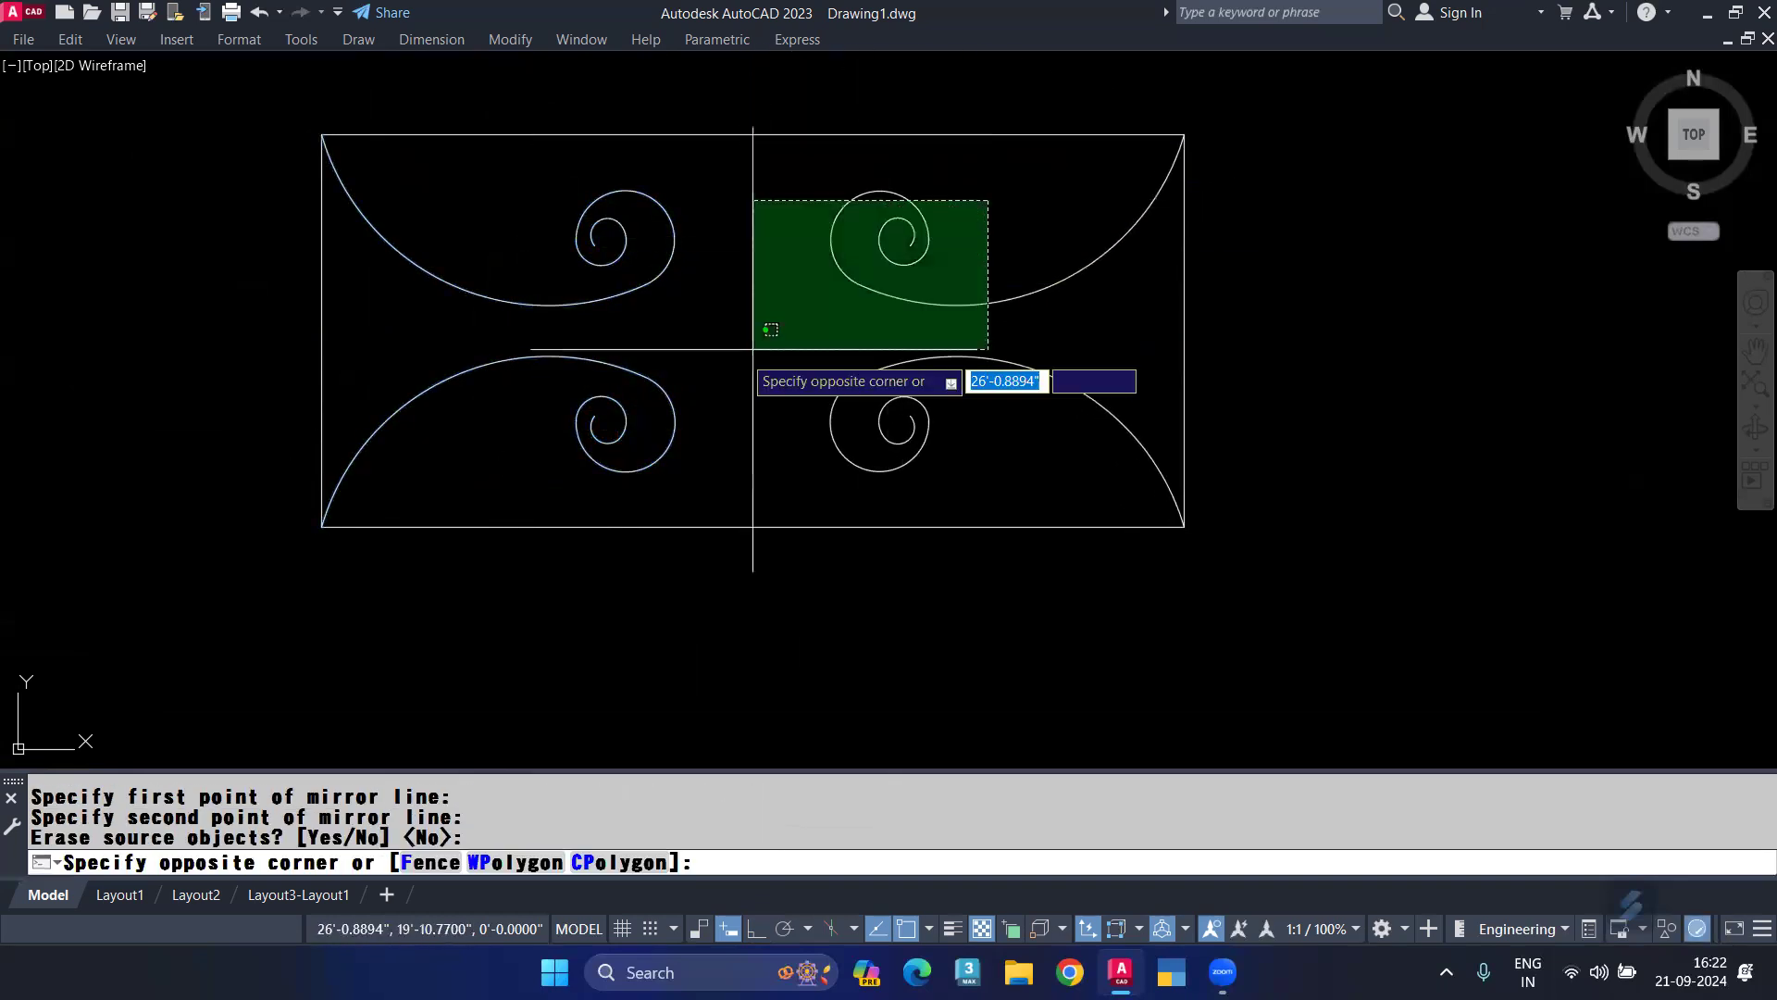
{"action": "left_click", "coordinate": [527, 430]}
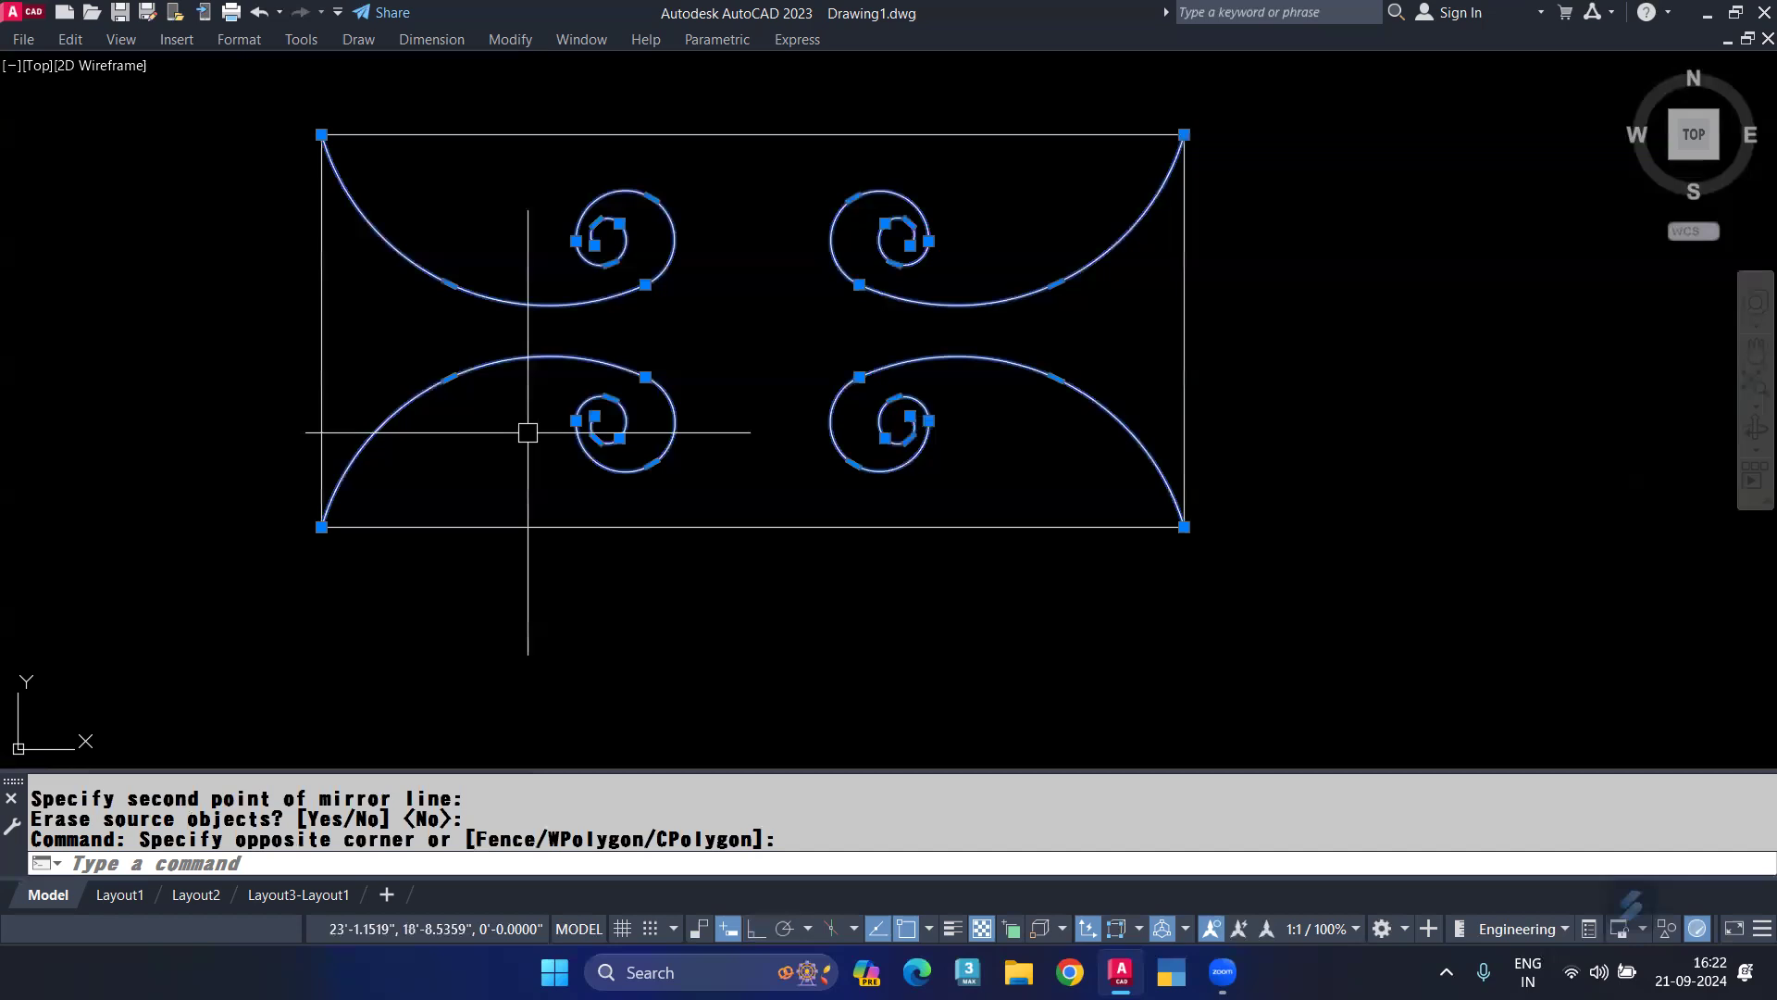
{"action": "type", "text": "g"}
{"action": "key", "text": "Return"}
{"action": "left_click", "coordinate": [583, 301]}
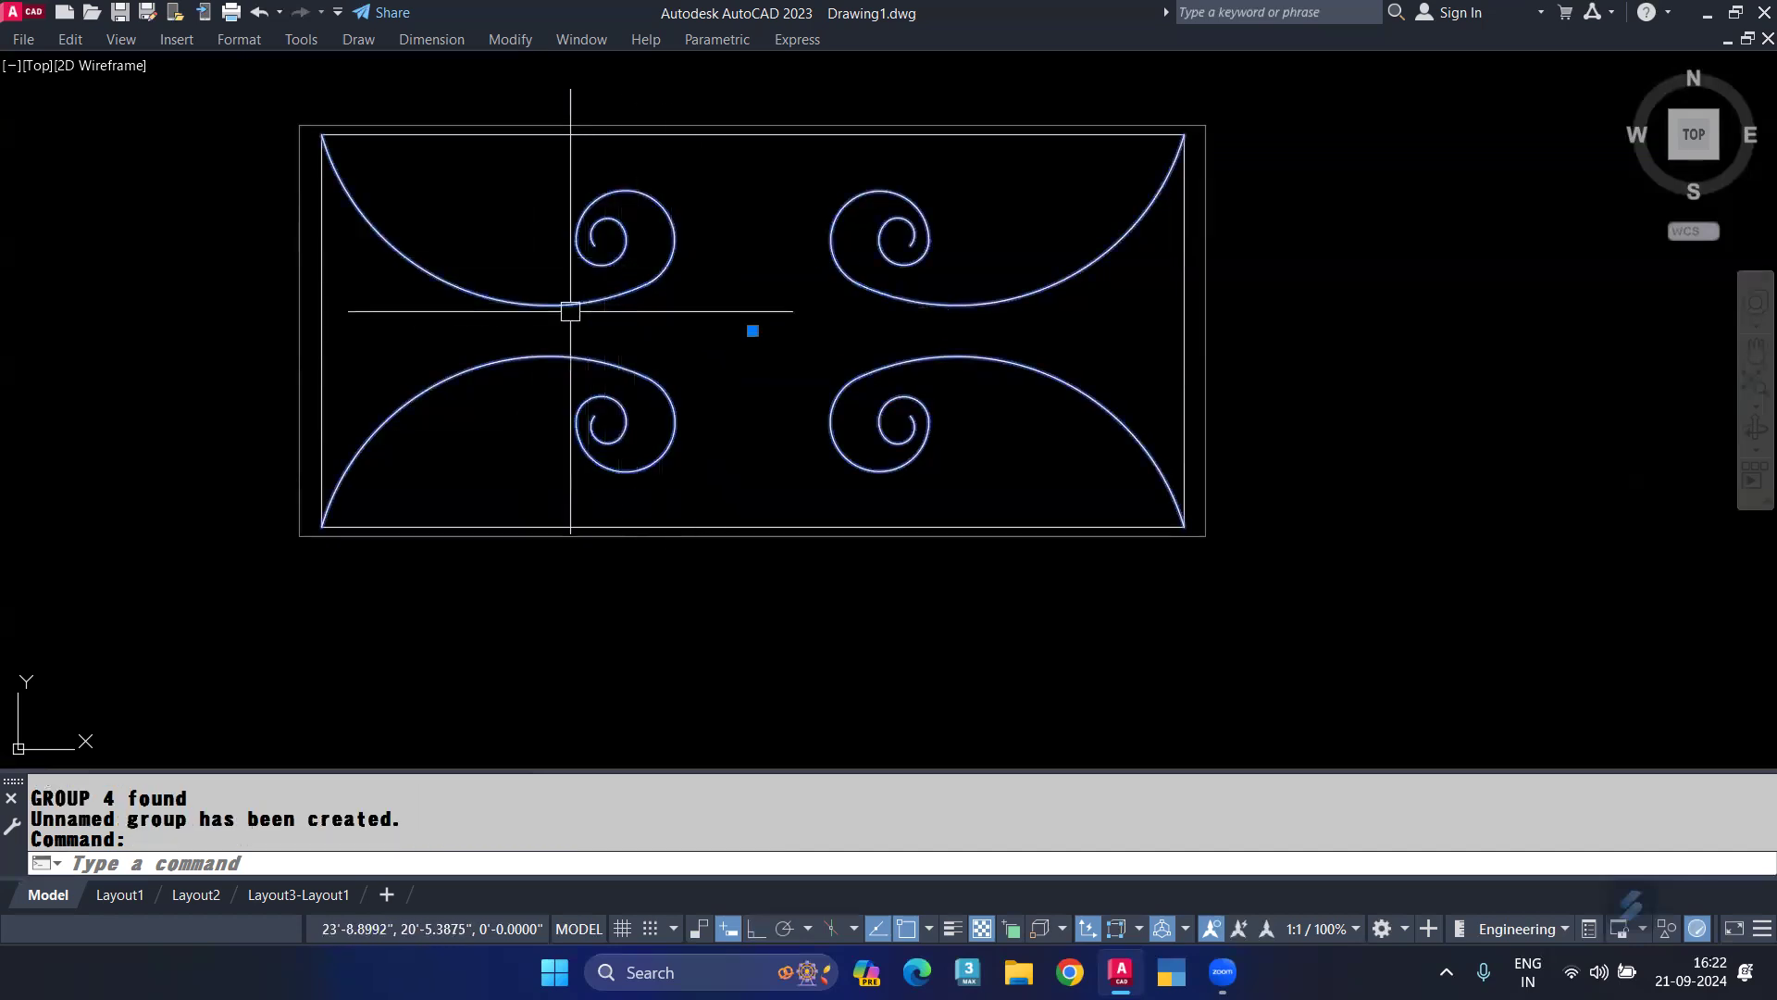
{"action": "key", "text": "Escape"}
Draw a circle of about 10" radius at the rectangle's centre, between the four scrolls.
{"action": "type", "text": "c"}
{"action": "key", "text": "Return"}
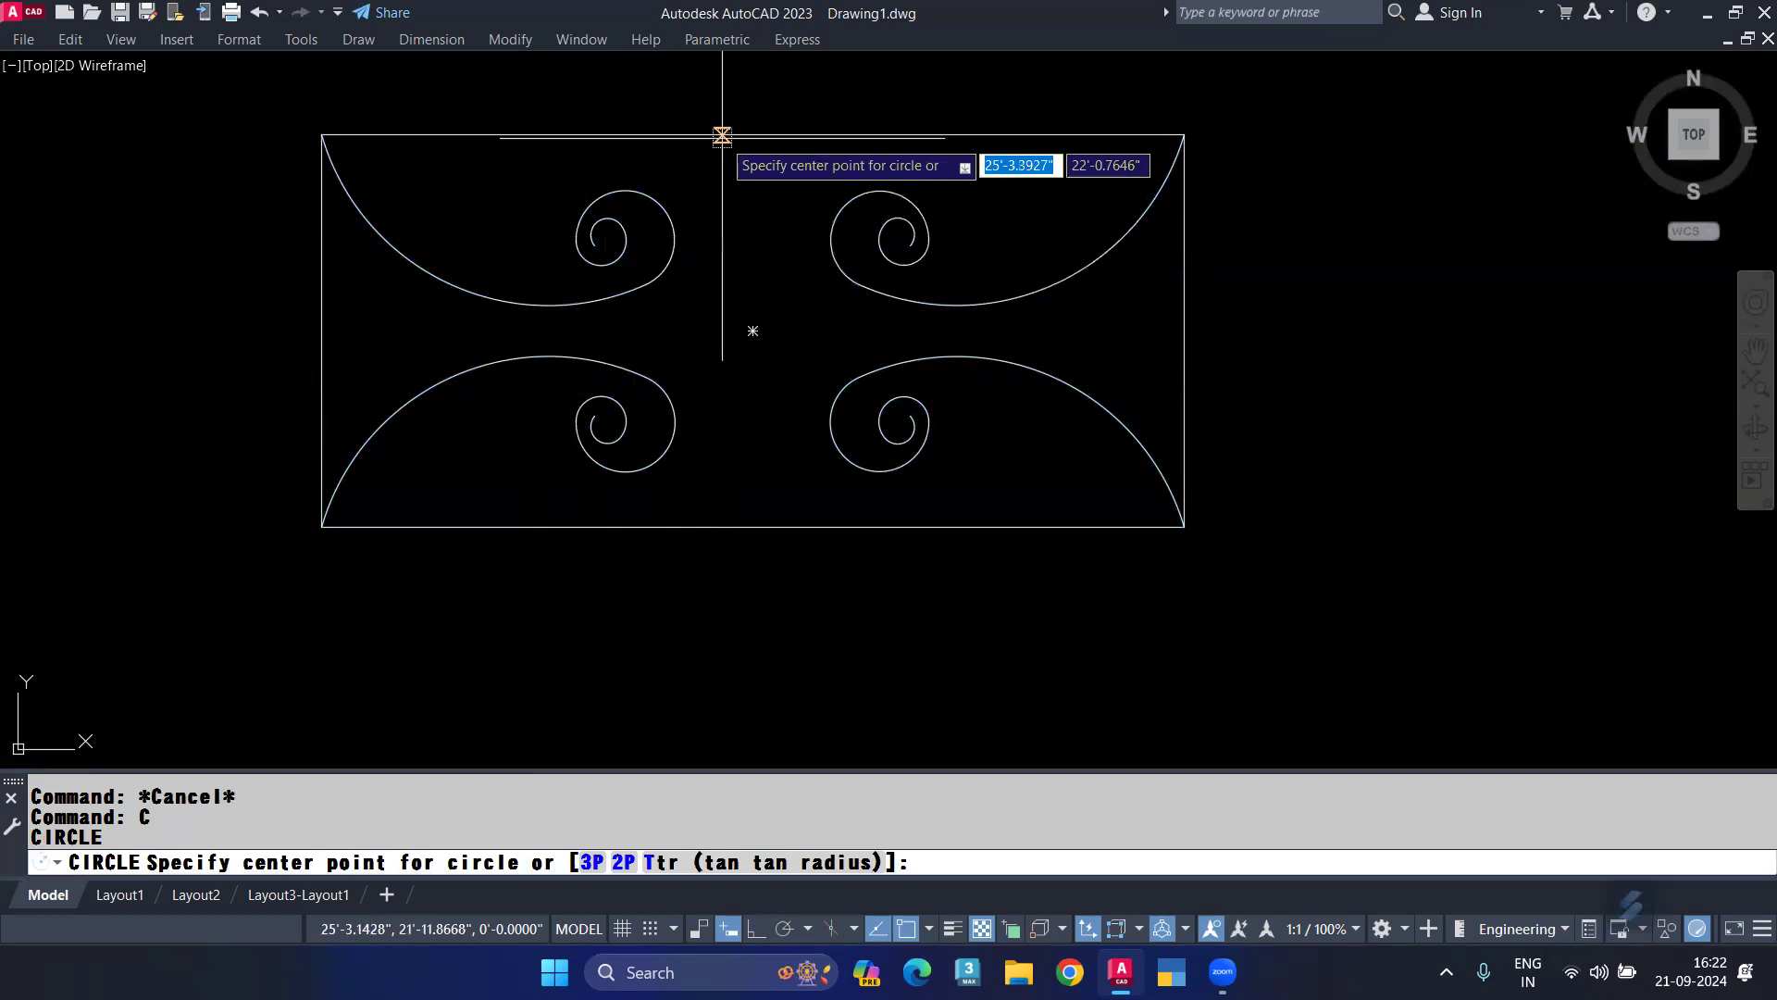
{"action": "left_click", "coordinate": [752, 330]}
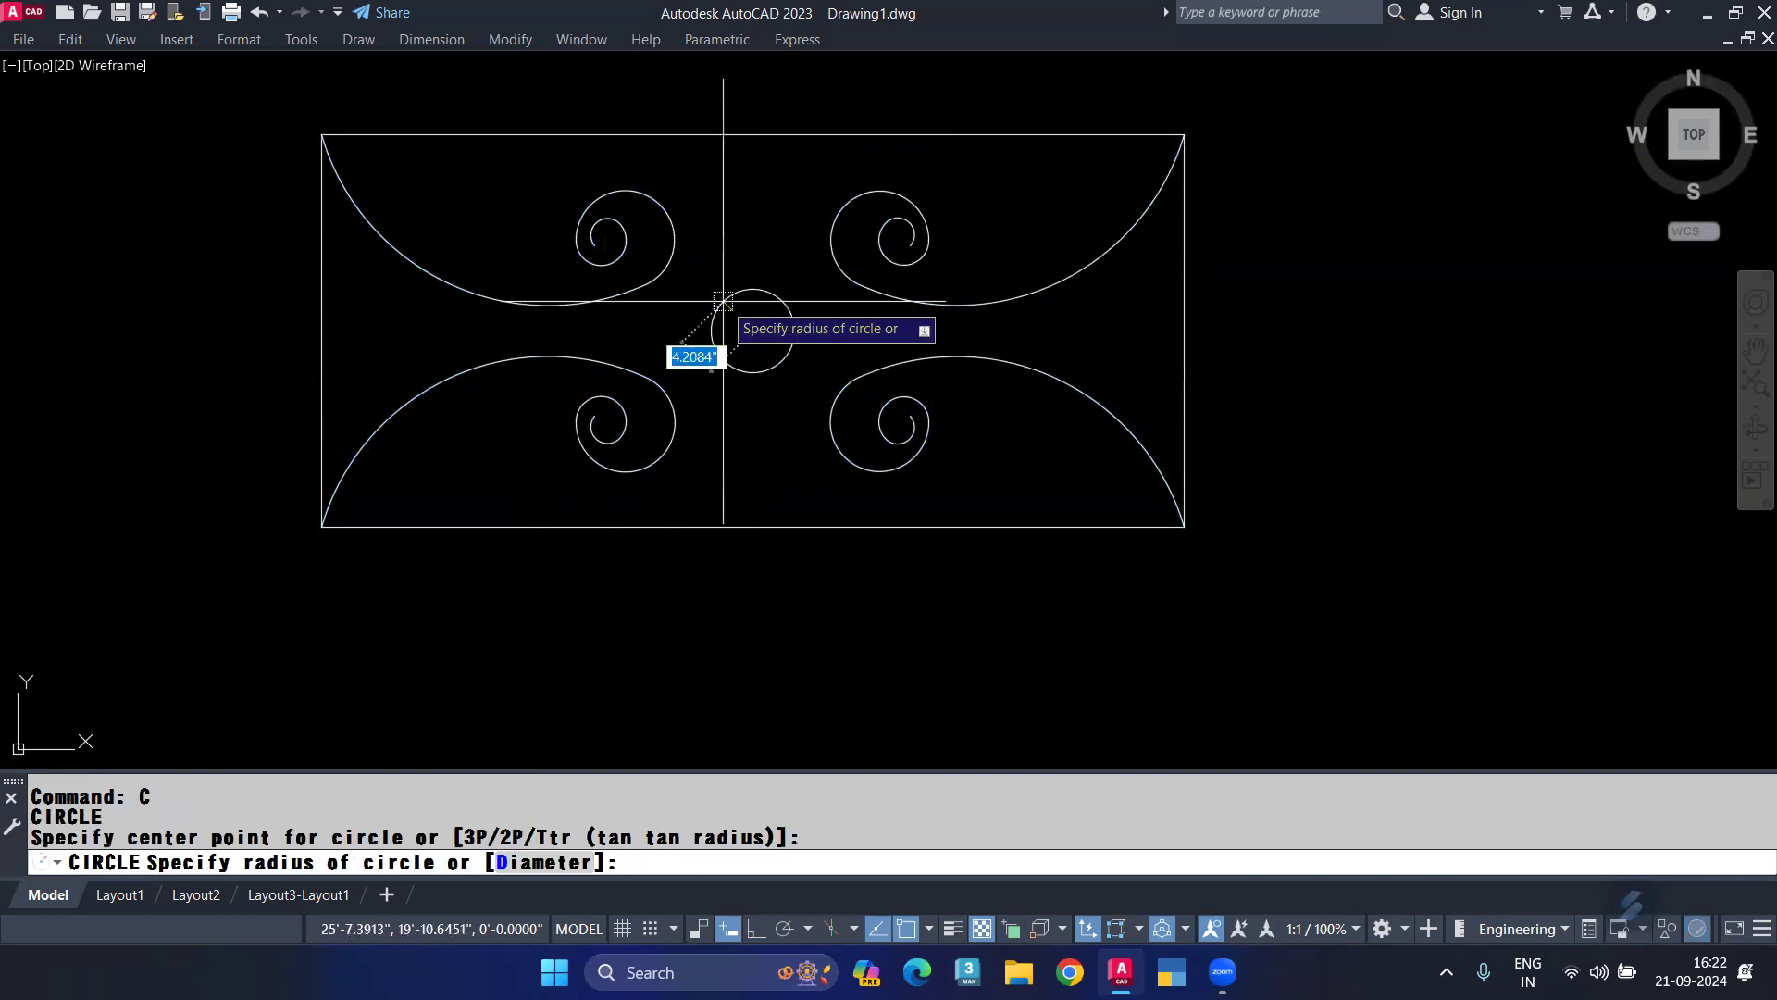
{"action": "left_click", "coordinate": [704, 301]}
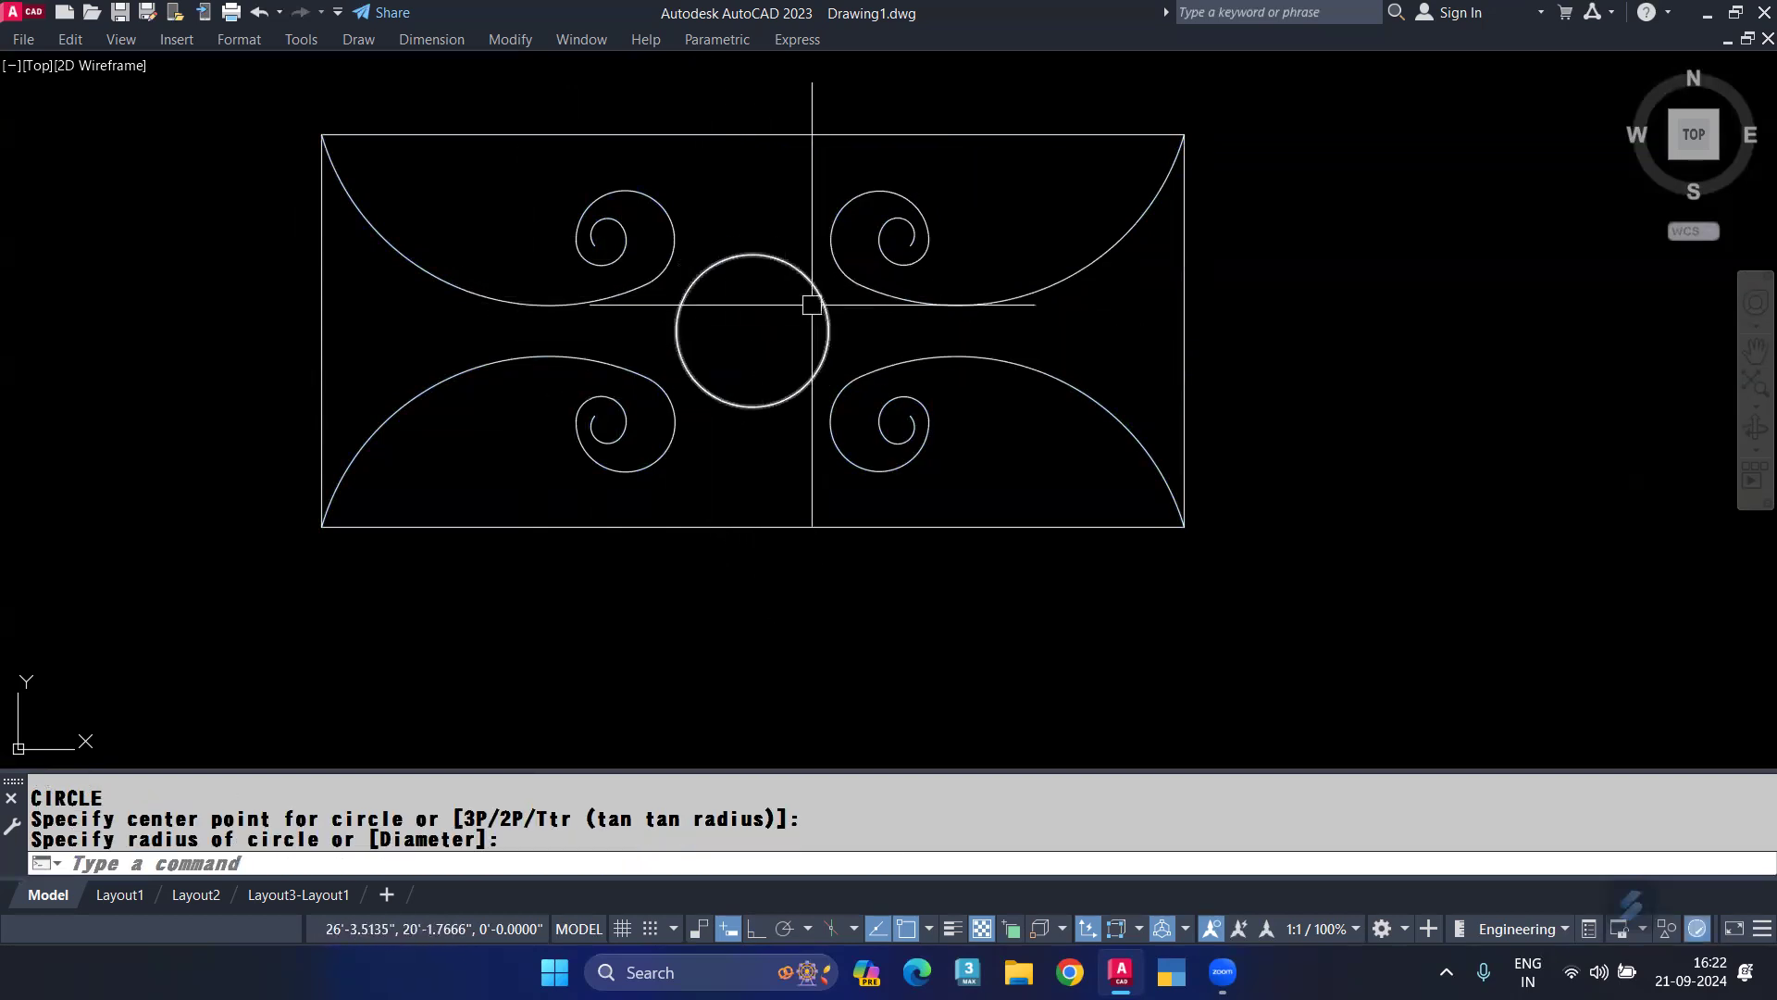
{"action": "key", "text": "Escape"}
Draw a small three-point arc rising from the rectangle's bottom edge, just left of its midpoint and bulging right.
{"action": "key", "text": "Return"}
{"action": "scroll", "coordinate": [706, 351], "scroll_direction": "up", "scroll_amount": 3}
{"action": "scroll", "coordinate": [708, 403], "scroll_direction": "up", "scroll_amount": 2}
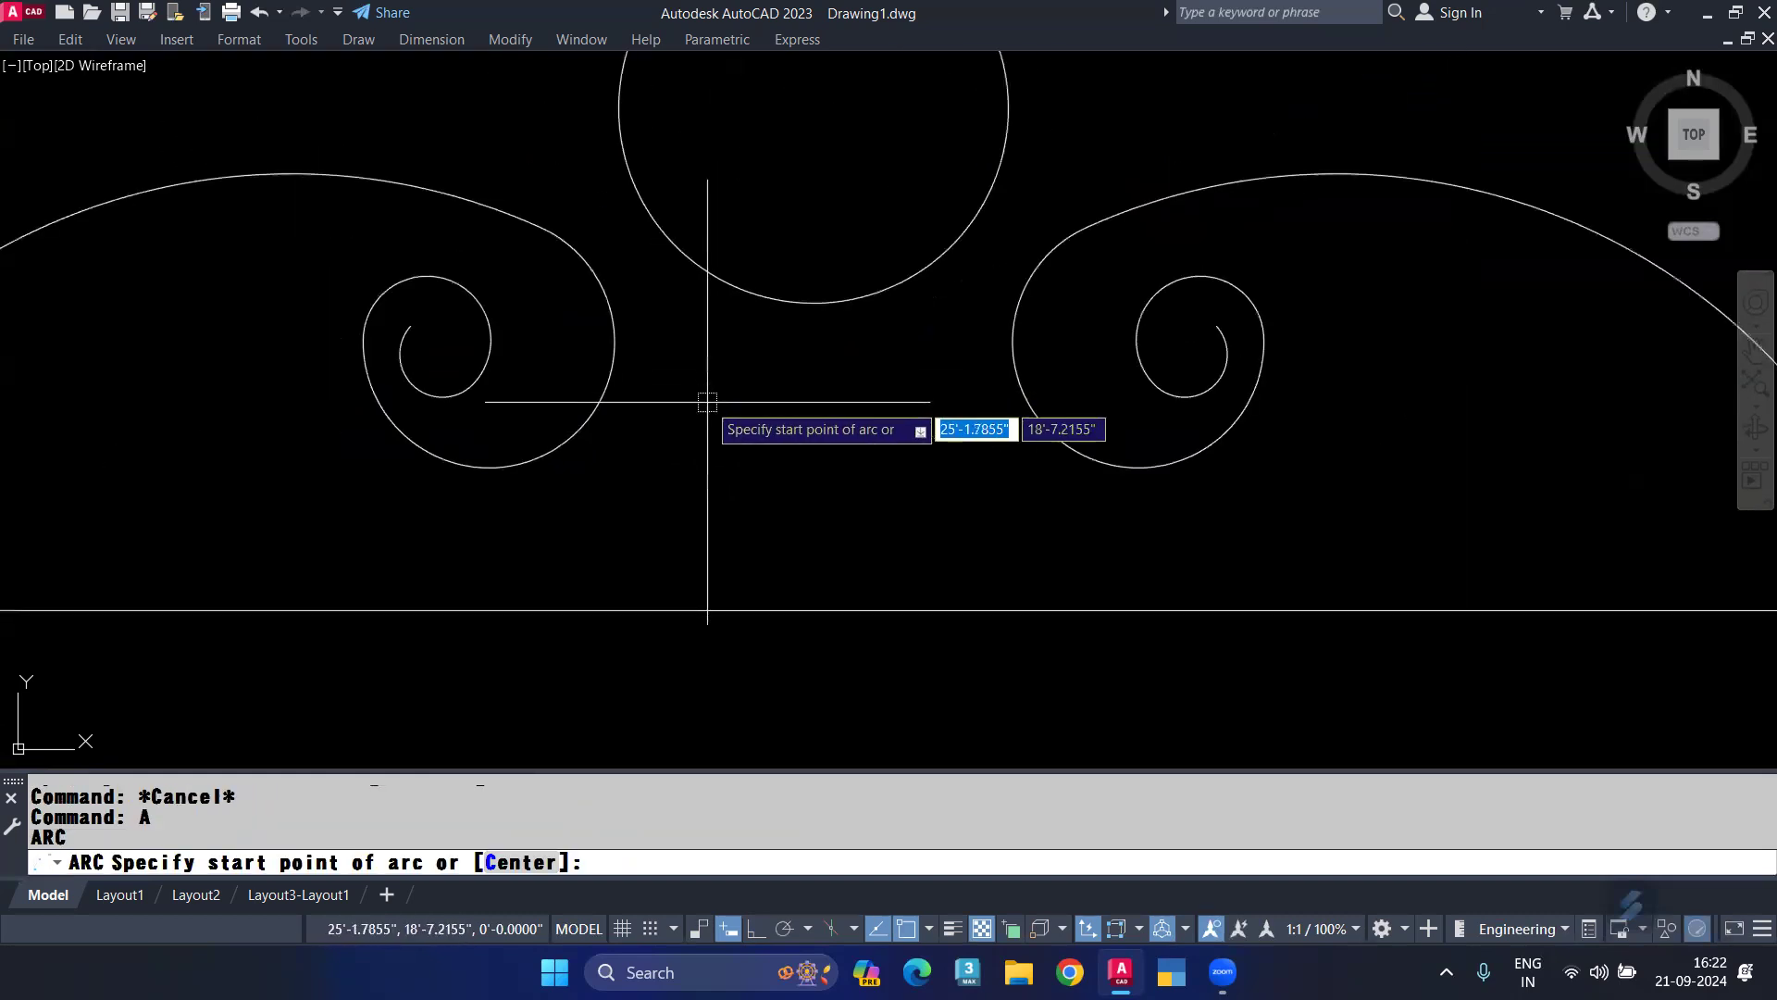
{"action": "scroll", "coordinate": [660, 626], "scroll_direction": "up", "scroll_amount": 3}
{"action": "left_click", "coordinate": [660, 626]}
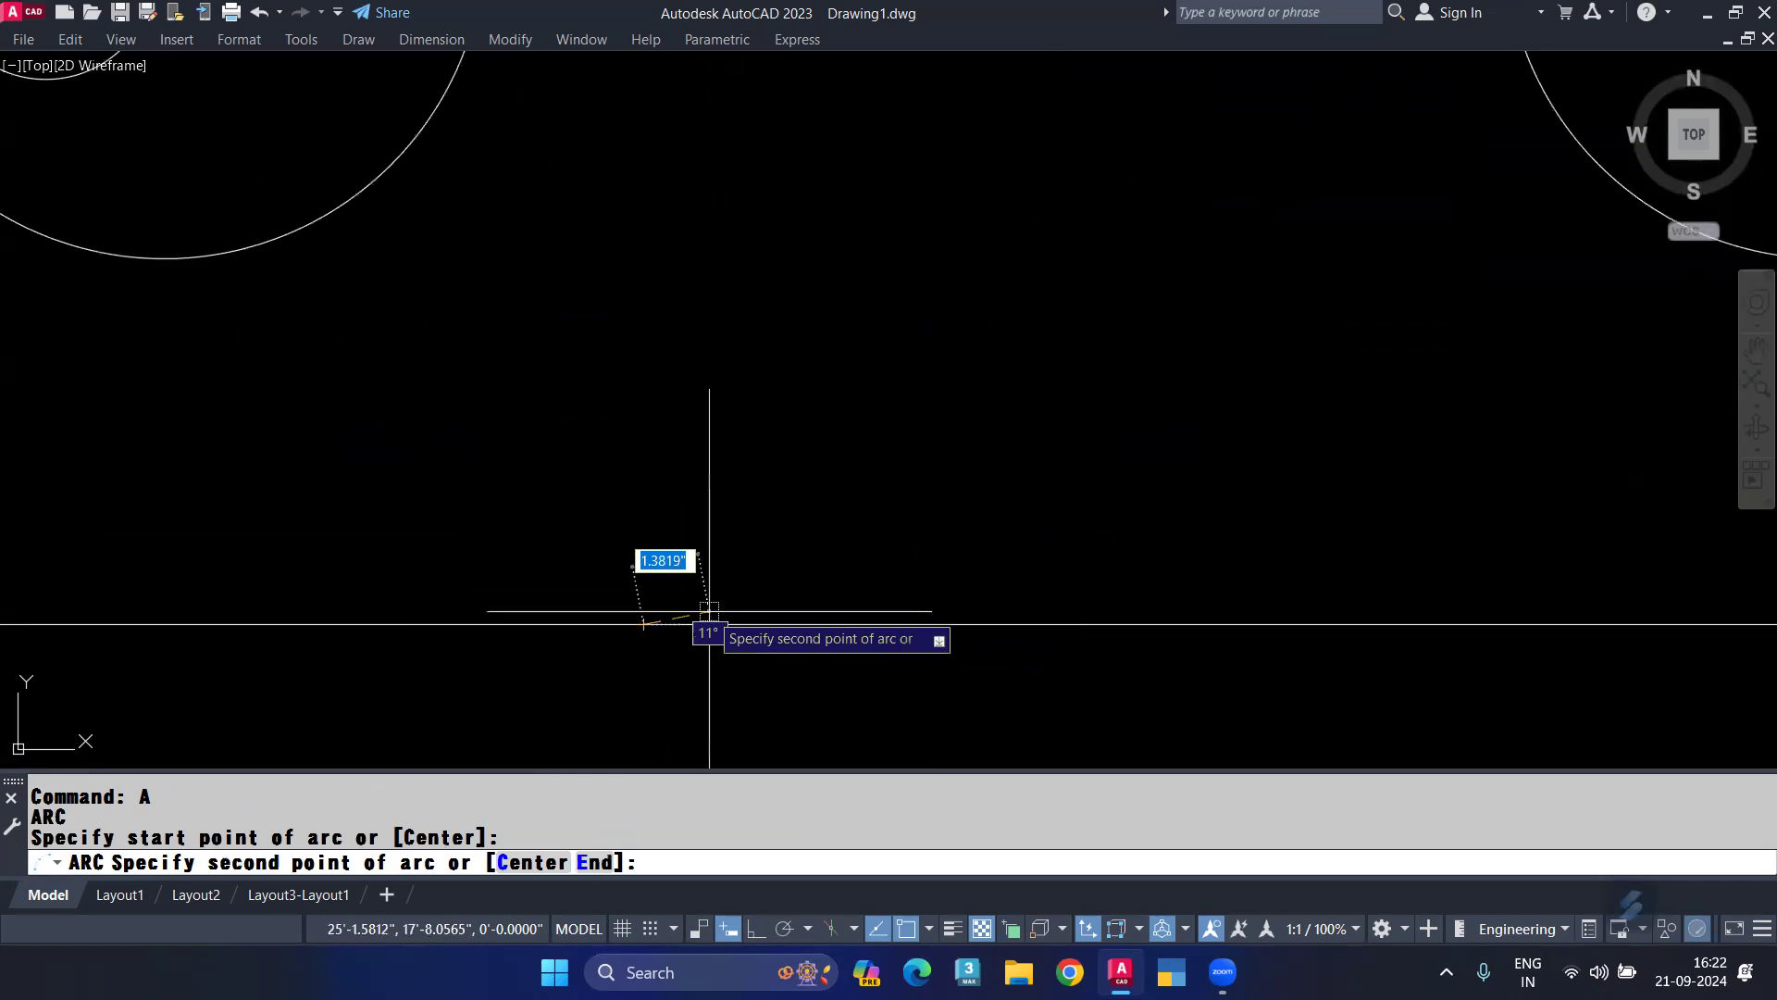
{"action": "left_click", "coordinate": [757, 555]}
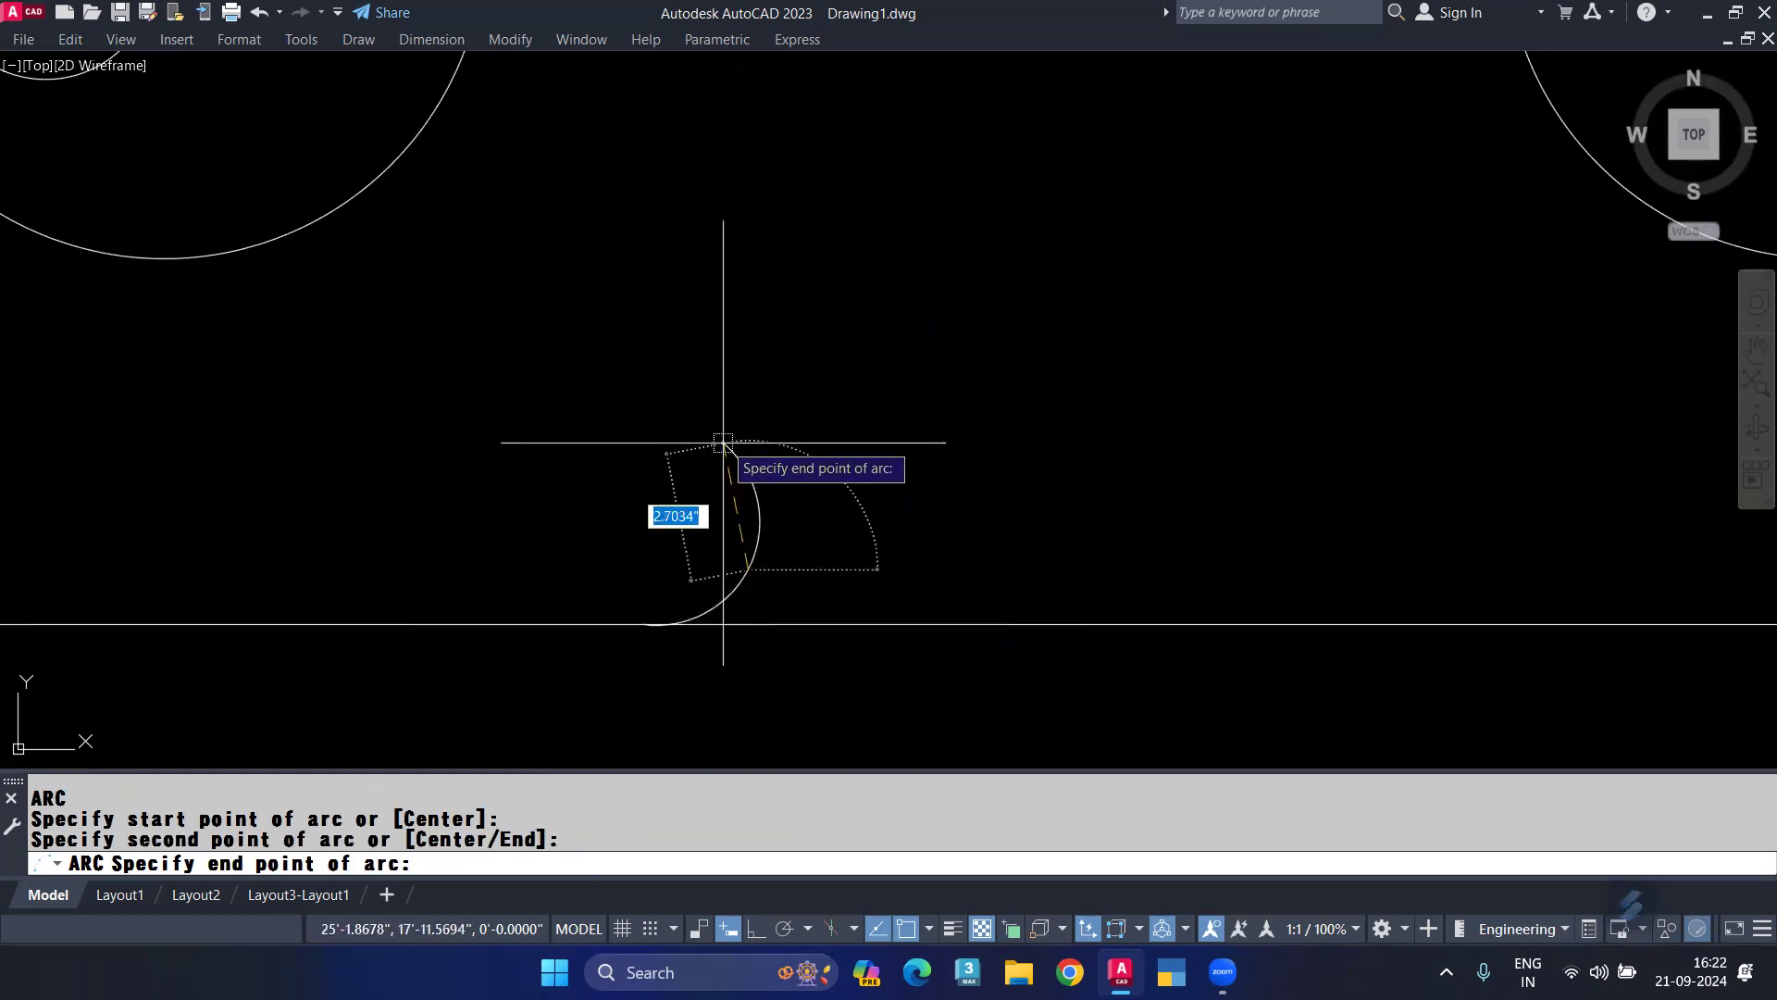
{"action": "left_click", "coordinate": [727, 449]}
Extend the small arc upward with three tangent arcs, forming a wavy profile that hooks left at its top.
{"action": "scroll", "coordinate": [670, 496], "scroll_direction": "down", "scroll_amount": 4}
{"action": "key", "text": "Return"}
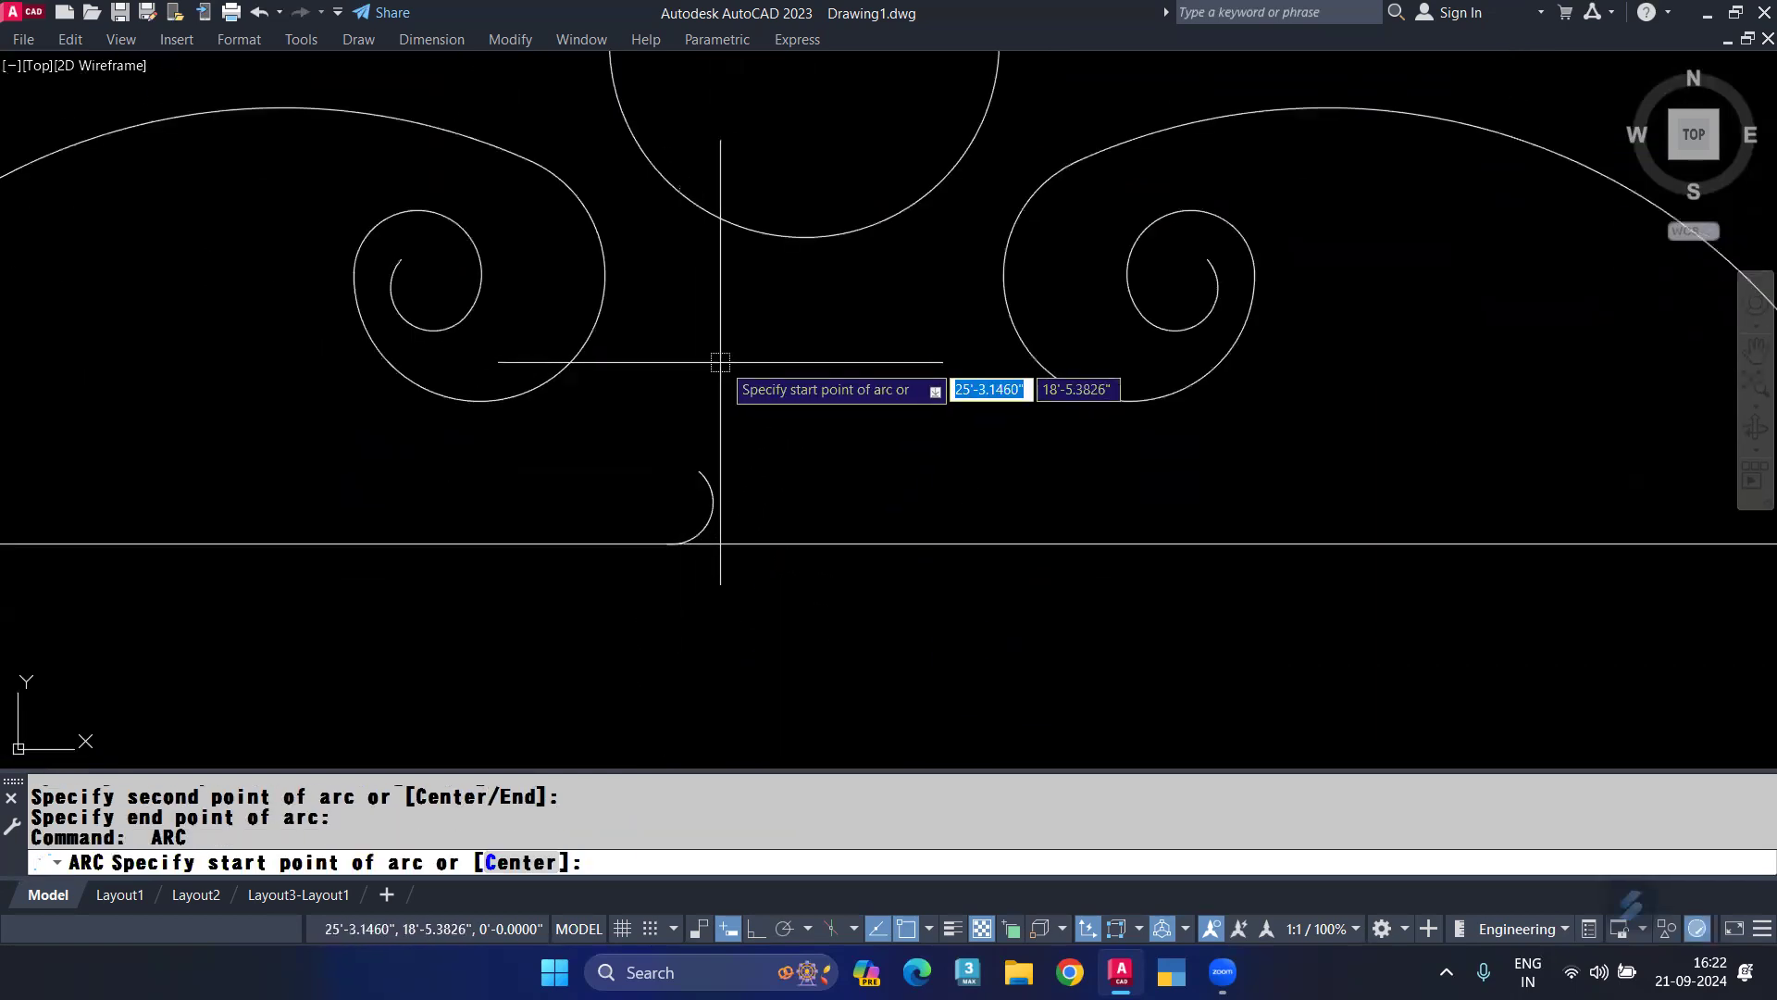
{"action": "key", "text": "Return"}
{"action": "scroll", "coordinate": [720, 381], "scroll_direction": "up", "scroll_amount": 2}
{"action": "left_click", "coordinate": [720, 375]}
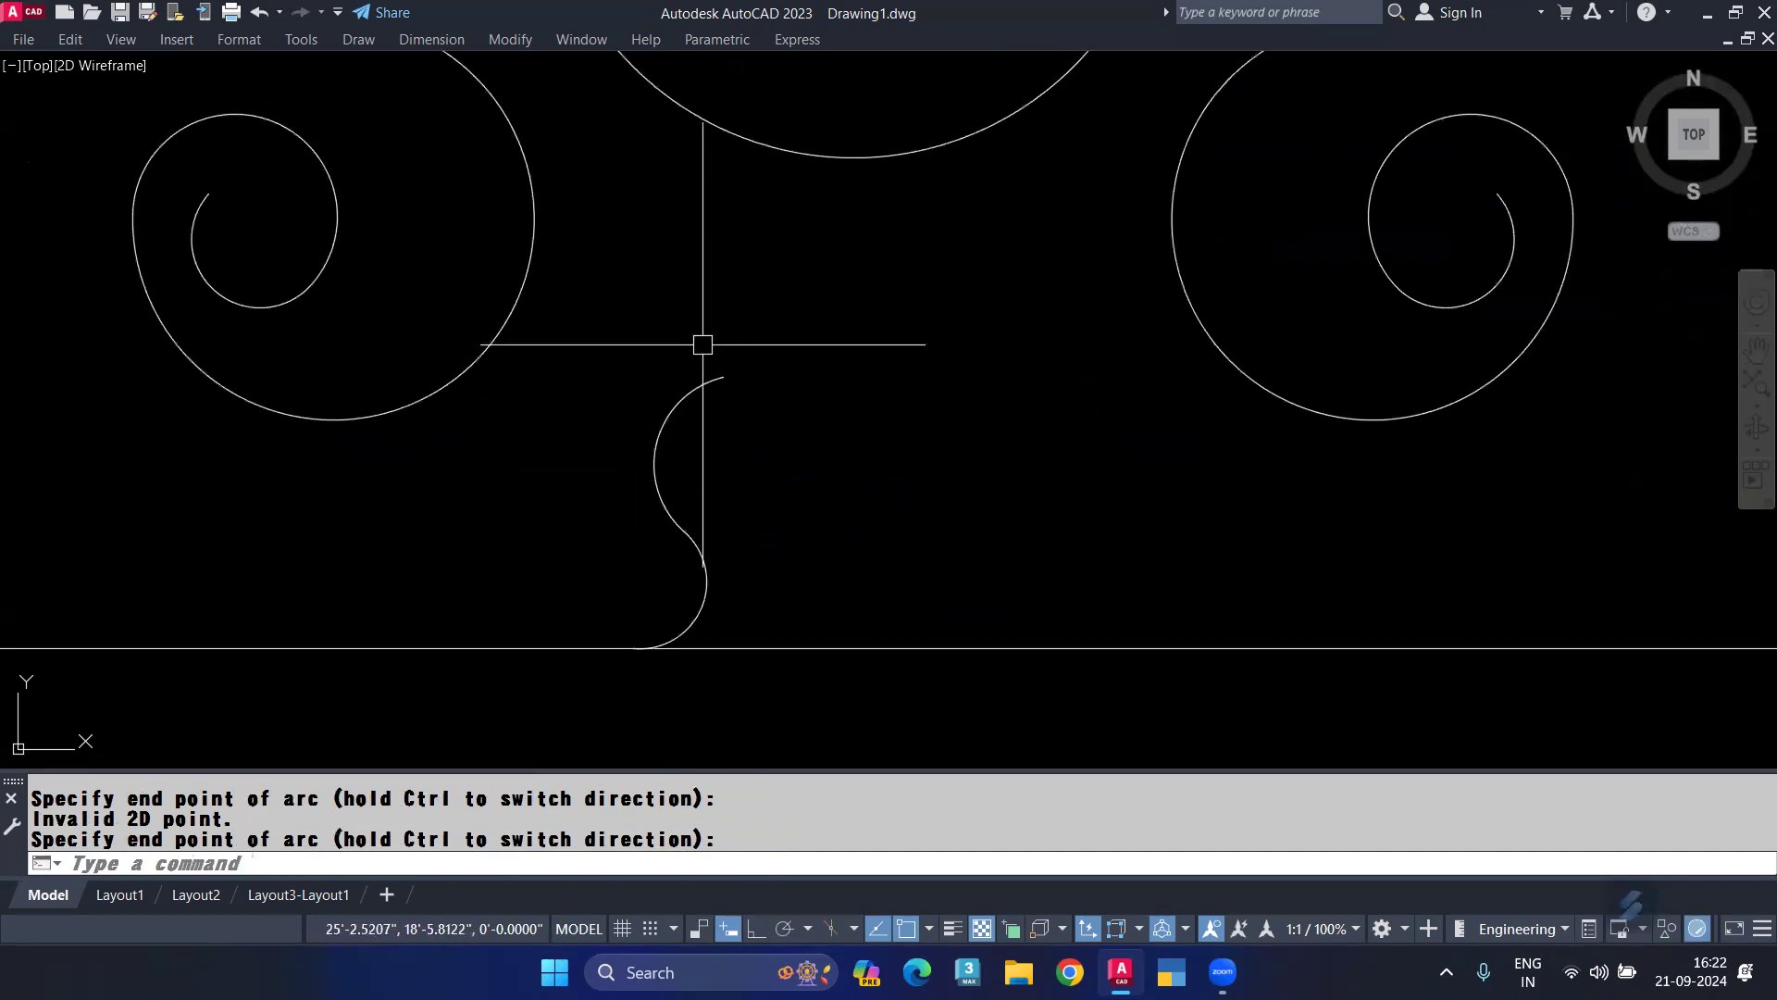
{"action": "key", "text": "Return"}
{"action": "key", "text": "Return"}
{"action": "left_click", "coordinate": [731, 326]}
{"action": "key", "text": "Return"}
{"action": "key", "text": "Return"}
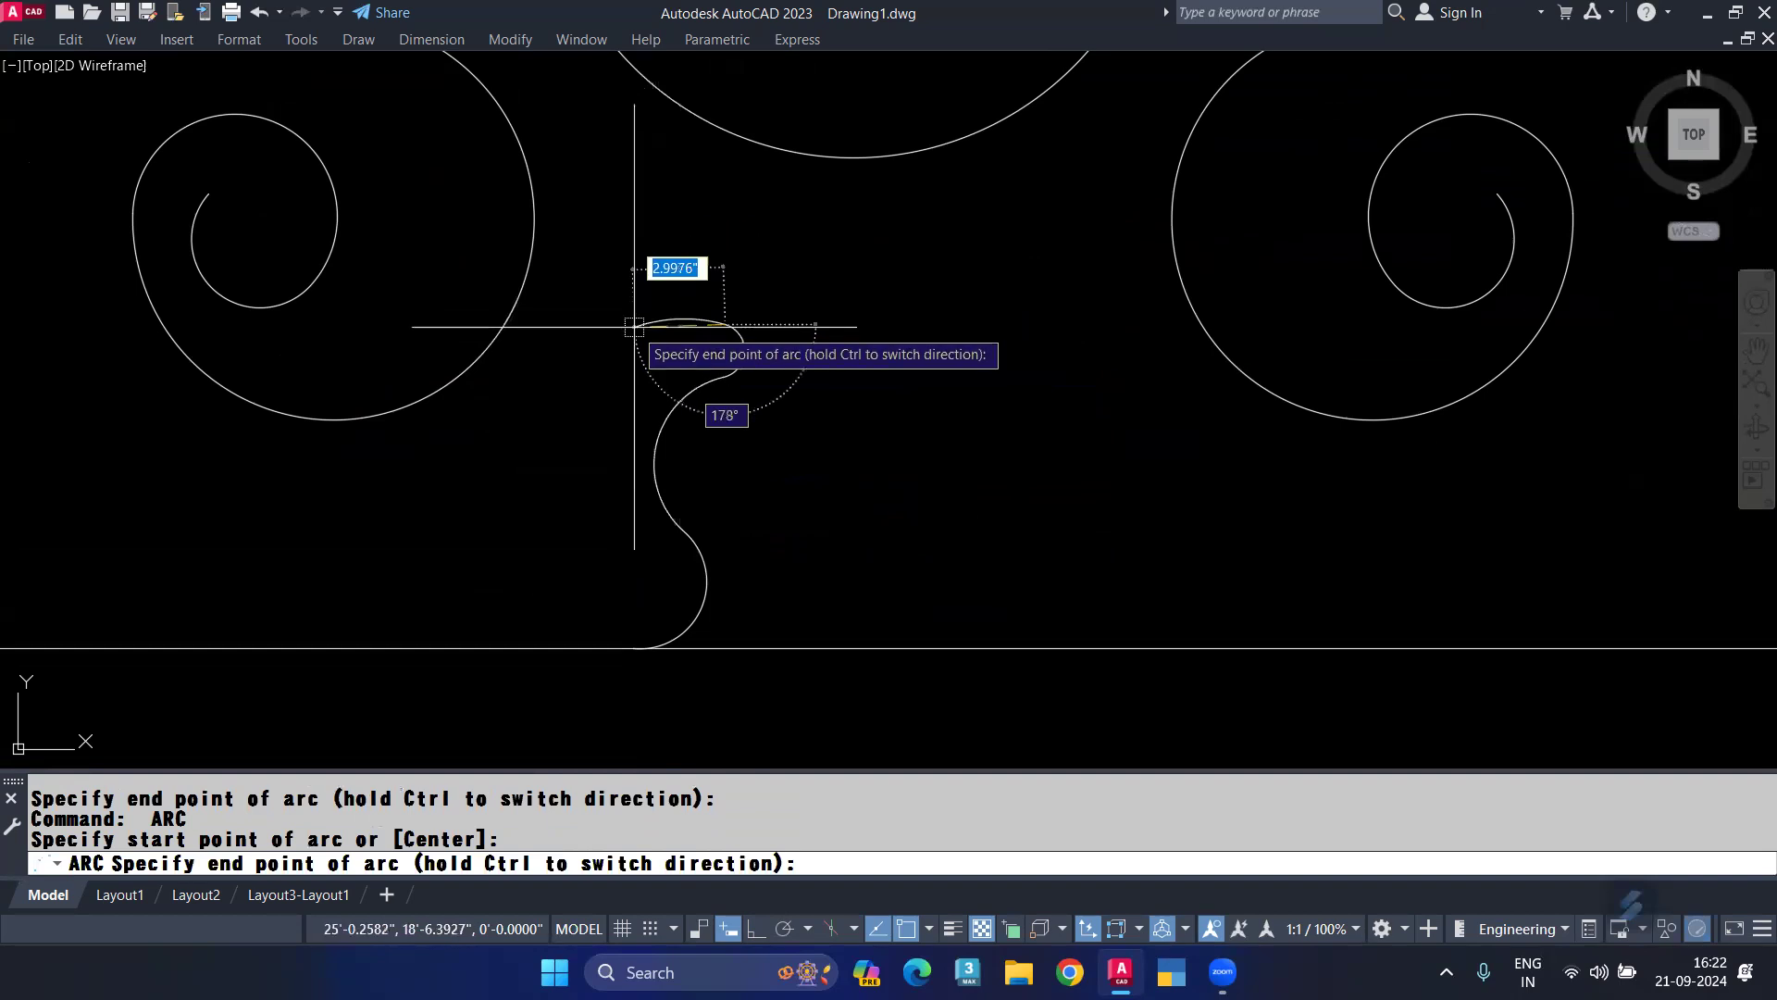
{"action": "left_click", "coordinate": [634, 326]}
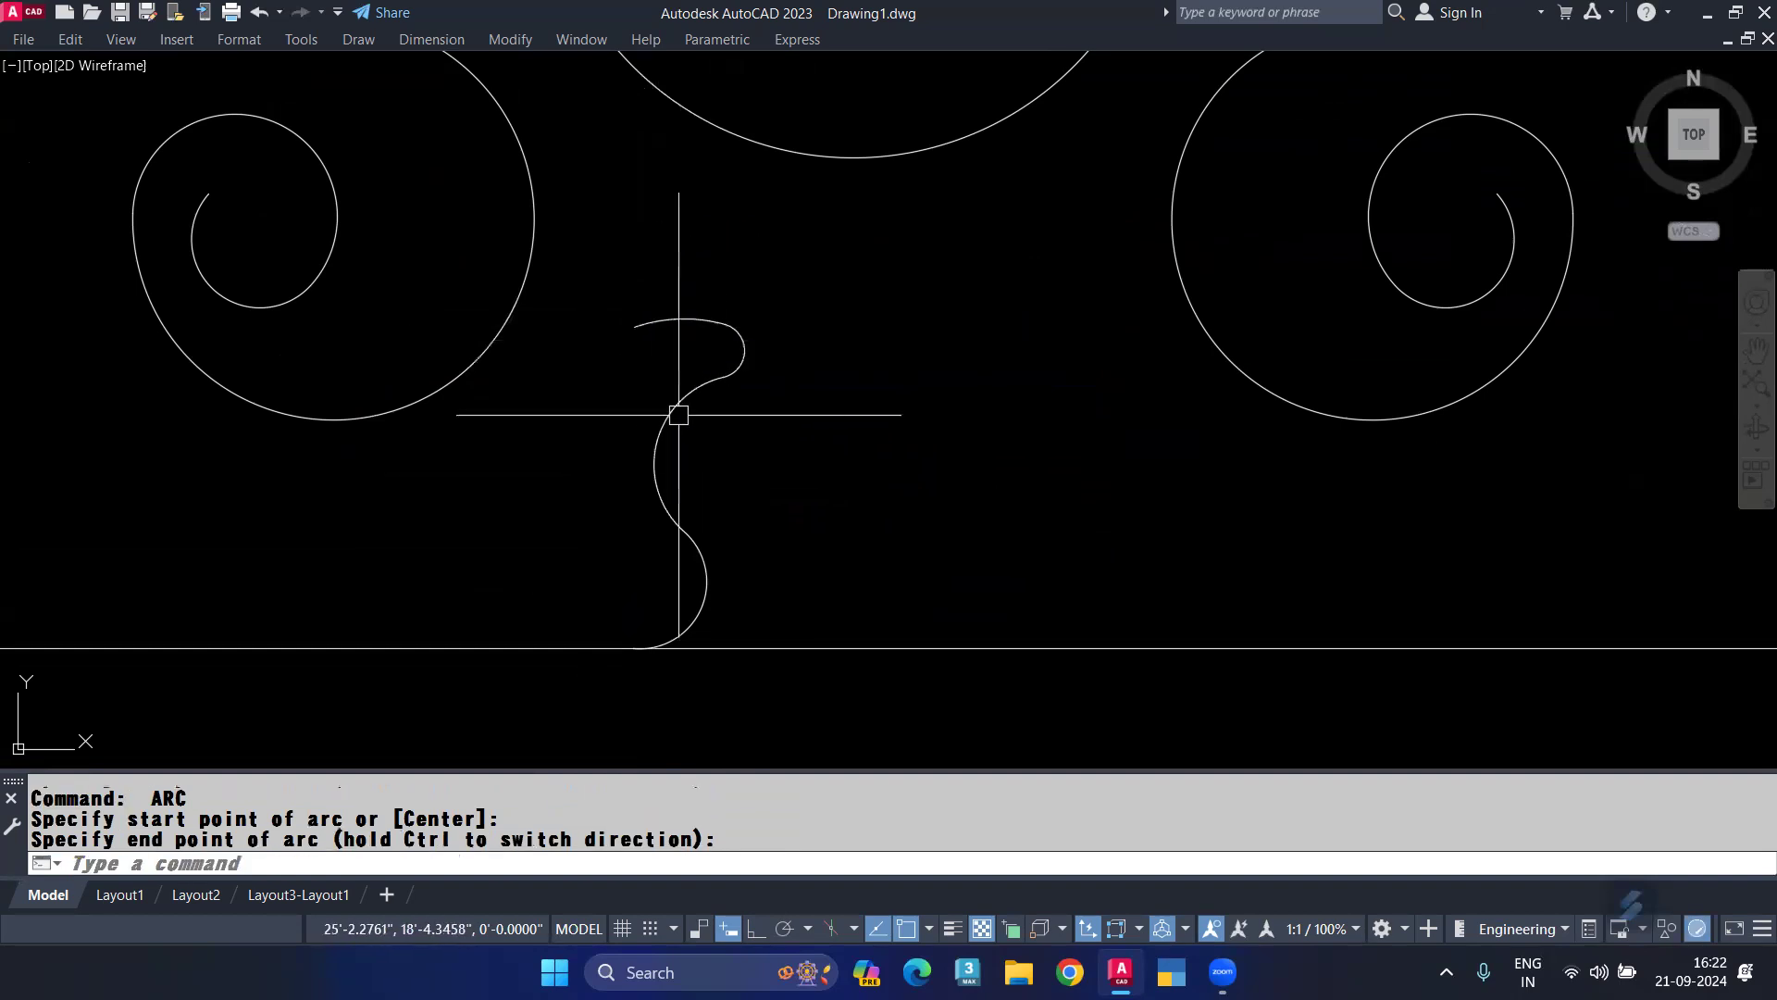
Join the four arcs of the wavy profile into one polyline.
{"action": "left_click", "coordinate": [807, 248]}
{"action": "left_click", "coordinate": [624, 551]}
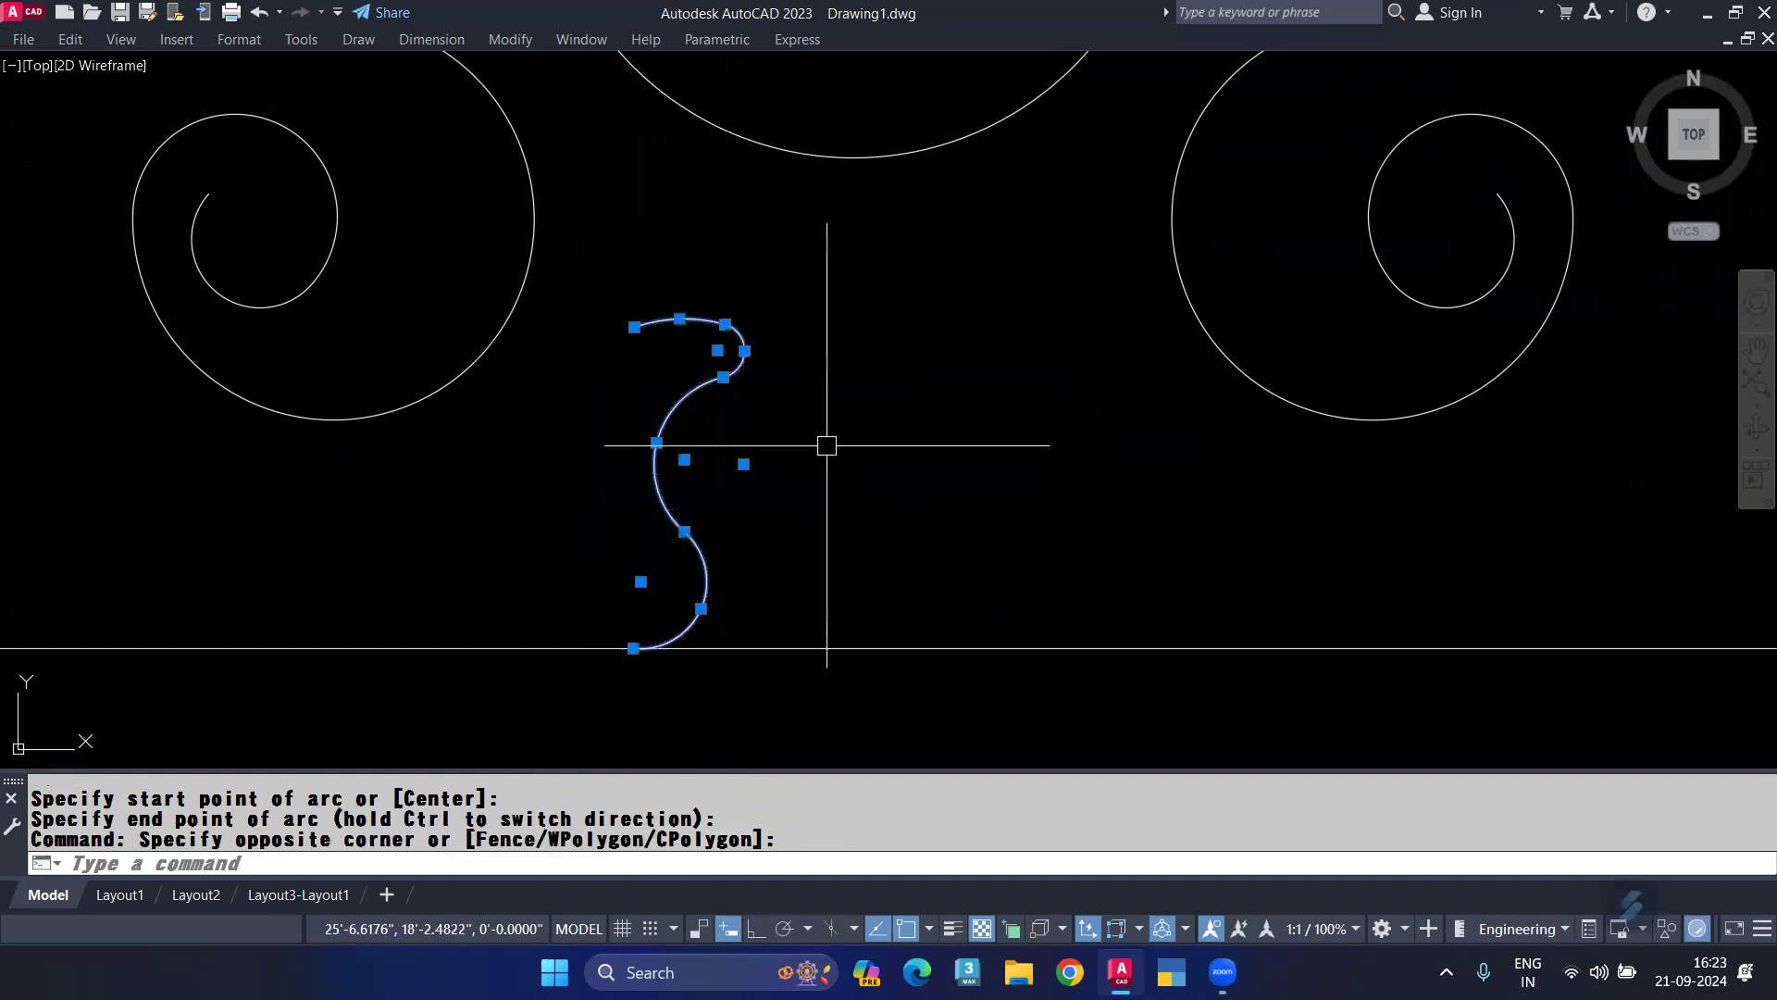
{"action": "type", "text": "j"}
{"action": "key", "text": "Return"}
Mirror the wavy profile about the vertical line through the bottom edge's midpoint, keeping the source.
{"action": "left_click", "coordinate": [685, 533]}
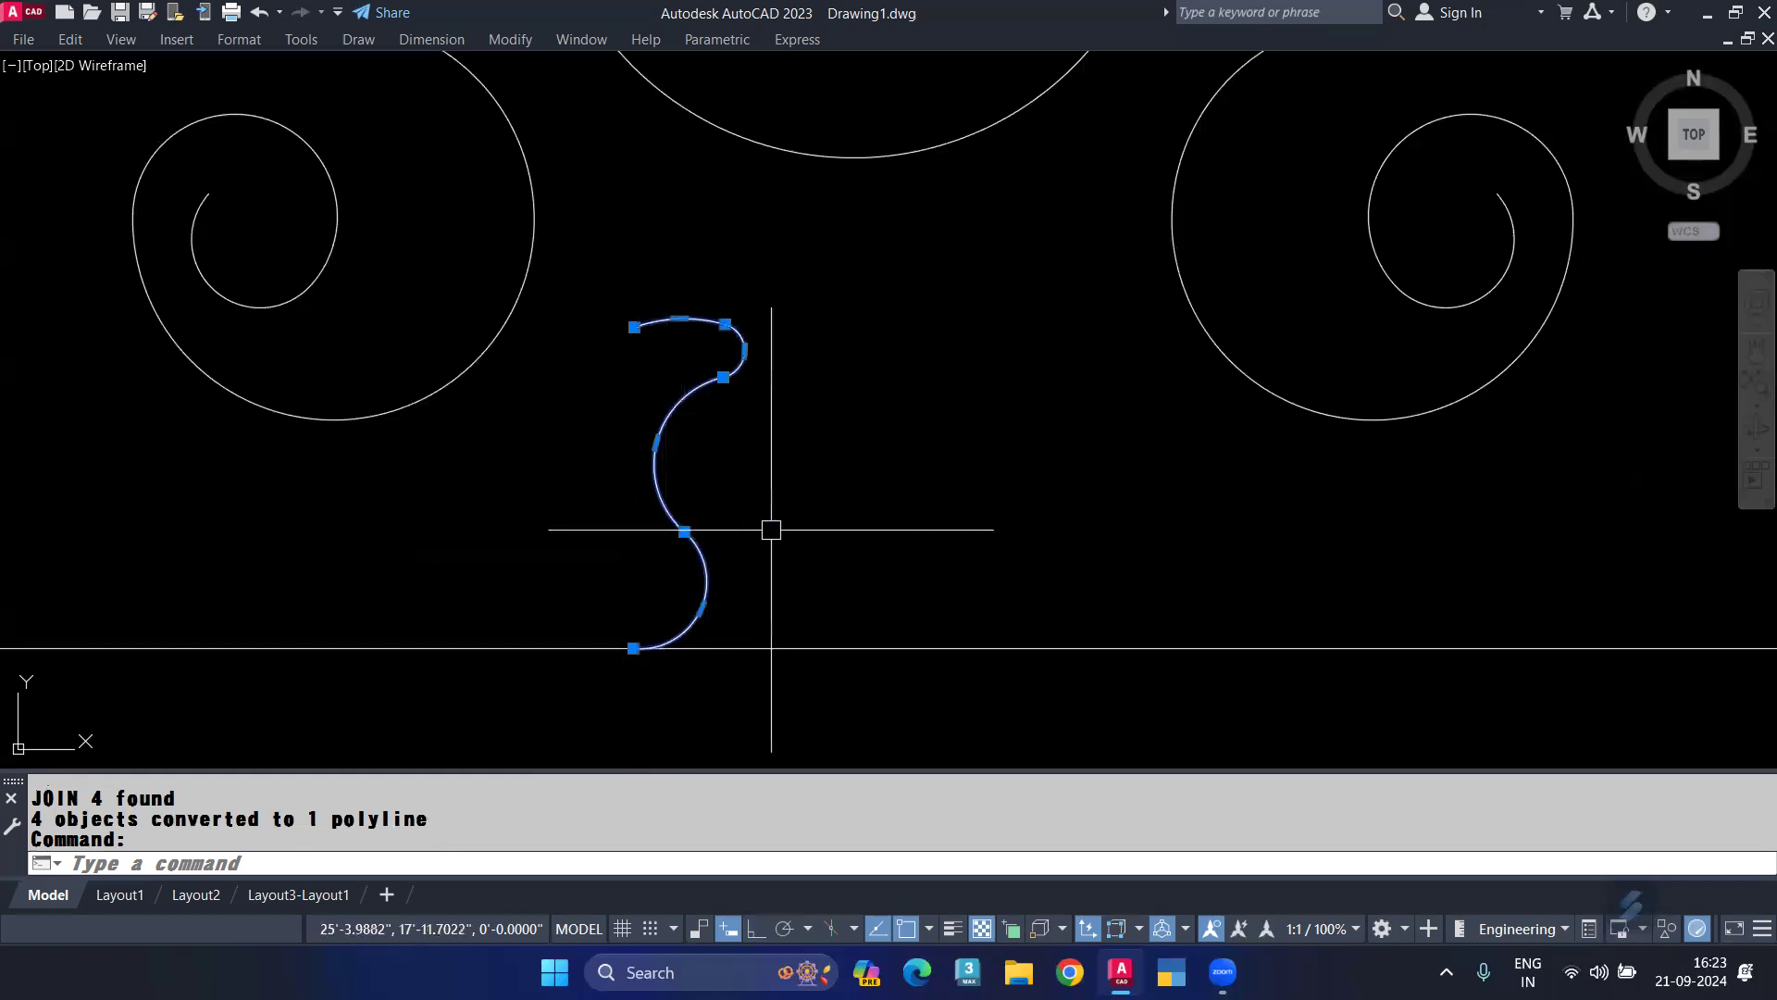
{"action": "type", "text": "mi"}
{"action": "key", "text": "Return"}
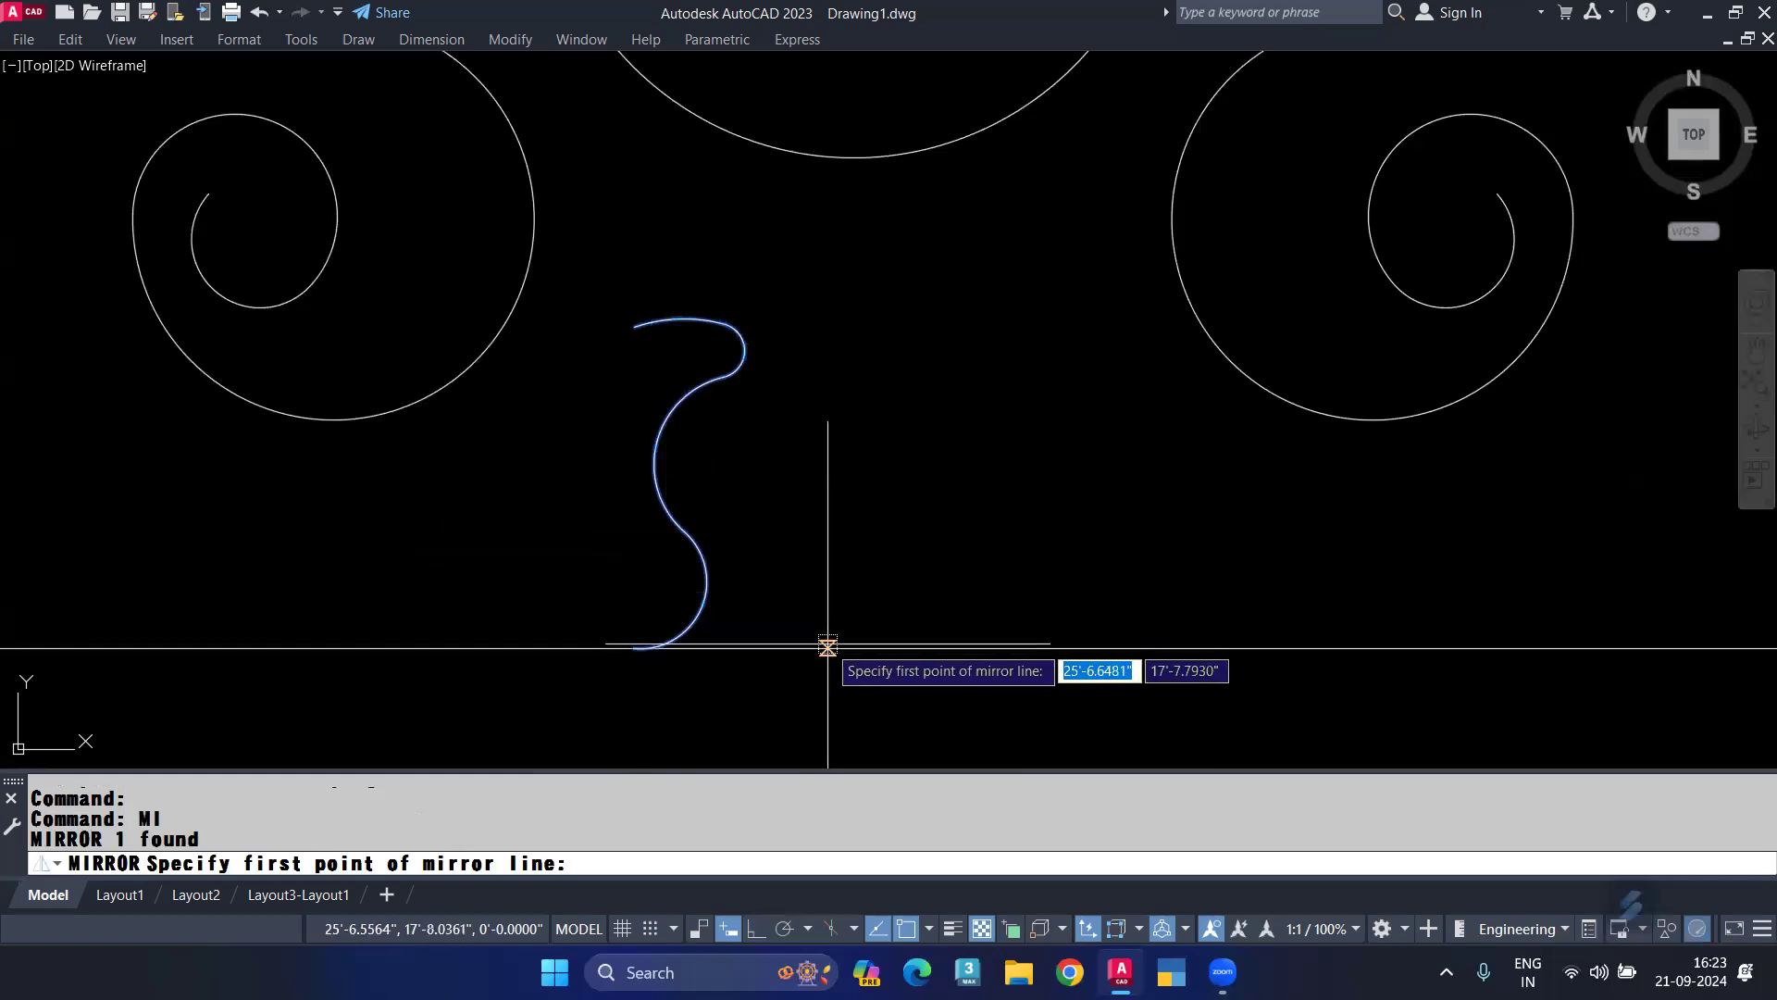
{"action": "left_click", "coordinate": [853, 647]}
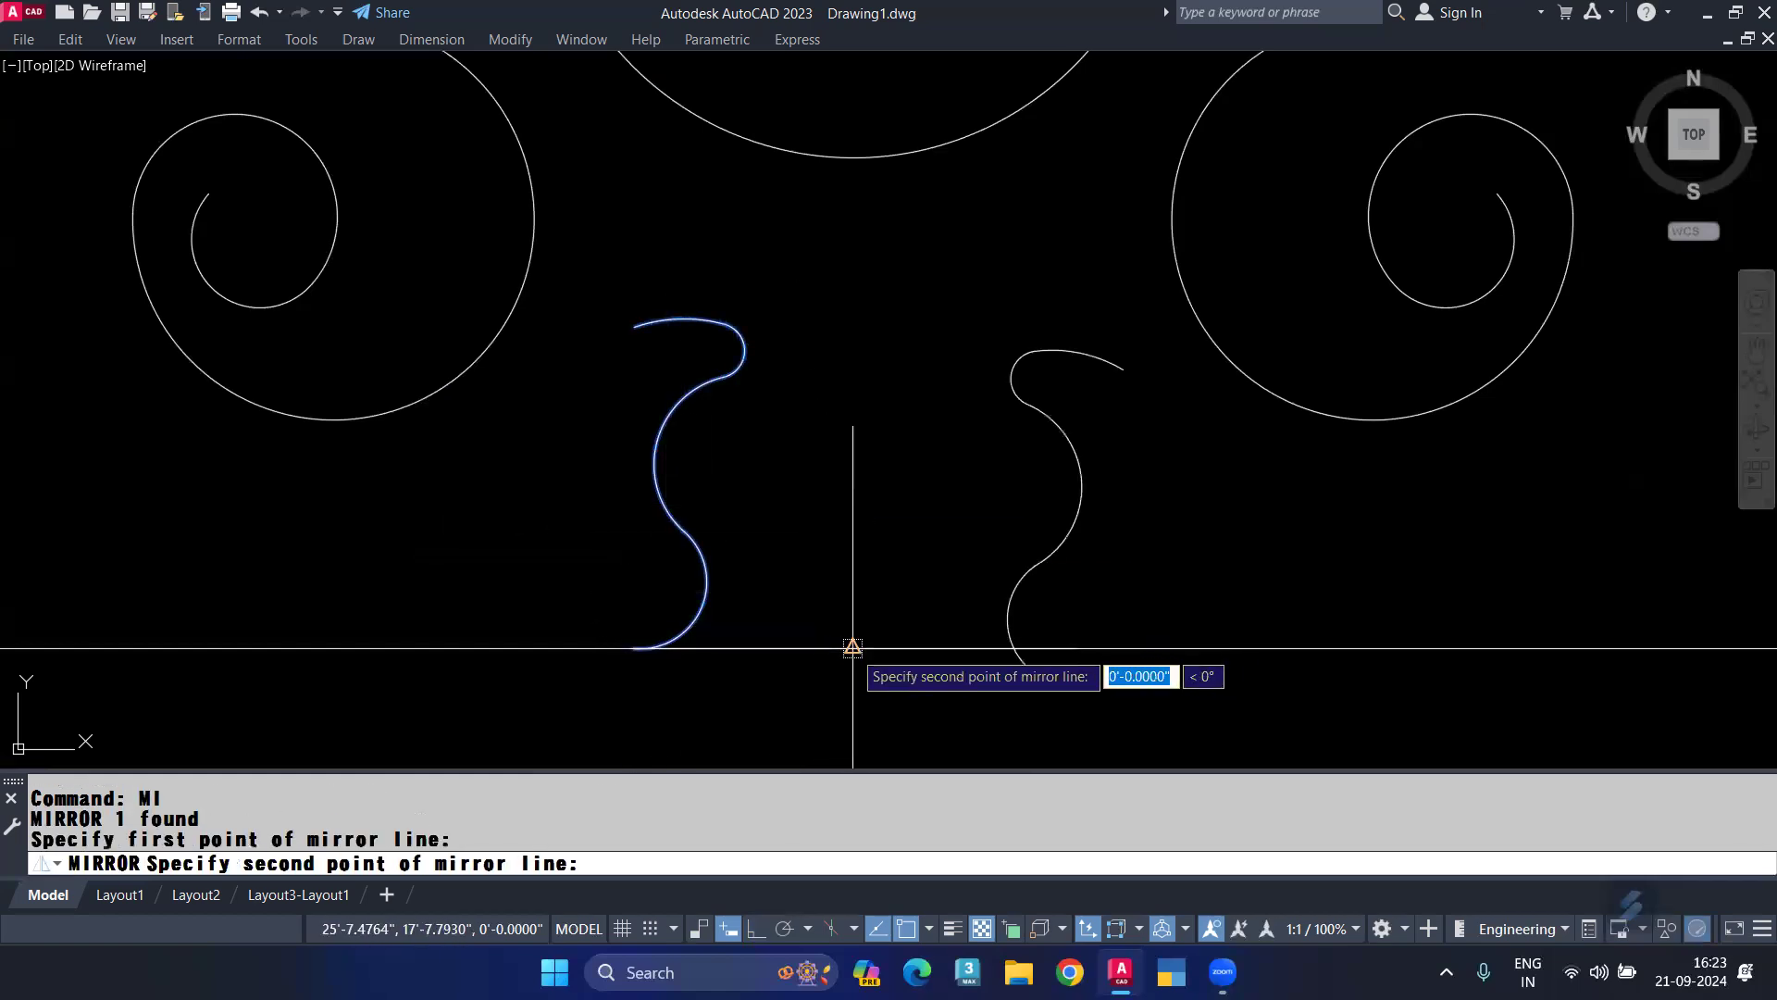
{"action": "left_click", "coordinate": [852, 158]}
{"action": "key", "text": "Return"}
{"action": "scroll", "coordinate": [837, 425], "scroll_direction": "down", "scroll_amount": 3}
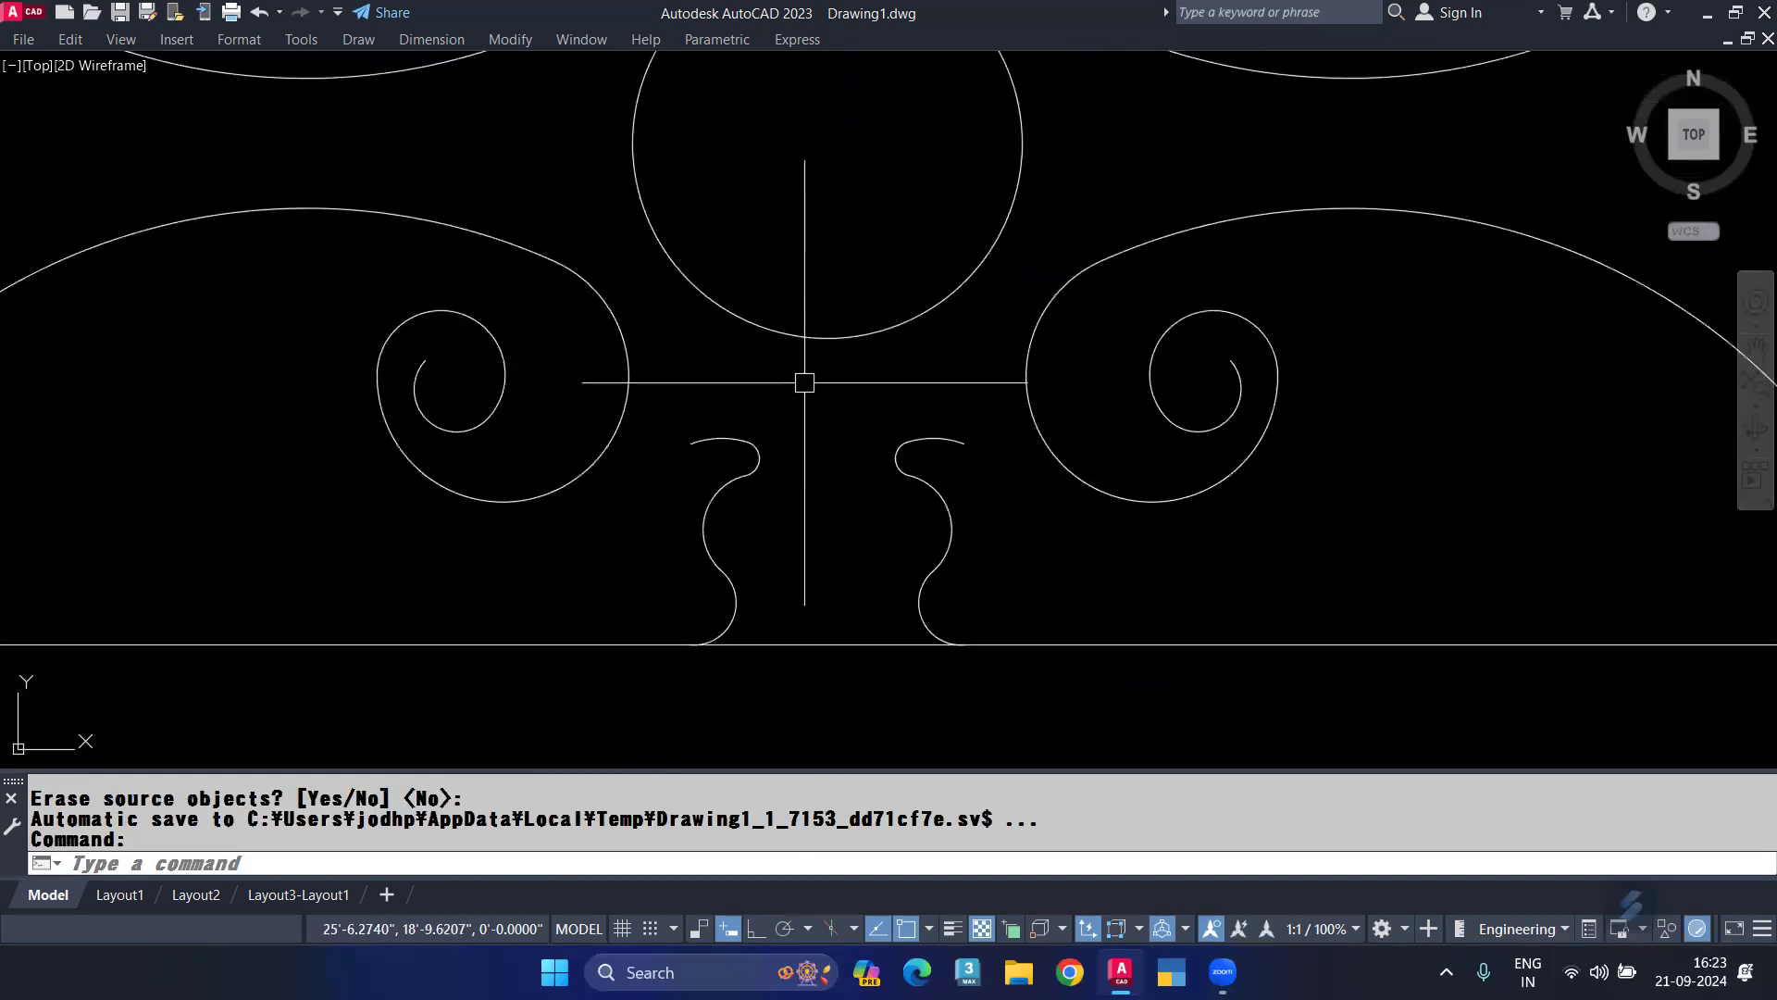
Draw a three-point arc from the top of the right wavy profile to the central circle's bottom quadrant.
{"action": "type", "text": "a"}
{"action": "key", "text": "Return"}
{"action": "scroll", "coordinate": [916, 402], "scroll_direction": "up", "scroll_amount": 3}
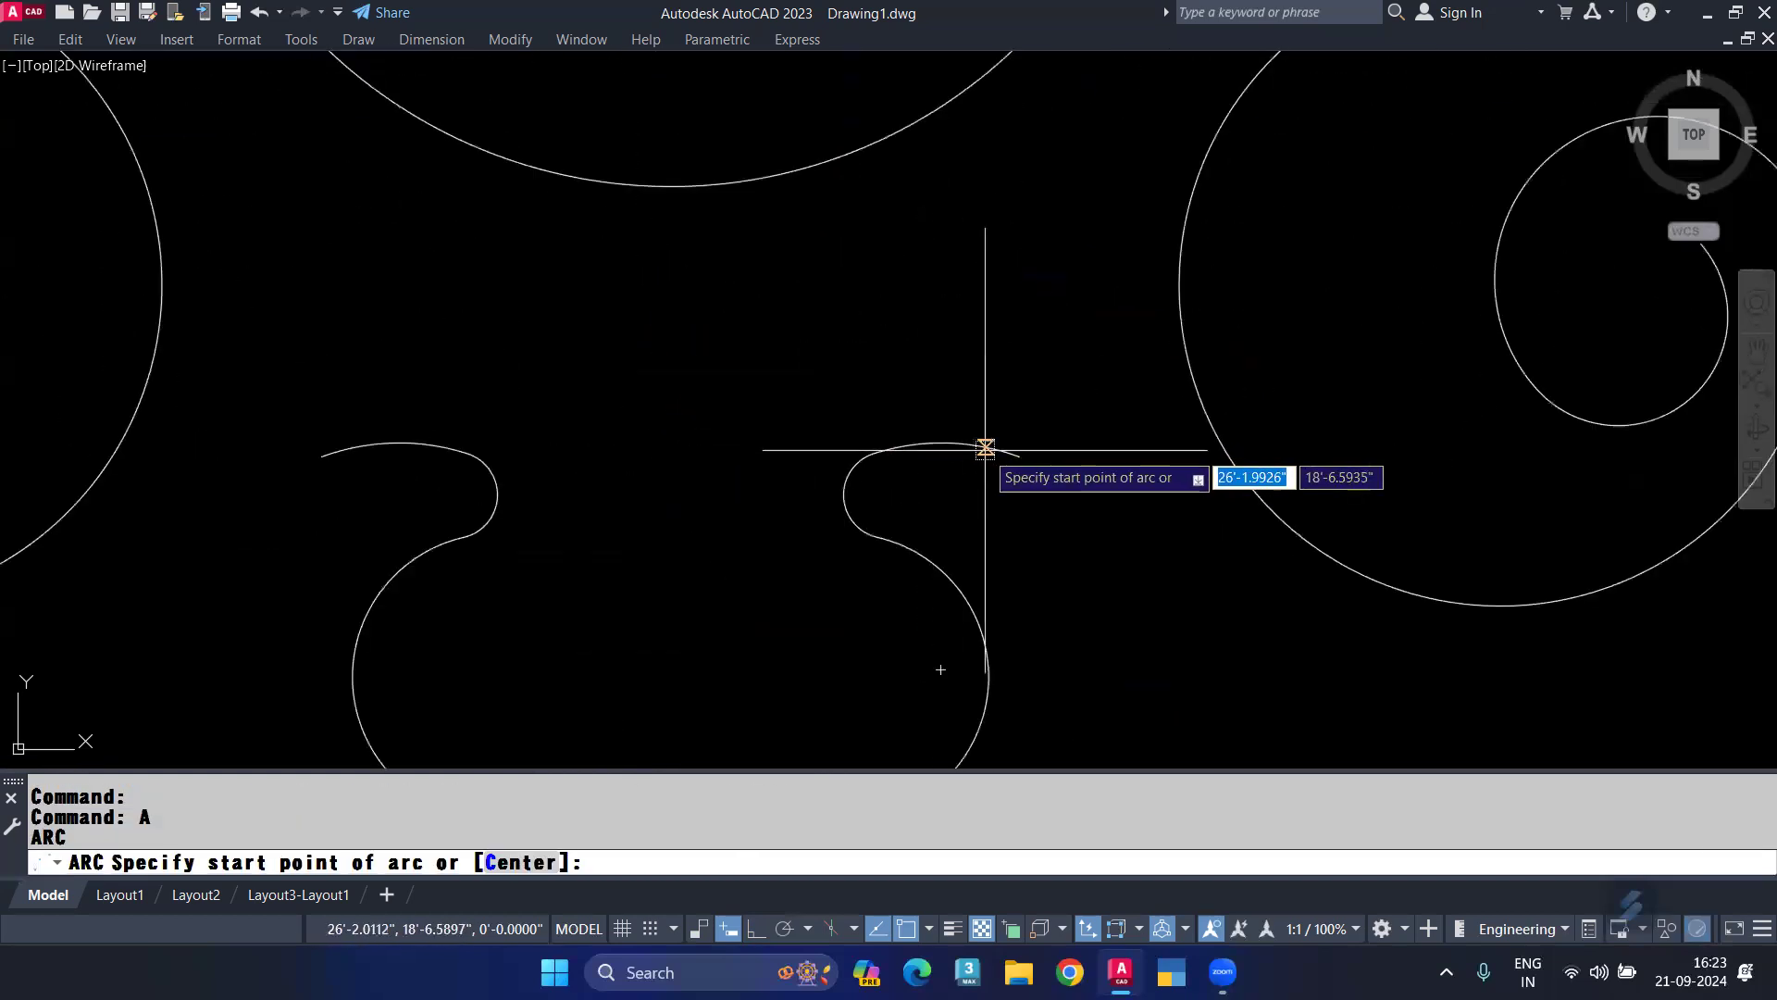
{"action": "left_click", "coordinate": [947, 442]}
{"action": "left_click", "coordinate": [857, 383]}
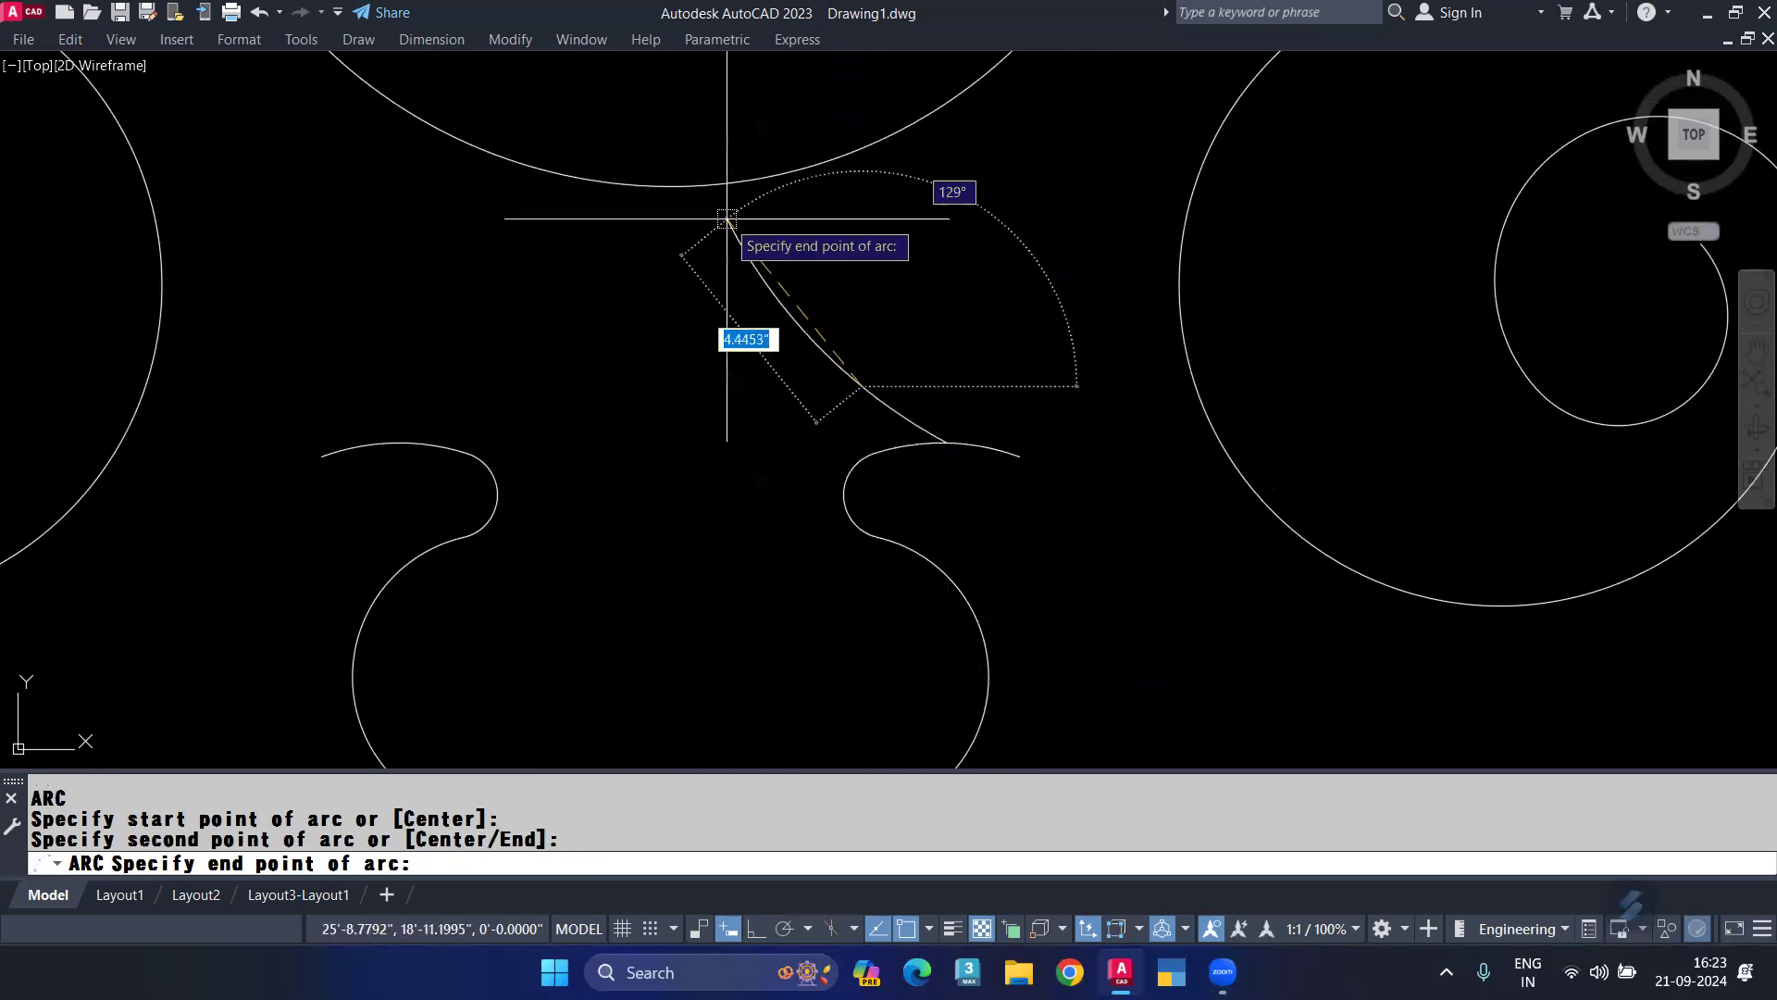
{"action": "left_click", "coordinate": [672, 186]}
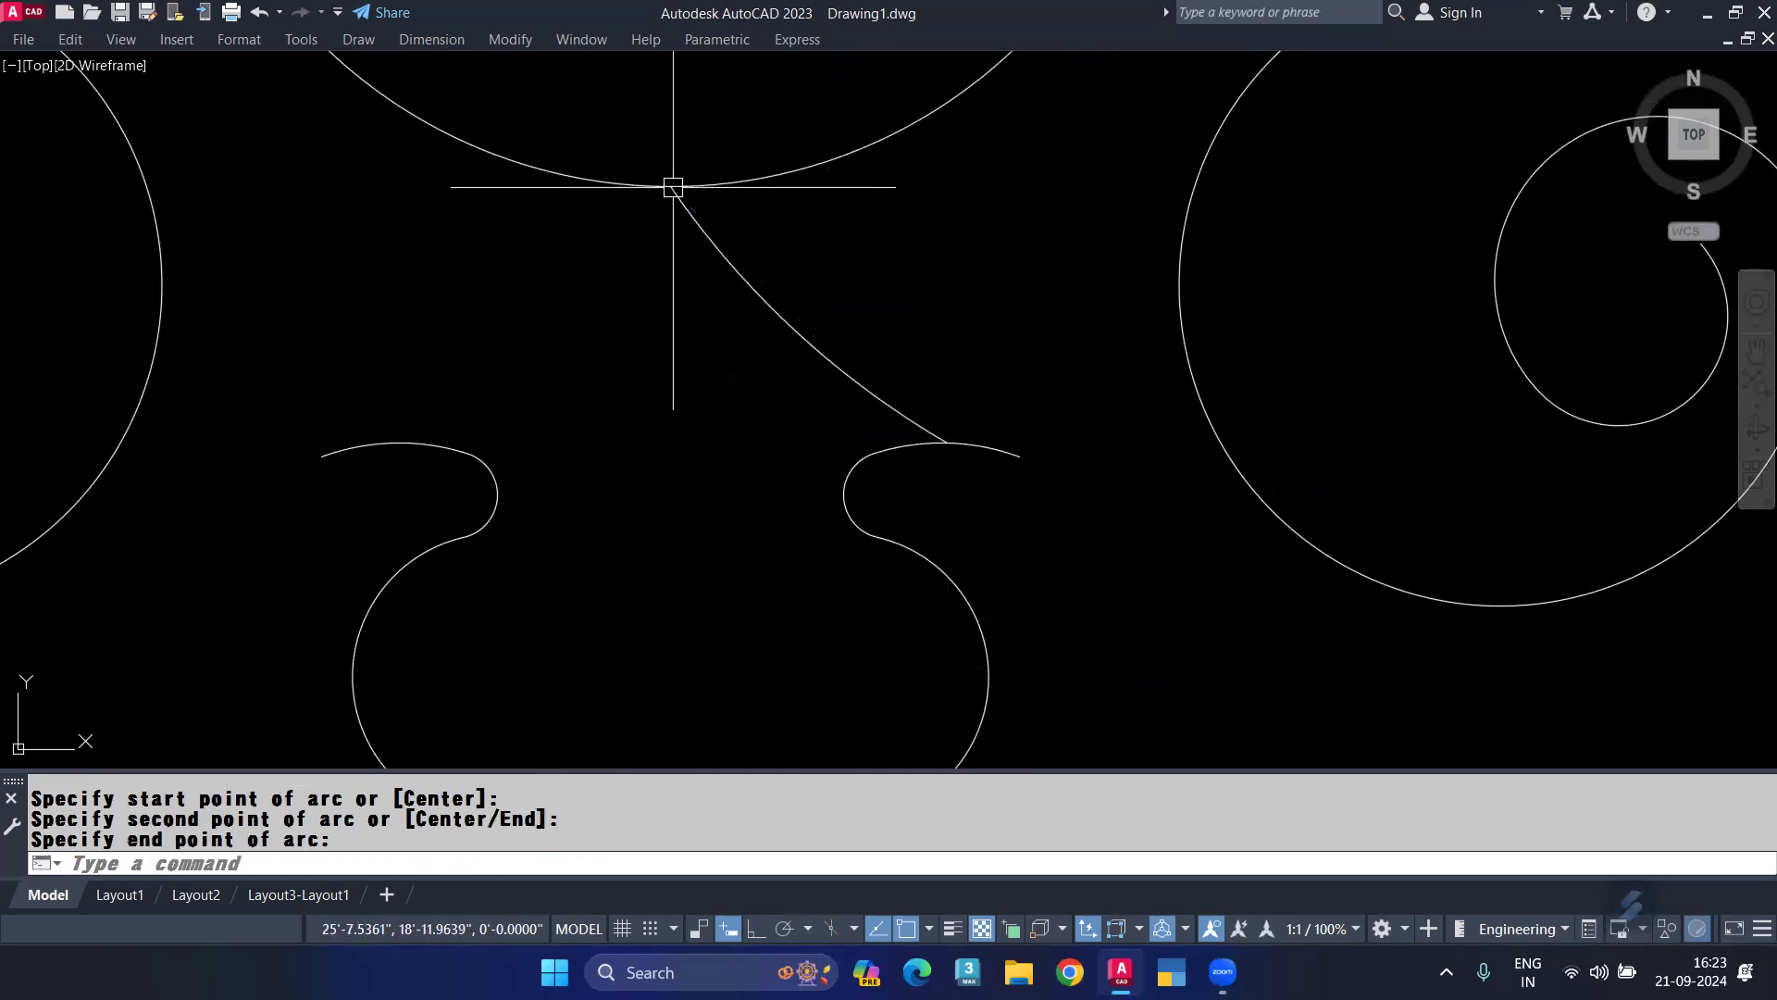
Mirror the arc below the central circle about the vertical line through the circle's bottom quadrant, keeping the source.
{"action": "left_click", "coordinate": [737, 282]}
{"action": "type", "text": "mi"}
{"action": "key", "text": "Return"}
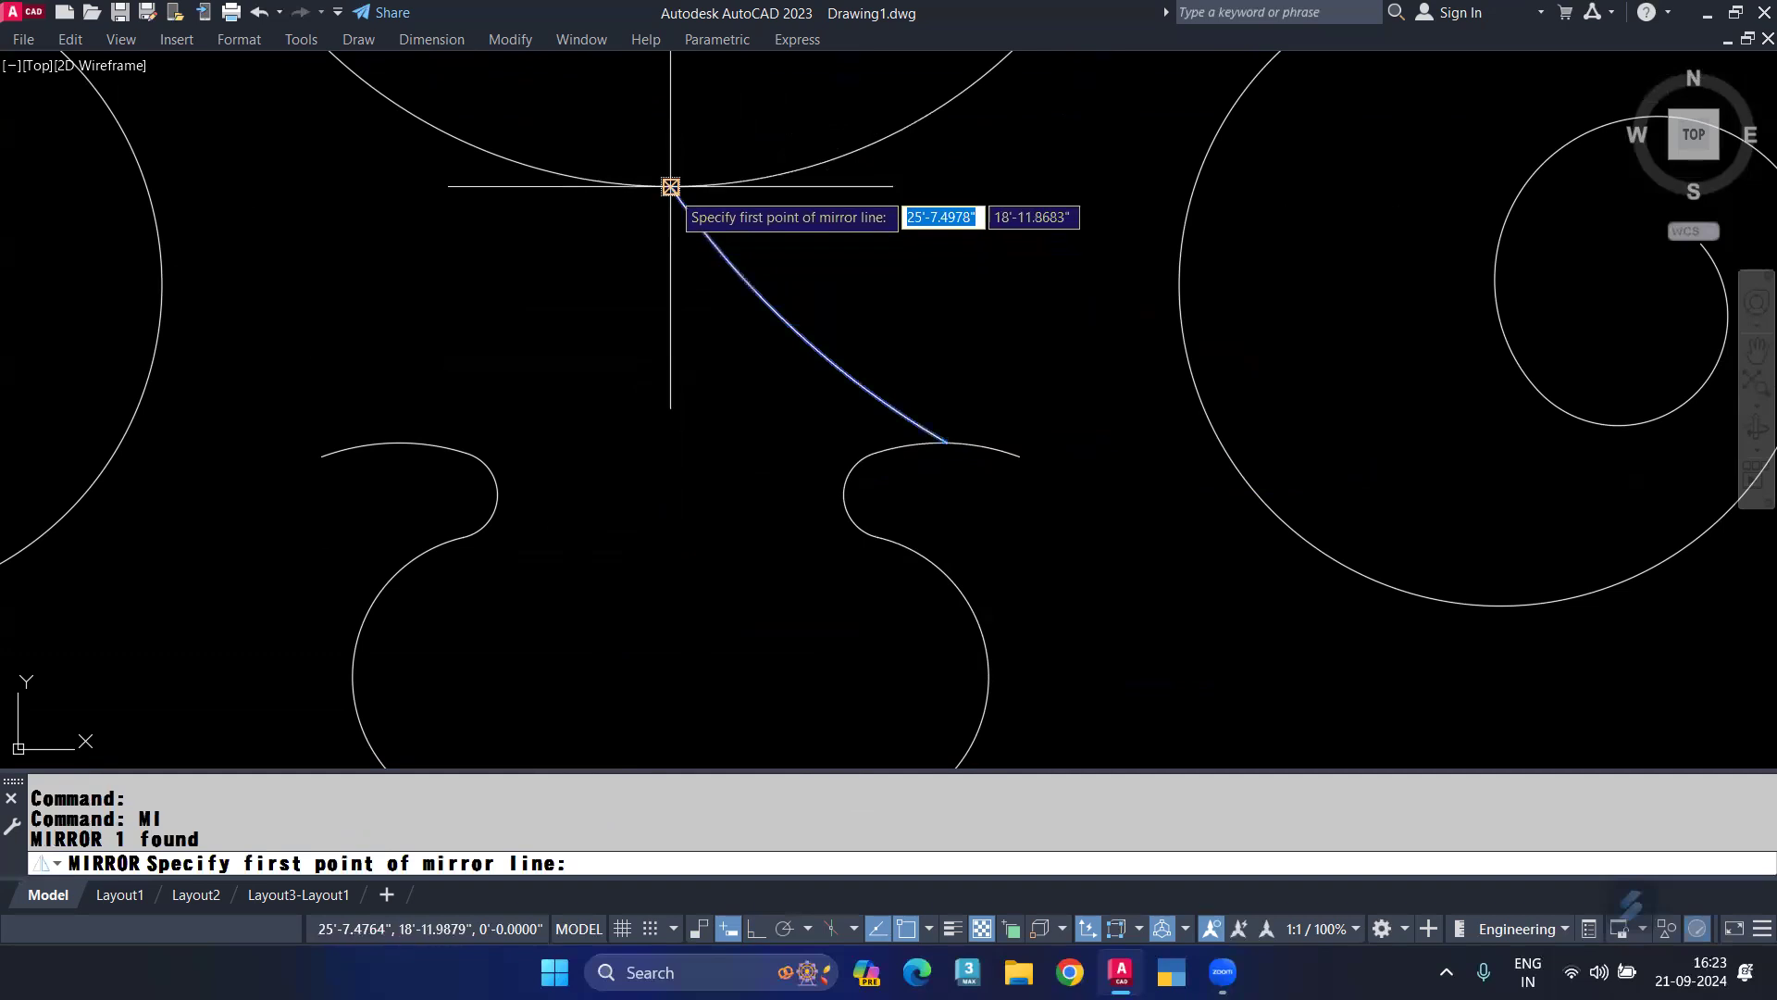
{"action": "left_click", "coordinate": [672, 186]}
{"action": "scroll", "coordinate": [677, 460], "scroll_direction": "down", "scroll_amount": 5}
{"action": "scroll", "coordinate": [655, 544], "scroll_direction": "up", "scroll_amount": 1}
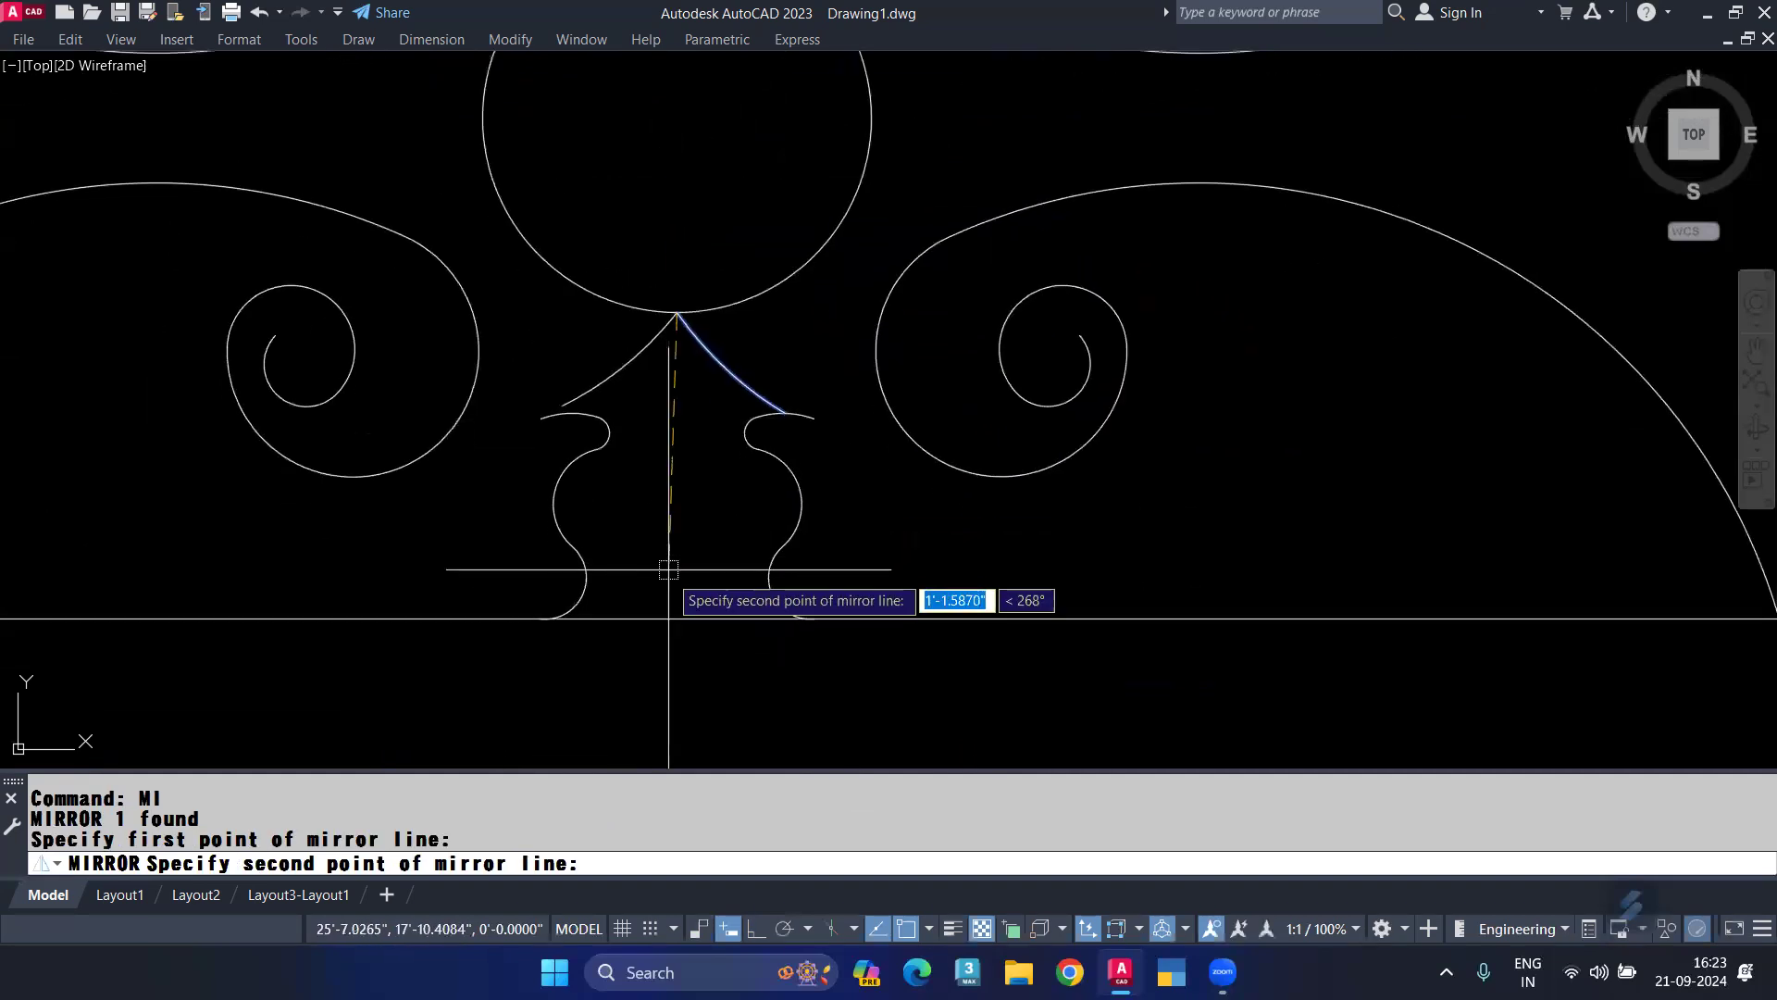
{"action": "left_click", "coordinate": [677, 617]}
{"action": "key", "text": "Return"}
Join the two mirrored arcs meeting at the central circle's bottom quadrant into one polyline.
{"action": "left_click", "coordinate": [802, 357]}
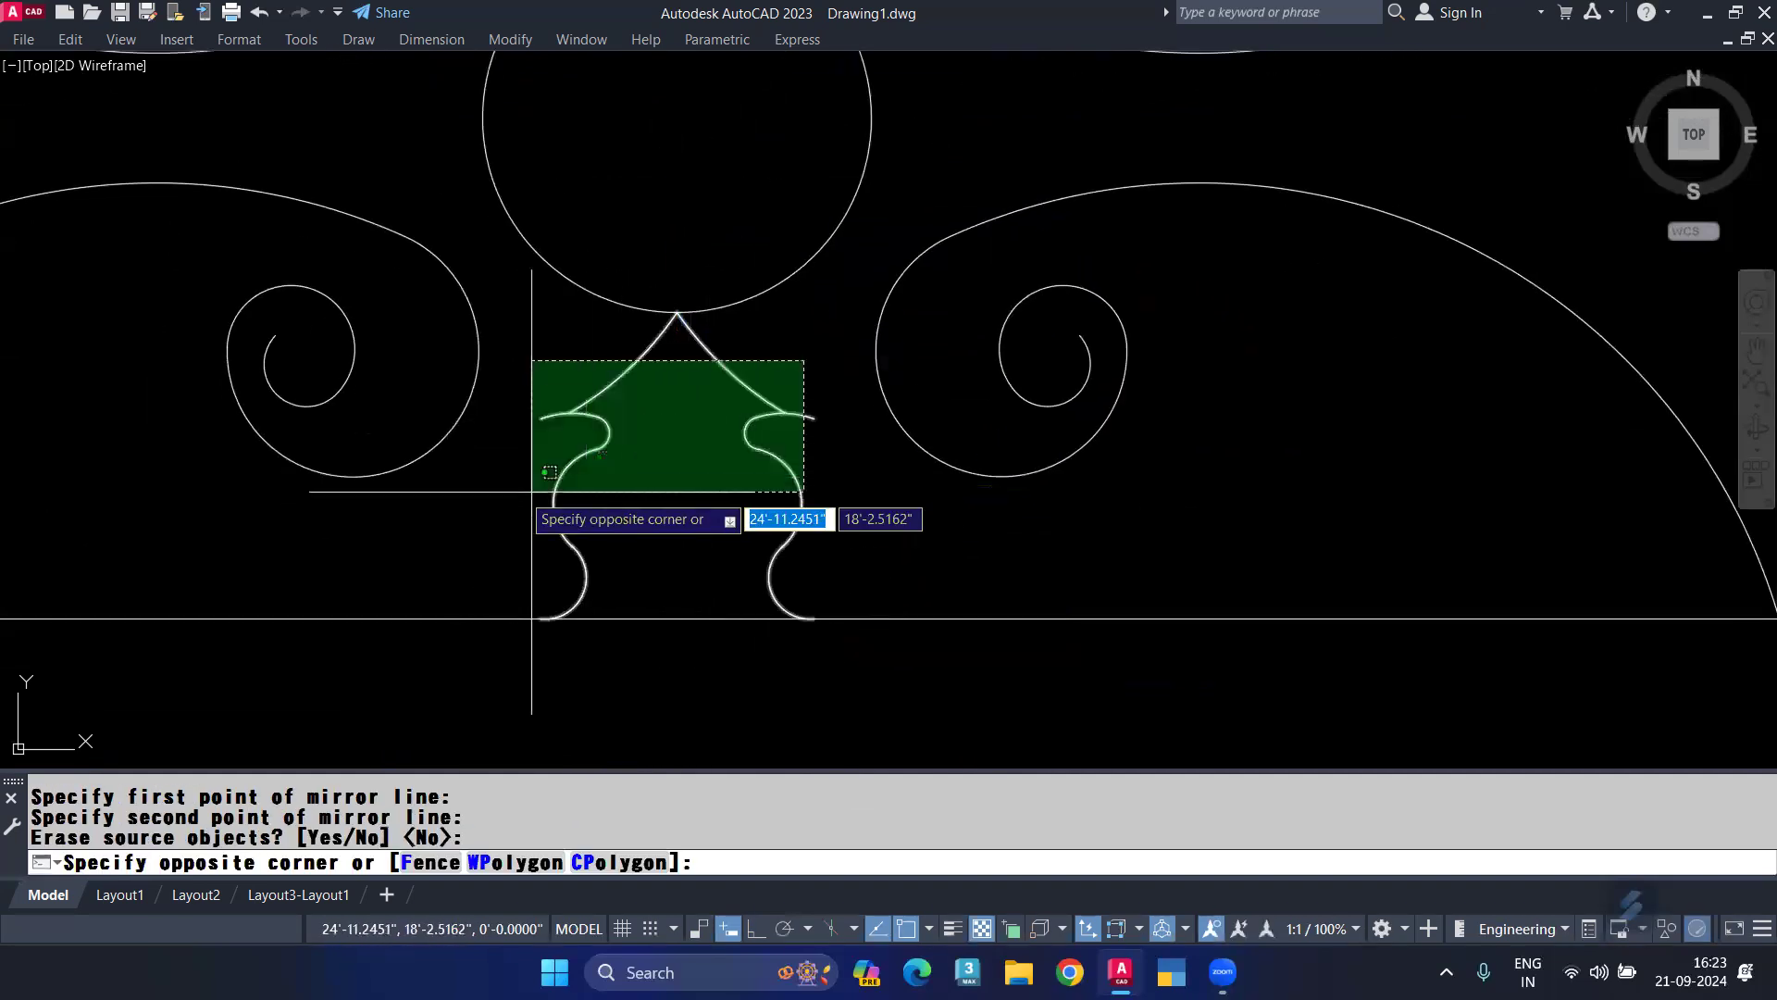
{"action": "left_click", "coordinate": [535, 504]}
{"action": "type", "text": "j"}
{"action": "key", "text": "Return"}
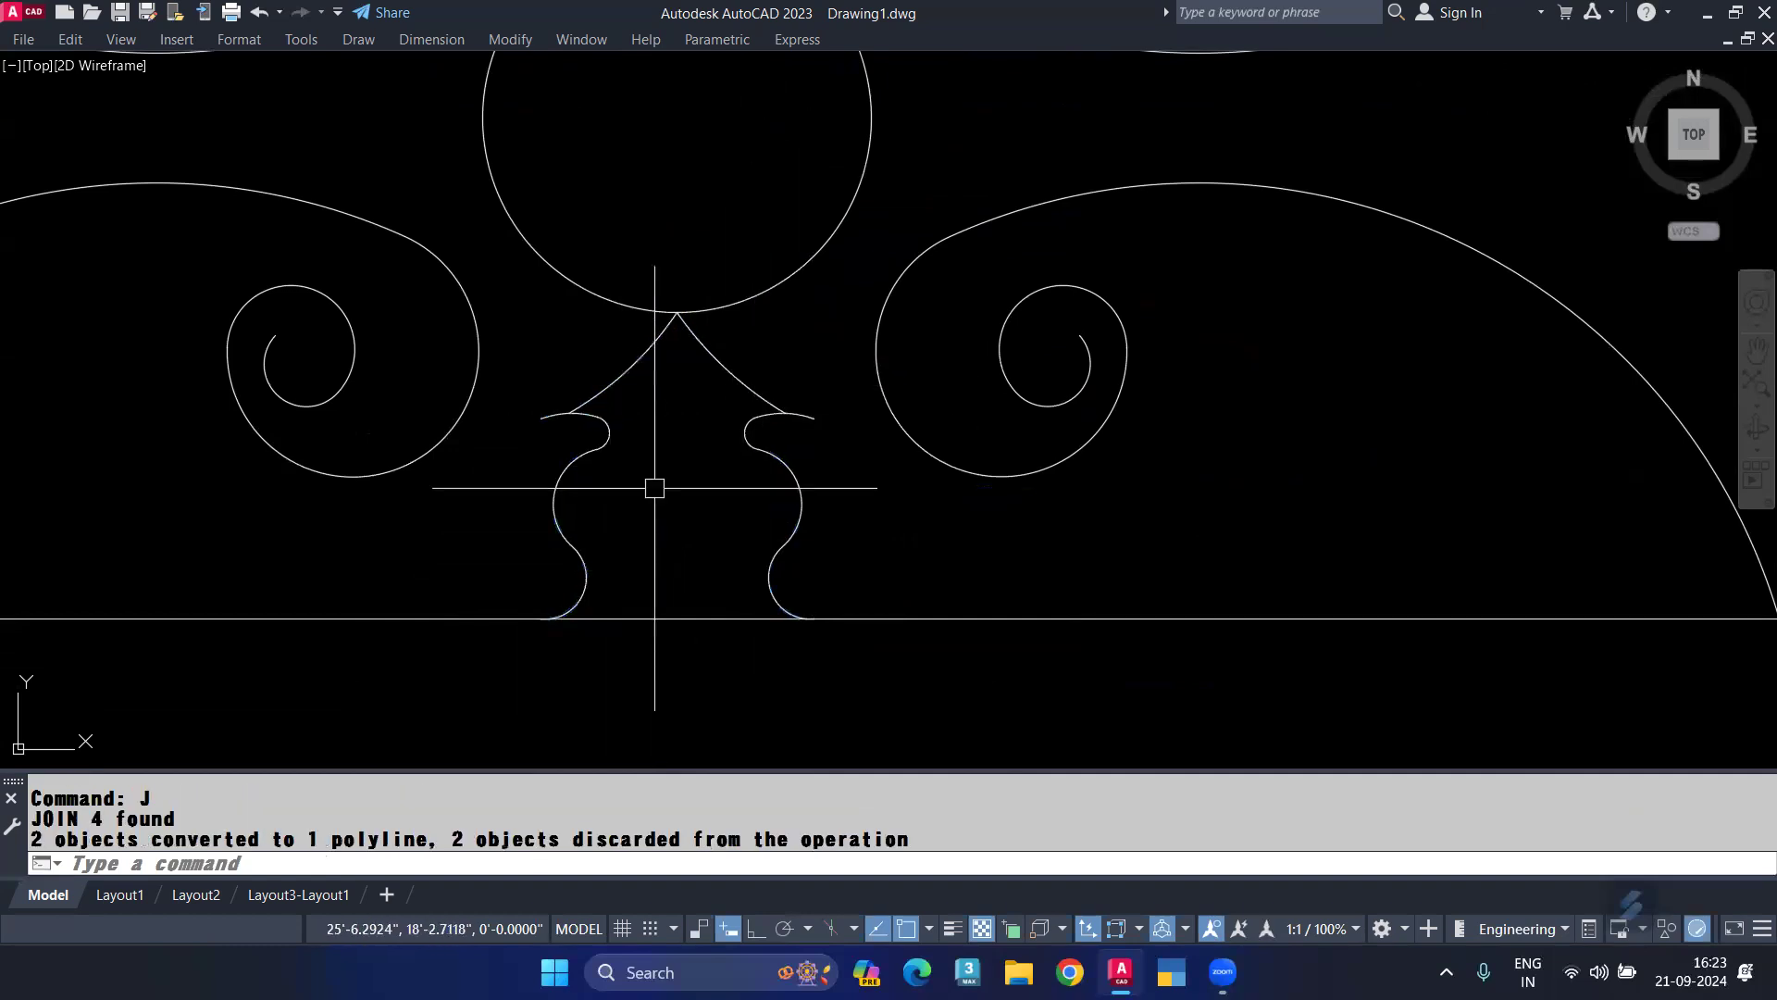
Mirror the joined arcs and both wavy profiles about the horizontal line through the central circle's center, keeping the source.
{"action": "left_click", "coordinate": [793, 364]}
{"action": "left_click", "coordinate": [547, 494]}
{"action": "scroll", "coordinate": [653, 368], "scroll_direction": "down", "scroll_amount": 2}
{"action": "middle_click_drag", "start_coordinate": [658, 375], "coordinate": [647, 528]}
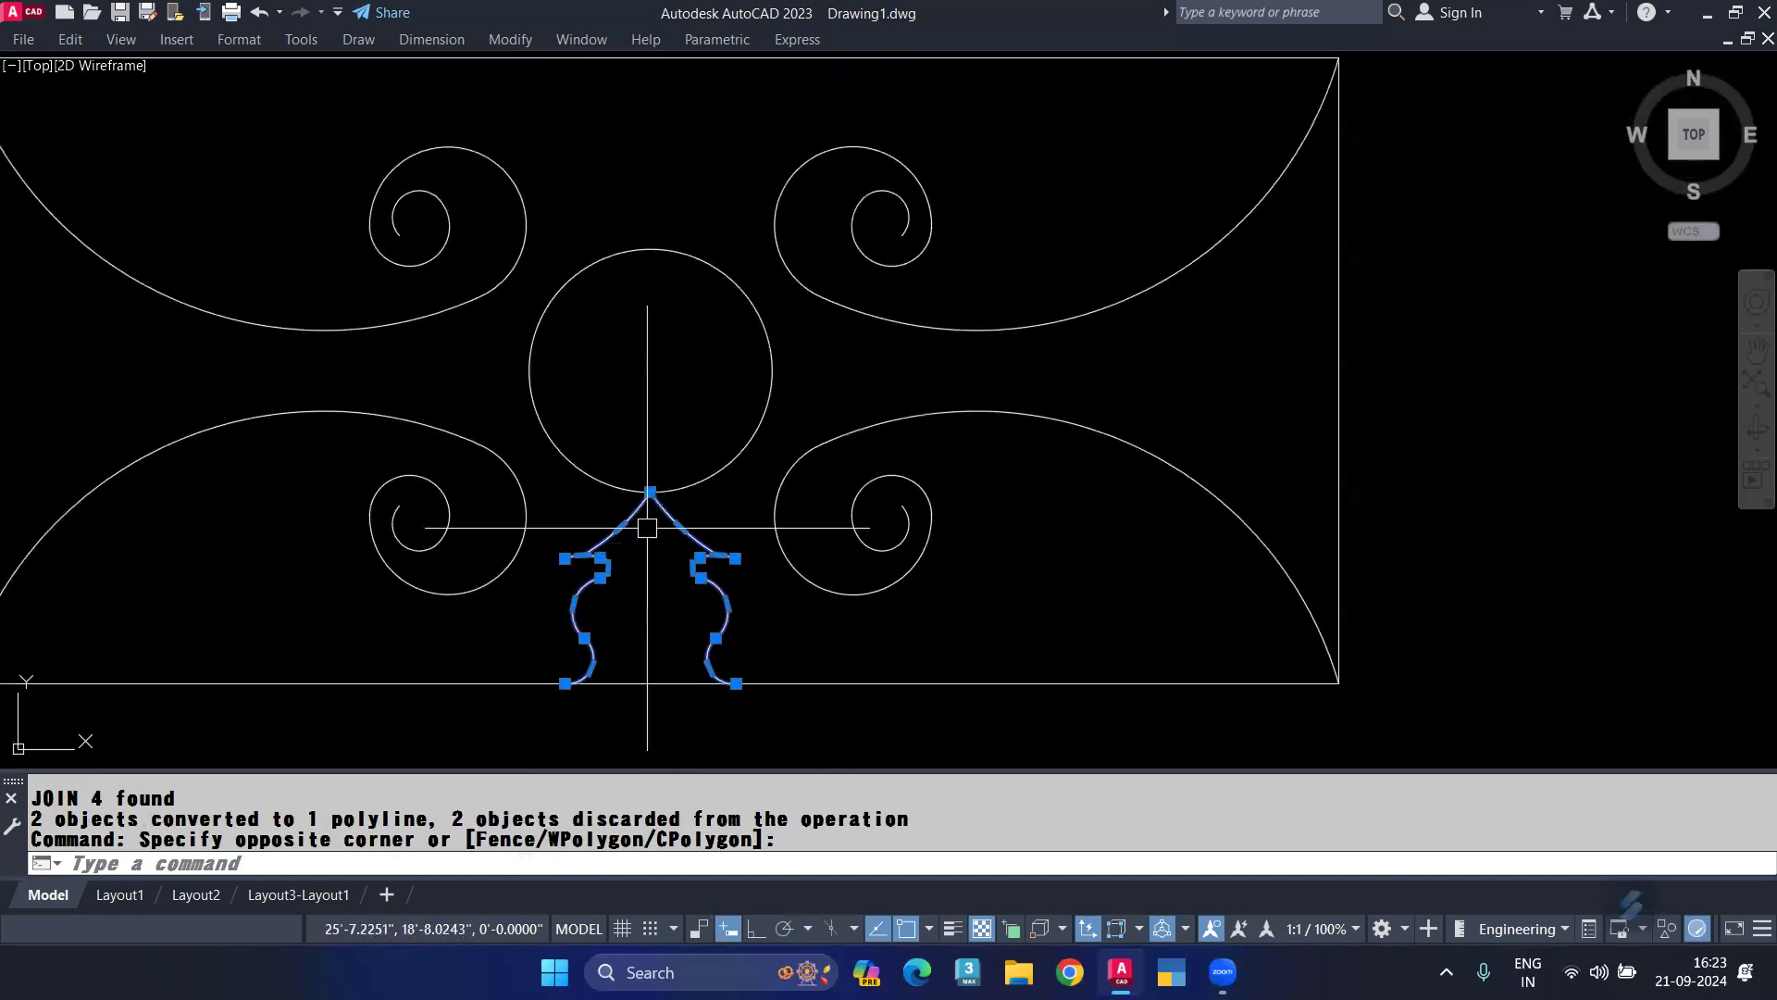
{"action": "type", "text": "mi"}
{"action": "key", "text": "Return"}
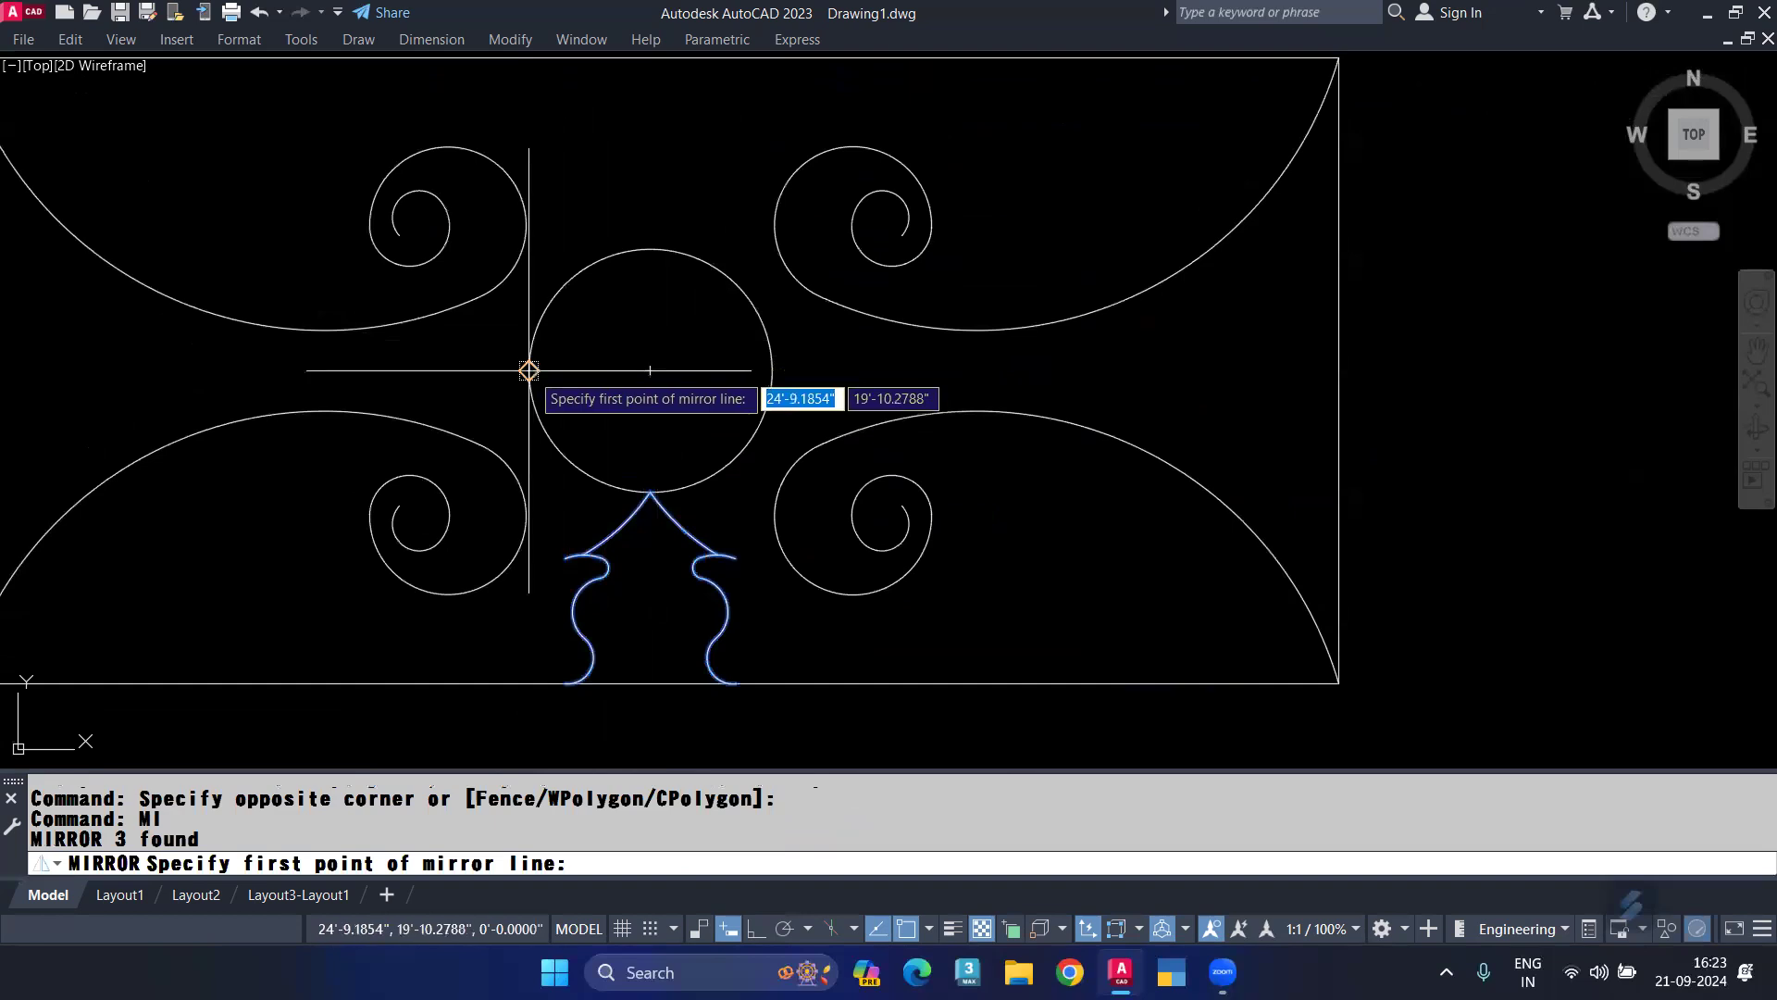
{"action": "left_click", "coordinate": [530, 368]}
{"action": "left_click", "coordinate": [648, 368]}
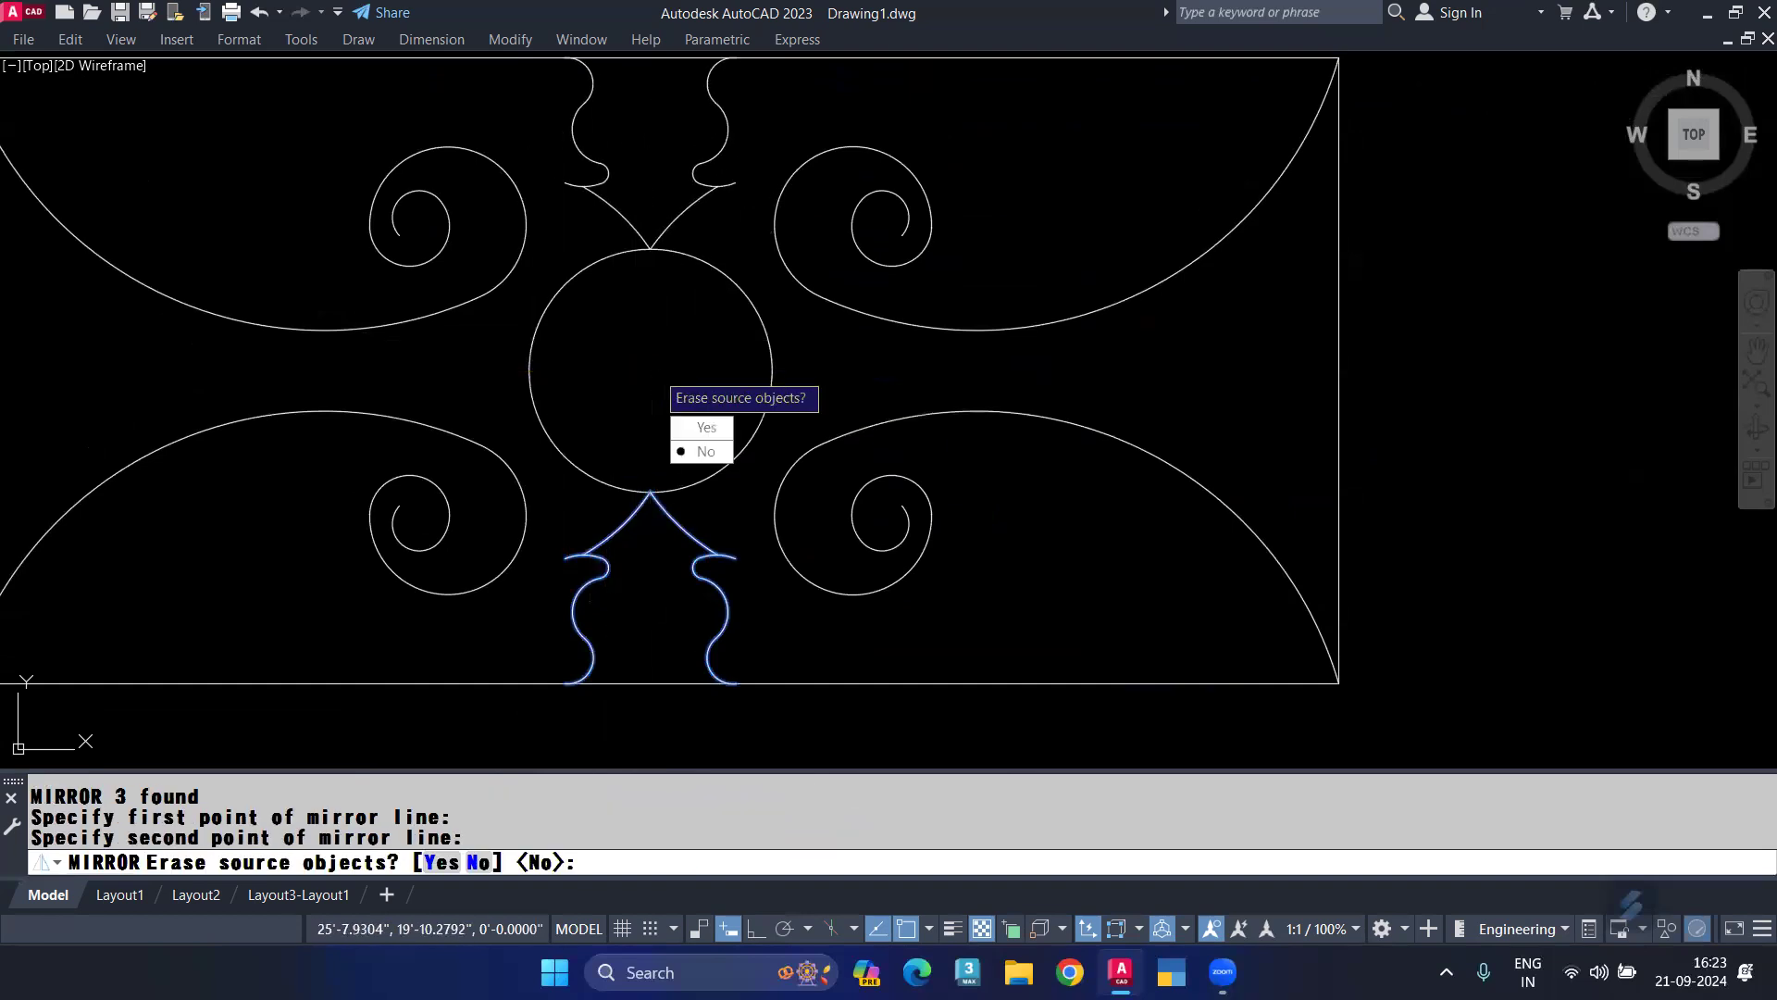
{"action": "key", "text": "Return"}
Start a Write Block of the whole decorative panel with its base point at the midpoint of the panel's left edge.
{"action": "scroll", "coordinate": [646, 356], "scroll_direction": "down", "scroll_amount": 4}
{"action": "left_click", "coordinate": [328, 175]}
{"action": "left_click", "coordinate": [1037, 580]}
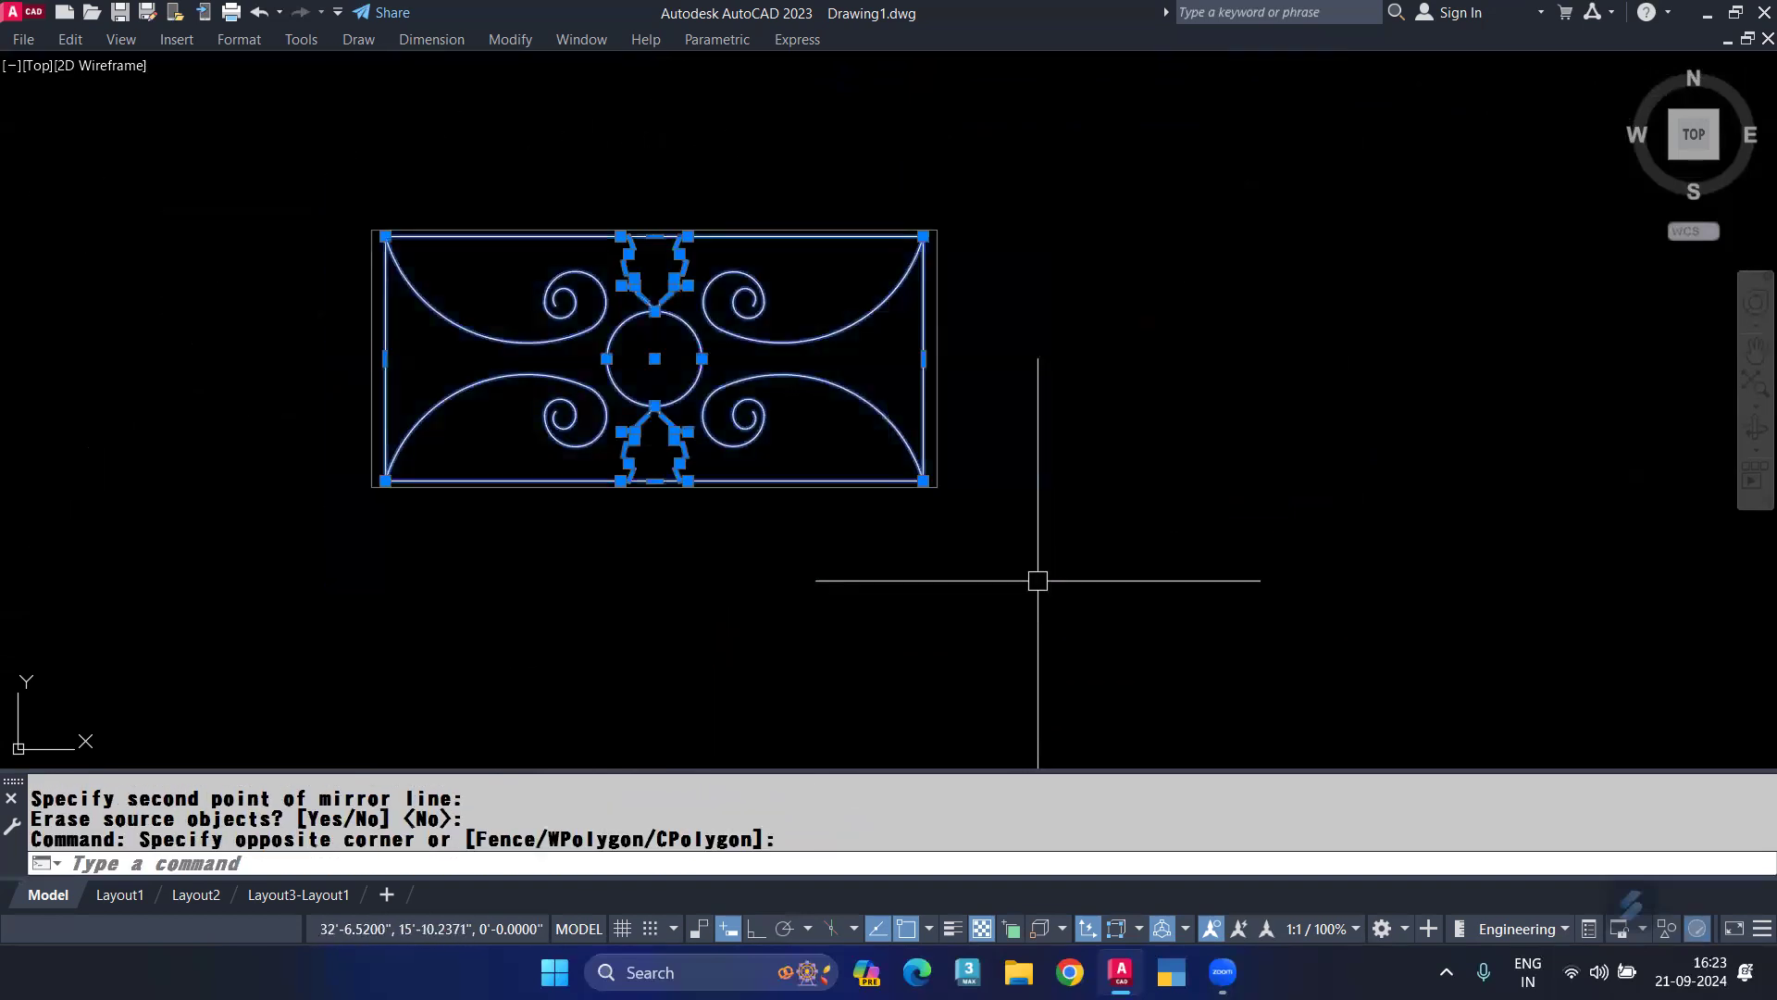
{"action": "type", "text": "W"}
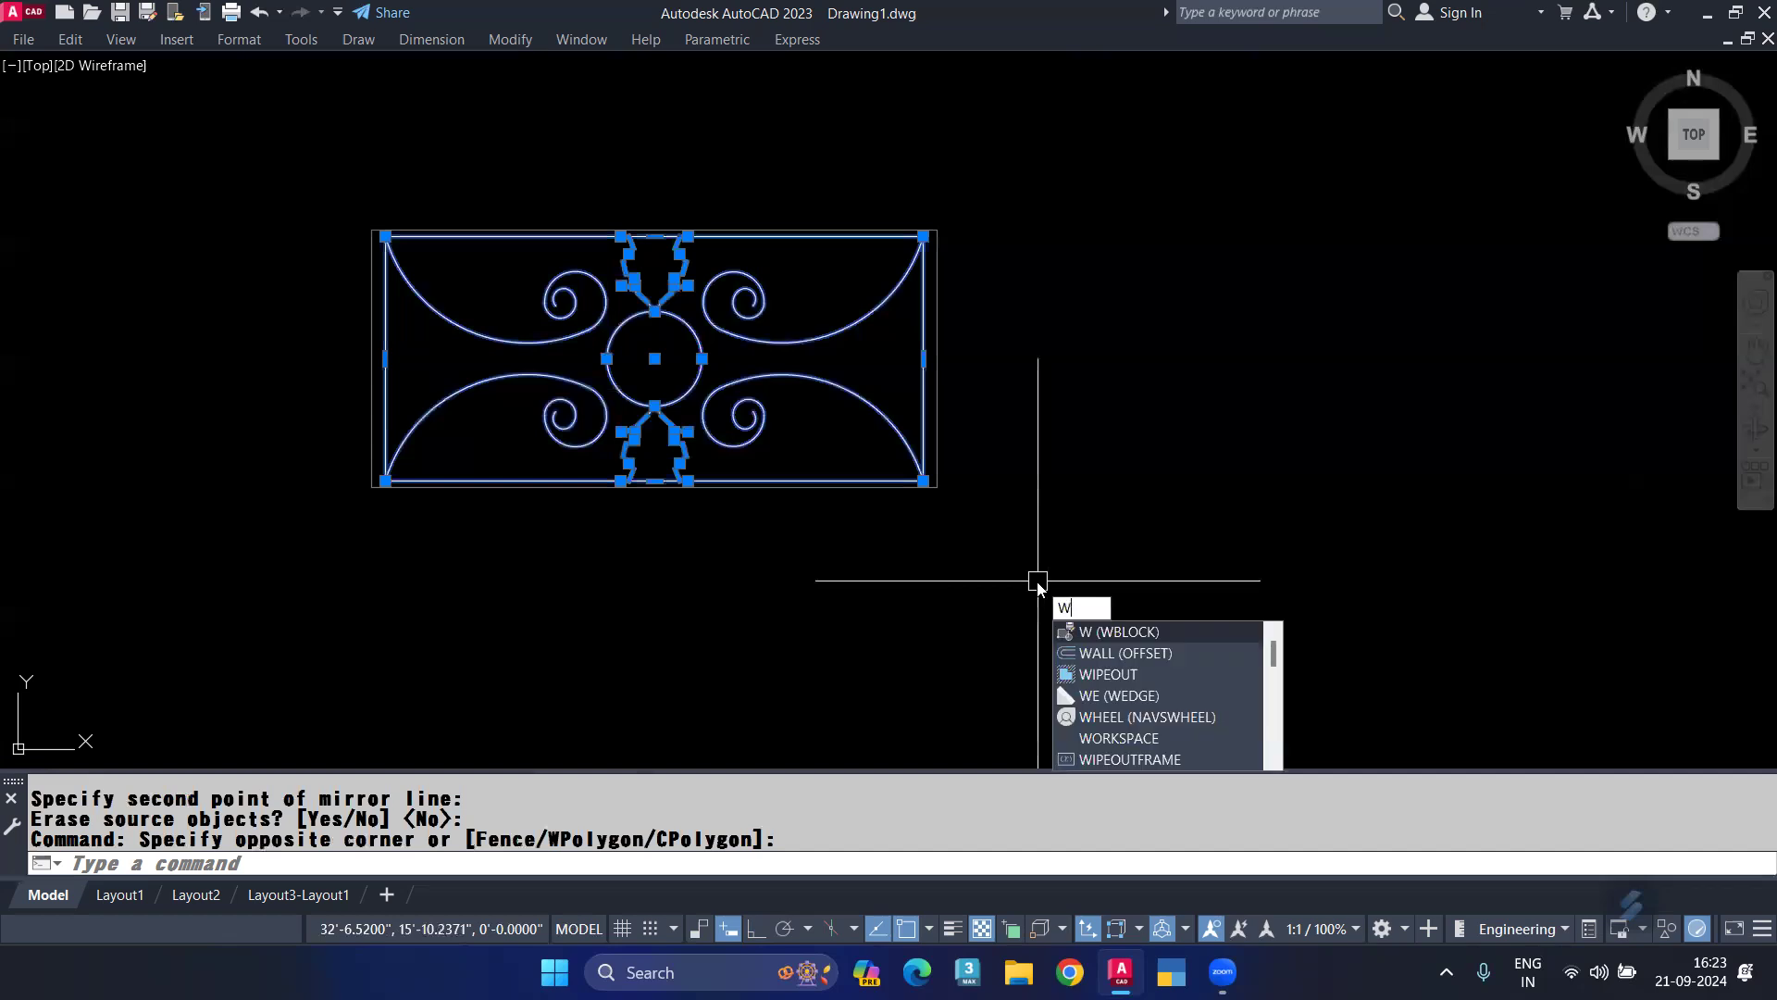
{"action": "key", "text": "Return"}
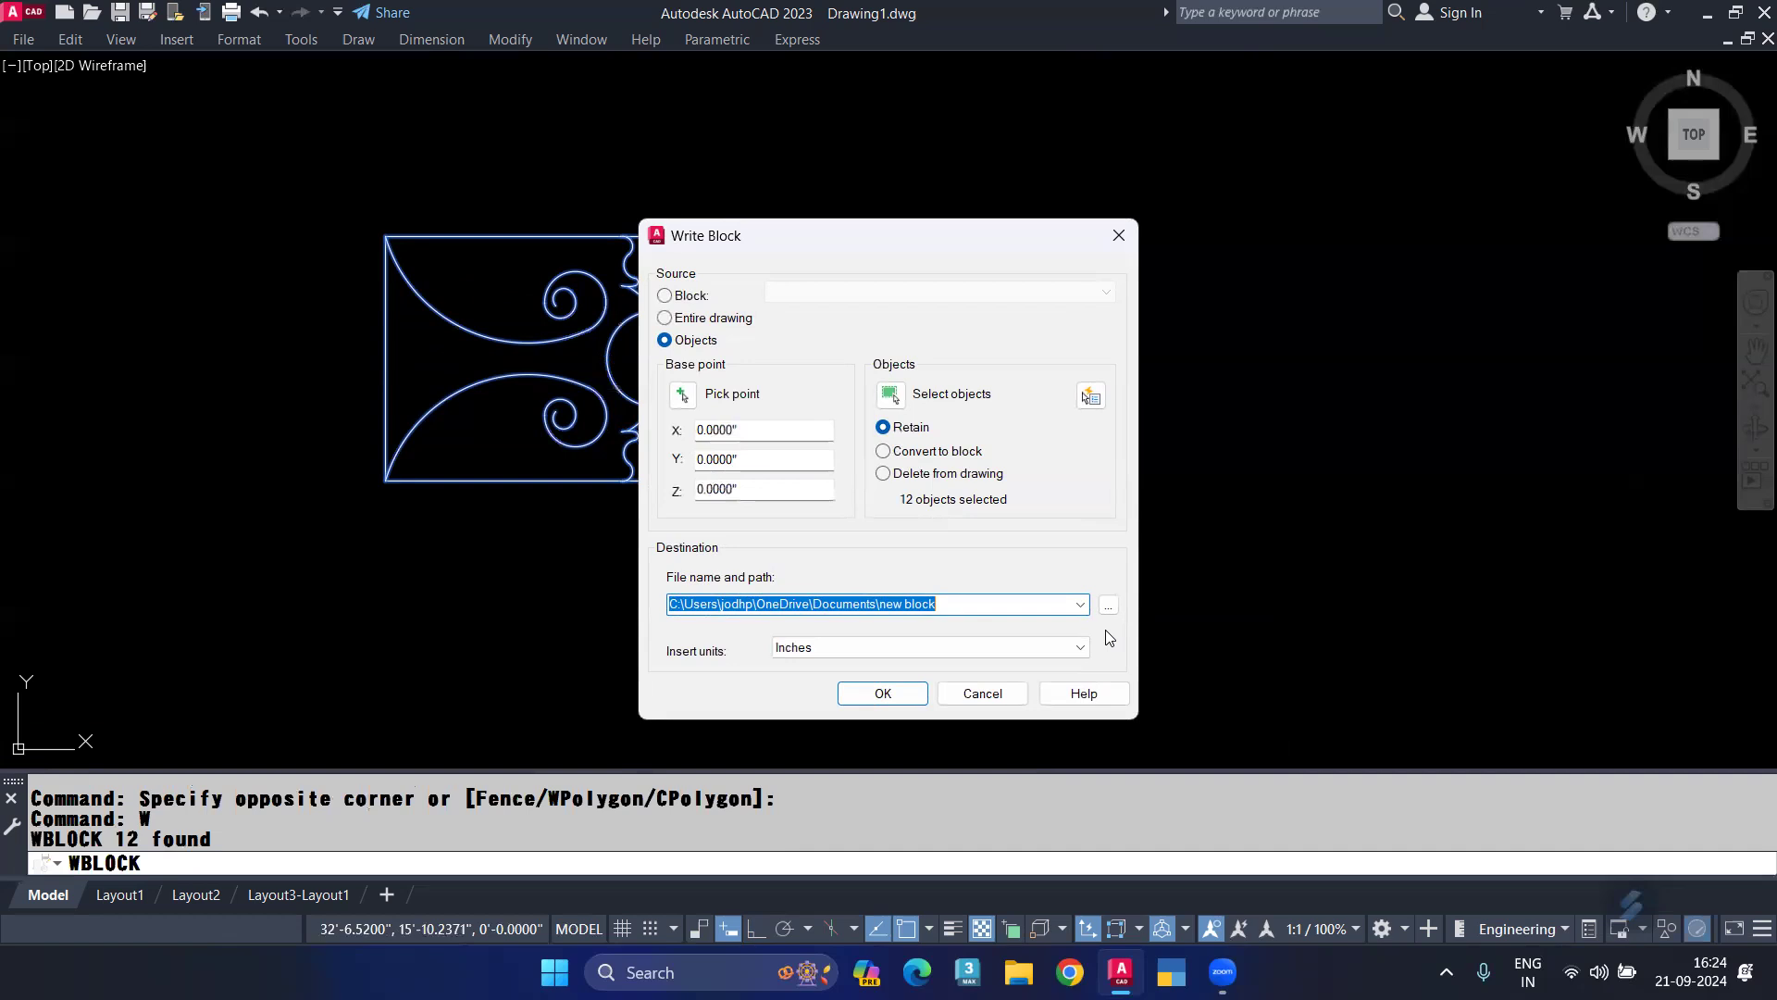
{"action": "left_click", "coordinate": [682, 395]}
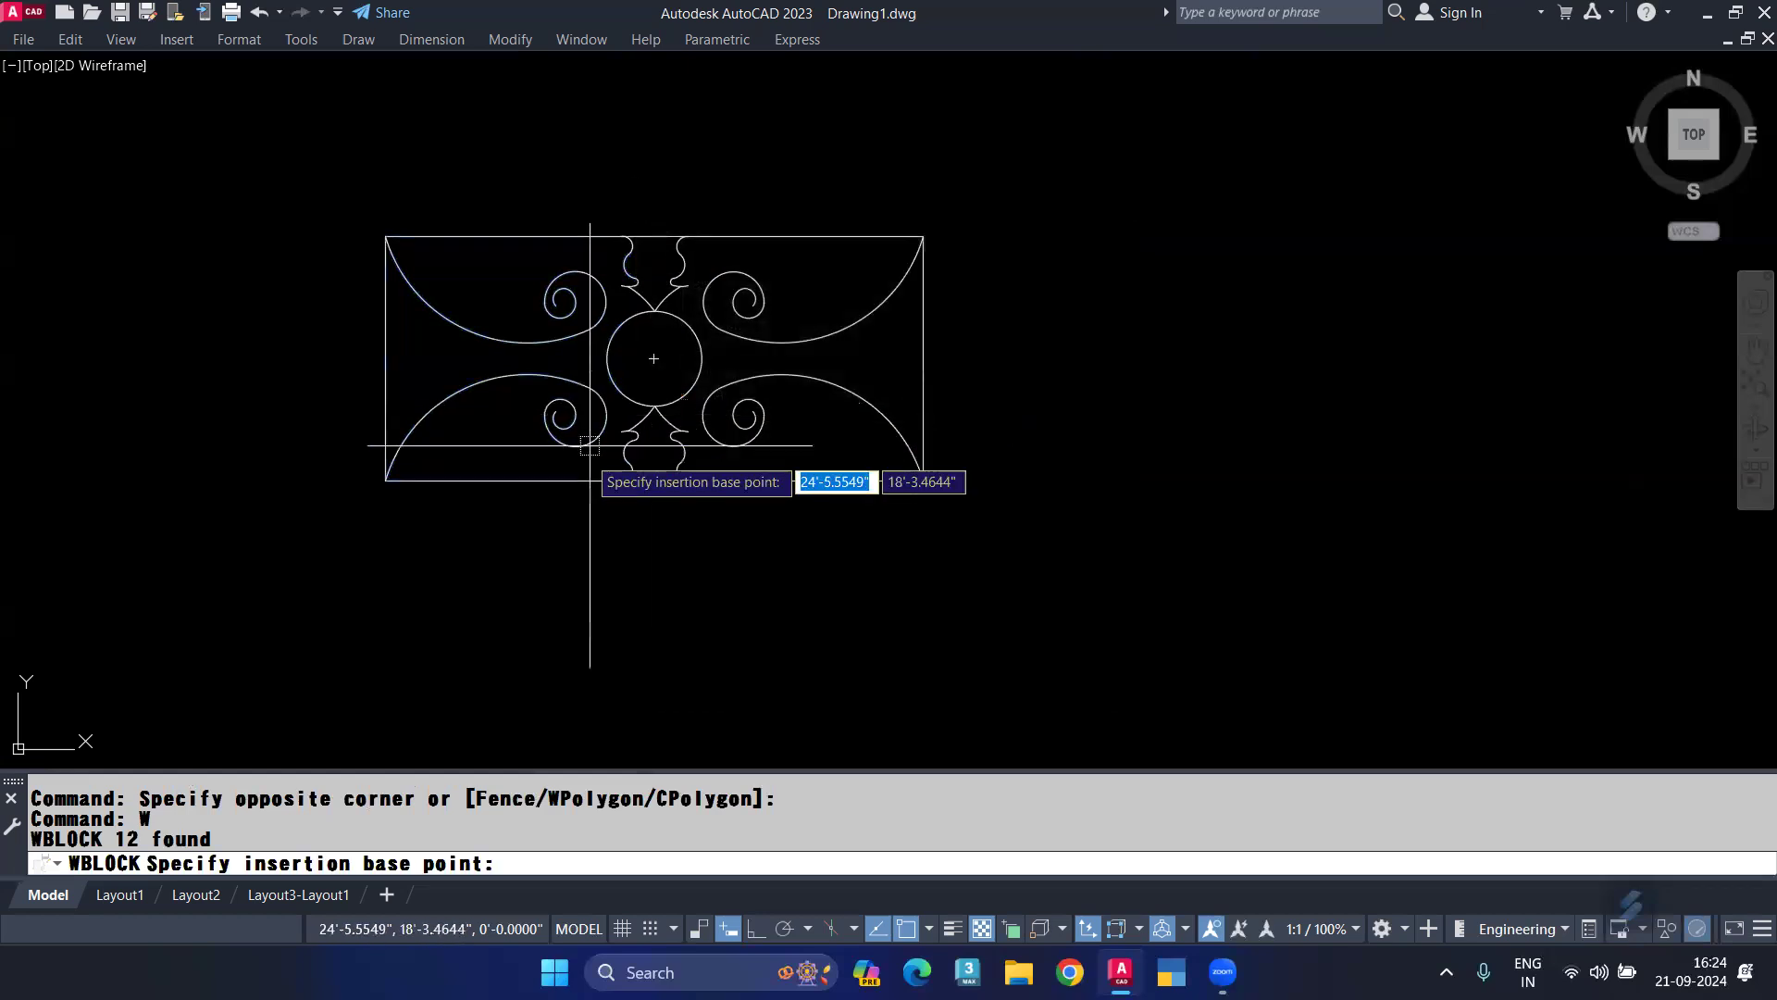
{"action": "left_click", "coordinate": [385, 358]}
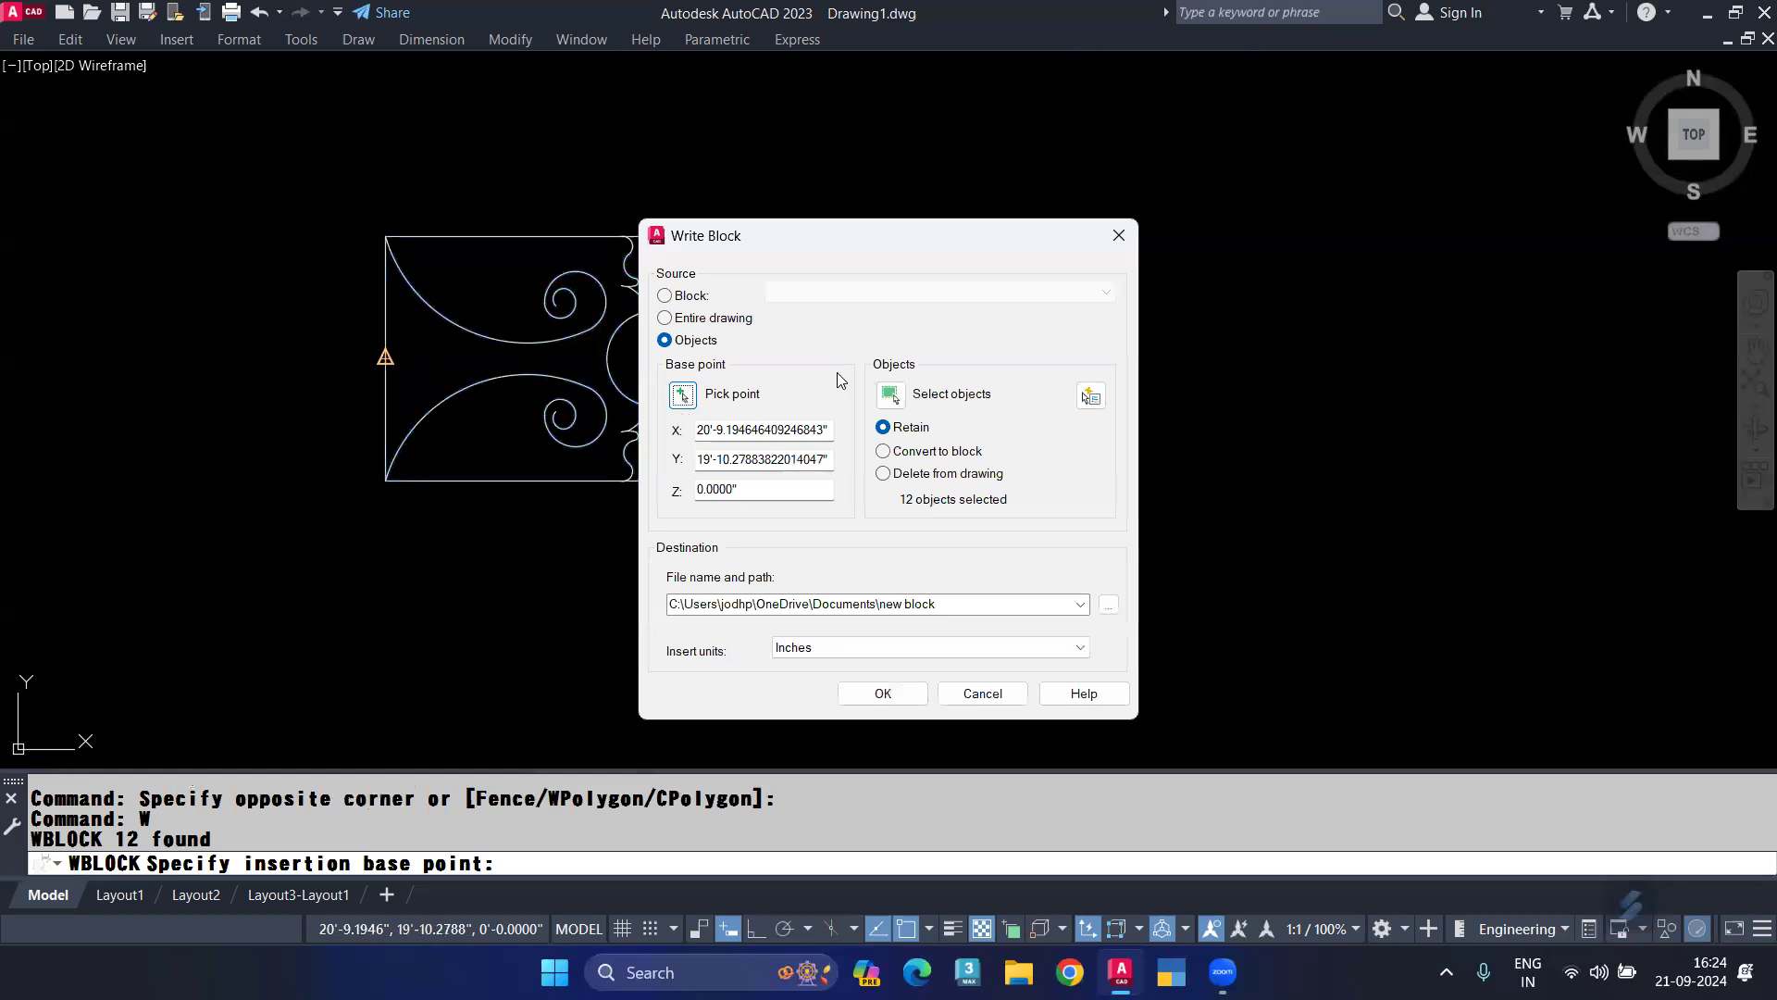
Reselect all the objects of the decorative panel as the source objects for the written block.
{"action": "left_click", "coordinate": [889, 395]}
{"action": "left_click", "coordinate": [942, 169]}
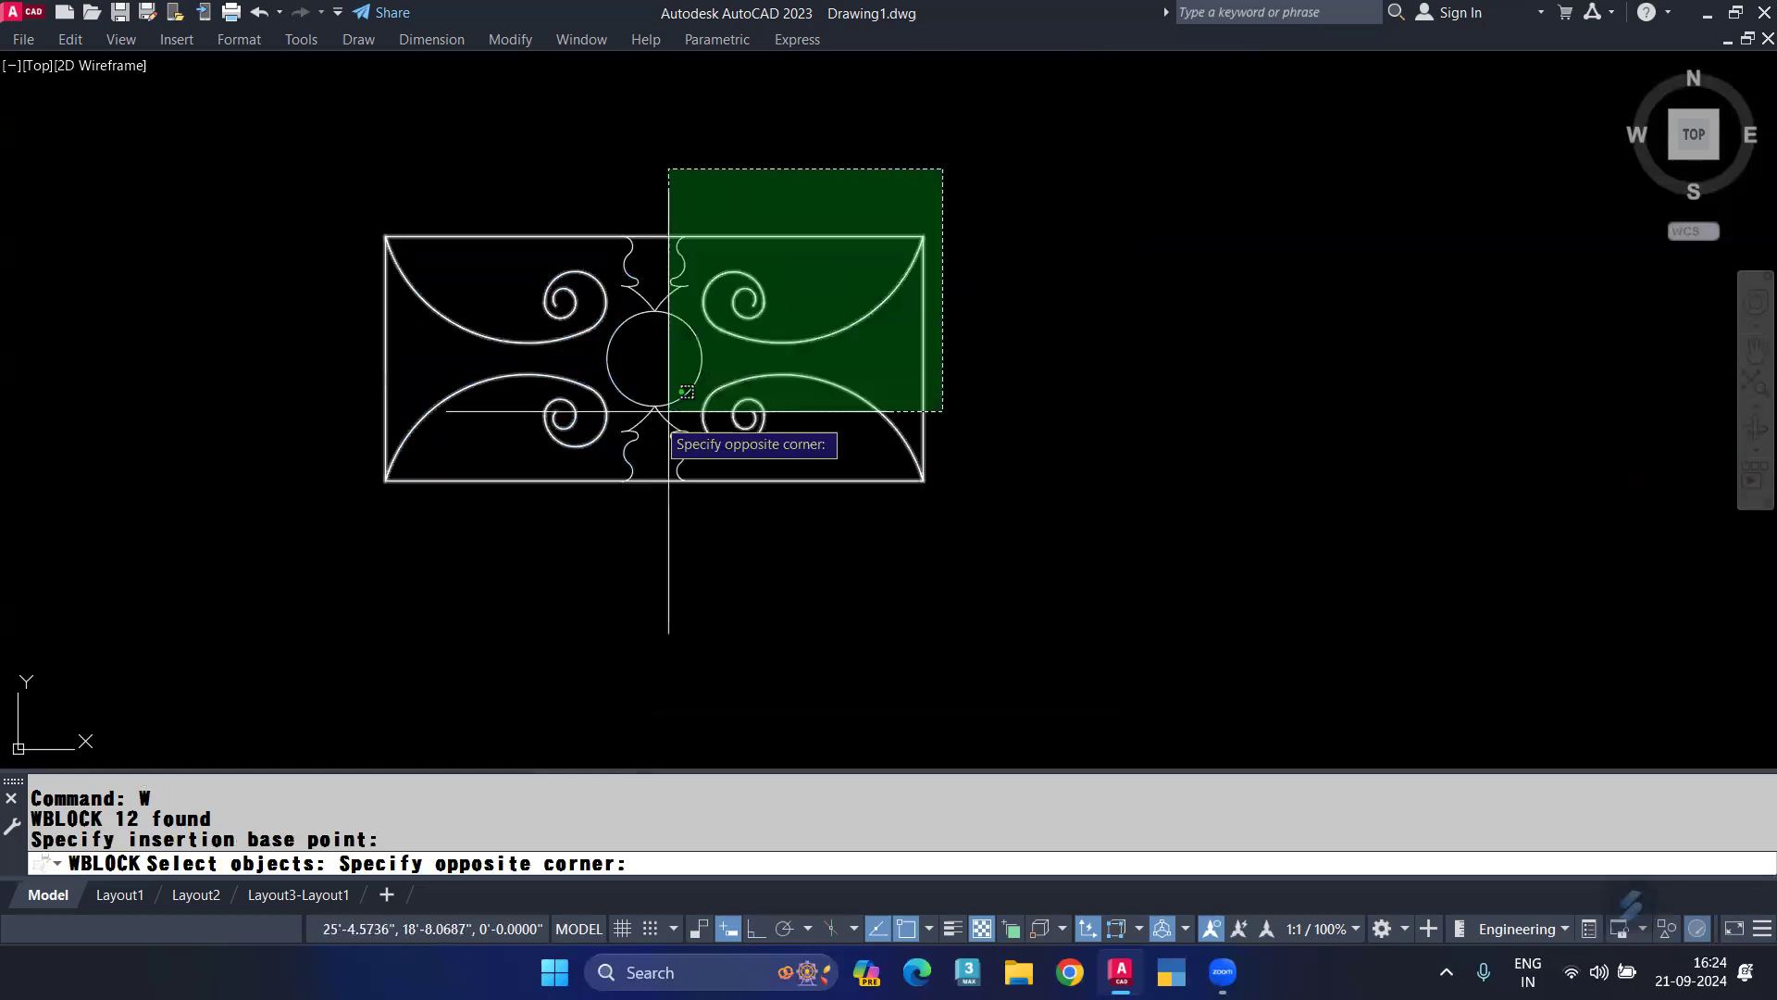
{"action": "left_click", "coordinate": [338, 573]}
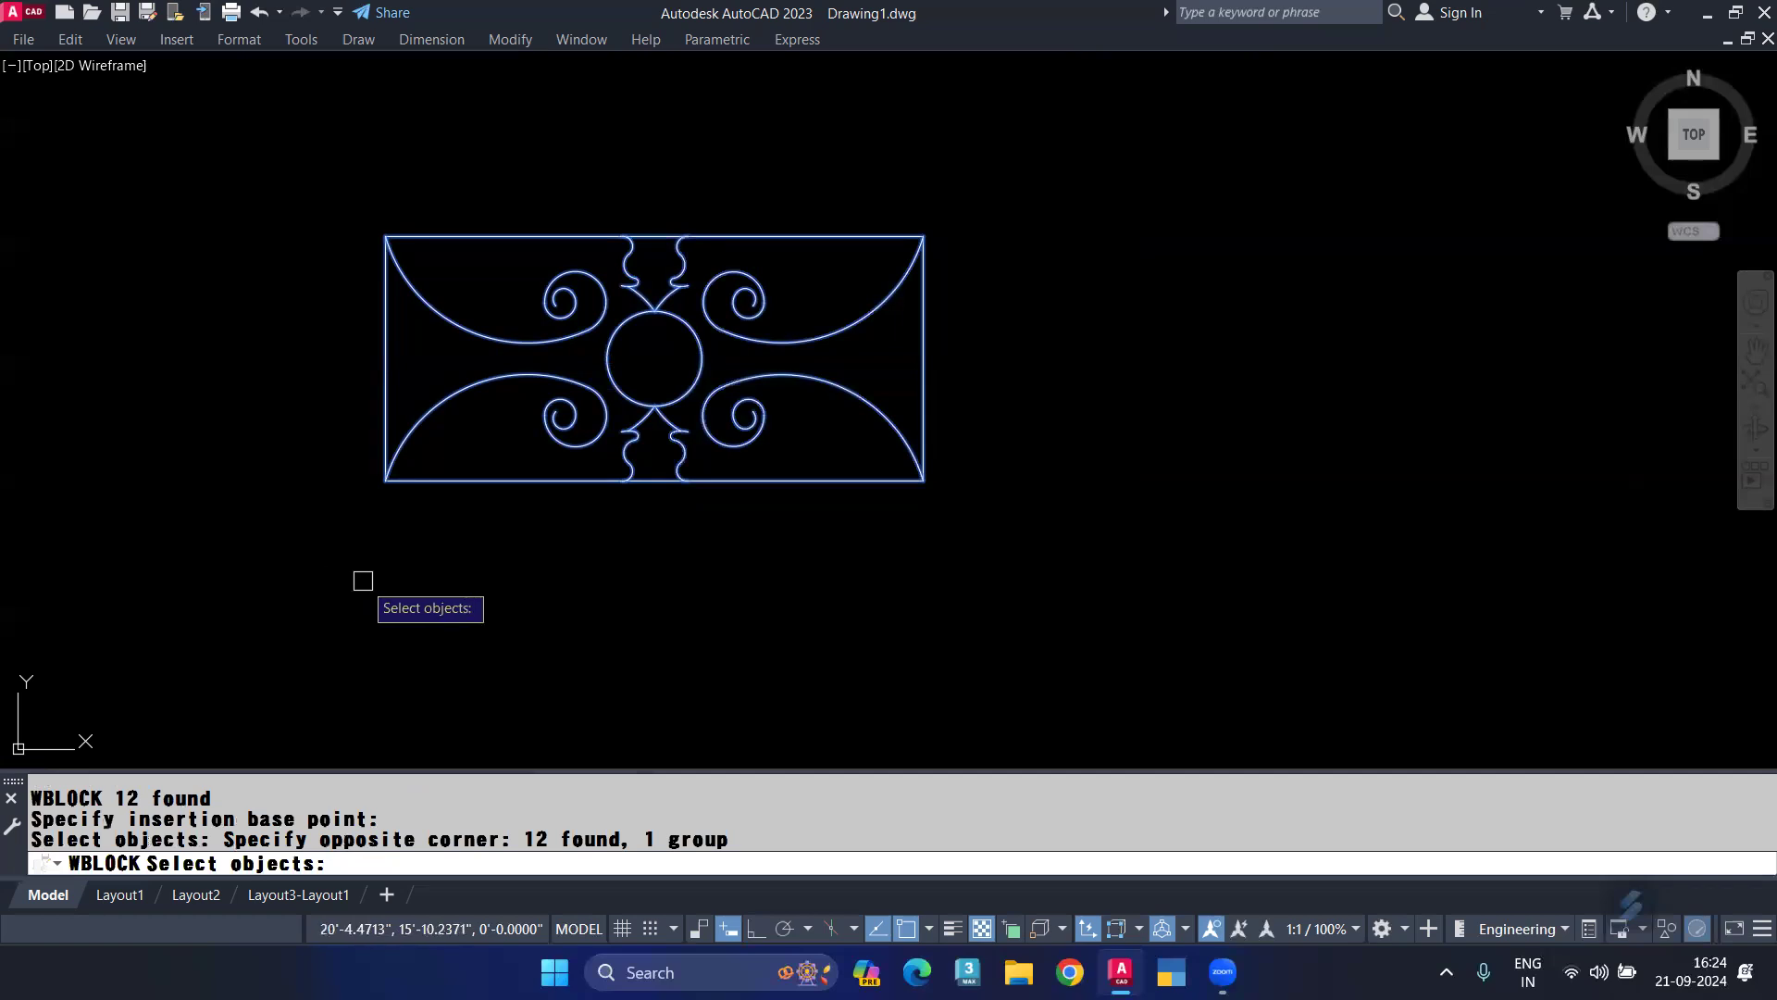
{"action": "key", "text": "Return"}
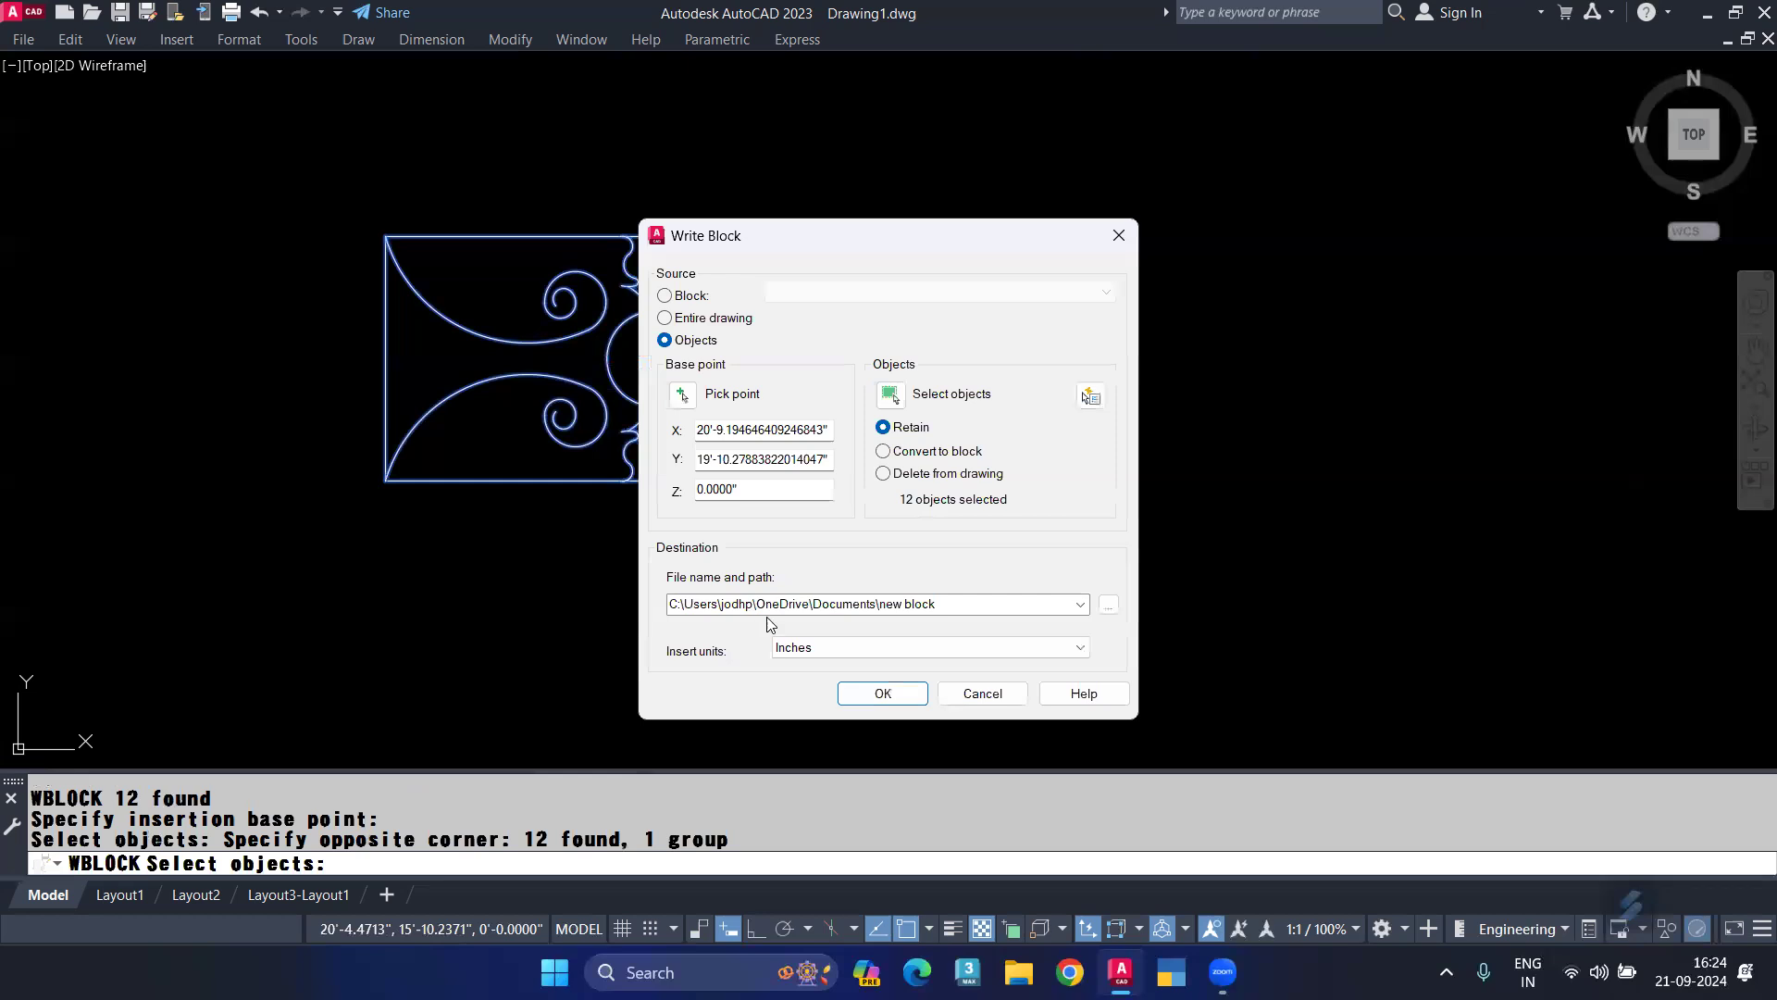
Set the block's destination file to reling.dwg on the Desktop and write the block.
{"action": "left_click", "coordinate": [1108, 605]}
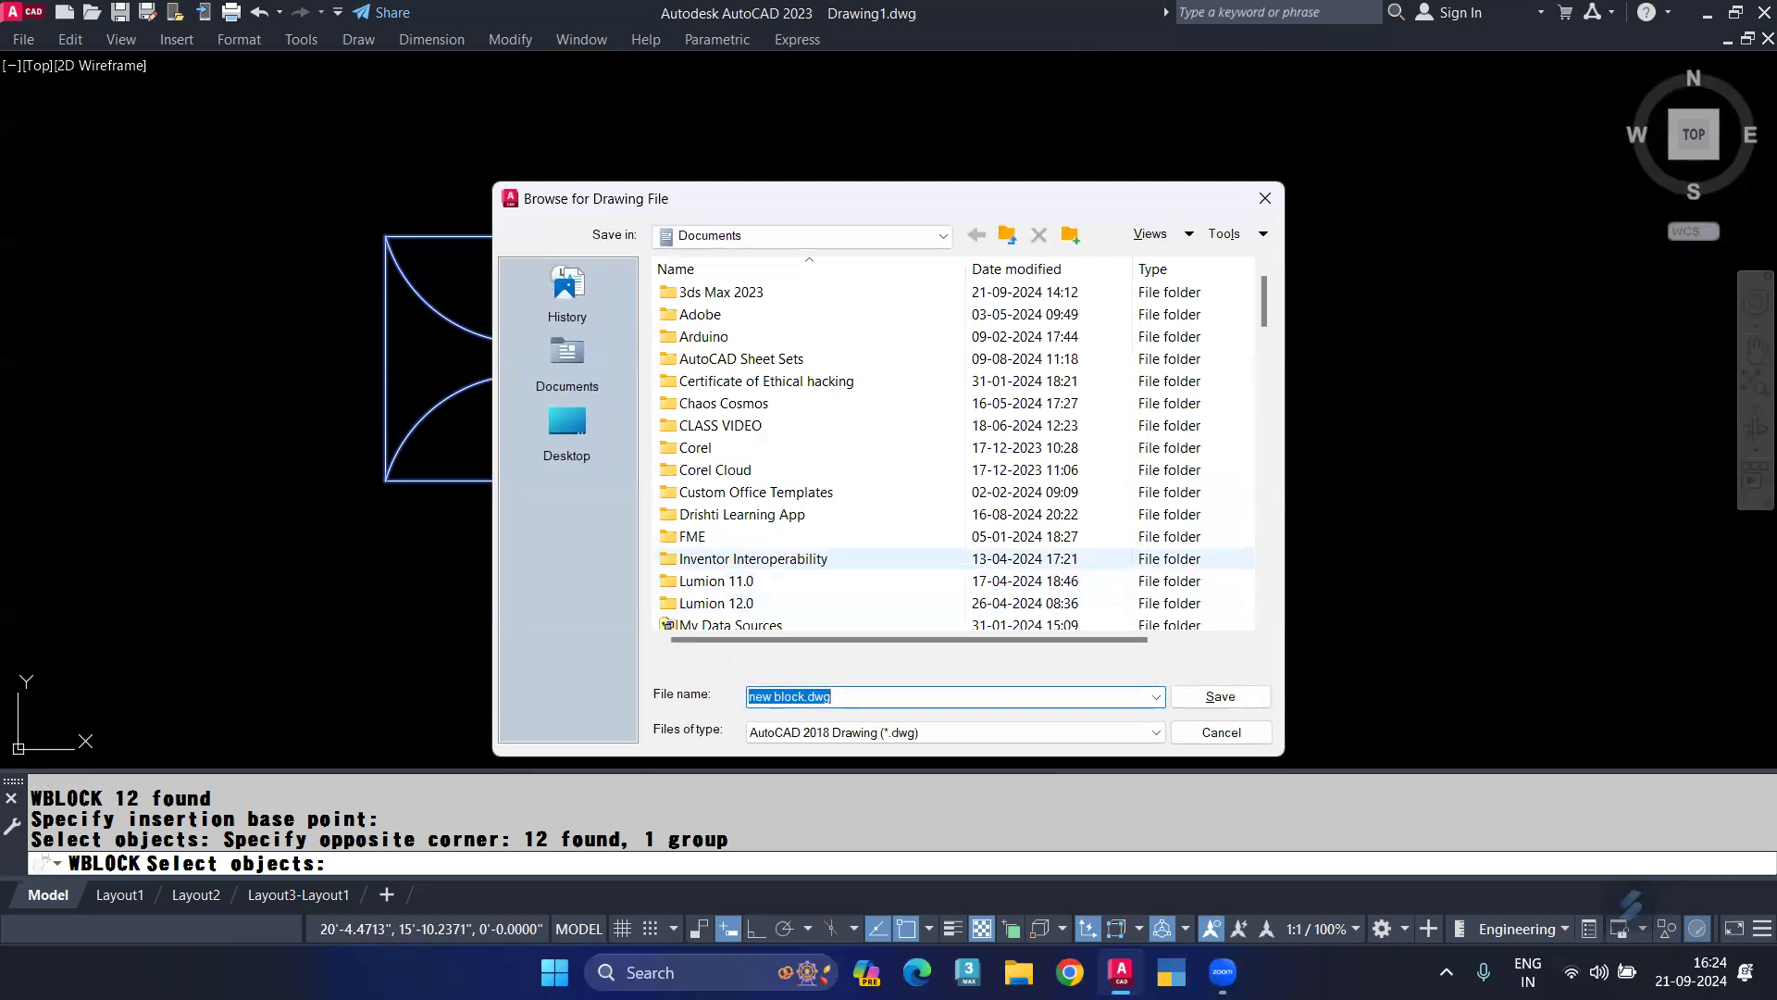
{"action": "type", "text": "reling"}
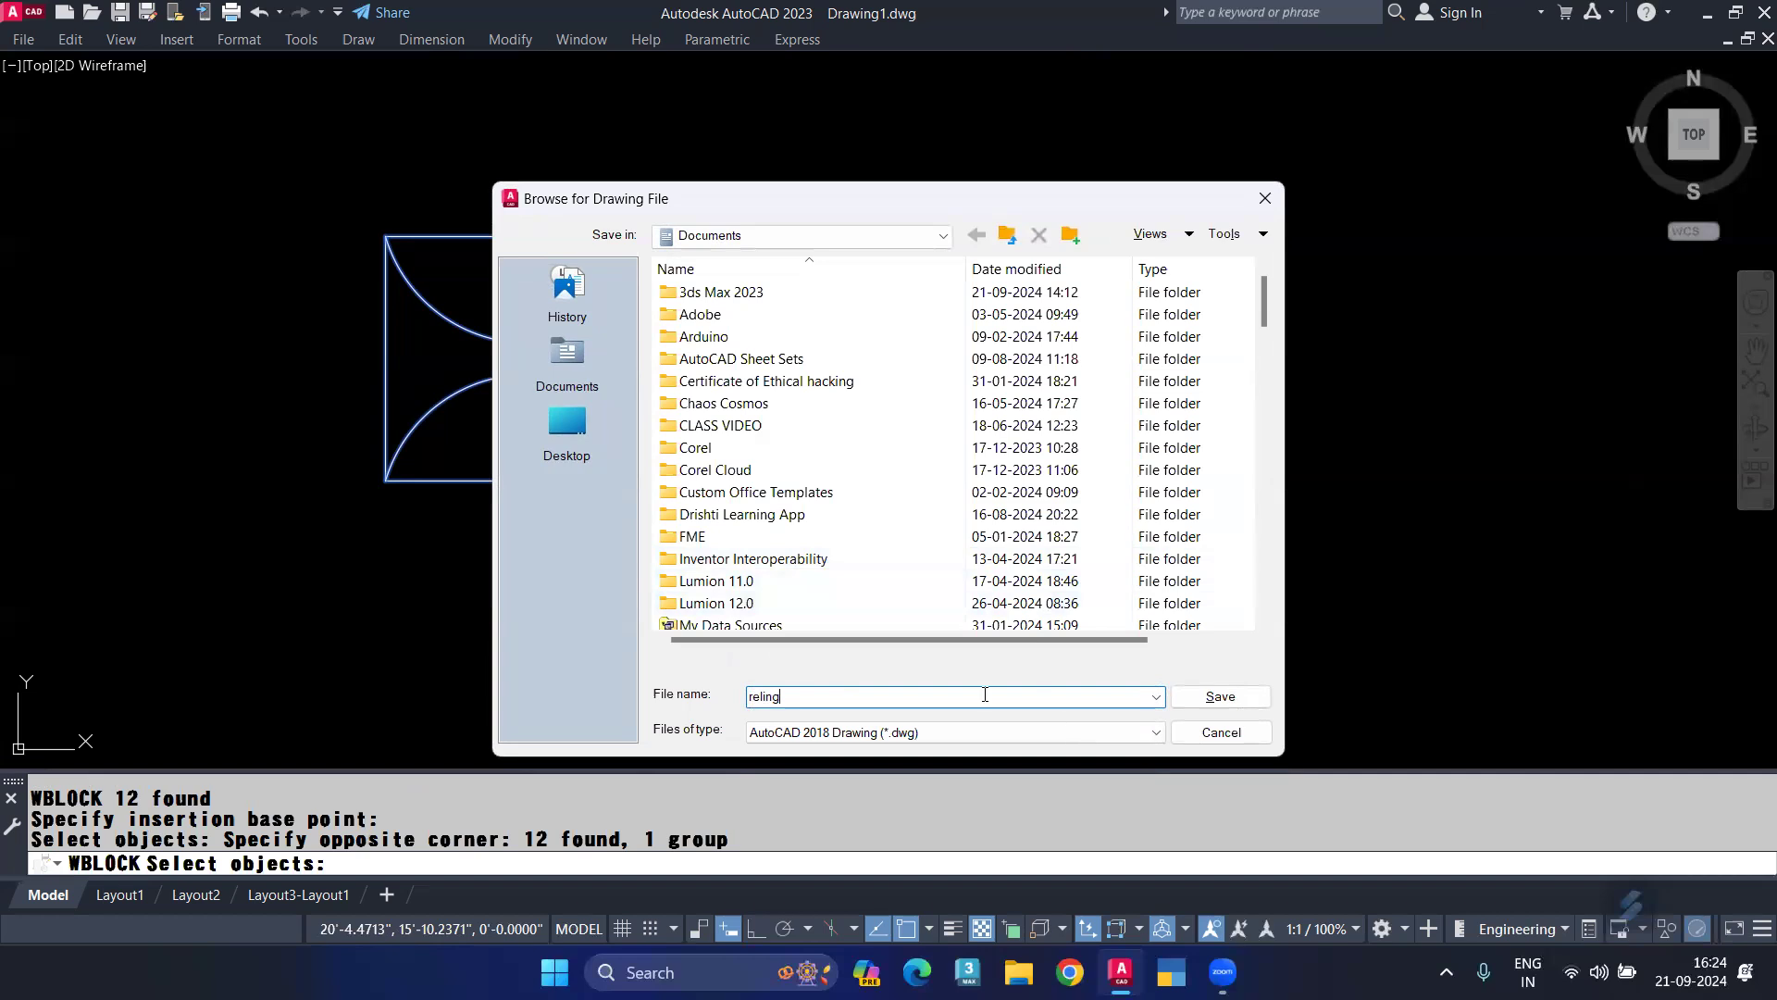
{"action": "left_click", "coordinate": [569, 431]}
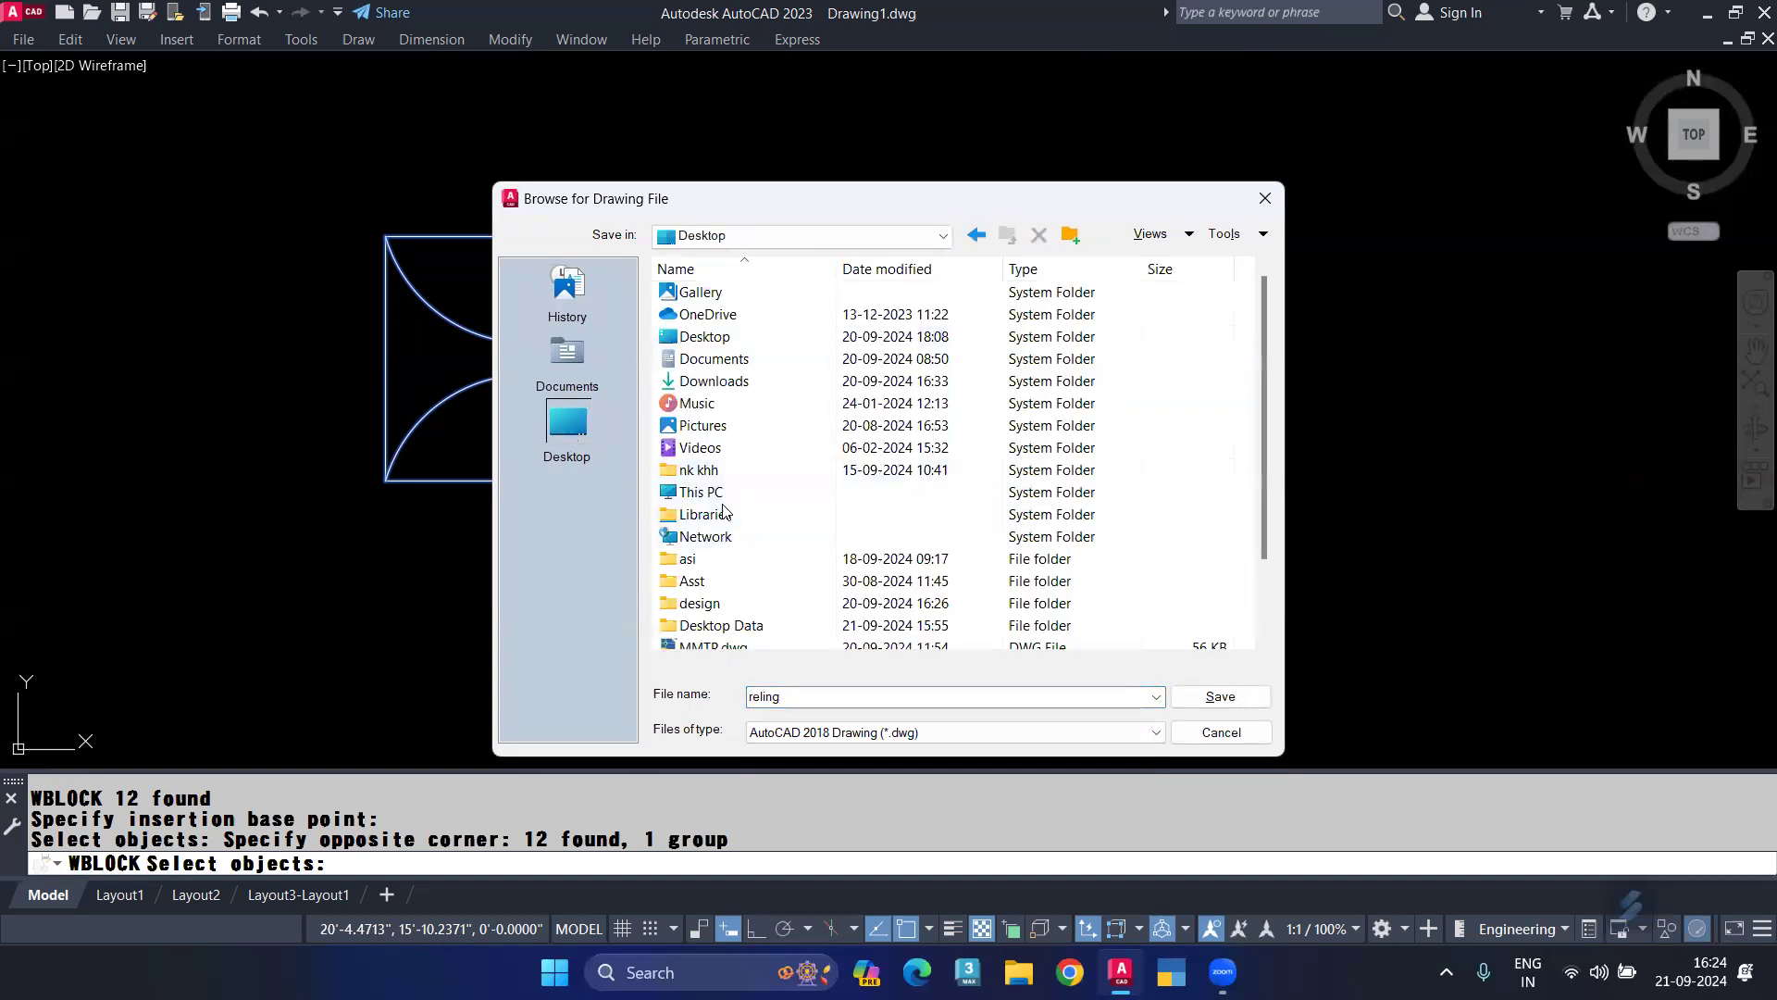
{"action": "left_click", "coordinate": [1221, 696]}
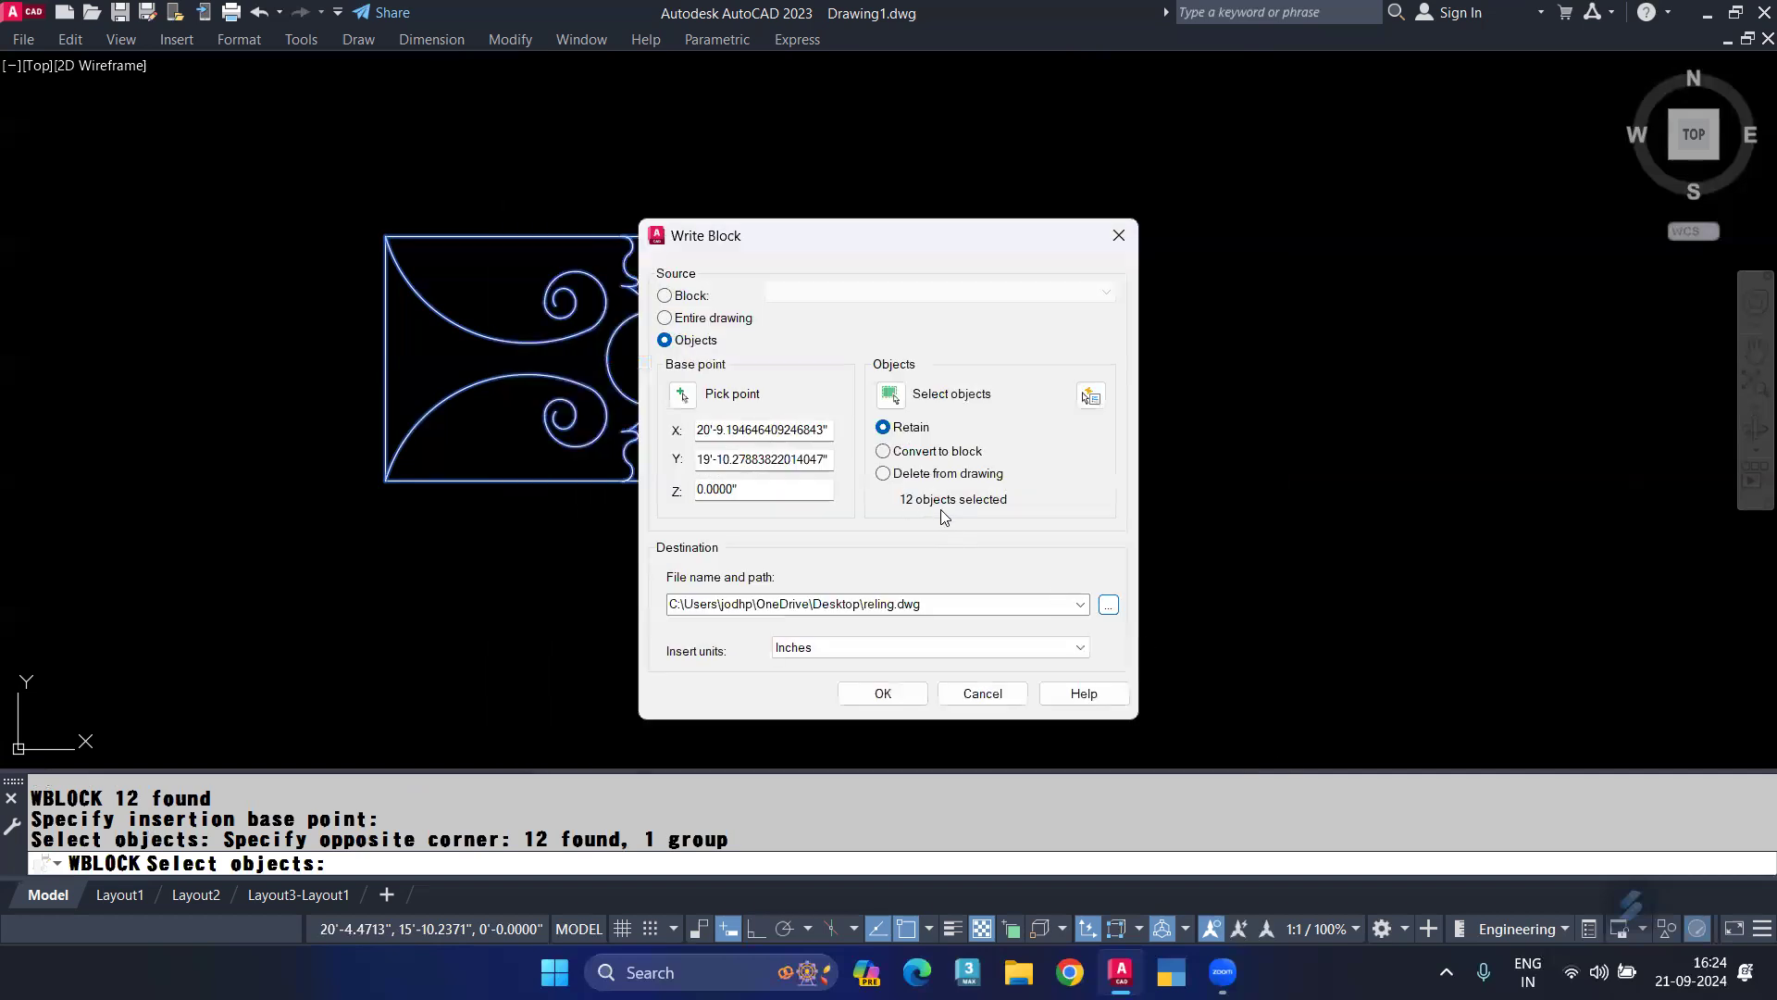
{"action": "left_click", "coordinate": [884, 694]}
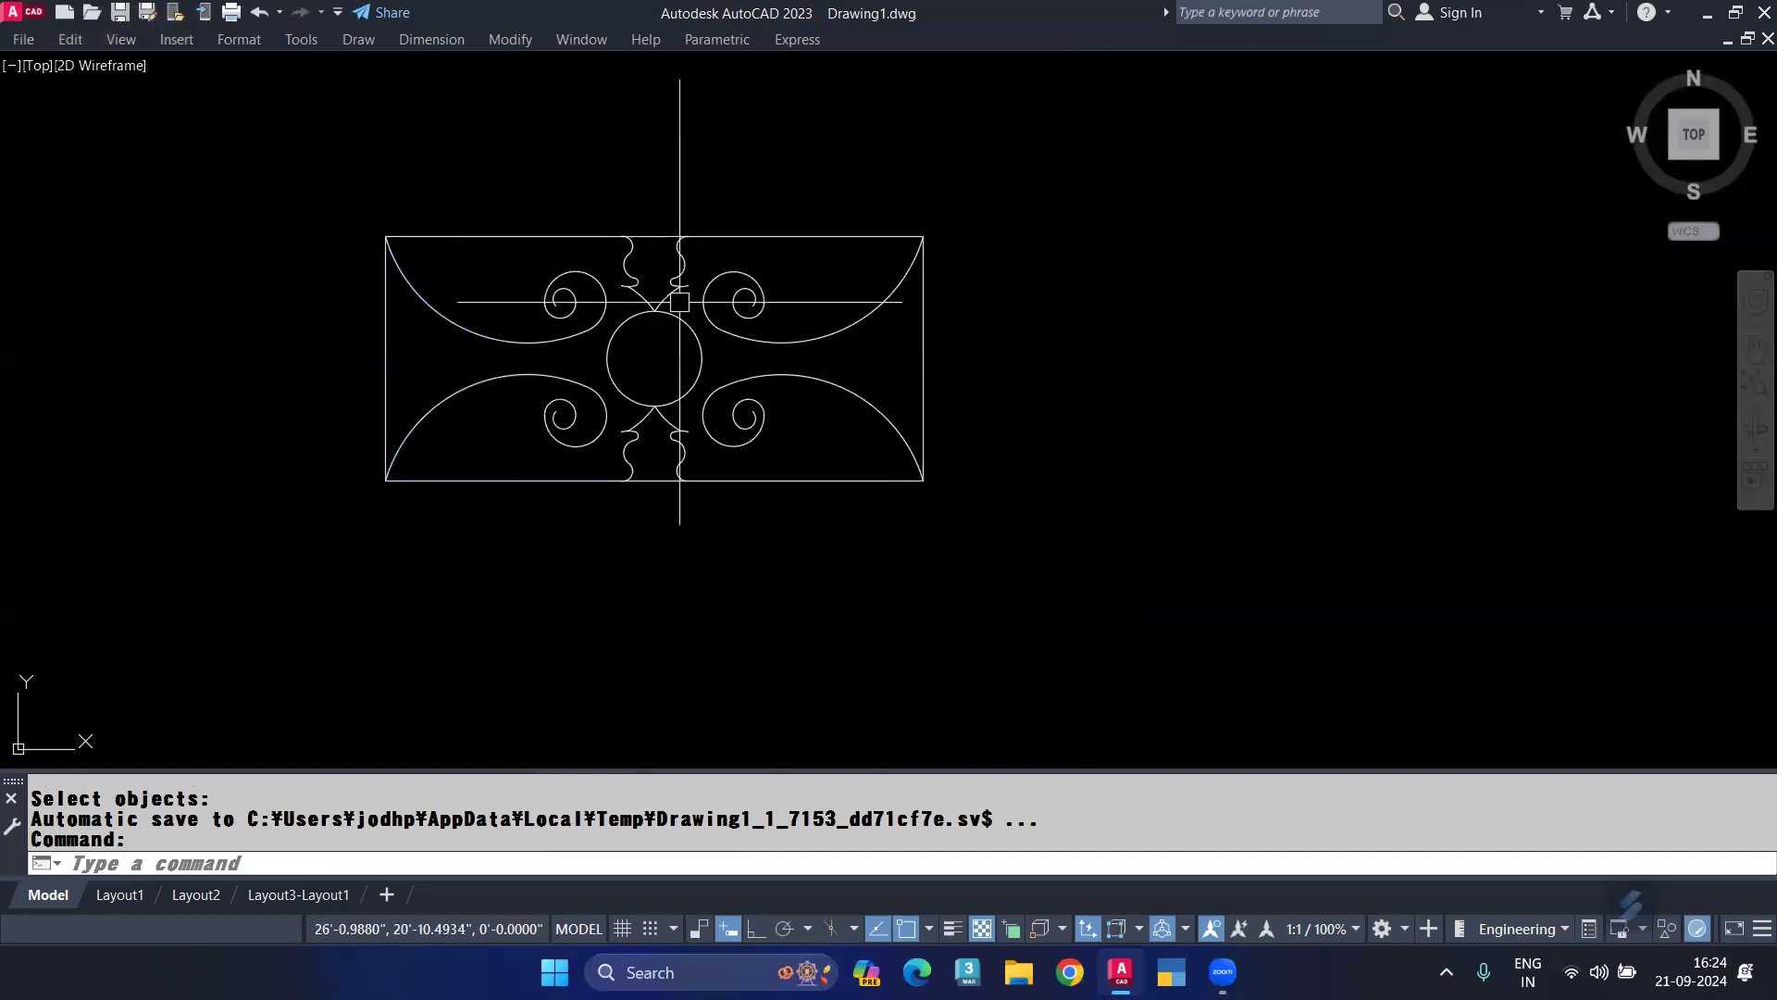
Erase the whole decorative panel from the current drawing.
{"action": "left_click", "coordinate": [666, 238]}
{"action": "left_click", "coordinate": [1024, 87]}
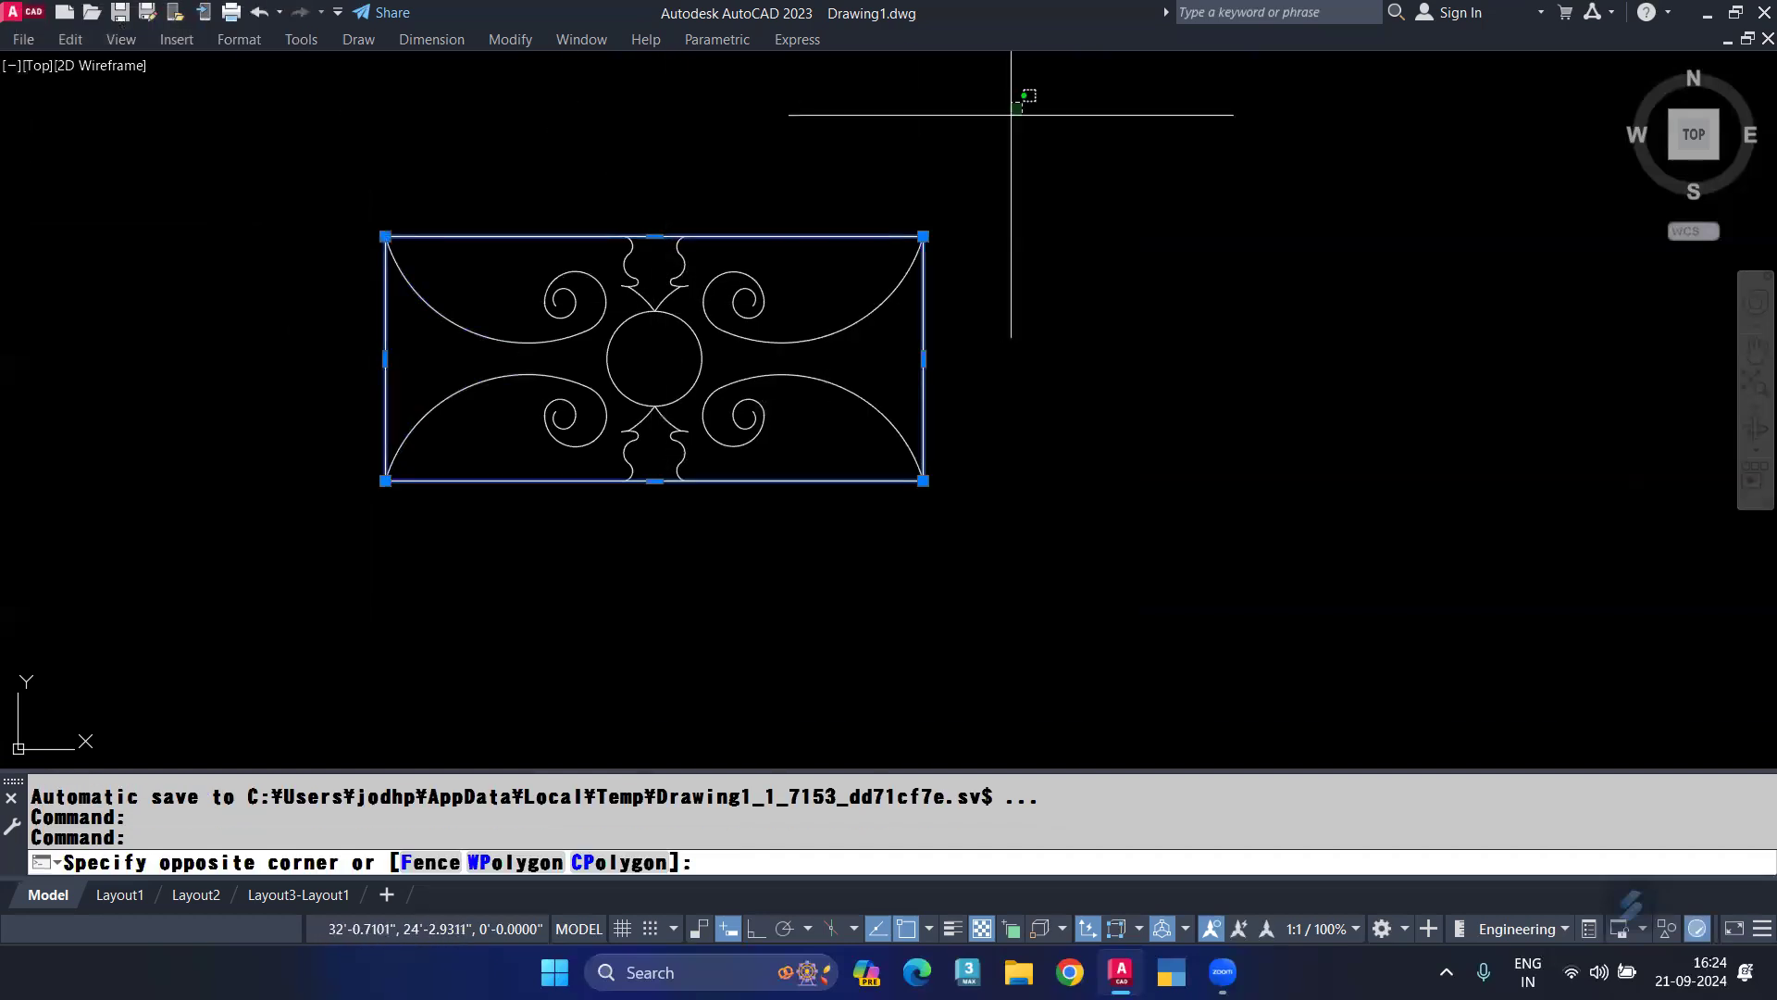
{"action": "left_click", "coordinate": [218, 544]}
{"action": "key", "text": "Delete"}
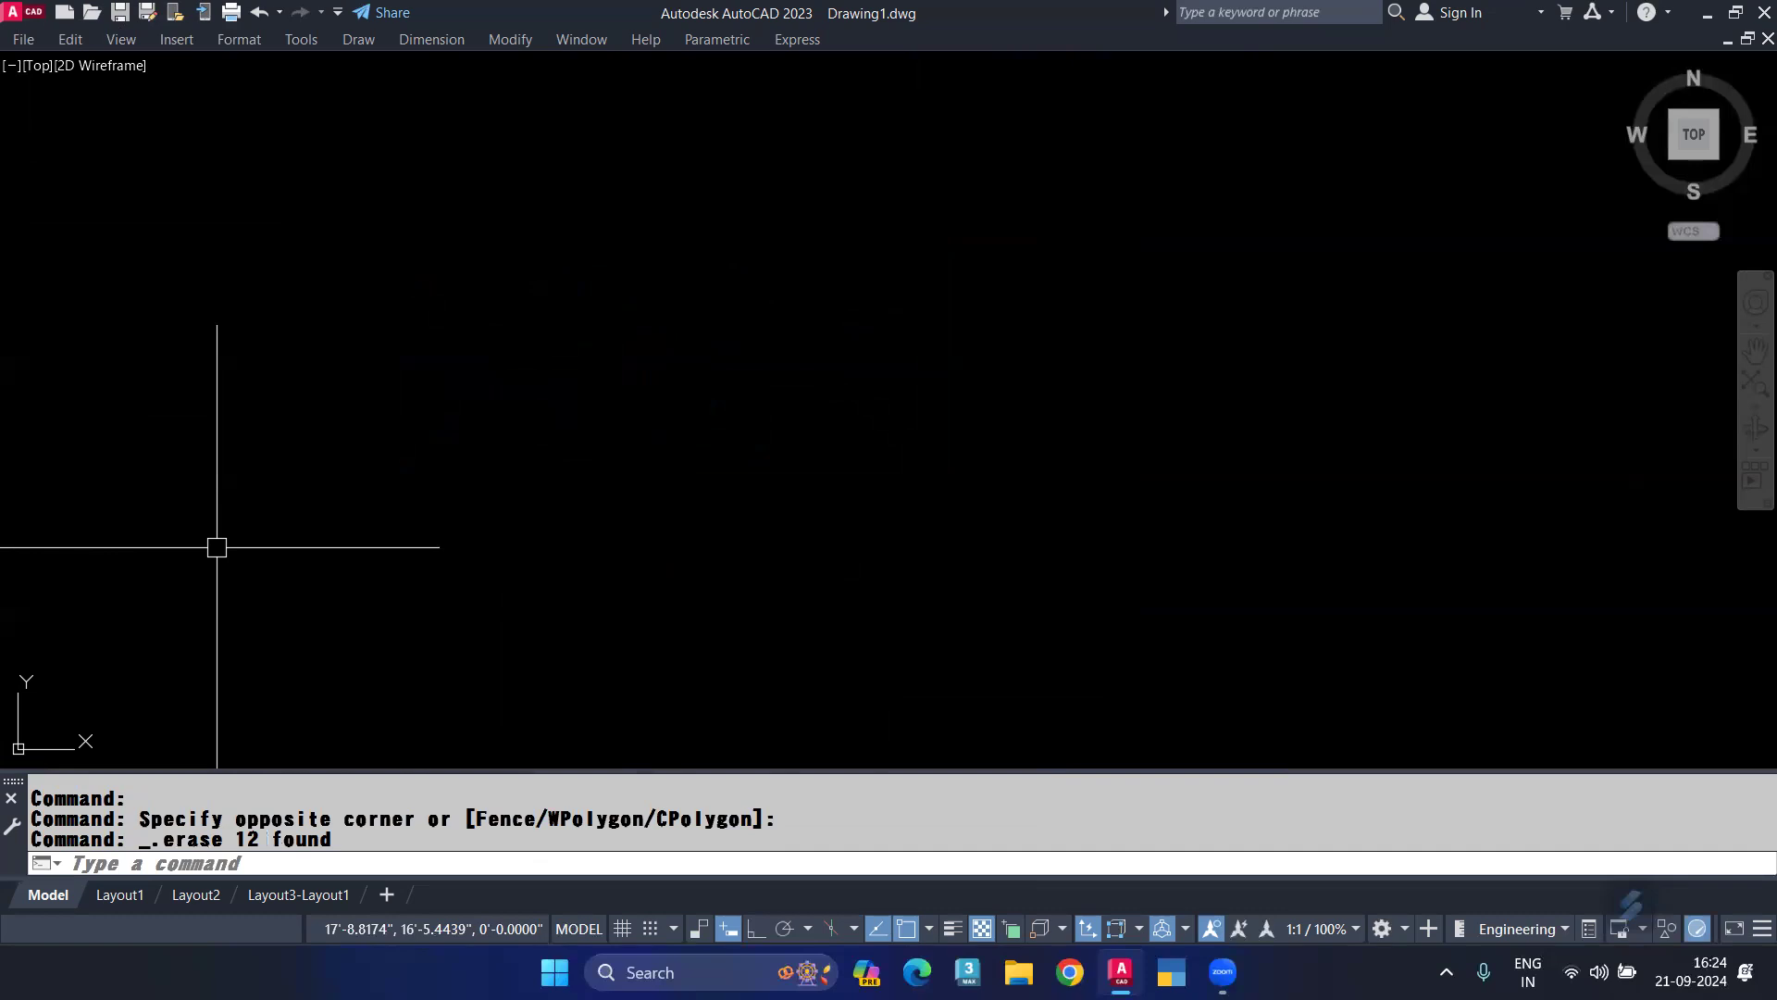
Create a new drawing from the acad.dwt template and insert the recent reling.dwg block near the origin.
{"action": "key", "text": "ctrl+n"}
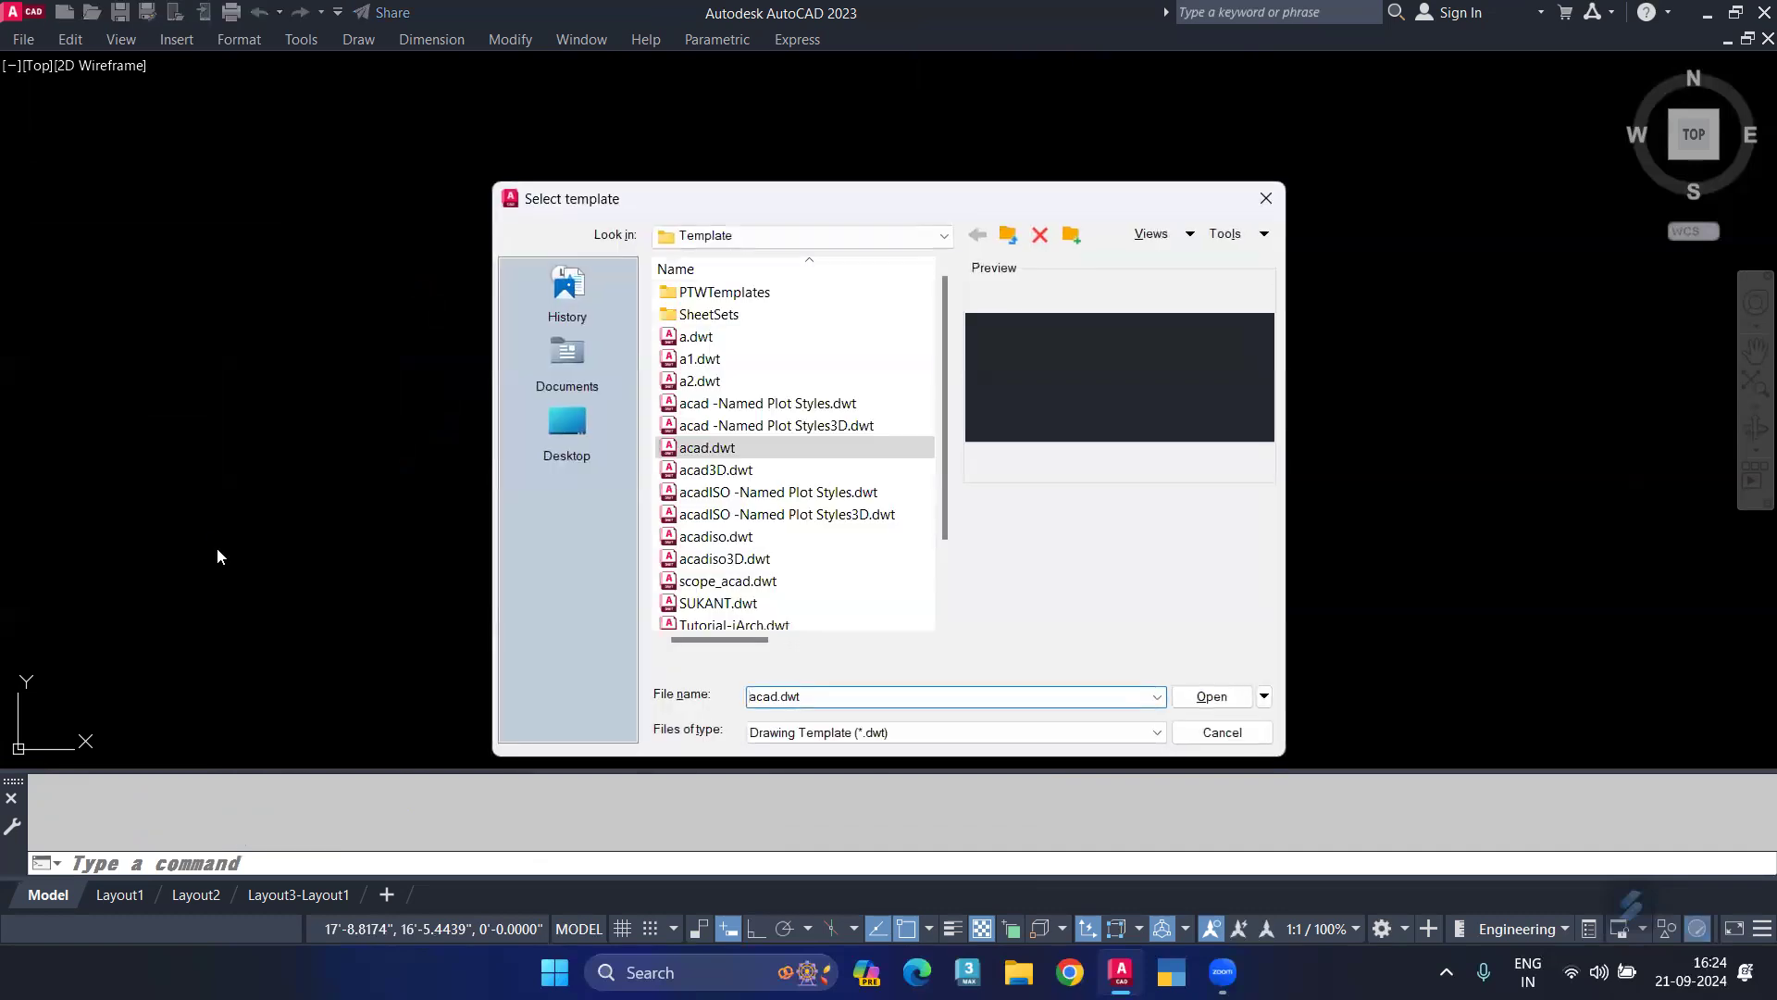
{"action": "key", "text": "Return"}
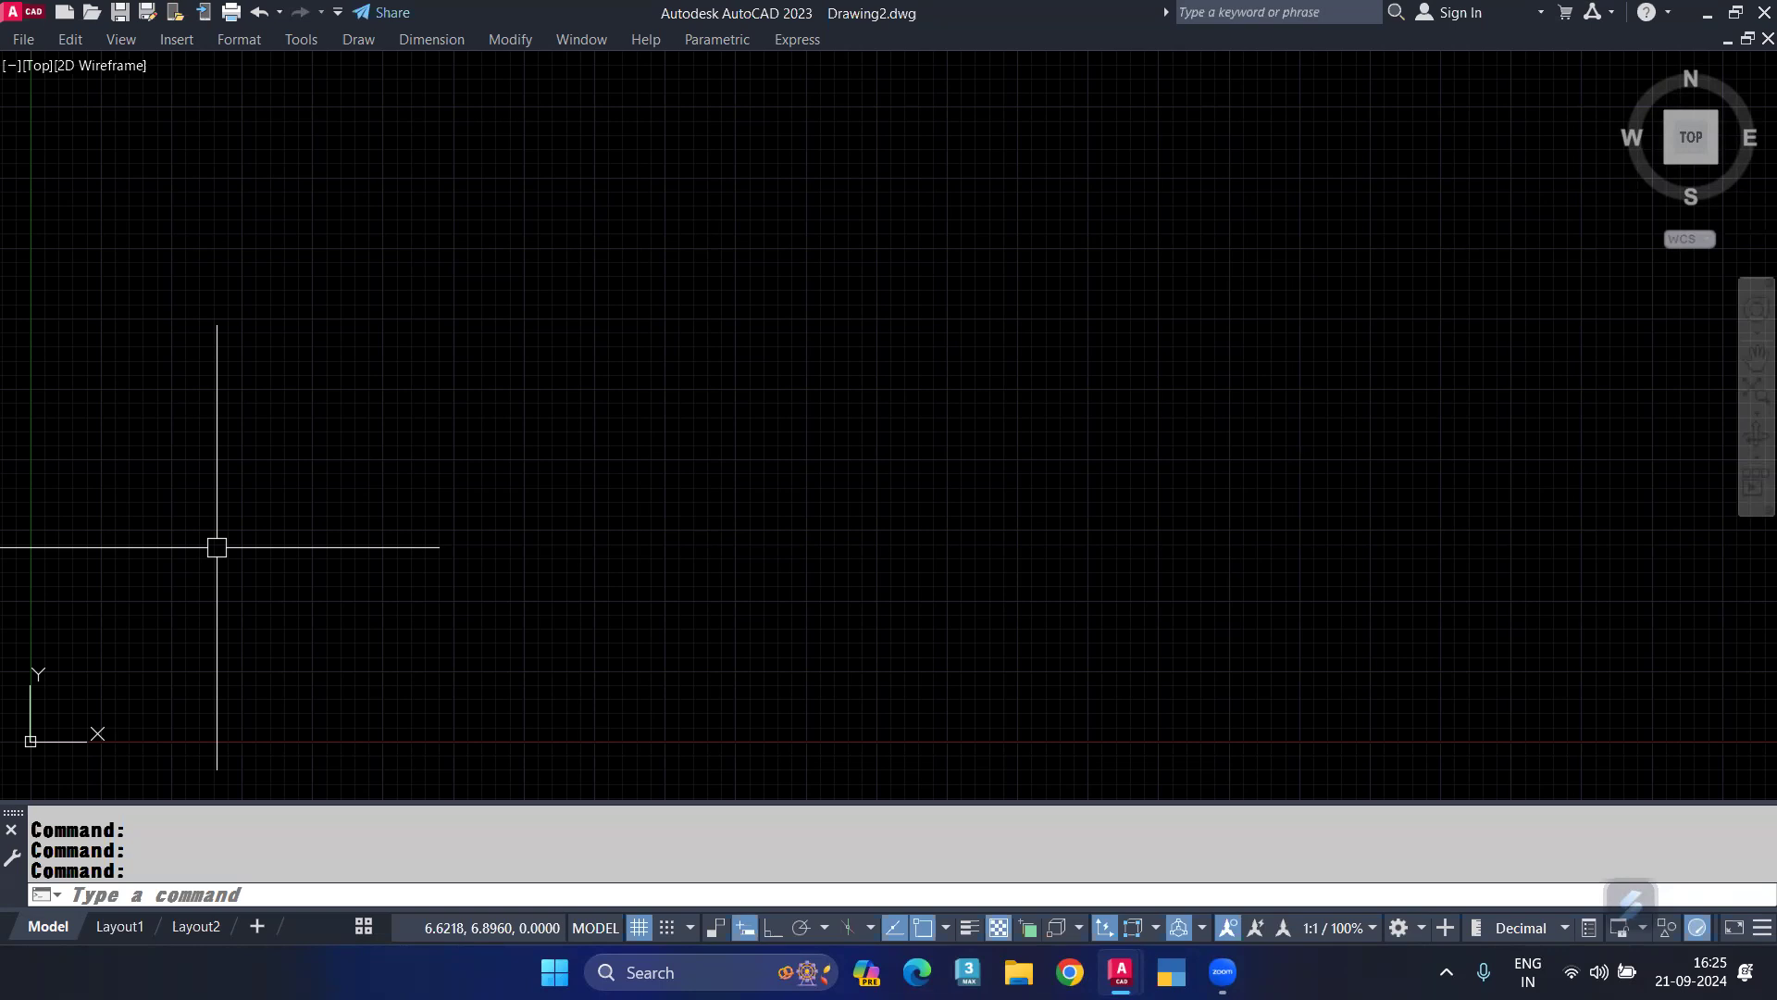
{"action": "type", "text": "-I"}
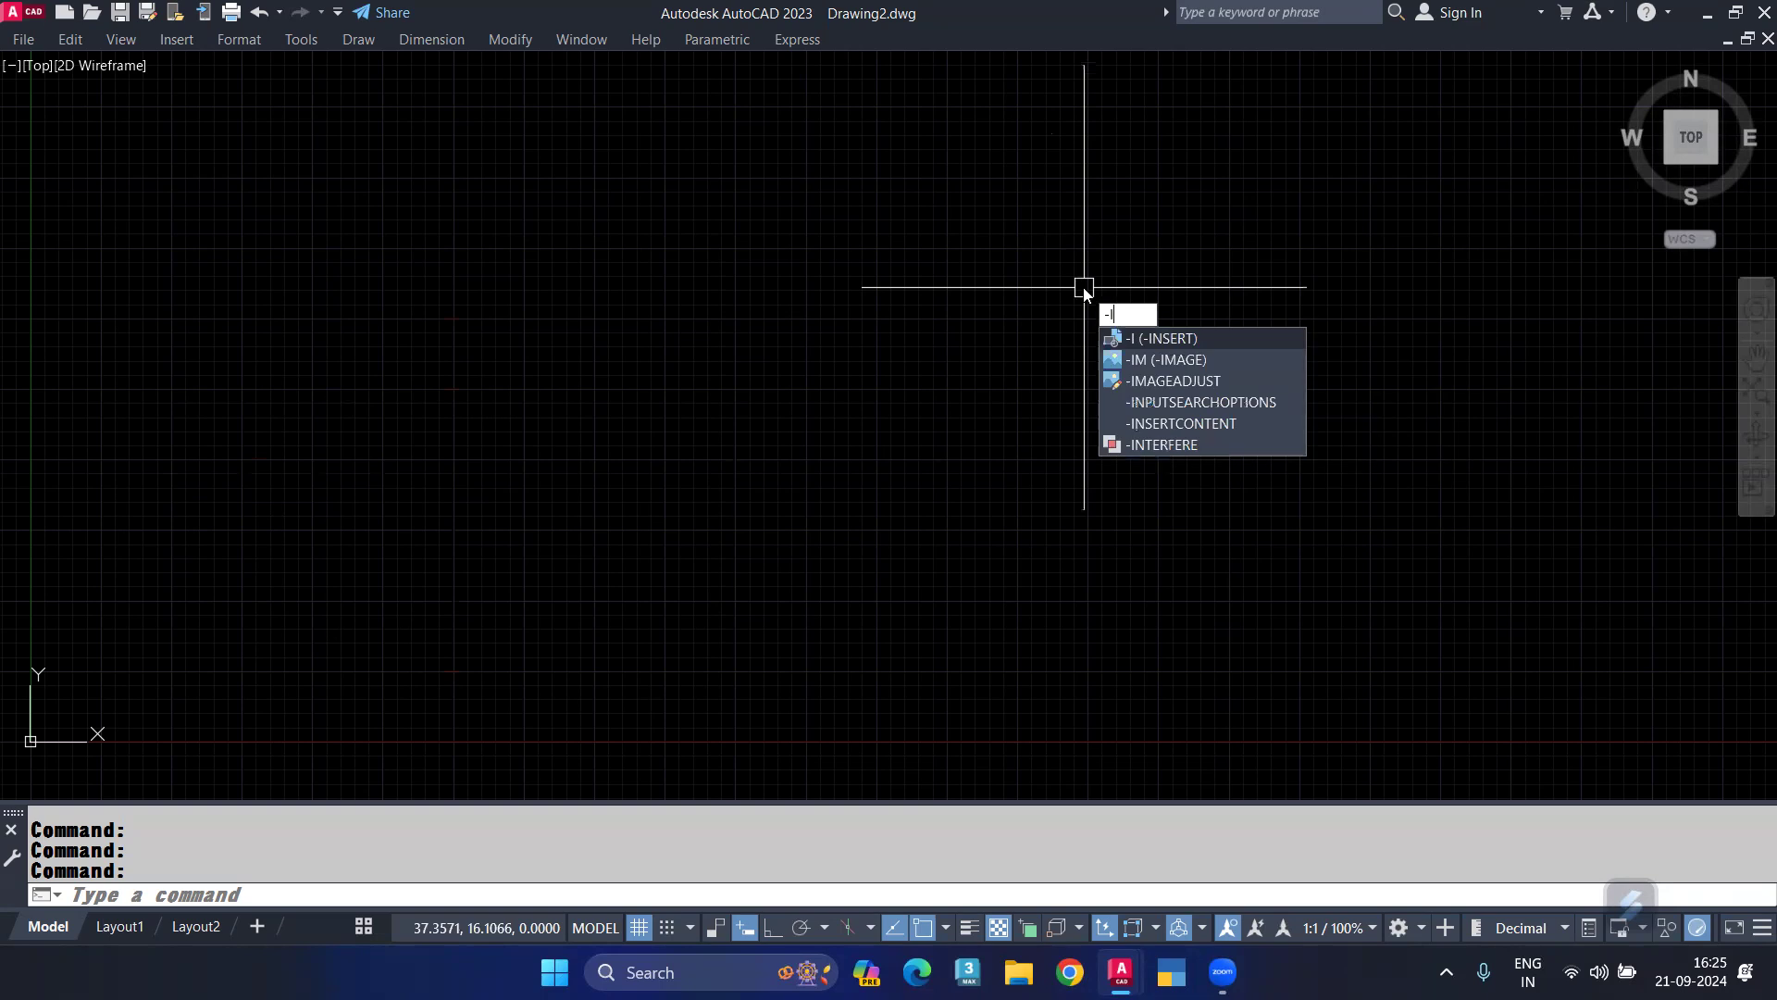
{"action": "key", "text": "Escape"}
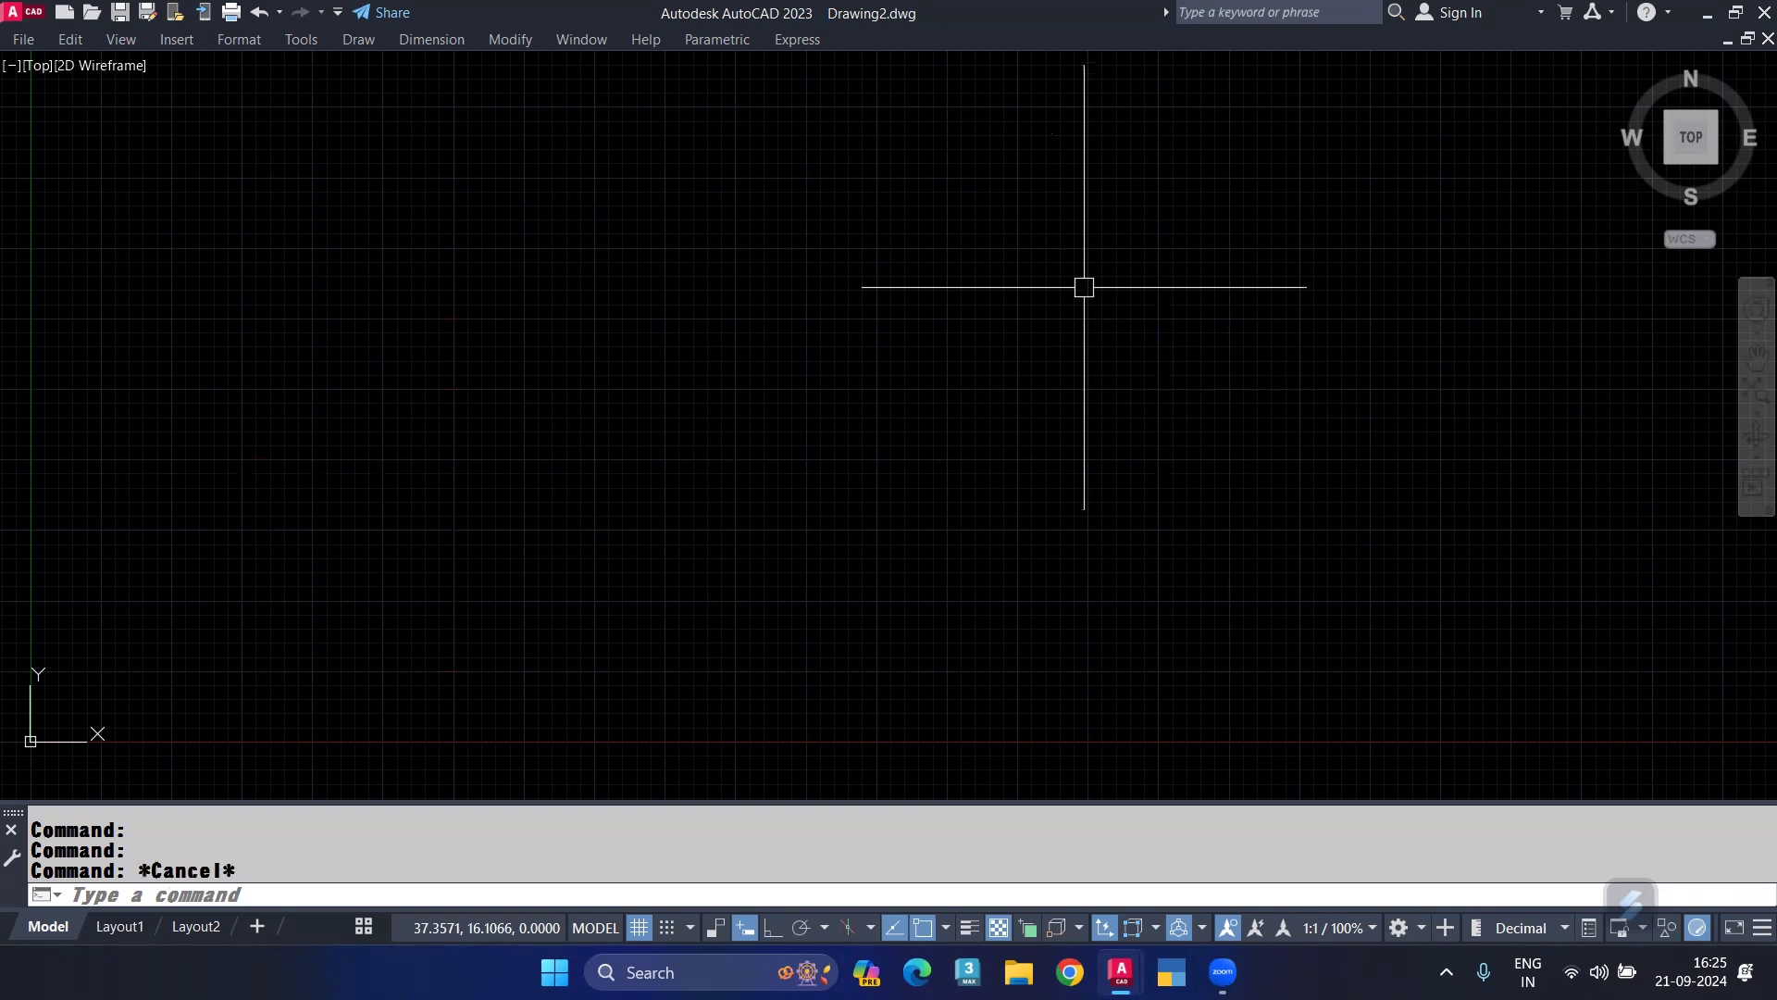
{"action": "type", "text": "I"}
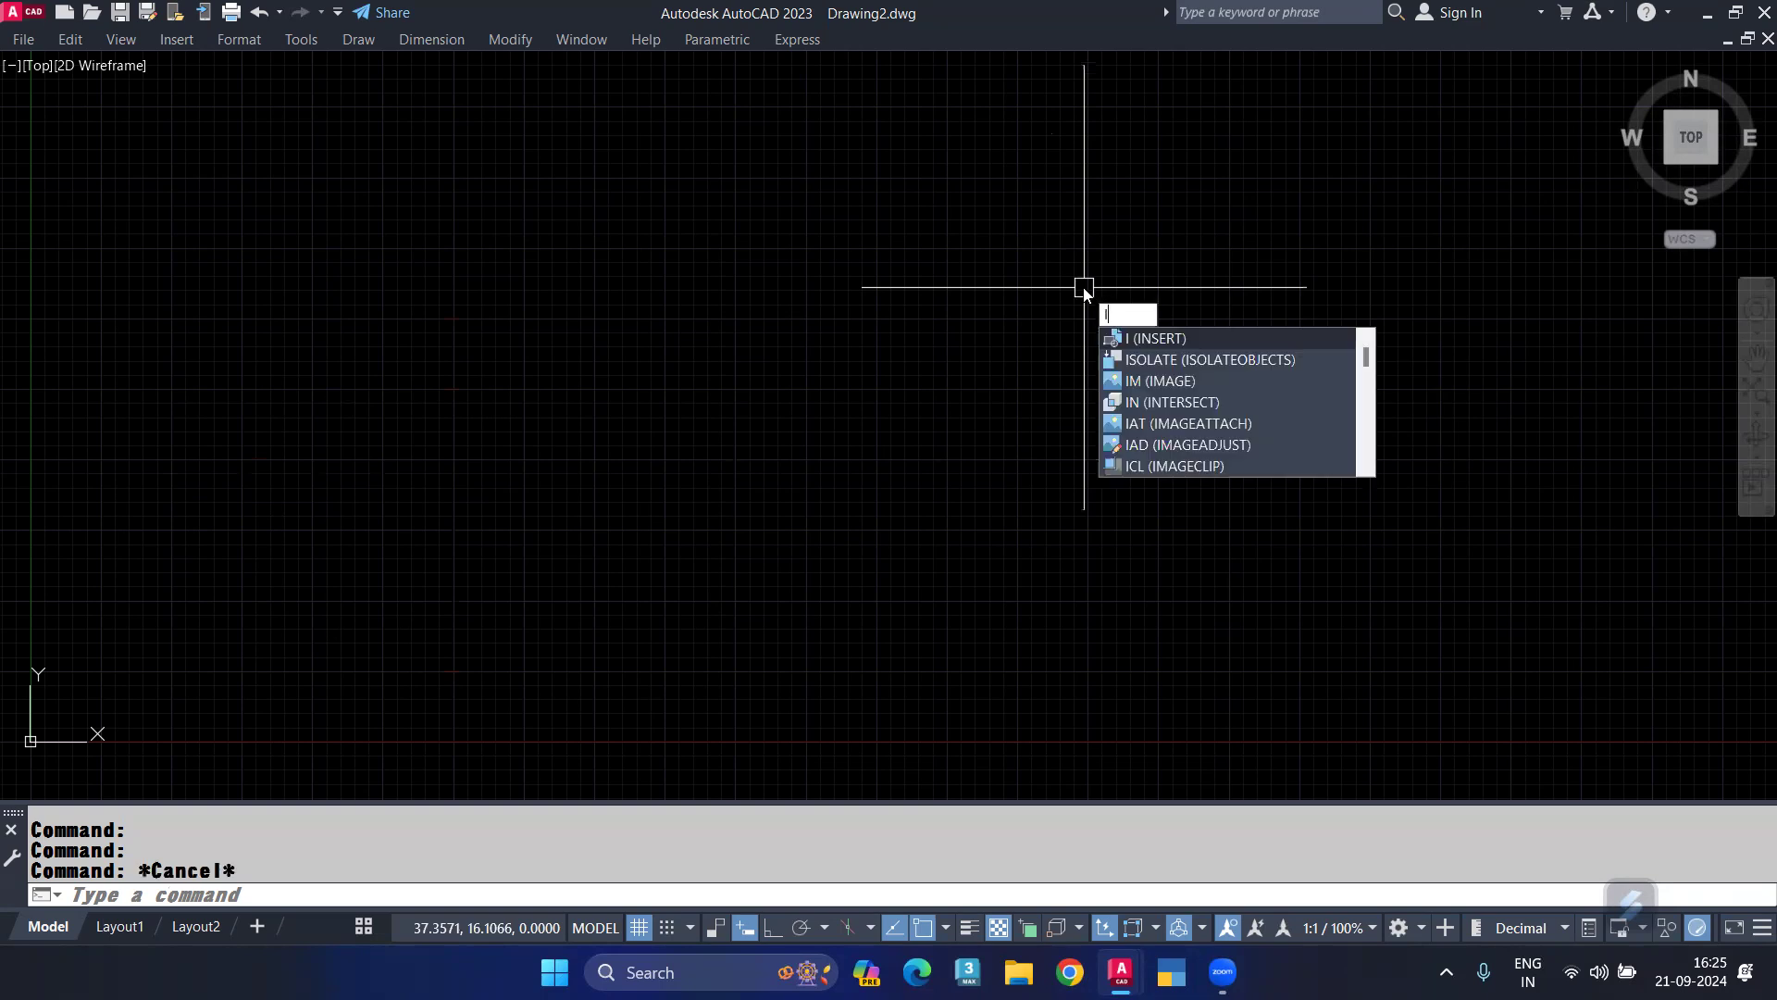
{"action": "left_click", "coordinate": [1148, 340]}
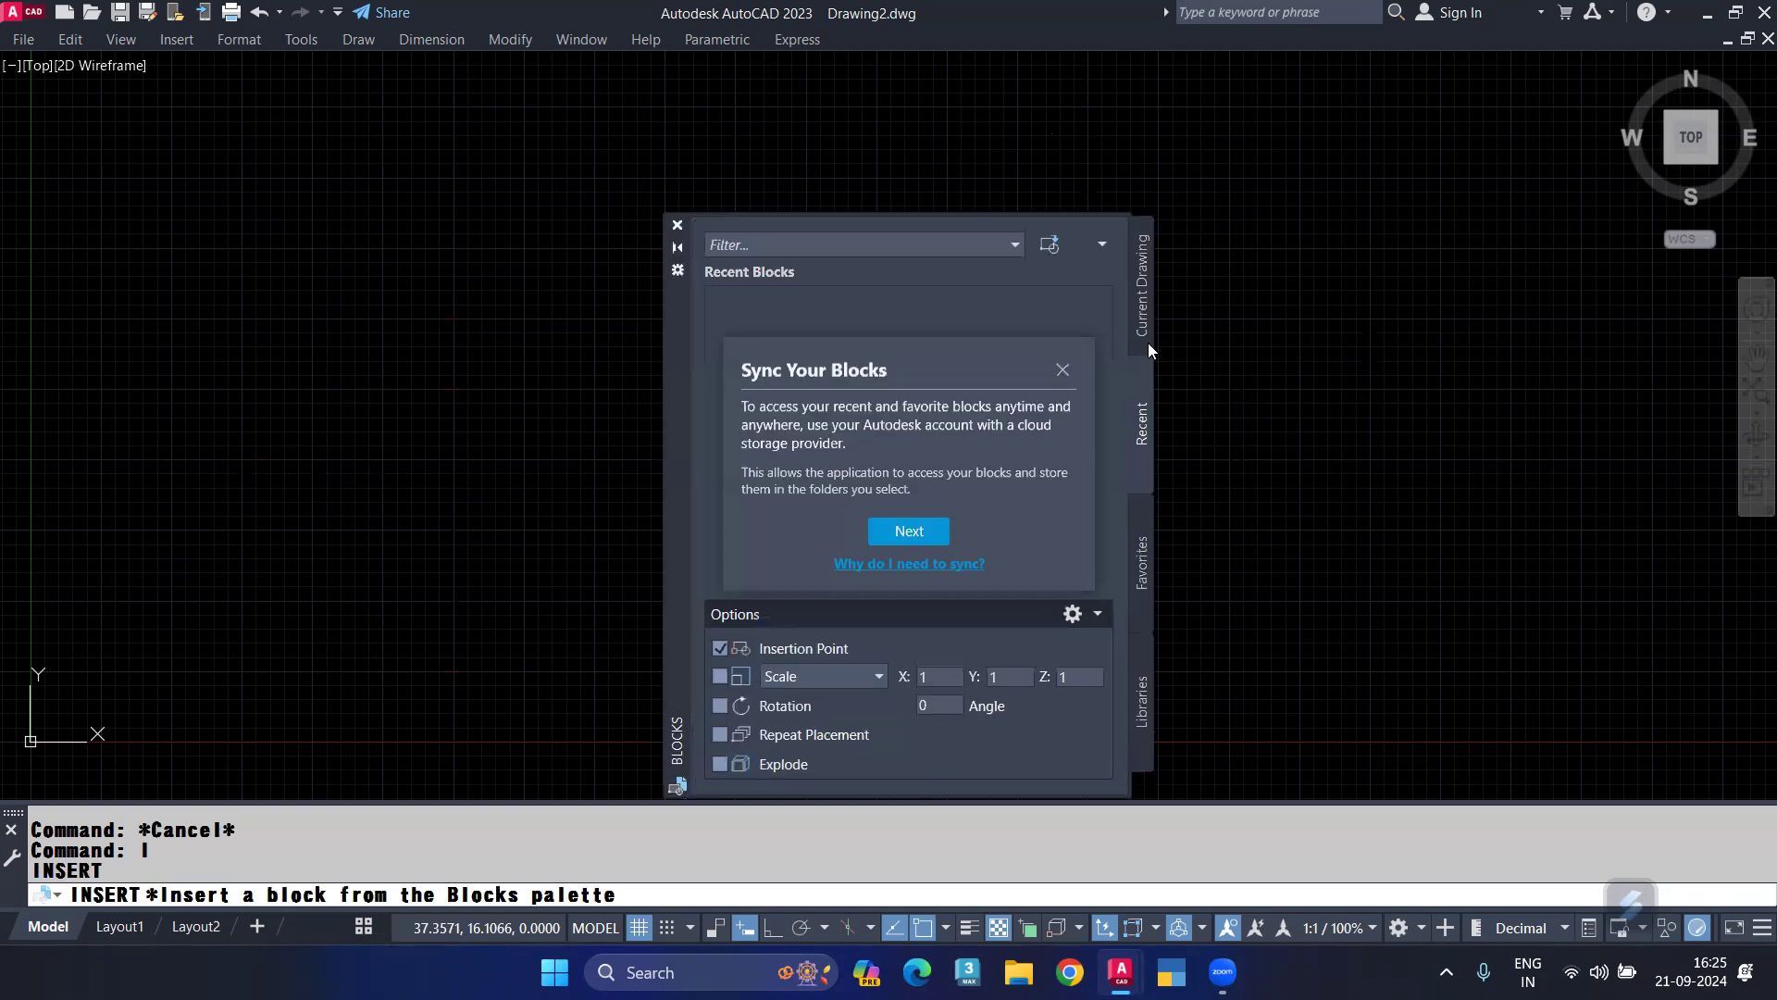
{"action": "left_click", "coordinate": [1061, 372]}
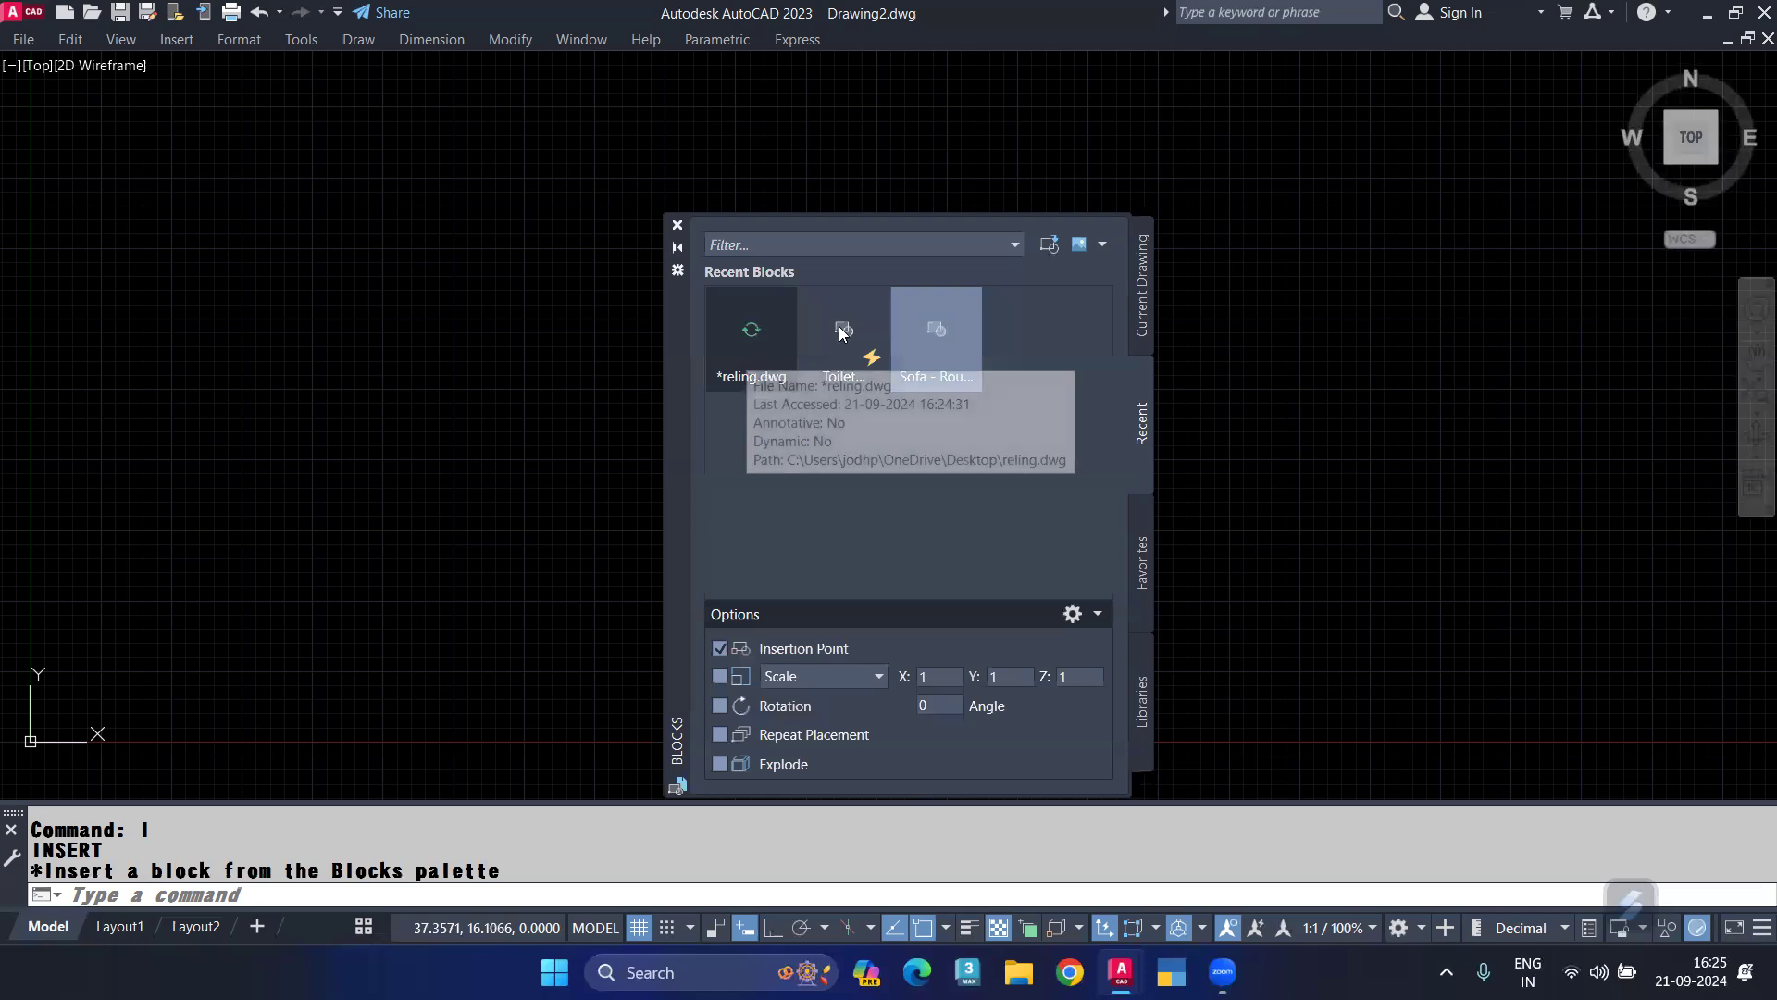
{"action": "left_click_drag", "start_coordinate": [768, 365], "coordinate": [309, 436]}
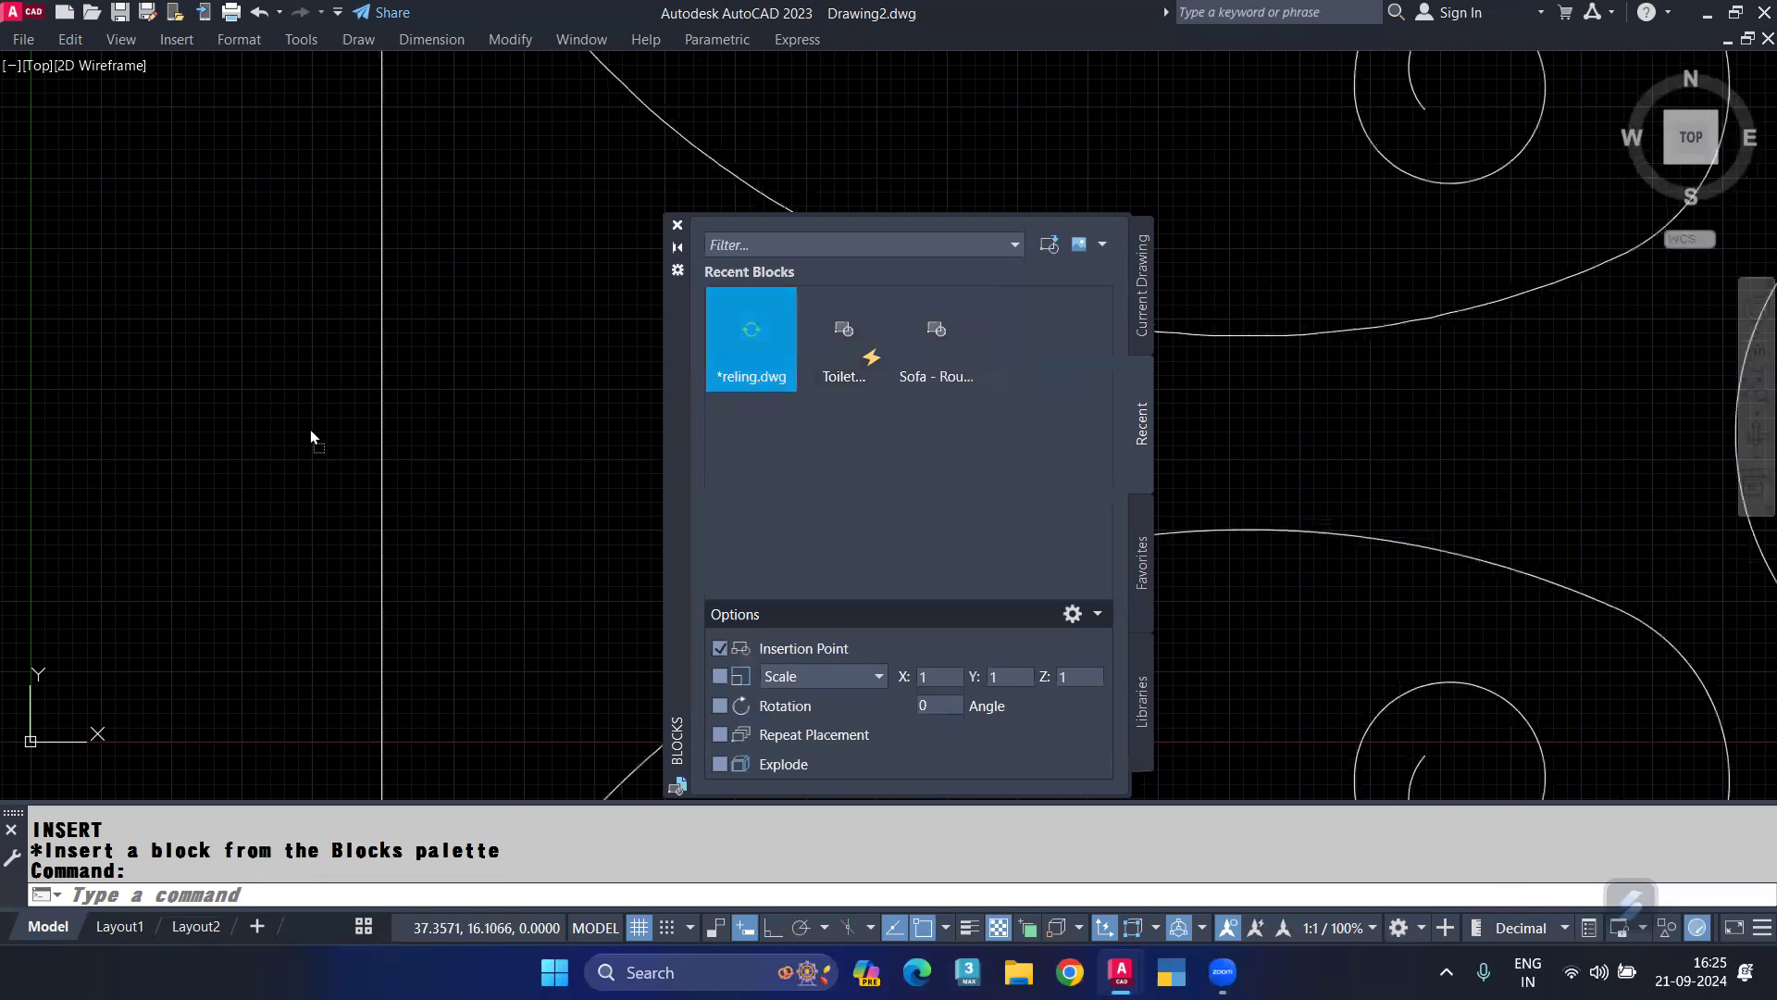
{"action": "scroll", "coordinate": [303, 383], "scroll_direction": "down", "scroll_amount": 5}
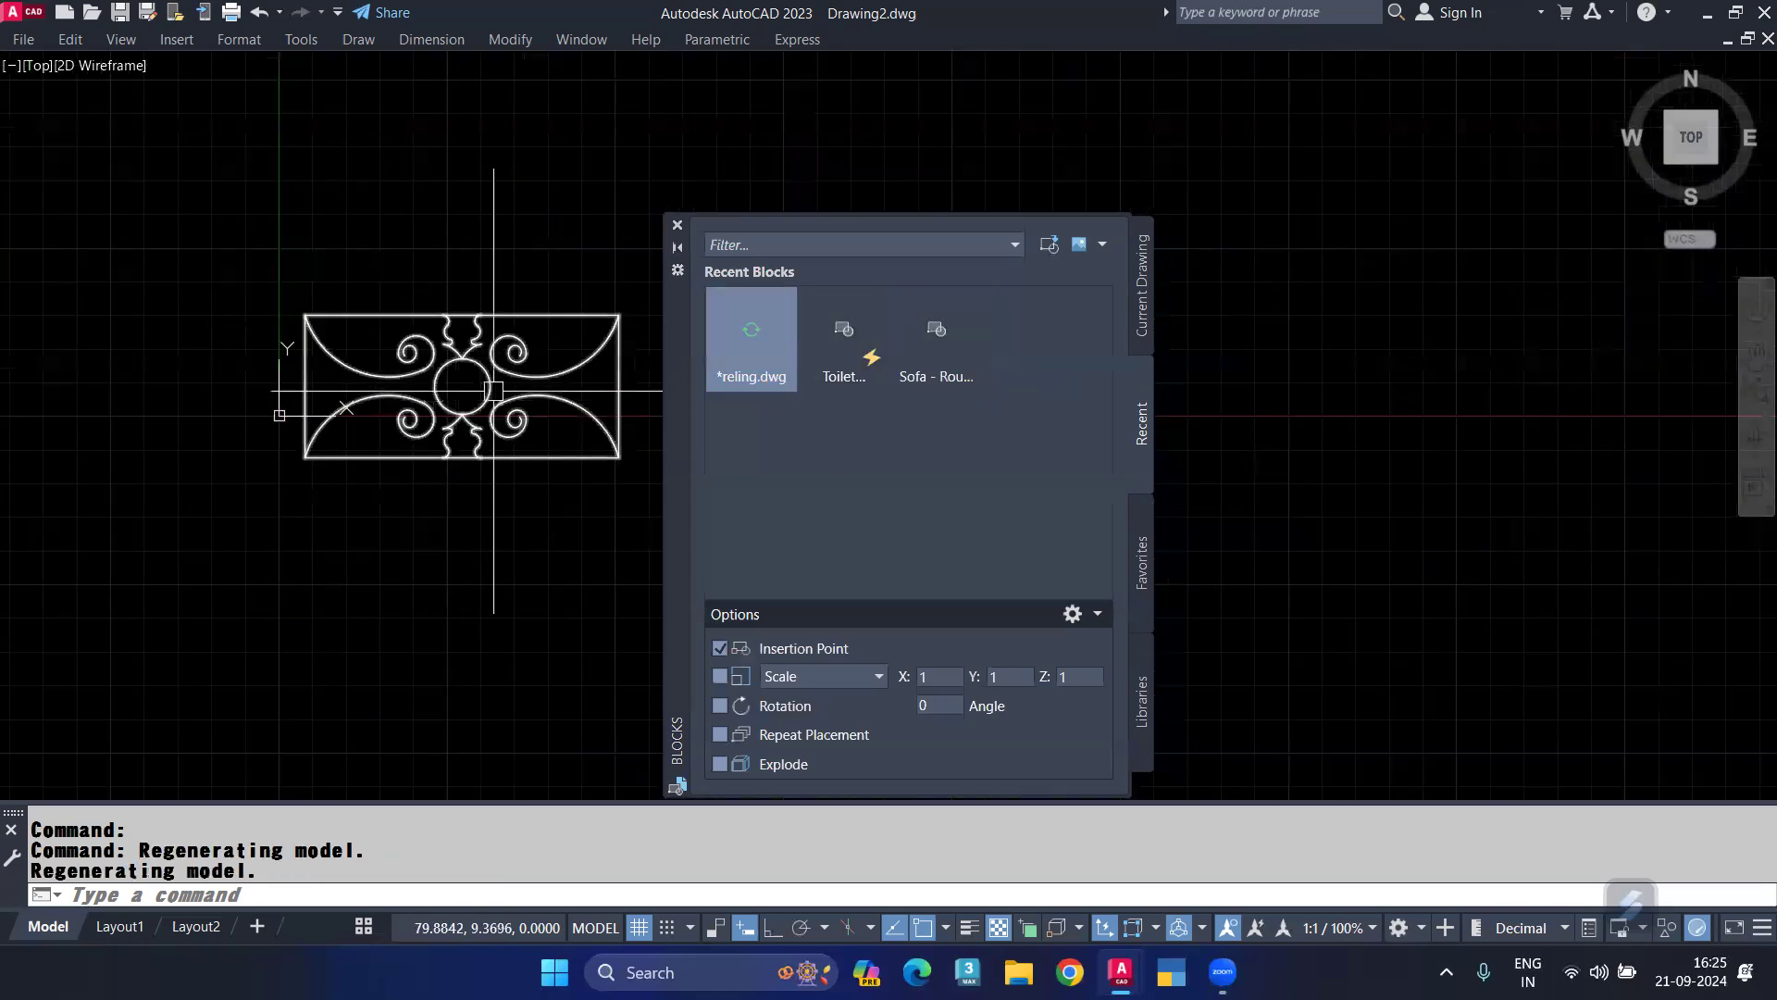
{"action": "middle_click_drag", "start_coordinate": [500, 390], "coordinate": [412, 380]}
{"action": "scroll", "coordinate": [412, 380], "scroll_direction": "up", "scroll_amount": 2}
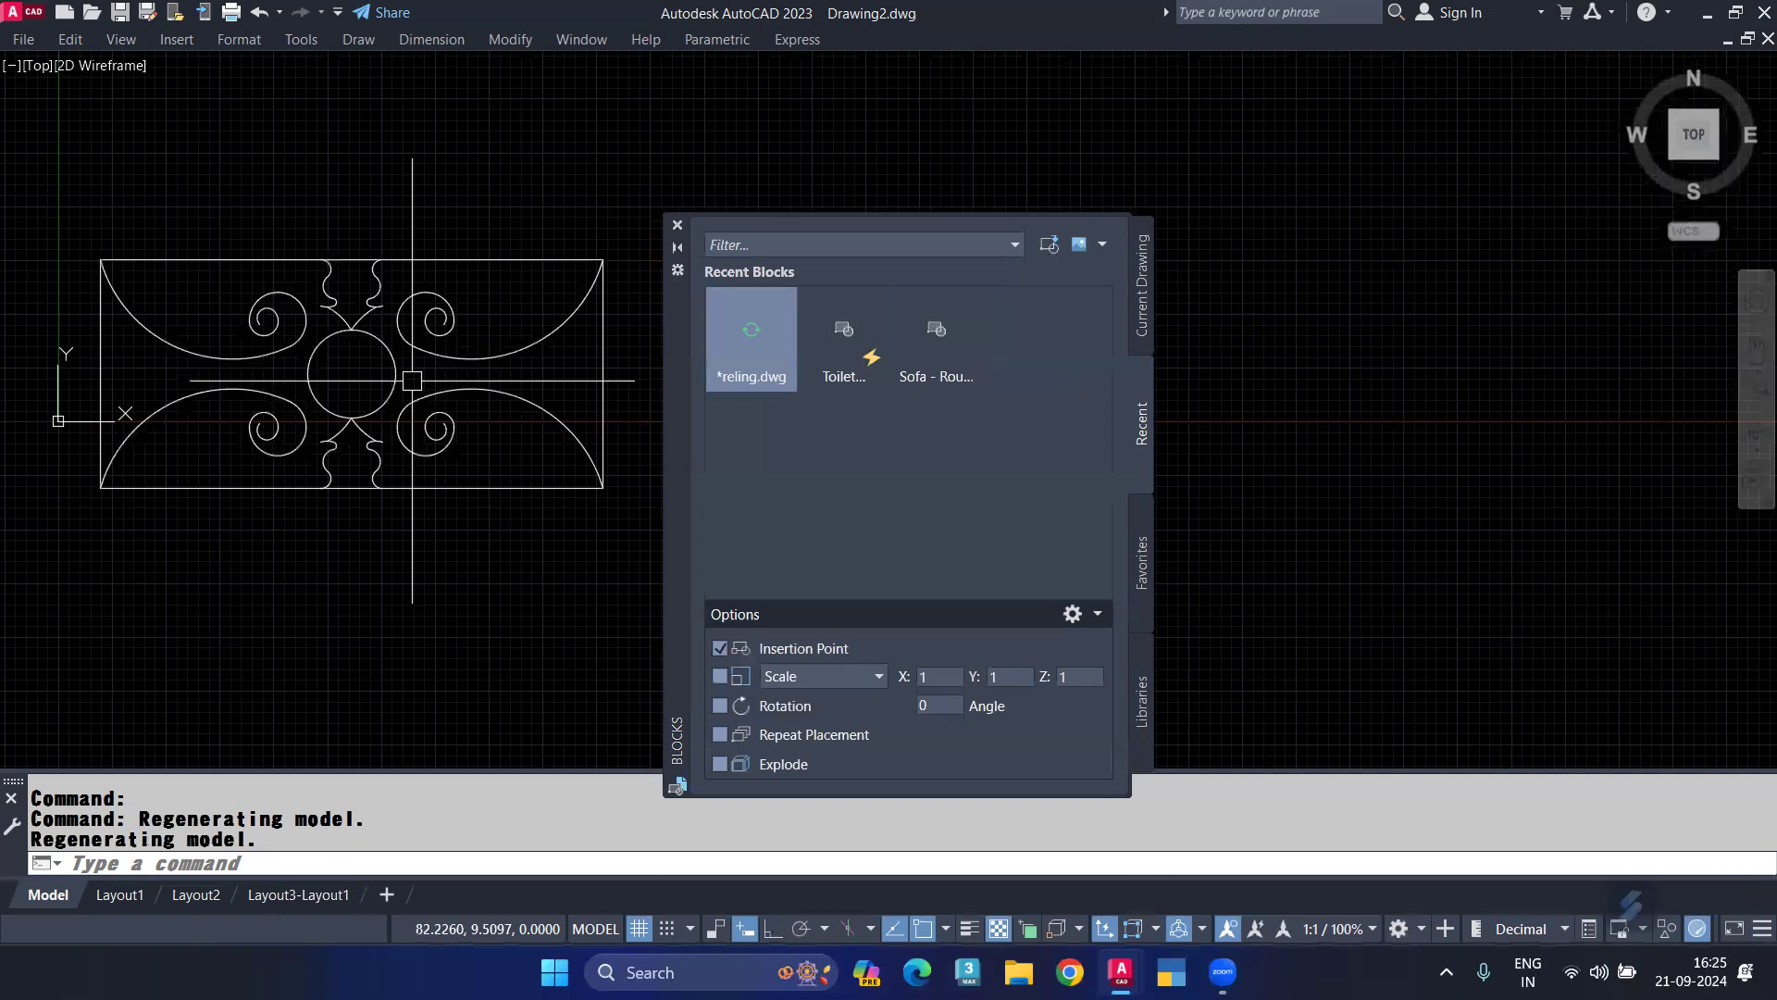
Open the inserted reling block's definition in the Block Editor.
{"action": "left_click", "coordinate": [404, 487]}
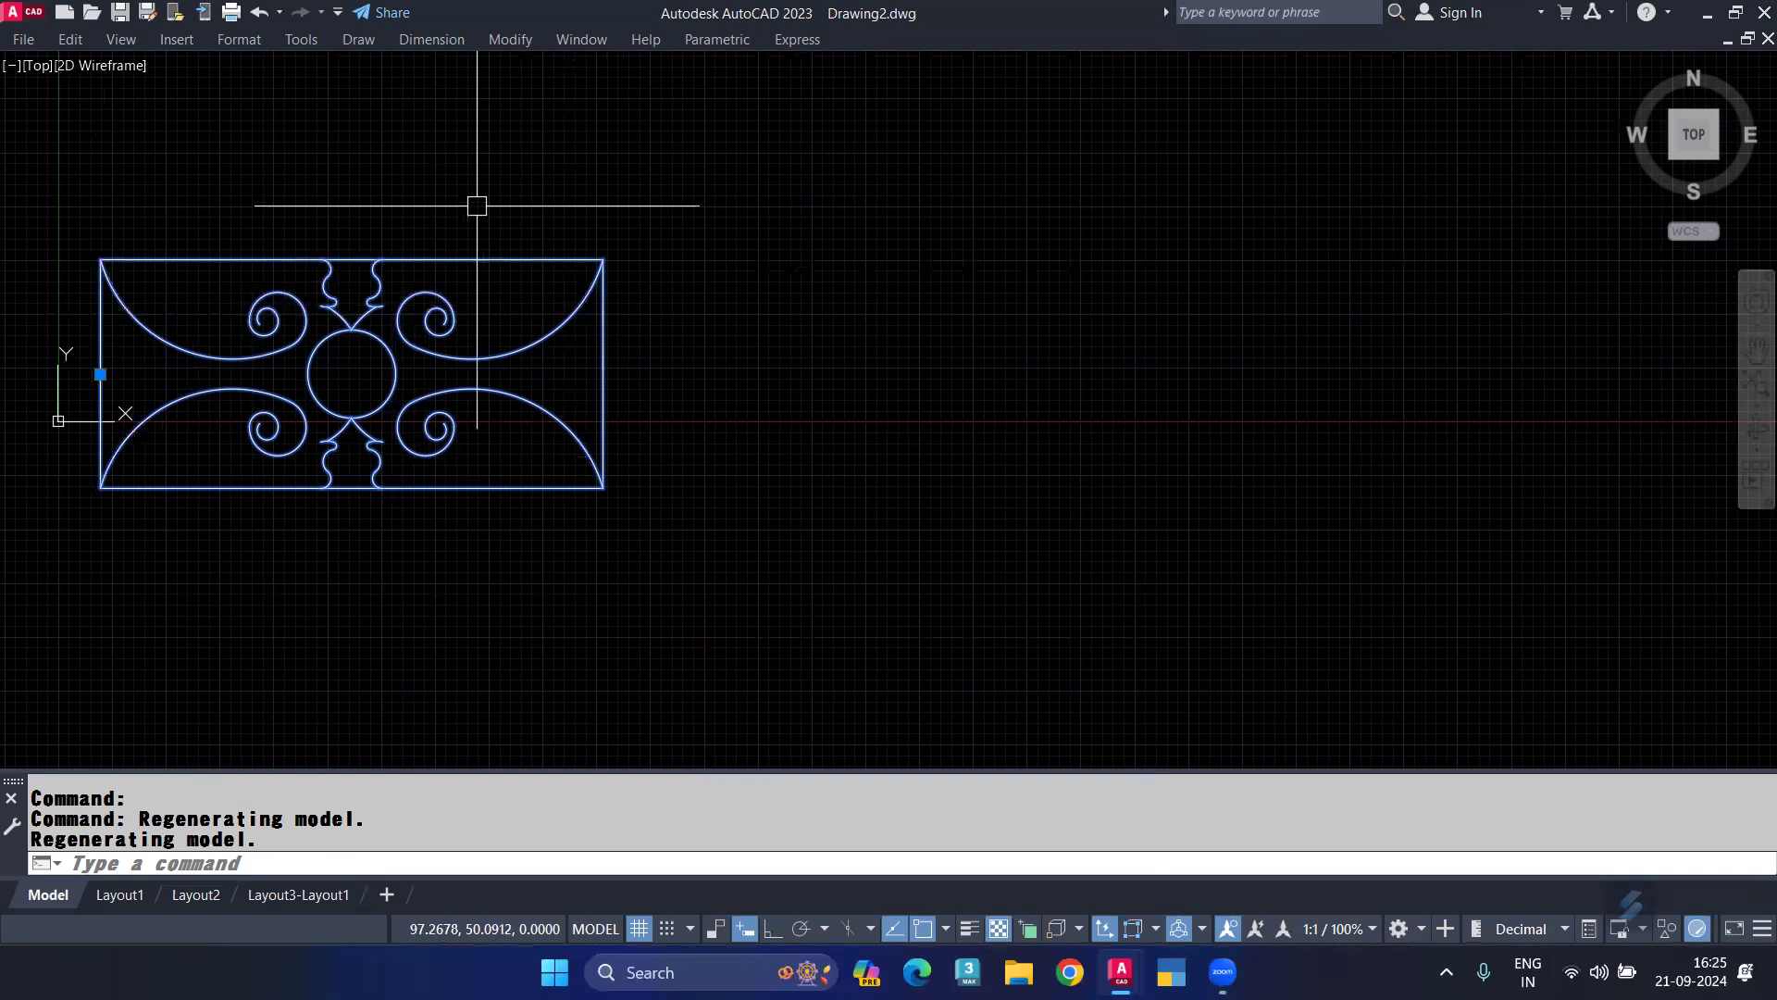
{"action": "double_click", "coordinate": [531, 259]}
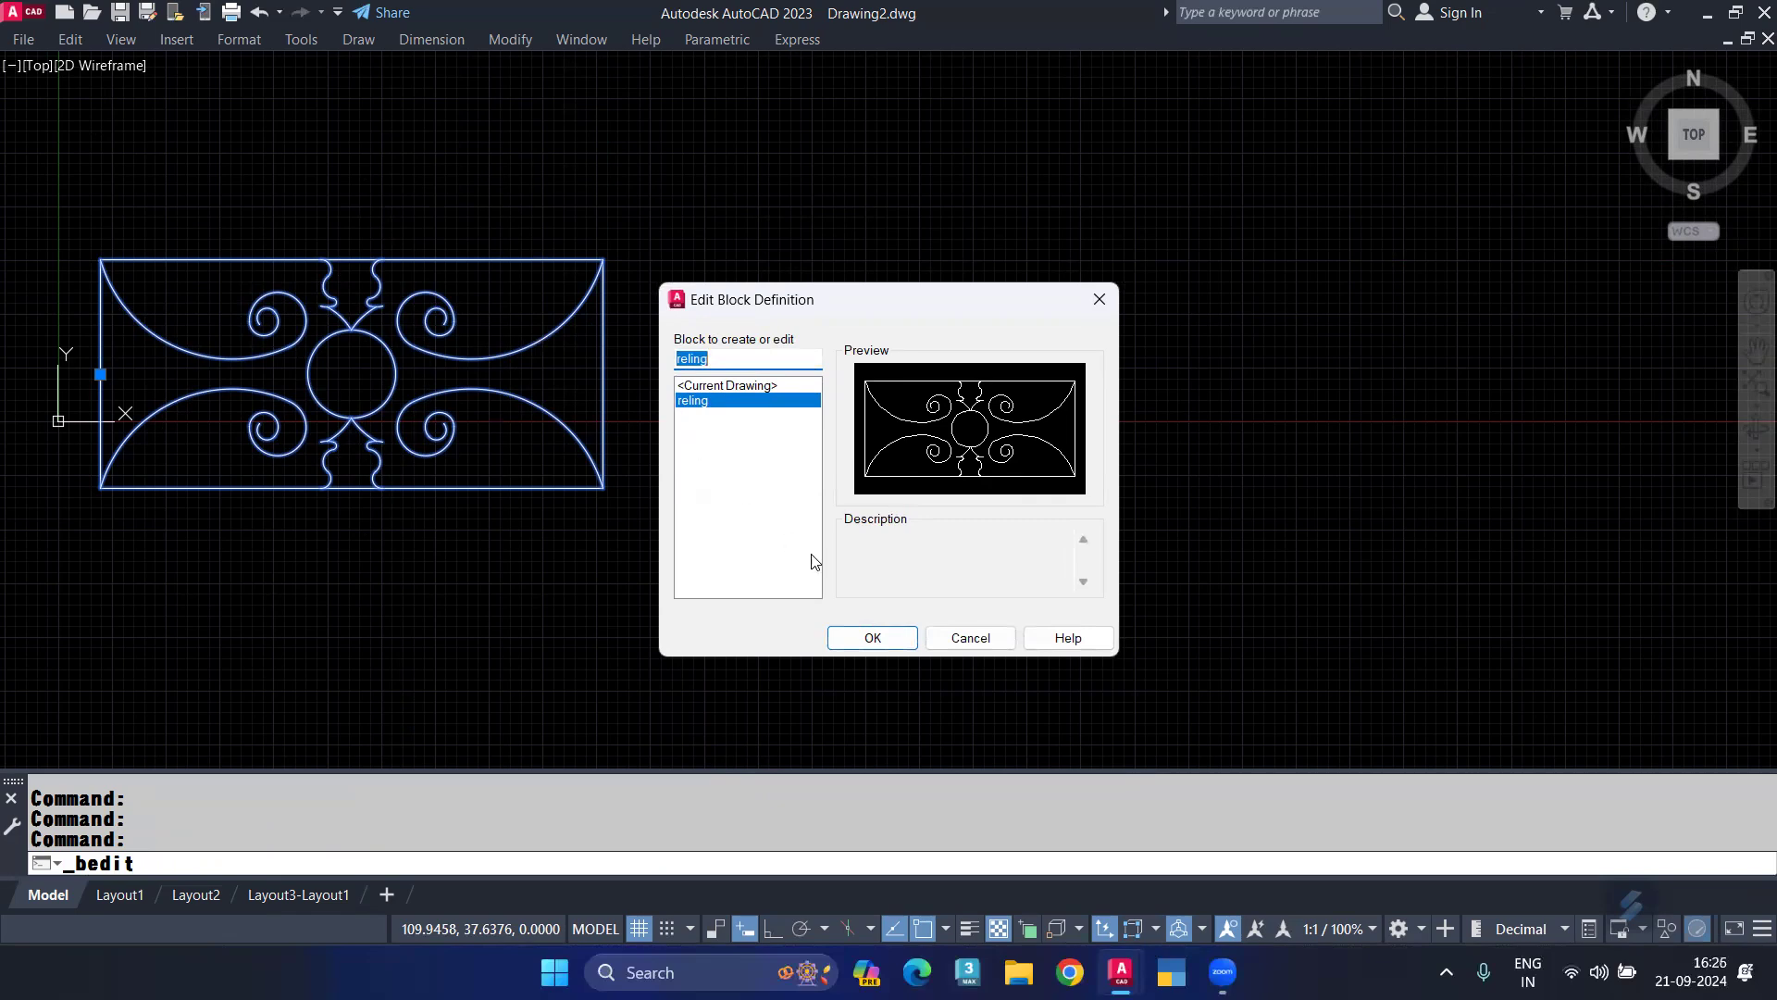
{"action": "left_click", "coordinate": [873, 638]}
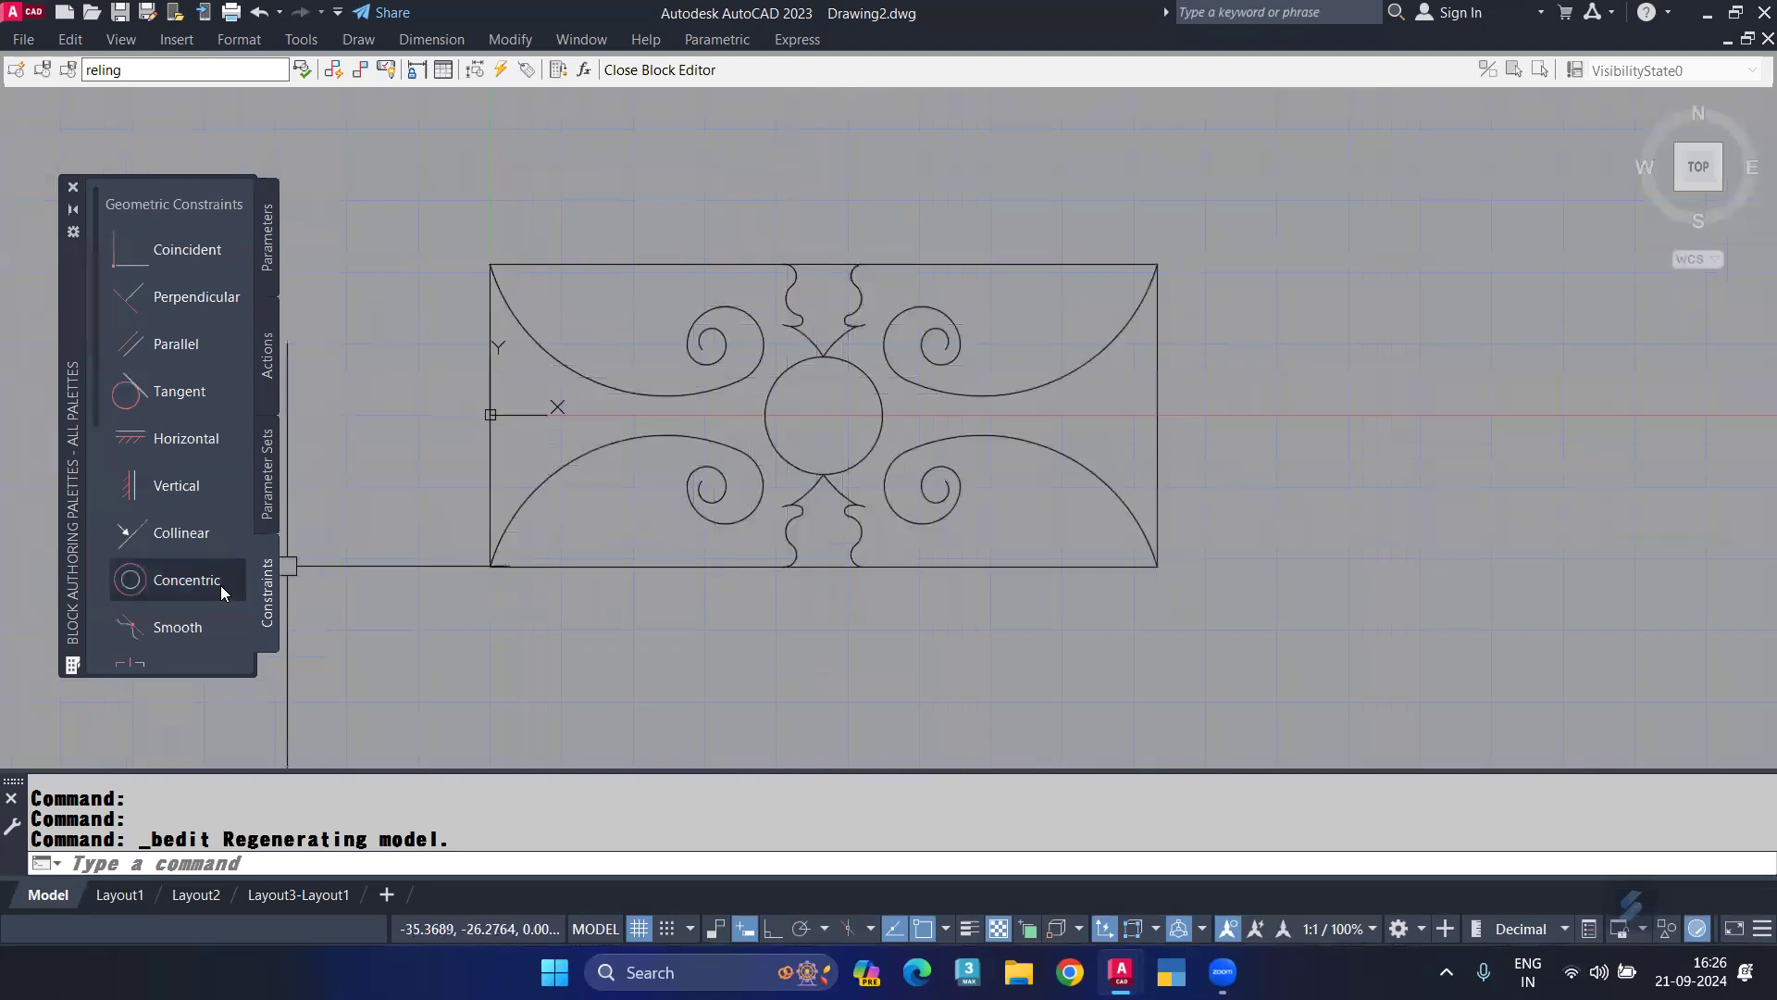
Close the block authoring palettes and erase the central circle from the reling block.
{"action": "left_click", "coordinate": [269, 478]}
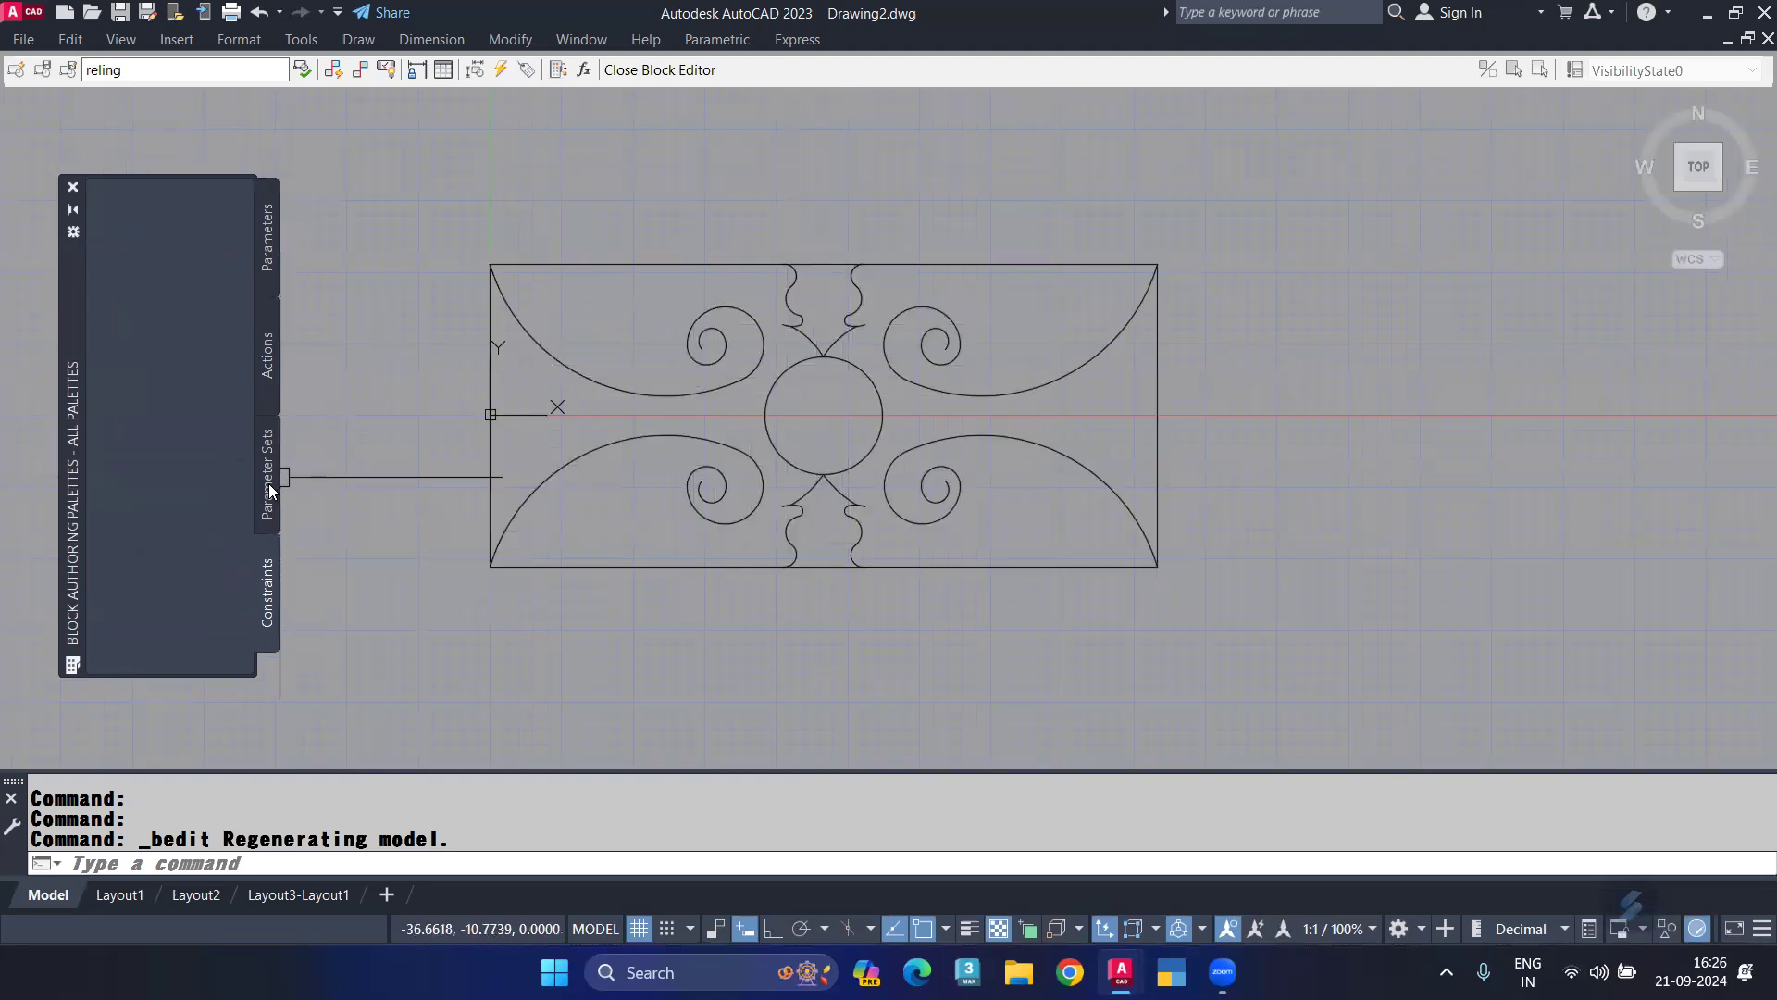
{"action": "left_click", "coordinate": [73, 187]}
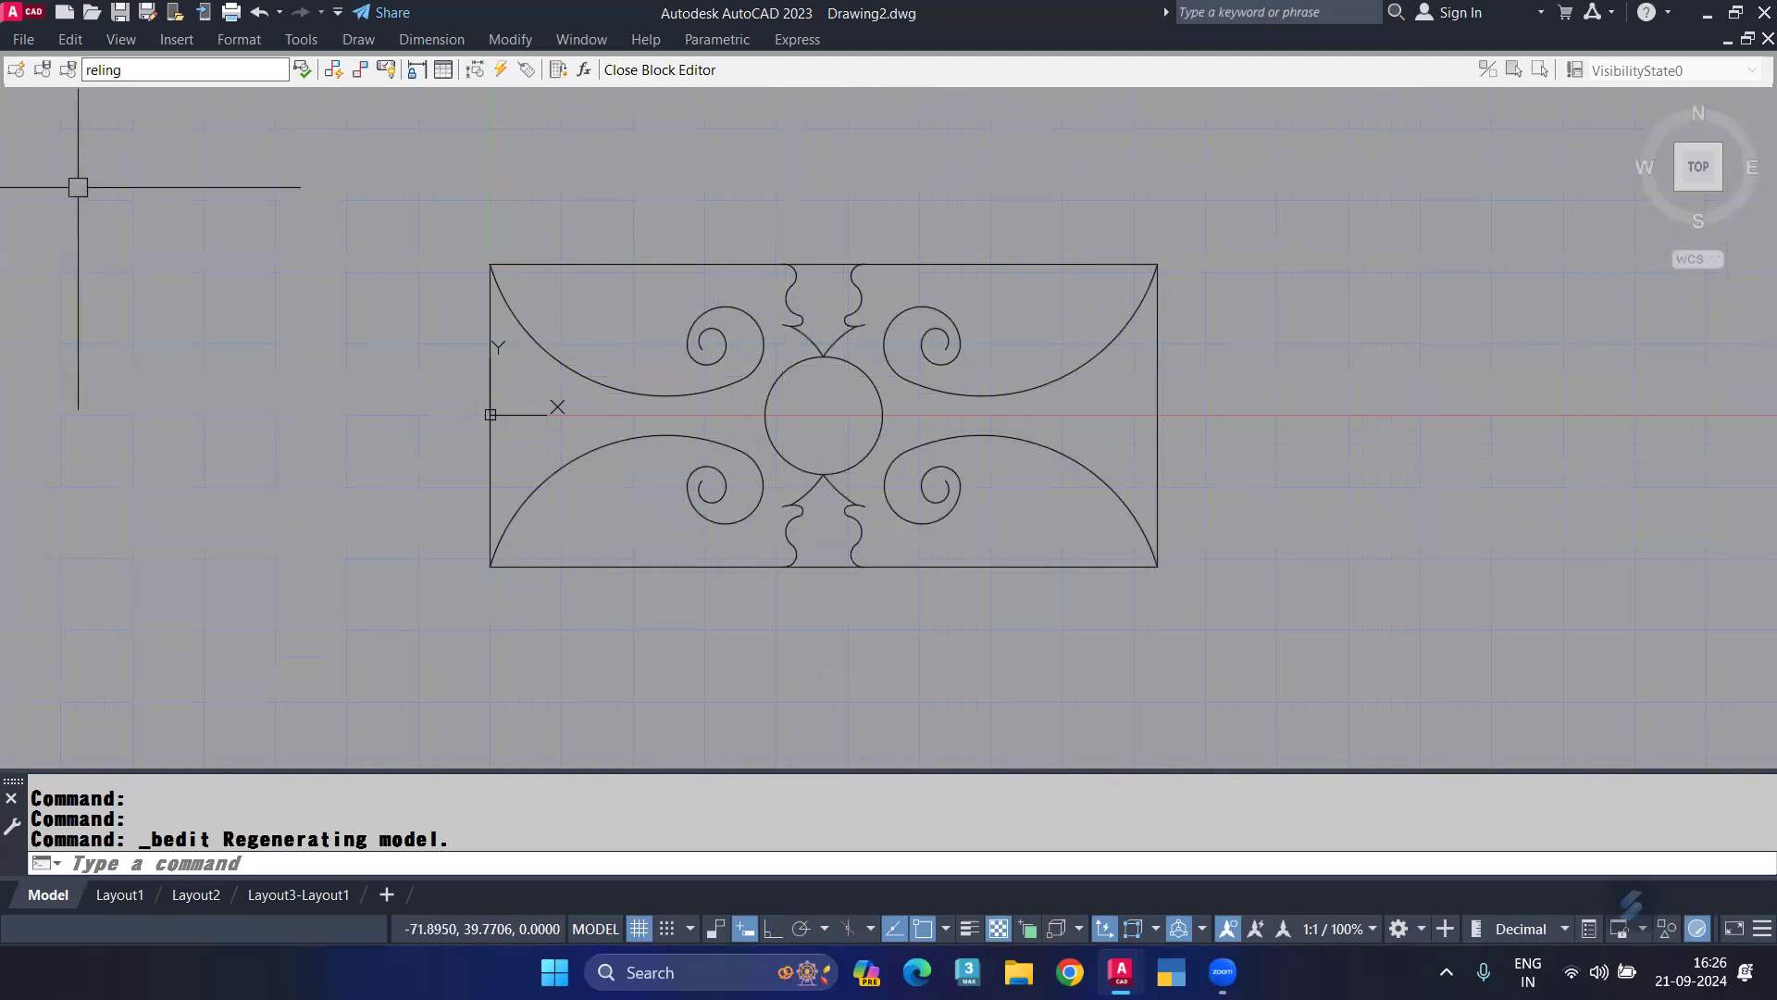
{"action": "scroll", "coordinate": [843, 328], "scroll_direction": "up", "scroll_amount": 4}
{"action": "left_click", "coordinate": [844, 396]}
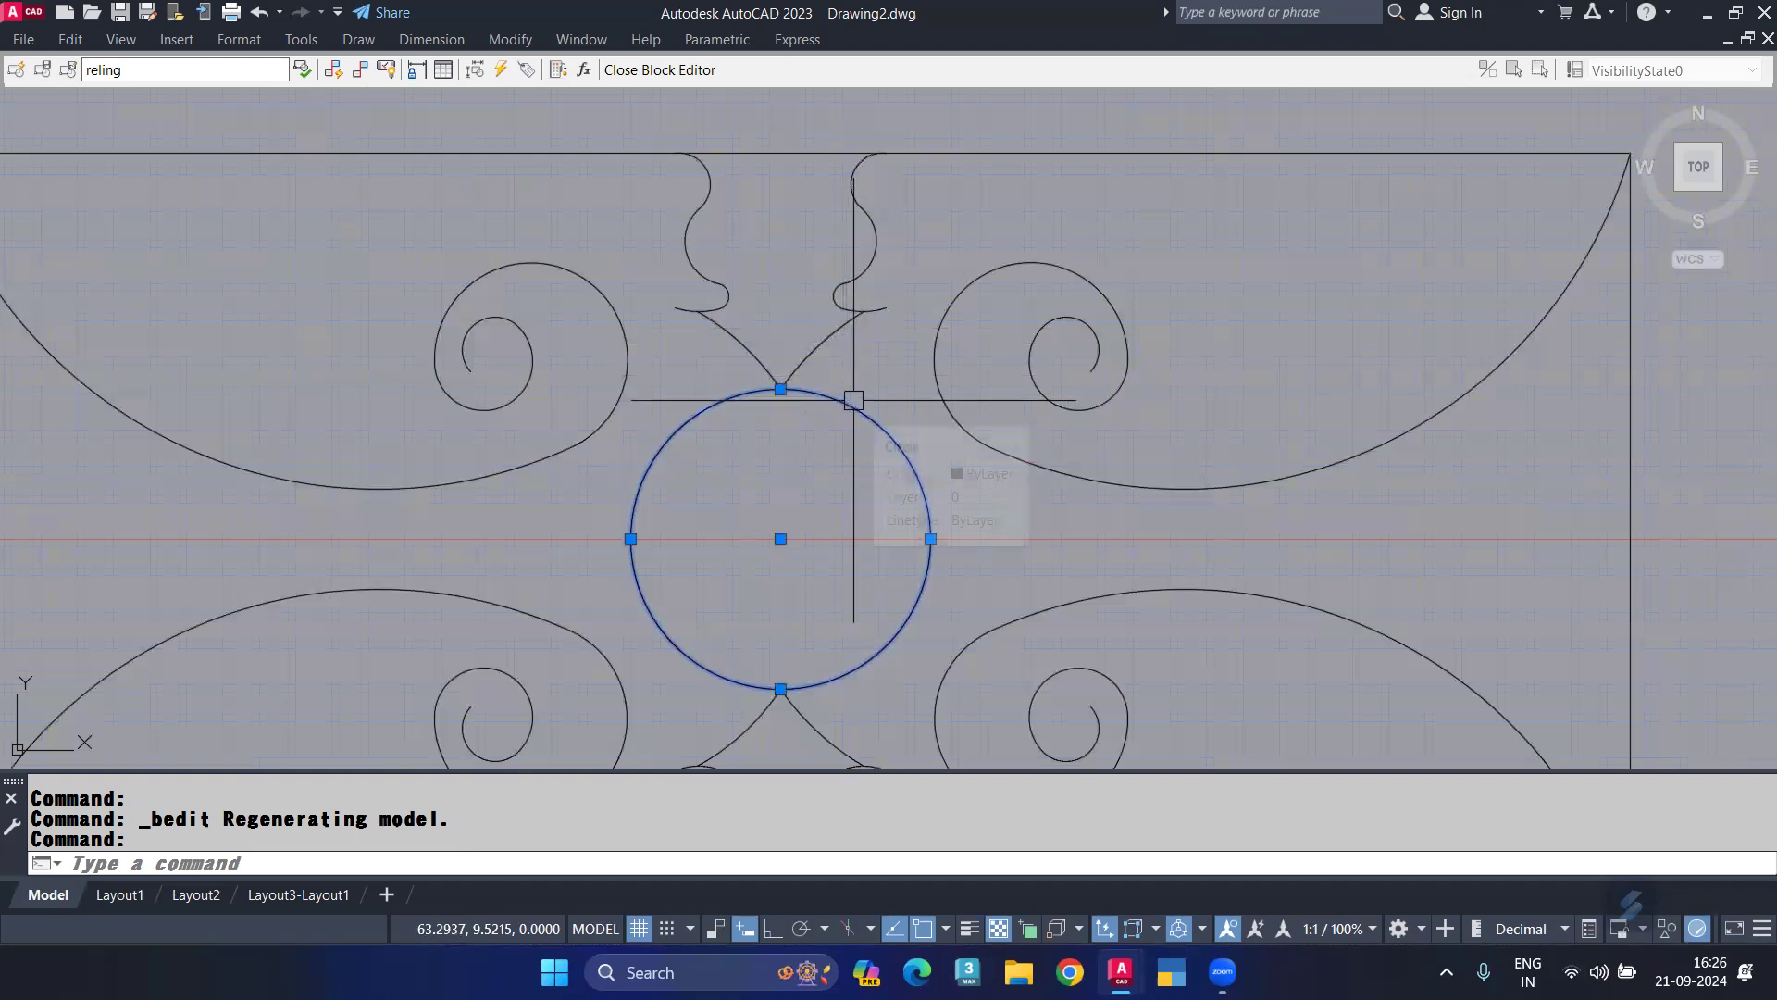
{"action": "key", "text": "Delete"}
Trim the overhanging curve ends beside the pointed tips of the upper and lower central ornaments.
{"action": "scroll", "coordinate": [874, 301], "scroll_direction": "up", "scroll_amount": 3}
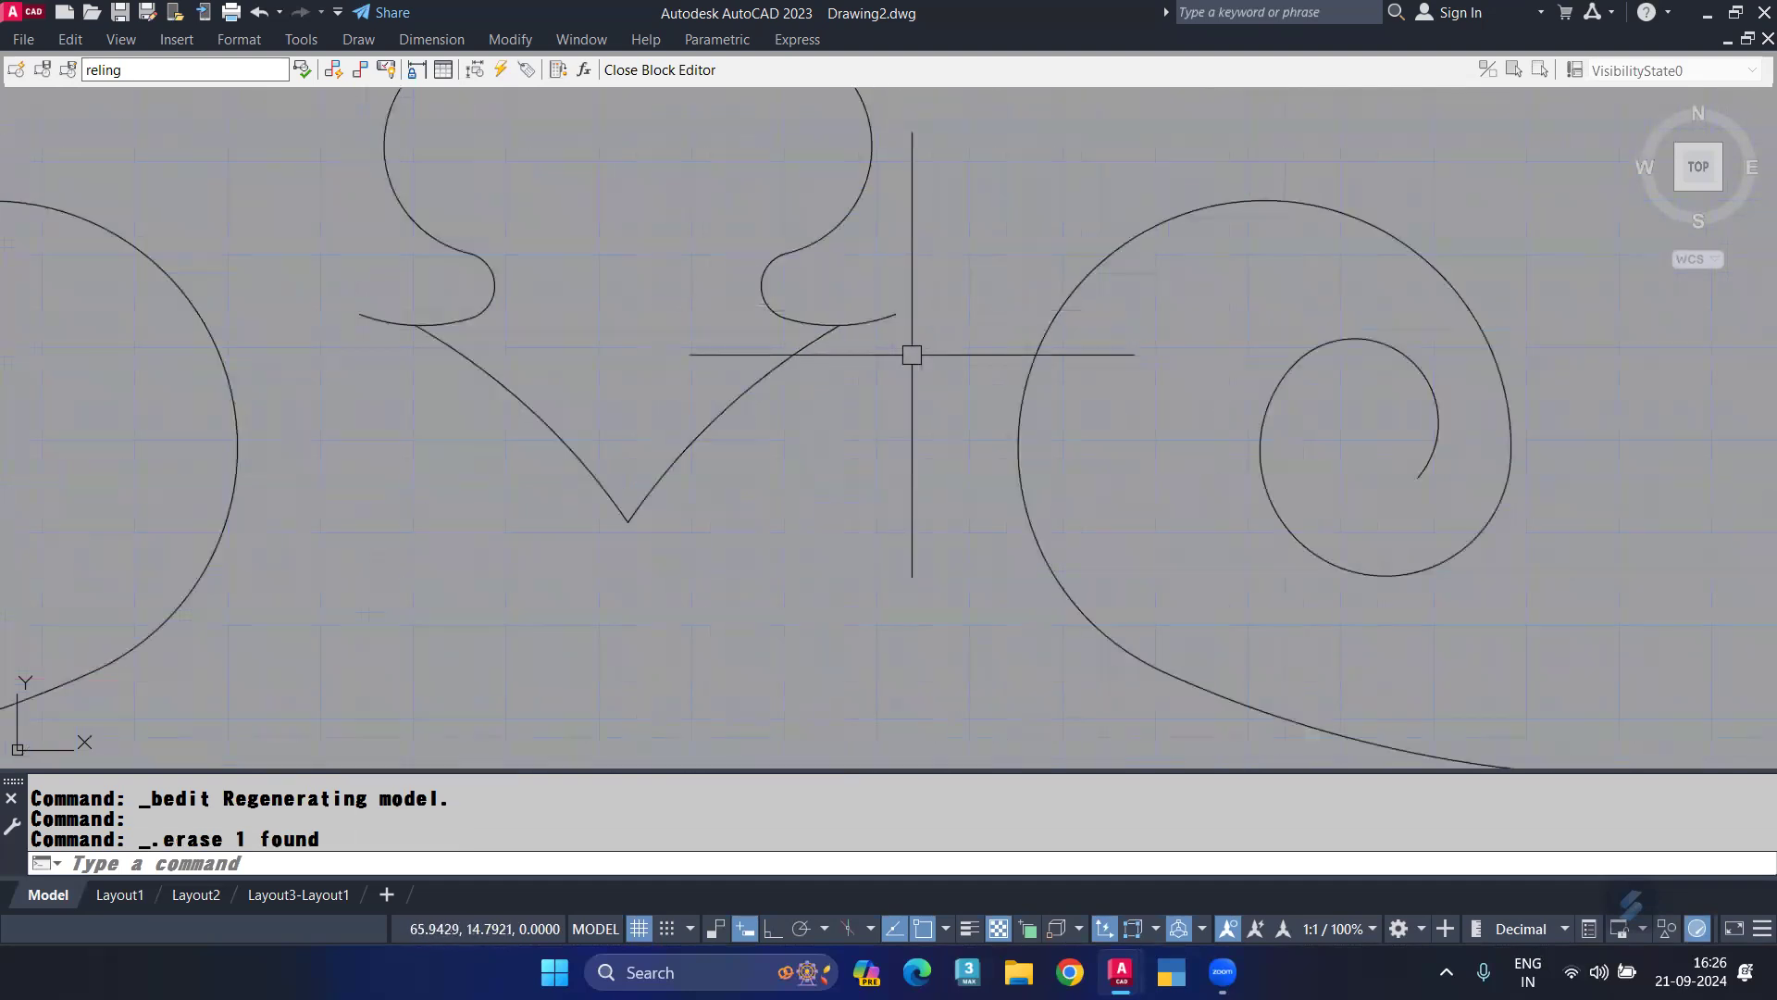
{"action": "type", "text": "tr"}
{"action": "key", "text": "Return"}
{"action": "scroll", "coordinate": [884, 324], "scroll_direction": "up", "scroll_amount": 2}
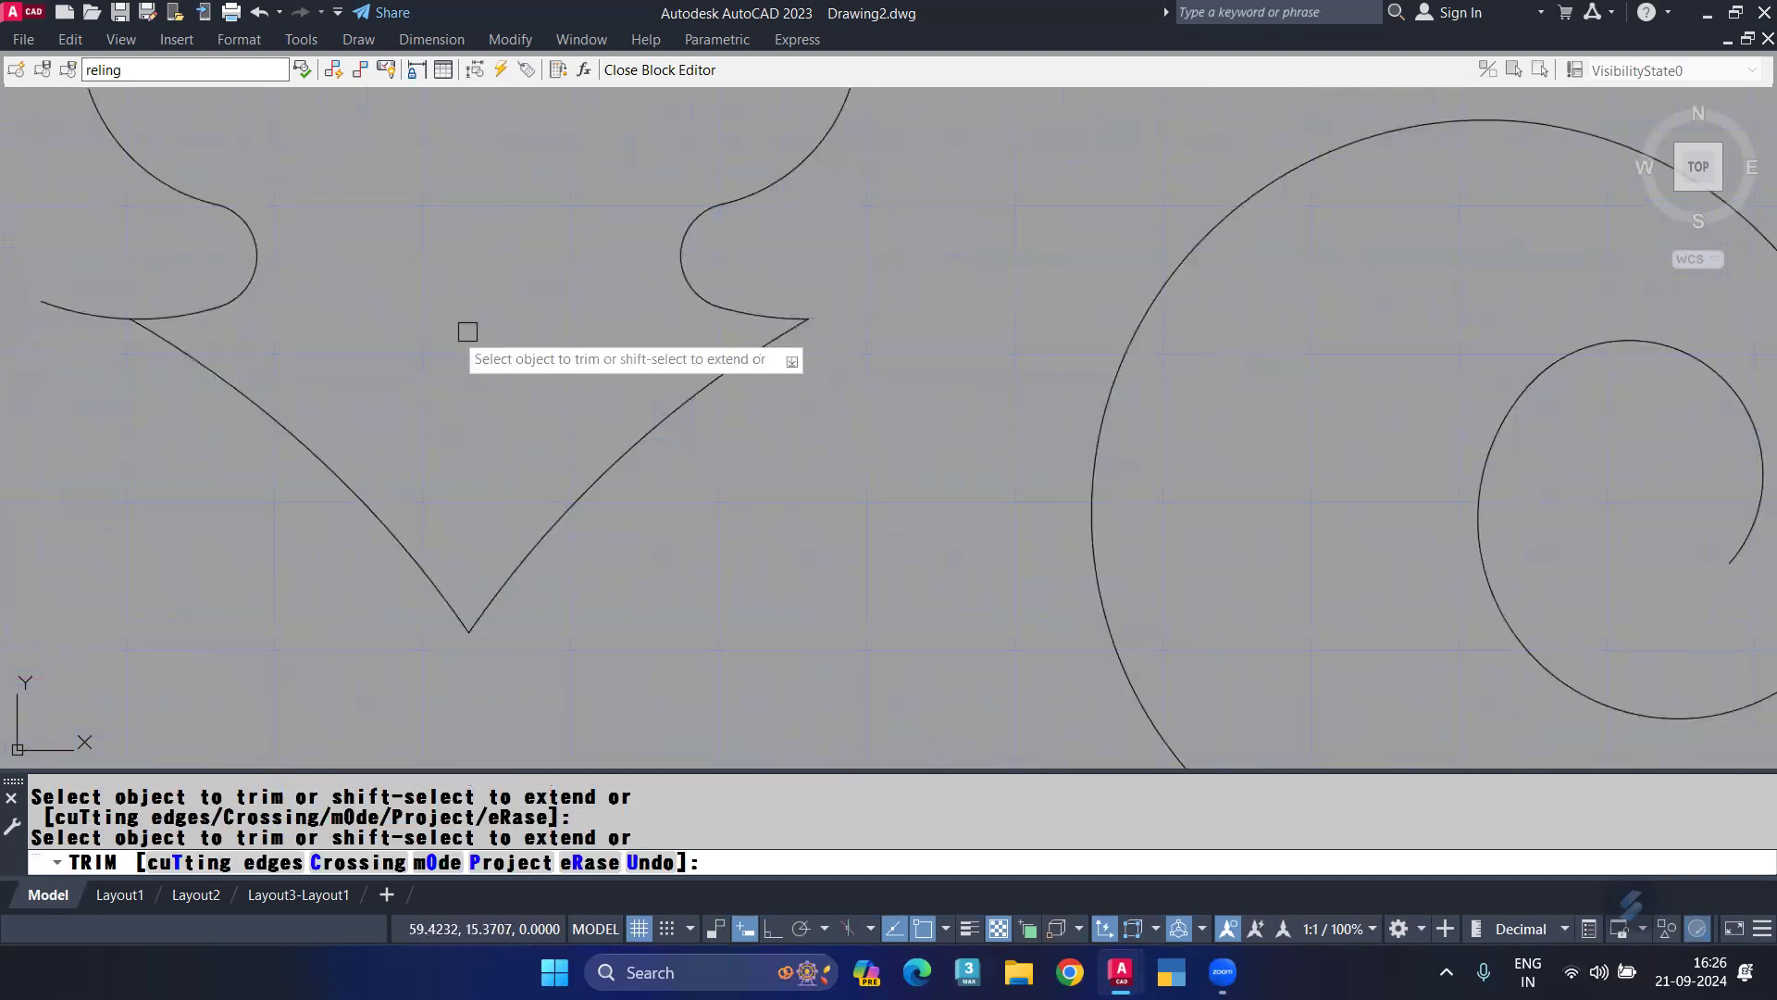
{"action": "left_click", "coordinate": [90, 304]}
{"action": "scroll", "coordinate": [93, 303], "scroll_direction": "down", "scroll_amount": 5}
{"action": "middle_click_drag", "start_coordinate": [258, 543], "coordinate": [371, 240]}
{"action": "left_click", "coordinate": [398, 455]}
{"action": "left_click", "coordinate": [187, 453]}
{"action": "middle_click_drag", "start_coordinate": [201, 398], "coordinate": [511, 408]}
{"action": "key", "text": "Return"}
Join the panel's connected segments into polylines and close the Block Editor, saving the changes to reling.
{"action": "scroll", "coordinate": [393, 295], "scroll_direction": "down", "scroll_amount": 4}
{"action": "left_click", "coordinate": [270, 264]}
{"action": "left_click", "coordinate": [987, 599]}
{"action": "type", "text": "J"}
{"action": "key", "text": "Return"}
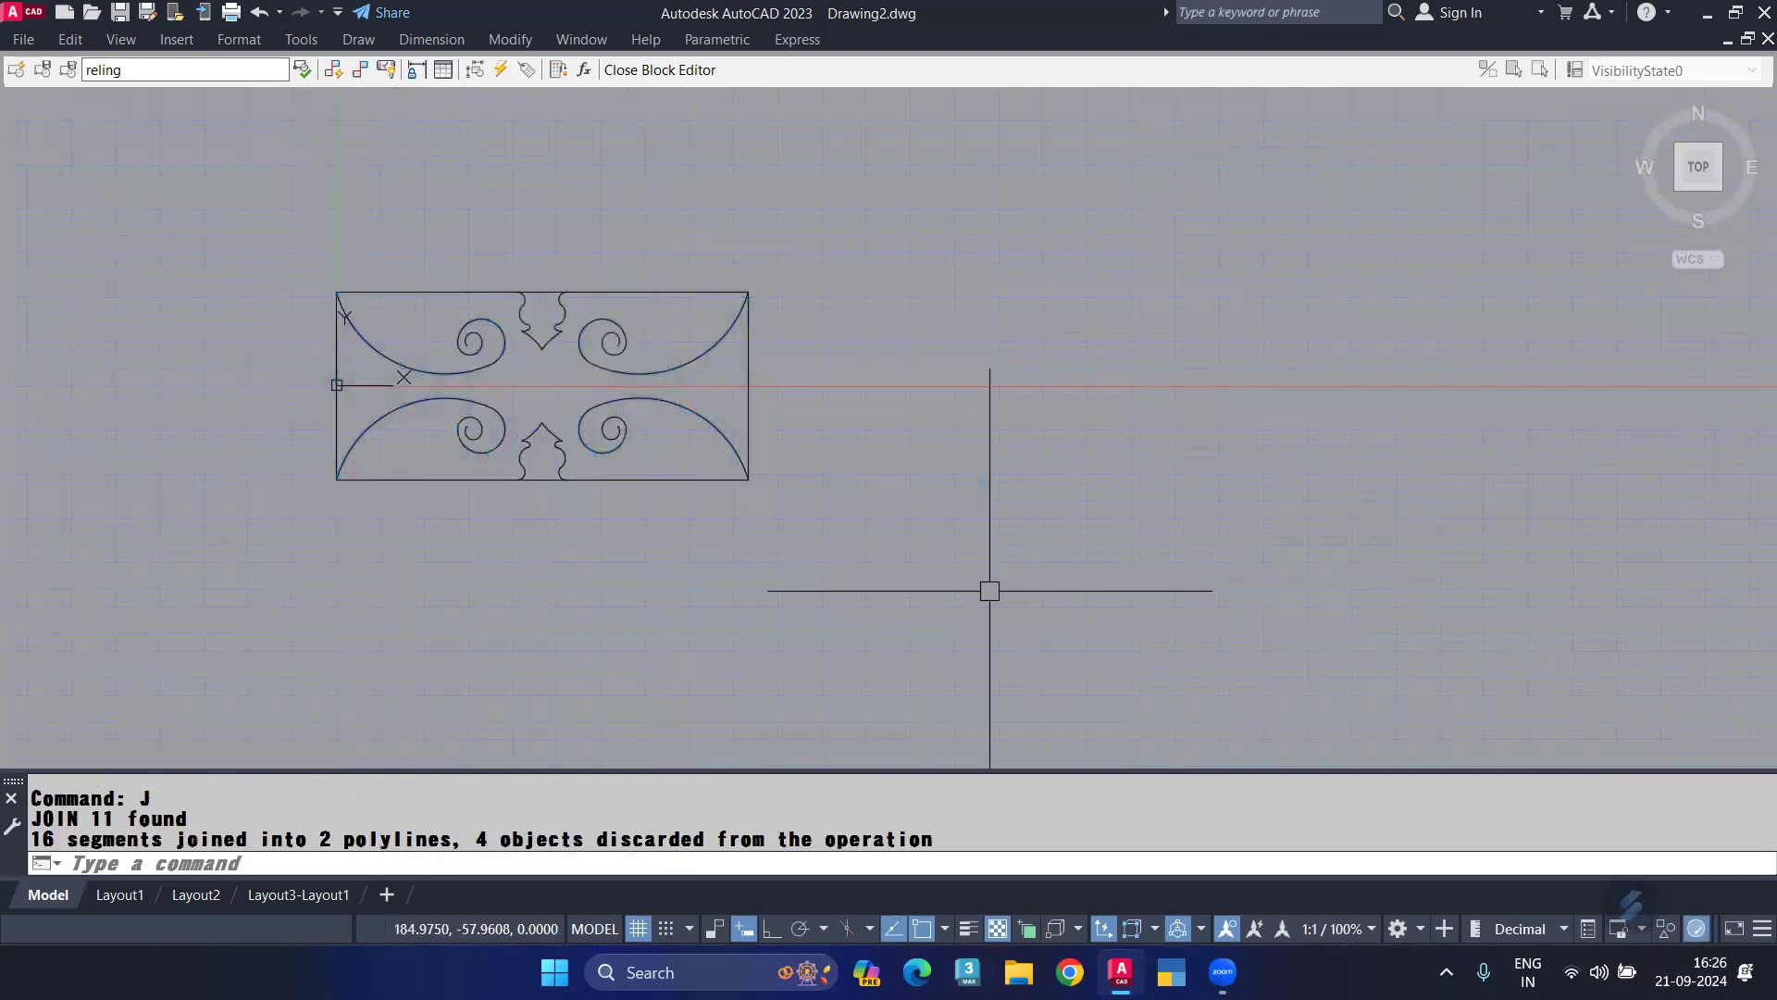
{"action": "left_click", "coordinate": [684, 76]}
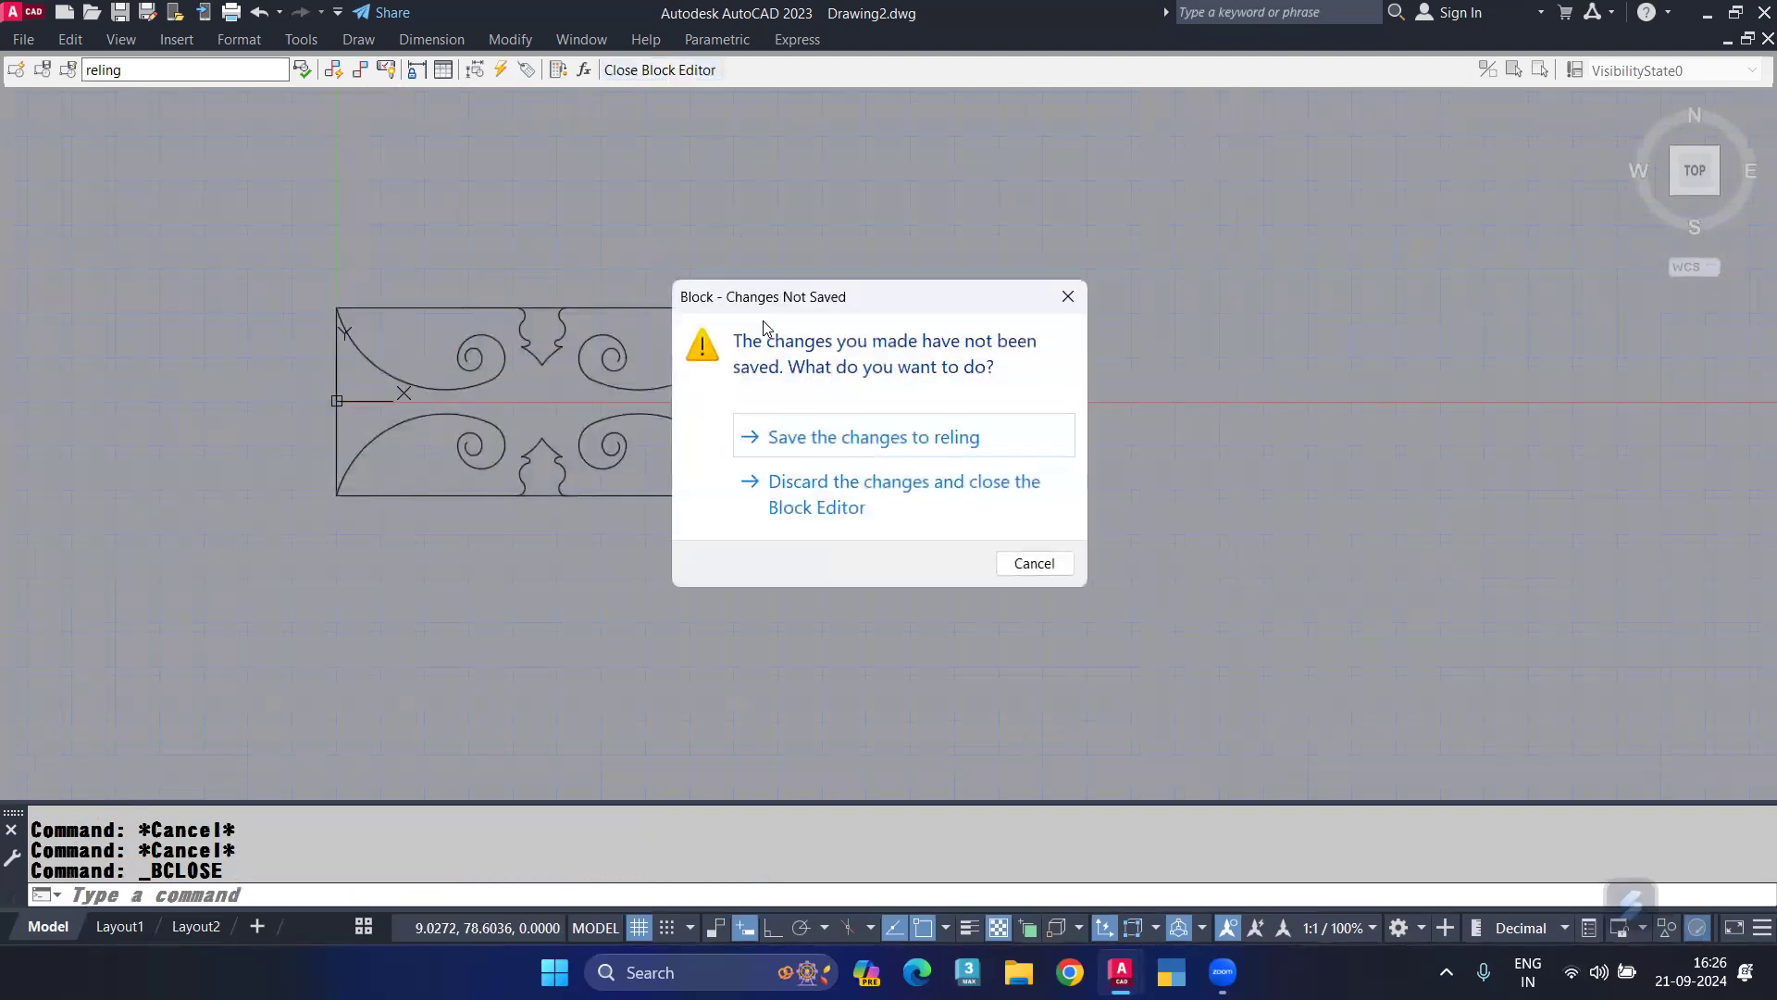
{"action": "left_click", "coordinate": [885, 440]}
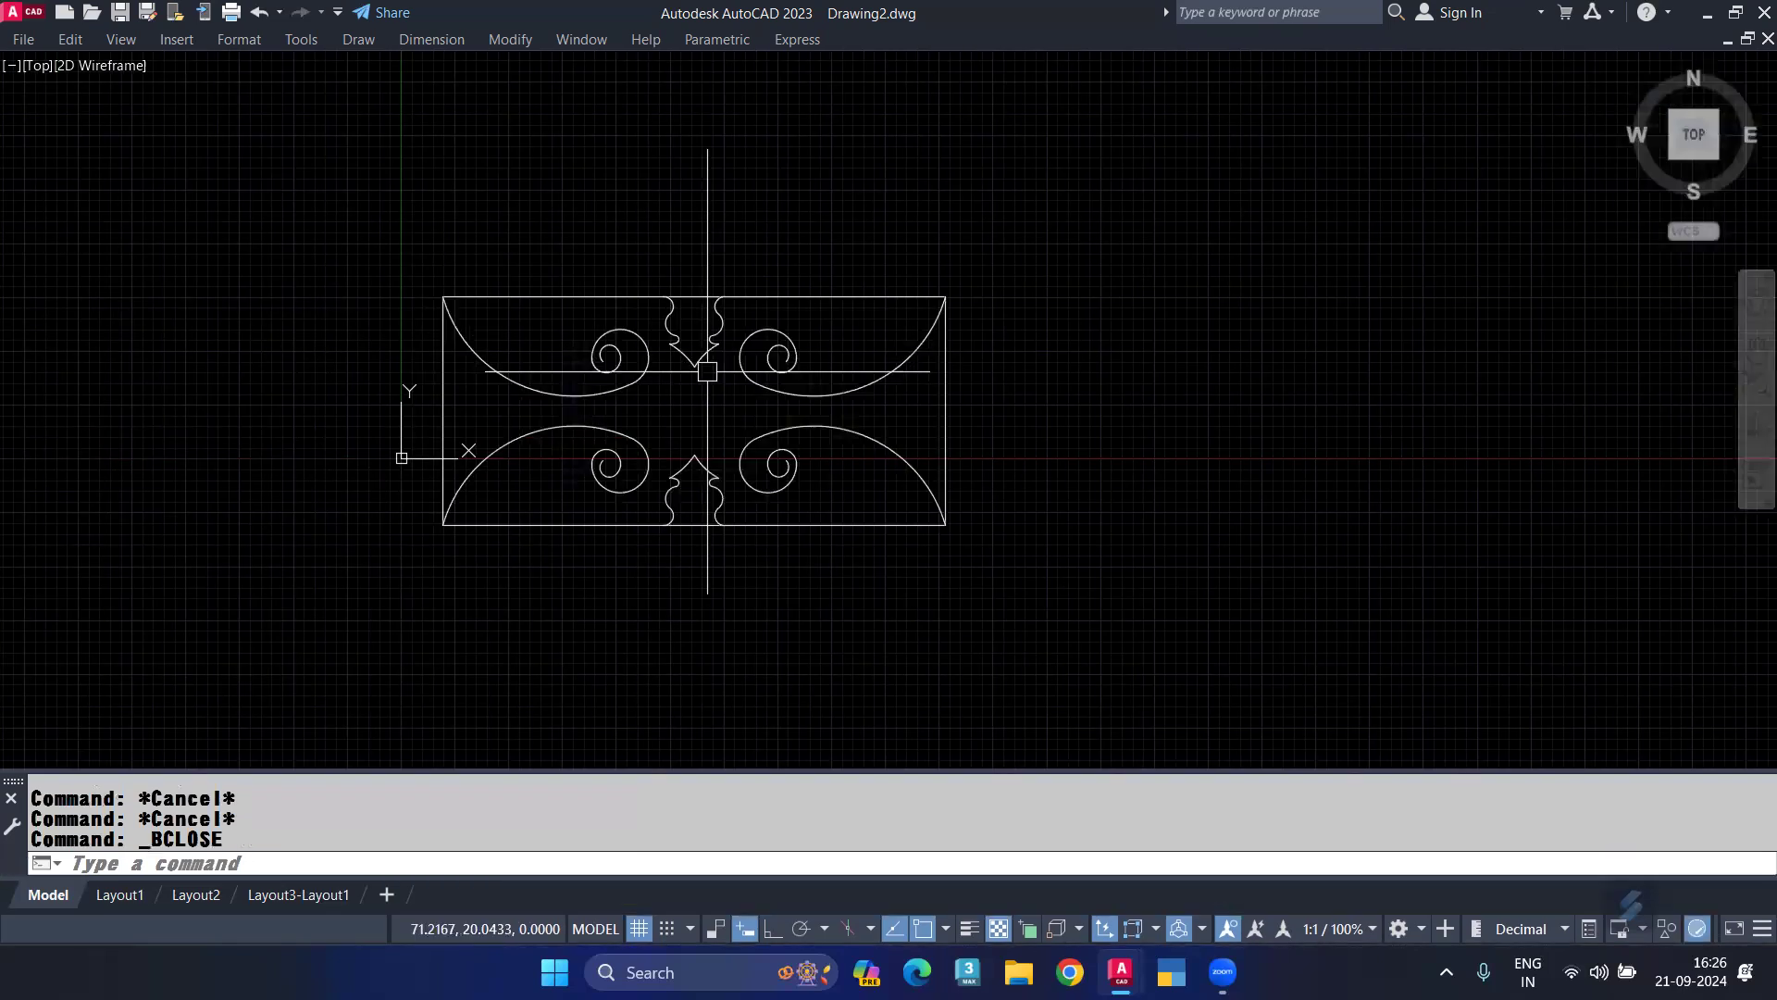
Try to trim the inserted reling block's upper frame edge and a scroll curve without exploding it.
{"action": "scroll", "coordinate": [708, 372], "scroll_direction": "up", "scroll_amount": 5}
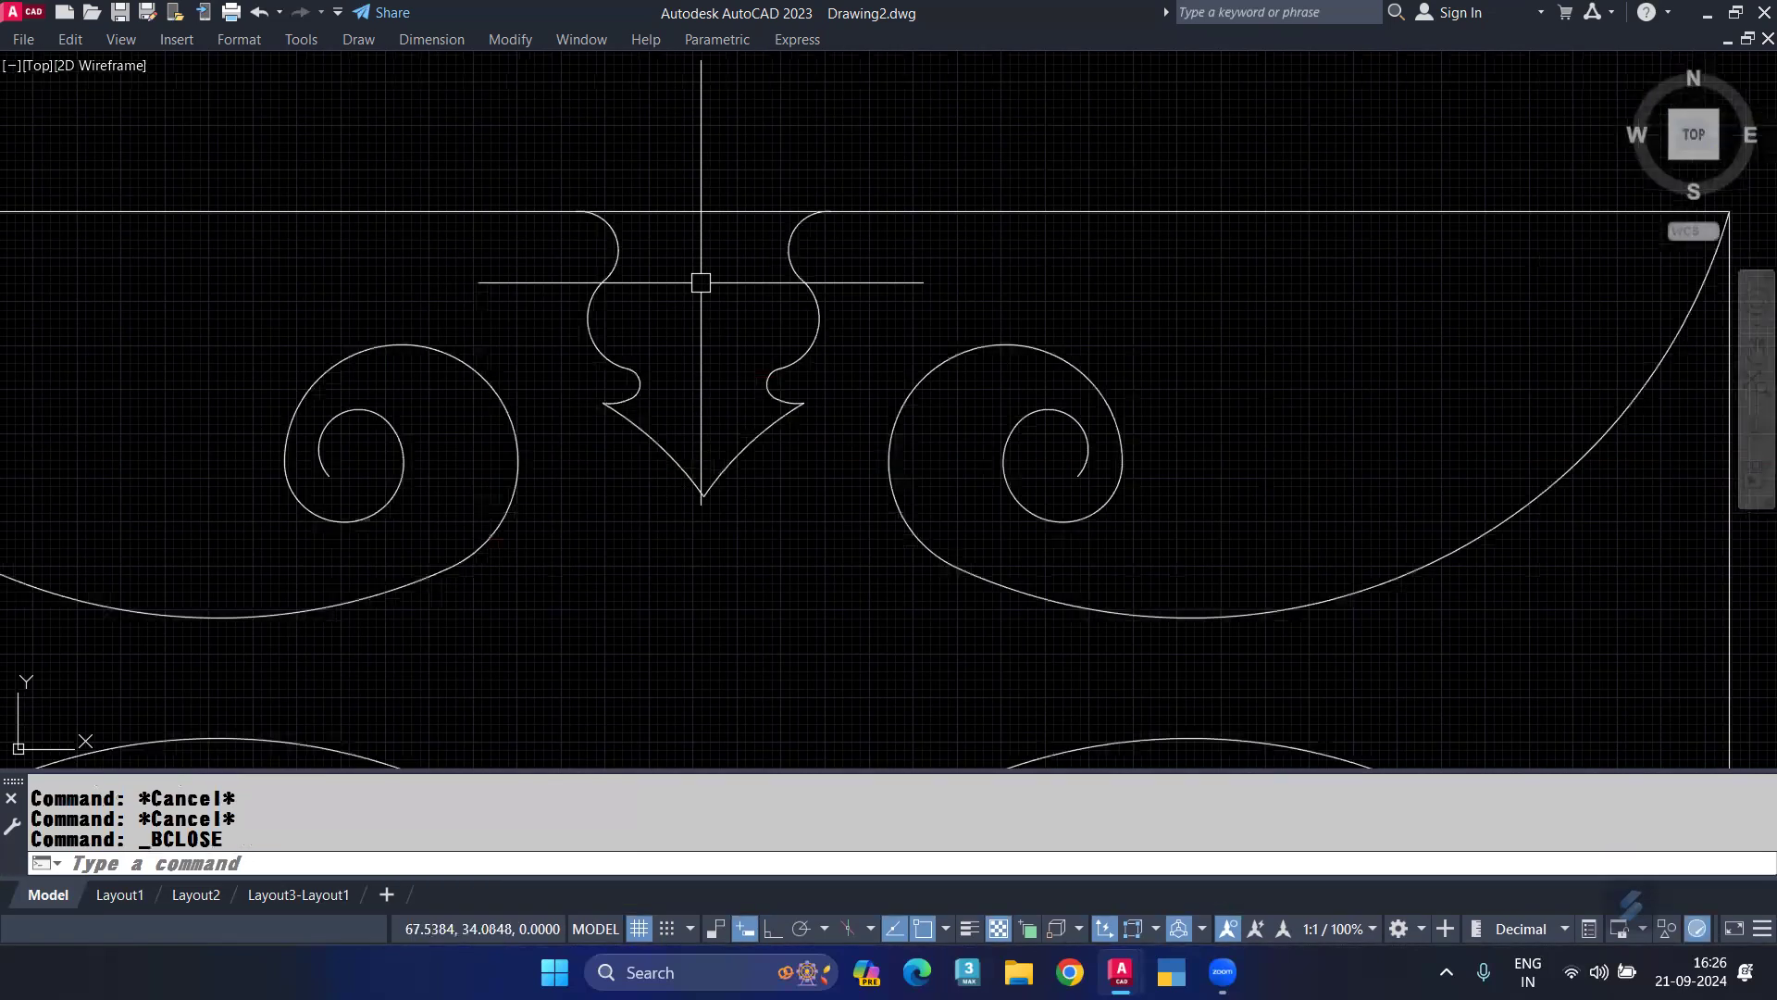
{"action": "type", "text": "tr"}
{"action": "key", "text": "Return"}
{"action": "left_click", "coordinate": [698, 181]}
{"action": "left_click", "coordinate": [688, 299]}
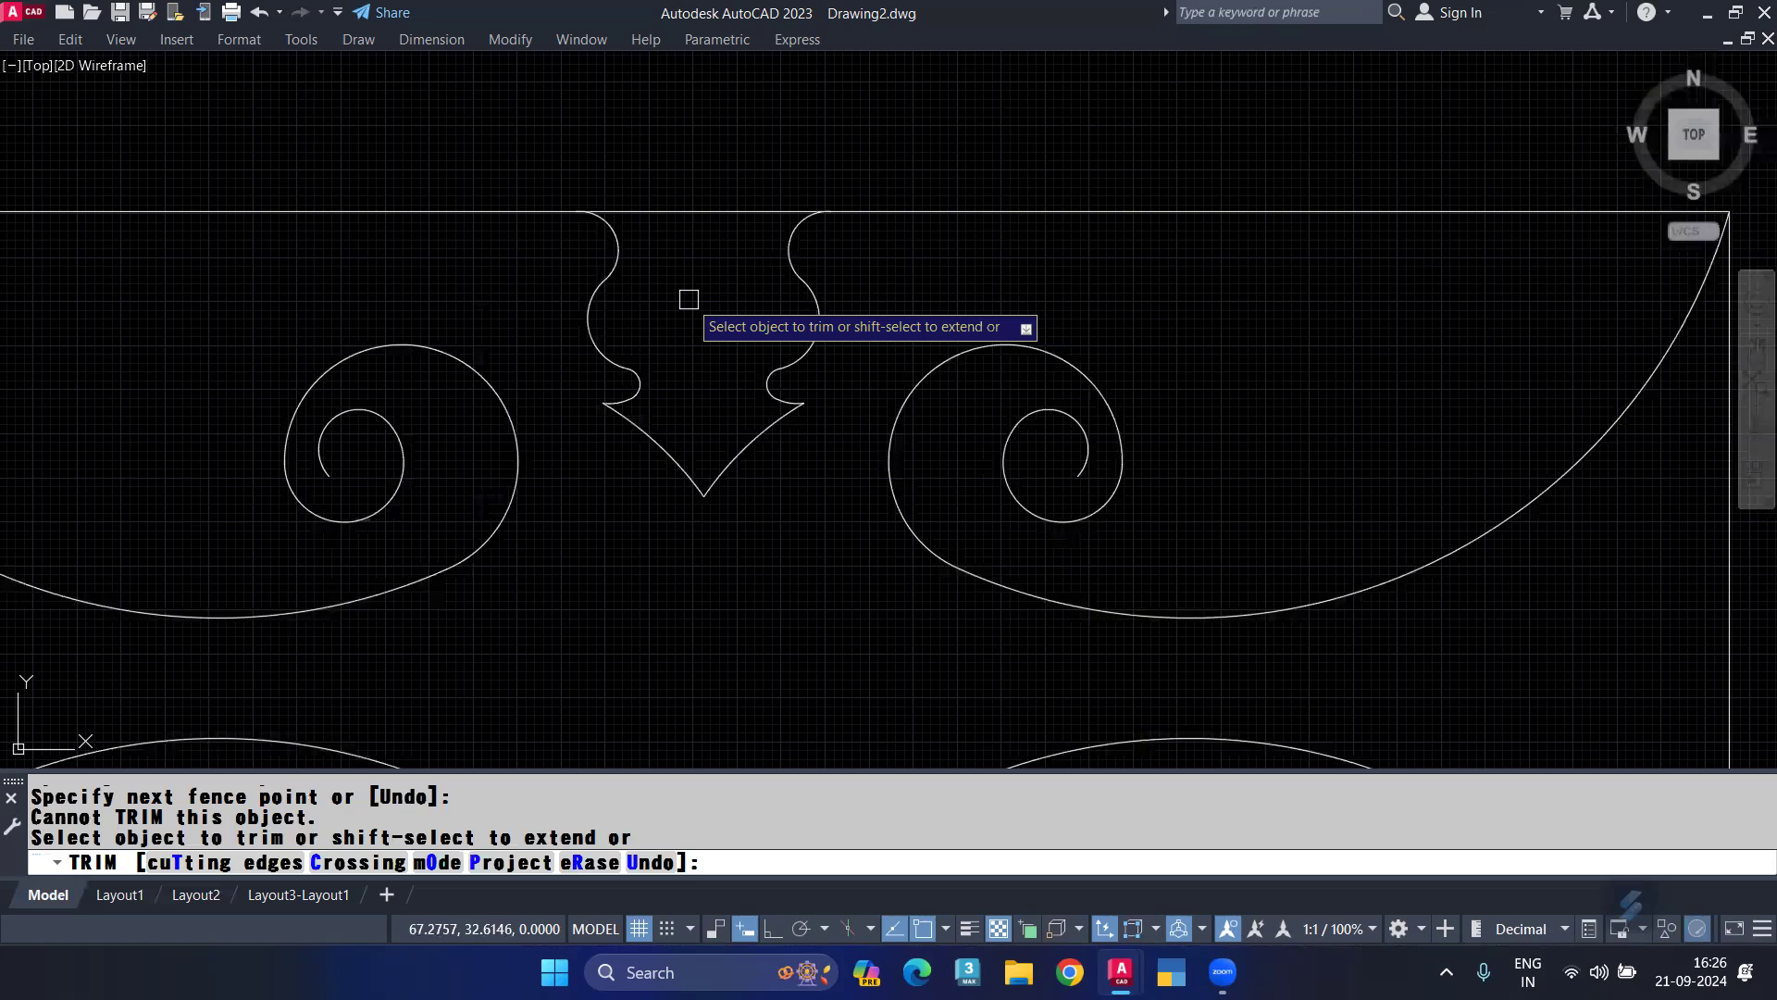
{"action": "key", "text": "Escape"}
{"action": "scroll", "coordinate": [700, 224], "scroll_direction": "down", "scroll_amount": 3}
{"action": "type", "text": "tr"}
{"action": "key", "text": "Return"}
{"action": "left_click", "coordinate": [903, 374]}
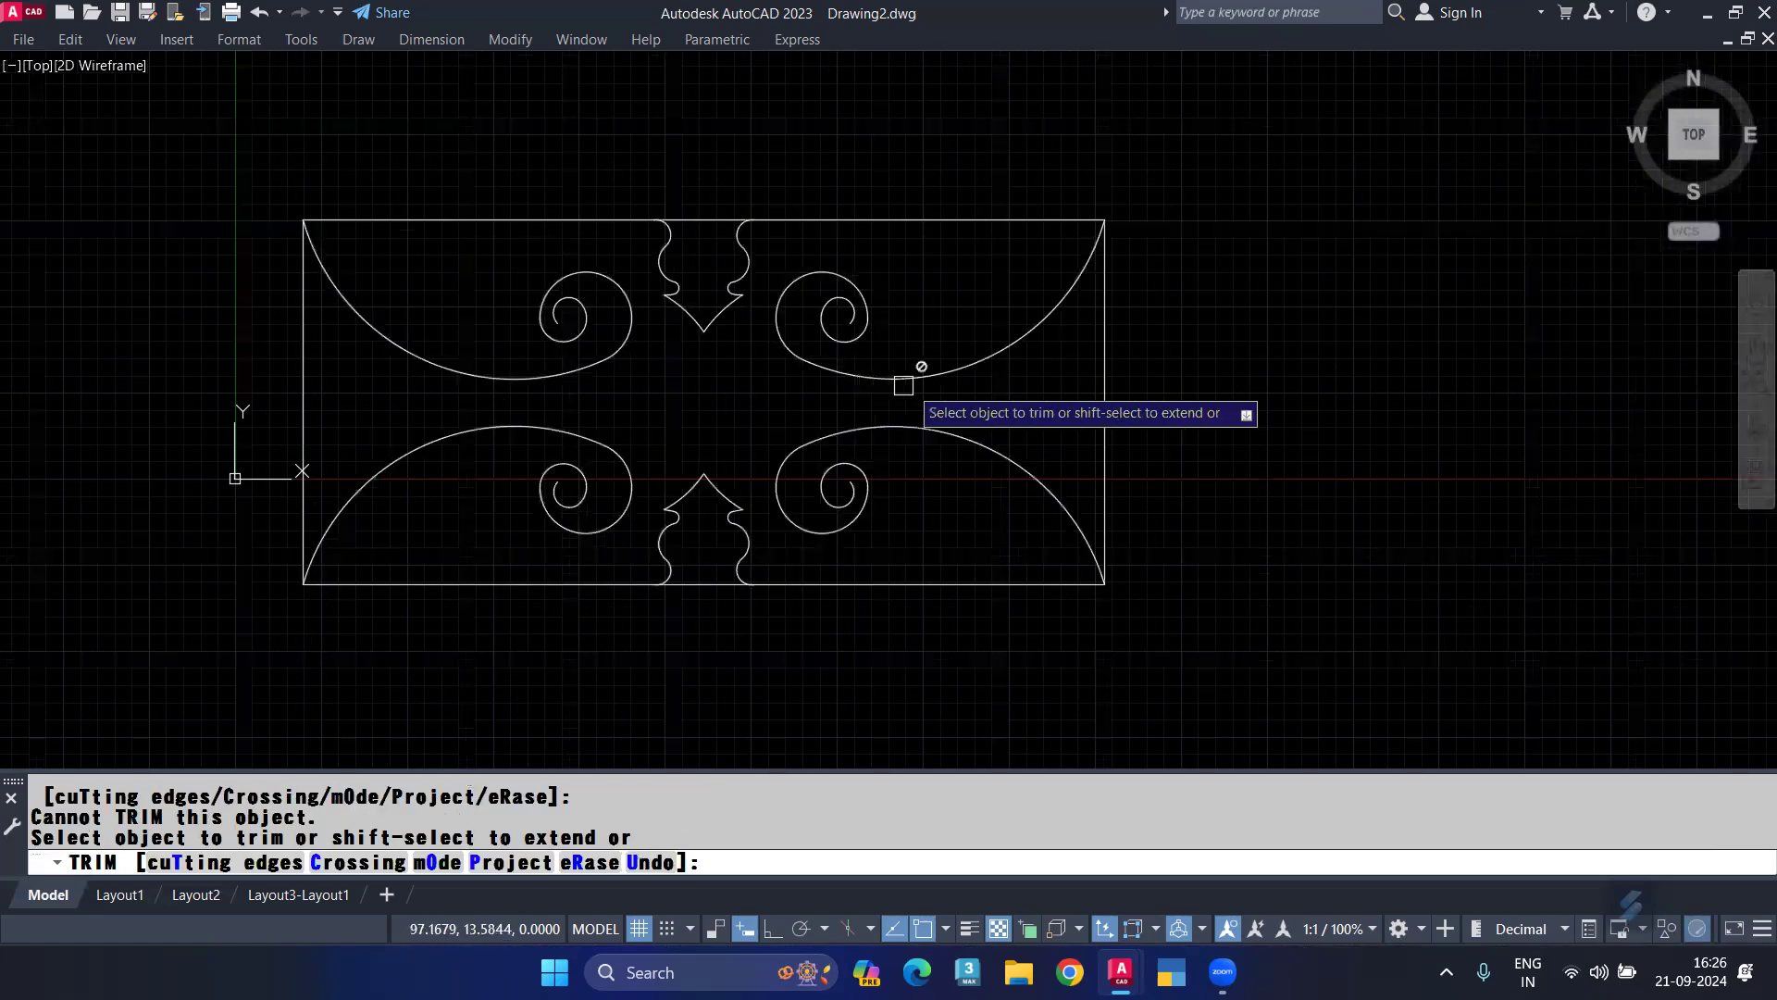
{"action": "key", "text": "Escape"}
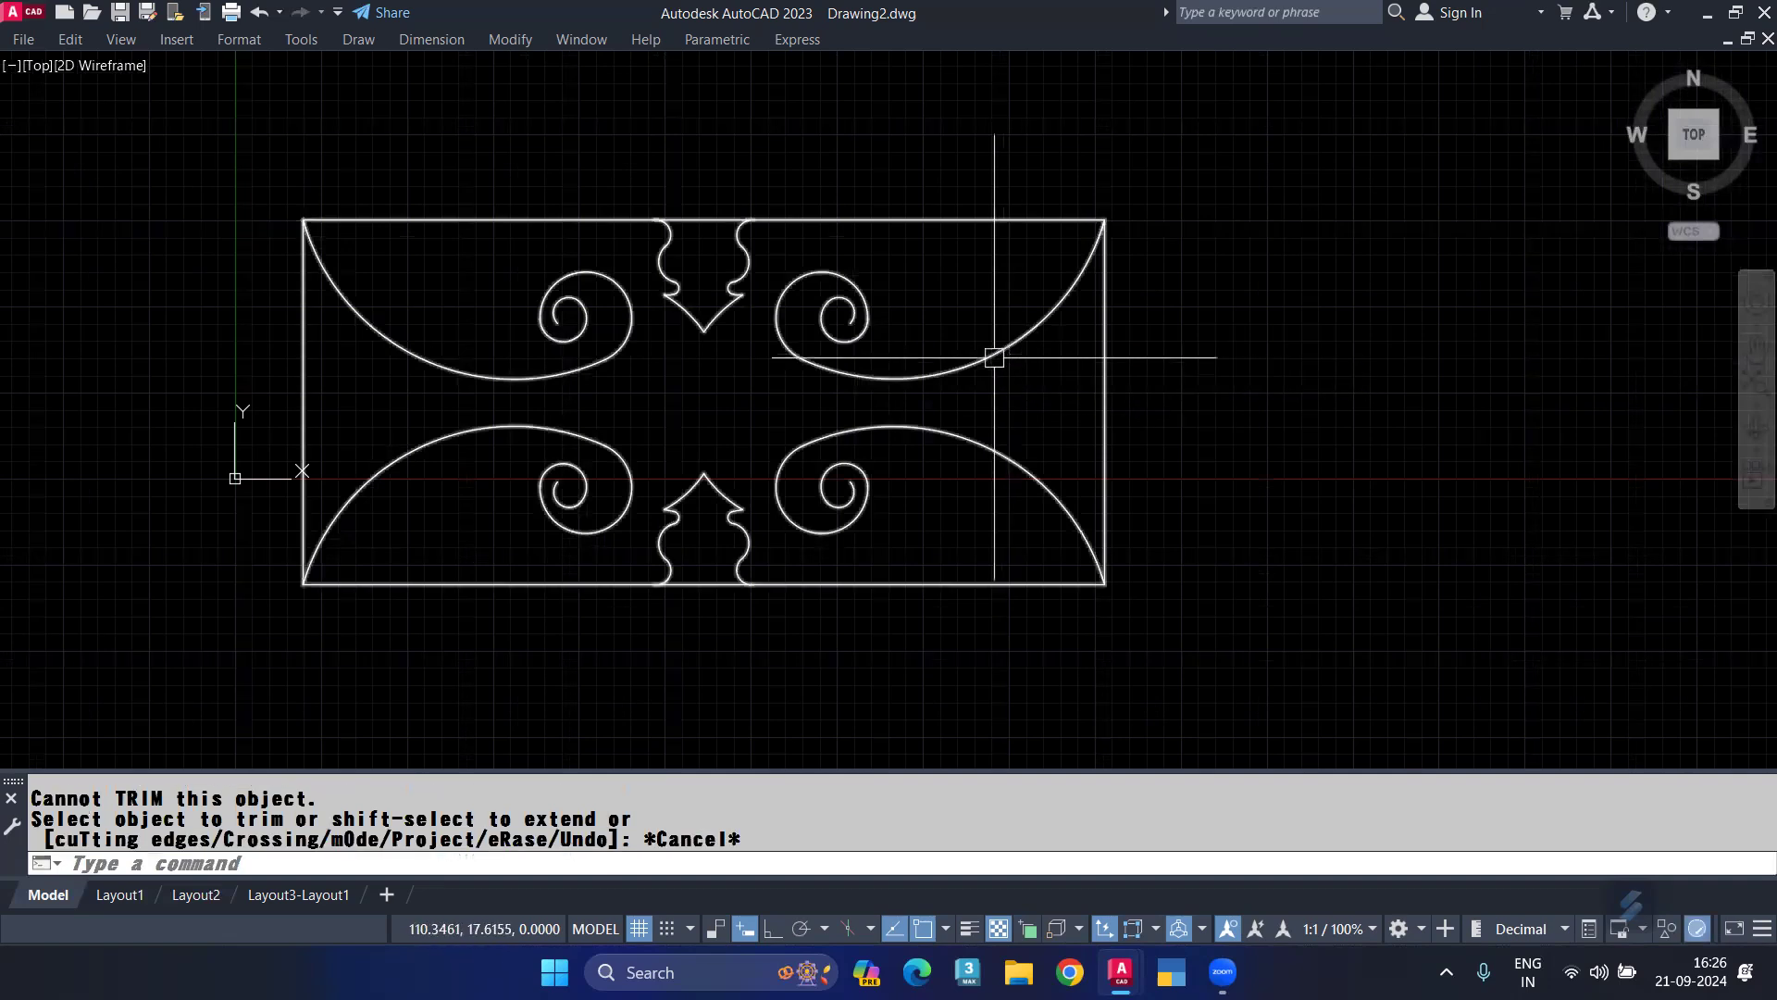
{"action": "left_click", "coordinate": [1023, 359]}
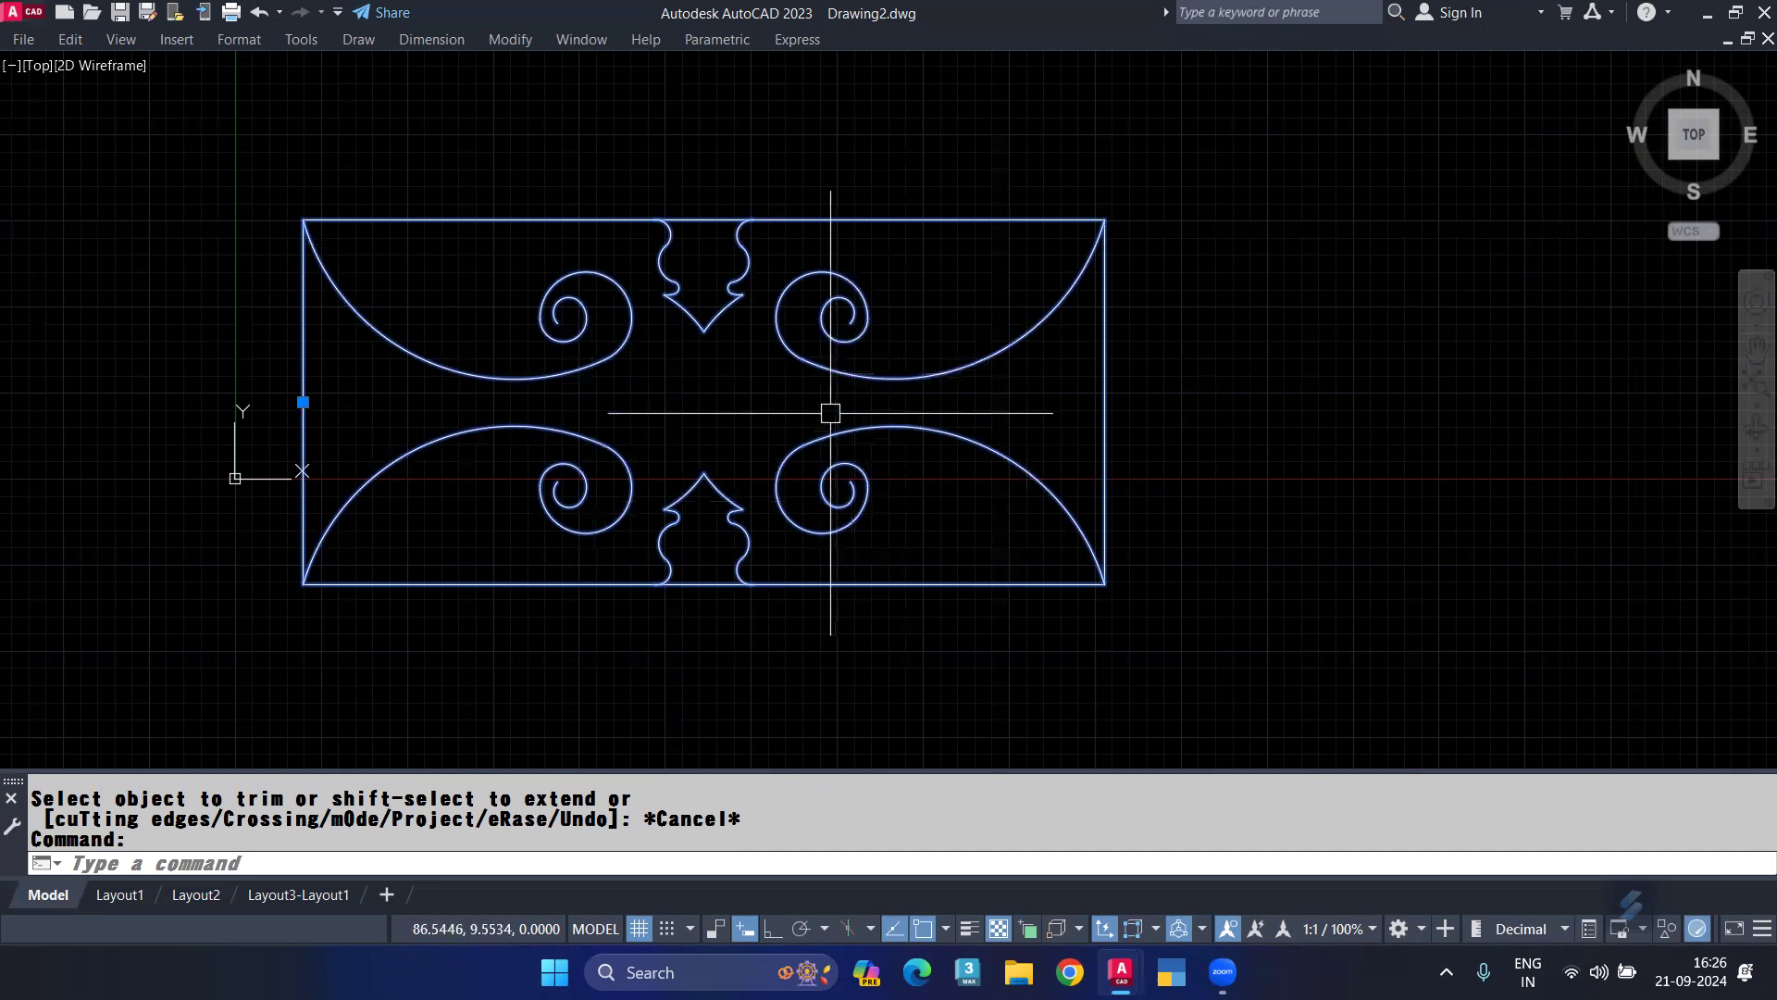
{"action": "key", "text": "Escape"}
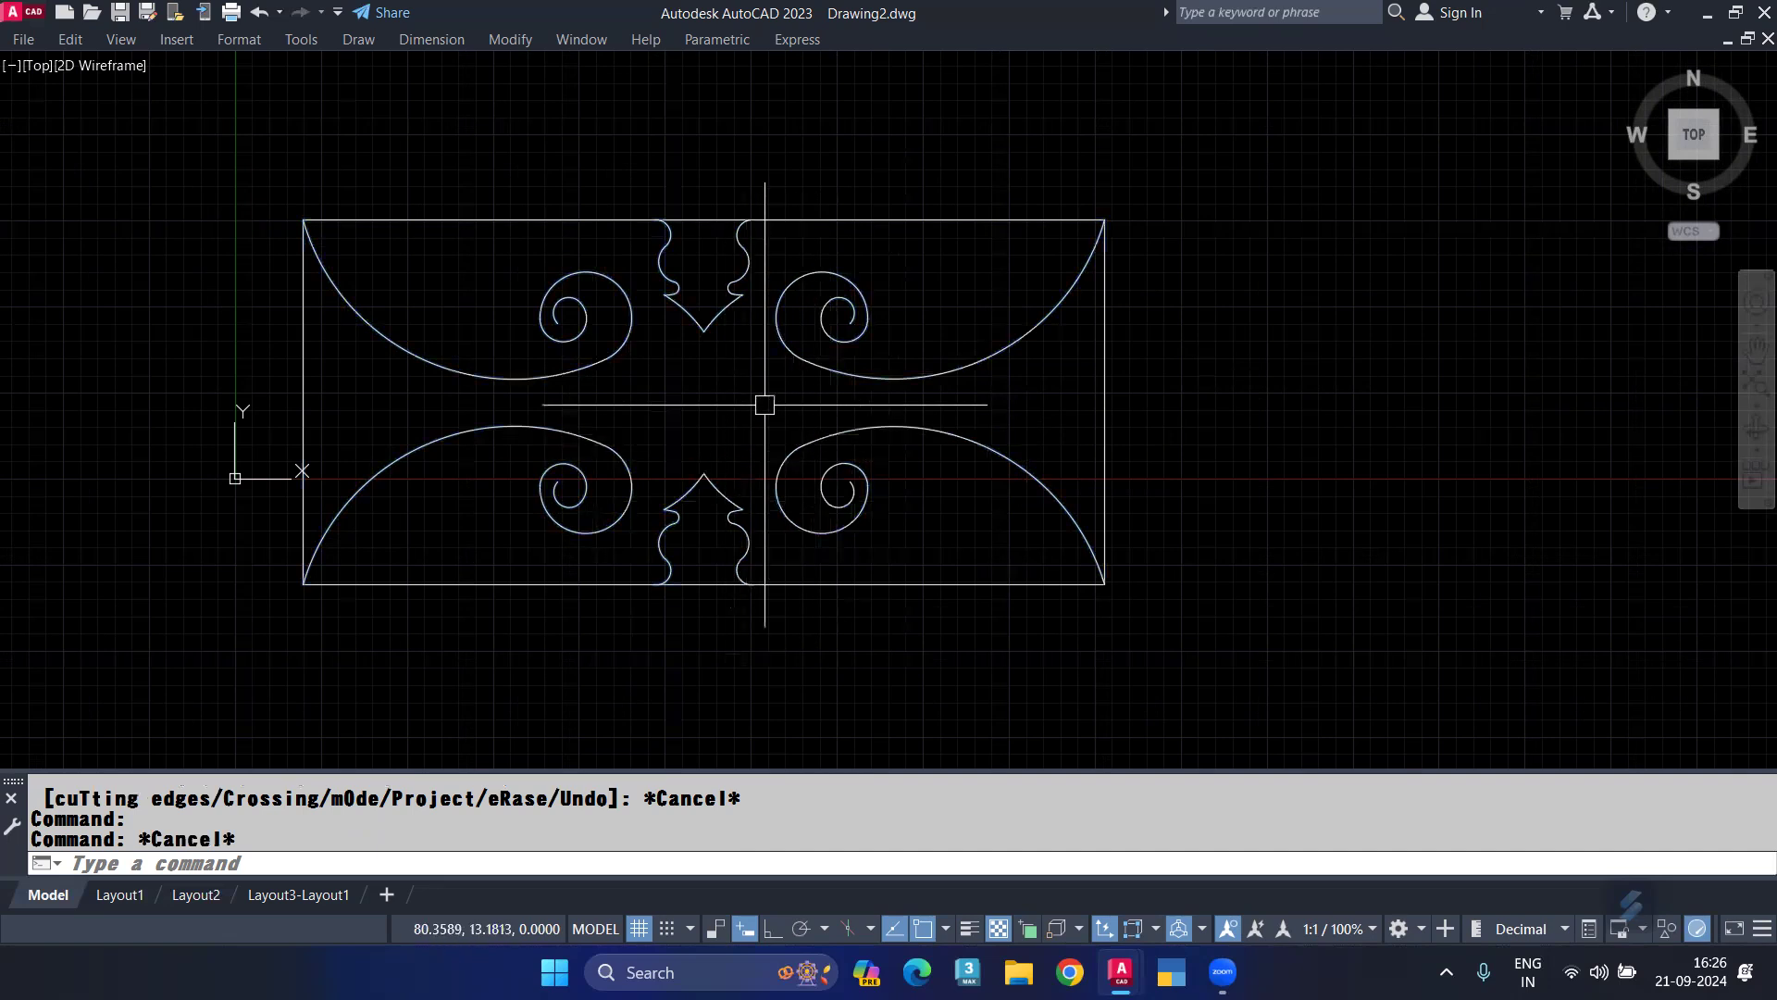
Explode the inserted reling block into its separate objects.
{"action": "left_click", "coordinate": [182, 190]}
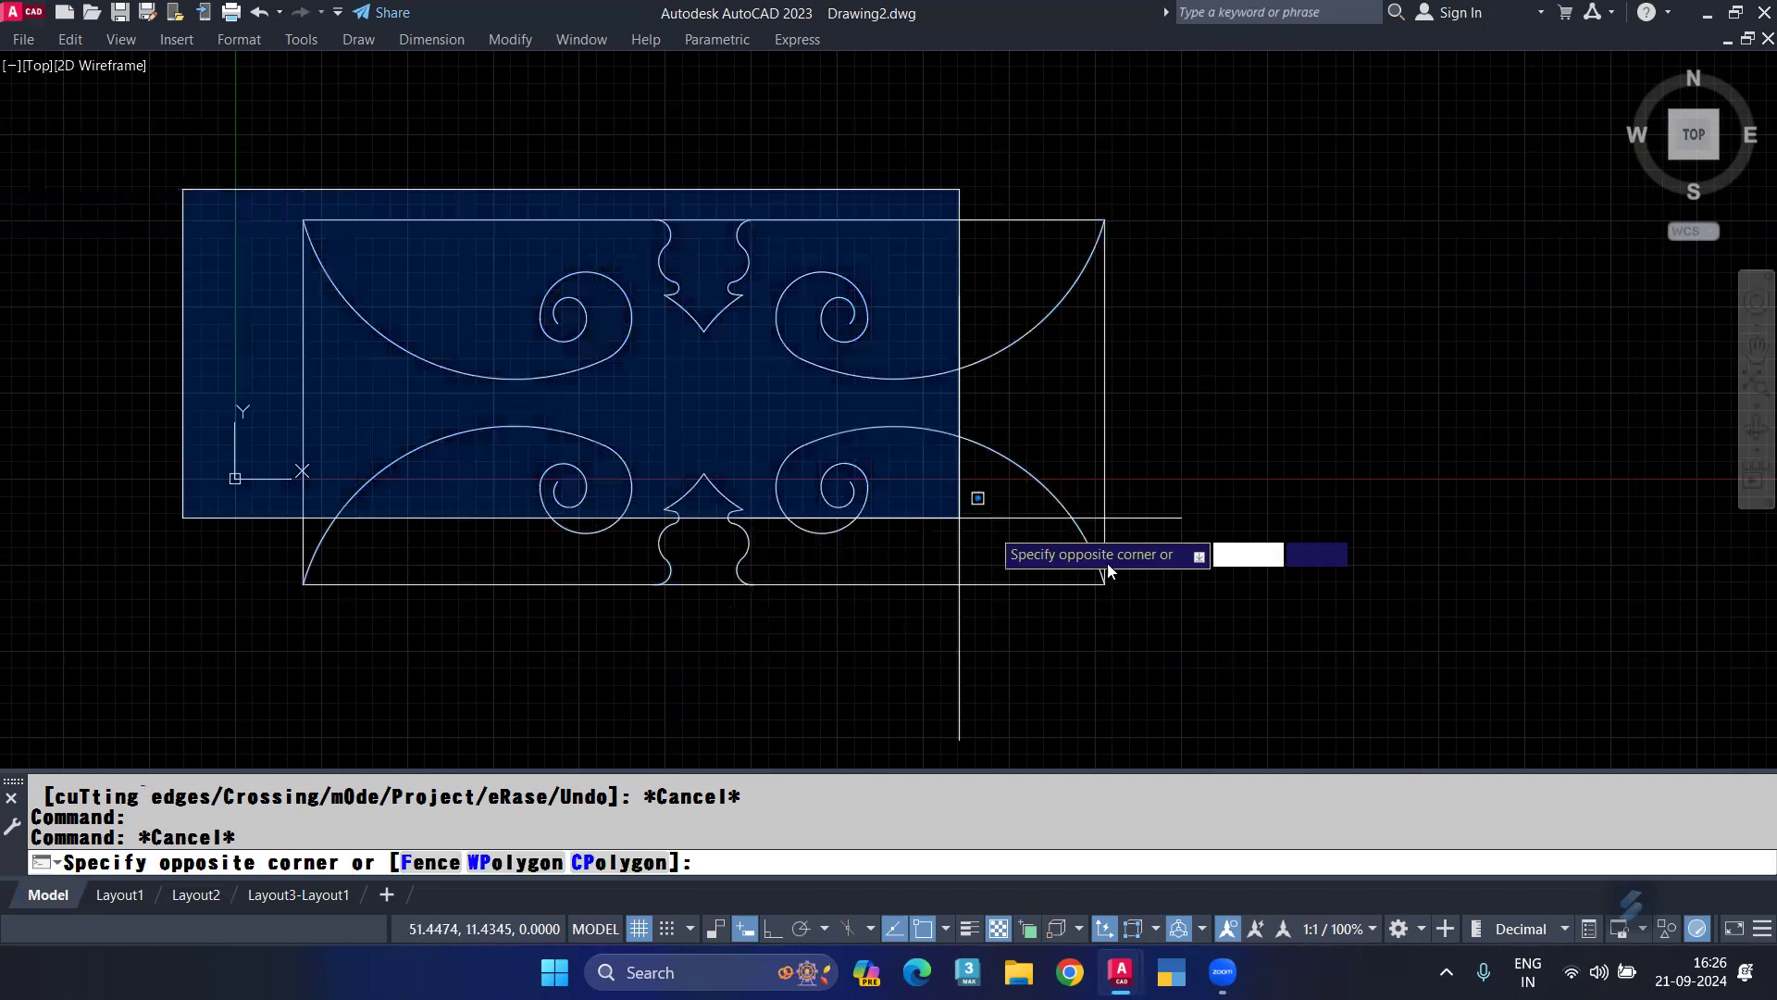
{"action": "left_click", "coordinate": [1249, 643]}
{"action": "type", "text": "x"}
{"action": "key", "text": "Return"}
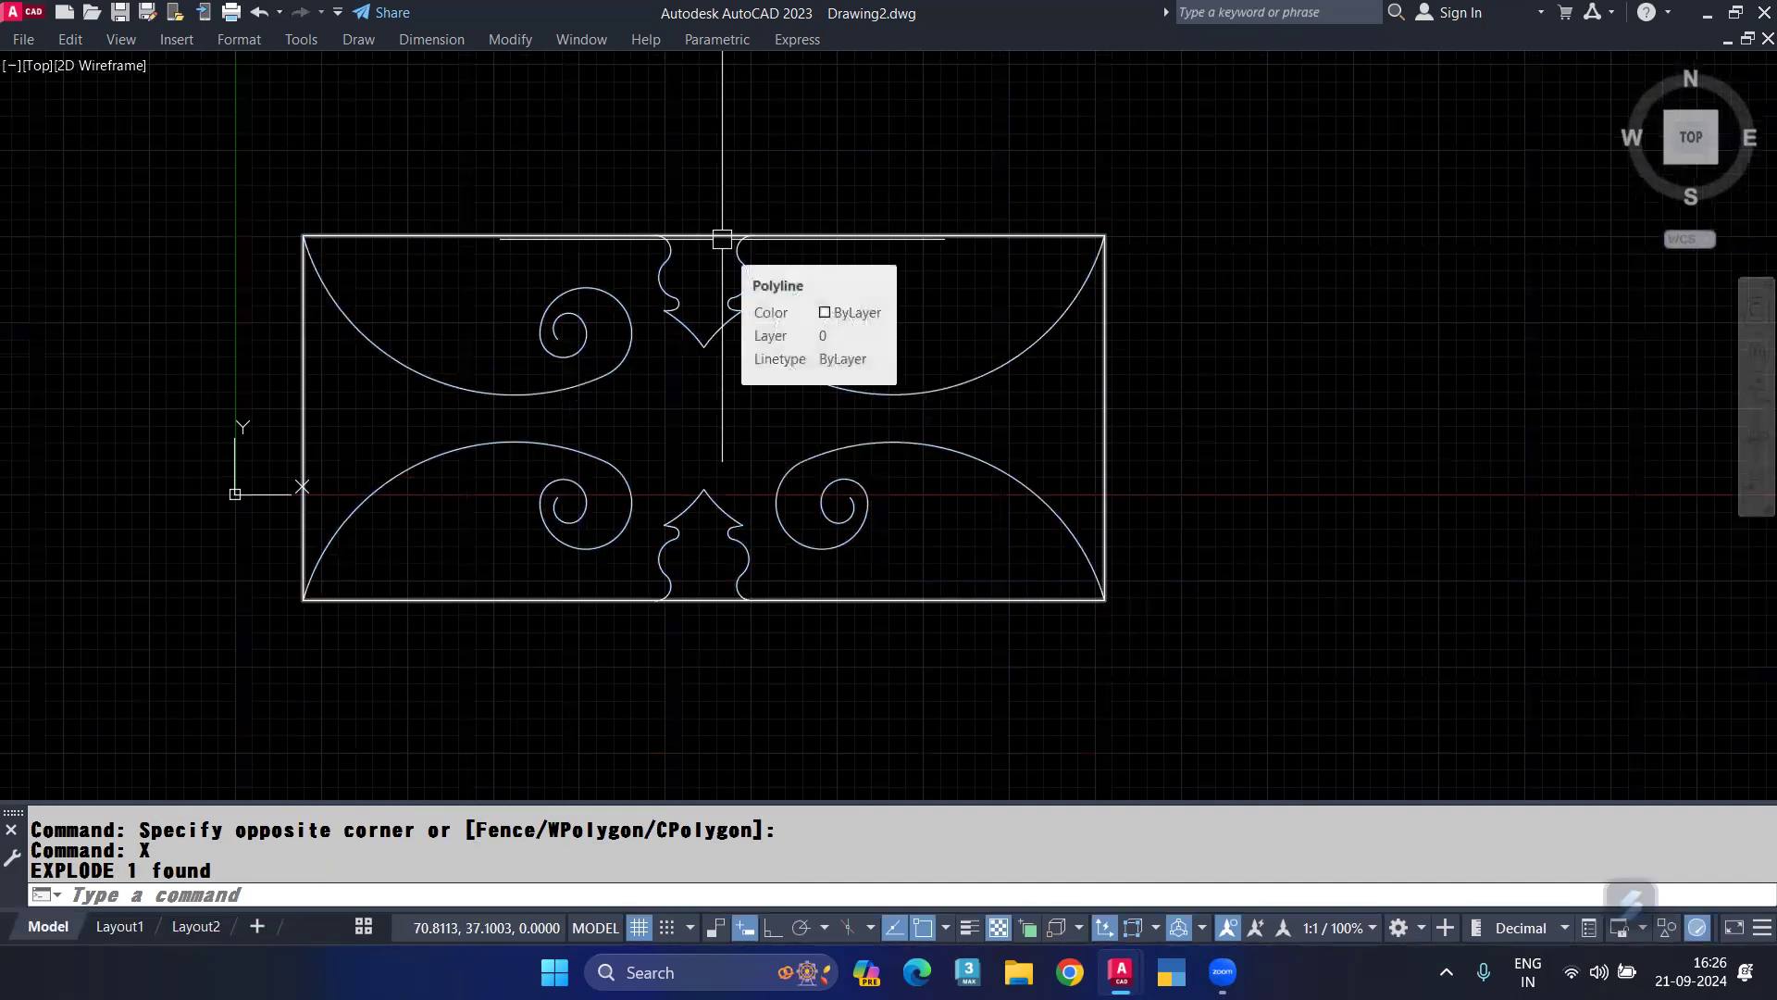
Trim the frame's upper and lower edges between the central ornament sides, and remove both vertical frame sides.
{"action": "type", "text": "tr"}
{"action": "key", "text": "Return"}
{"action": "mouse_move", "coordinate": [699, 246]}
{"action": "left_mouse_down"}
{"action": "mouse_move", "coordinate": [698, 206]}
{"action": "mouse_move", "coordinate": [734, 491]}
{"action": "left_mouse_up"}
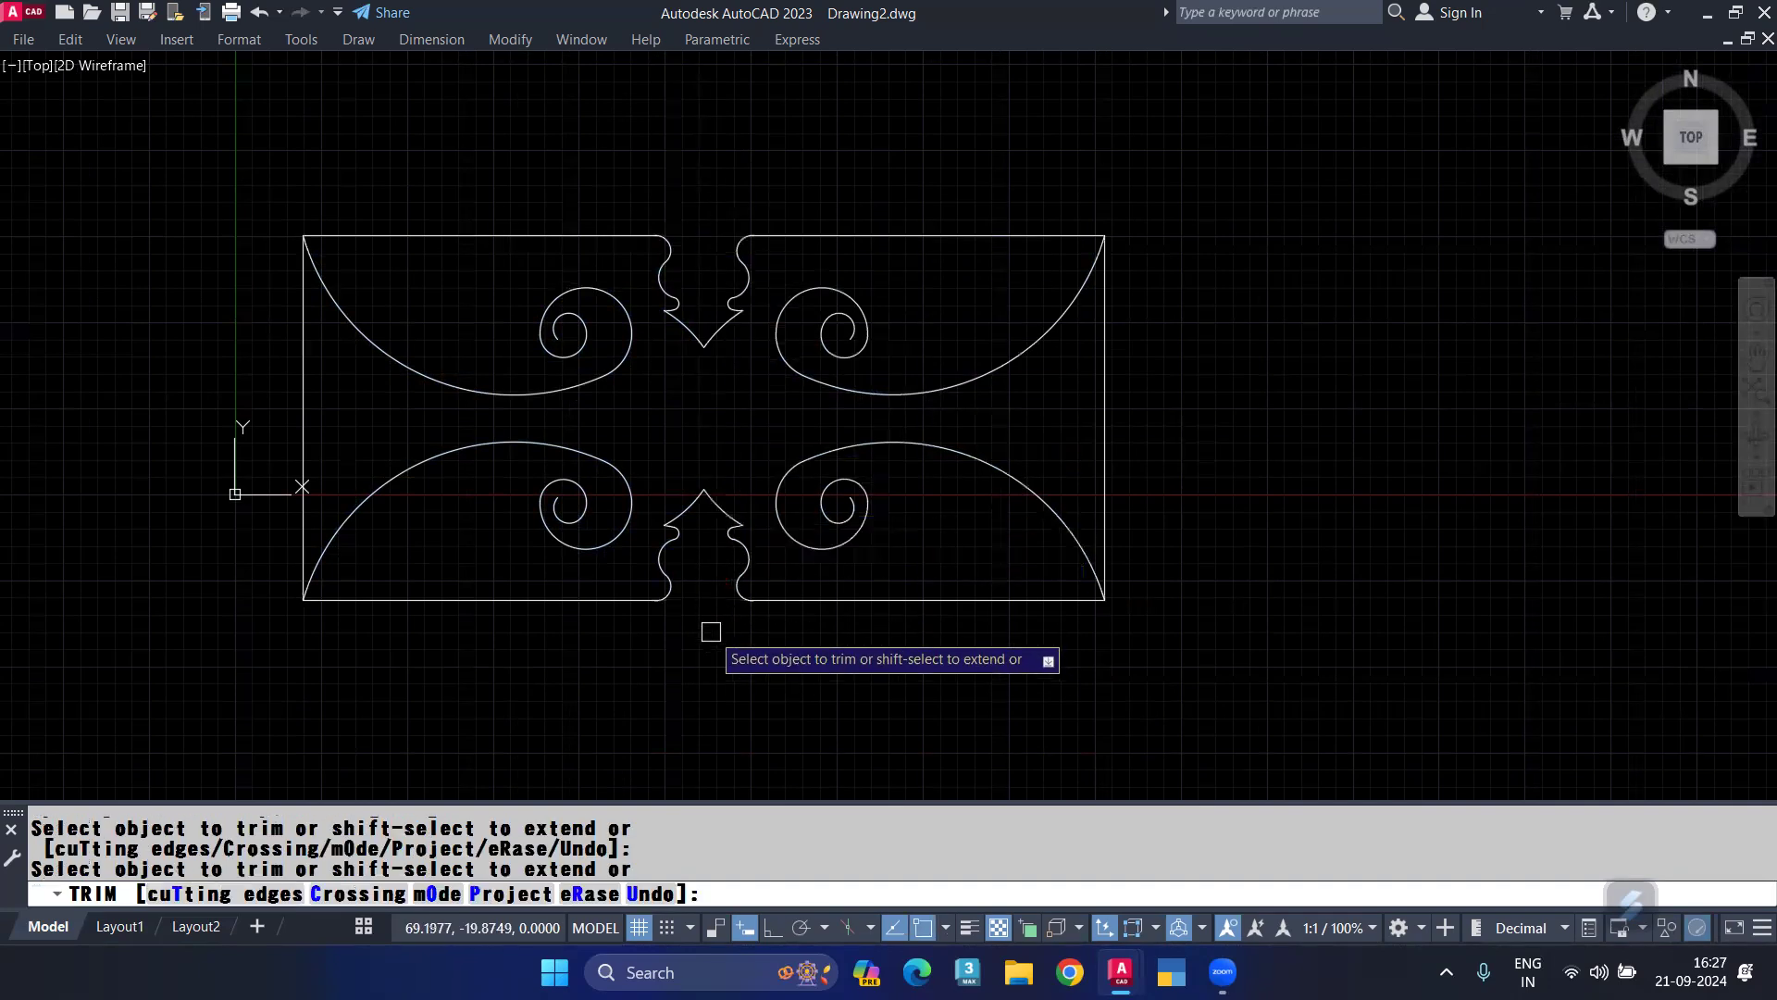
{"action": "key", "text": "Escape"}
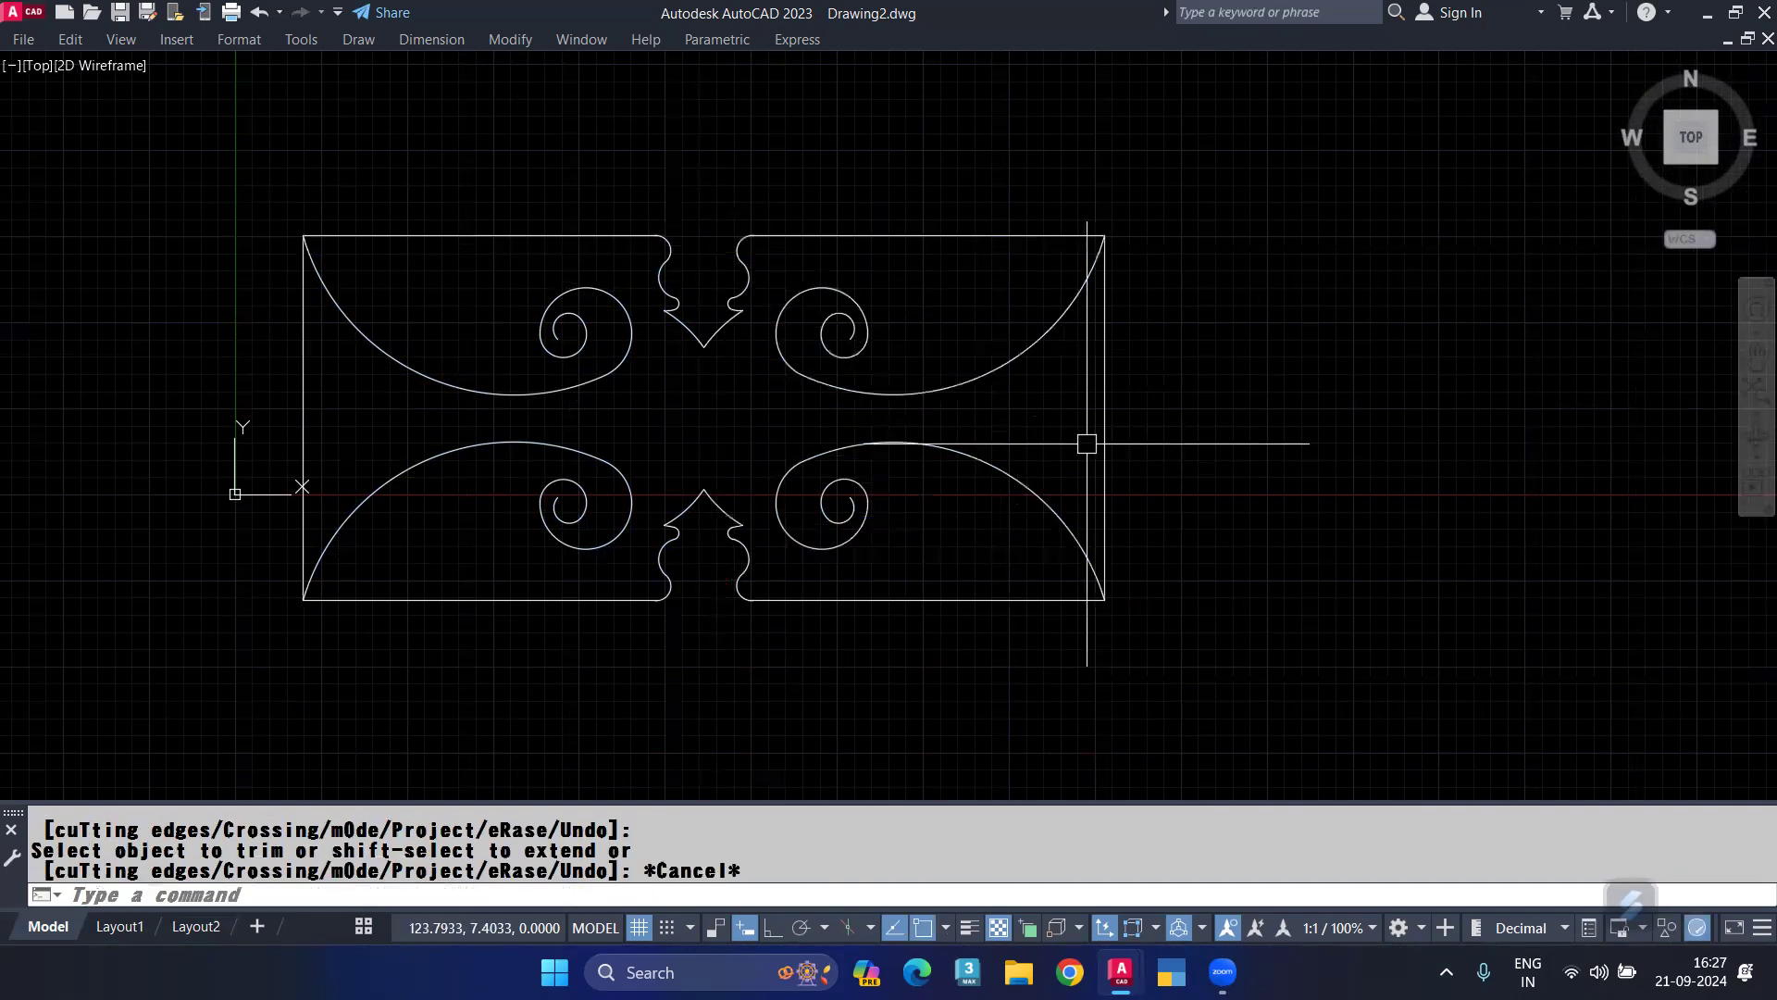
{"action": "key", "text": "Return"}
{"action": "left_click", "coordinate": [1103, 398]}
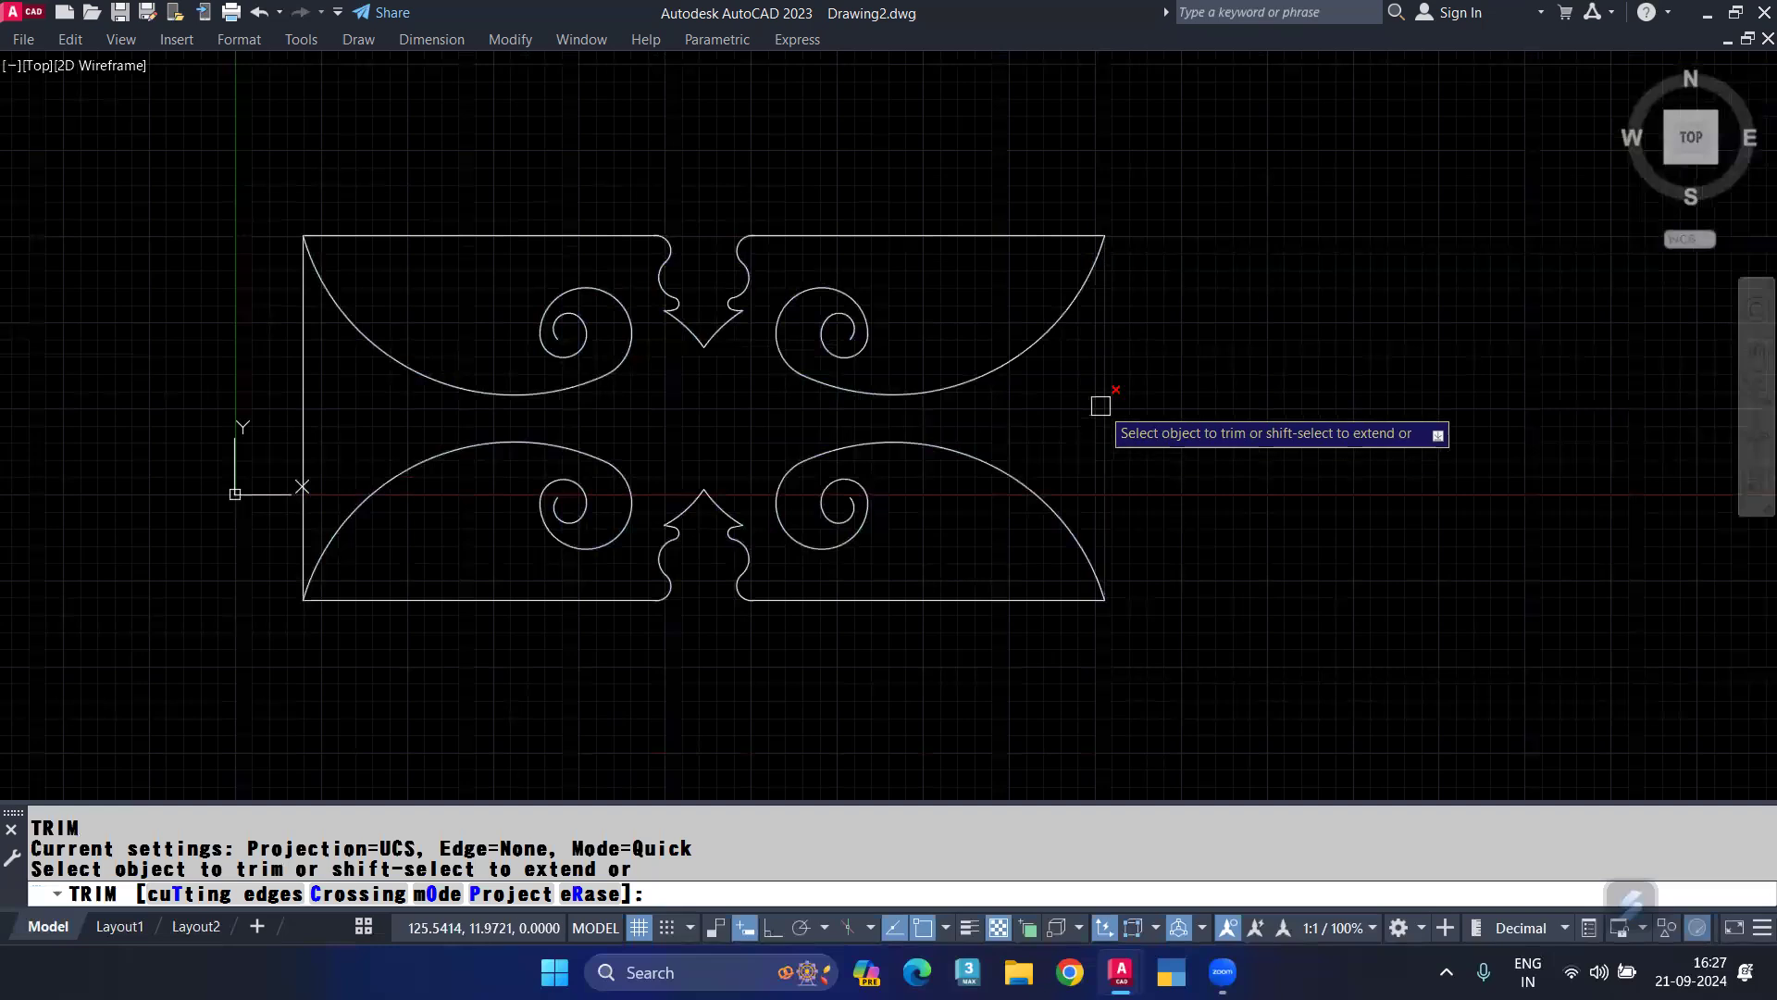
{"action": "left_click", "coordinate": [305, 410]}
{"action": "key", "text": "Escape"}
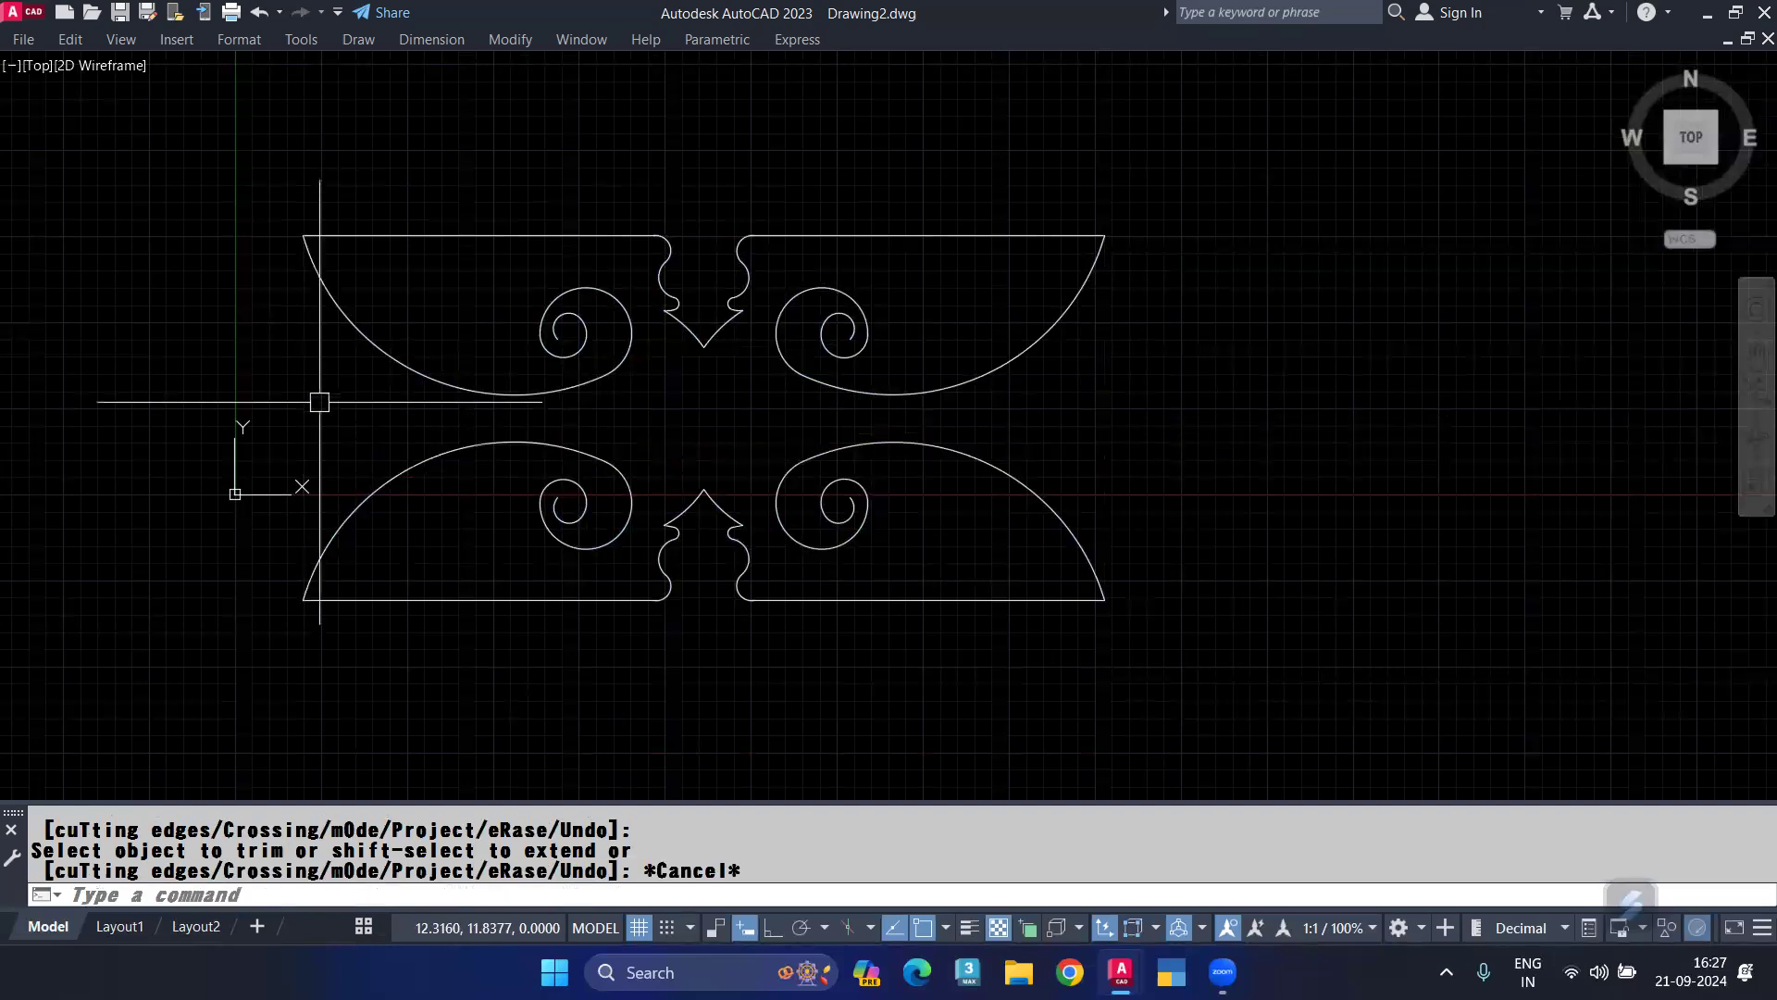
Join the remaining panel segments into continuous polylines and check one scroll as a single object.
{"action": "left_click", "coordinate": [238, 142]}
{"action": "left_click", "coordinate": [1138, 666]}
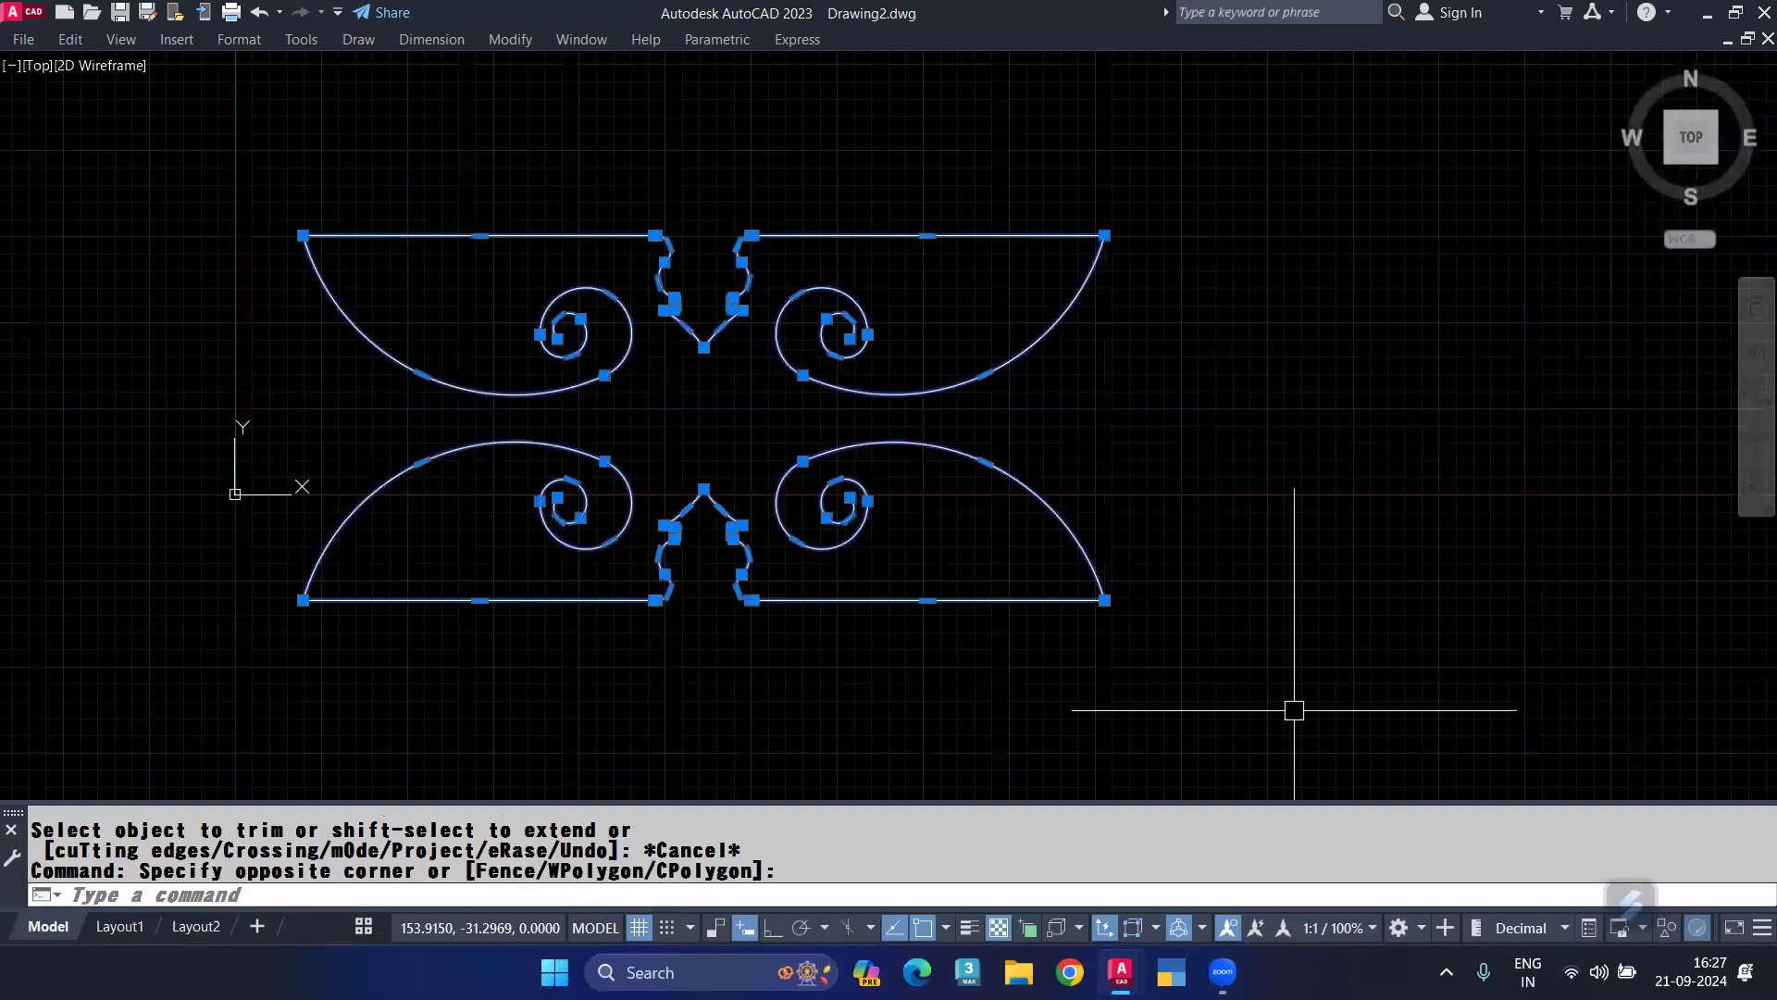
{"action": "type", "text": "j"}
{"action": "key", "text": "Return"}
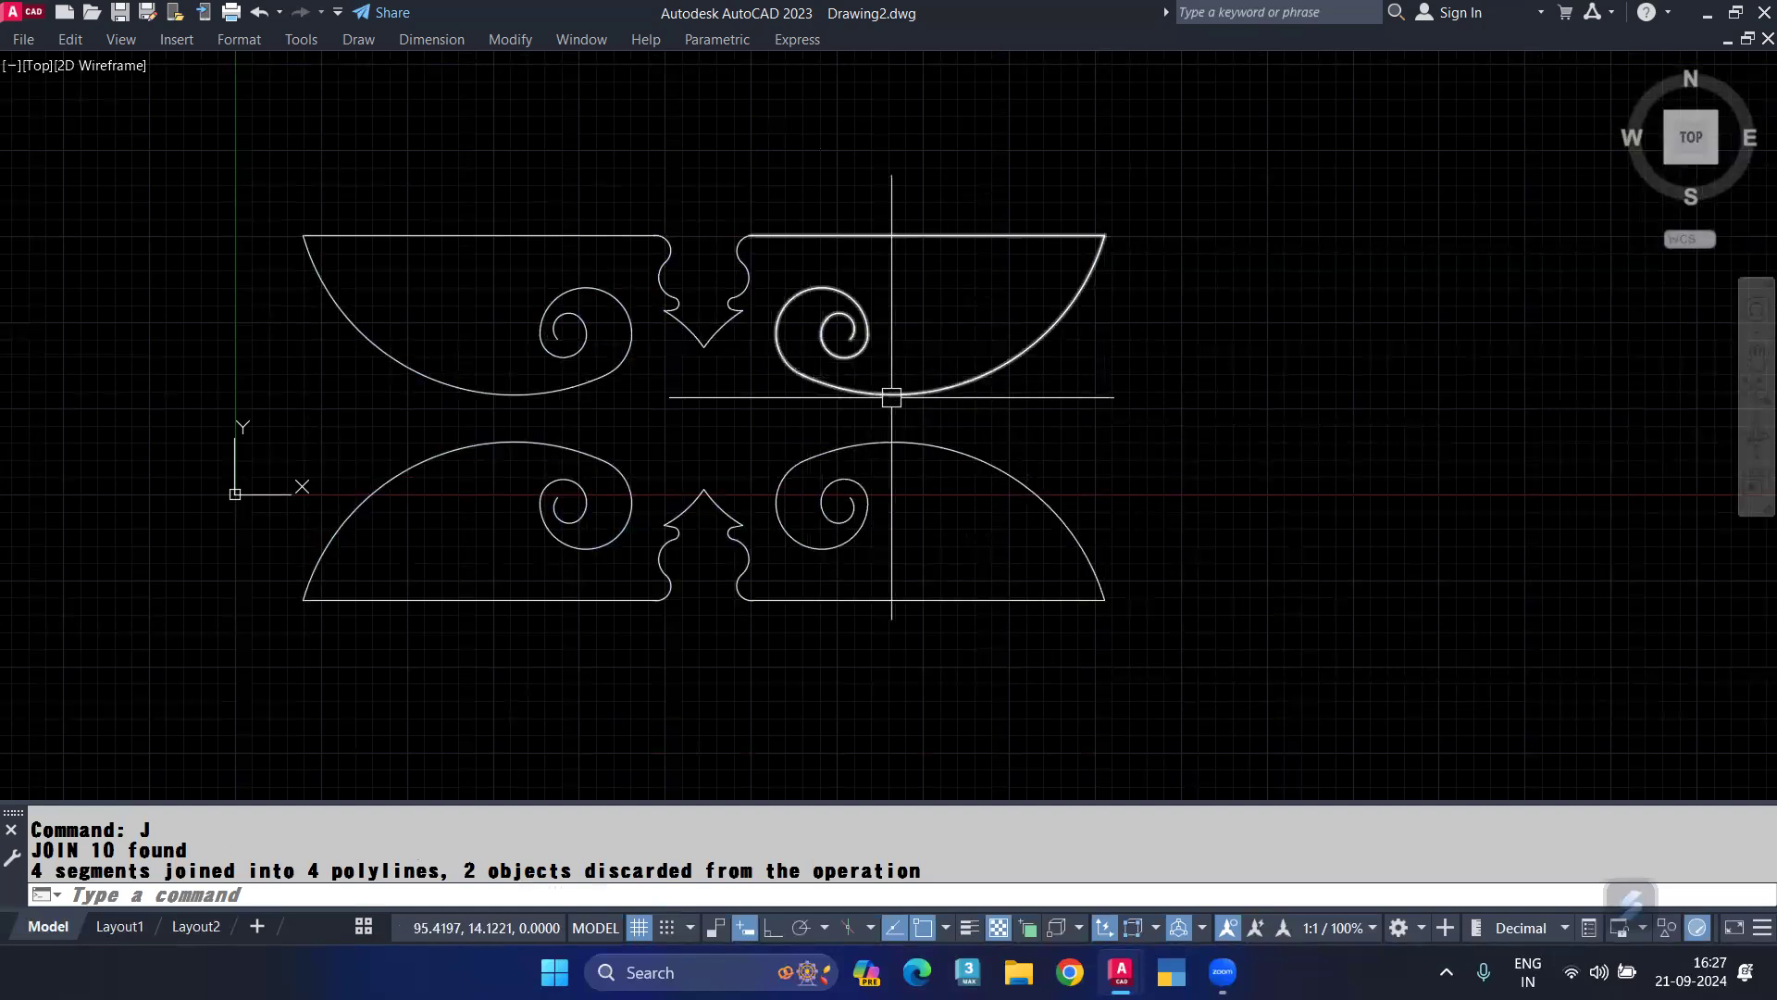
{"action": "left_click", "coordinate": [891, 398]}
{"action": "key", "text": "Escape"}
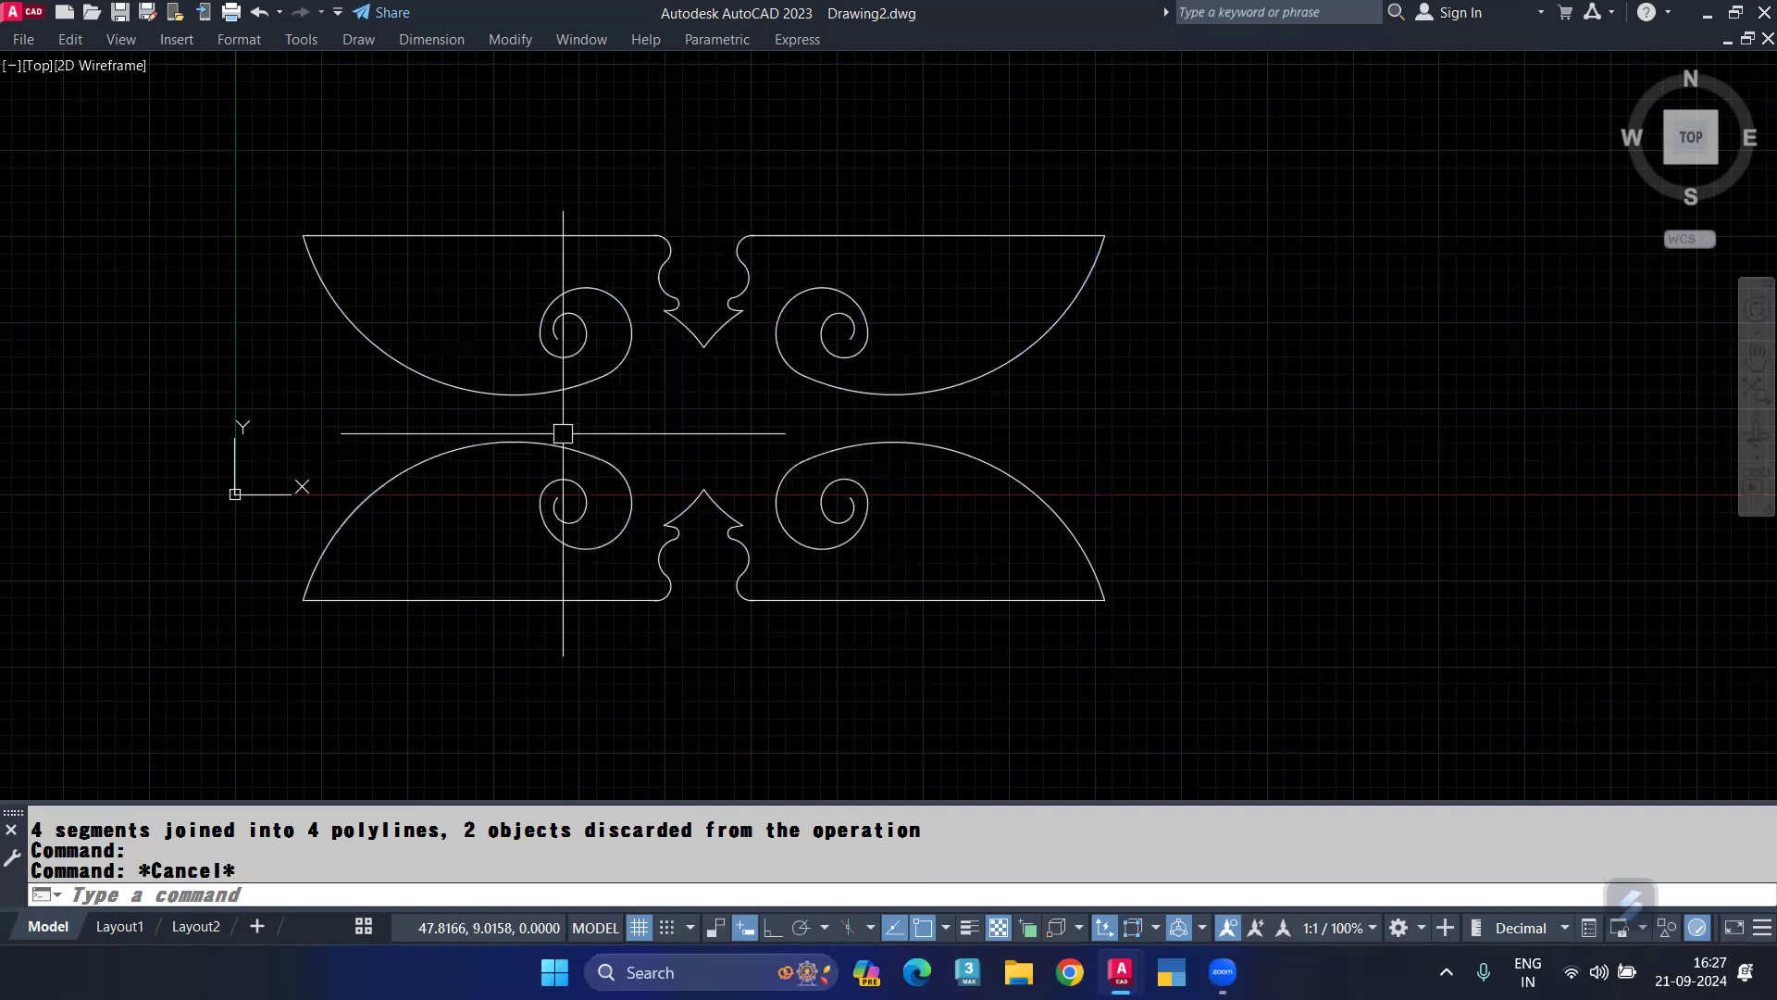
{"action": "key", "text": "Escape"}
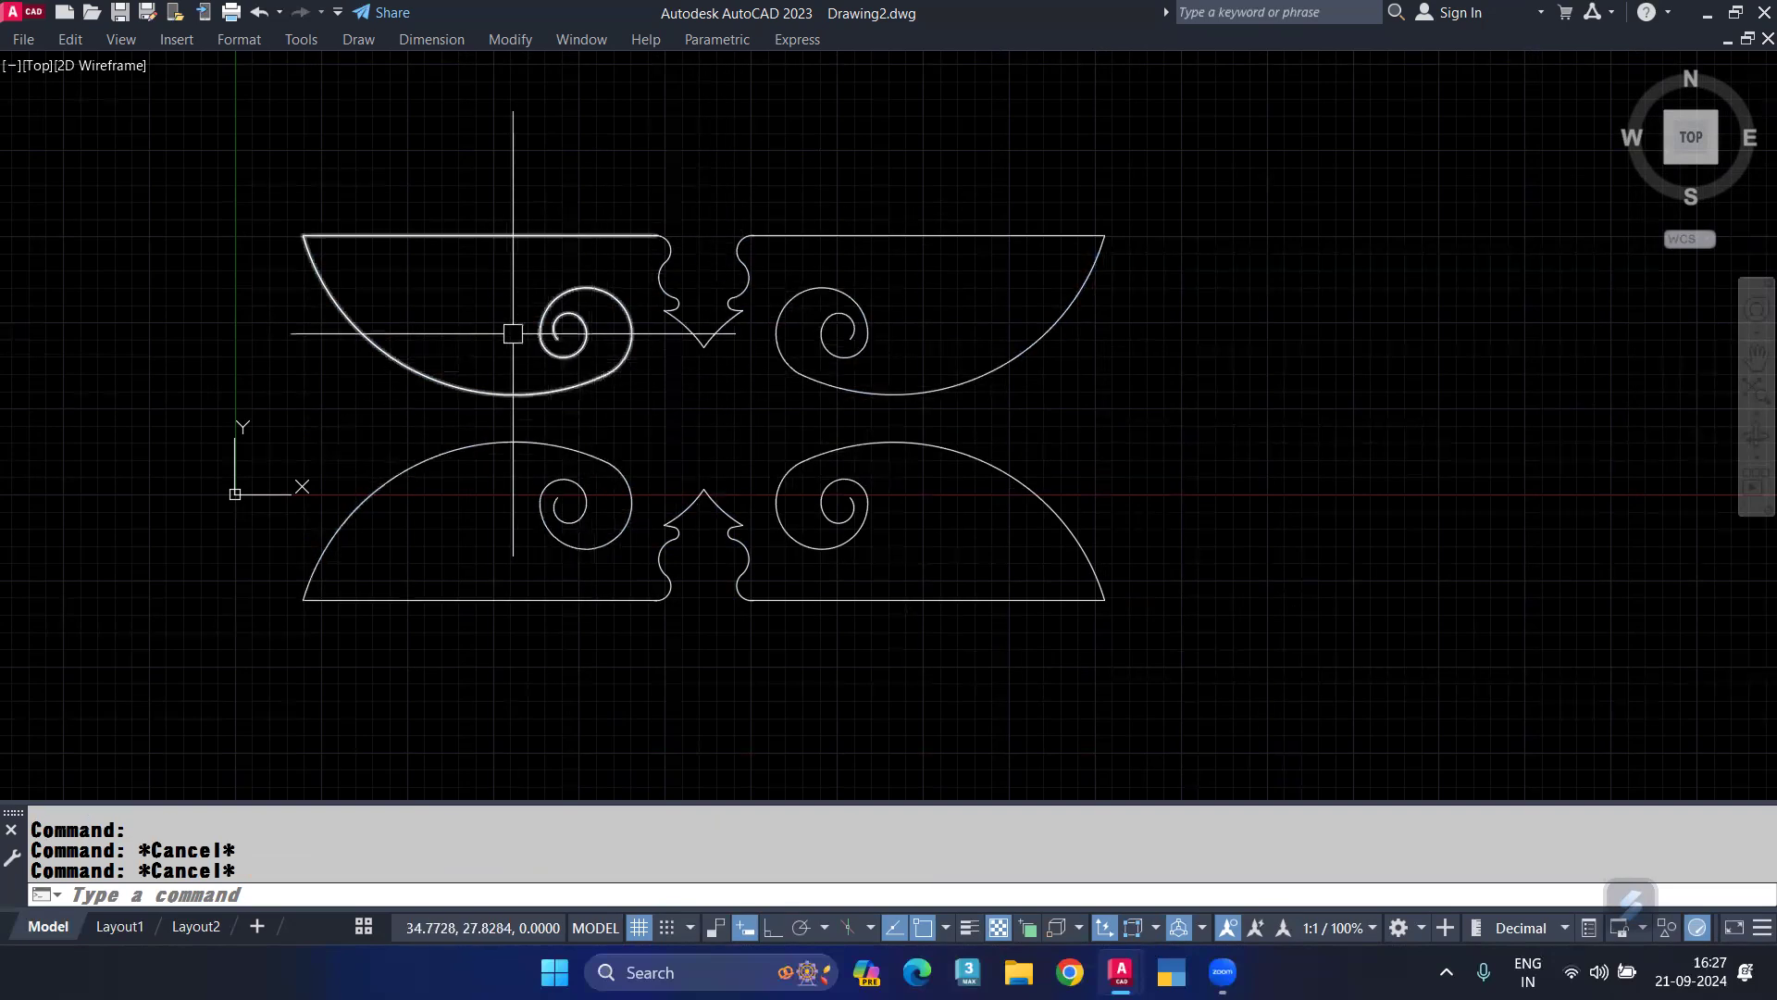
Erase the whole scroll panel from Drawing2.
{"action": "scroll", "coordinate": [364, 217], "scroll_direction": "down", "scroll_amount": 2}
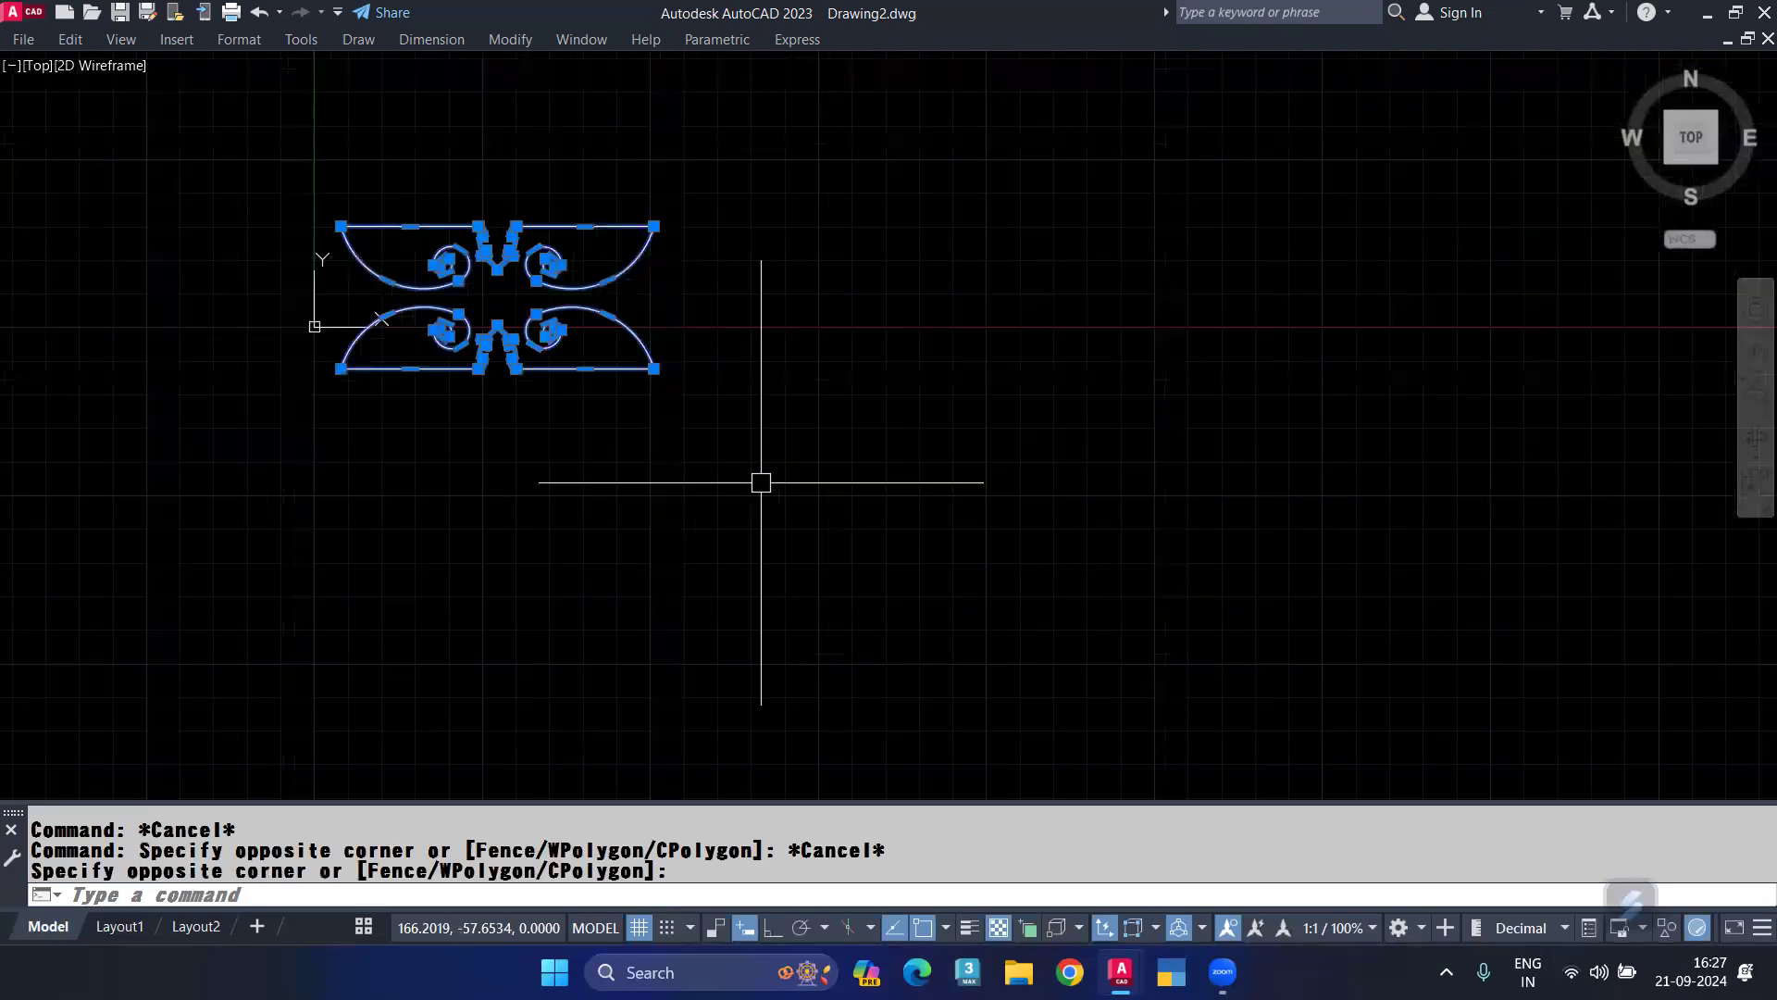
{"action": "key", "text": "Escape"}
{"action": "left_click", "coordinate": [734, 147]}
{"action": "left_click", "coordinate": [324, 440]}
{"action": "key", "text": "Delete"}
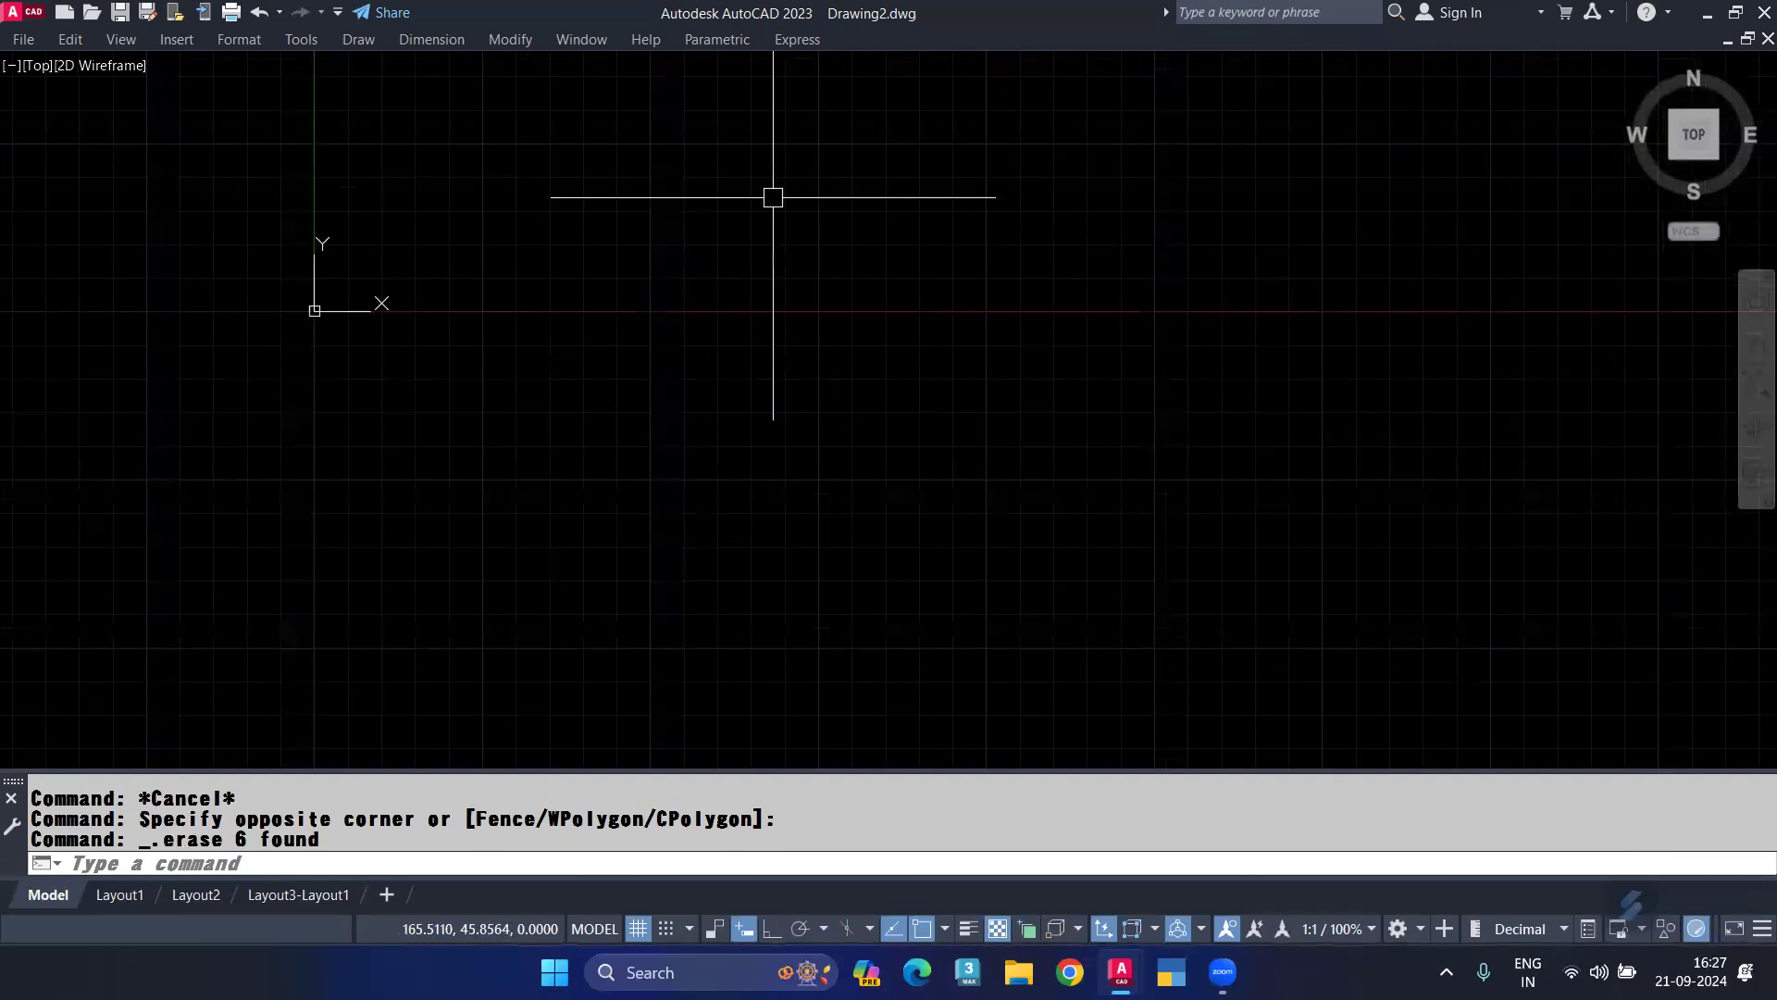
{"action": "scroll", "coordinate": [644, 228], "scroll_direction": "down", "scroll_amount": 2}
{"action": "middle_click", "coordinate": [644, 229]}
{"action": "middle_click", "coordinate": [644, 228]}
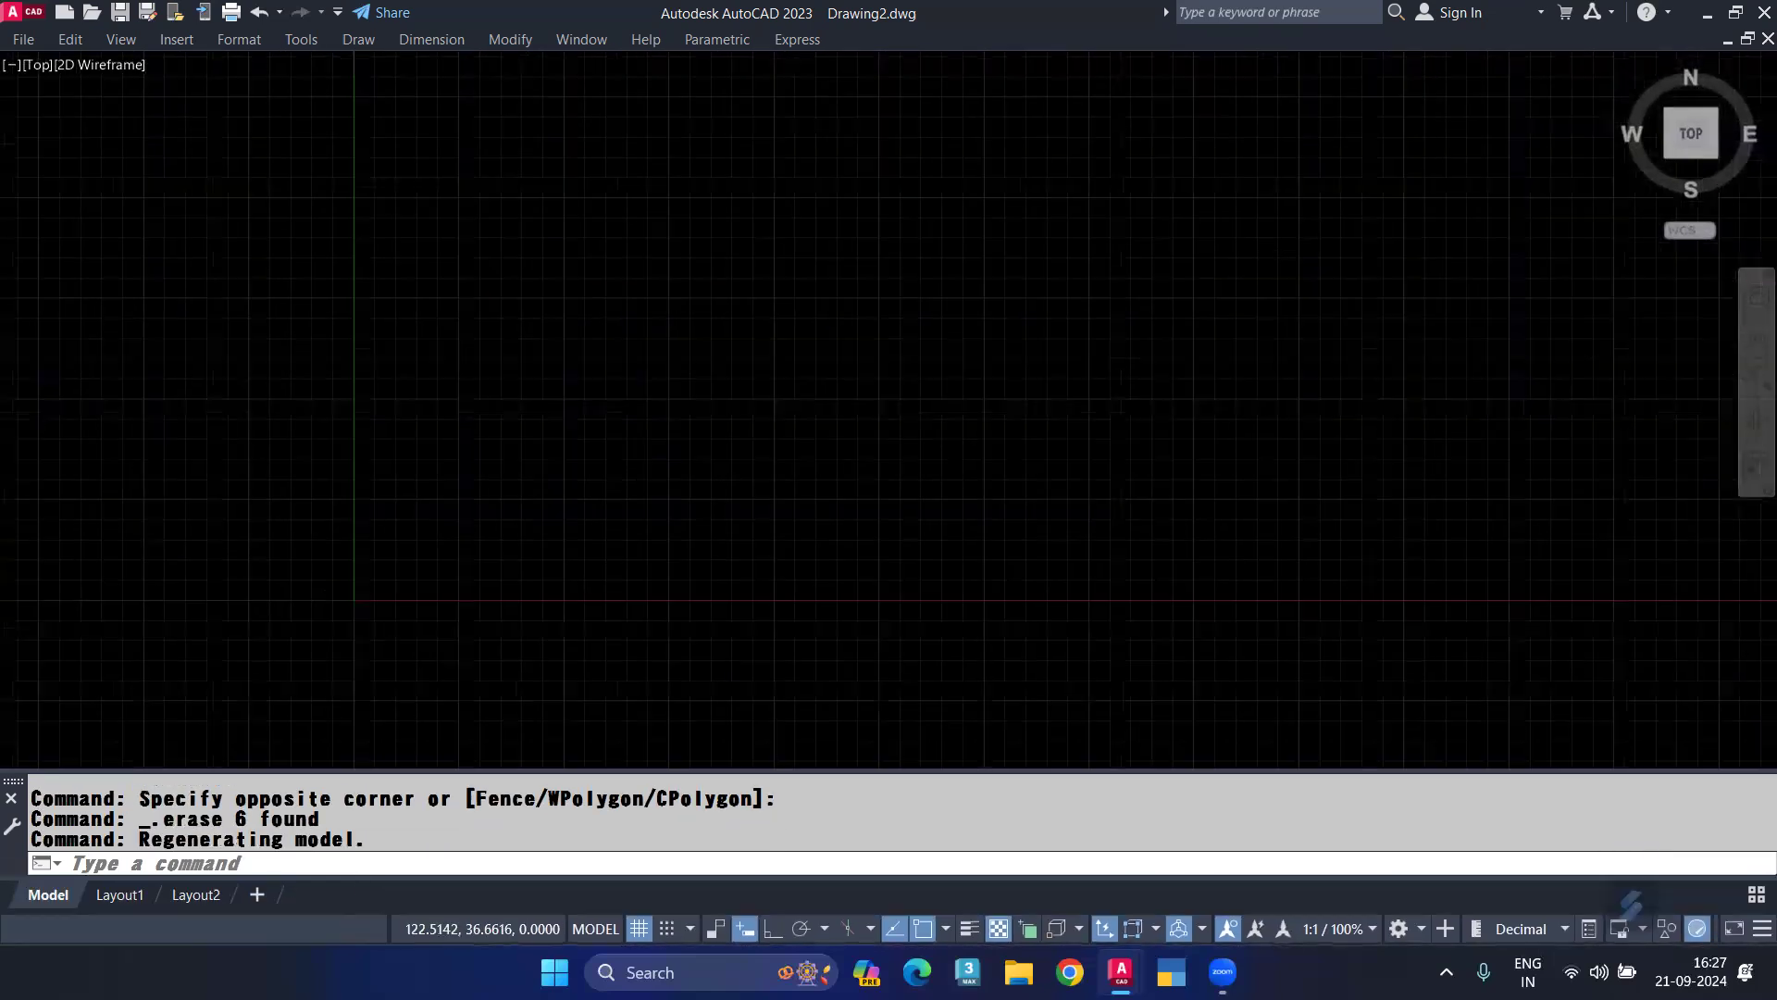
Switch to Drawing1.dwg and erase the two small leftover furniture symbols.
{"action": "mouse_move", "coordinate": [1121, 972]}
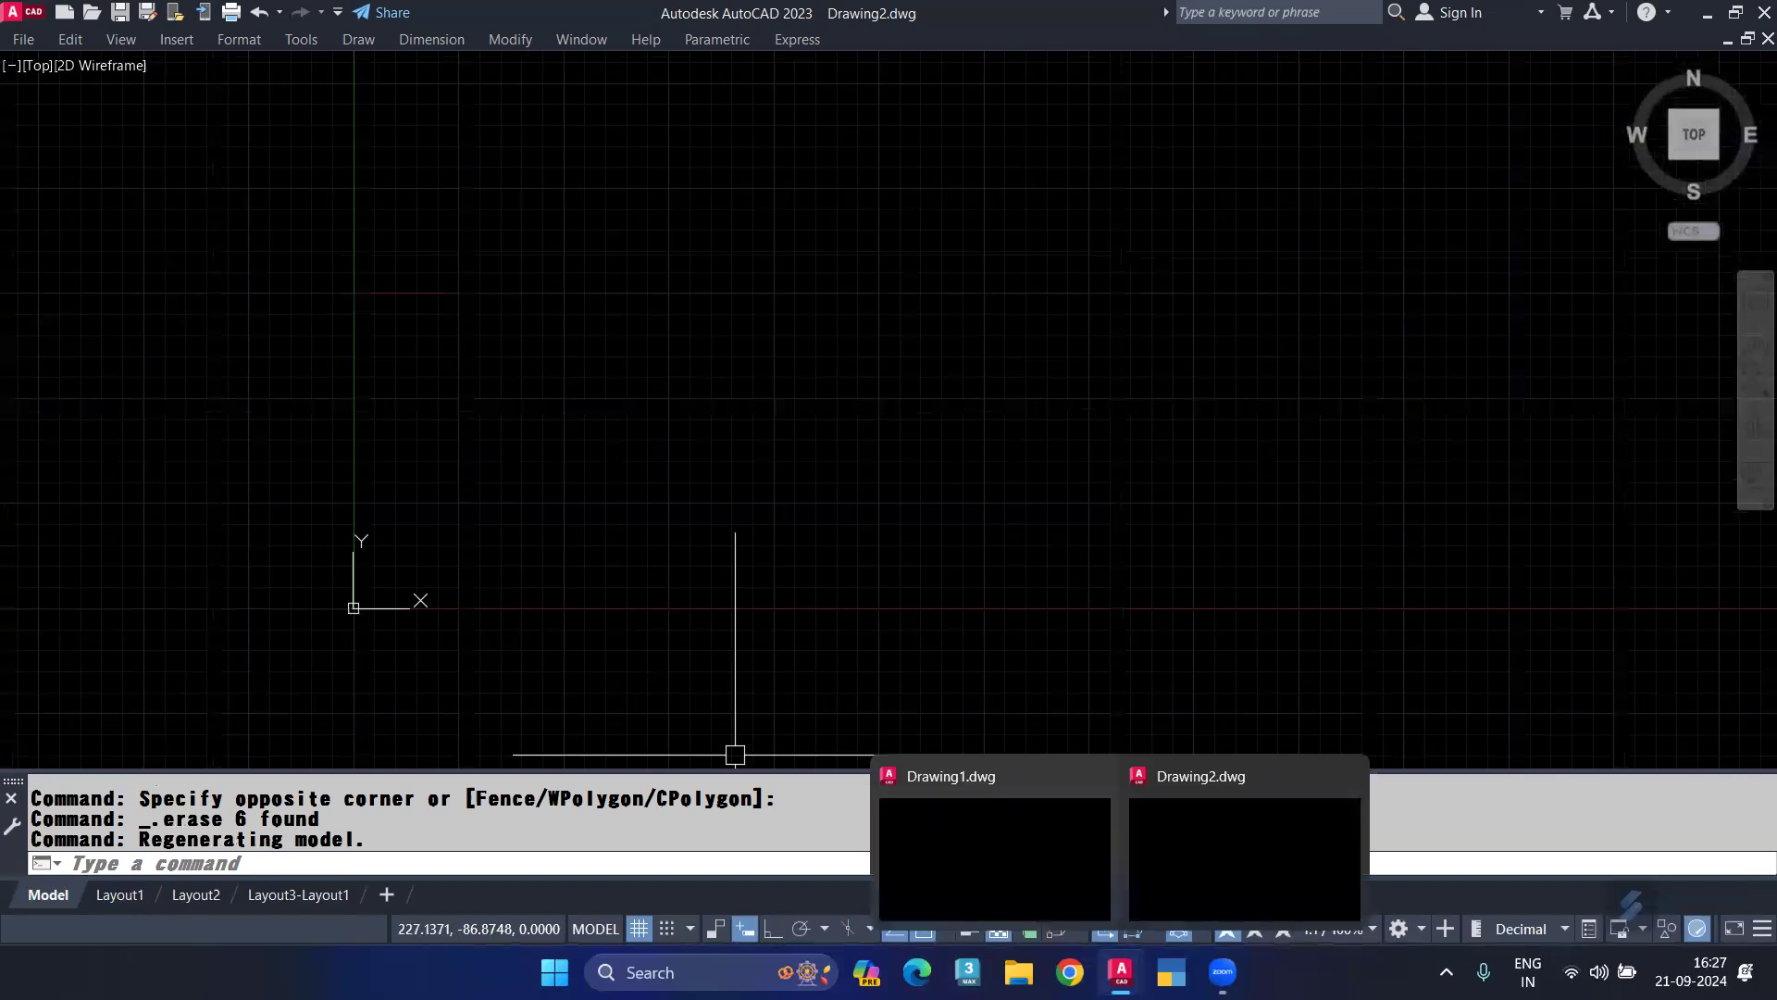
{"action": "left_click", "coordinate": [1072, 861]}
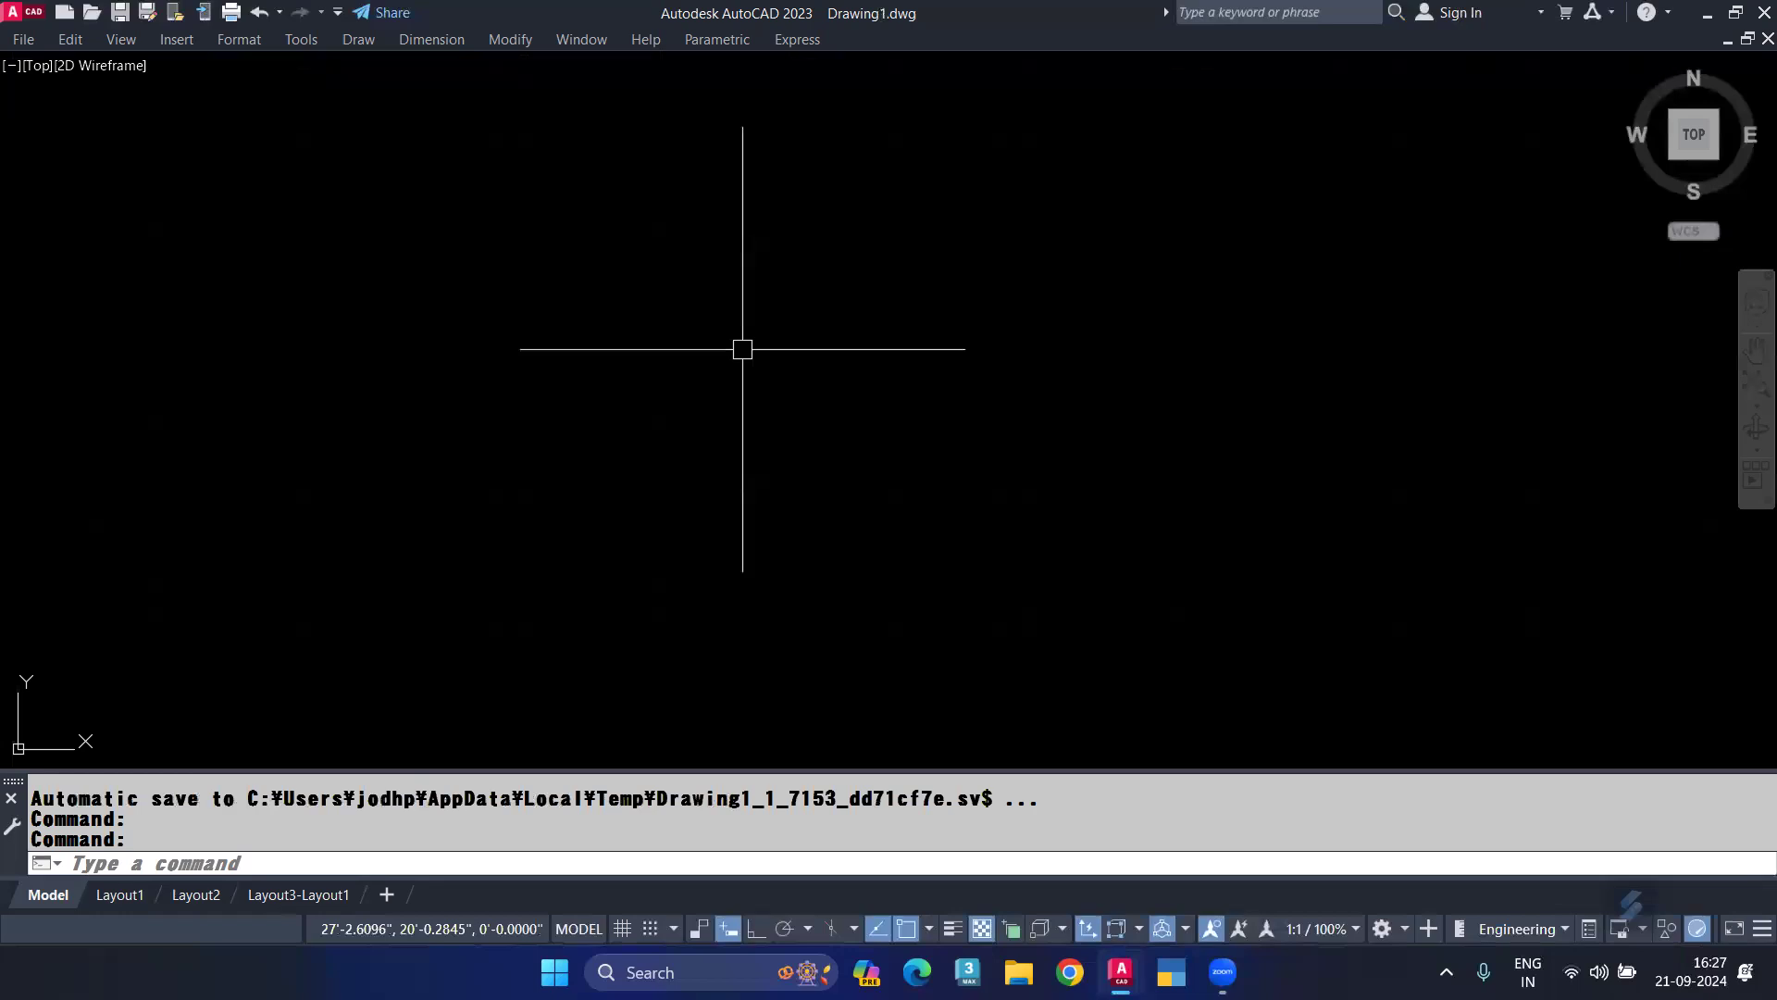
{"action": "scroll", "coordinate": [691, 358], "scroll_direction": "down", "scroll_amount": 5}
{"action": "middle_click_drag", "start_coordinate": [691, 357], "coordinate": [501, 641]}
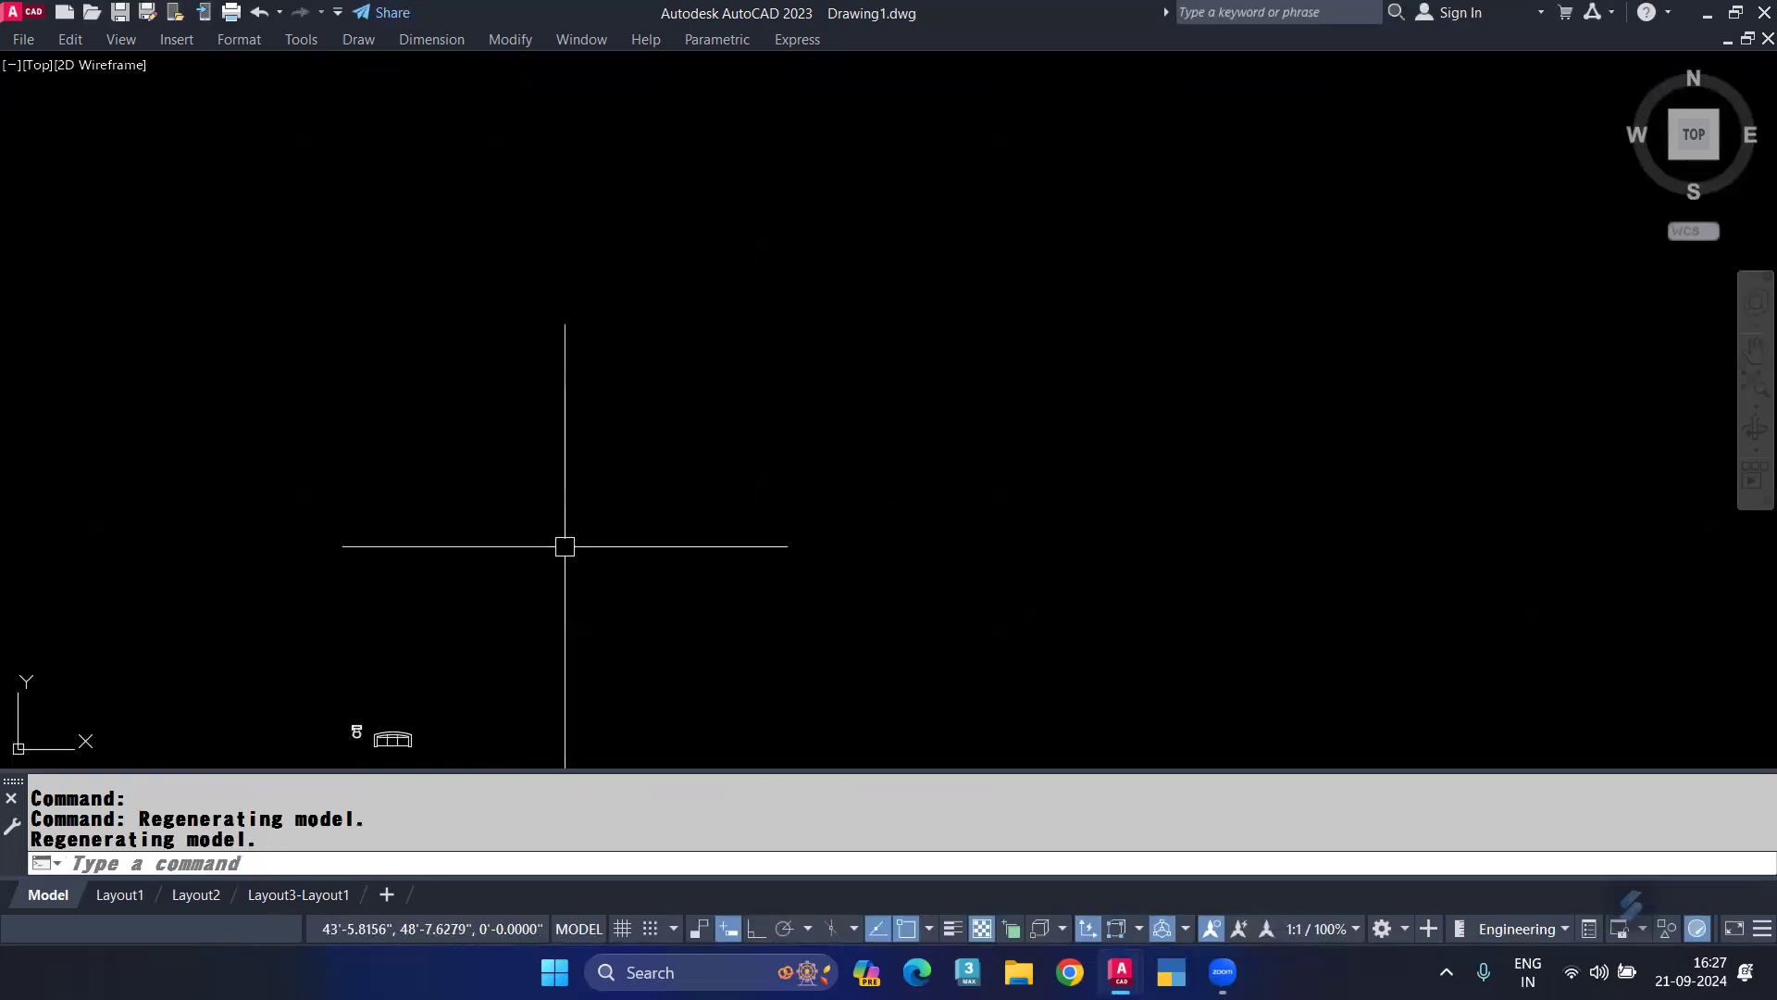
{"action": "left_click", "coordinate": [662, 352]}
{"action": "left_click", "coordinate": [230, 737]}
{"action": "left_click", "coordinate": [461, 632]}
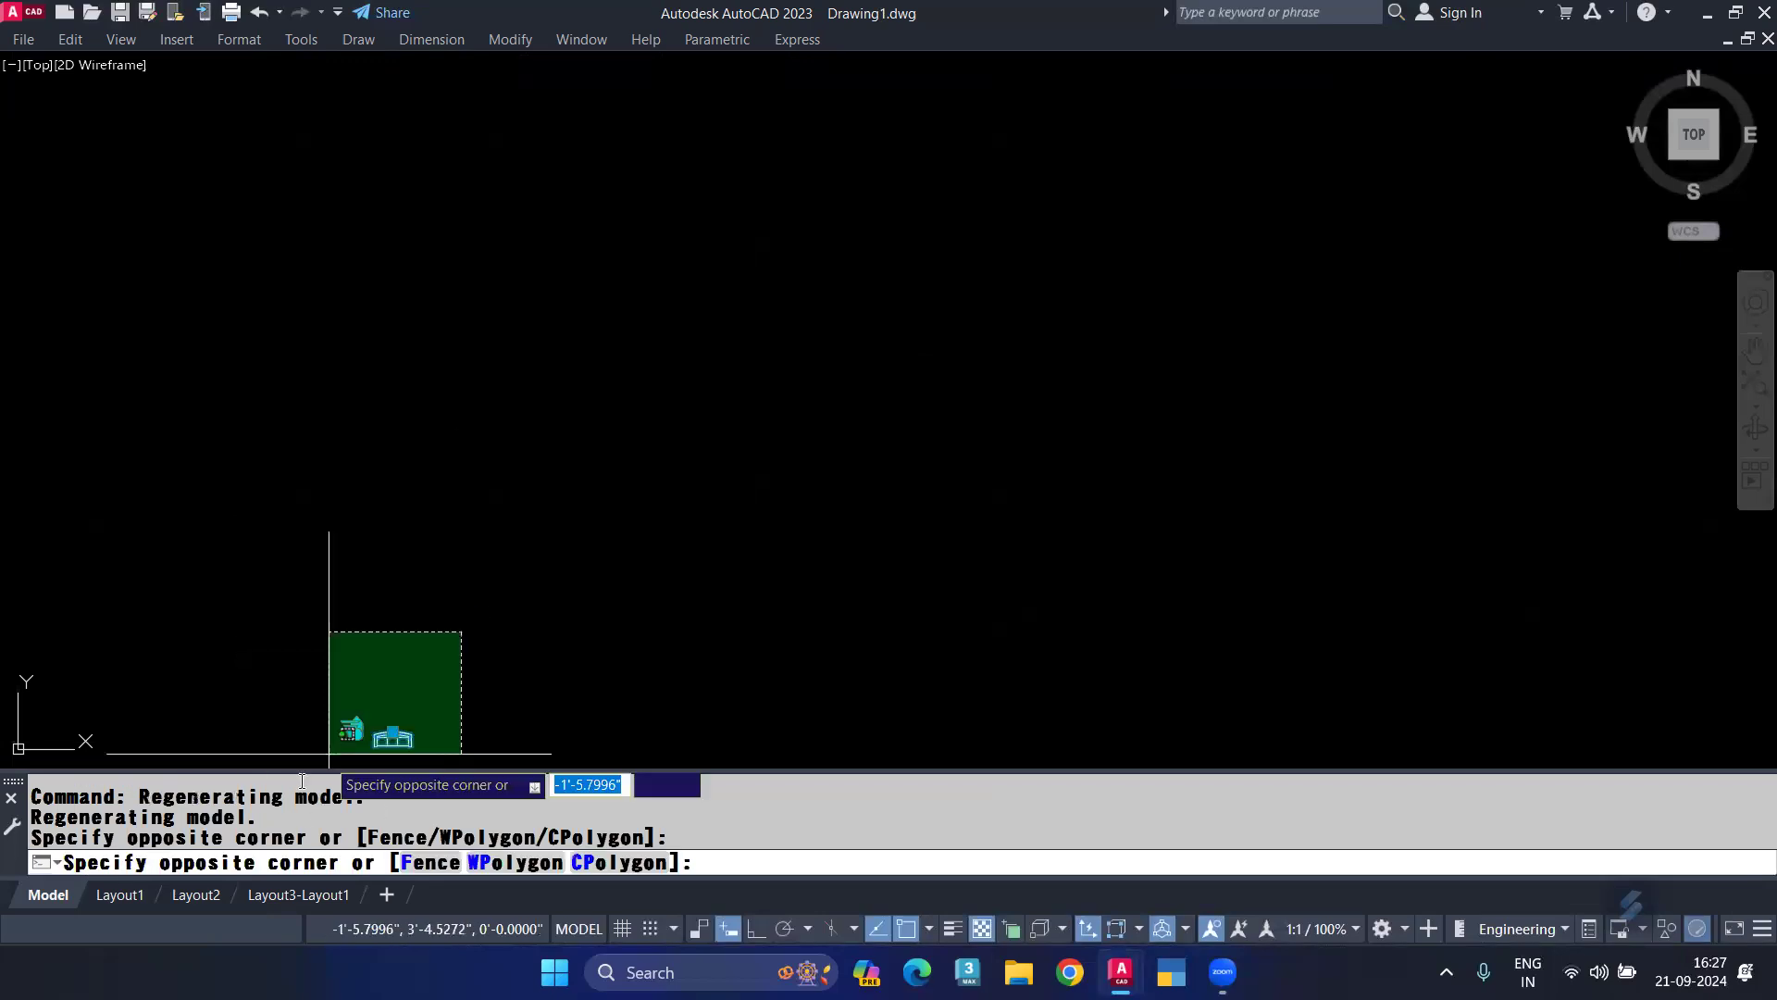
{"action": "left_click", "coordinate": [315, 766]}
{"action": "key", "text": "Delete"}
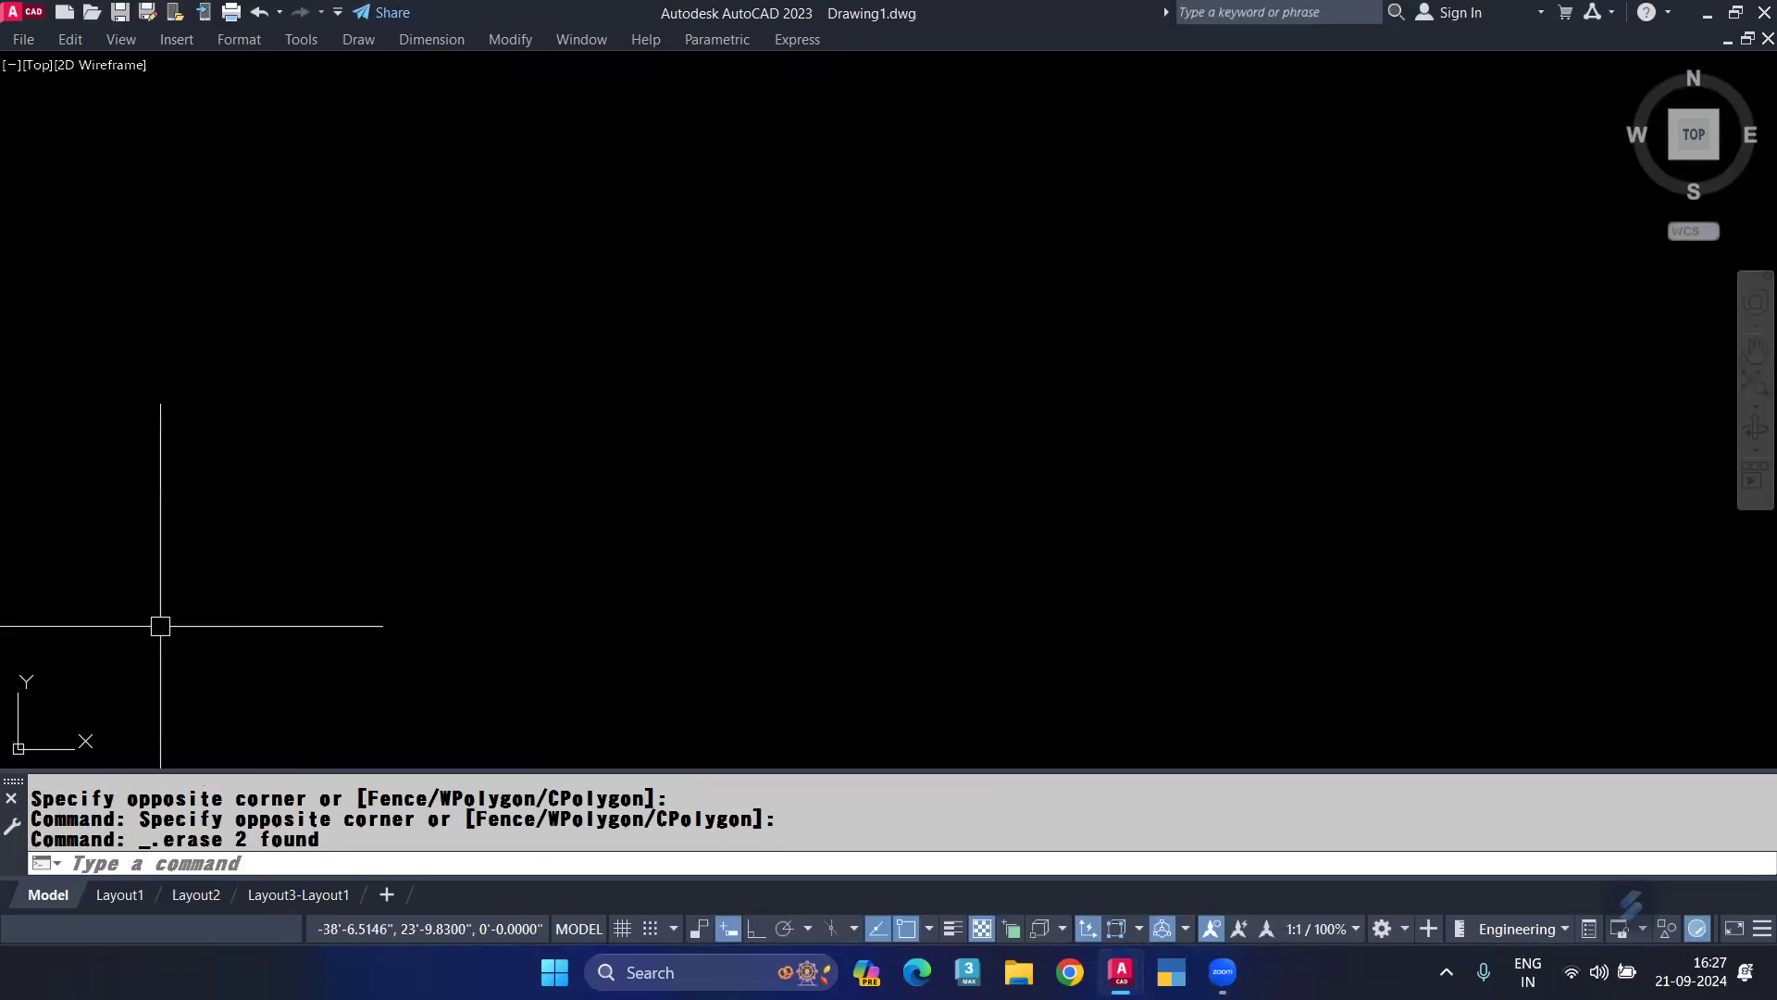
Draw a wide freehand rectangle in the empty area of Drawing1.
{"action": "type", "text": "rec"}
{"action": "key", "text": "Return"}
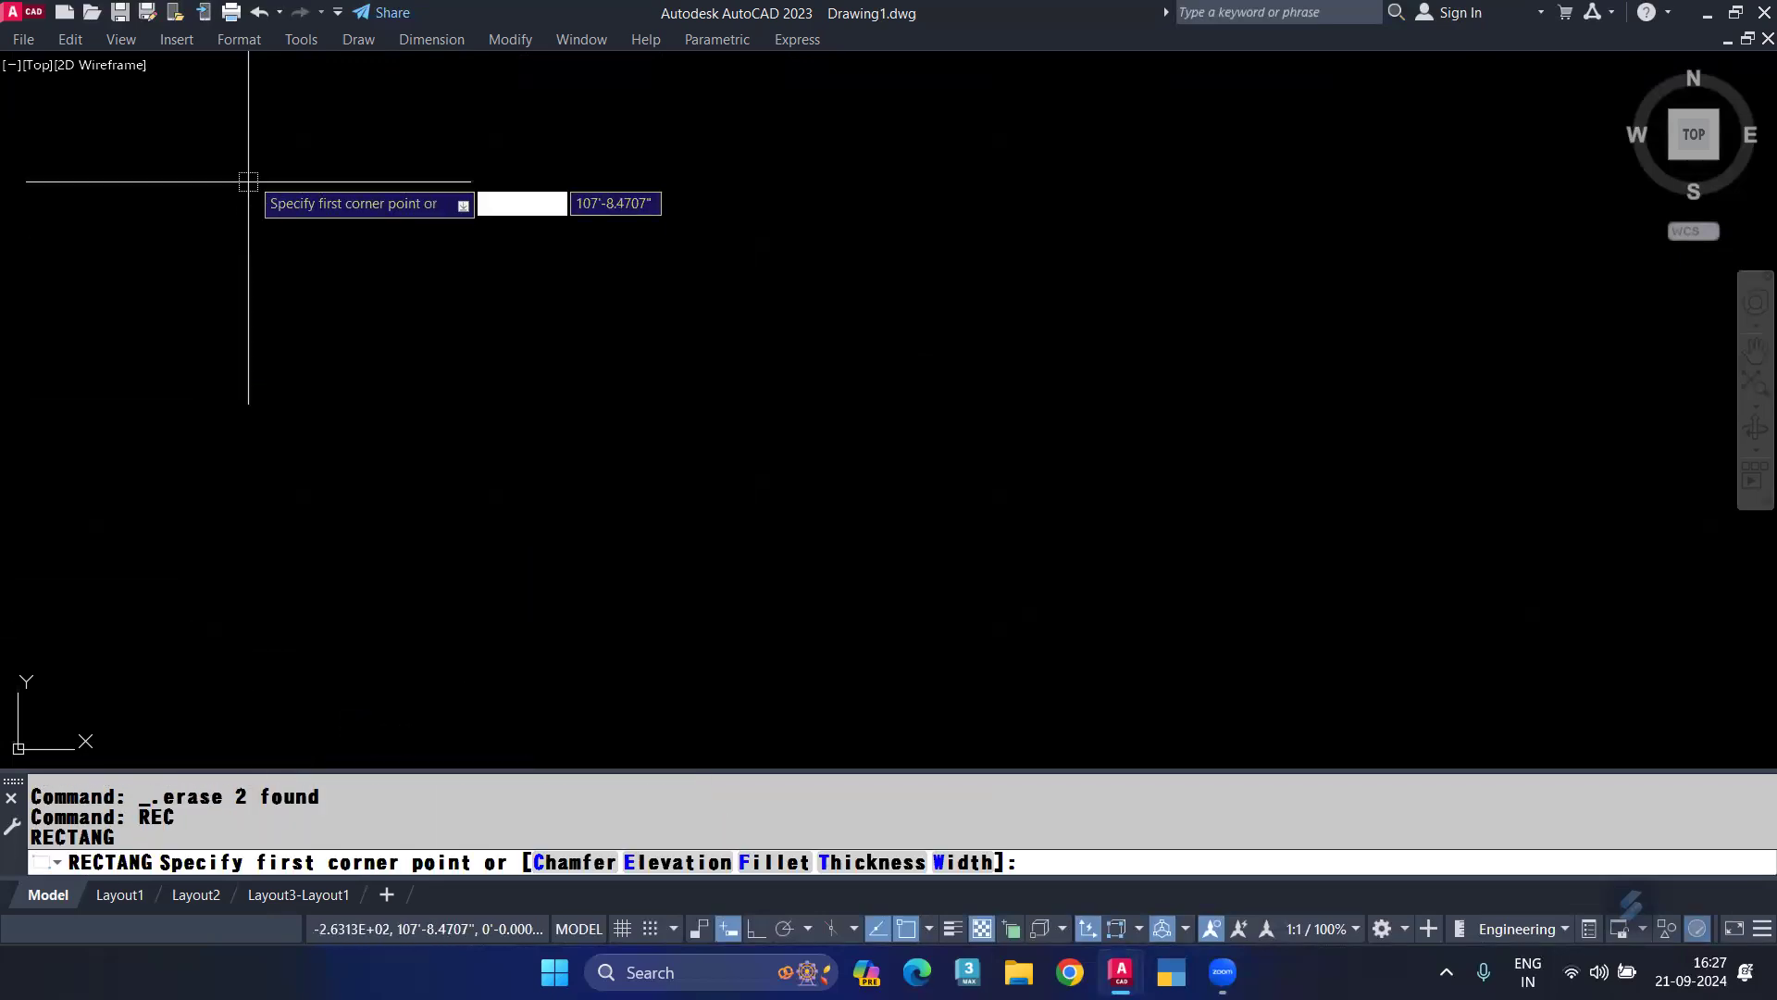
{"action": "left_click", "coordinate": [251, 175]}
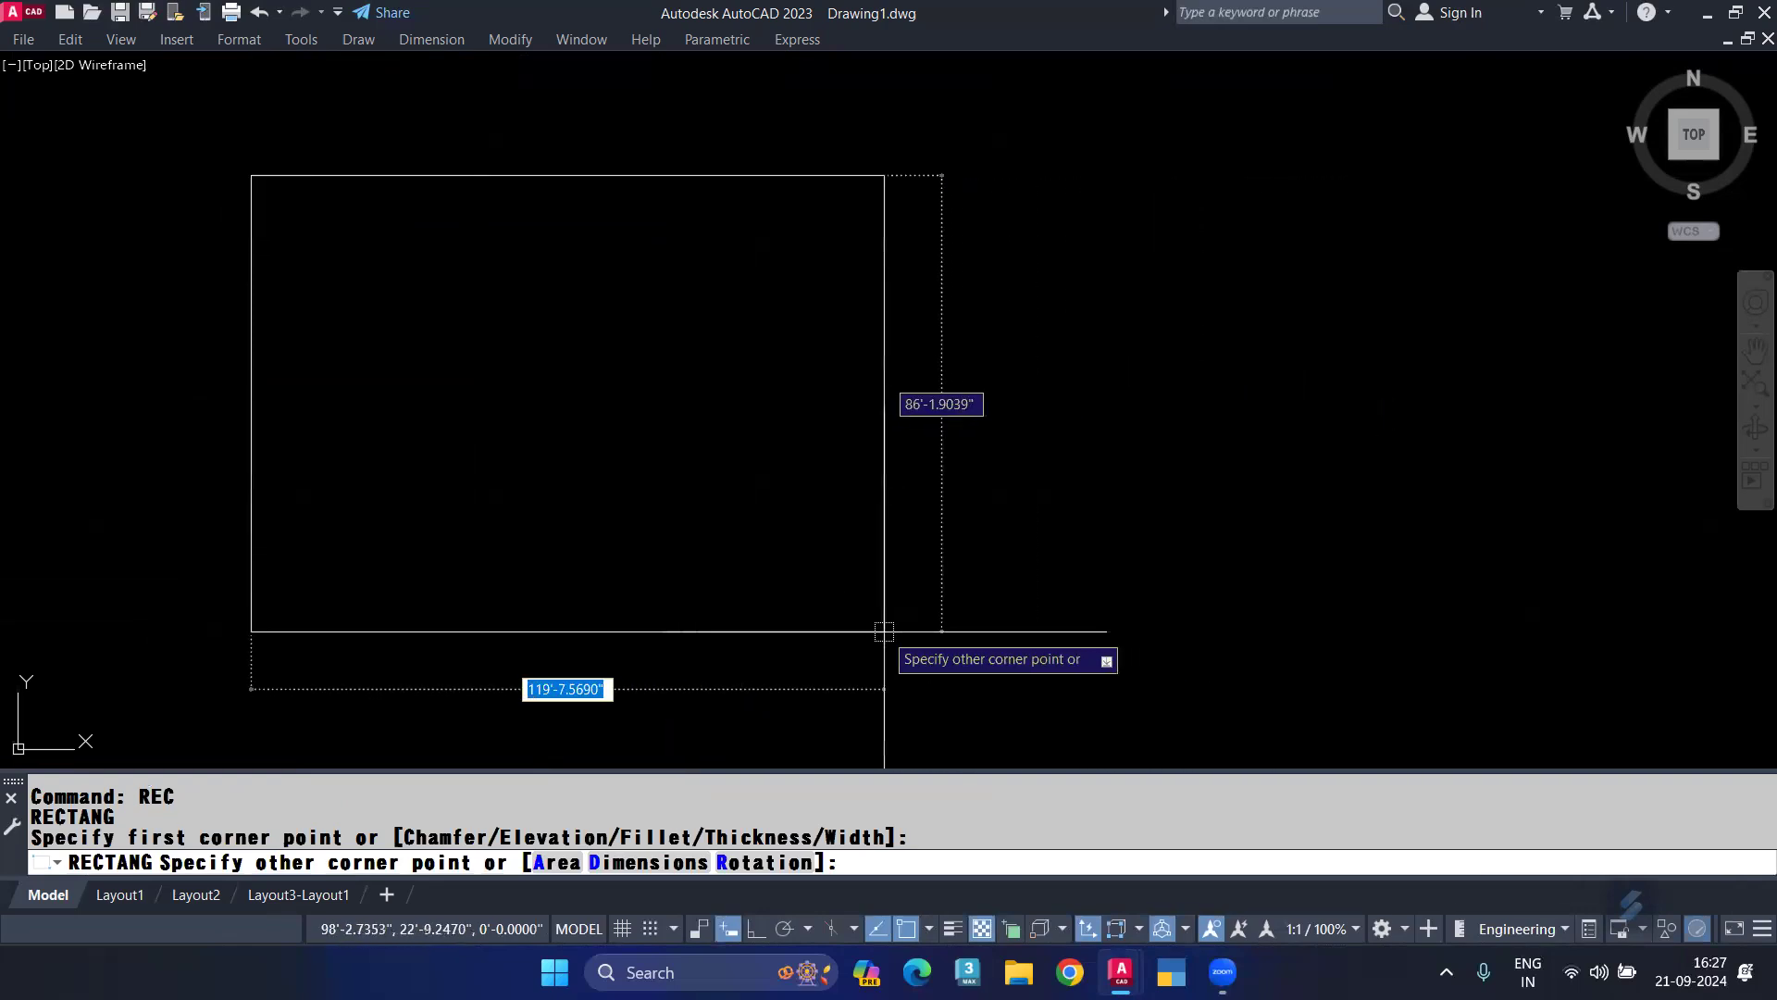
{"action": "left_click", "coordinate": [667, 417]}
{"action": "middle_click_drag", "start_coordinate": [408, 333], "coordinate": [658, 472]}
{"action": "scroll", "coordinate": [658, 472], "scroll_direction": "up", "scroll_amount": 2}
{"action": "middle_click_drag", "start_coordinate": [702, 534], "coordinate": [703, 521]}
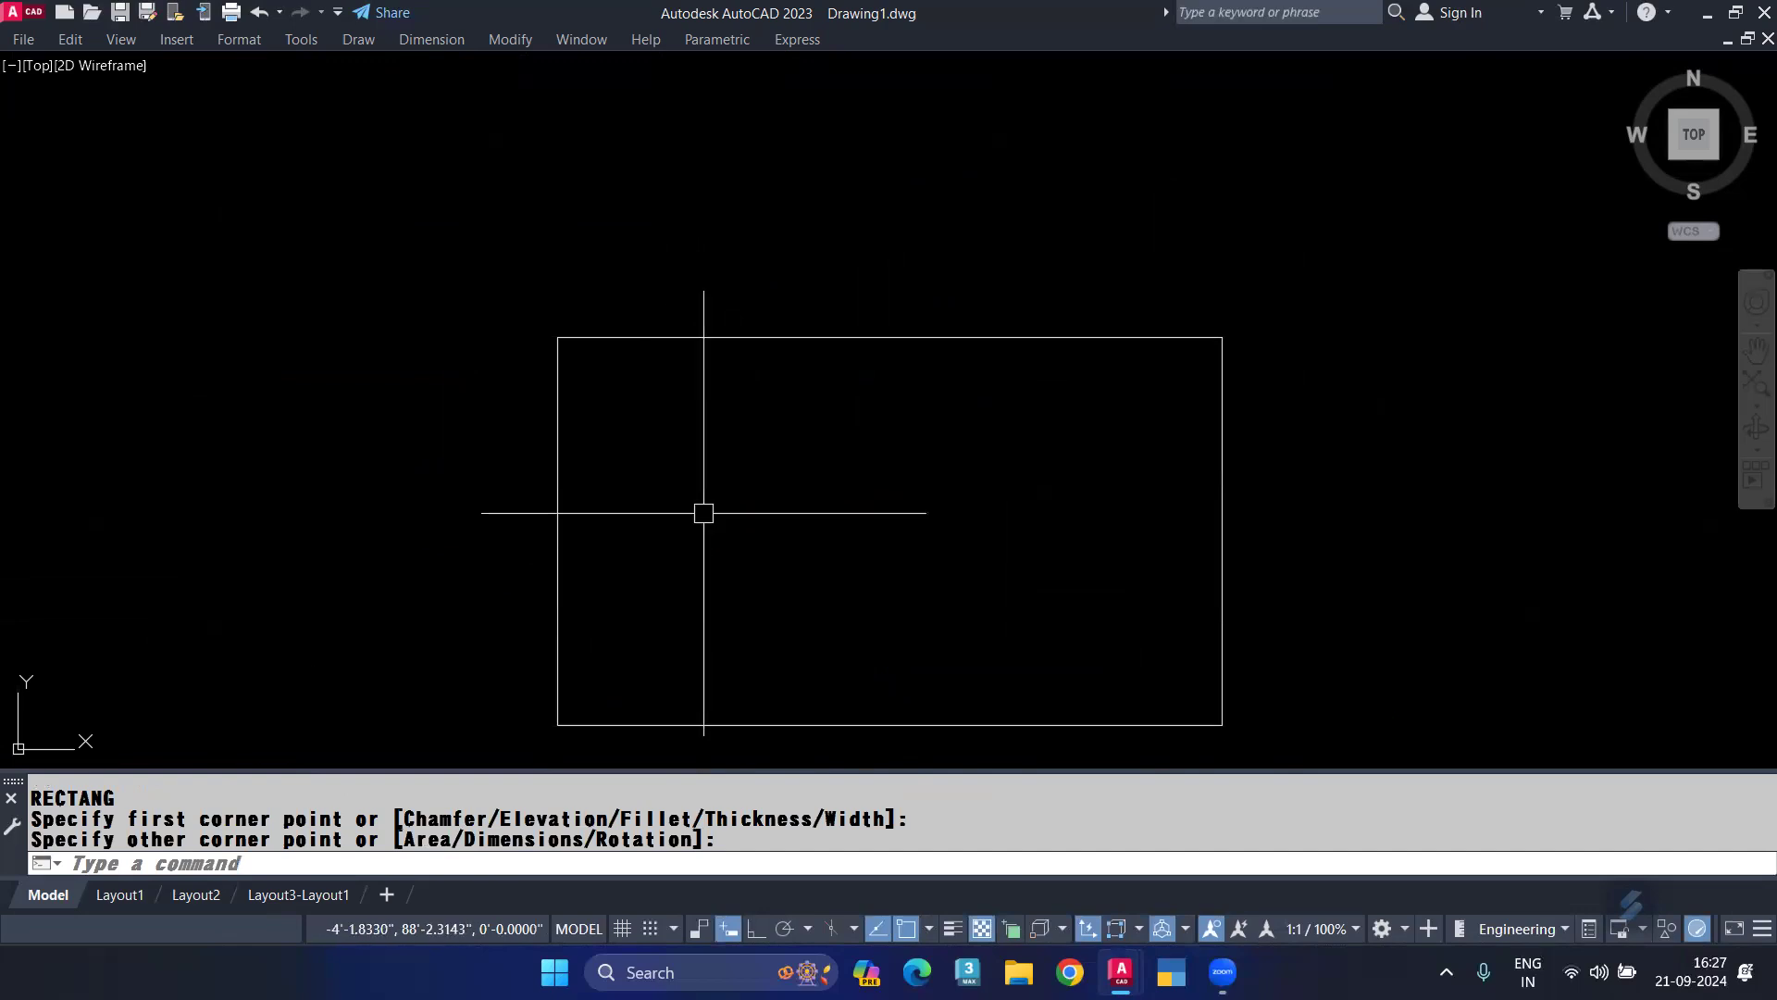
Start a SuperHatch with an image pattern and attach cnc jali design.jpg from the Desktop using the default attachment settings.
{"action": "middle_click_drag", "start_coordinate": [838, 609], "coordinate": [845, 559]}
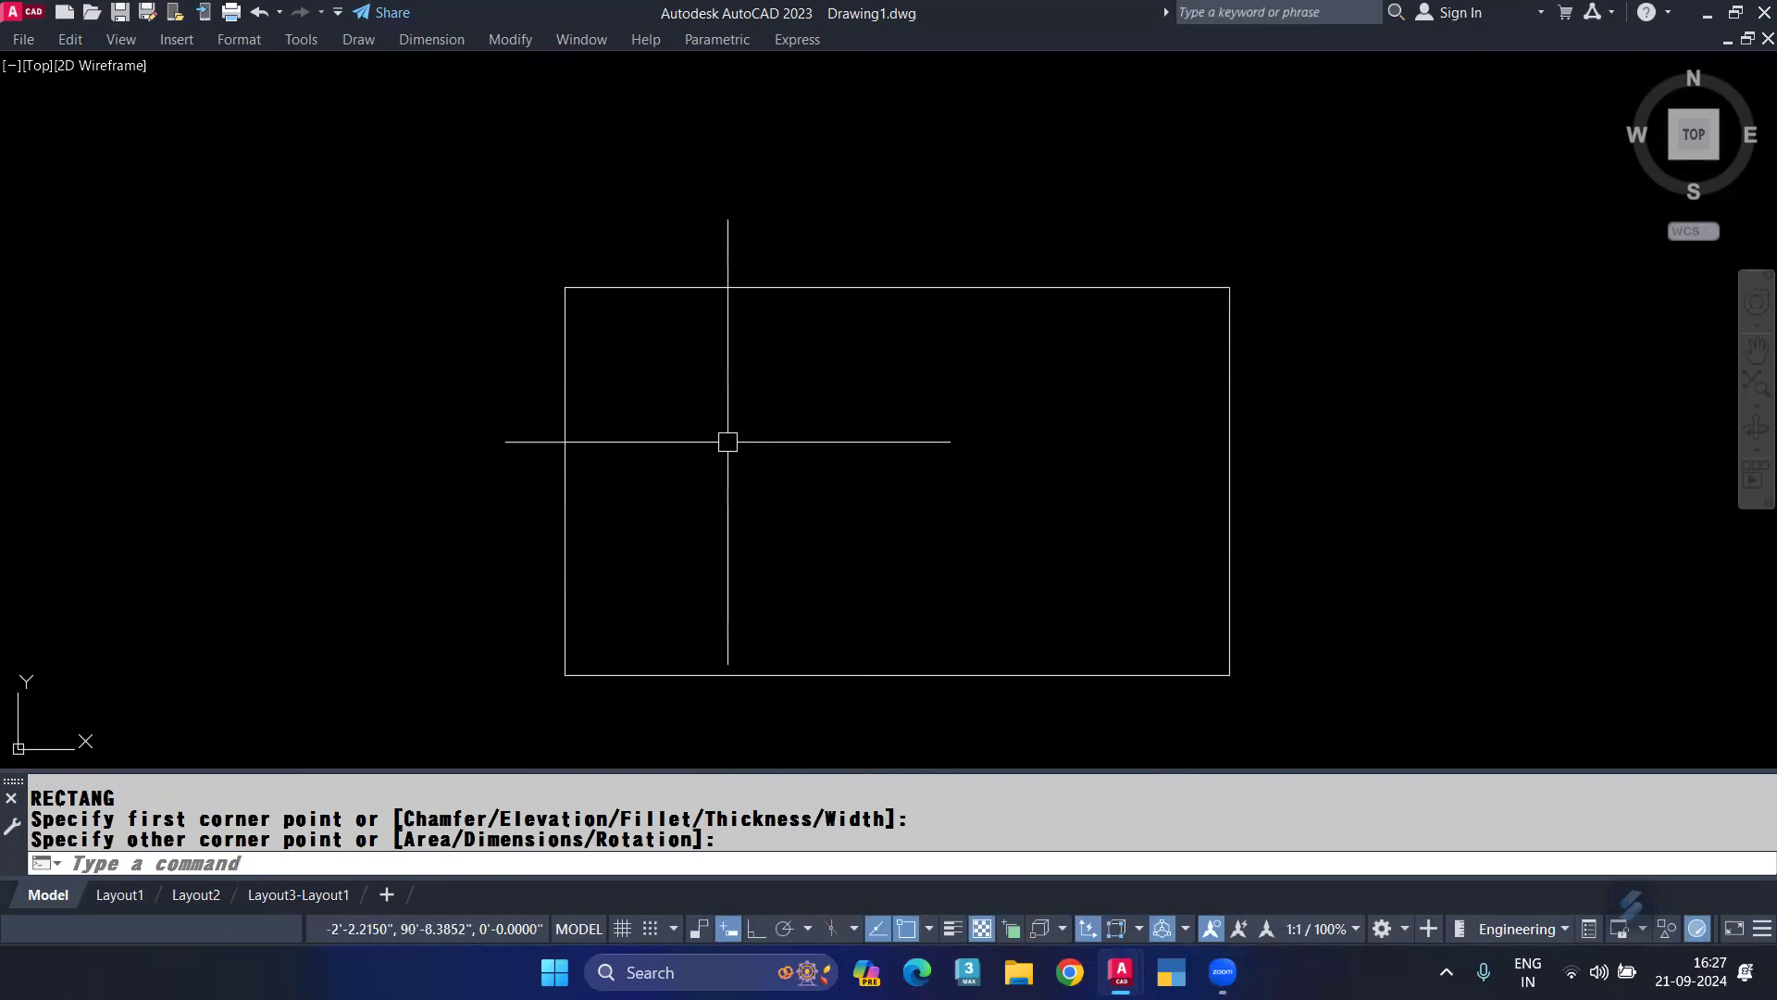
{"action": "type", "text": "SUPER"}
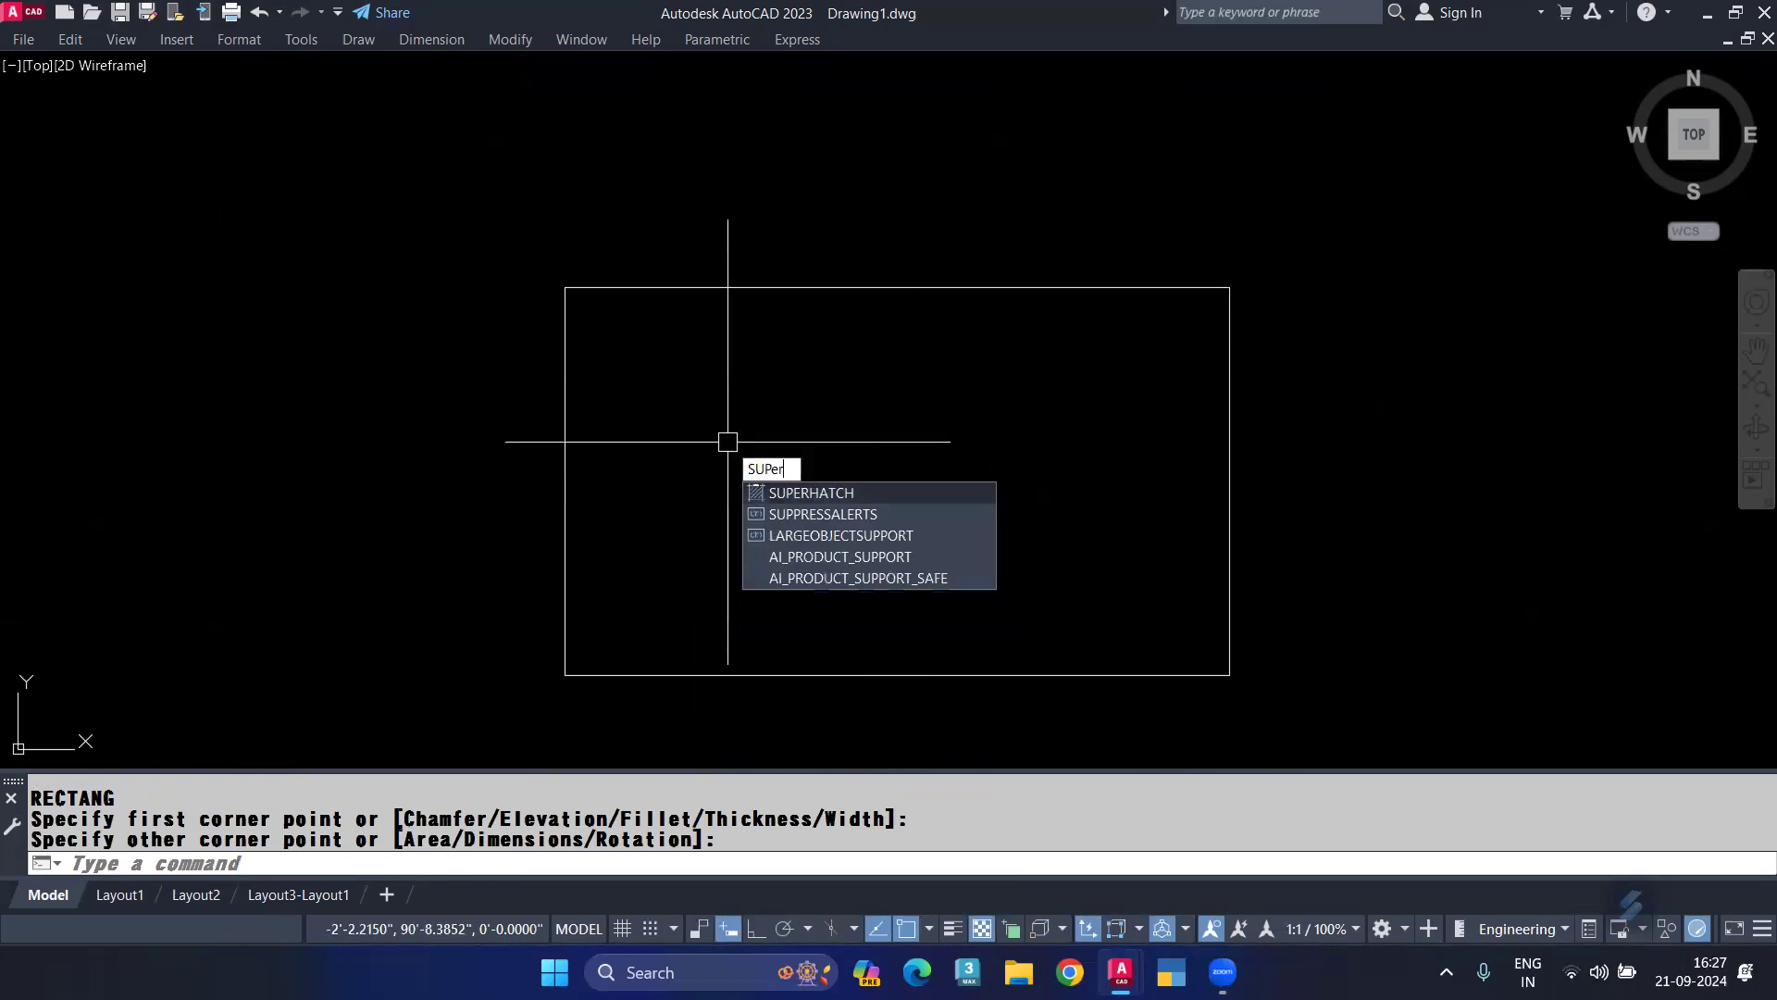
{"action": "left_click", "coordinate": [851, 492]}
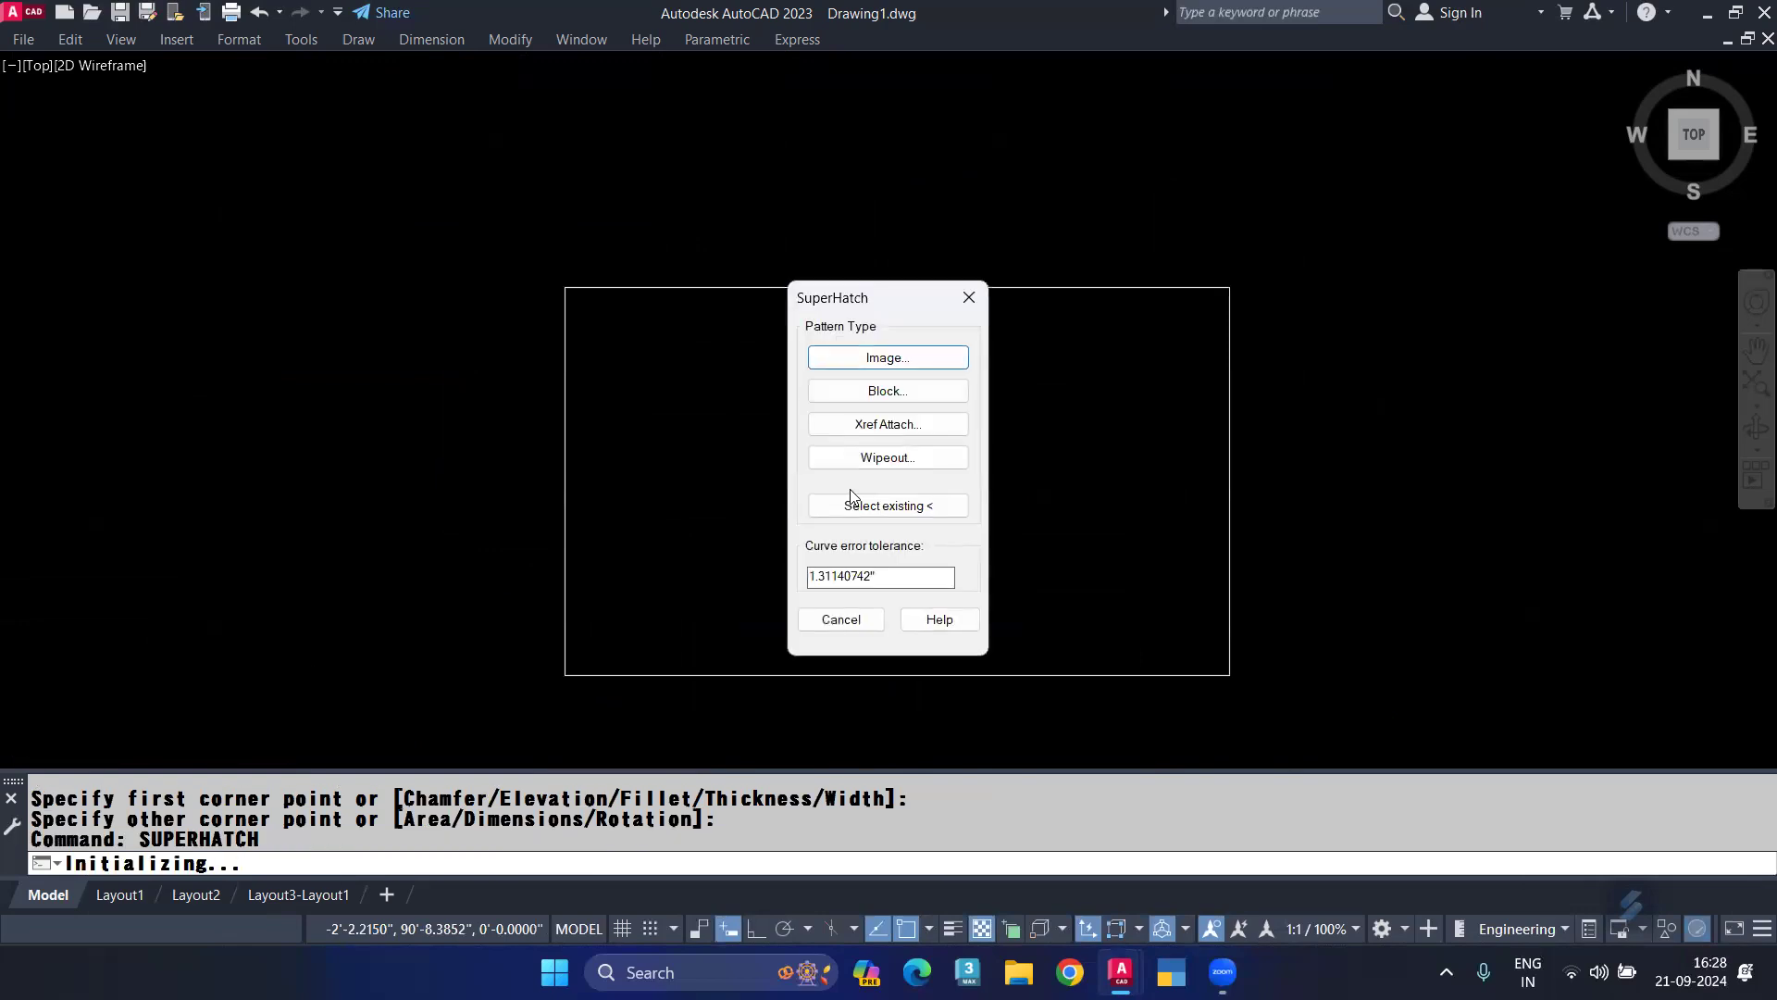
{"action": "left_click", "coordinate": [831, 360]}
{"action": "scroll", "coordinate": [801, 518], "scroll_direction": "down", "scroll_amount": 5}
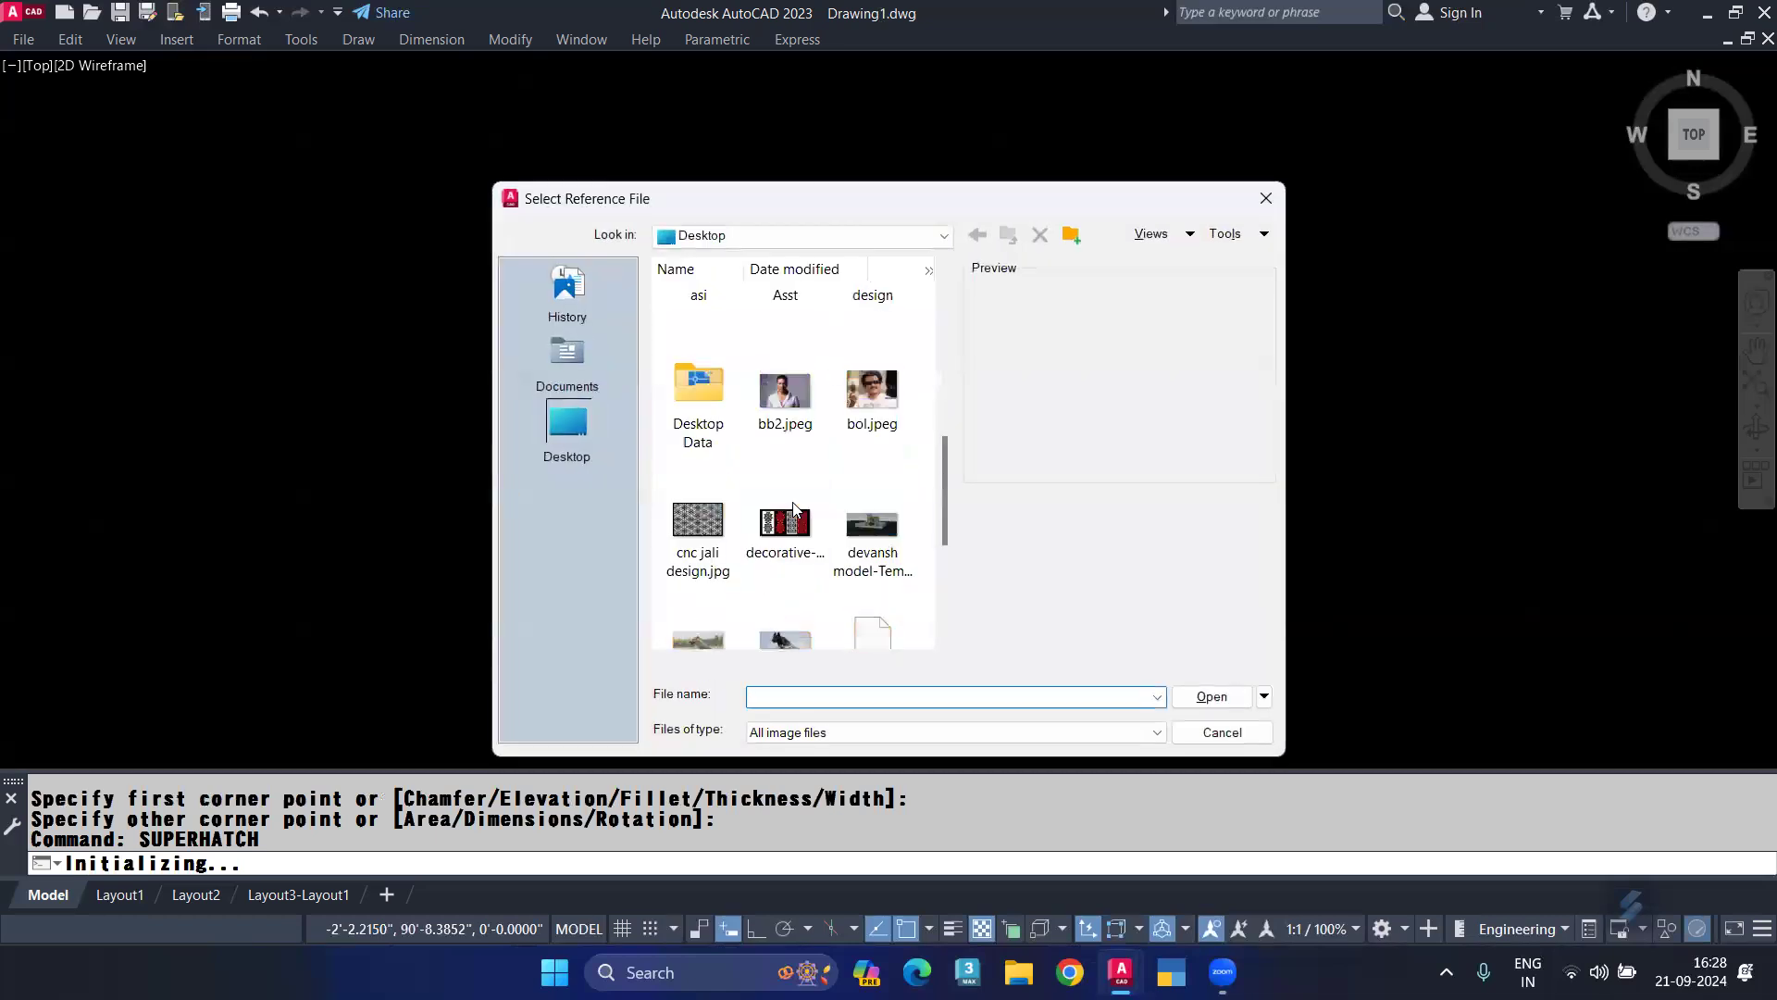
{"action": "left_click", "coordinate": [698, 520]}
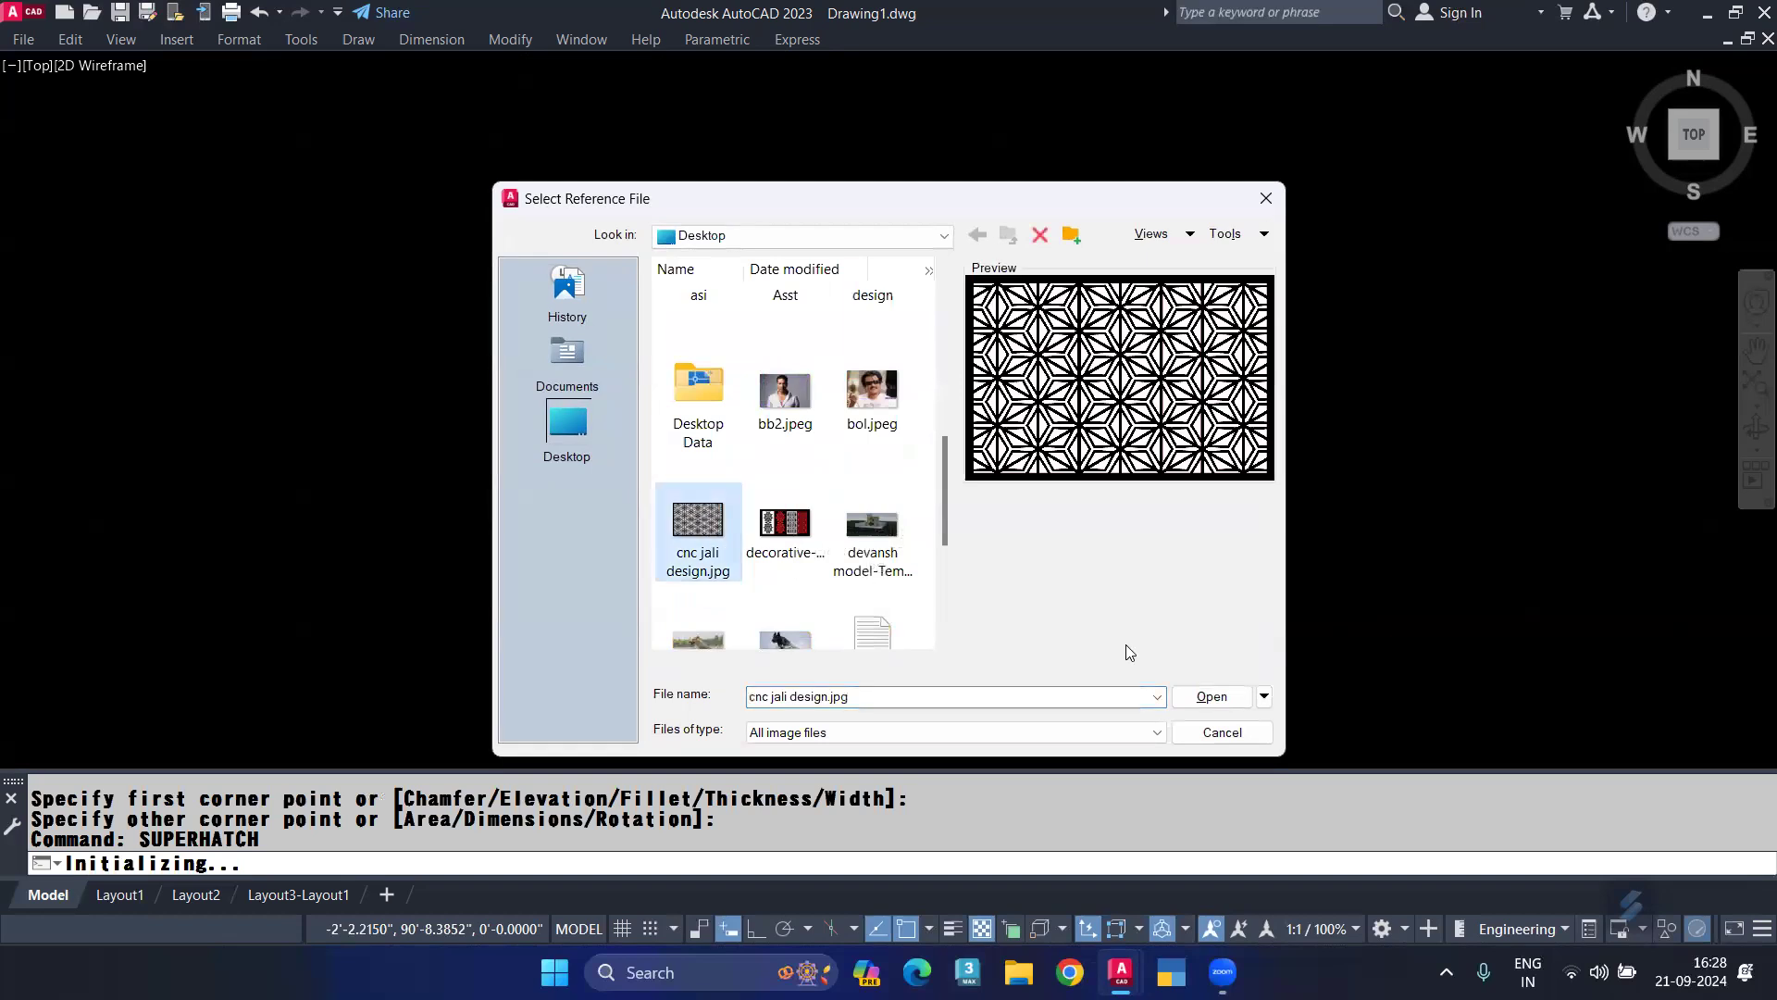
{"action": "left_click", "coordinate": [1211, 698]}
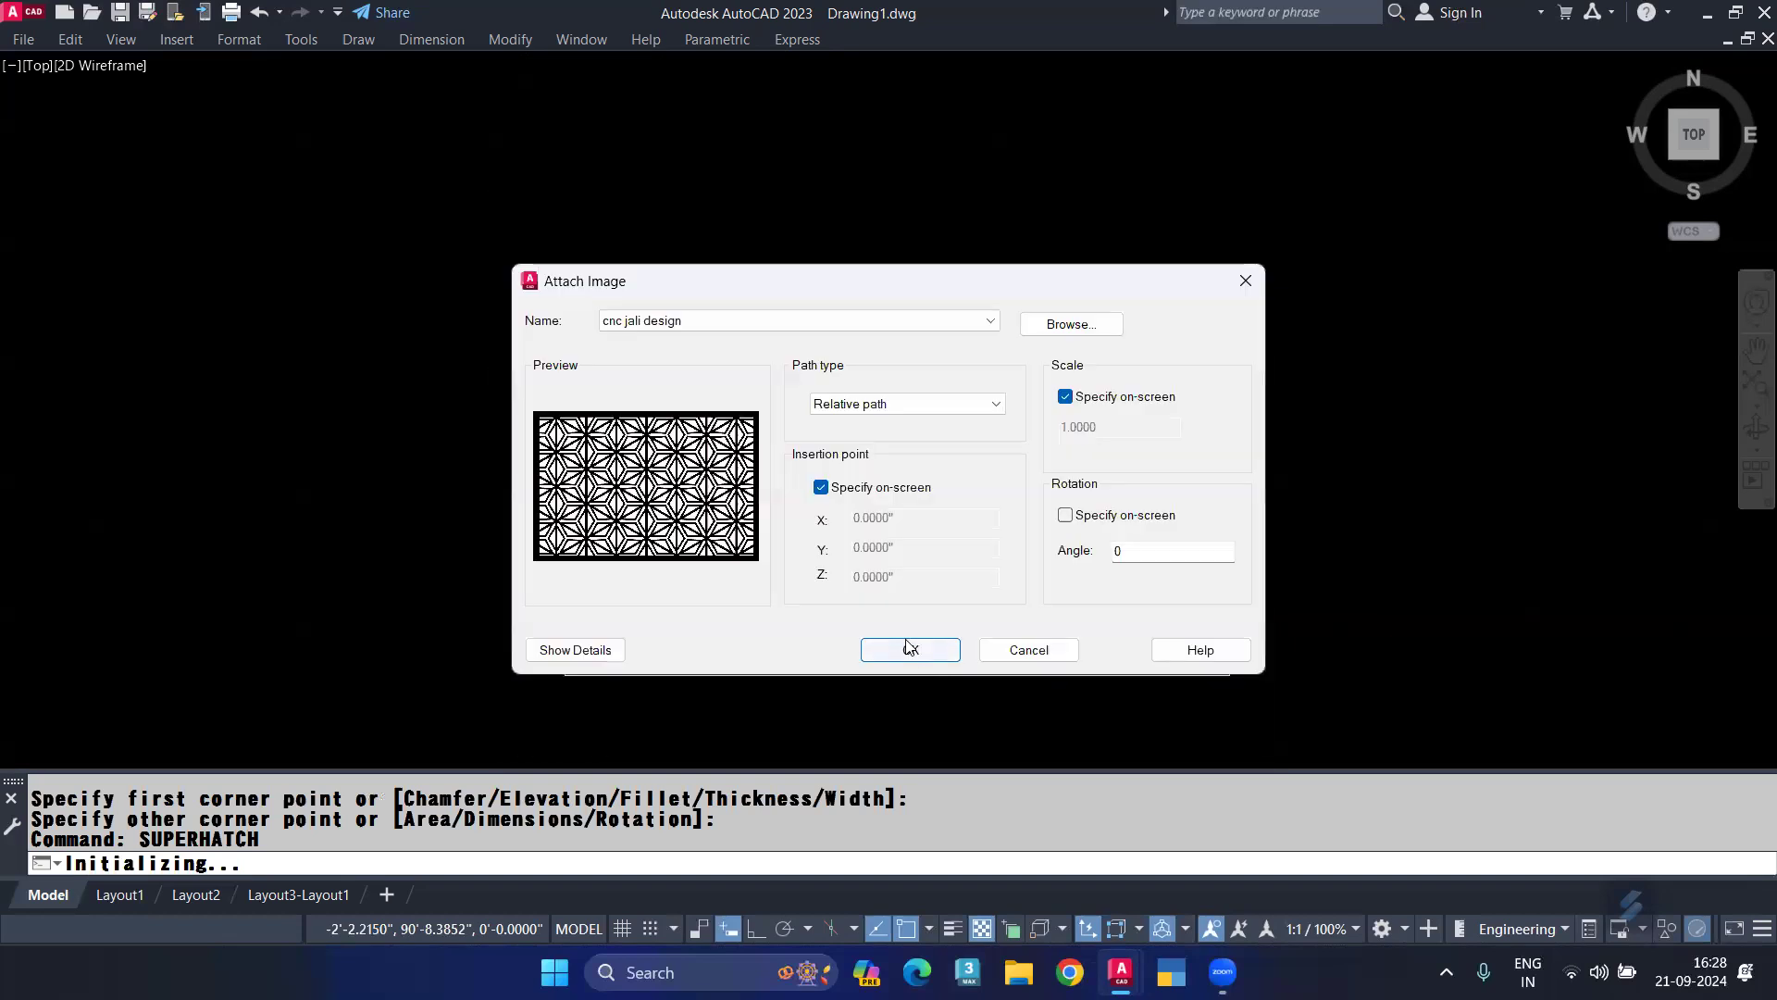
{"action": "left_click", "coordinate": [906, 649]}
Place the jali image at the rectangle's upper-left corner with a freehand scale and try to fill the rectangle with it.
{"action": "left_click", "coordinate": [566, 287]}
{"action": "scroll", "coordinate": [633, 342], "scroll_direction": "up", "scroll_amount": 2}
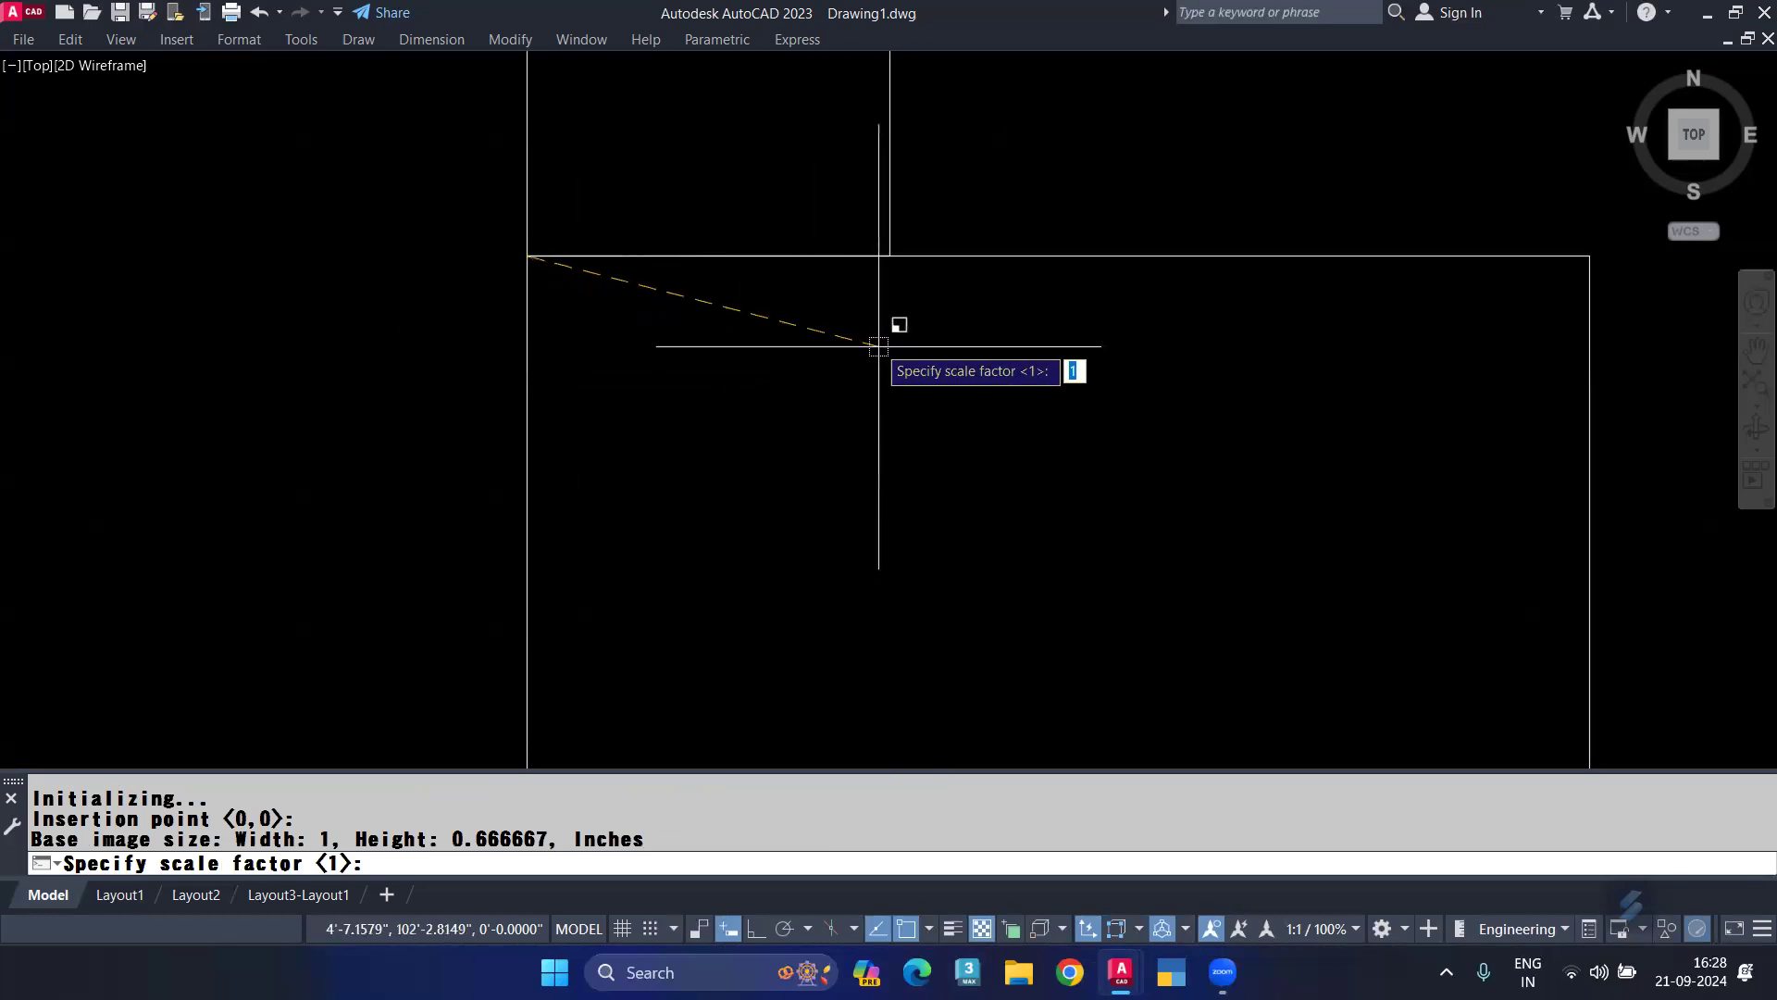
{"action": "left_click", "coordinate": [829, 329]}
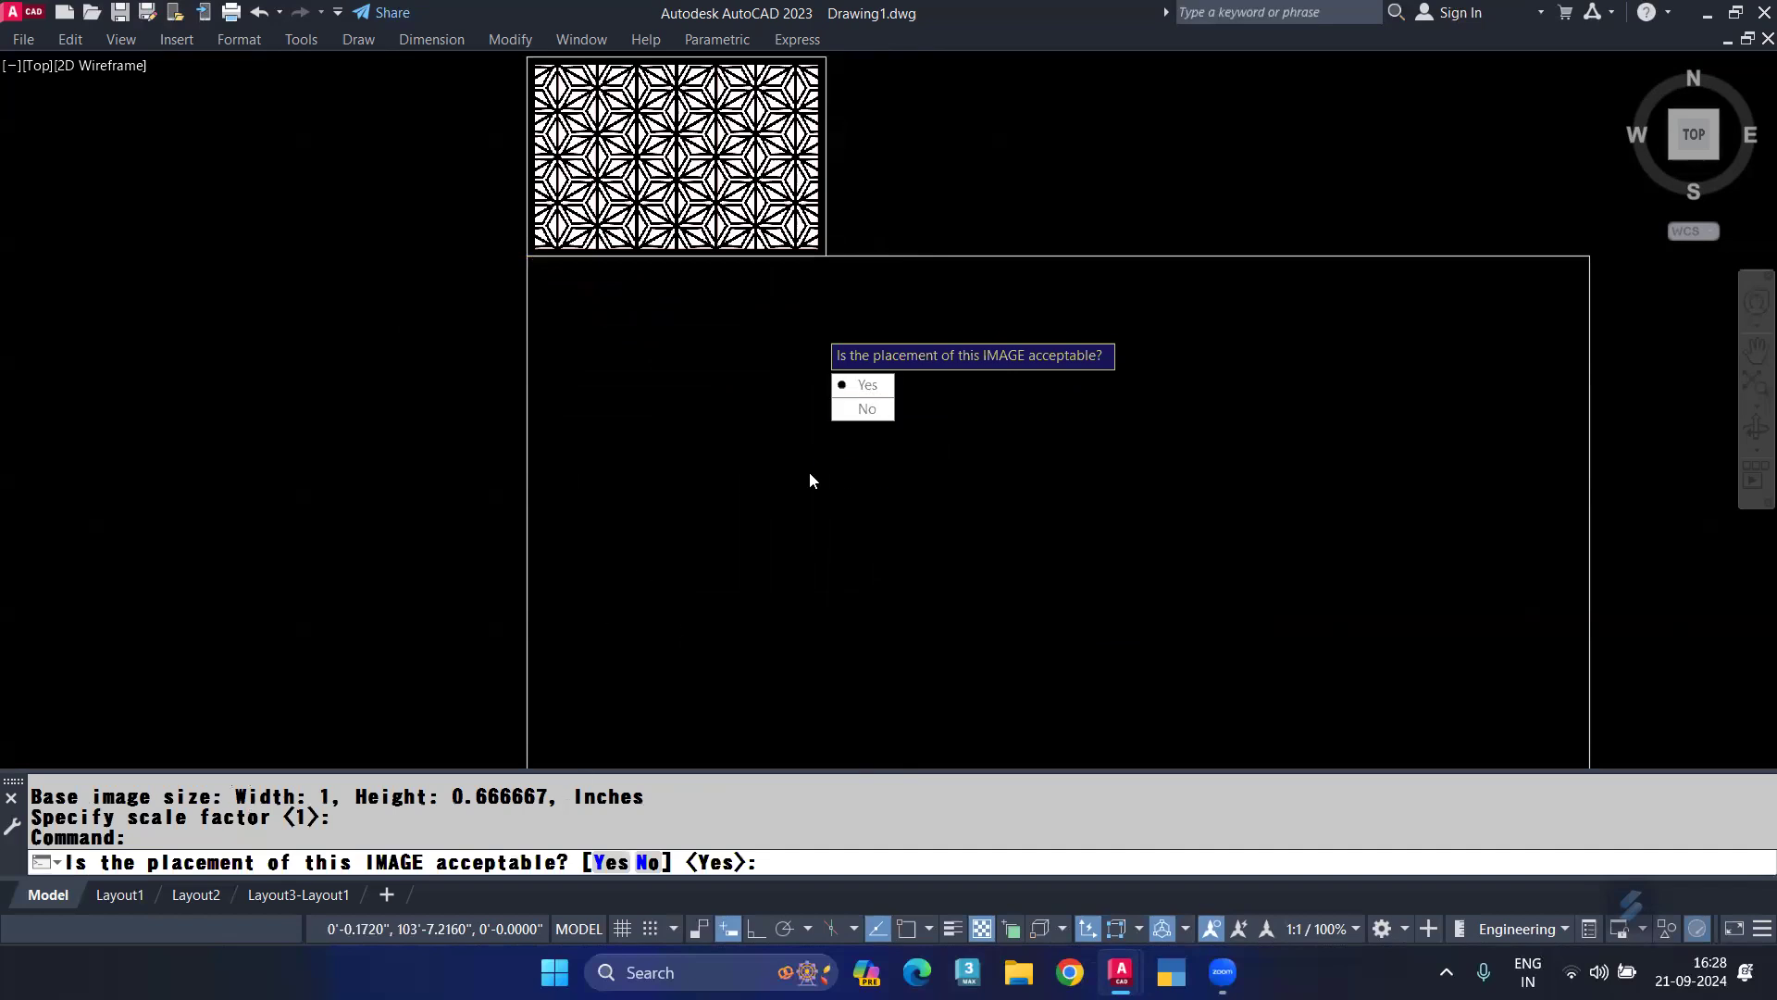
{"action": "left_click", "coordinate": [844, 392]}
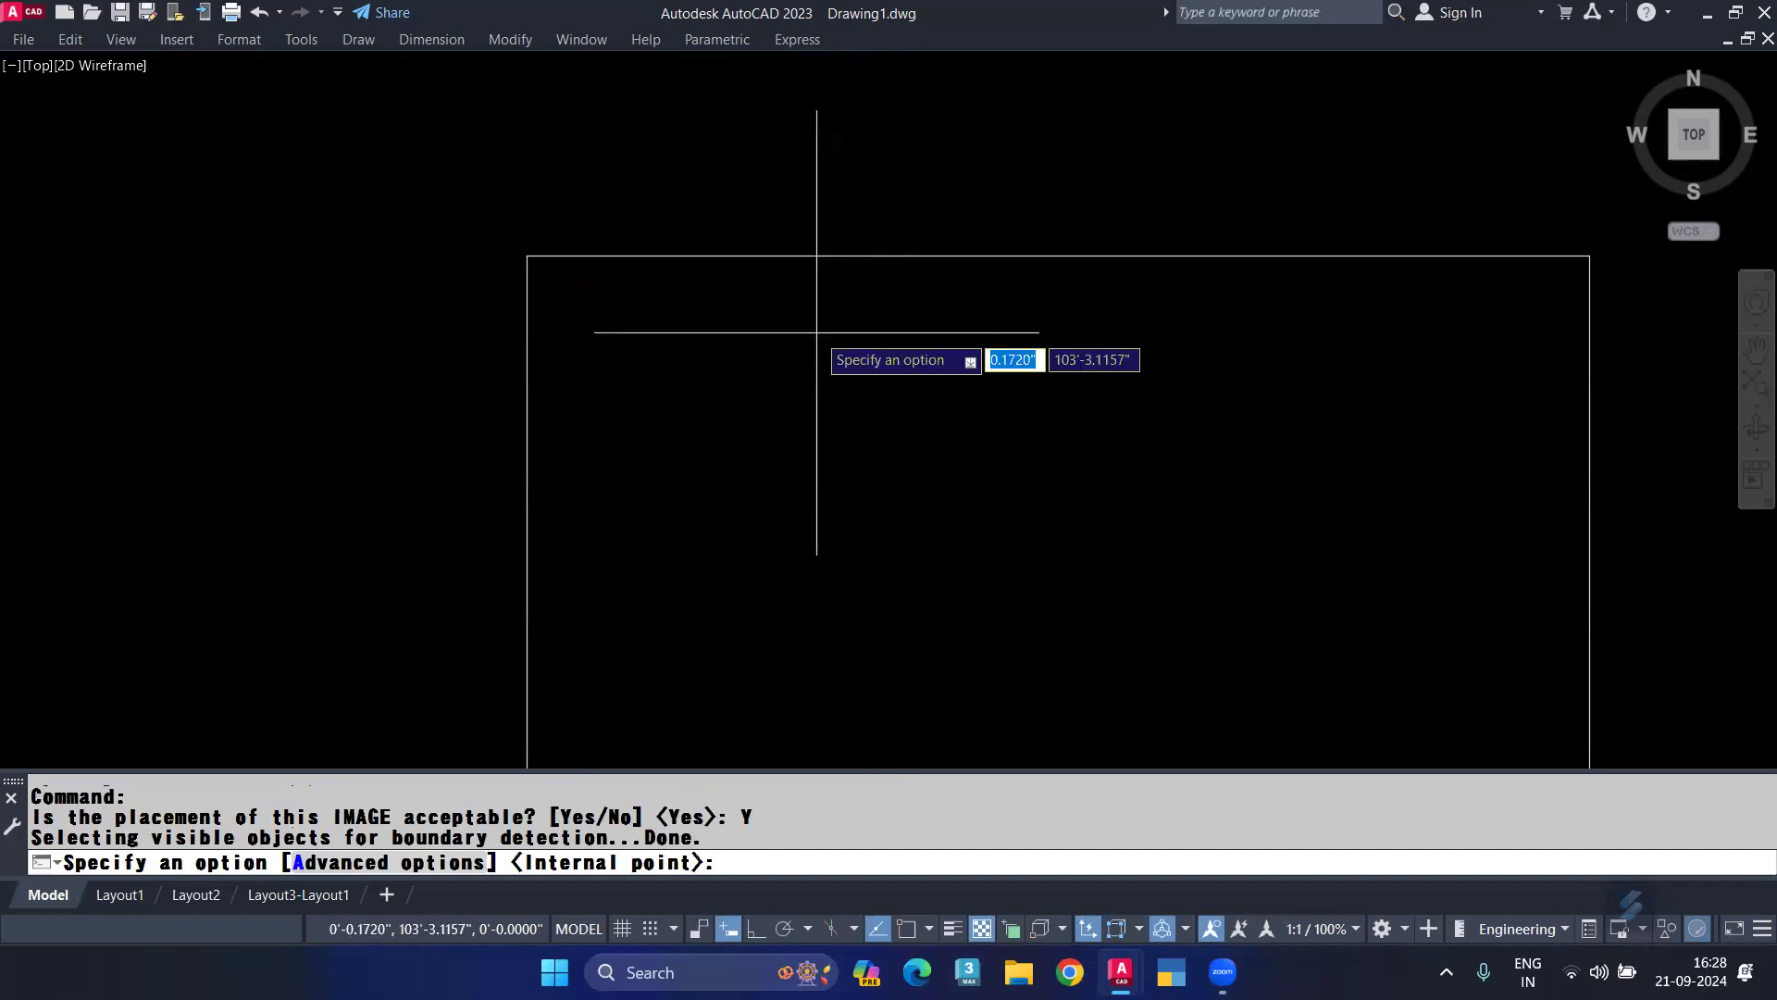
{"action": "scroll", "coordinate": [817, 331], "scroll_direction": "down", "scroll_amount": 2}
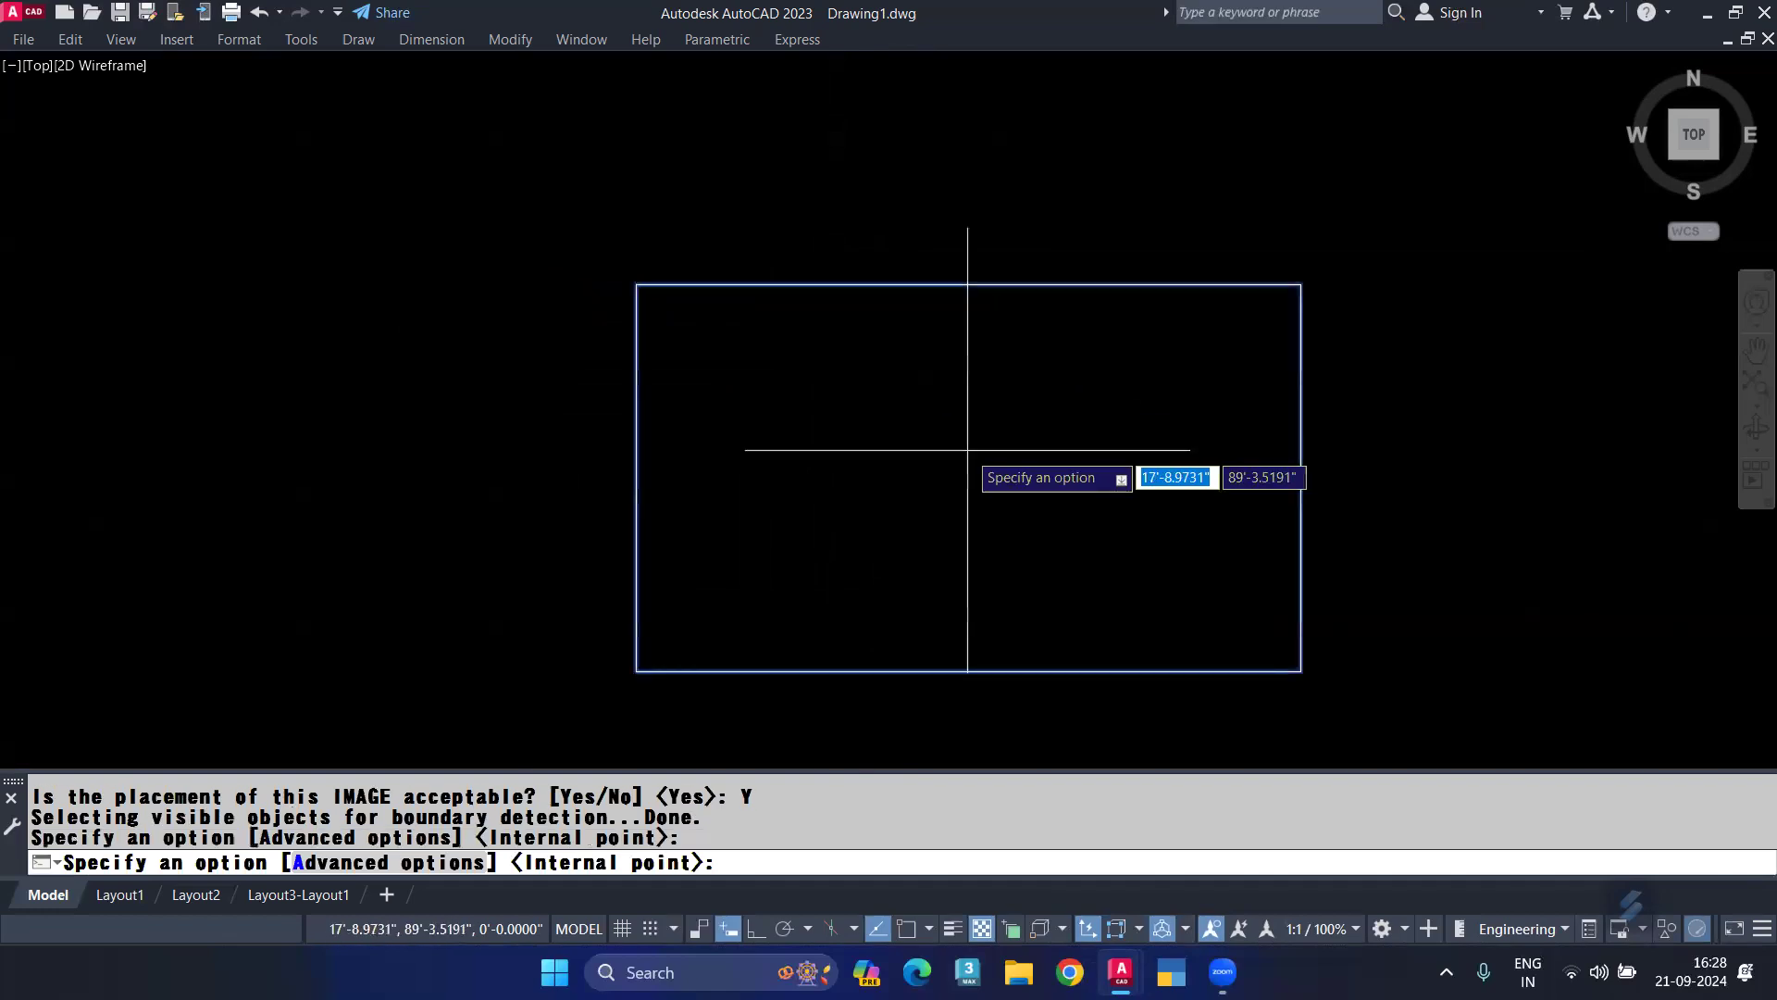
{"action": "key", "text": "Return"}
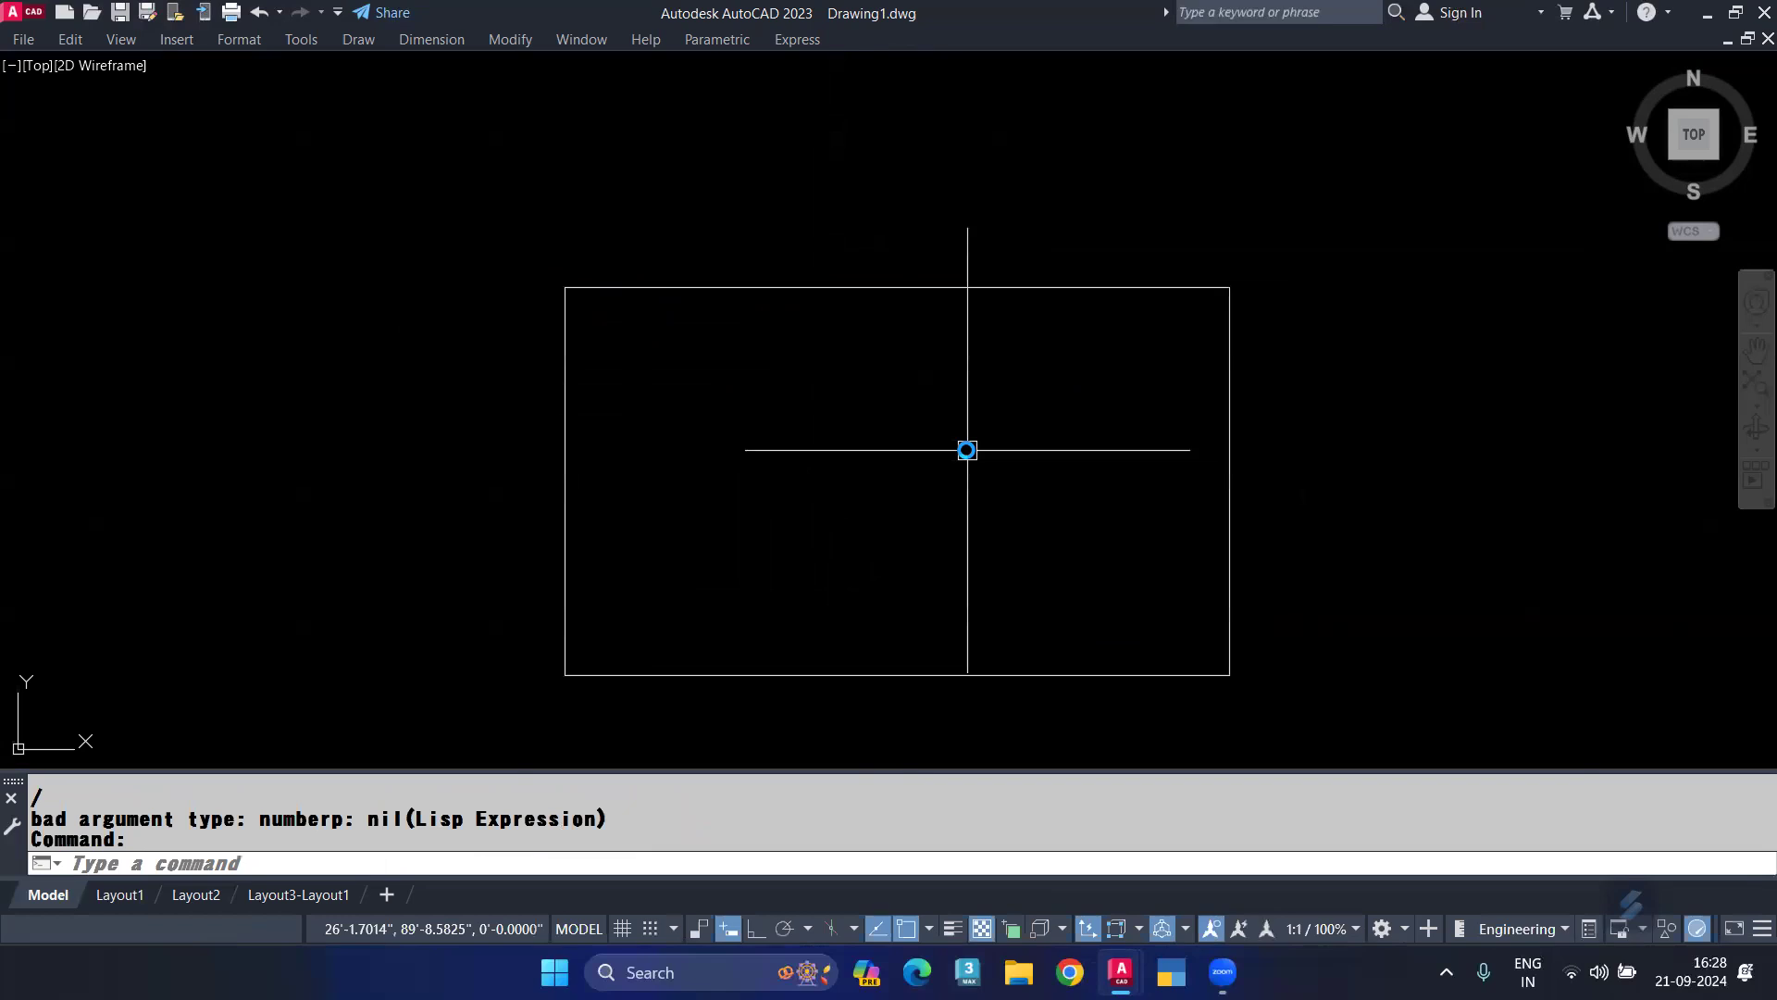
{"action": "scroll", "coordinate": [926, 458], "scroll_direction": "down", "scroll_amount": 8}
{"action": "scroll", "coordinate": [880, 463], "scroll_direction": "up", "scroll_amount": 4}
{"action": "scroll", "coordinate": [900, 473], "scroll_direction": "up", "scroll_amount": 4}
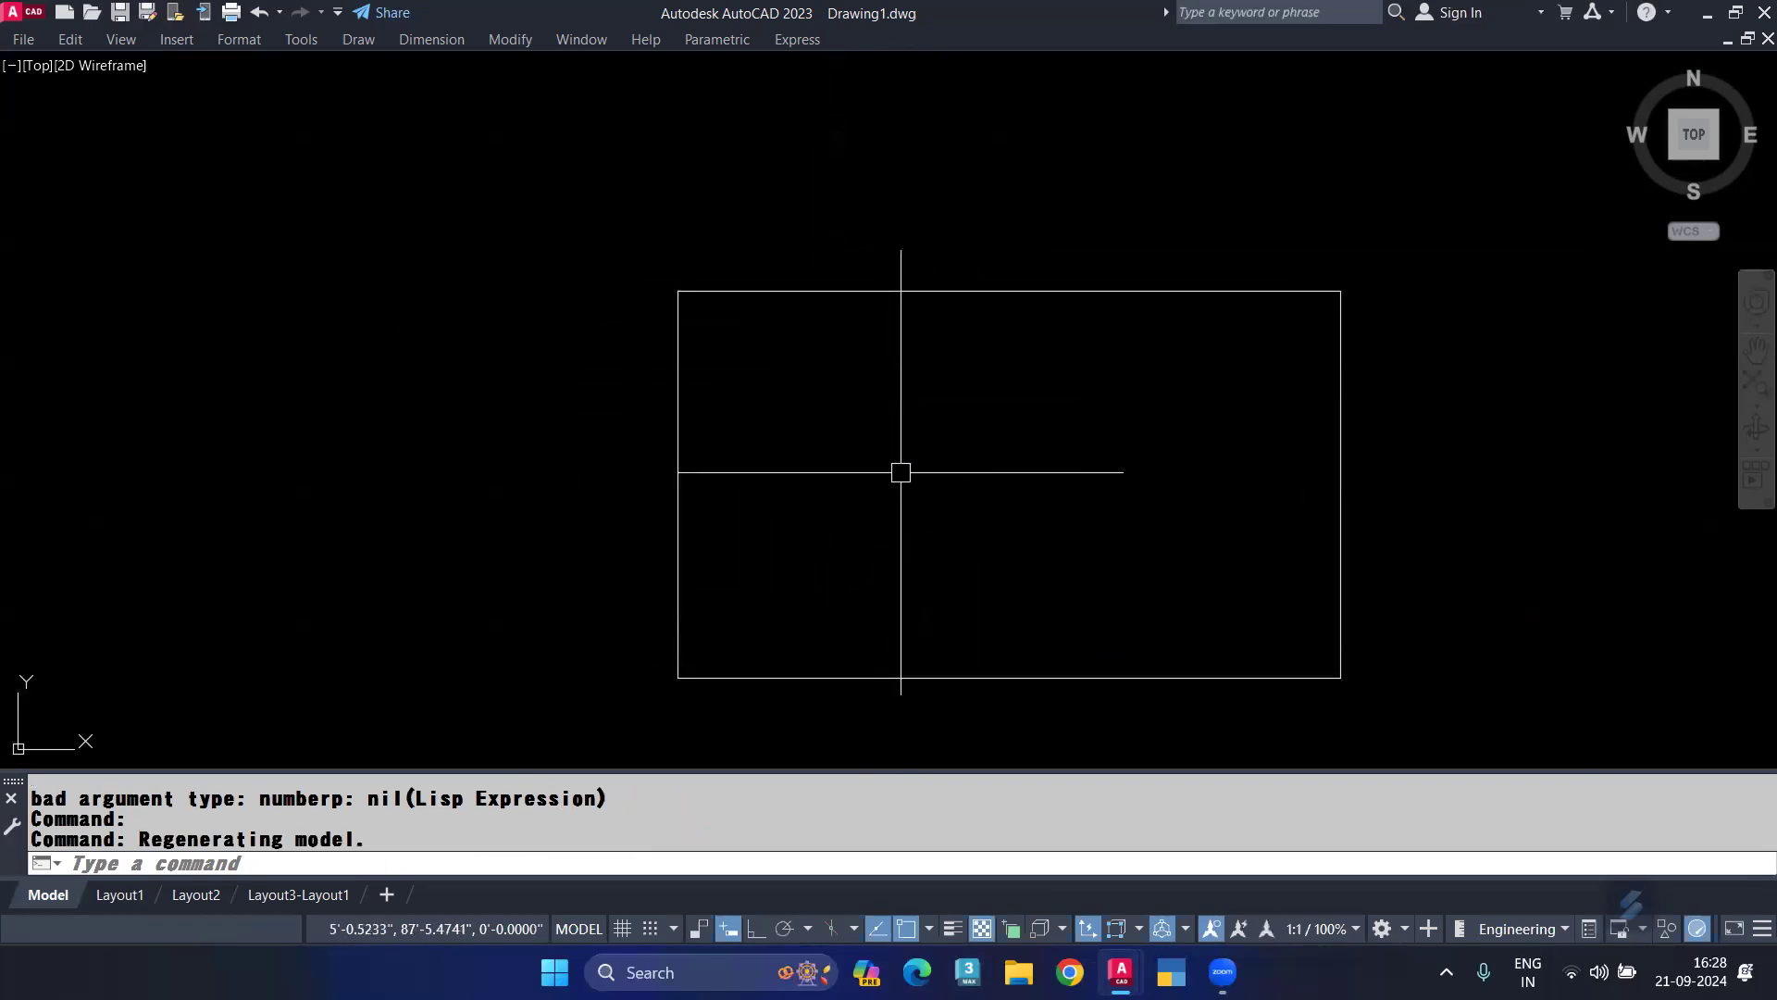
Start another image SuperHatch and attach bol.jpeg from the Desktop as its pattern.
{"action": "type", "text": "superhatch"}
{"action": "key", "text": "Return"}
{"action": "left_click", "coordinate": [882, 359]}
{"action": "scroll", "coordinate": [890, 557], "scroll_direction": "down", "scroll_amount": 5}
{"action": "left_click", "coordinate": [792, 396]}
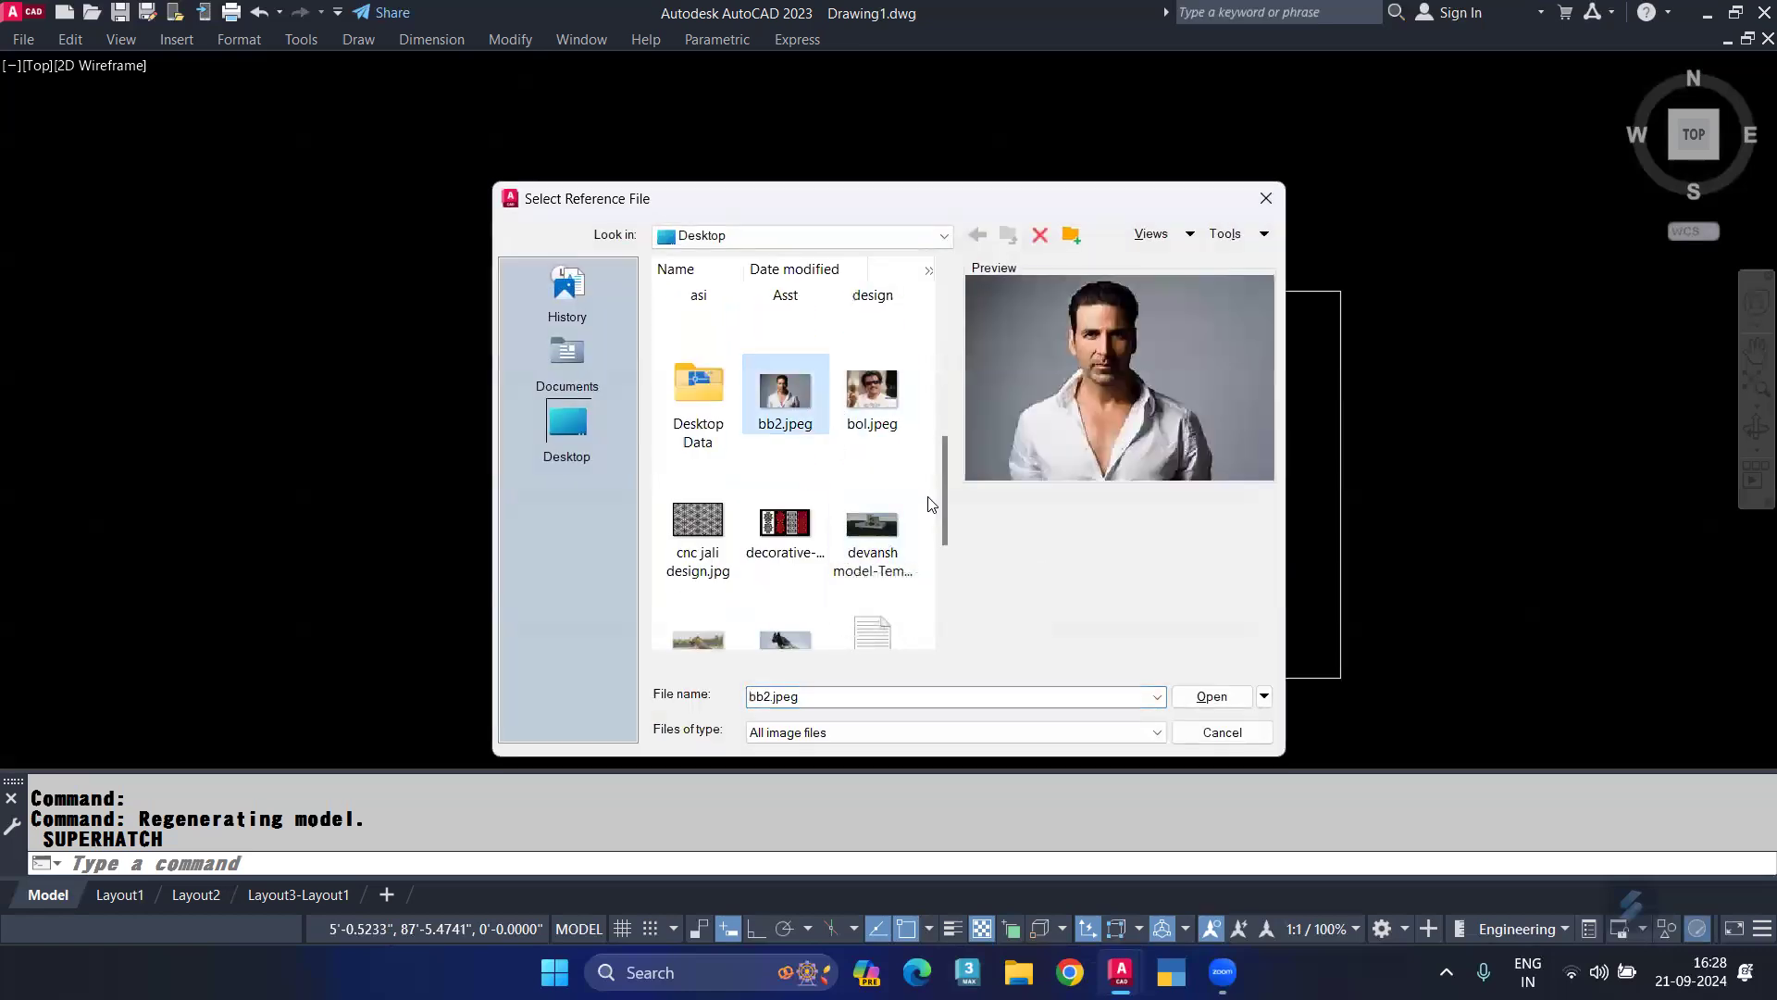
{"action": "left_click", "coordinate": [874, 391]}
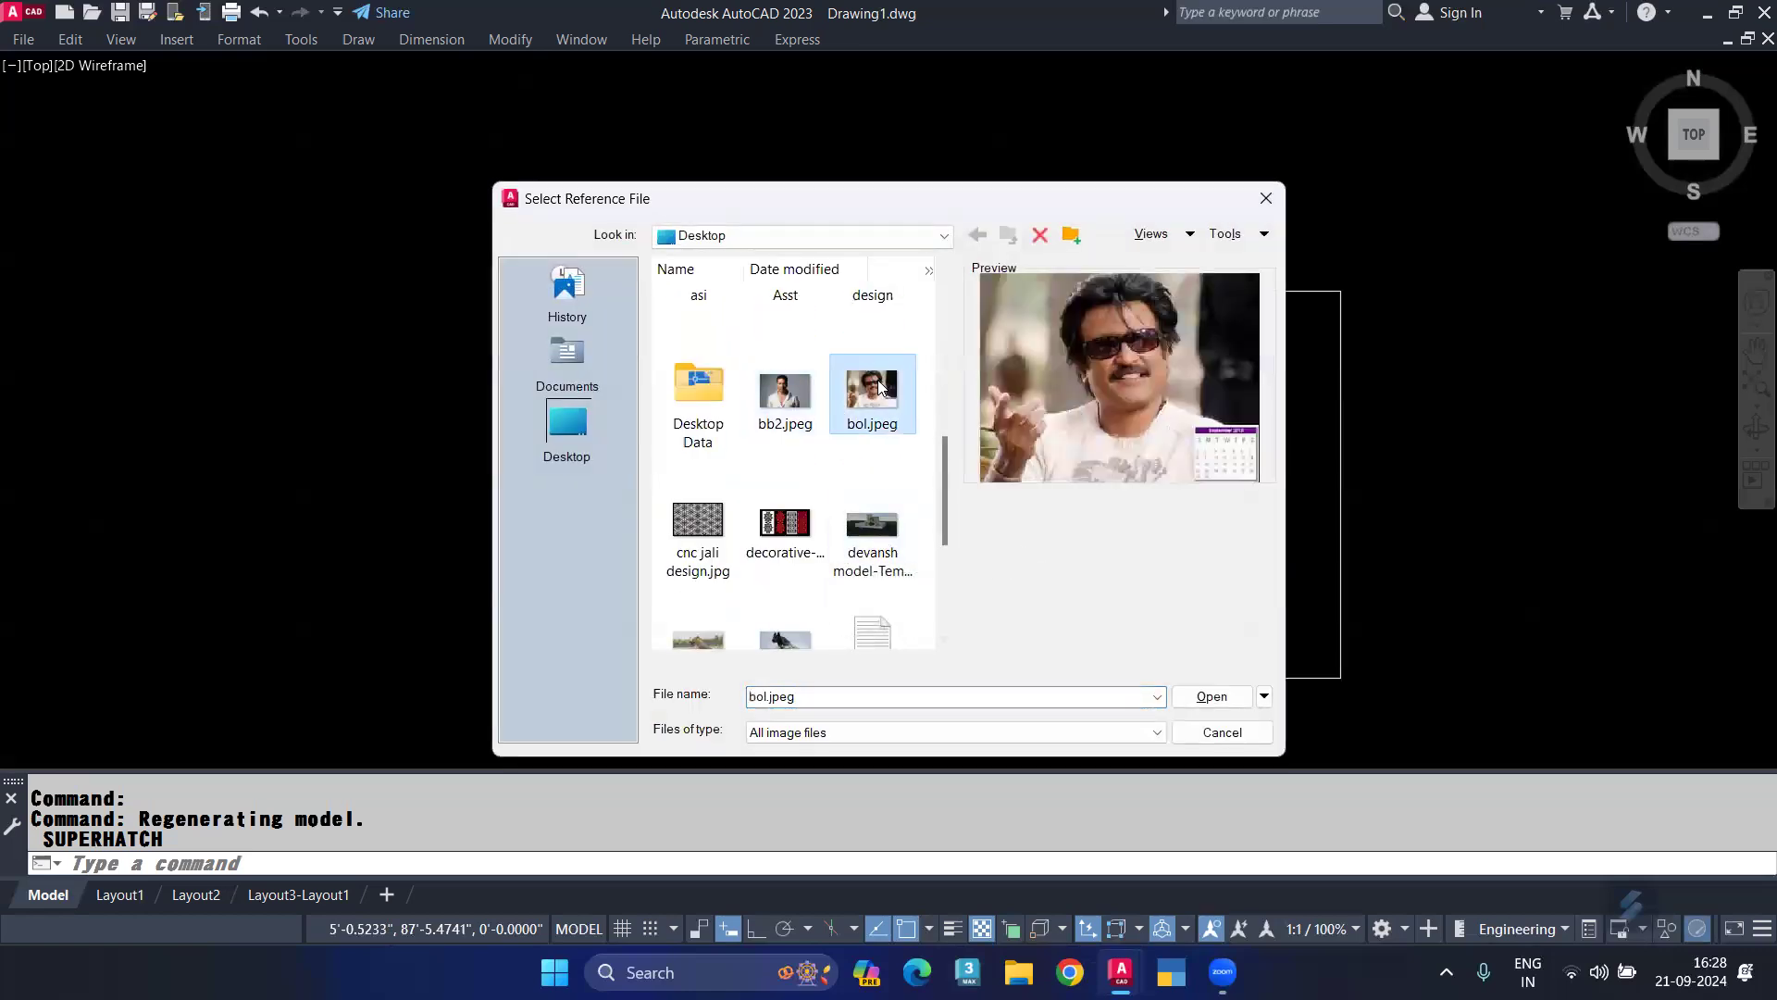
{"action": "left_click", "coordinate": [1220, 697]}
{"action": "left_click", "coordinate": [910, 650]}
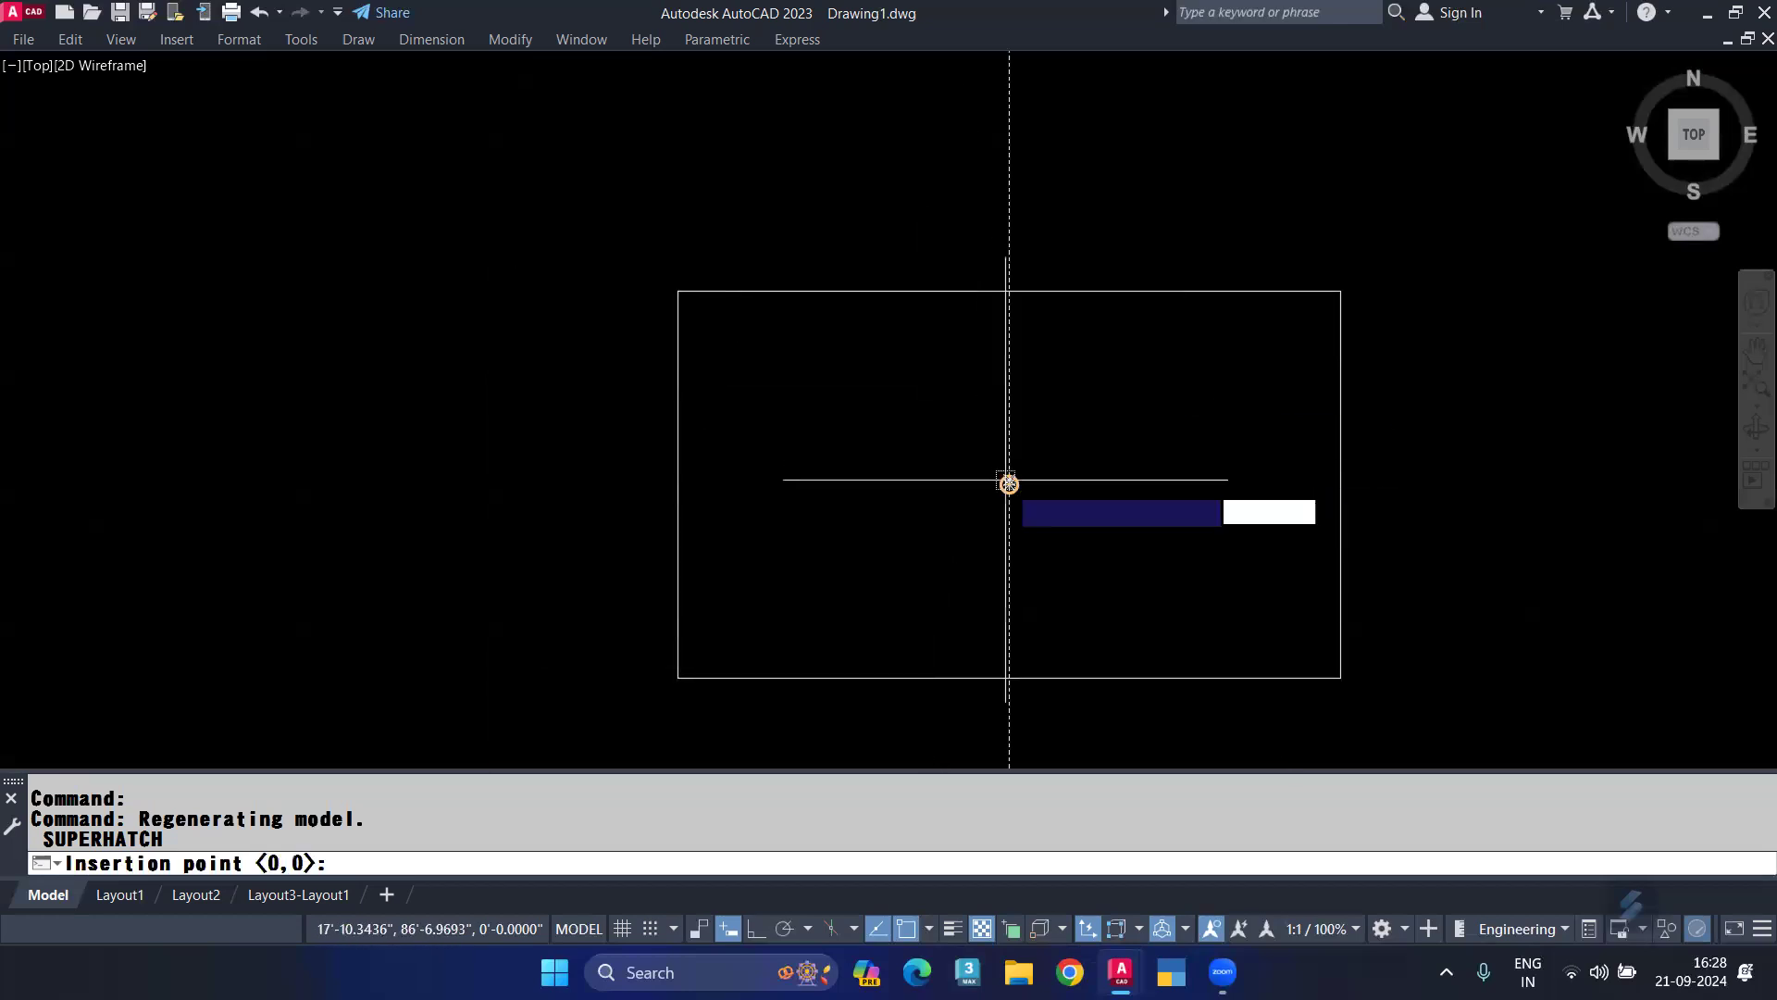
Place the bol.jpeg image at the rectangle's centre with a freehand scale, accept it and fill the rectangle with the tiled image.
{"action": "left_click", "coordinate": [1009, 481]}
{"action": "scroll", "coordinate": [1053, 458], "scroll_direction": "up", "scroll_amount": 2}
{"action": "left_click", "coordinate": [1053, 451]}
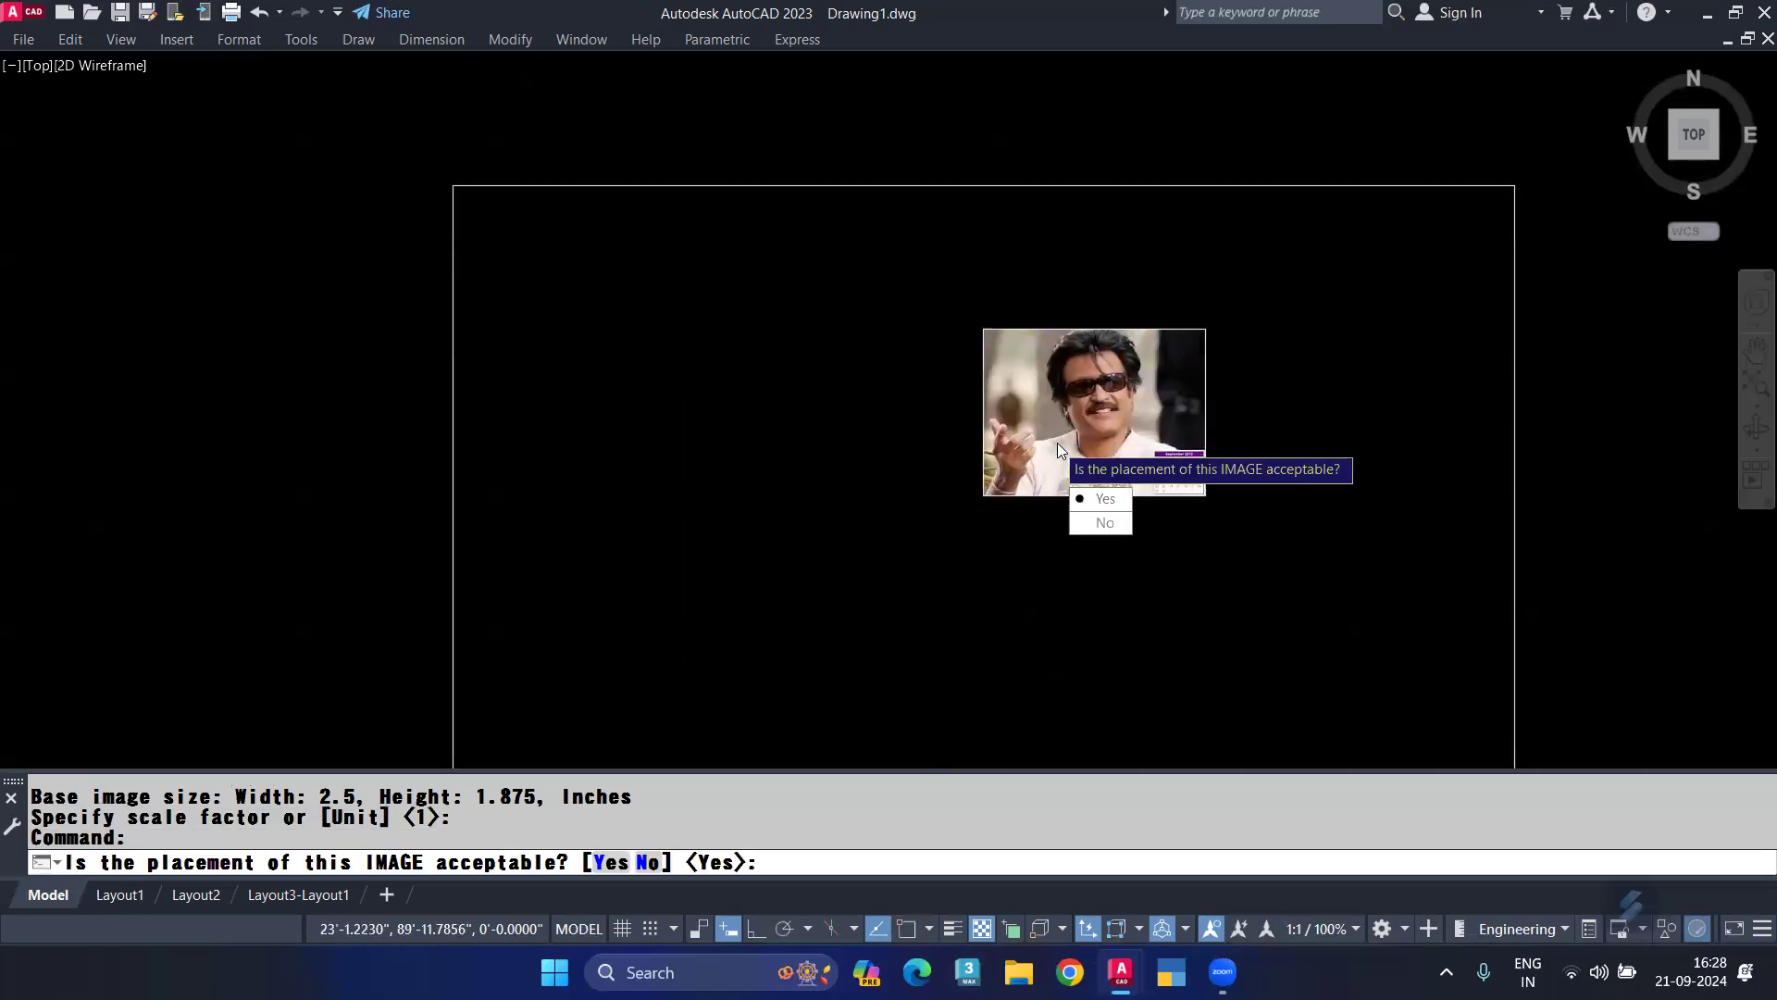
{"action": "key", "text": "Return"}
{"action": "left_click", "coordinate": [1055, 441]}
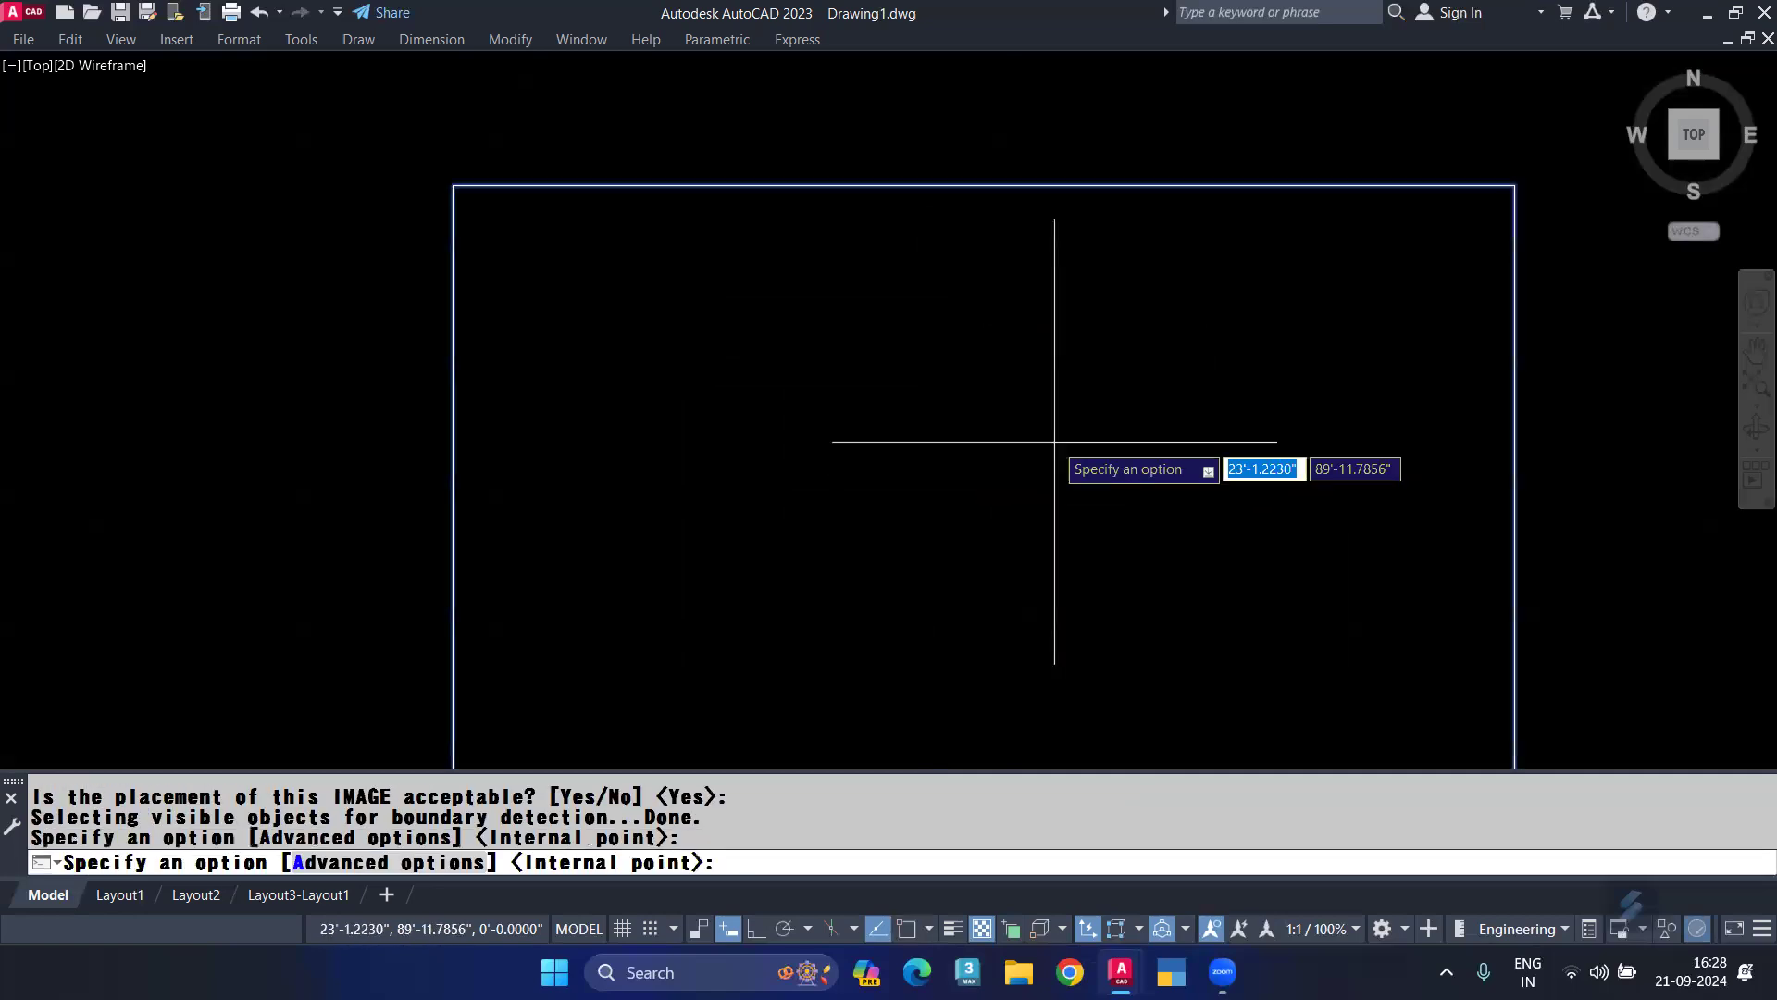
{"action": "key", "text": "Return"}
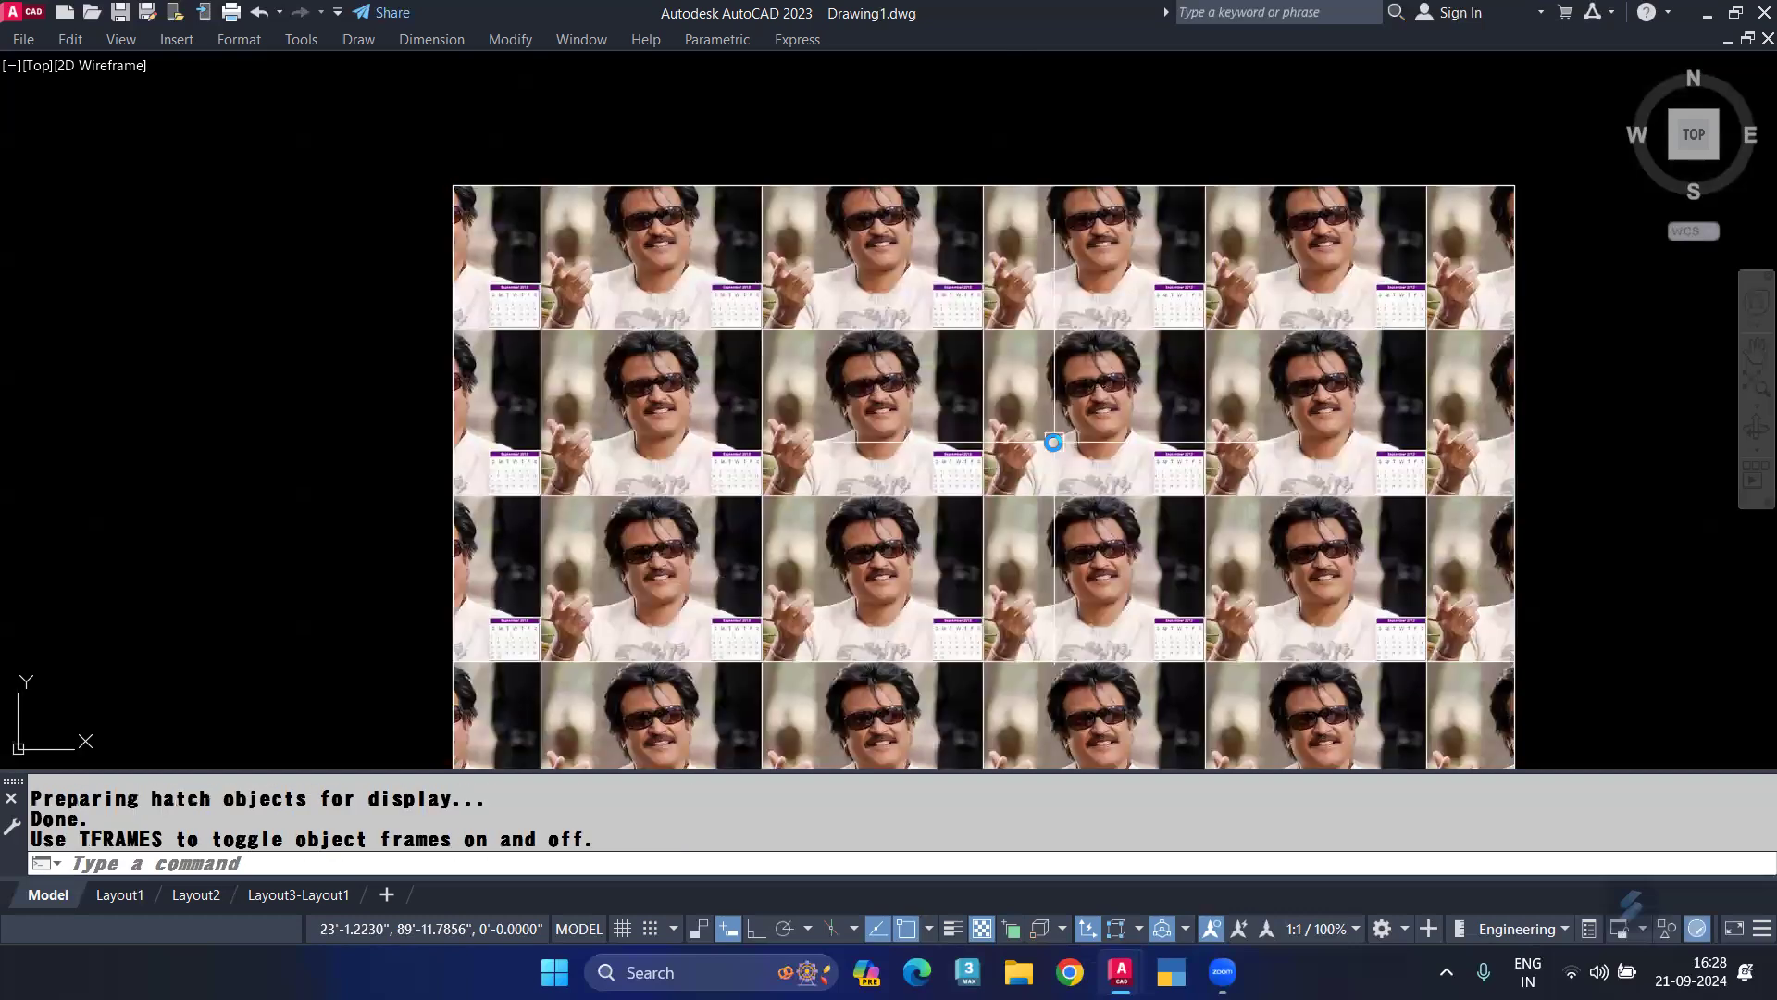
{"action": "scroll", "coordinate": [923, 354], "scroll_direction": "down", "scroll_amount": 2}
{"action": "scroll", "coordinate": [909, 521], "scroll_direction": "up", "scroll_amount": 2}
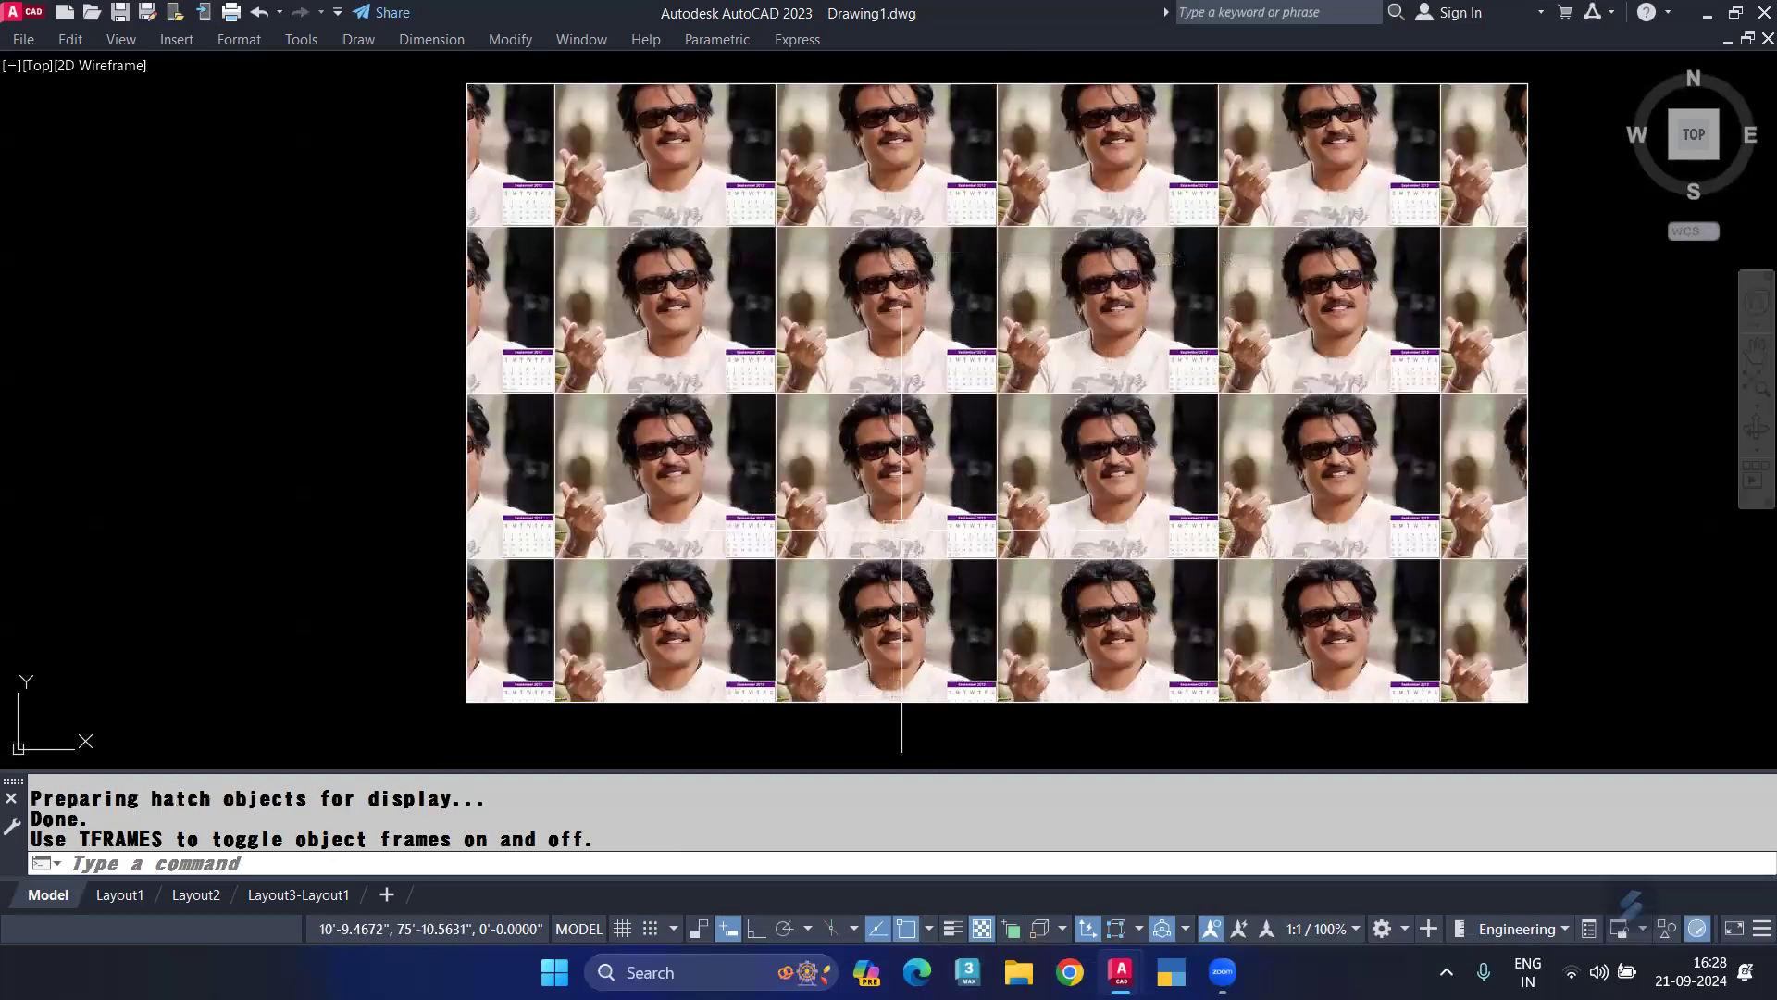
{"action": "middle_click_drag", "start_coordinate": [919, 534], "coordinate": [832, 575]}
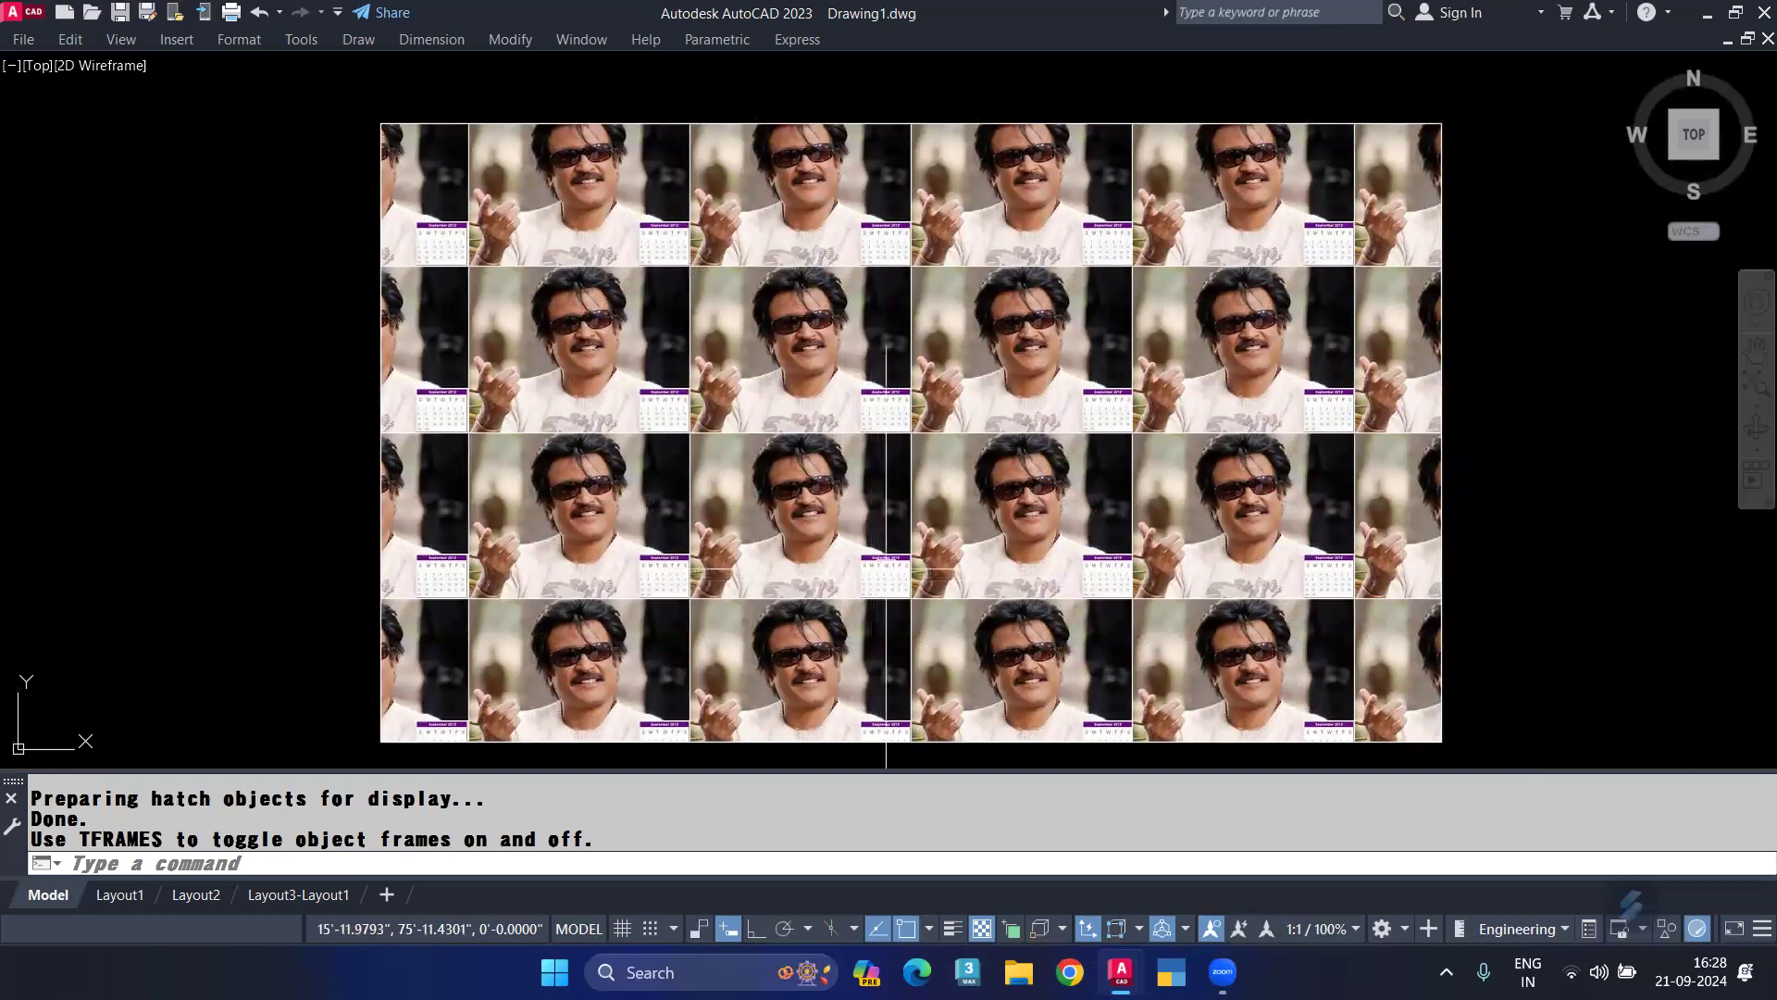
Erase the tiled image hatch, leaving only the rectangle outline.
{"action": "left_click", "coordinate": [796, 427]}
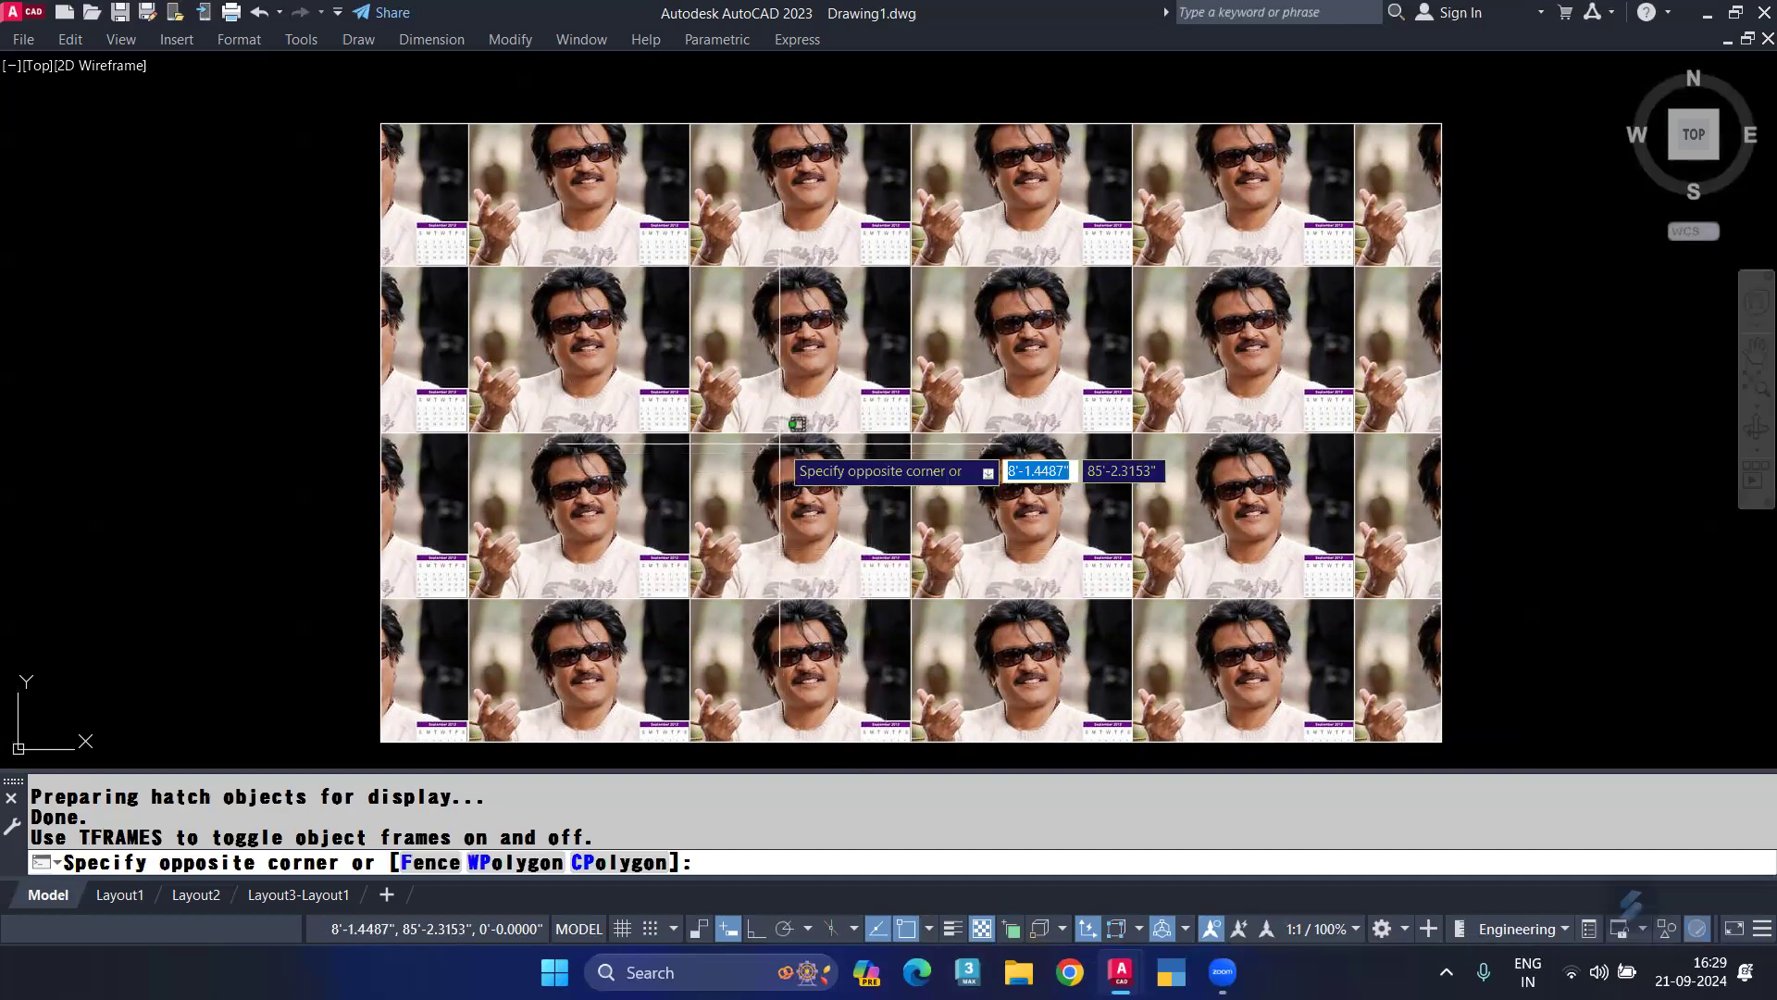
{"action": "left_click", "coordinate": [708, 397]}
{"action": "key", "text": "Delete"}
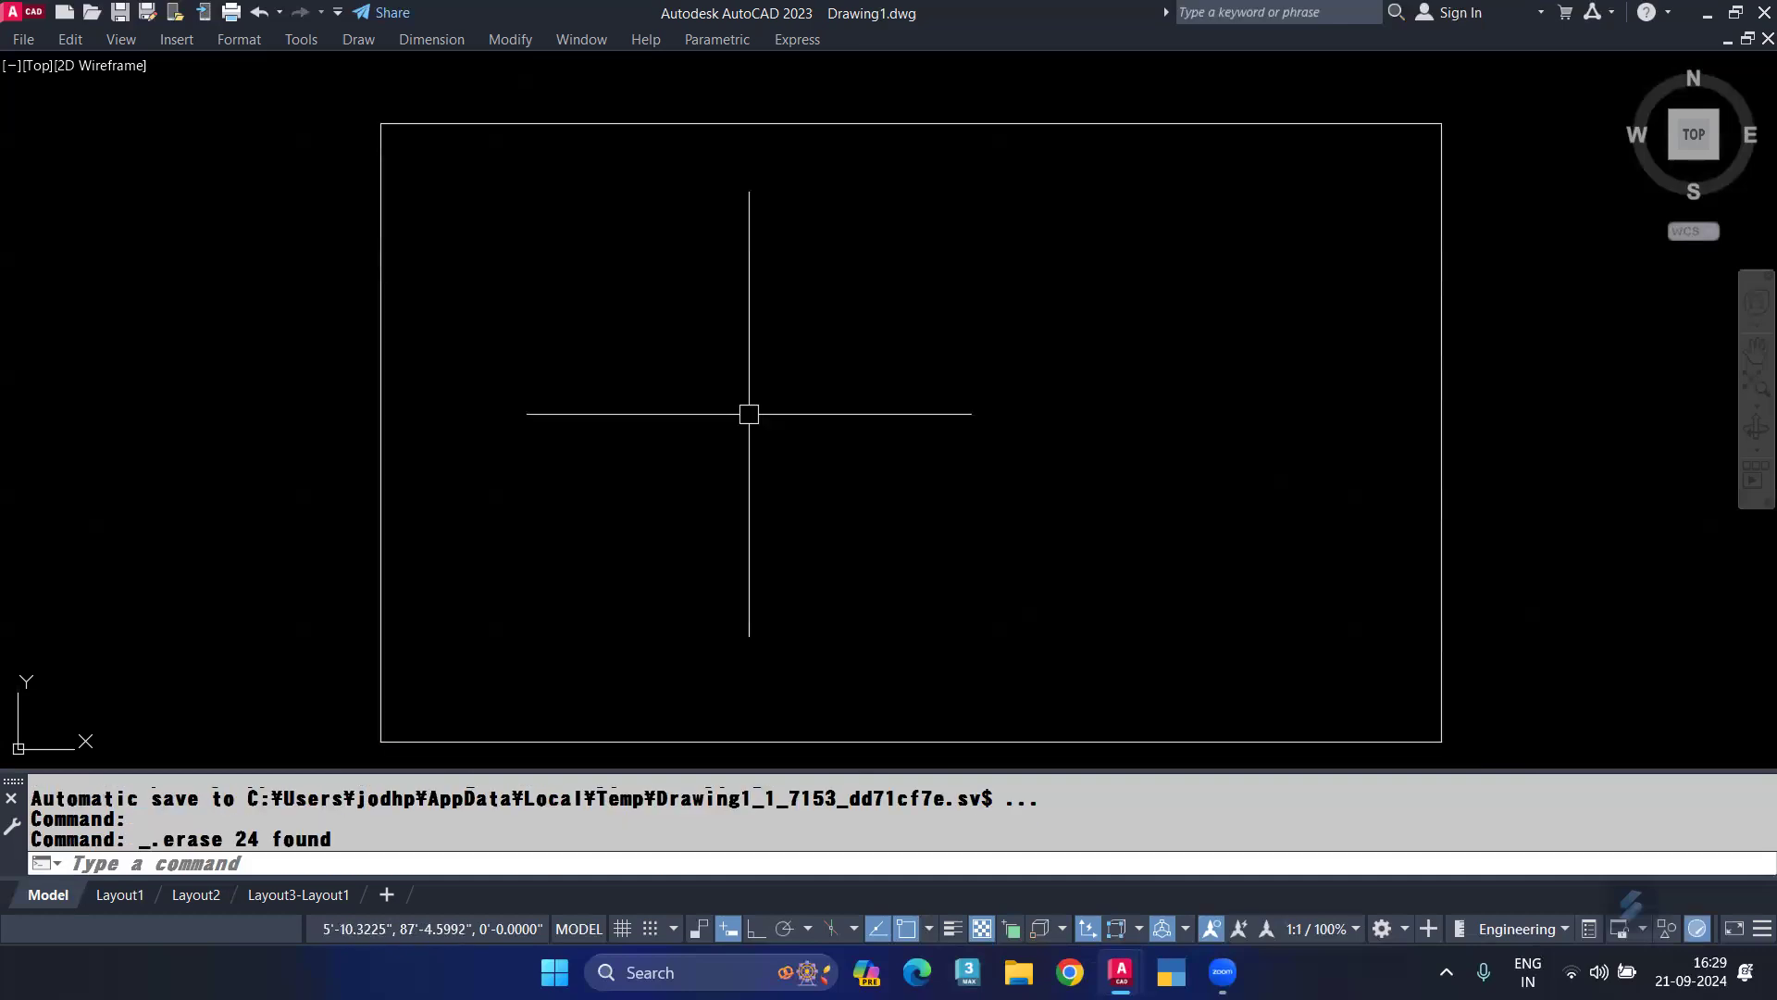
Start a SuperHatch with the PILLER block as its pattern, specifying the parameters on screen.
{"action": "type", "text": "Uoer"}
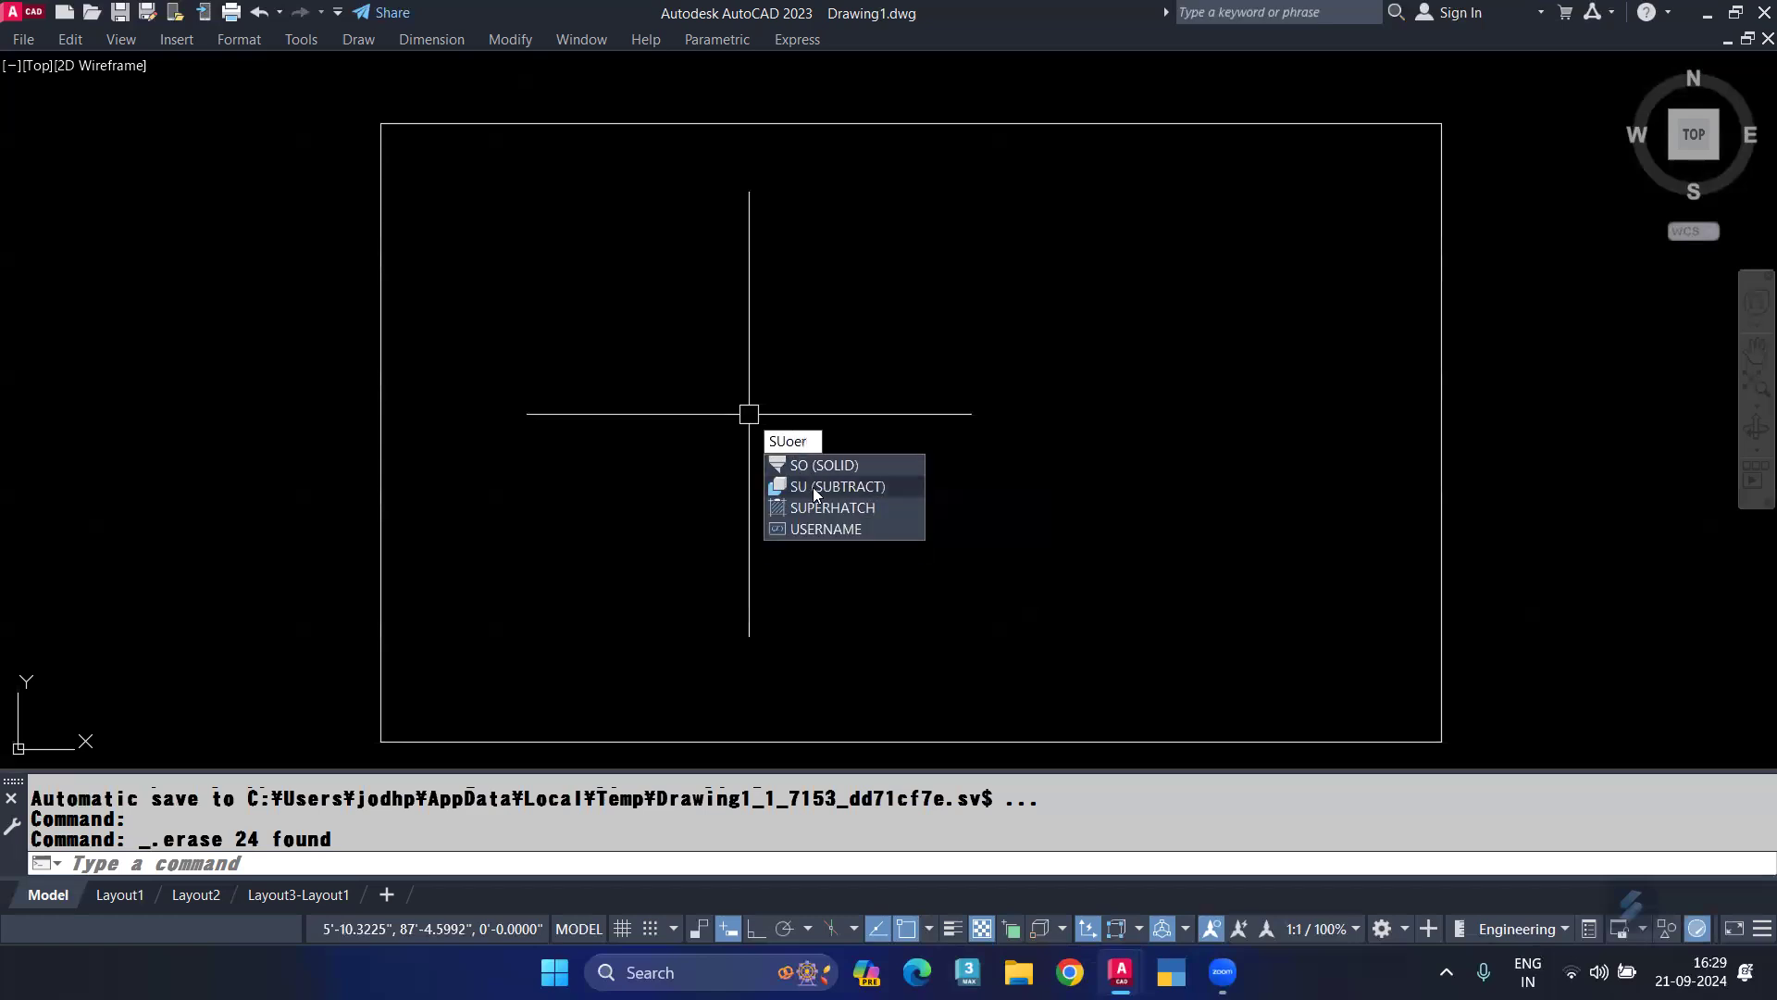
{"action": "left_click", "coordinate": [837, 507]}
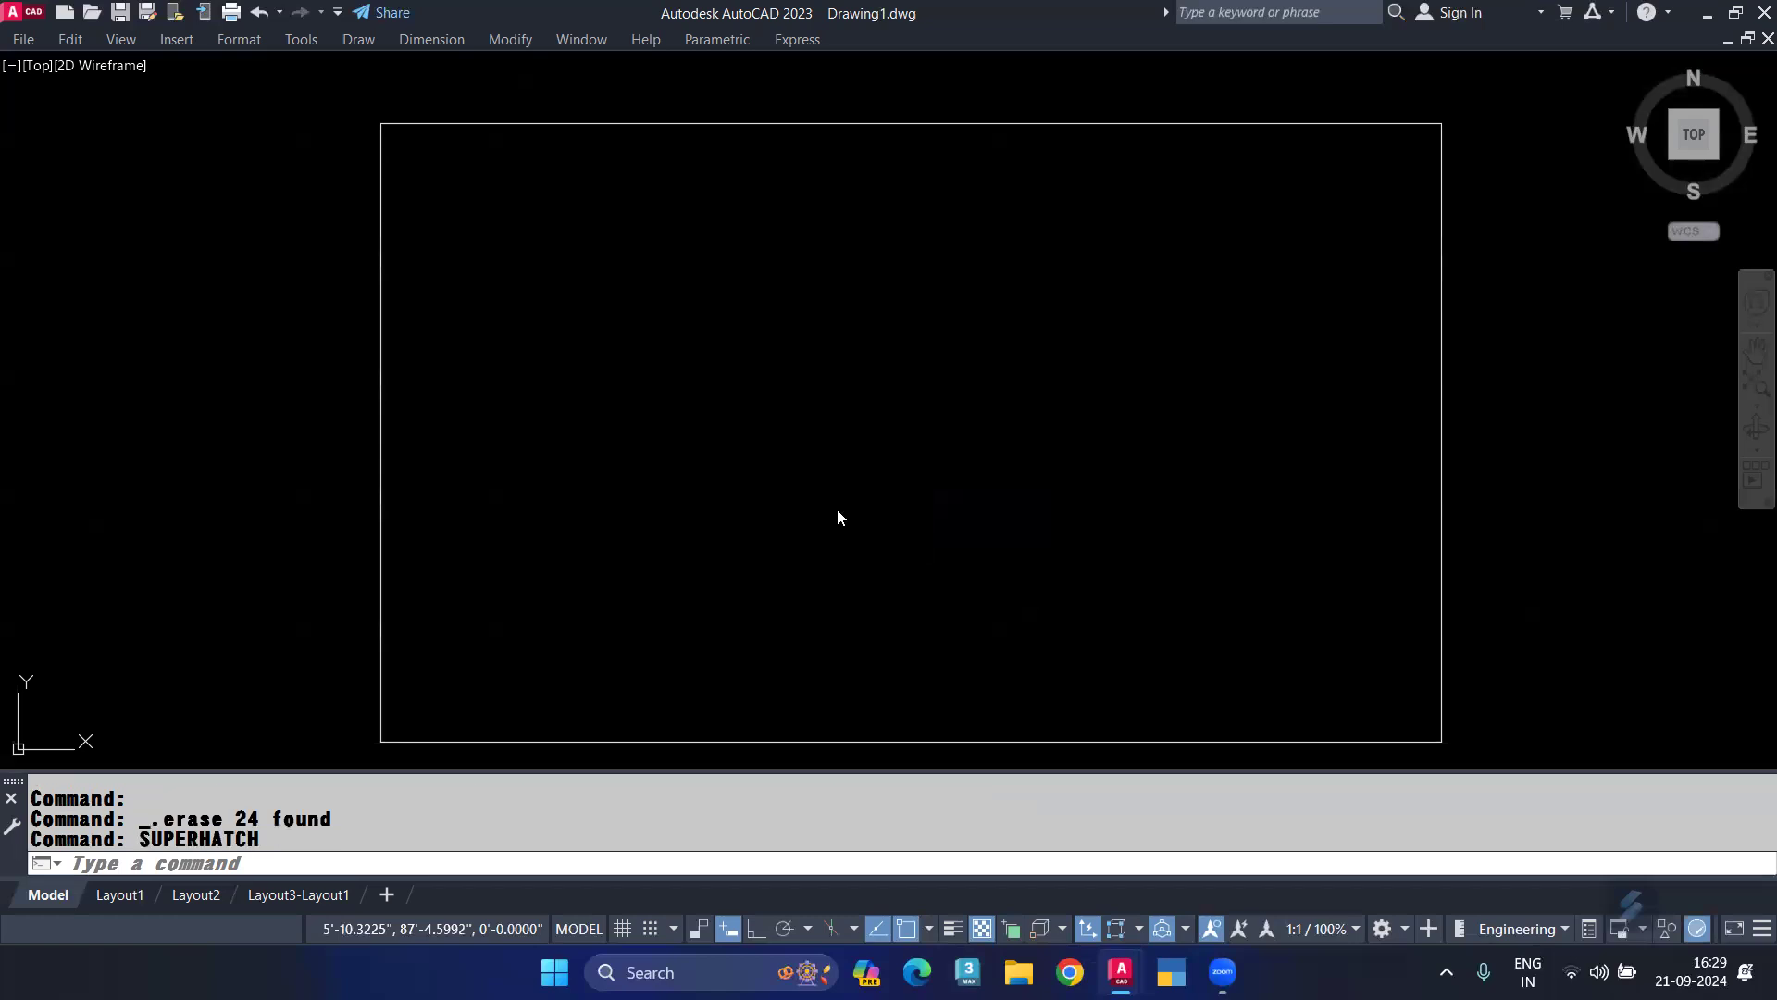
{"action": "left_click", "coordinate": [895, 391]}
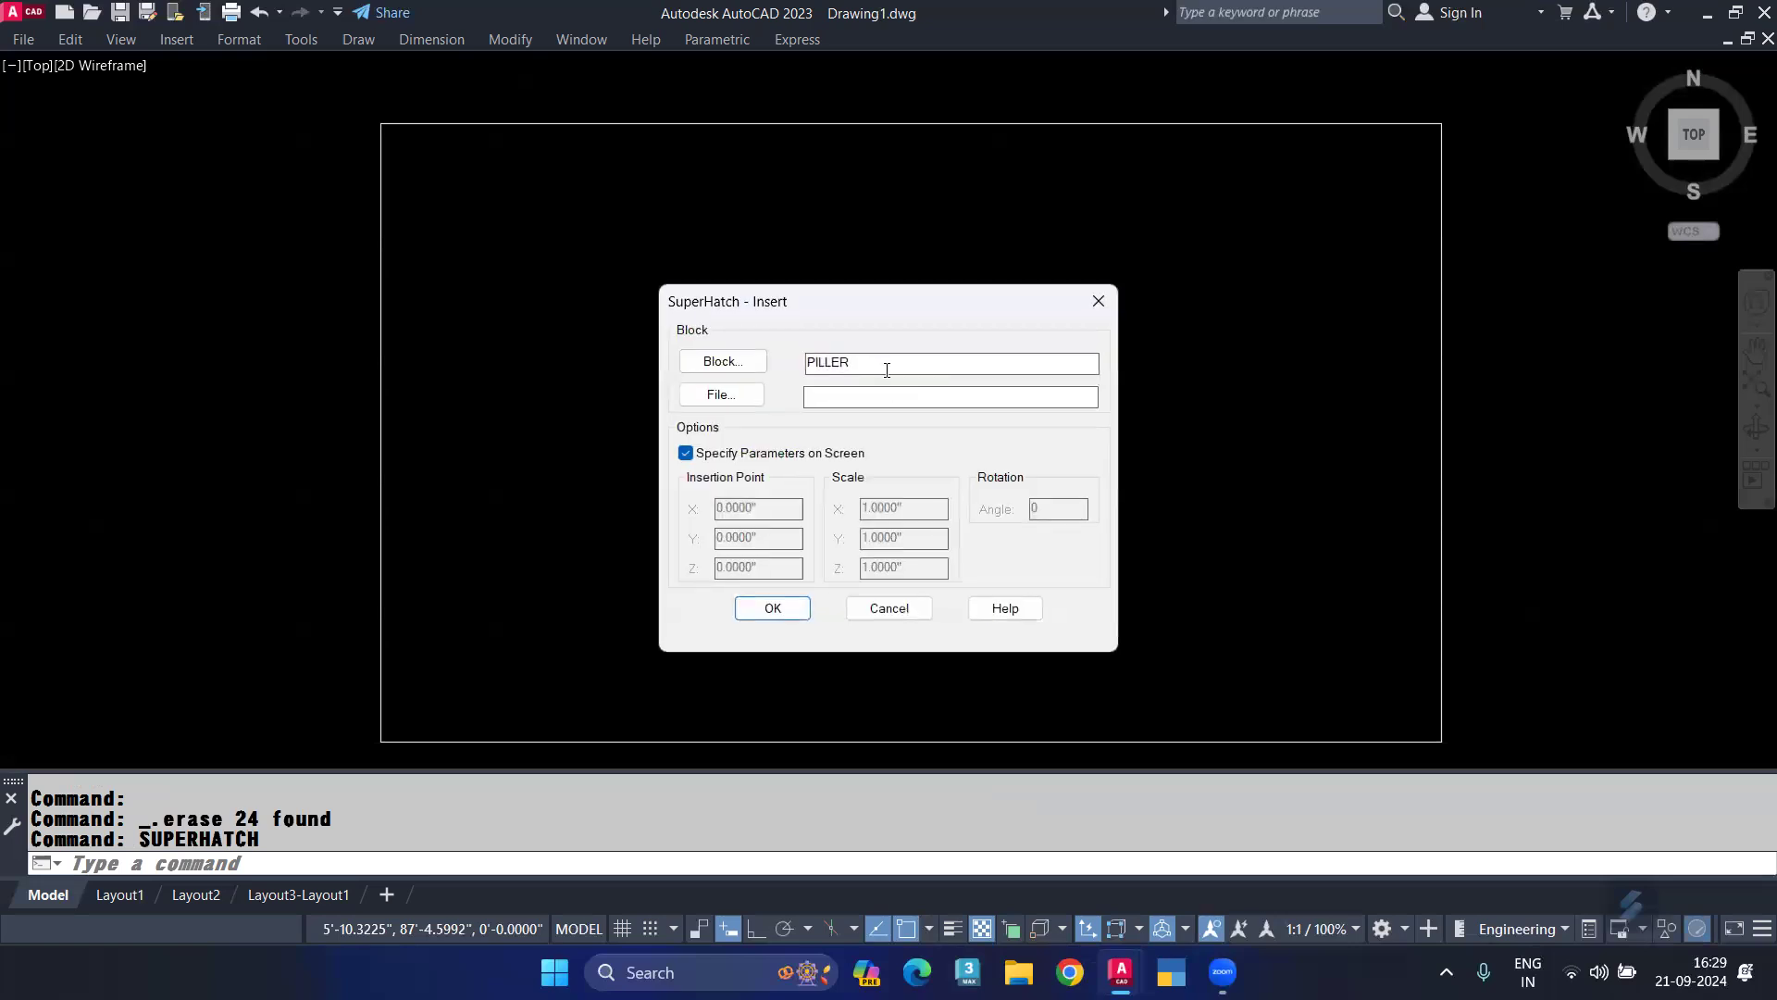
{"action": "left_click", "coordinate": [771, 607]}
Place the PILLER block inside the rectangle's lower-left corner at scale 1 and rotation 0, and accept the placement.
{"action": "scroll", "coordinate": [737, 541], "scroll_direction": "down", "scroll_amount": 2}
{"action": "scroll", "coordinate": [572, 648], "scroll_direction": "up", "scroll_amount": 4}
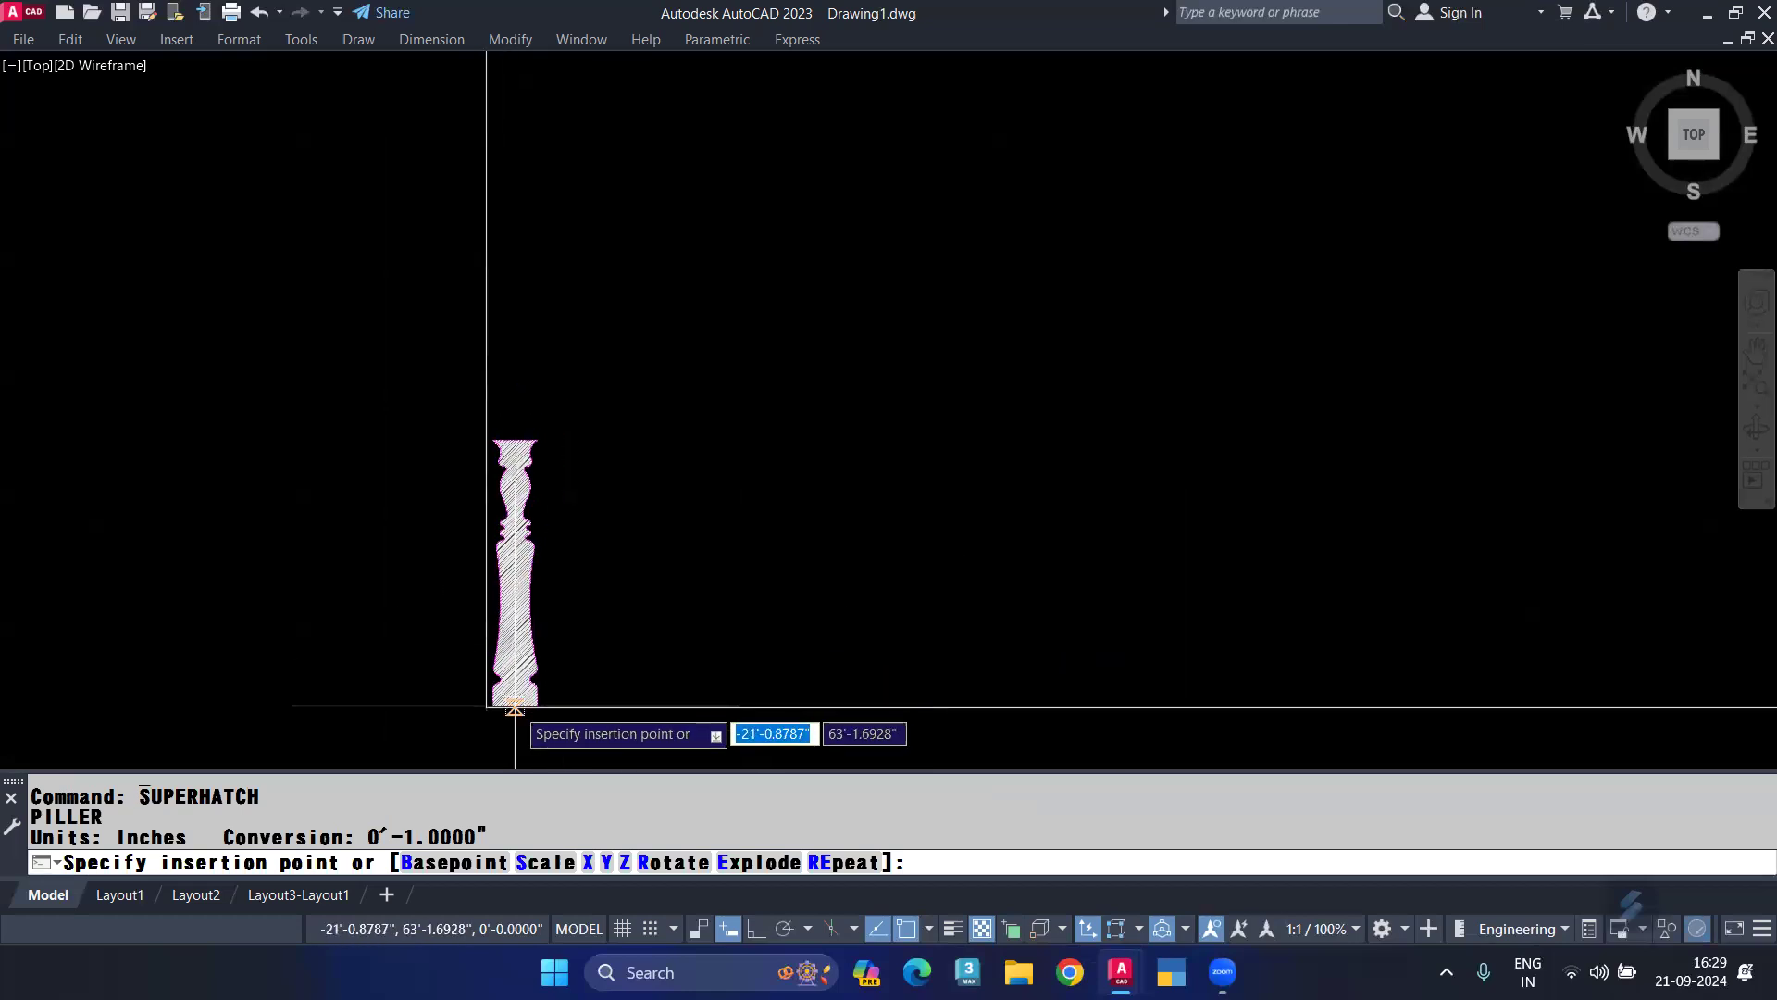
{"action": "scroll", "coordinate": [515, 707], "scroll_direction": "up", "scroll_amount": 2}
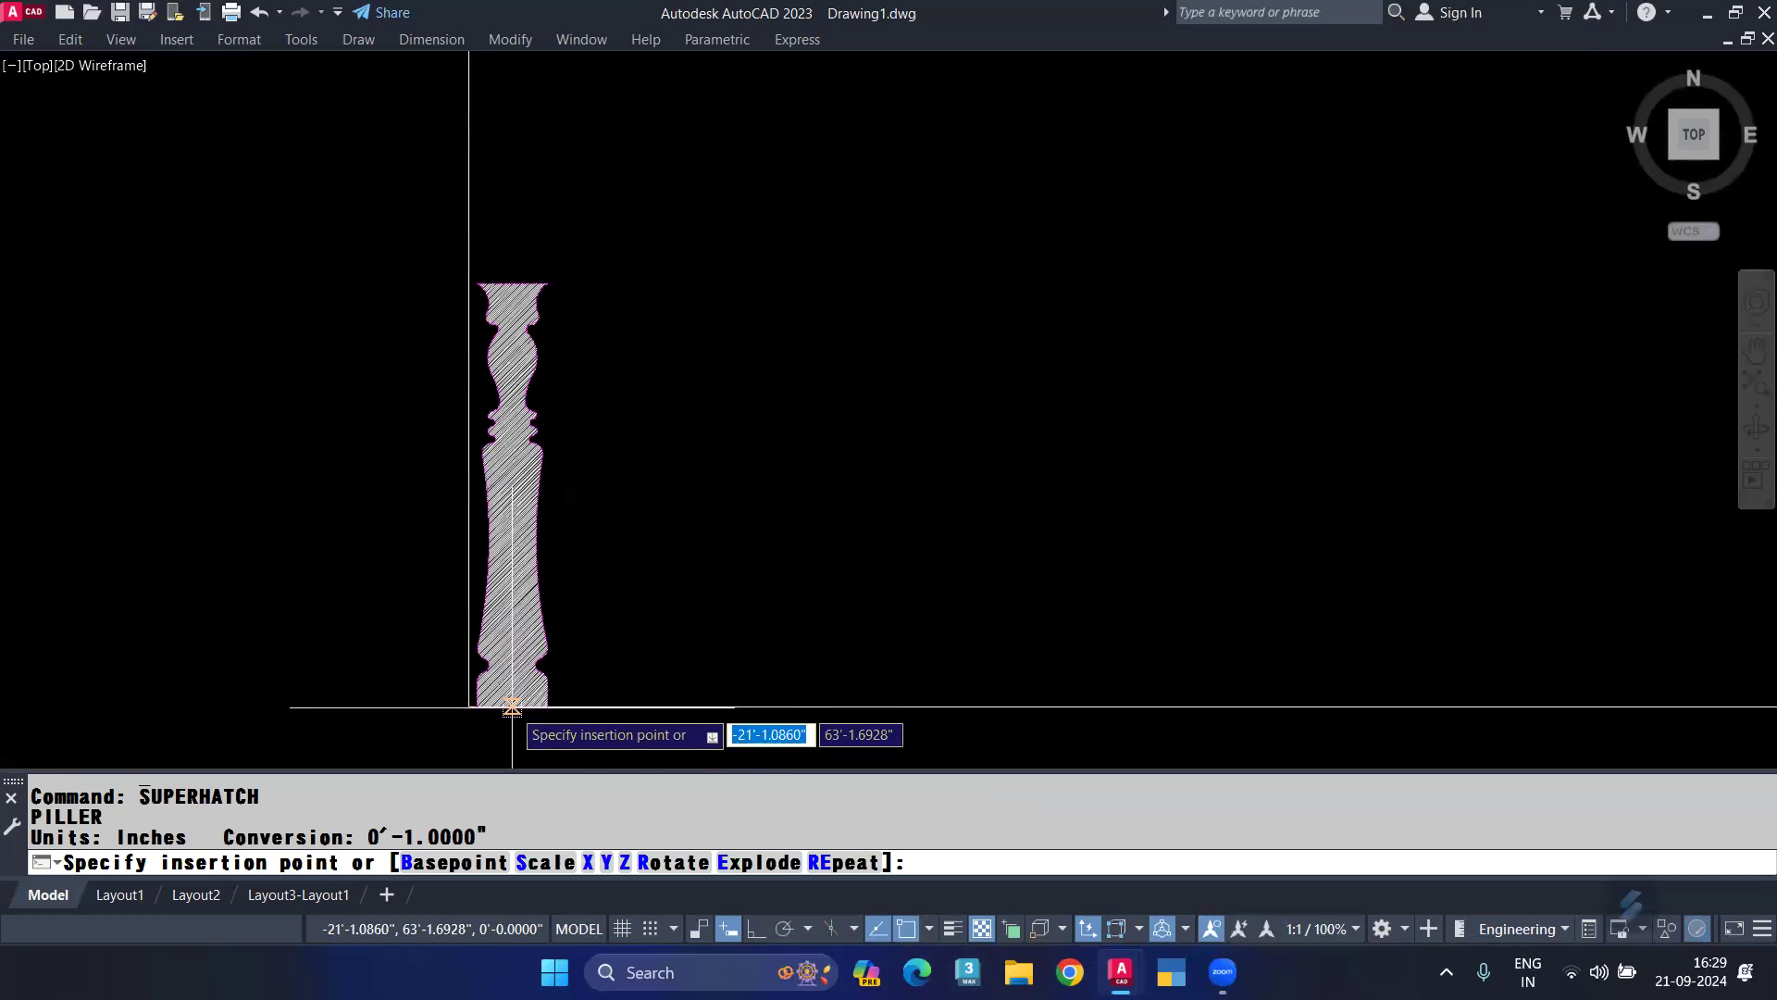
{"action": "left_click", "coordinate": [506, 707]}
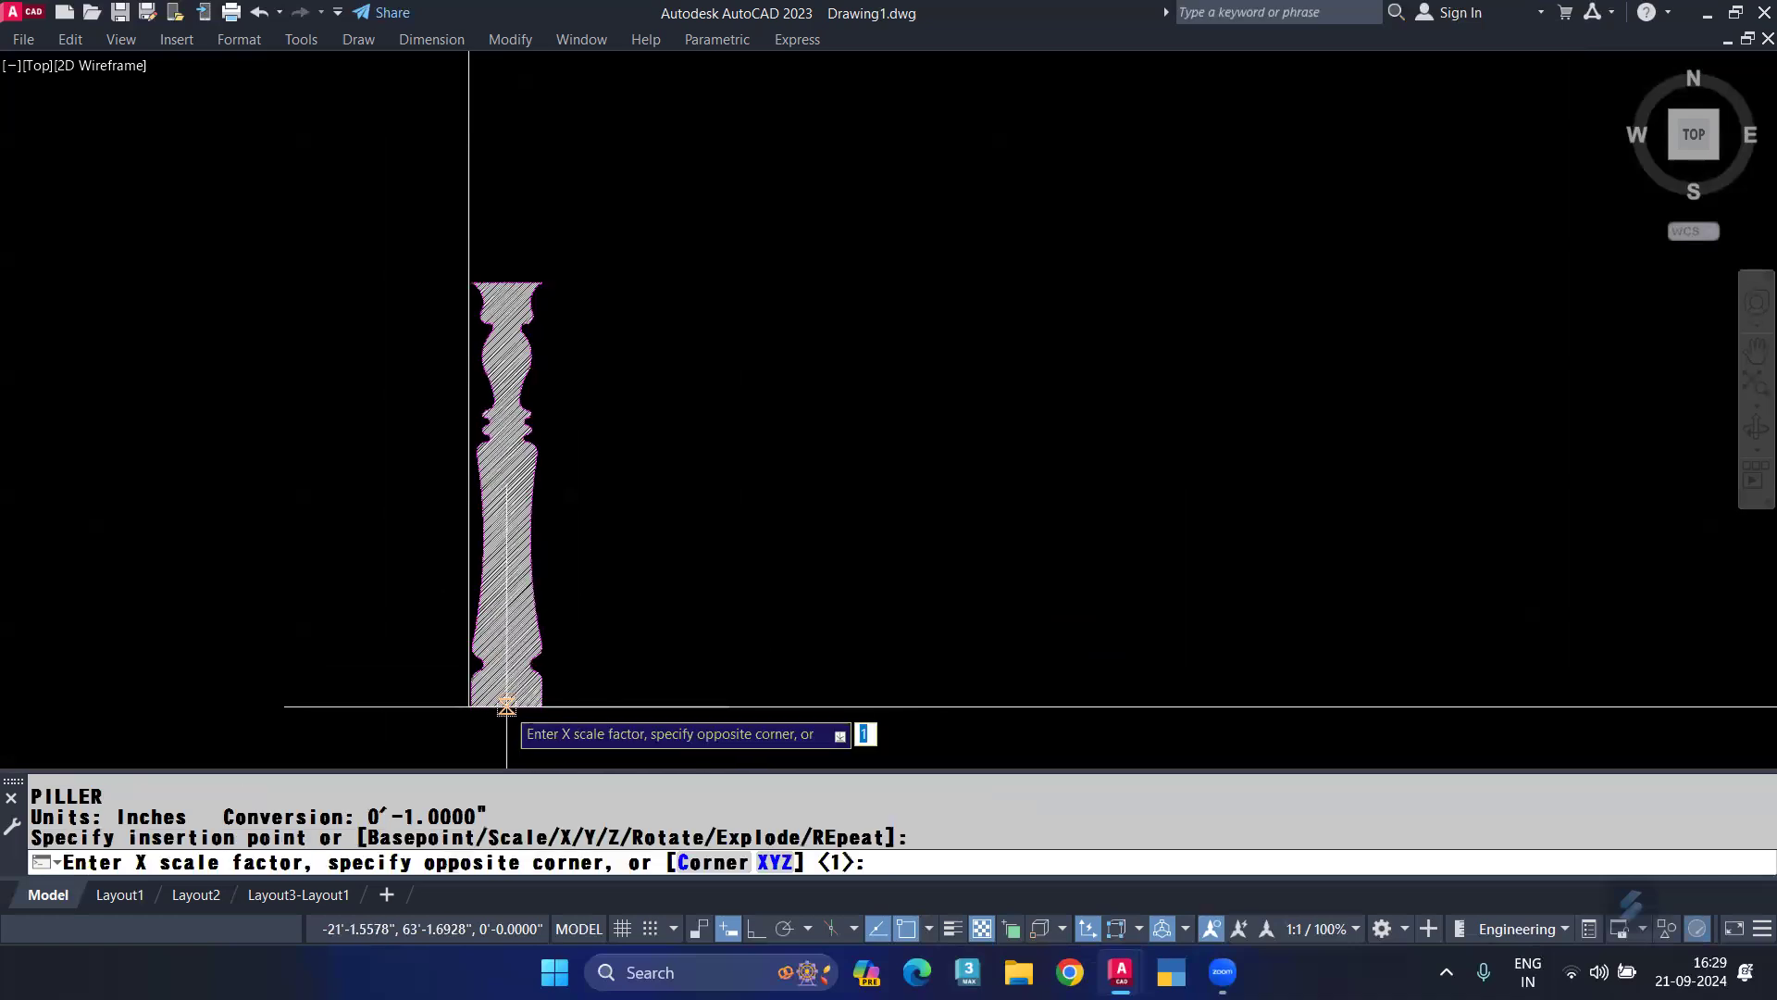
{"action": "scroll", "coordinate": [508, 706], "scroll_direction": "up", "scroll_amount": 2}
{"action": "key", "text": "Return"}
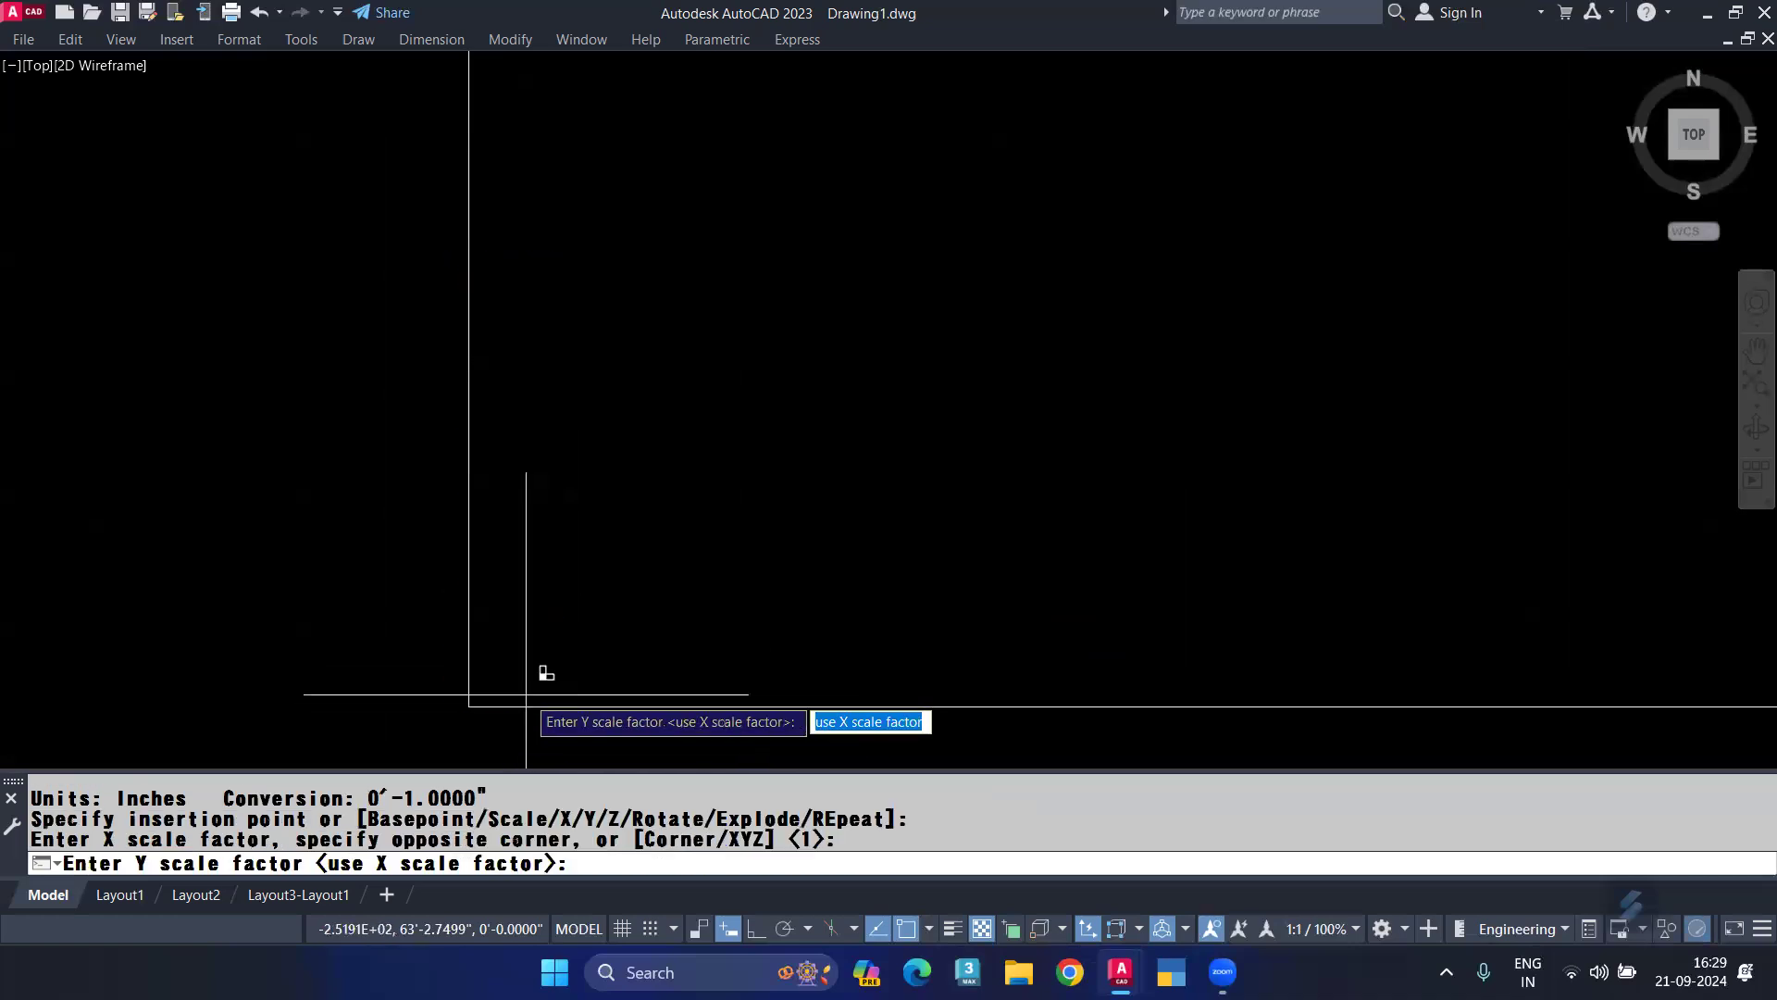
{"action": "key", "text": "Return"}
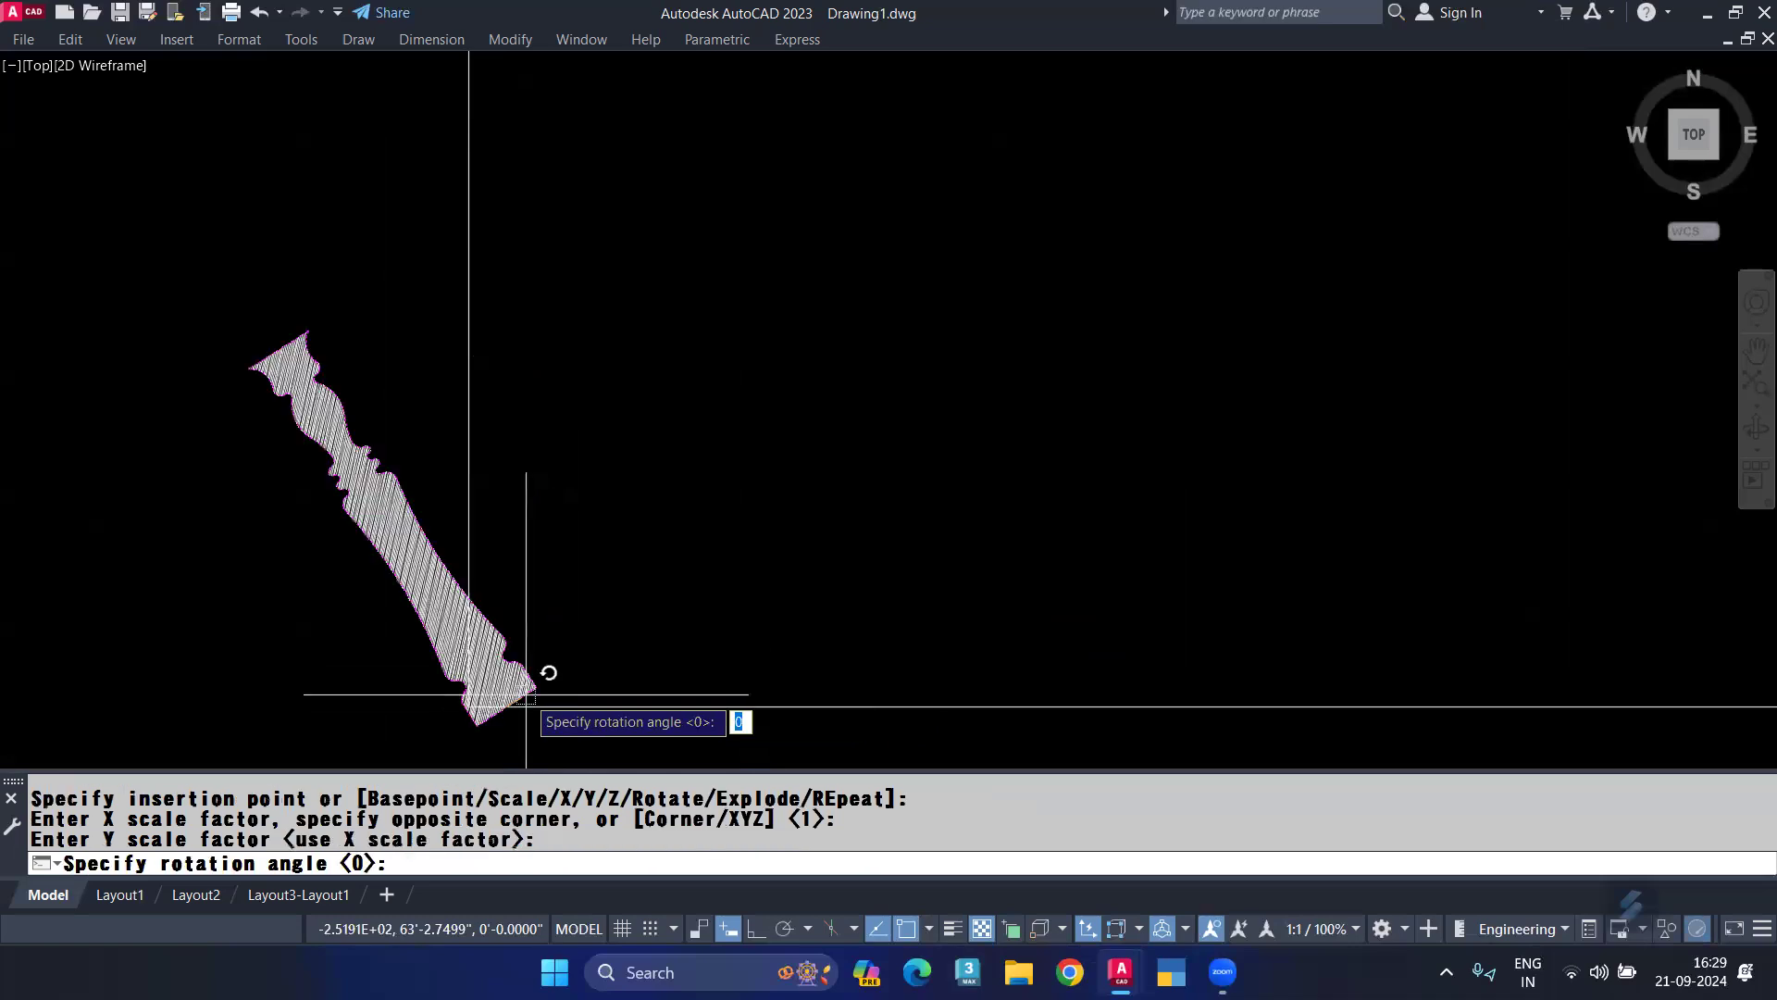
{"action": "key", "text": "Return"}
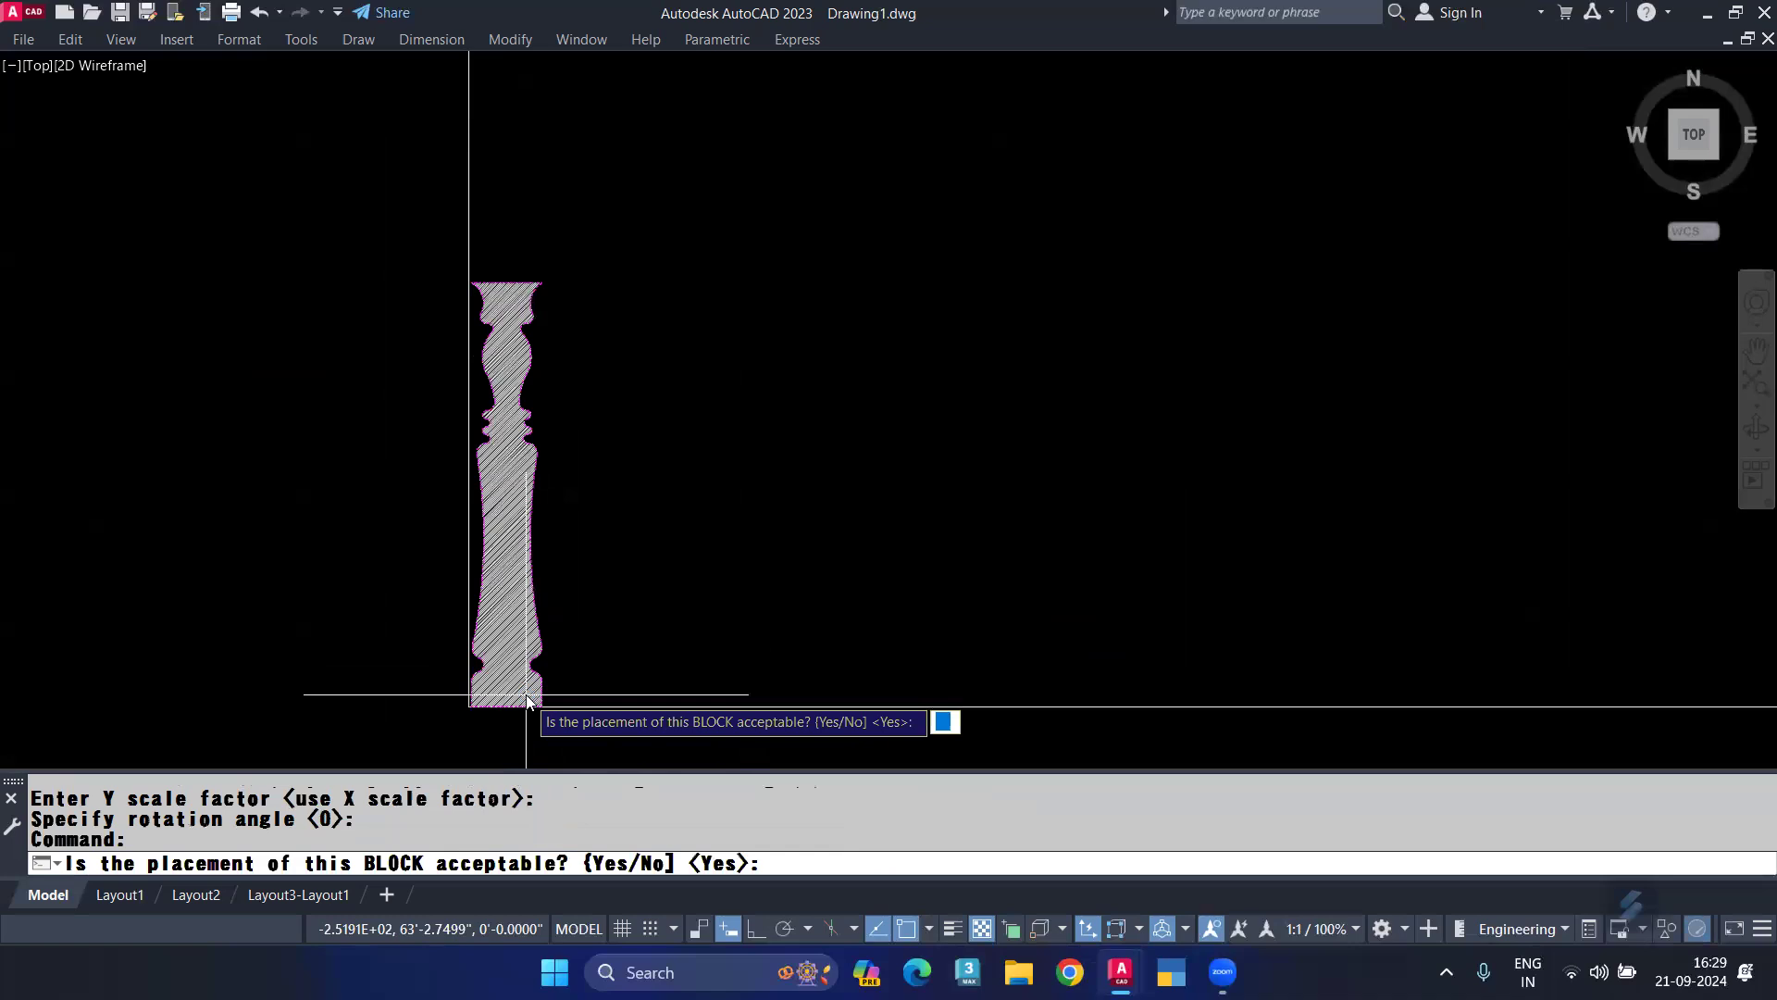
{"action": "key", "text": "Return"}
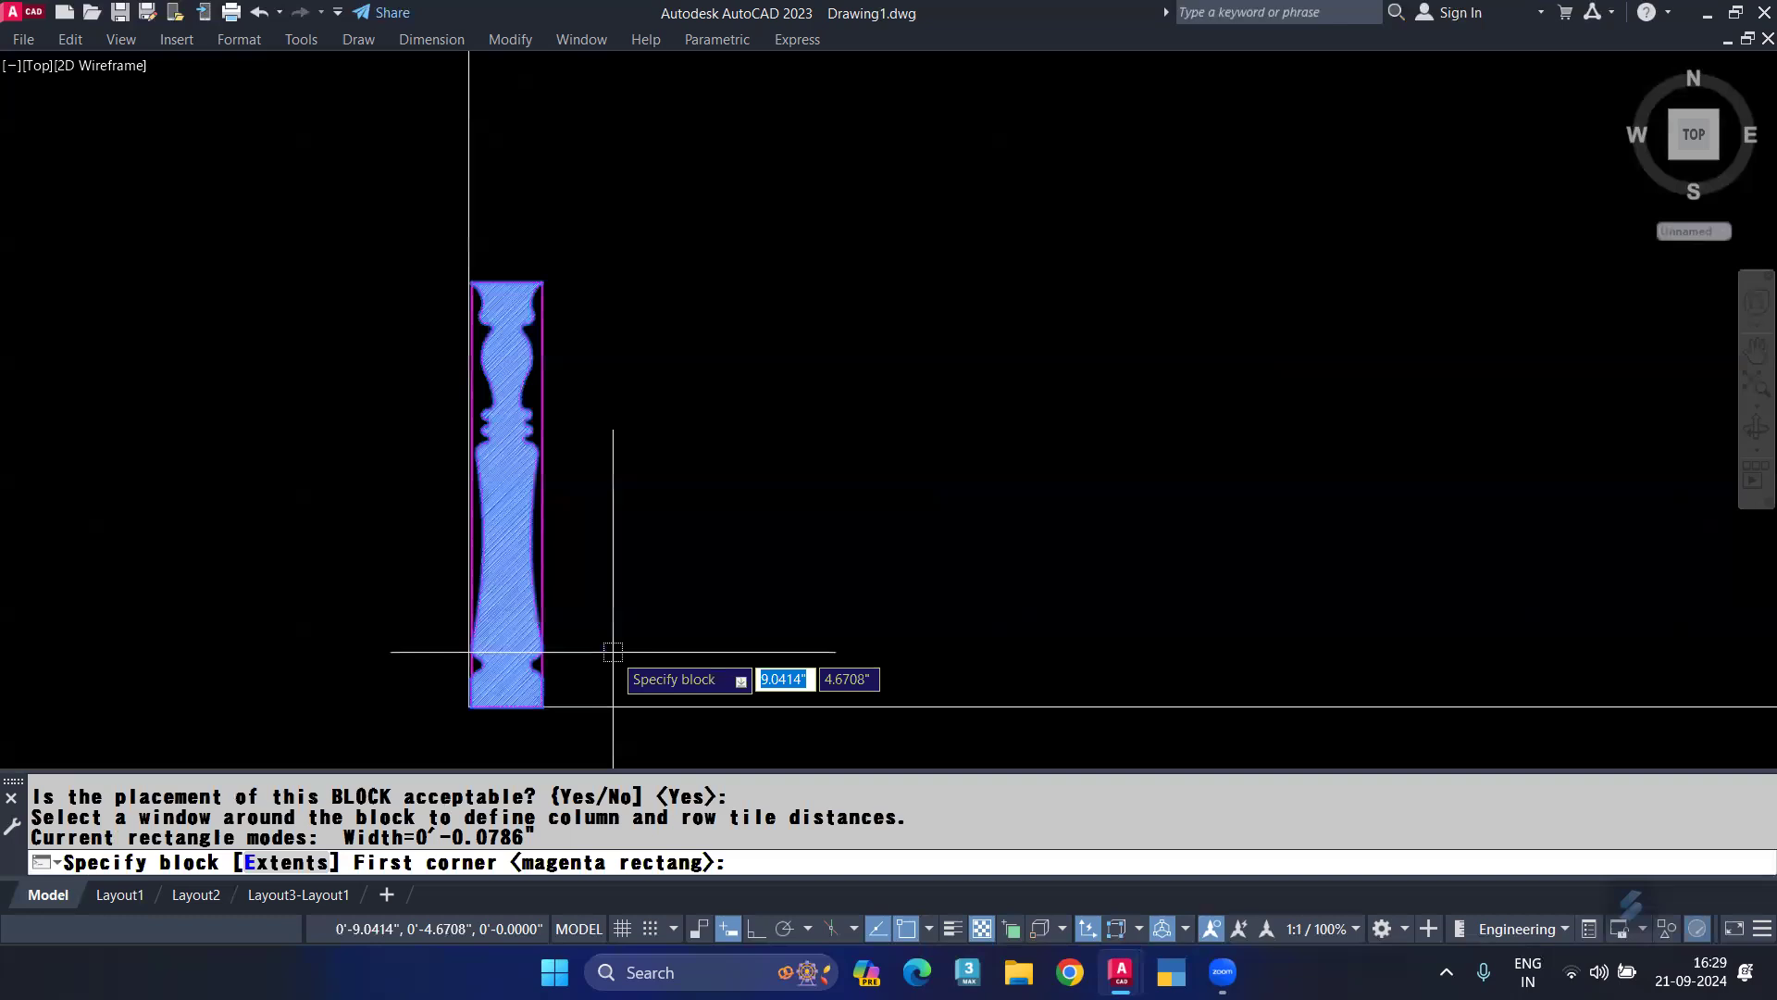
Use the block's magenta extents rectangle as the tile spacing and apply the block hatch inside the rectangle.
{"action": "key", "text": "Return"}
{"action": "scroll", "coordinate": [967, 433], "scroll_direction": "down", "scroll_amount": 5}
{"action": "middle_click_drag", "start_coordinate": [967, 433], "coordinate": [766, 605]}
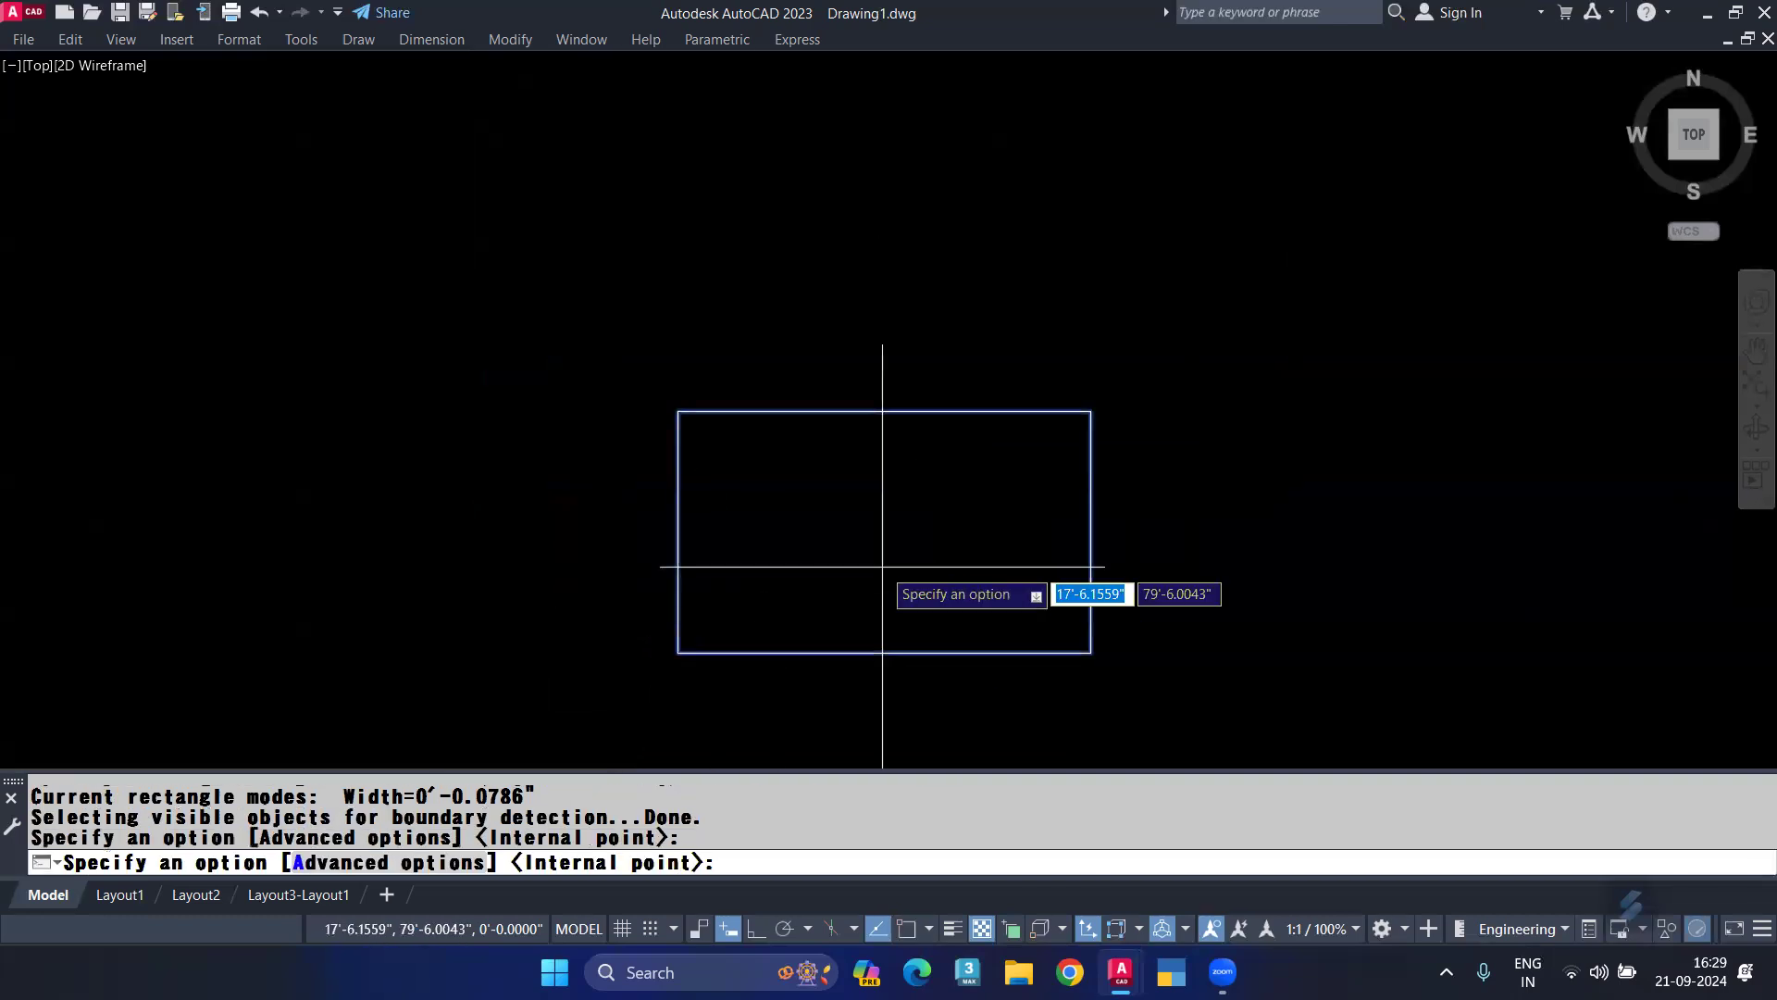
{"action": "left_click", "coordinate": [882, 567]}
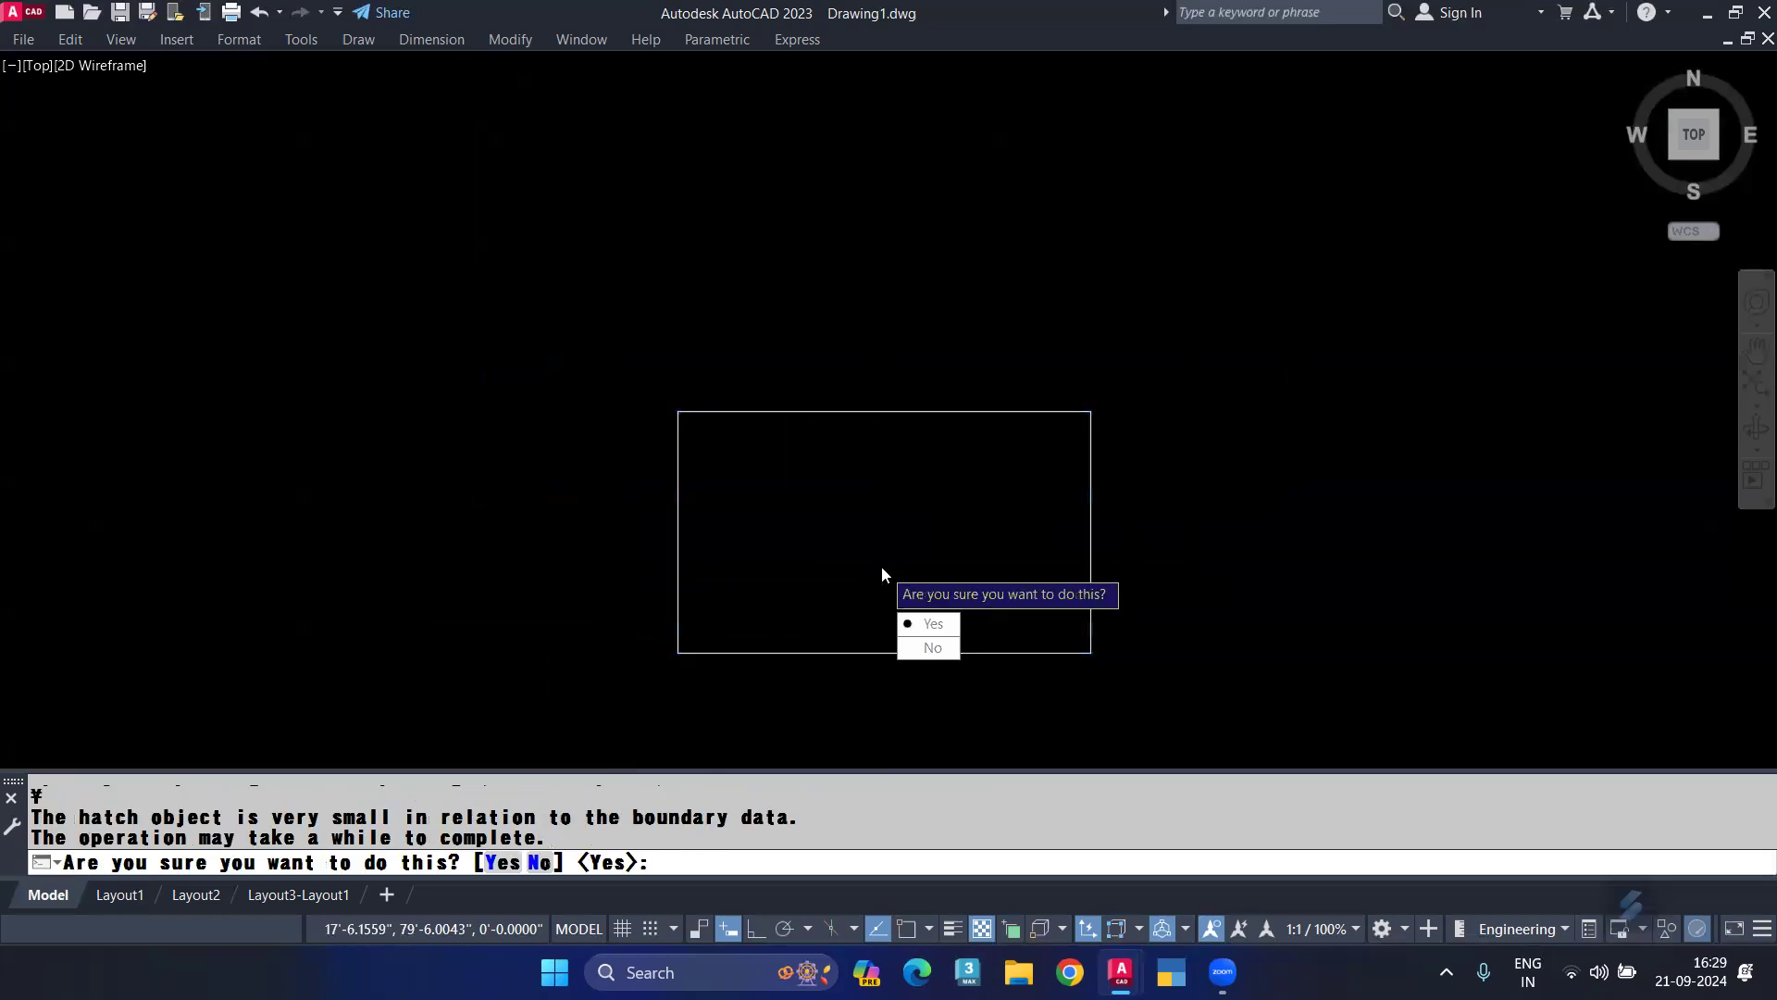
{"action": "left_click", "coordinate": [929, 624]}
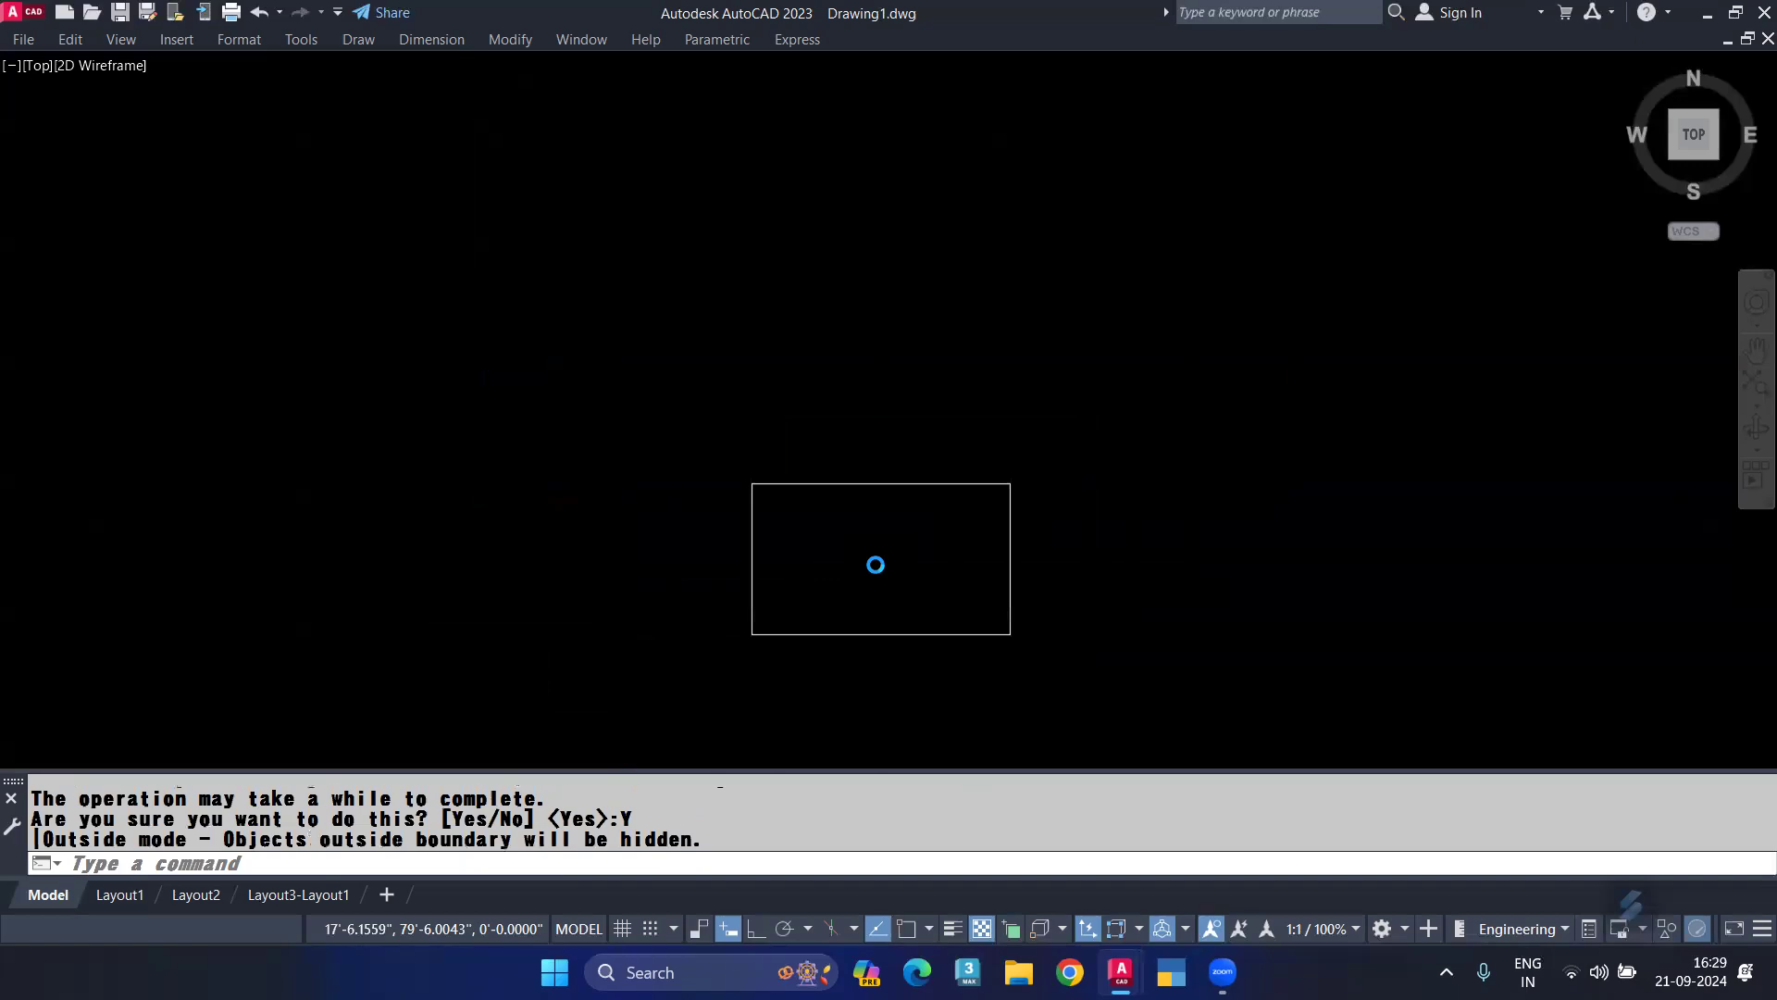
Erase the PILLER block hatch, leaving only the rectangle outline.
{"action": "scroll", "coordinate": [876, 564], "scroll_direction": "up", "scroll_amount": 1}
{"action": "scroll", "coordinate": [887, 534], "scroll_direction": "up", "scroll_amount": 1}
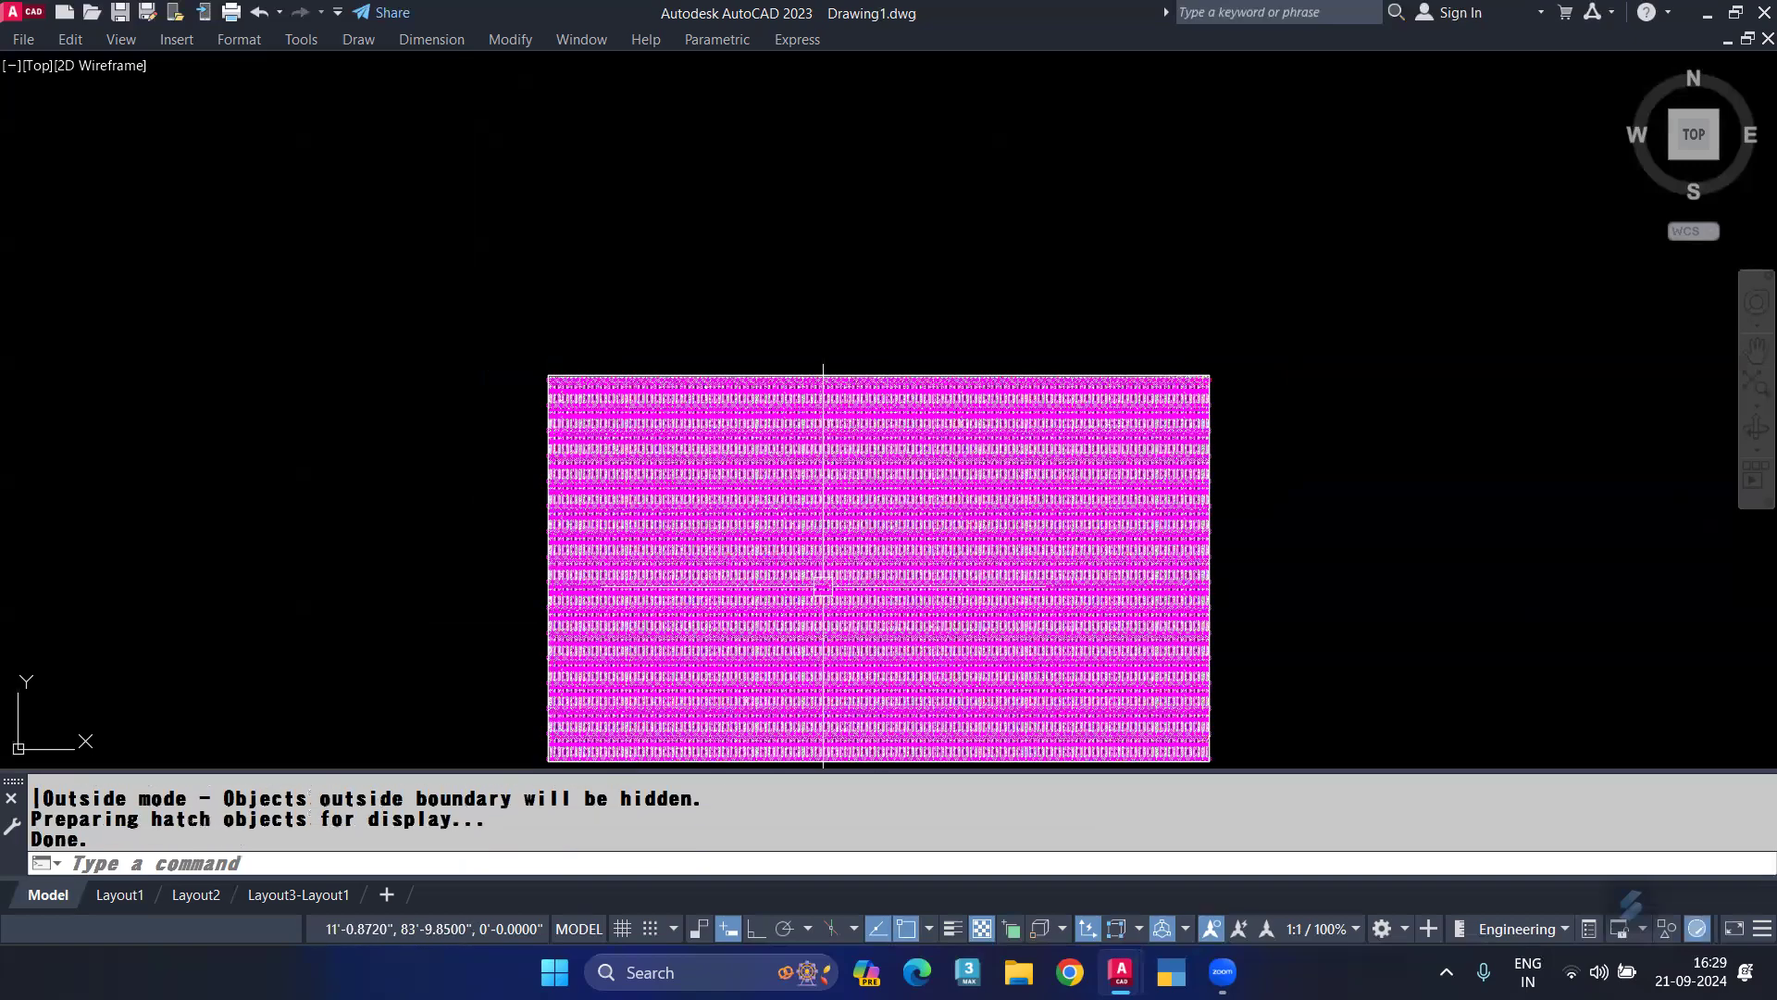
{"action": "scroll", "coordinate": [823, 586], "scroll_direction": "up", "scroll_amount": 7}
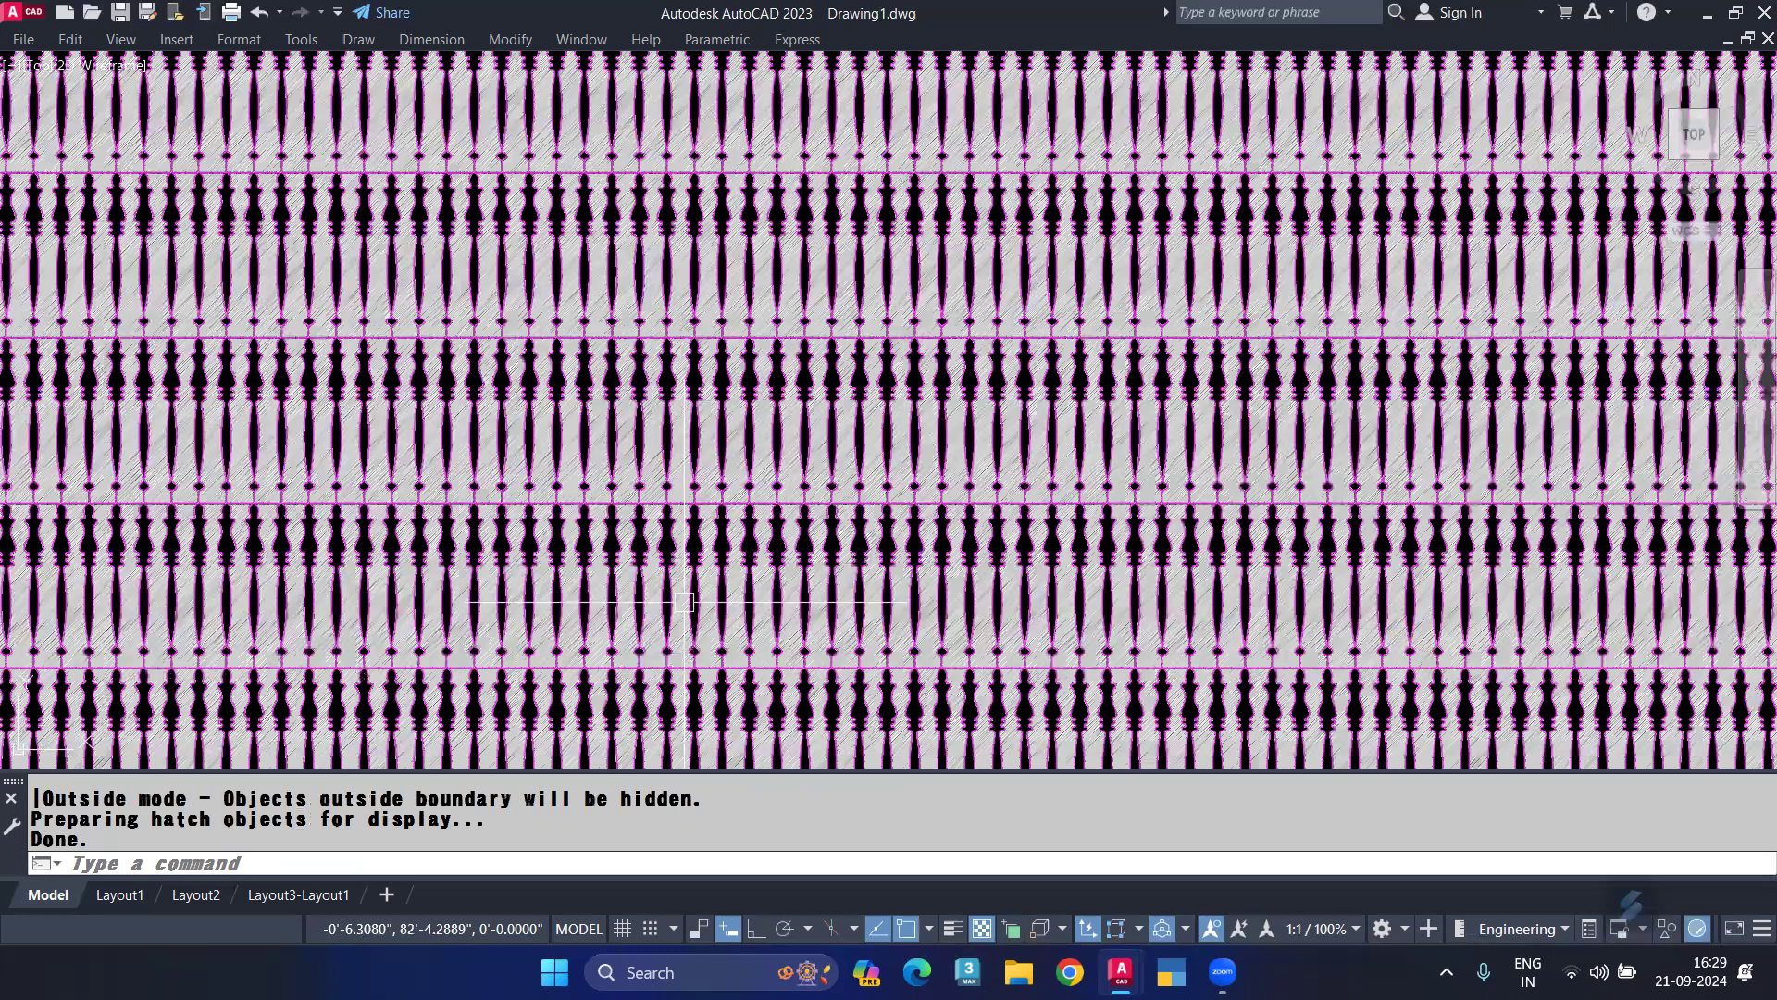
{"action": "scroll", "coordinate": [635, 626], "scroll_direction": "up", "scroll_amount": 2}
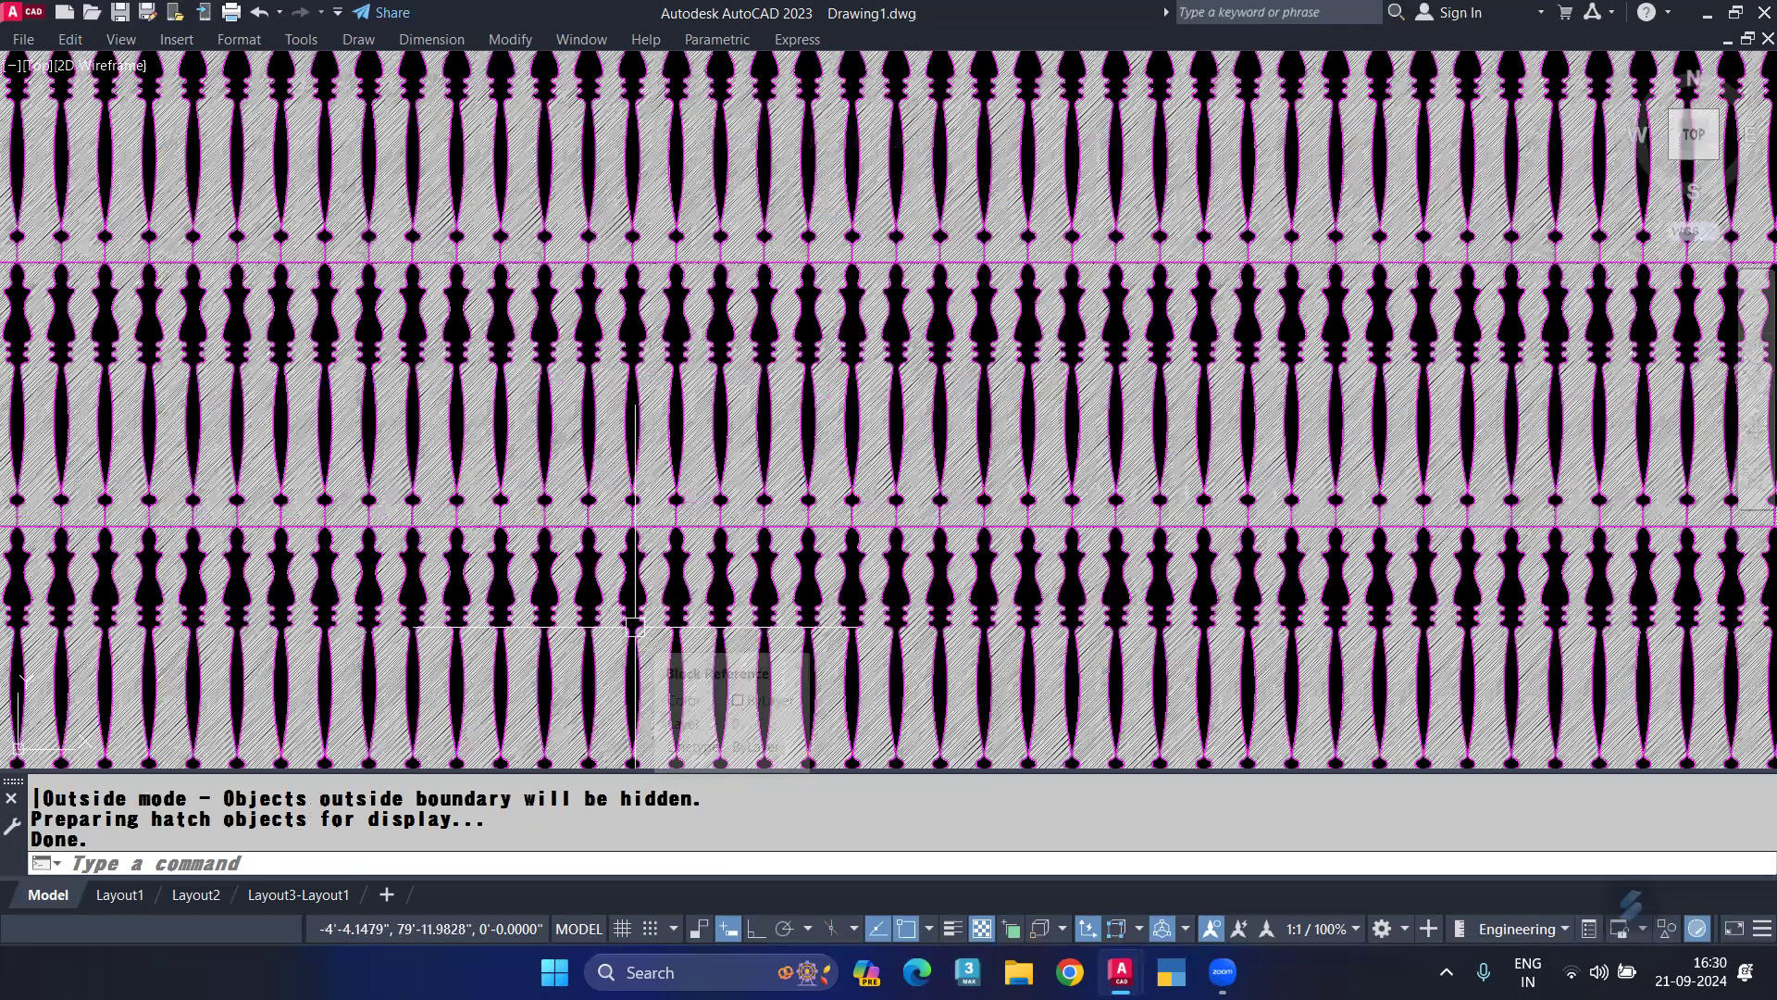
{"action": "scroll", "coordinate": [316, 618], "scroll_direction": "down", "scroll_amount": 4}
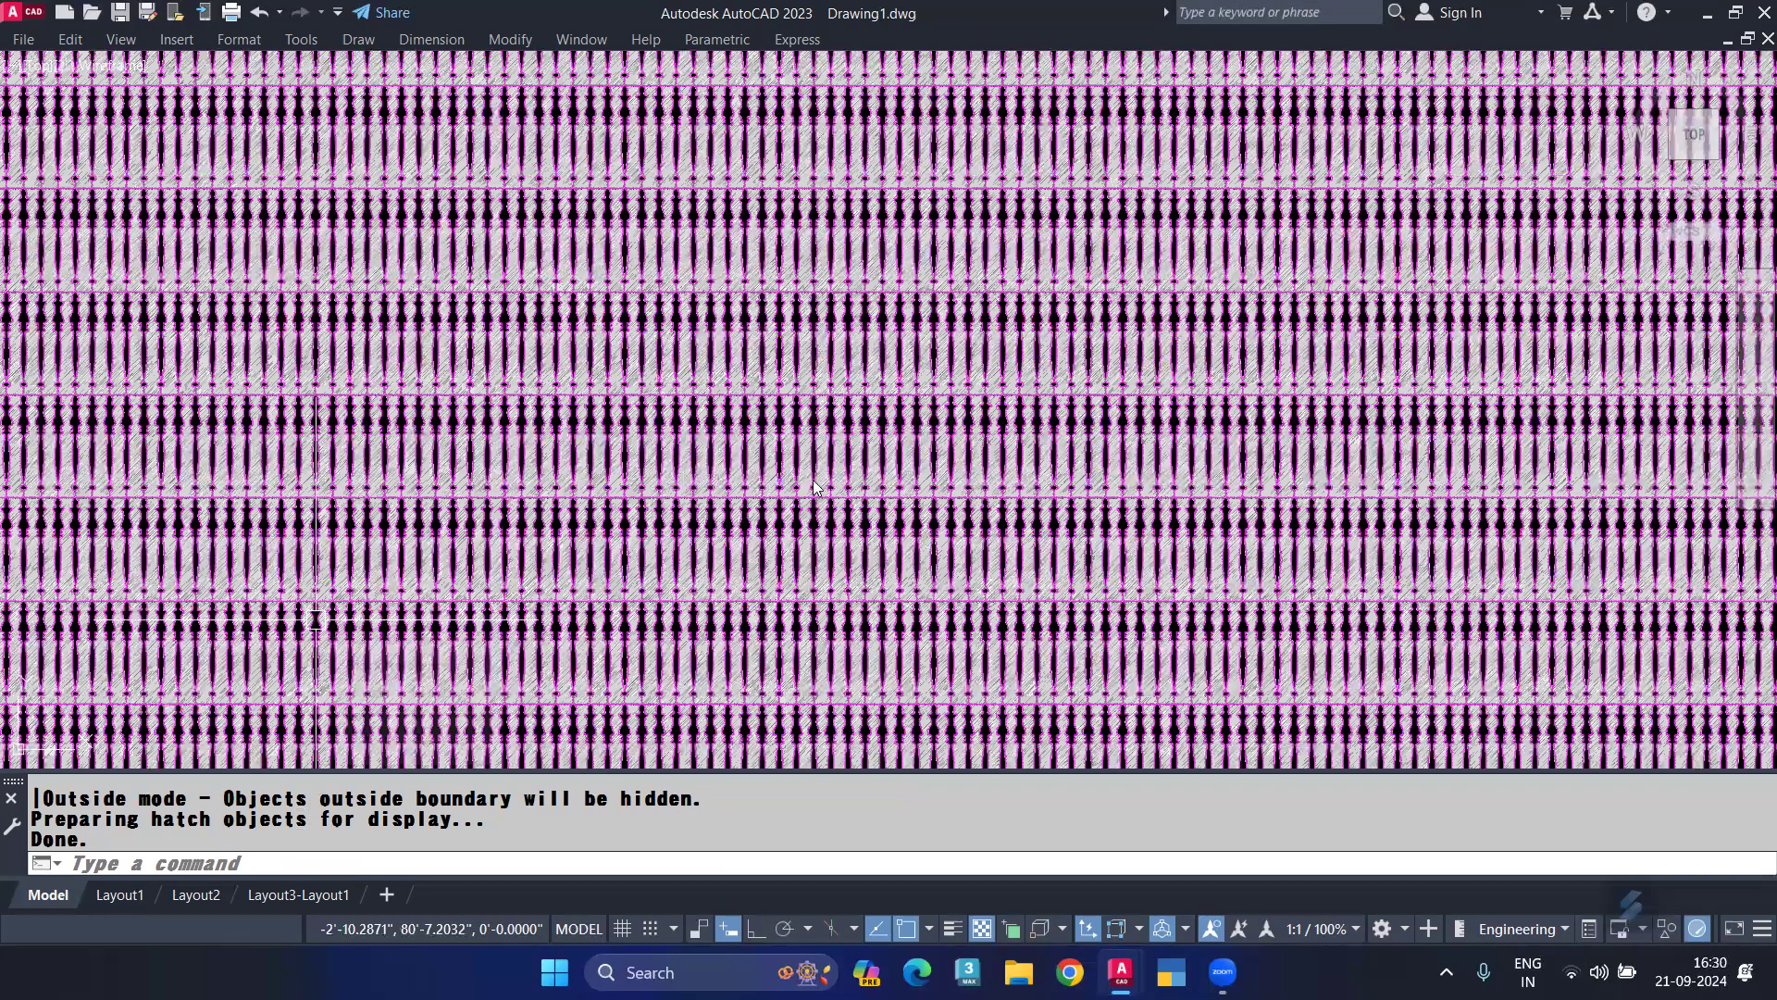
{"action": "key", "text": "ctrl+a"}
{"action": "key", "text": "Delete"}
{"action": "key", "text": "Delete"}
{"action": "key", "text": "Escape"}
Start a SuperHatch with reling.dwg attached as an xref pattern, at scale 1.00 and angle 0, with the insertion point specified on screen.
{"action": "type", "text": "s"}
{"action": "type", "text": "quare"}
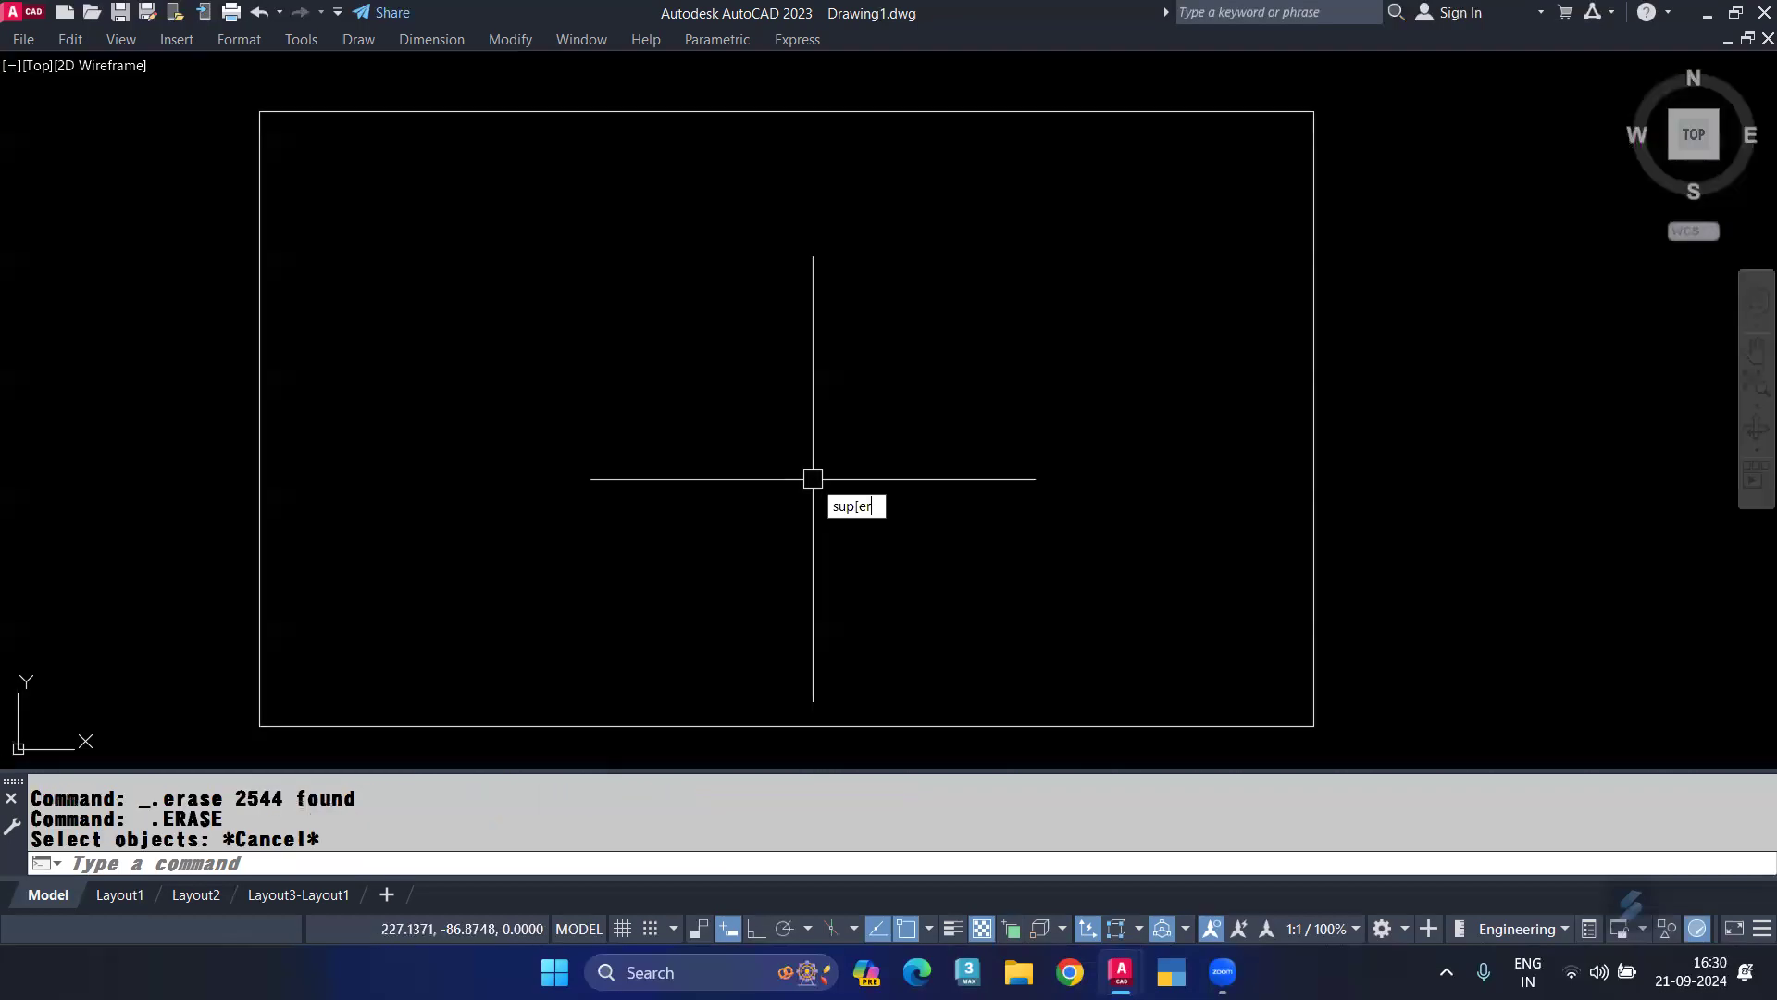
{"action": "key", "text": "Escape"}
{"action": "type", "text": "super"}
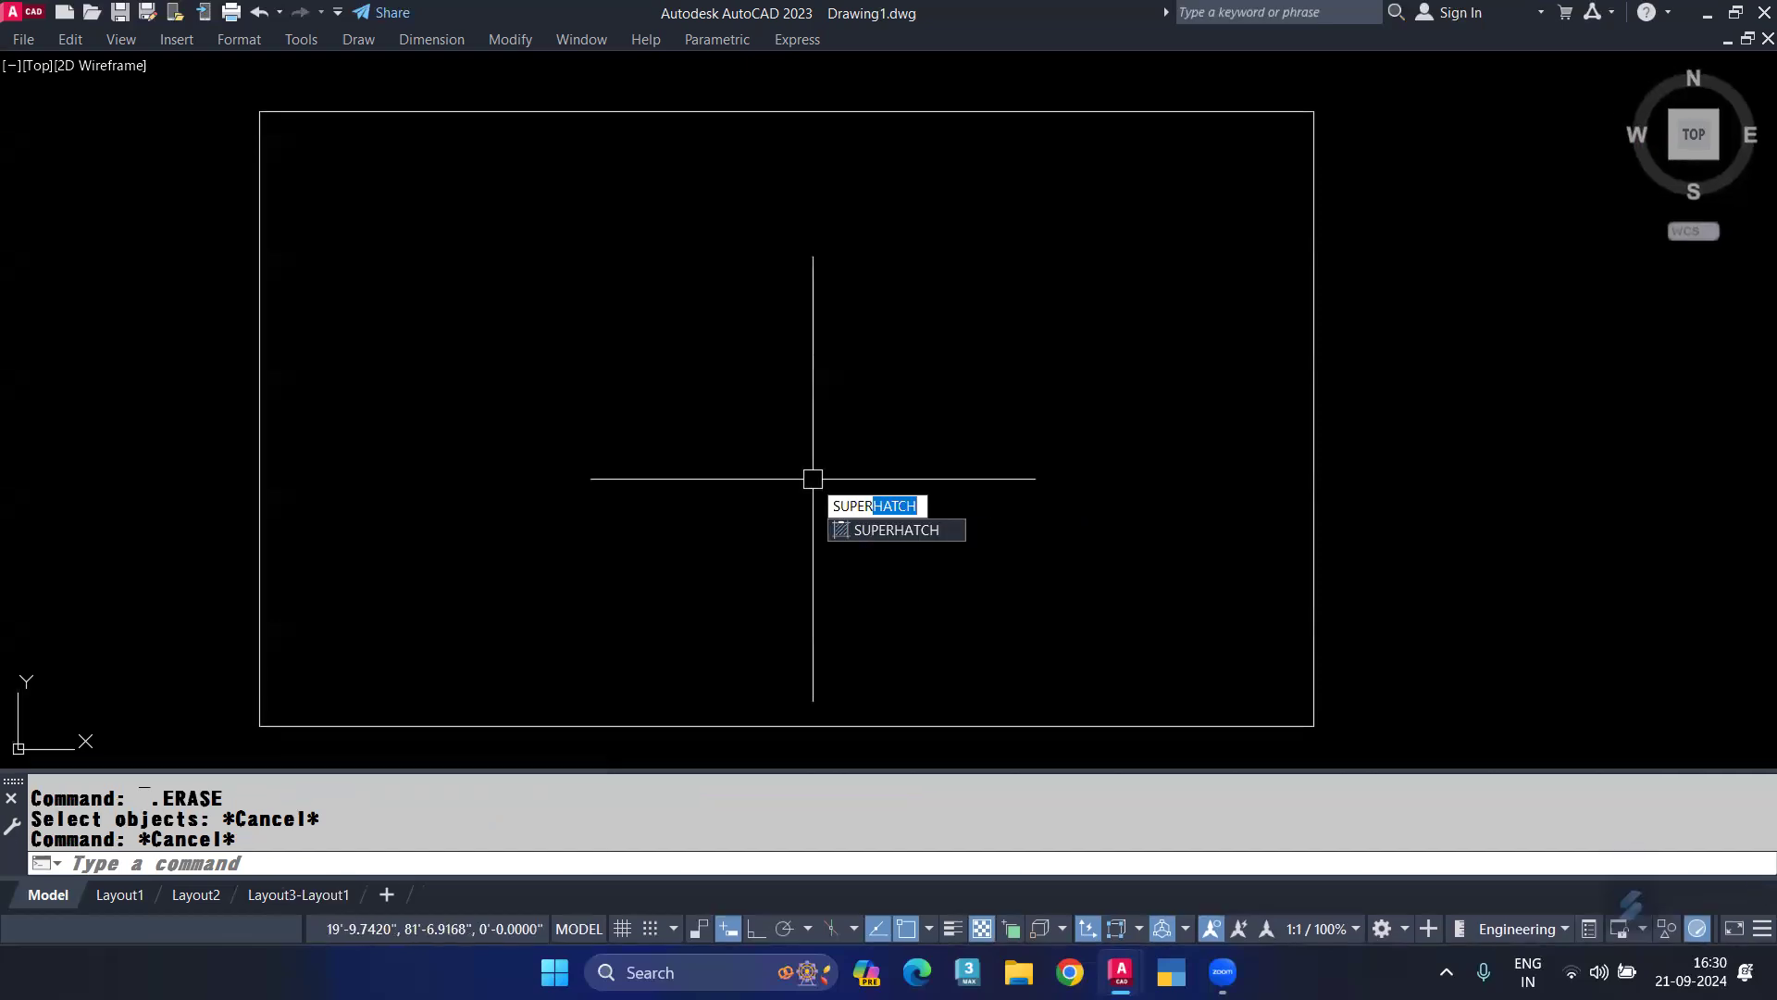
{"action": "key", "text": "Return"}
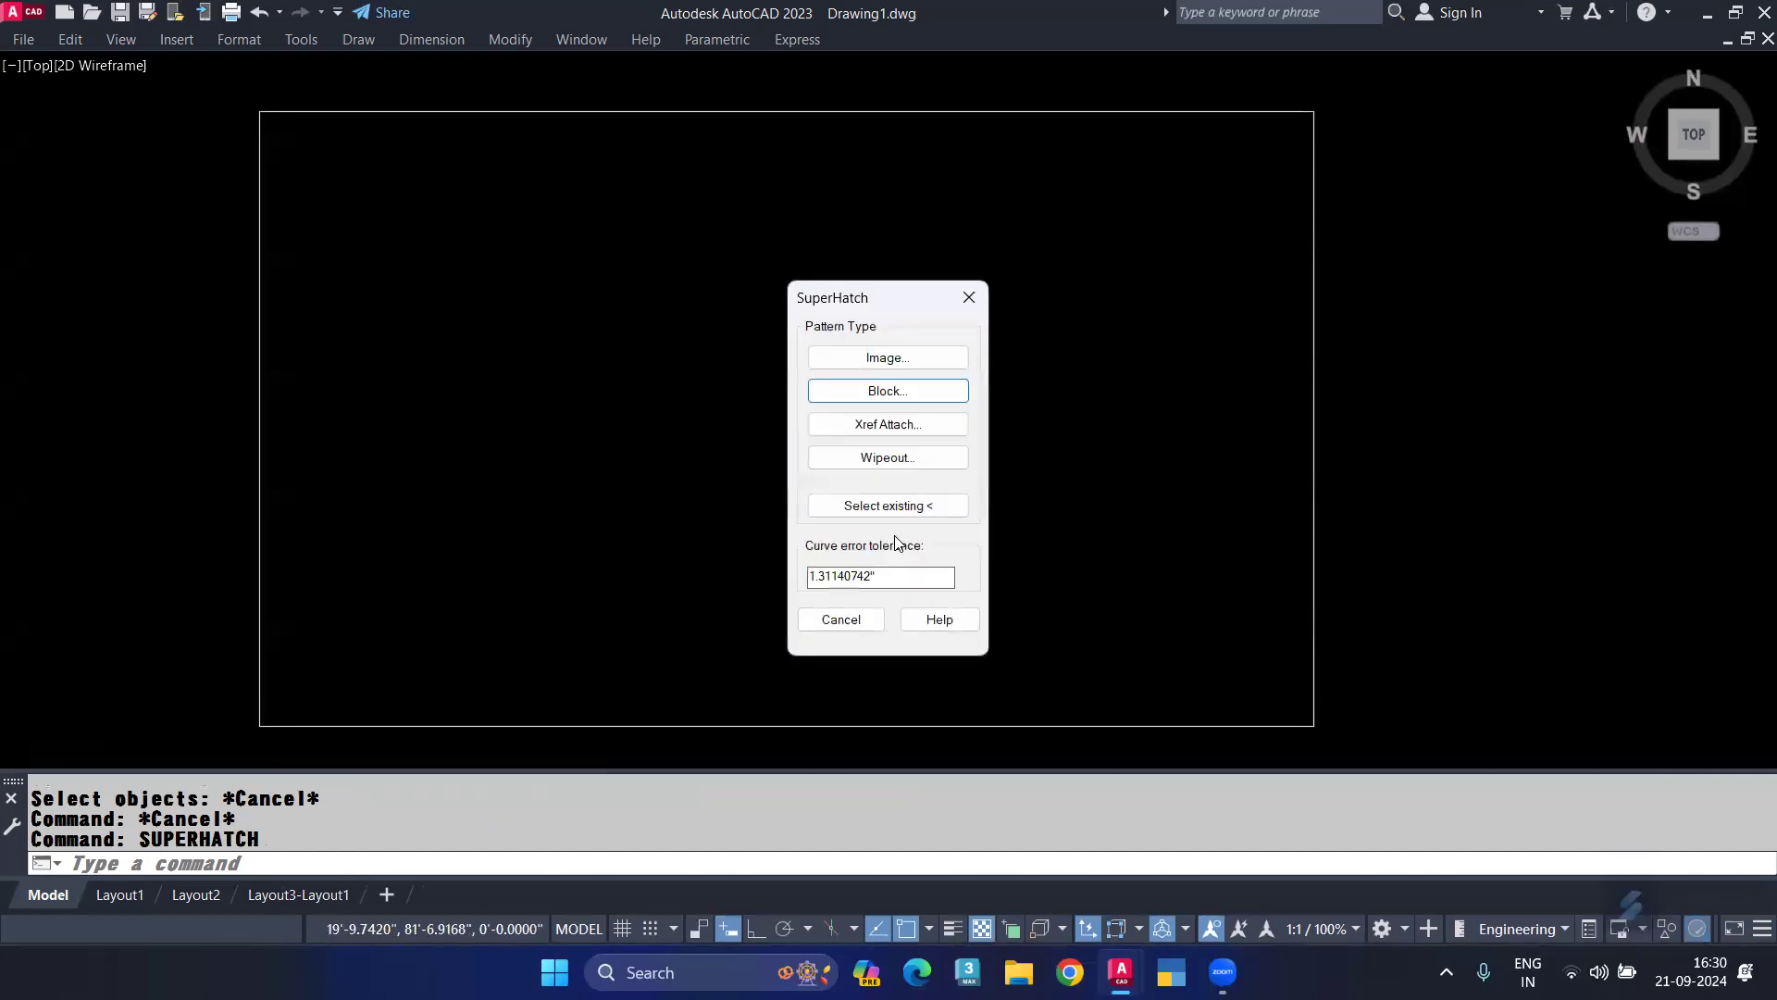
{"action": "left_click", "coordinate": [906, 433]}
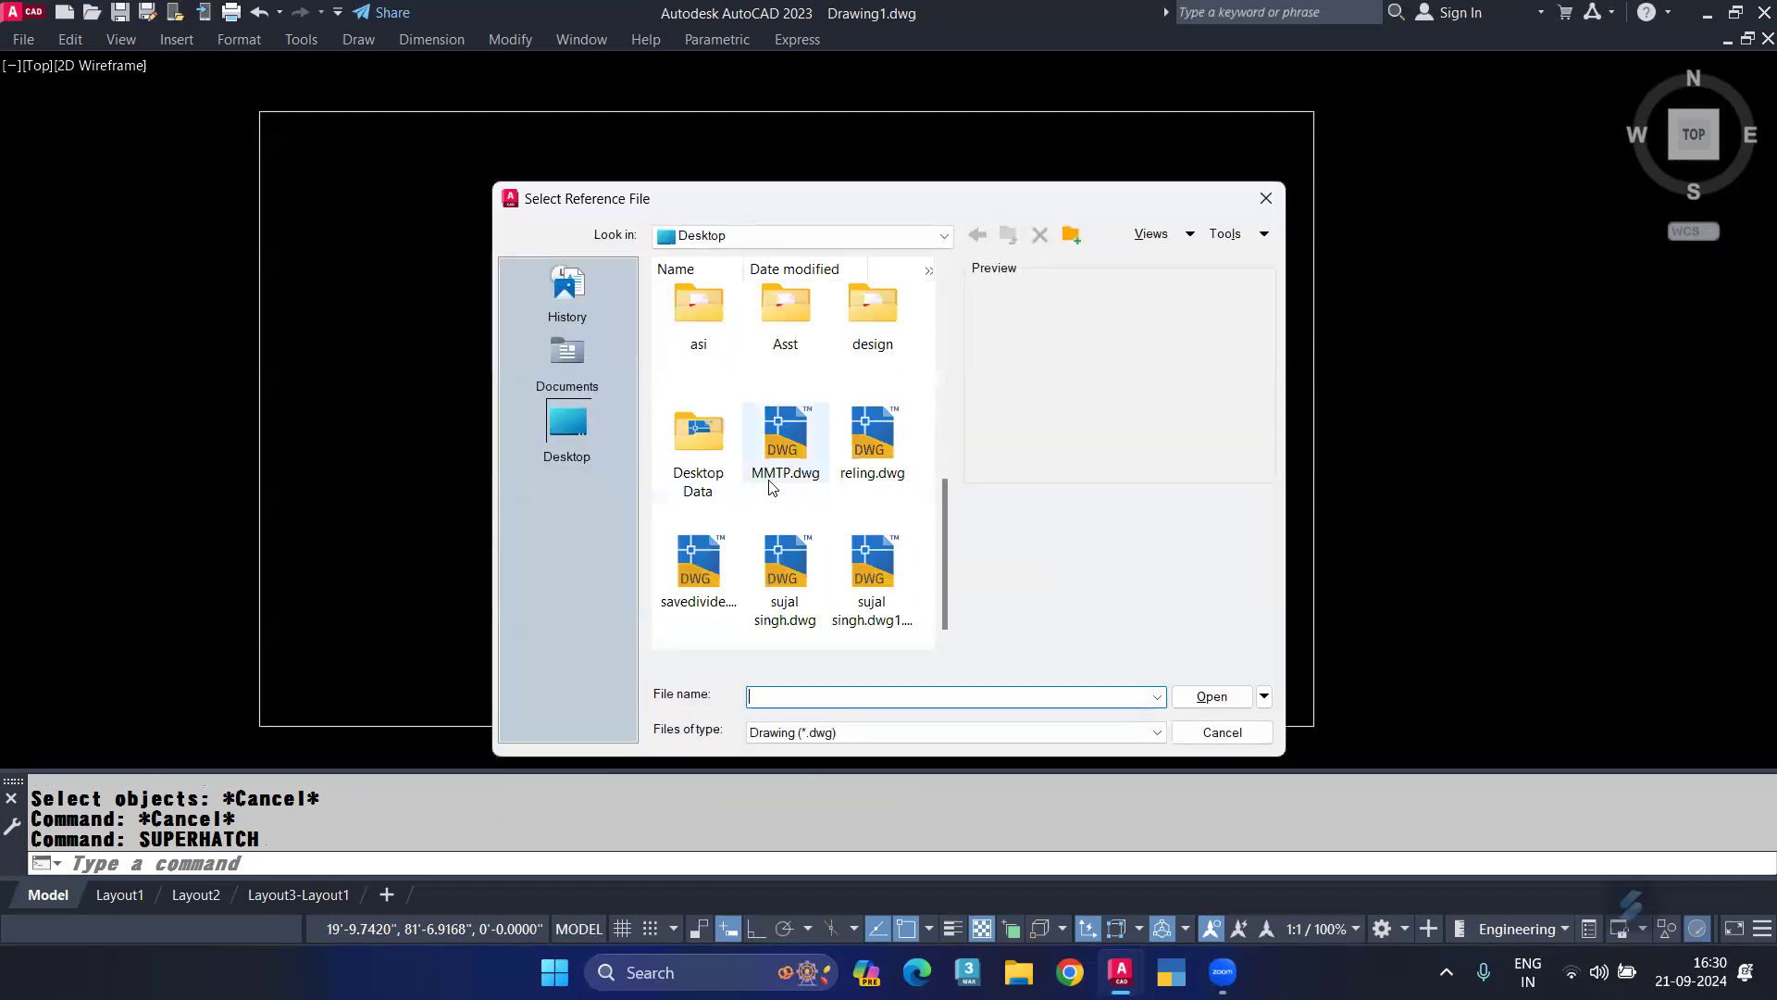
{"action": "left_click", "coordinate": [779, 467]}
{"action": "left_click", "coordinate": [872, 435]}
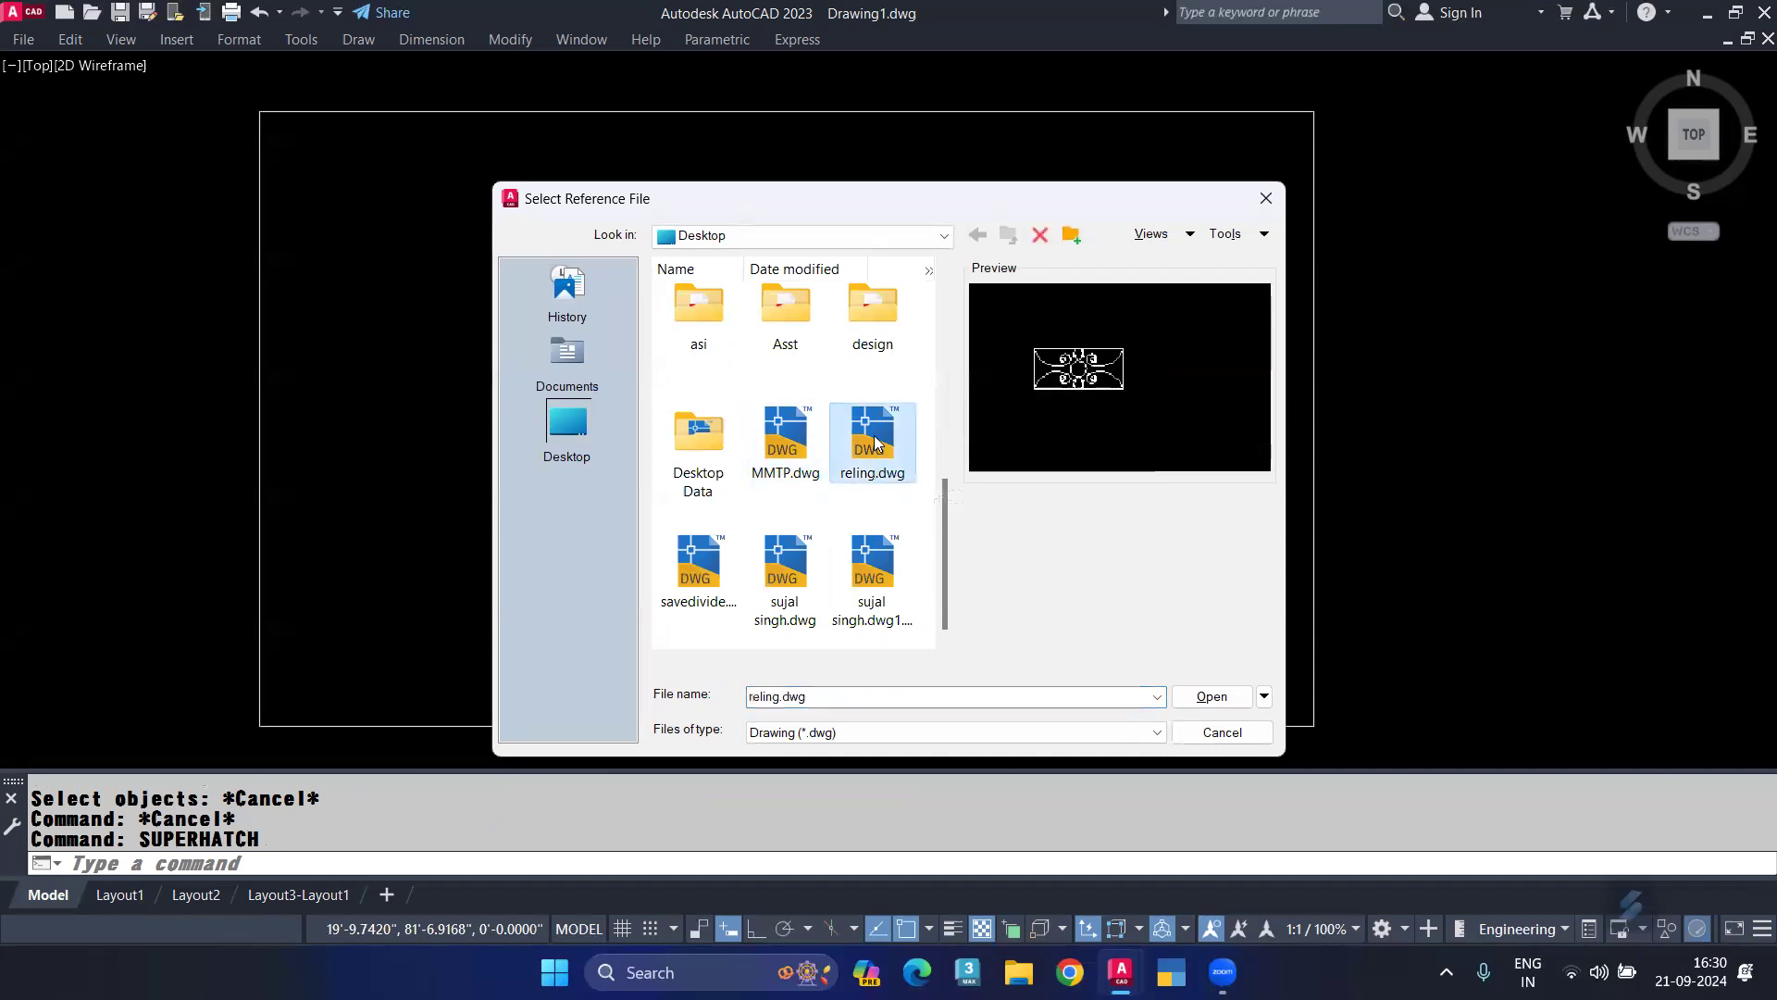
{"action": "left_click", "coordinate": [1194, 701]}
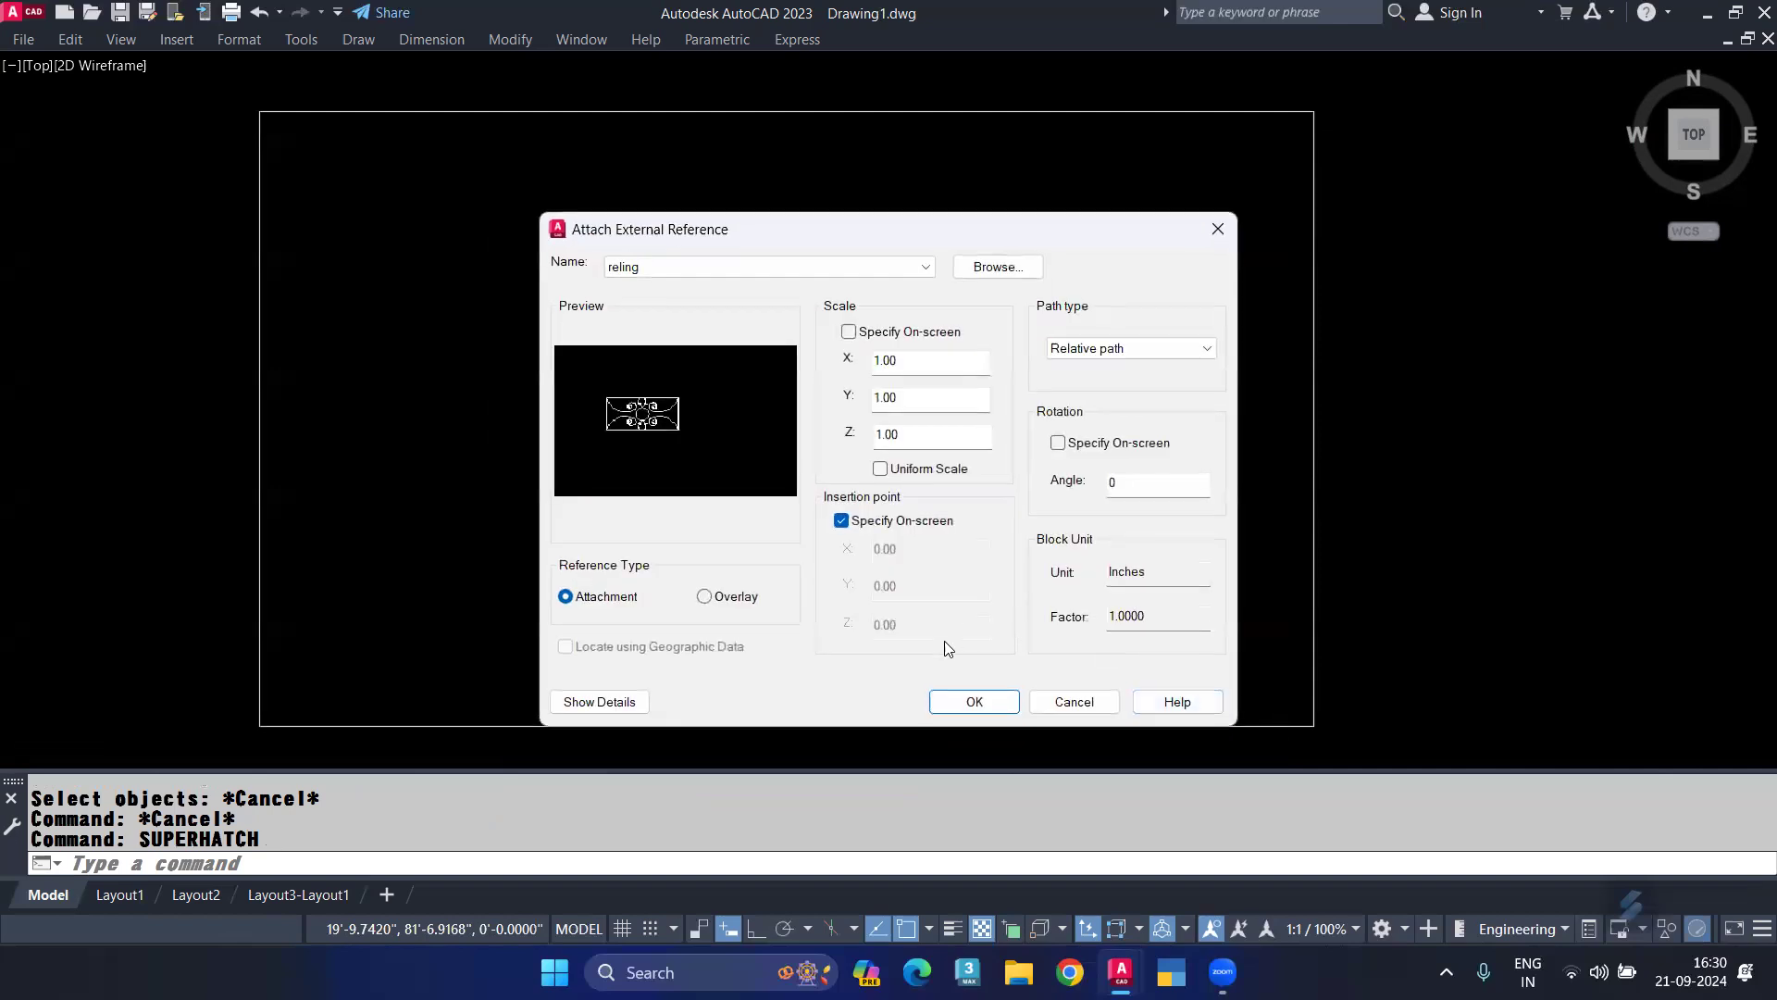
{"action": "left_click", "coordinate": [973, 699]}
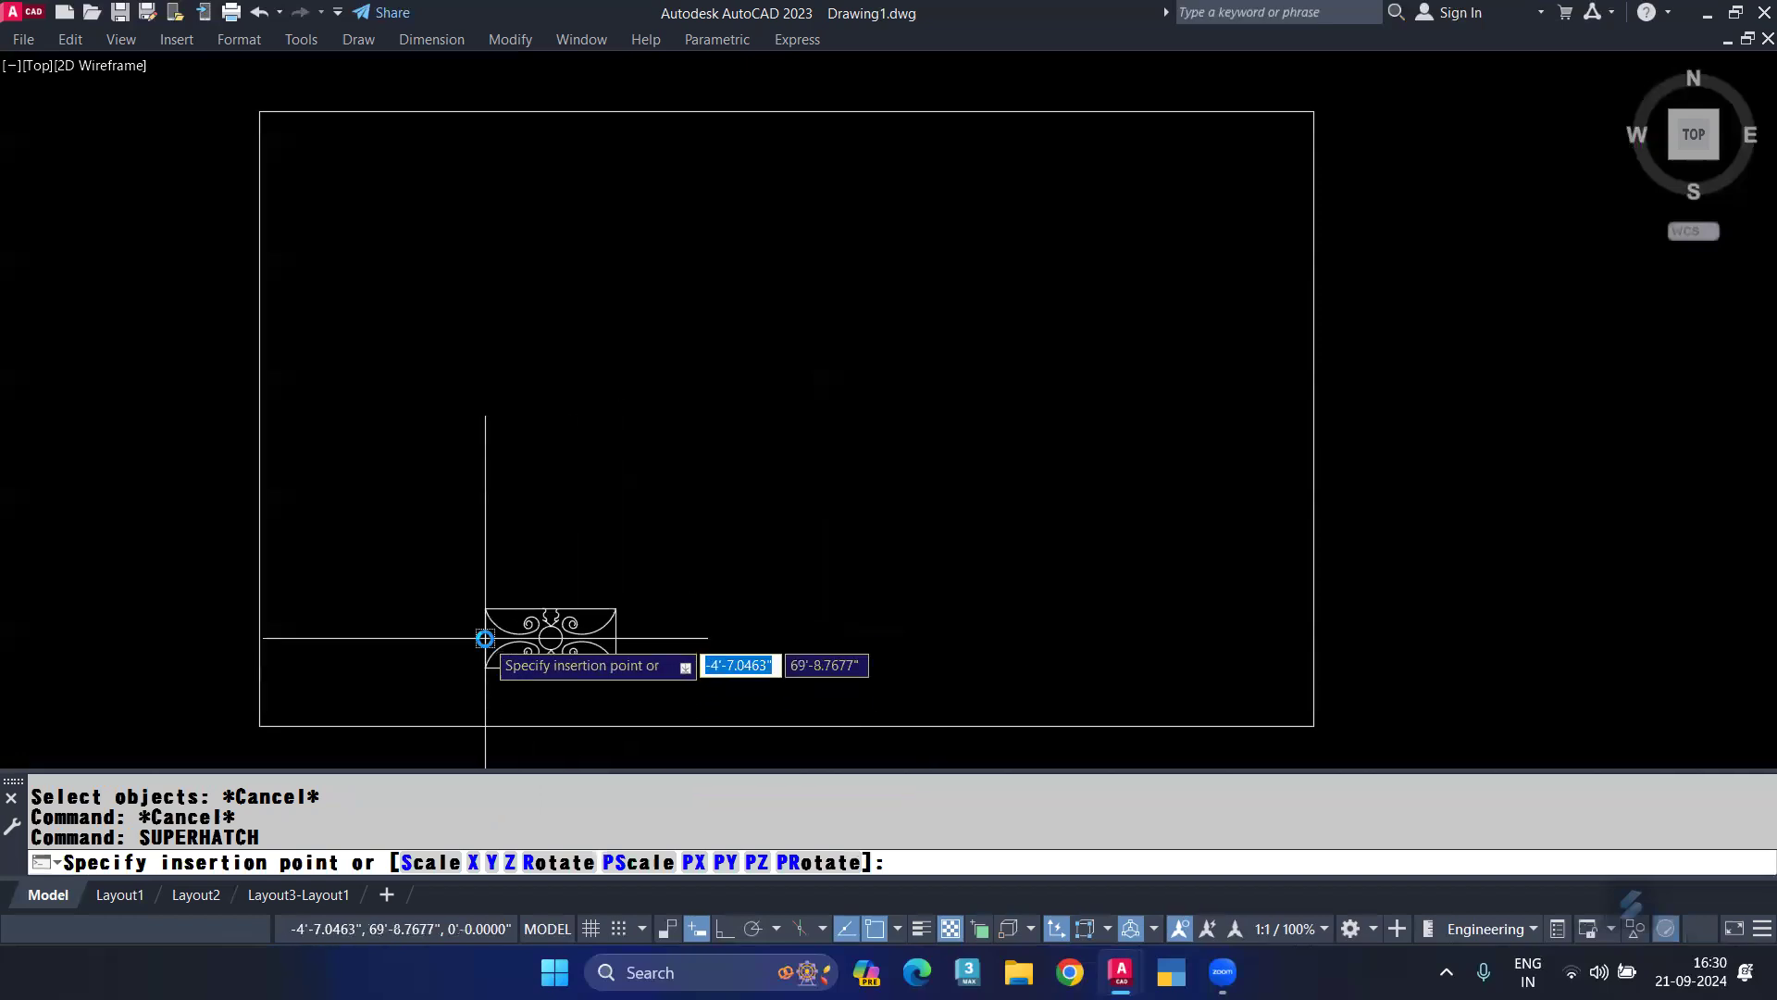
Place the reling xref inside the rectangle's lower-left area, accept its magenta extents as tile spacing, and fill the rectangle.
{"action": "left_click", "coordinate": [485, 637]}
{"action": "key", "text": "Return"}
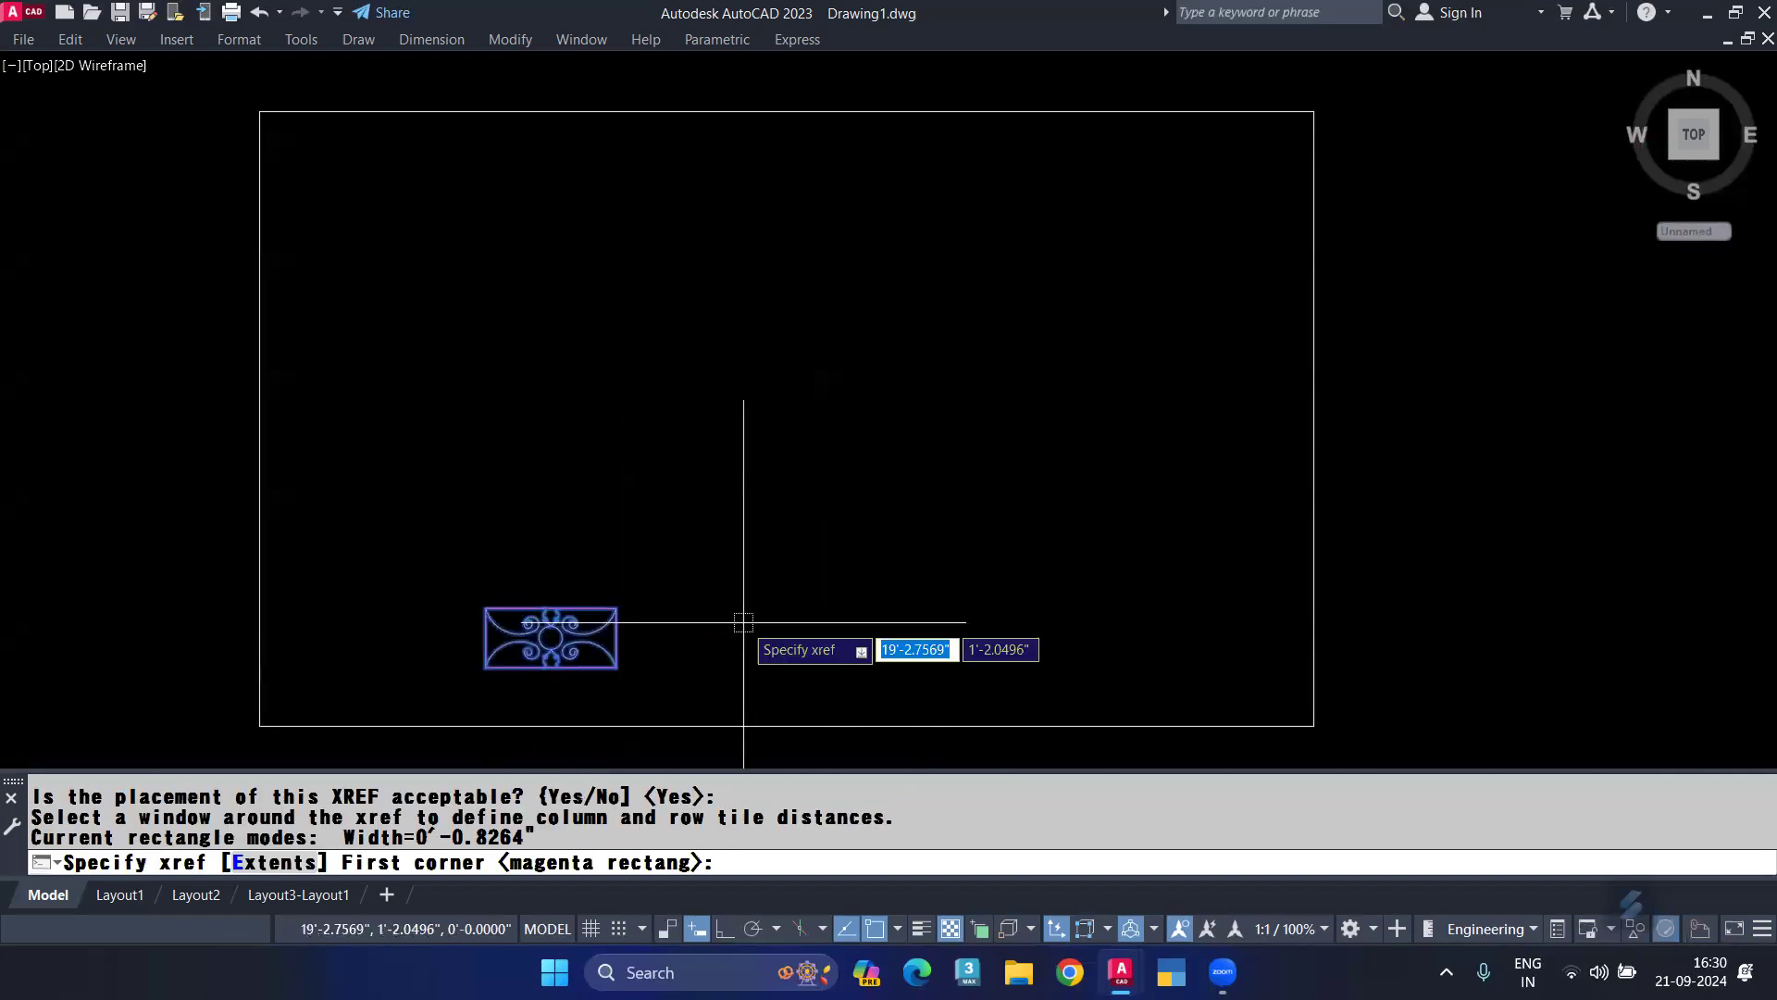
{"action": "key", "text": "Return"}
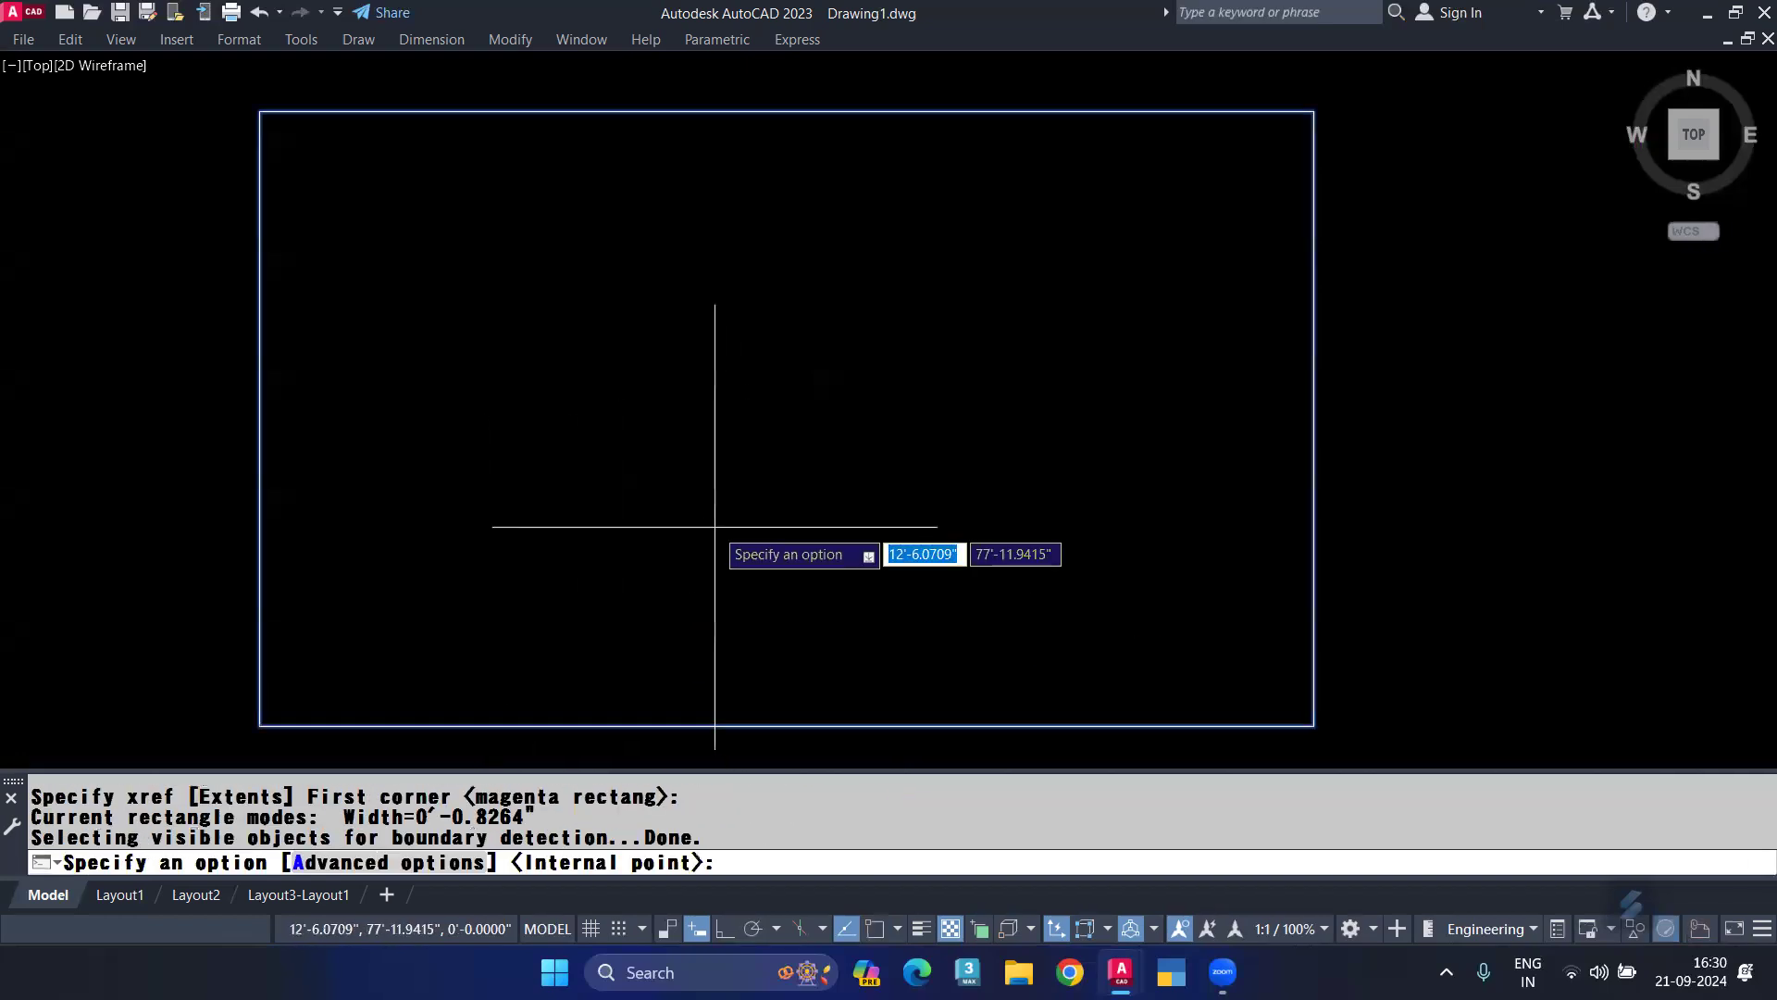
{"action": "left_click", "coordinate": [714, 527]}
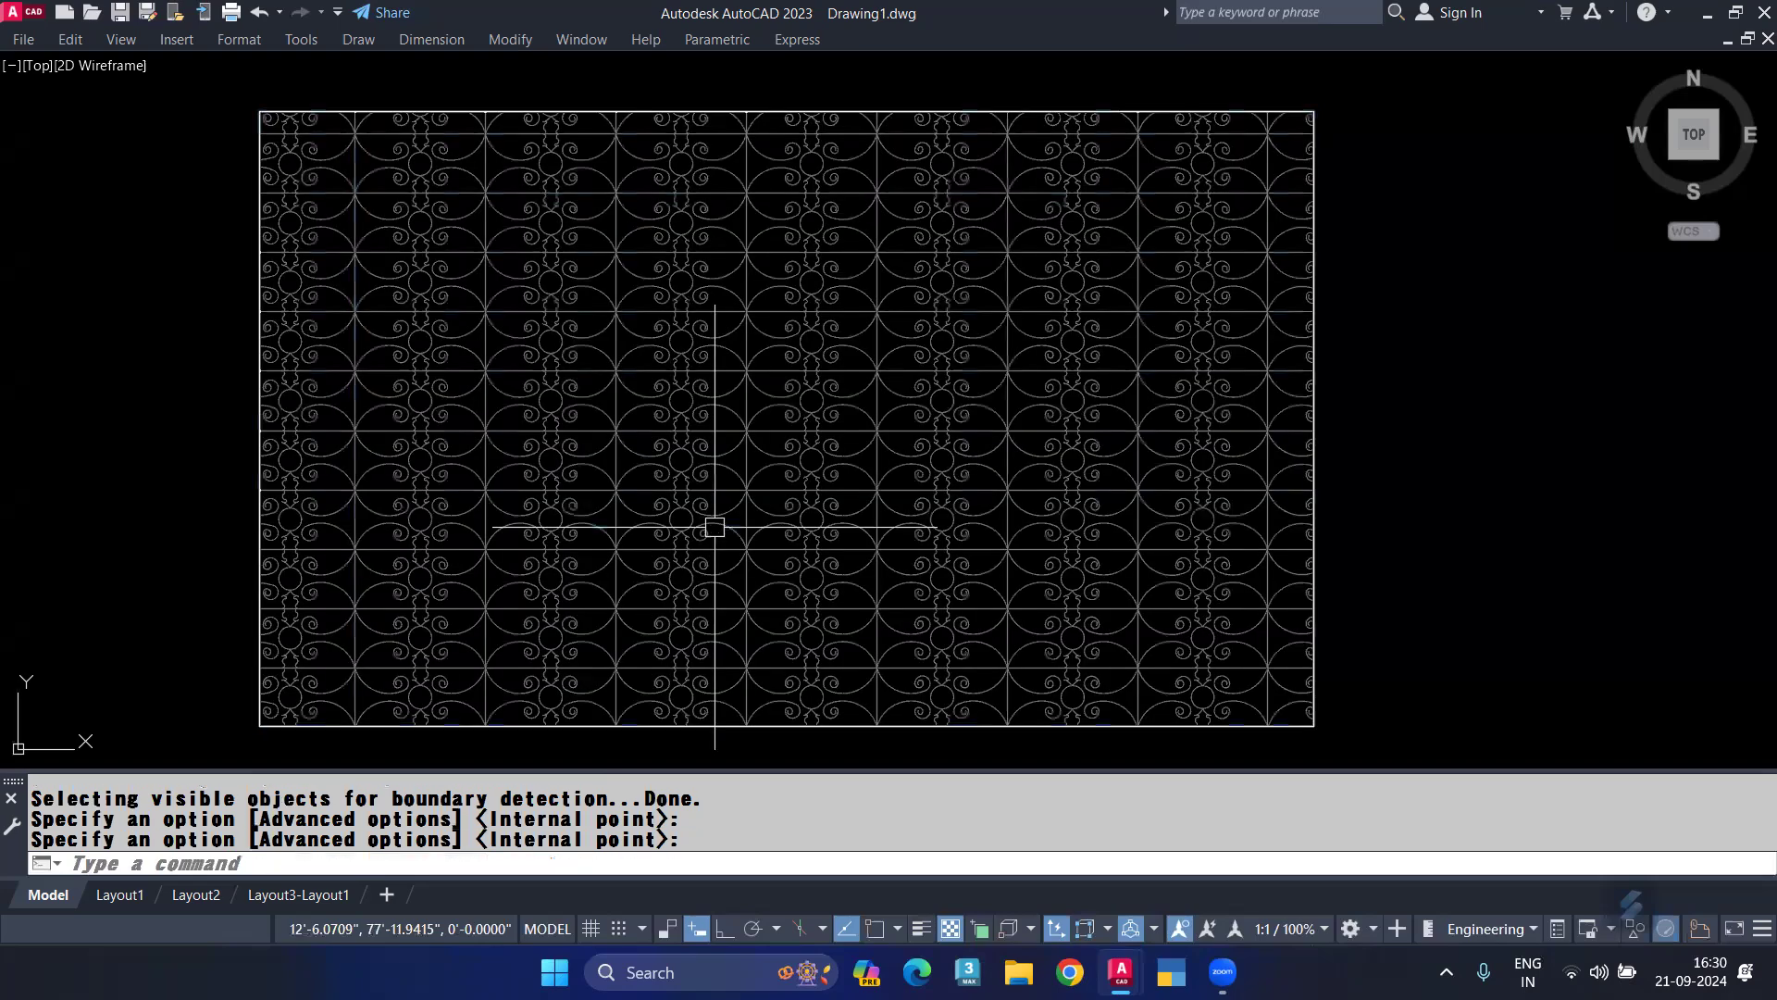
Examine the tiled reling xref pattern across the rectangle, up close and as a whole.
{"action": "scroll", "coordinate": [812, 325], "scroll_direction": "up", "scroll_amount": 4}
{"action": "scroll", "coordinate": [812, 326], "scroll_direction": "down", "scroll_amount": 4}
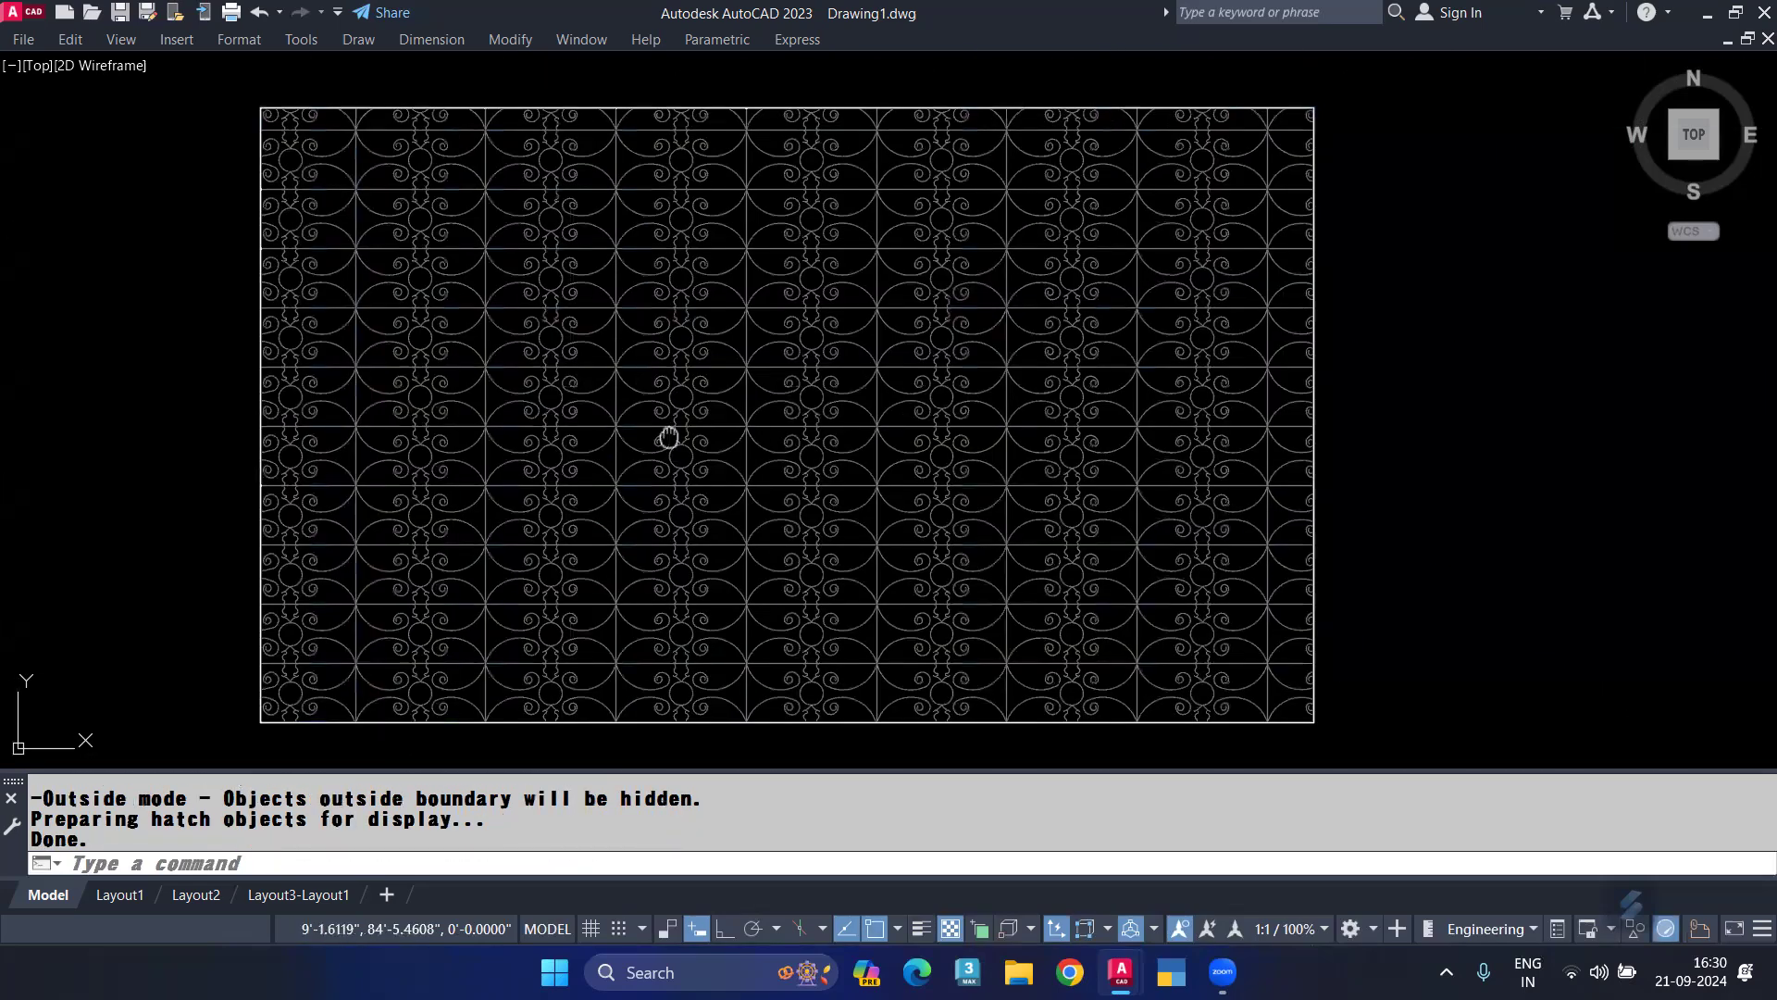
{"action": "middle_click_drag", "start_coordinate": [667, 435], "coordinate": [783, 454]}
{"action": "scroll", "coordinate": [789, 413], "scroll_direction": "up", "scroll_amount": 2}
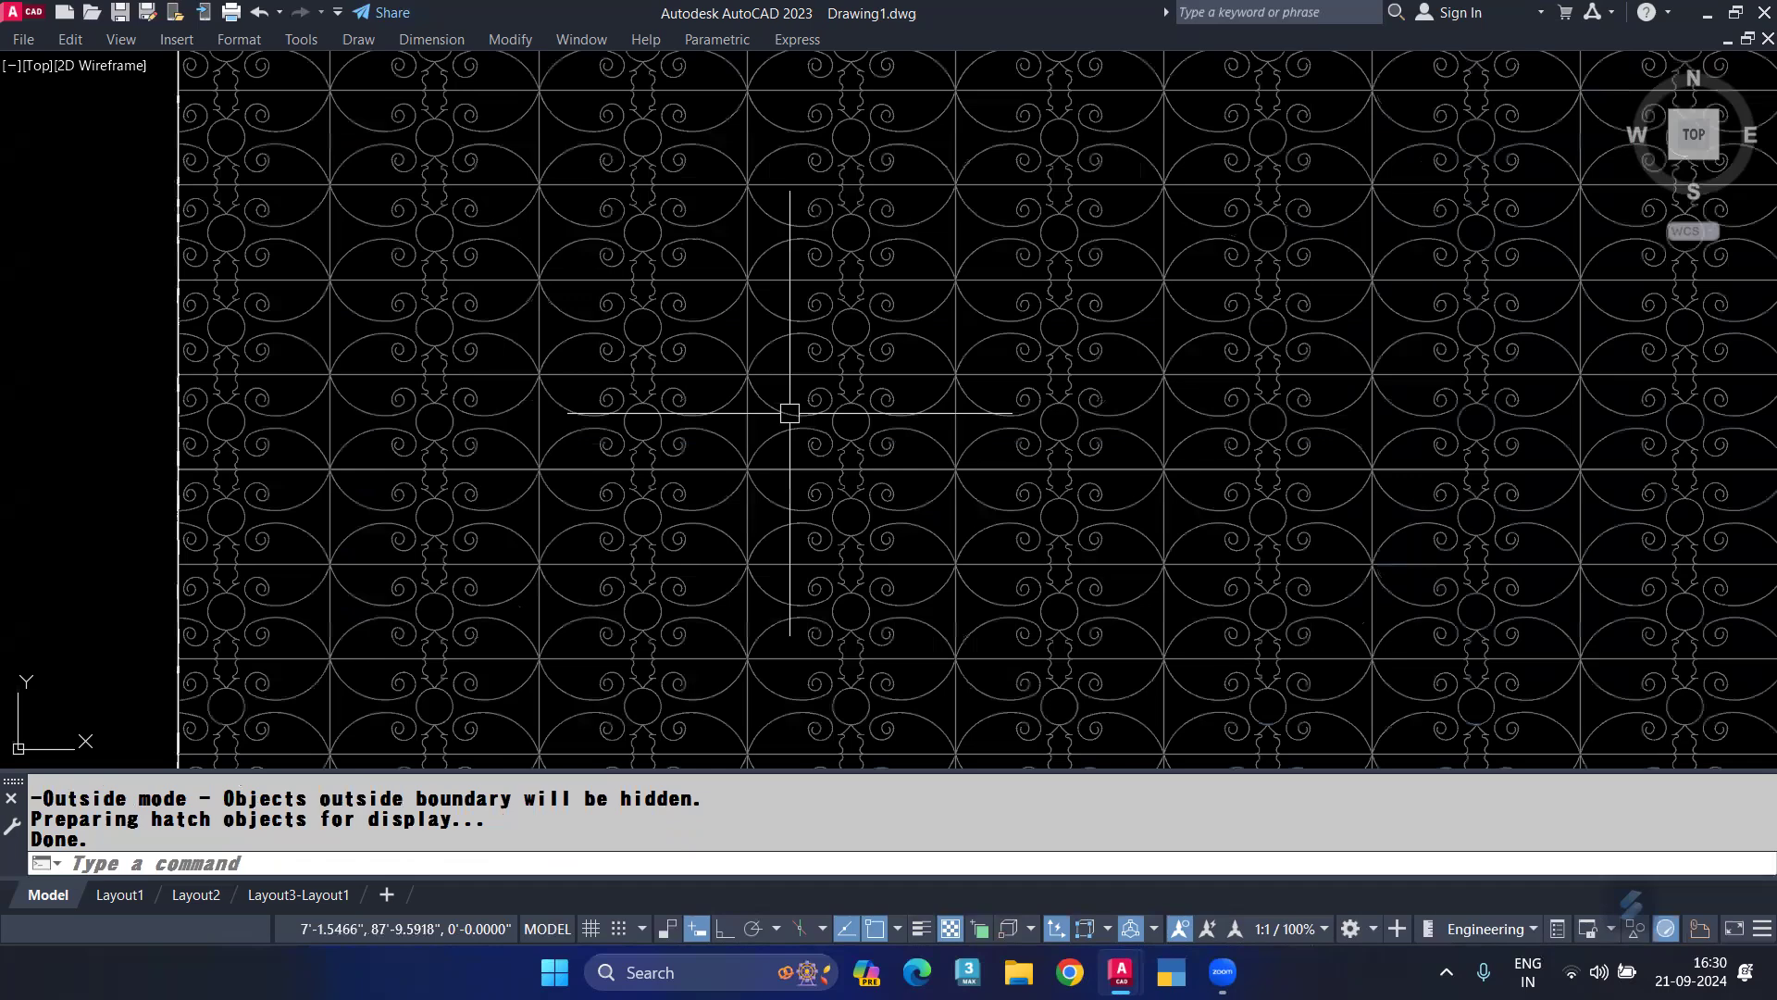
{"action": "scroll", "coordinate": [870, 398], "scroll_direction": "up", "scroll_amount": 2}
{"action": "scroll", "coordinate": [945, 393], "scroll_direction": "down", "scroll_amount": 2}
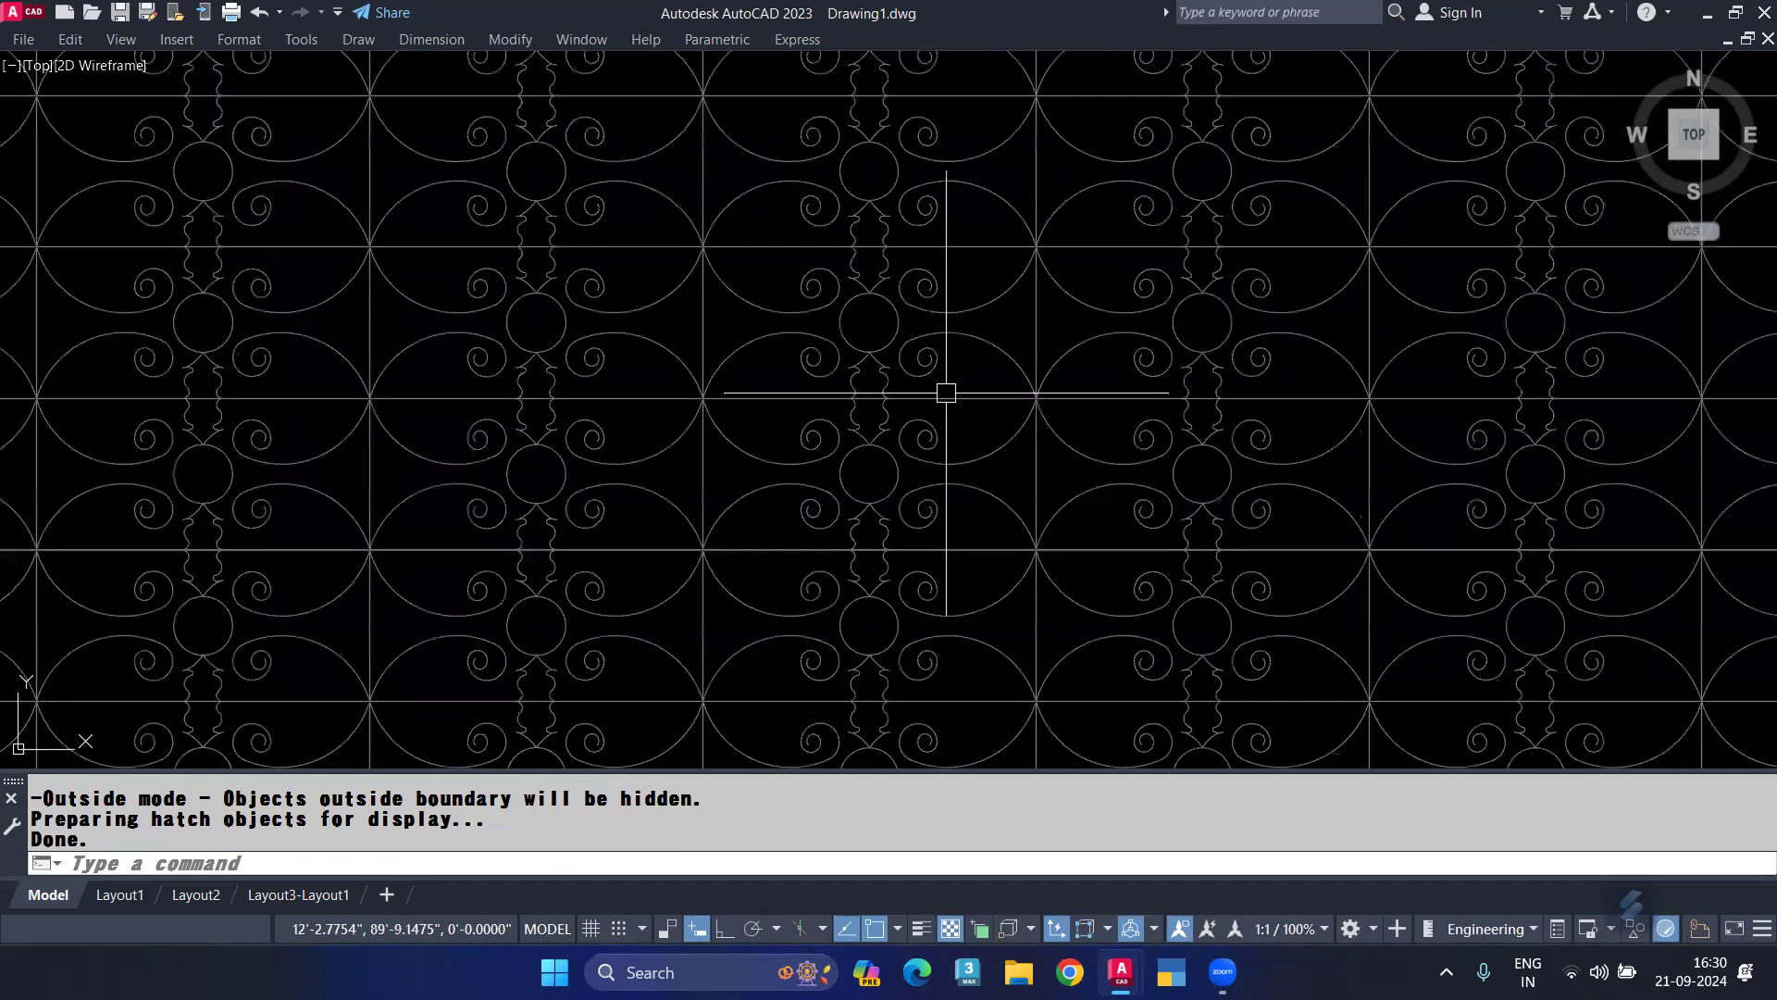
{"action": "scroll", "coordinate": [945, 392], "scroll_direction": "down", "scroll_amount": 2}
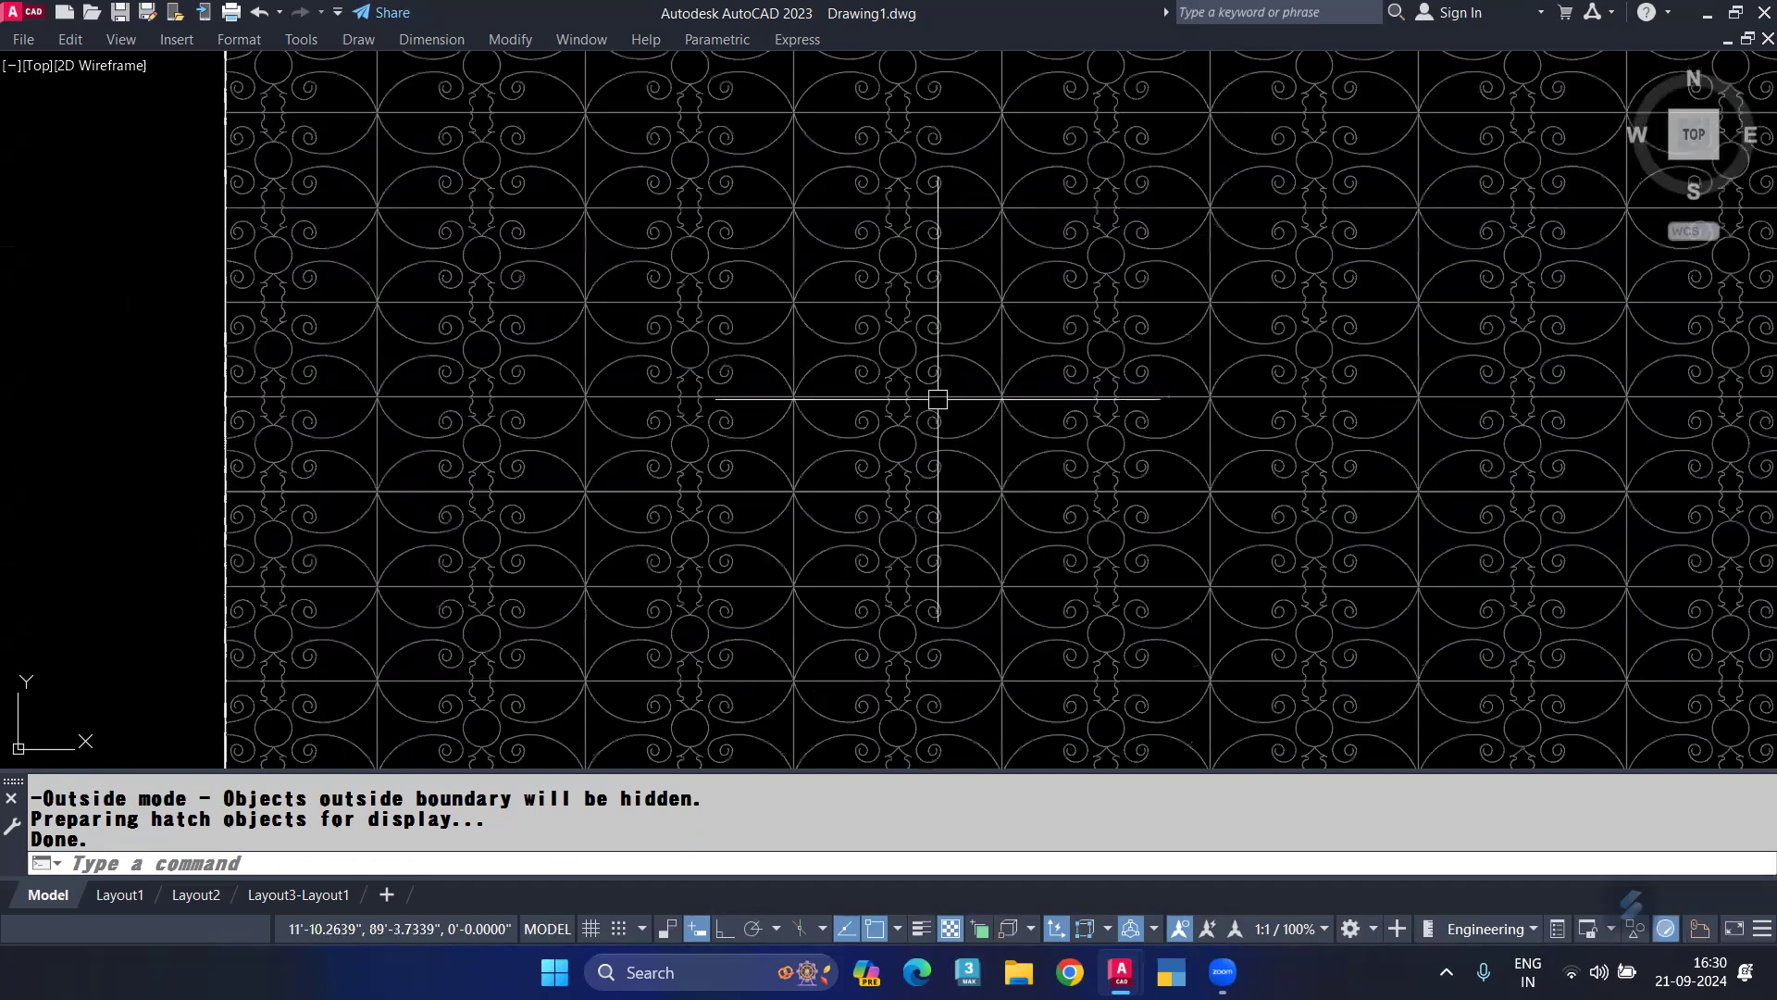
{"action": "scroll", "coordinate": [978, 451], "scroll_direction": "down", "scroll_amount": 2}
{"action": "middle_click_drag", "start_coordinate": [978, 451], "coordinate": [979, 488]}
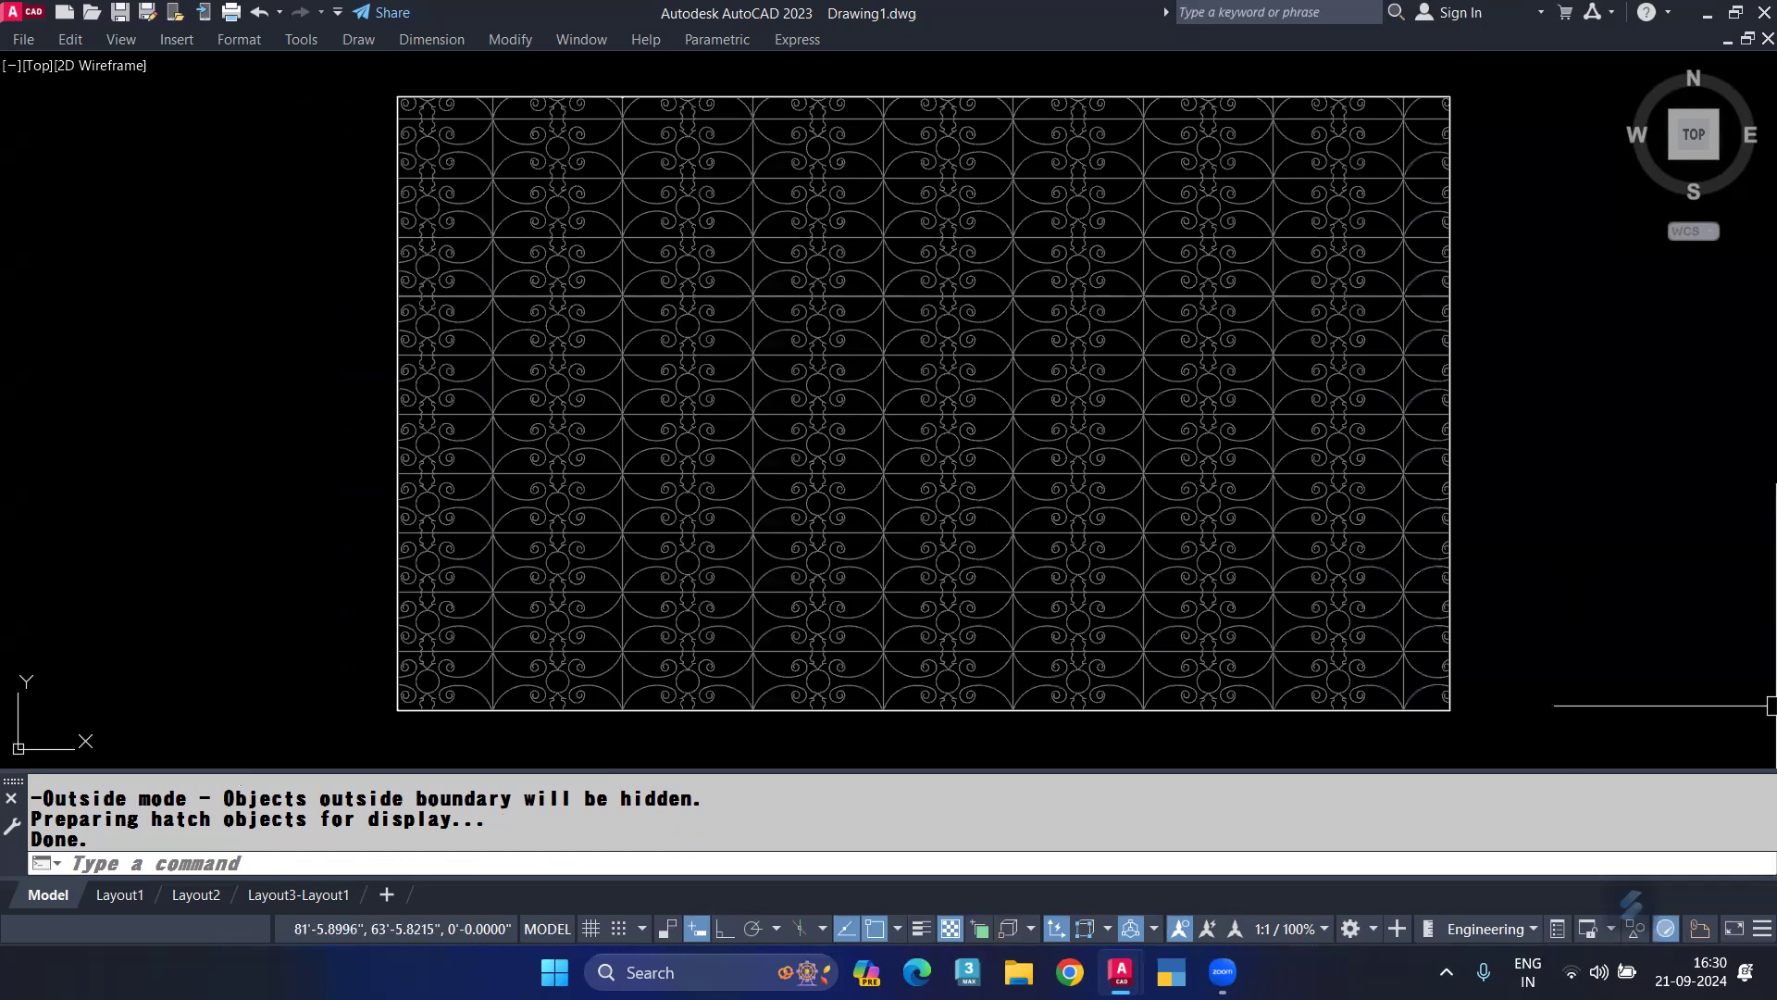
Undo the reling hatch and start a new SuperHatch with reling.dwg as an attached xref at scale 1.00 and angle 0.
{"action": "key", "text": "ctrl+z"}
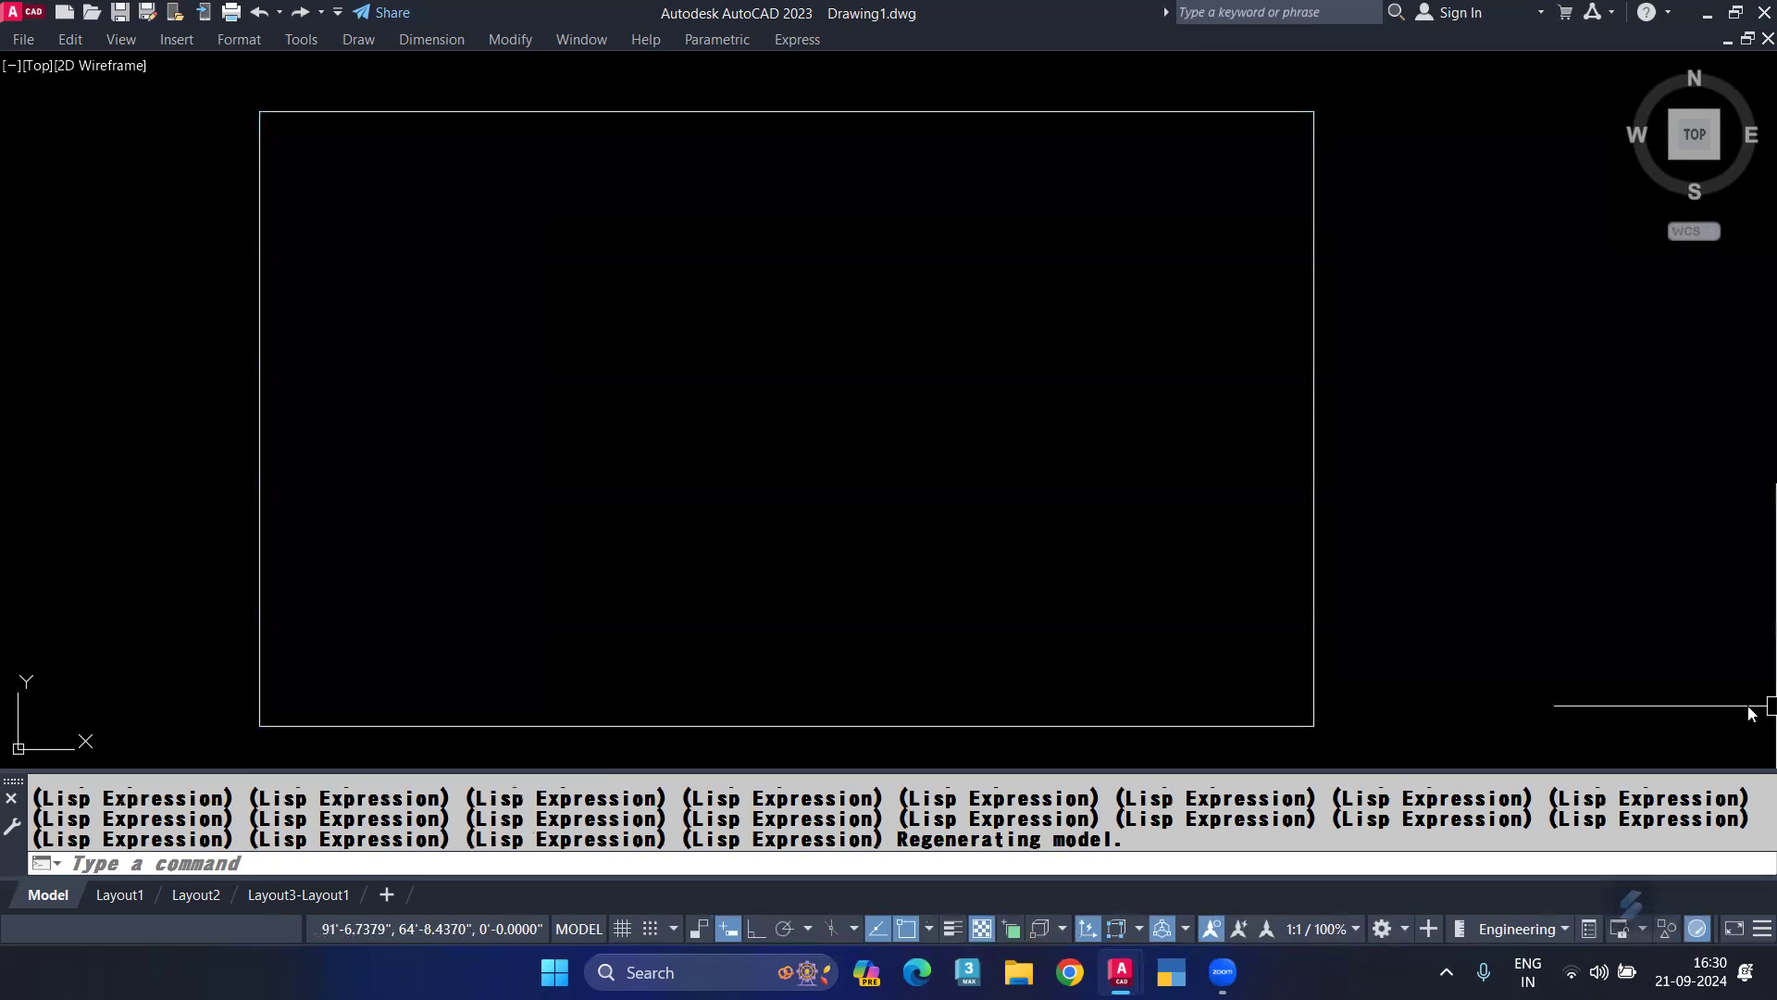
{"action": "type", "text": "SUp"}
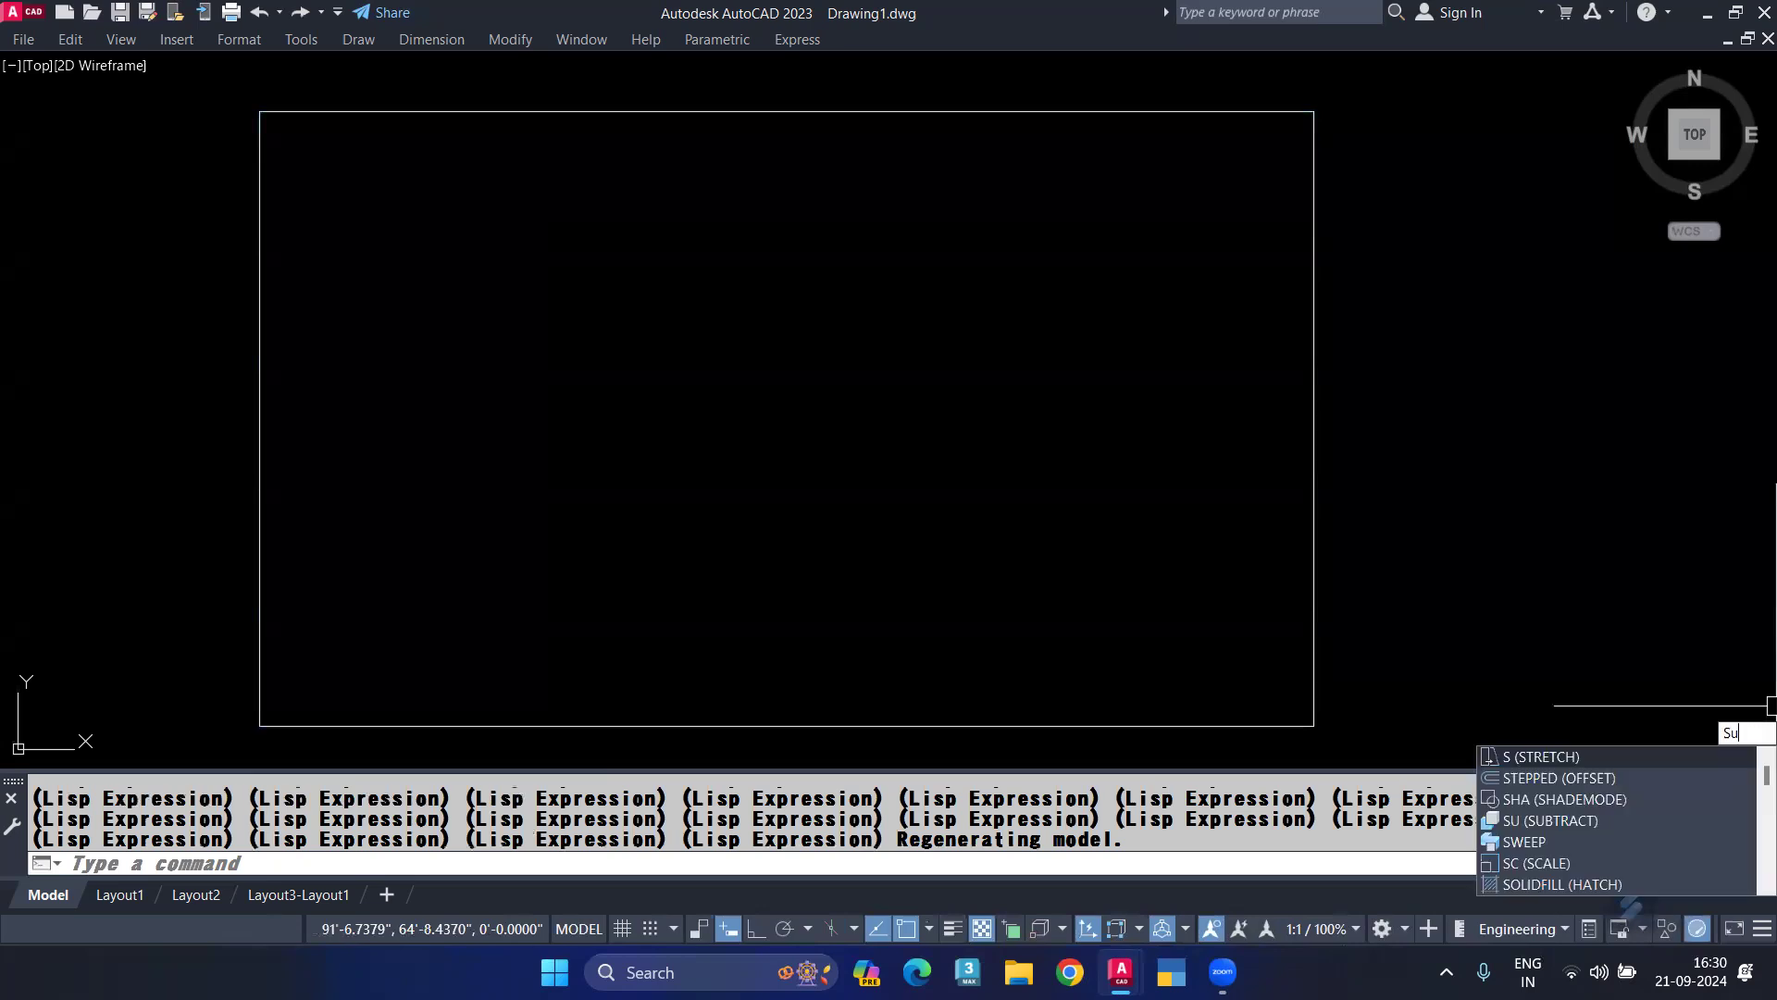
{"action": "type", "text": "e"}
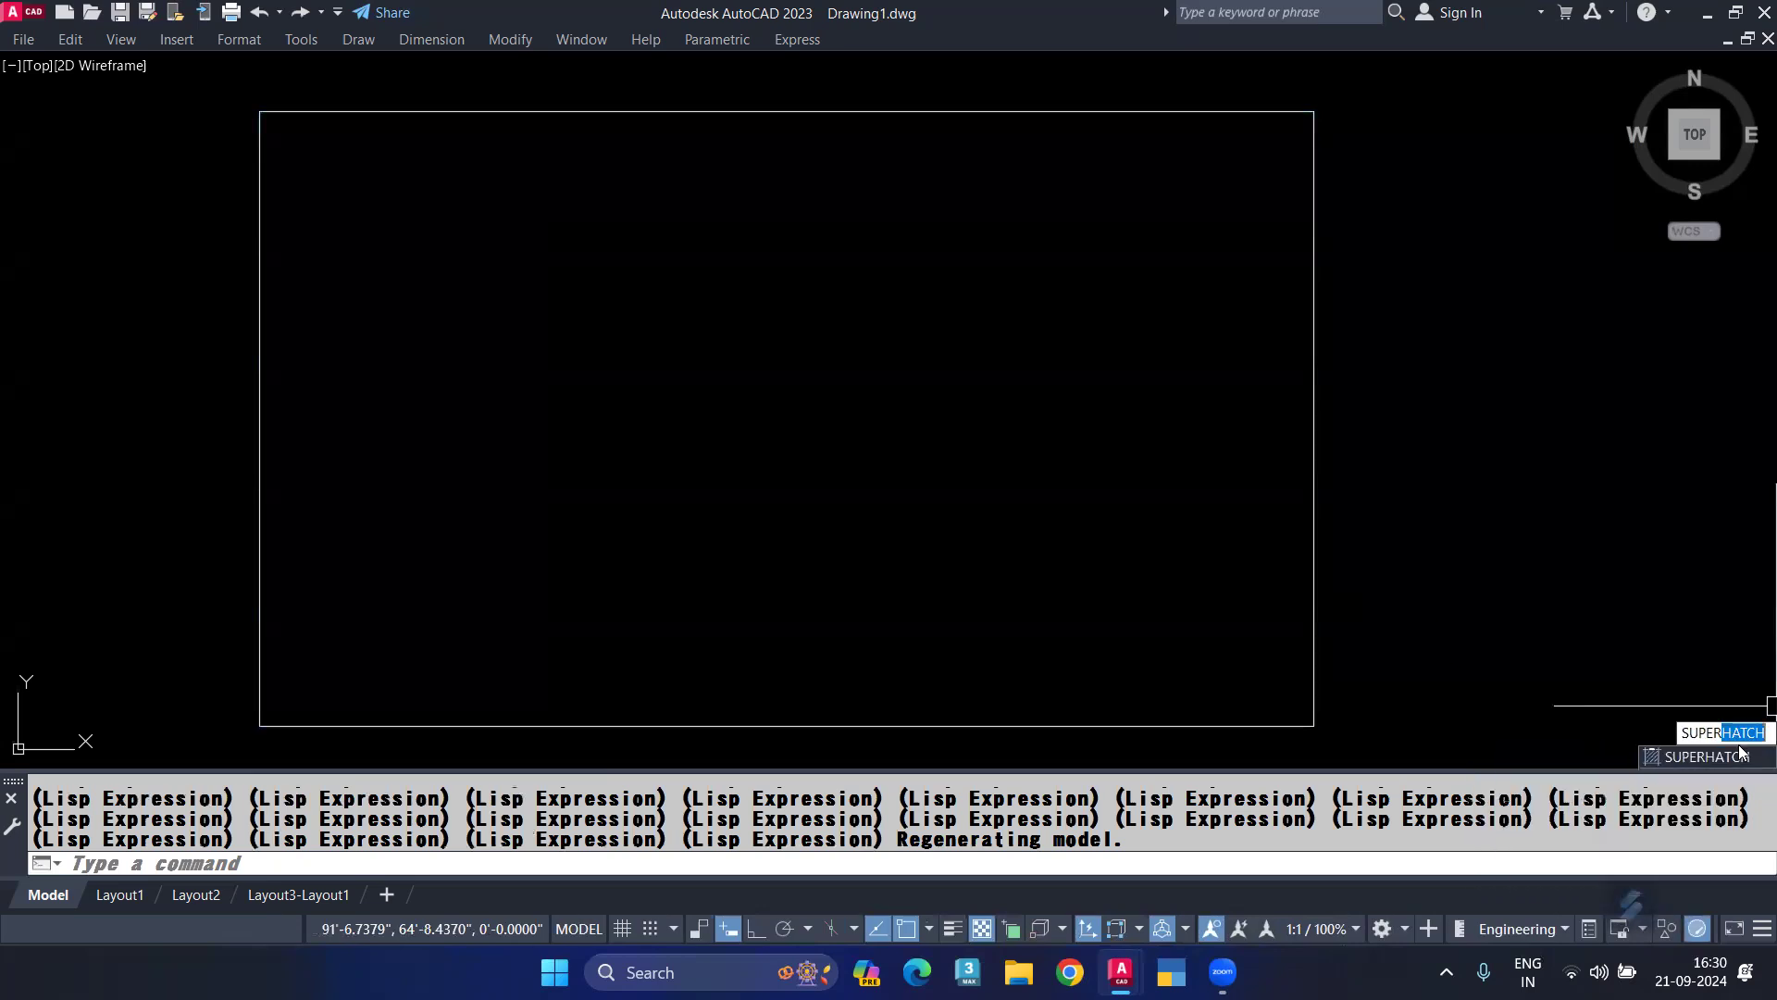
{"action": "key", "text": "Return"}
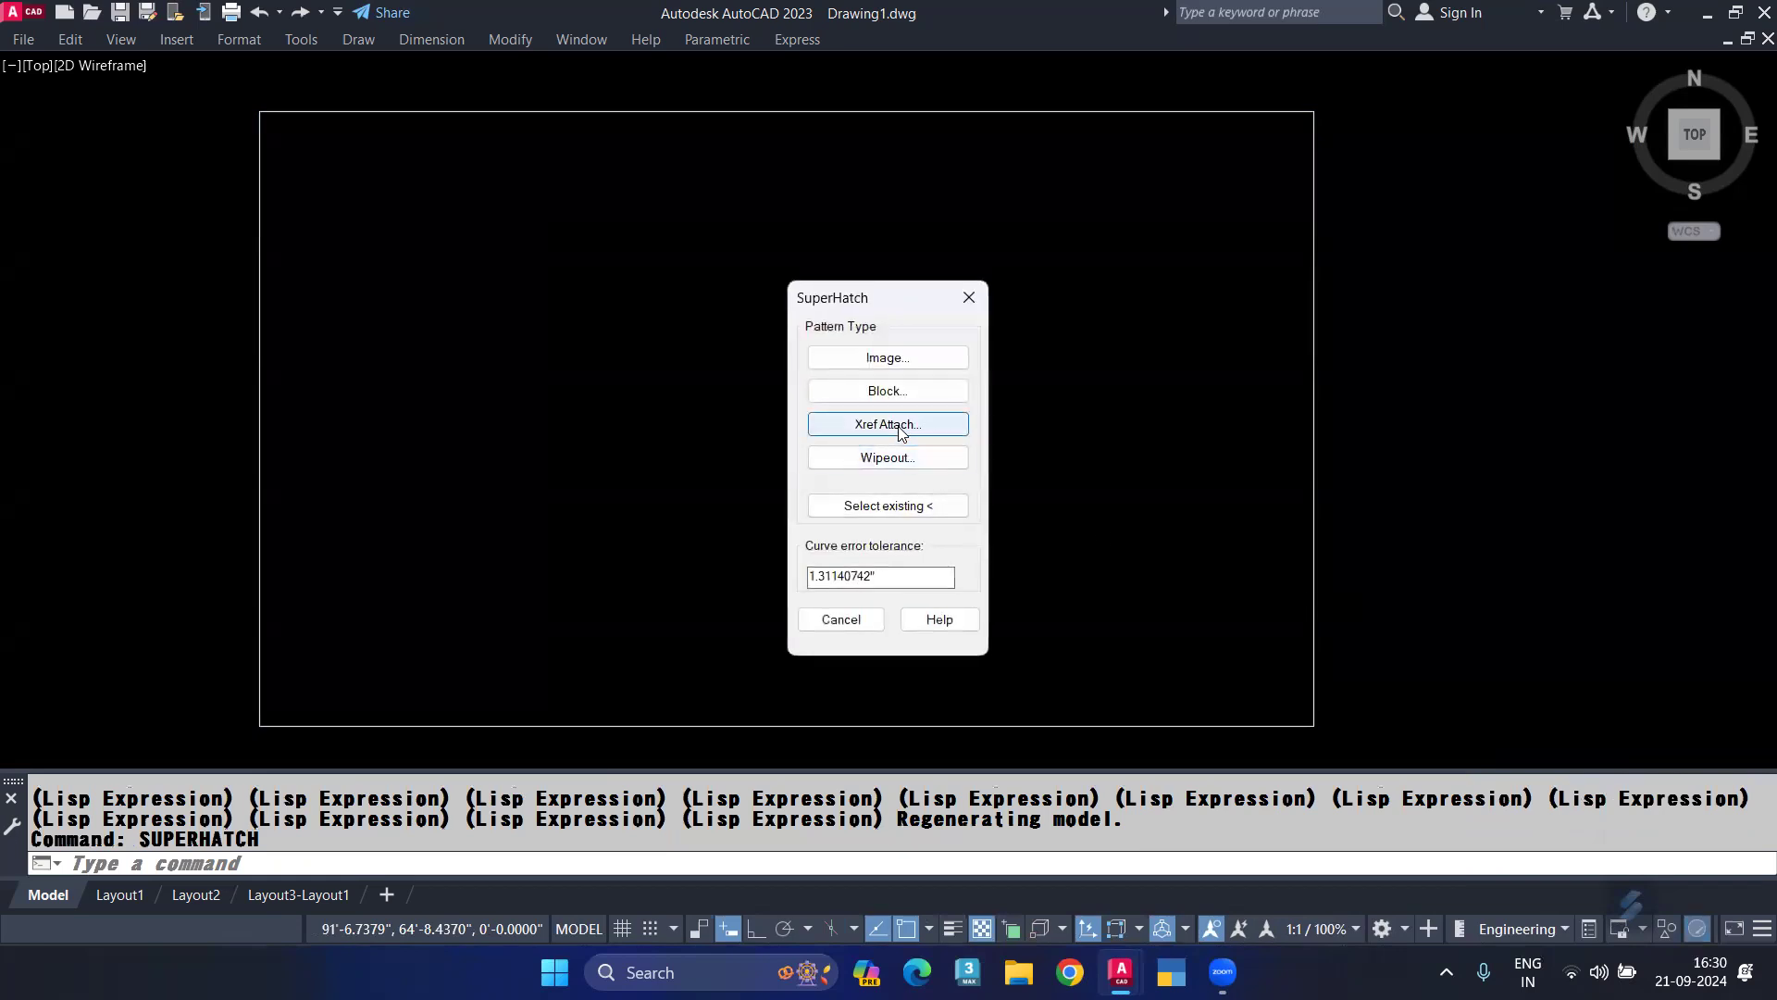
{"action": "left_click", "coordinate": [890, 422]}
{"action": "scroll", "coordinate": [778, 528], "scroll_direction": "down", "scroll_amount": 3}
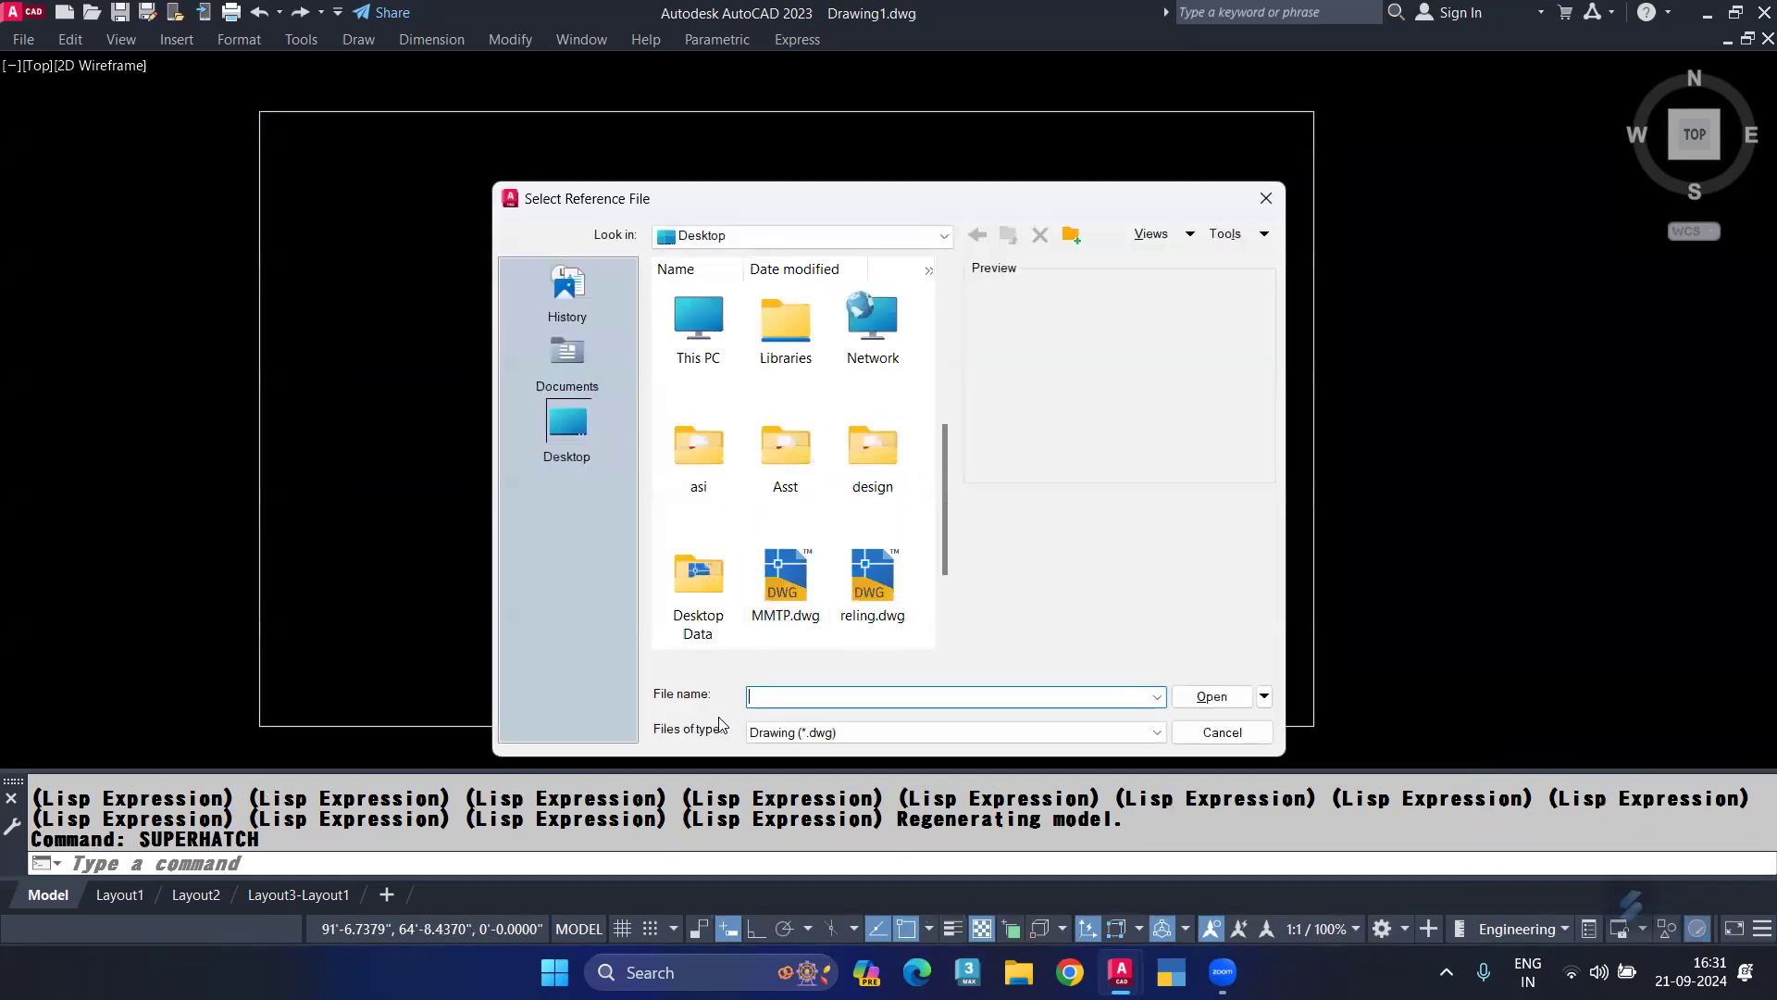
{"action": "left_click", "coordinate": [849, 597]}
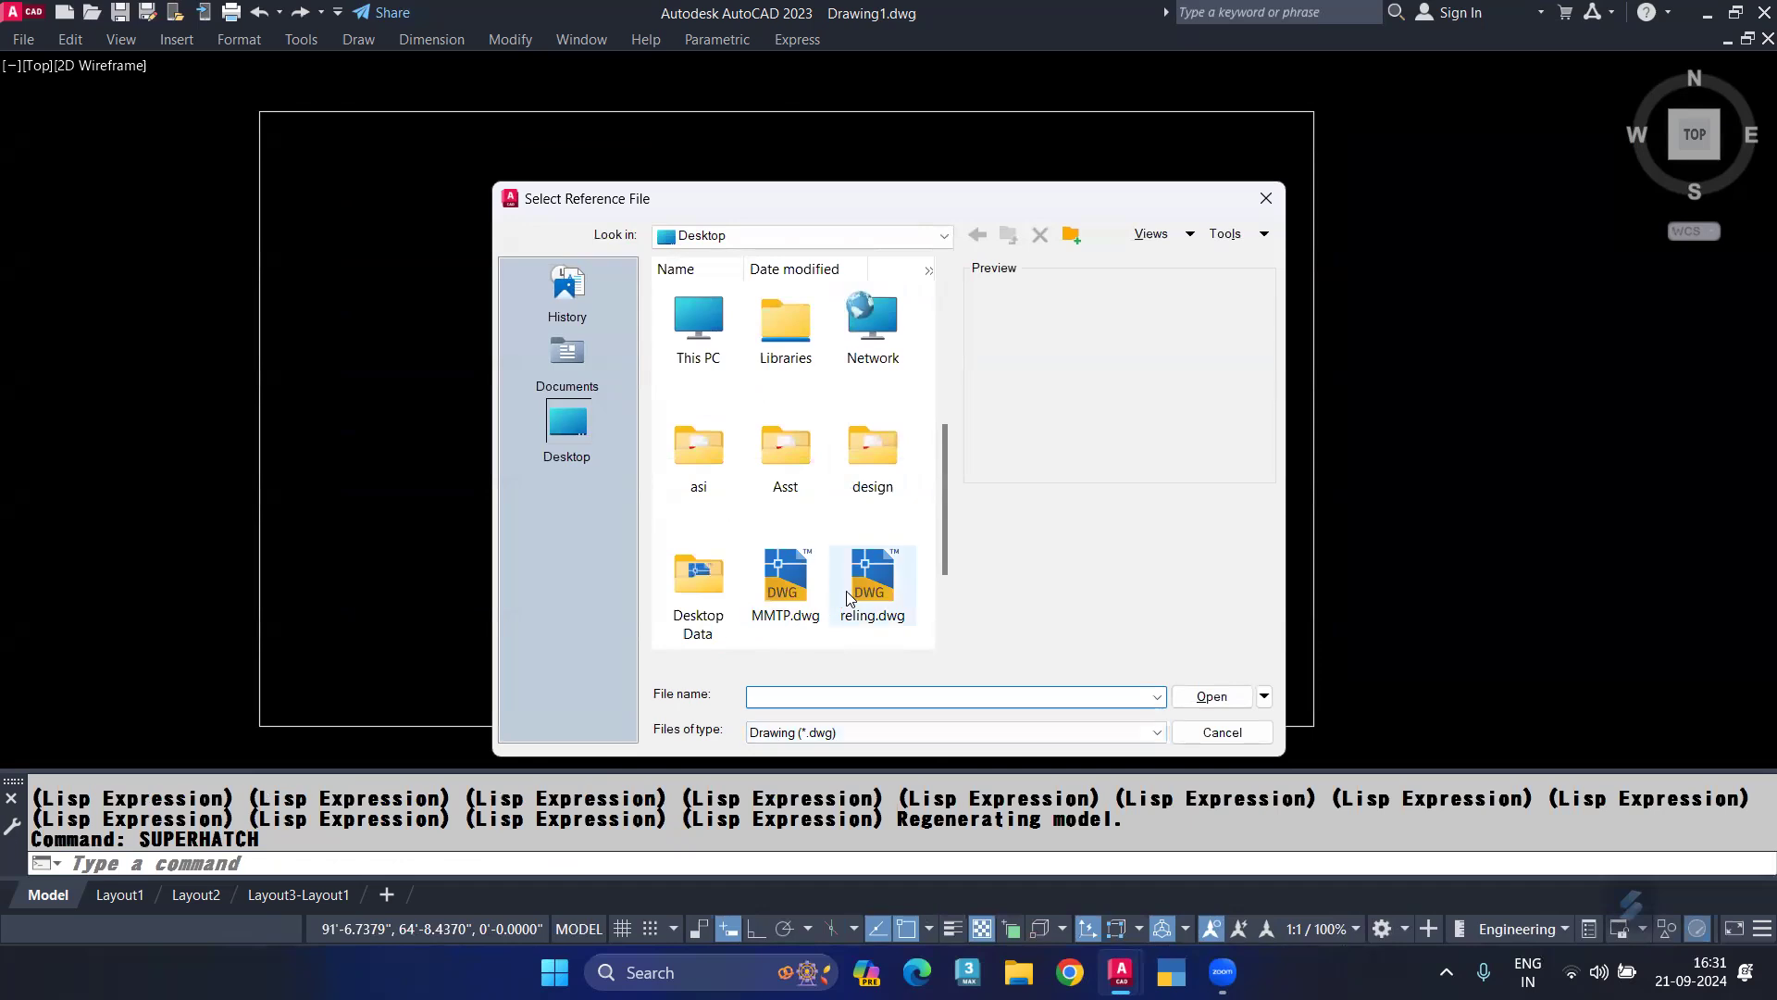
{"action": "left_click", "coordinate": [1212, 695]}
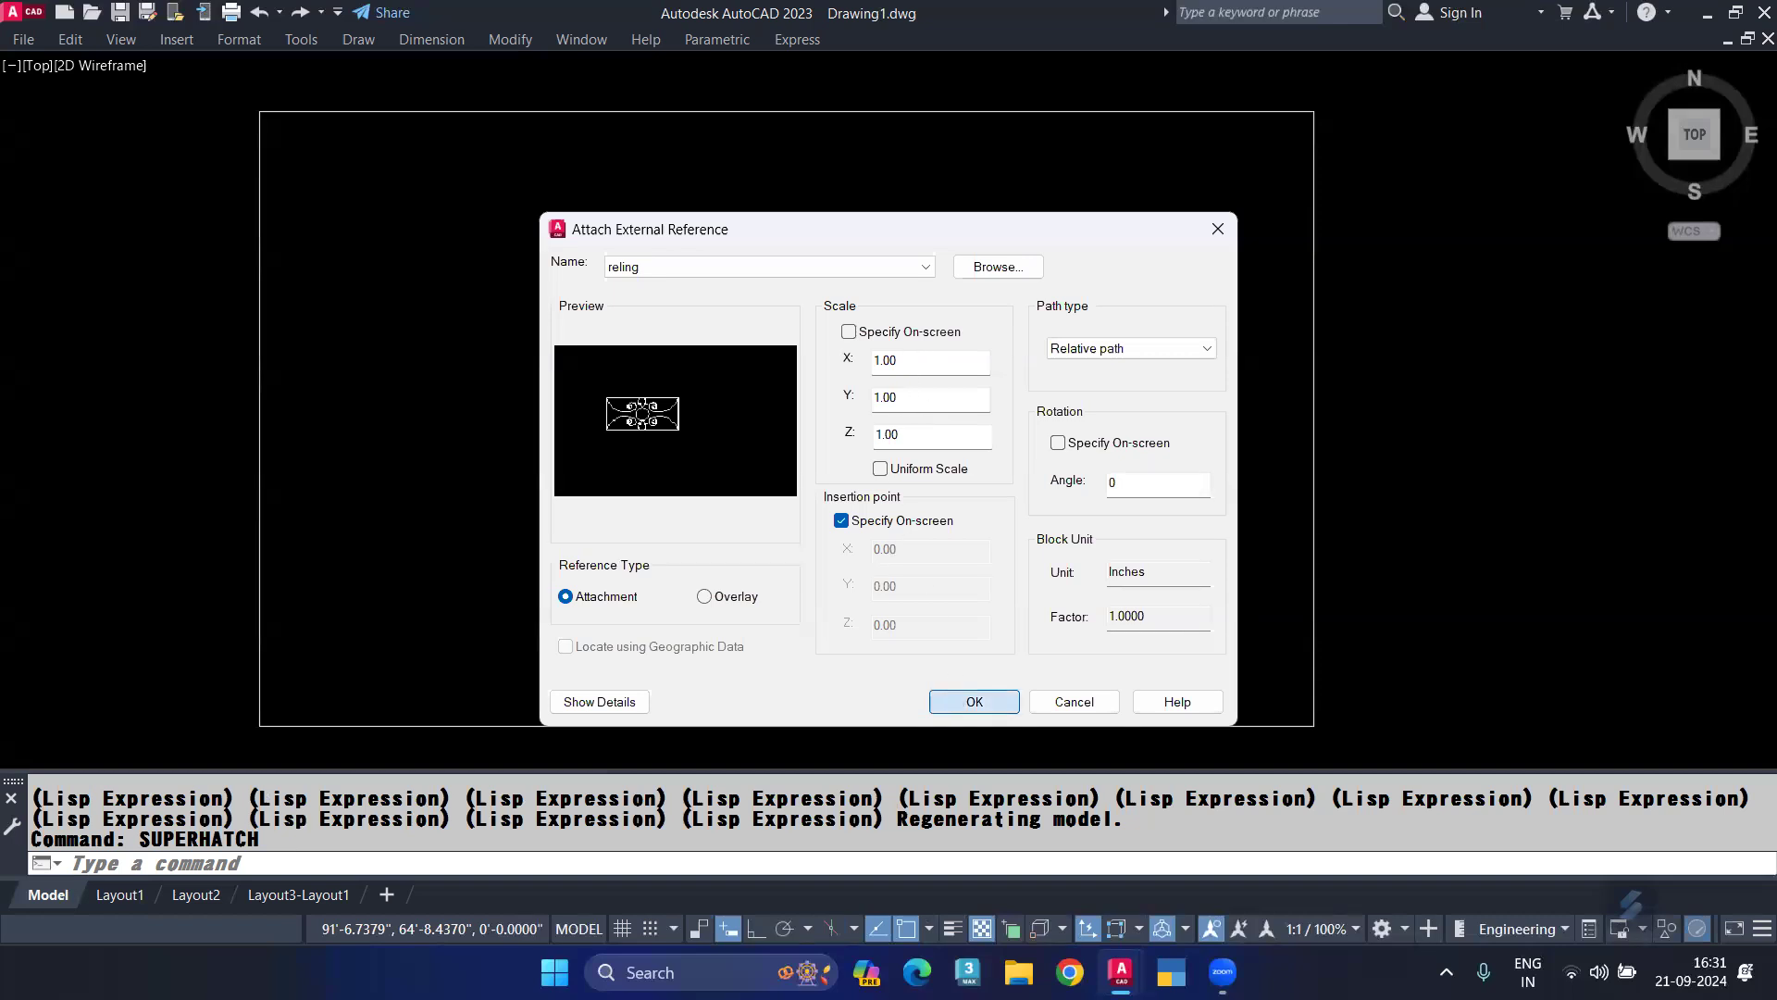
{"action": "left_click", "coordinate": [973, 700]}
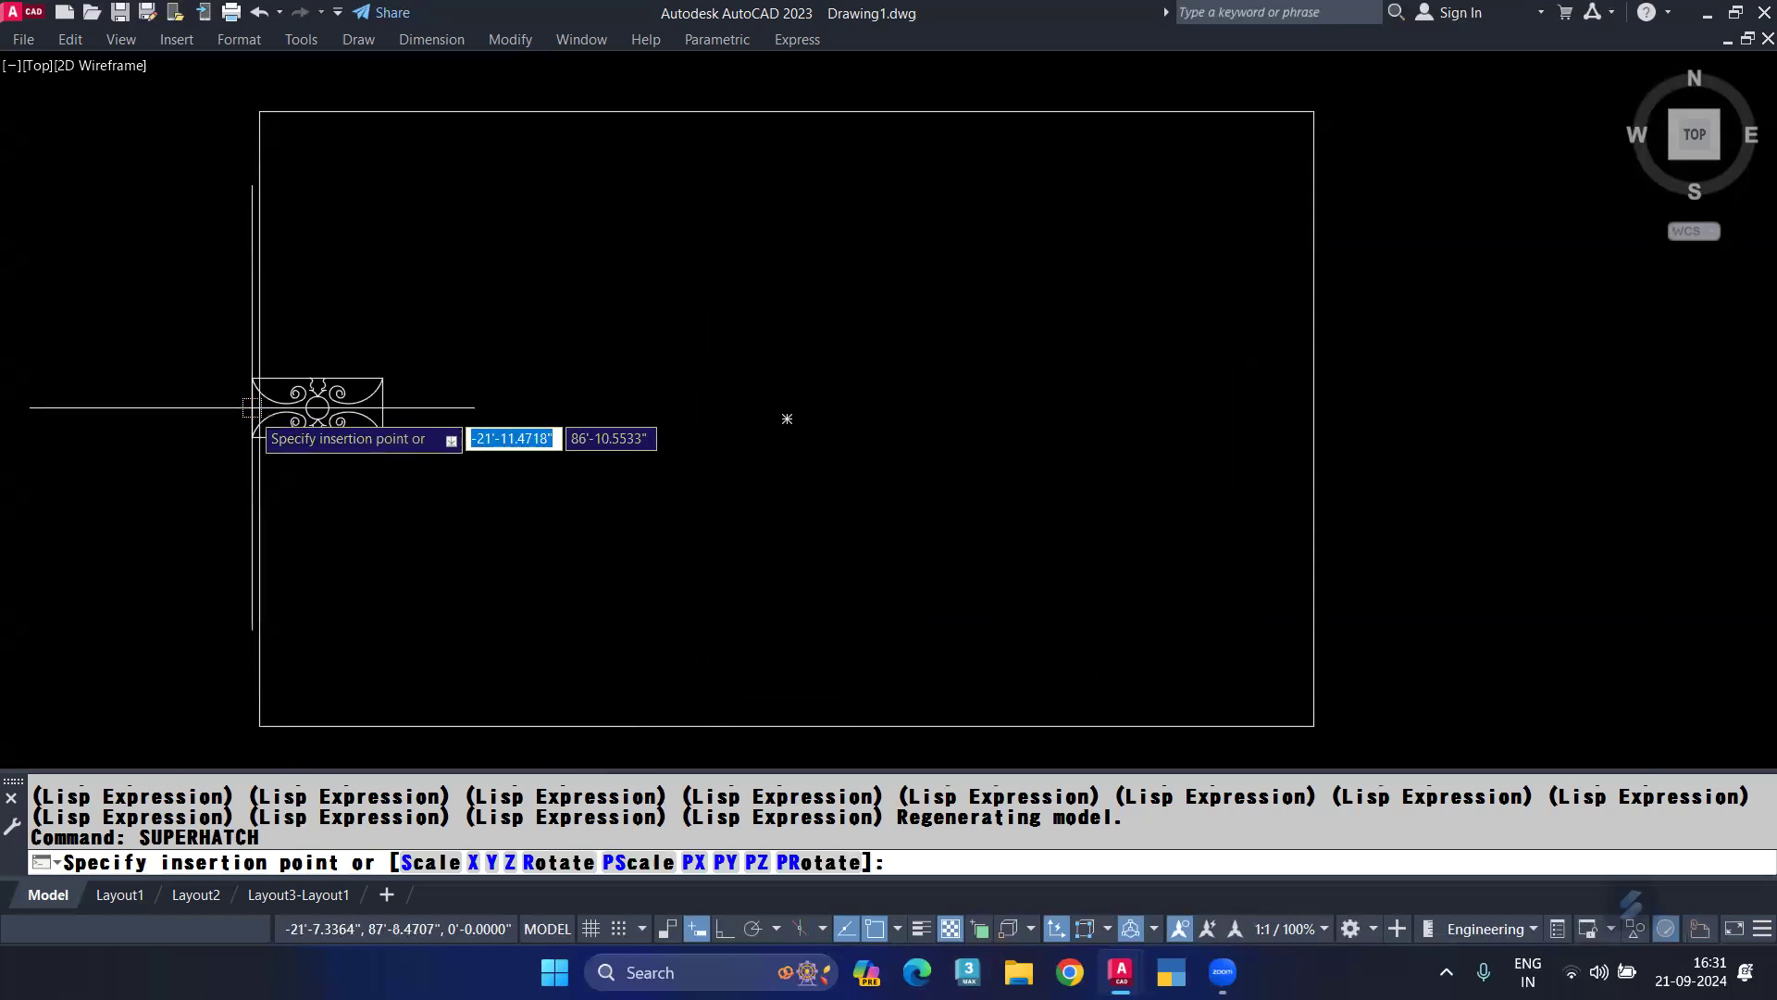
Place the reling xref at the midpoint of the rectangle's left edge and fill the rectangle using the magenta extents as tile spacing.
{"action": "left_click", "coordinate": [262, 418]}
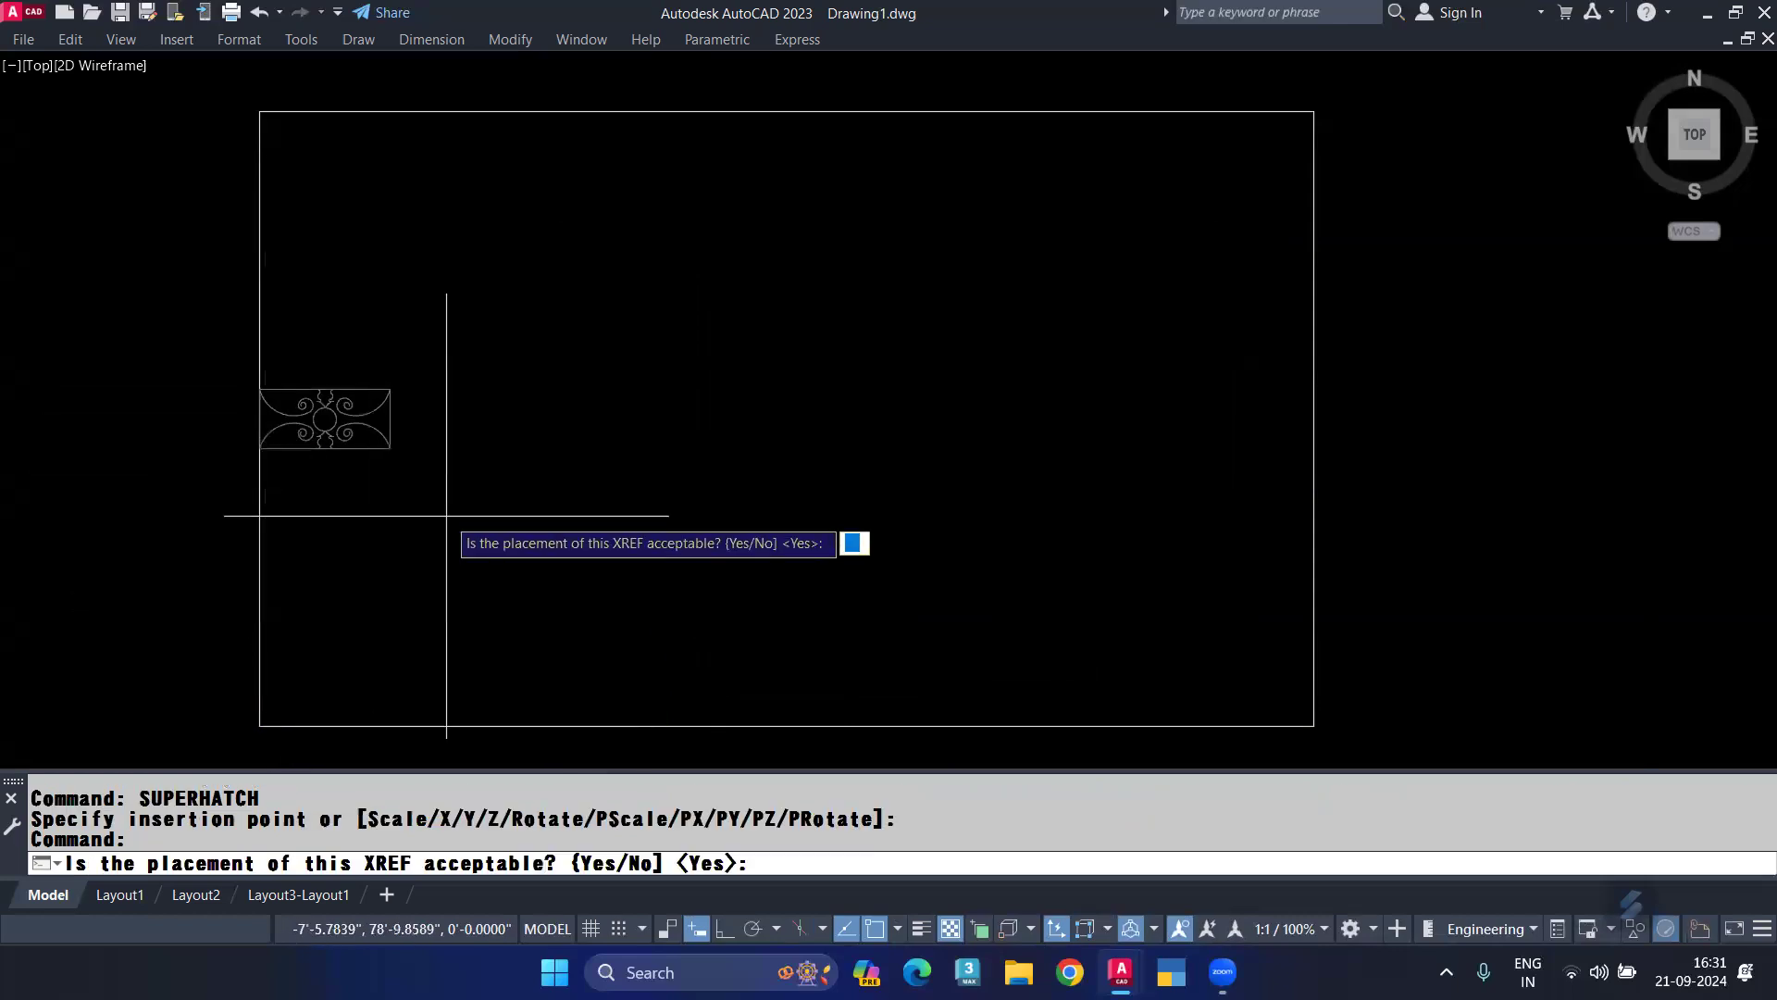
{"action": "key", "text": "Return"}
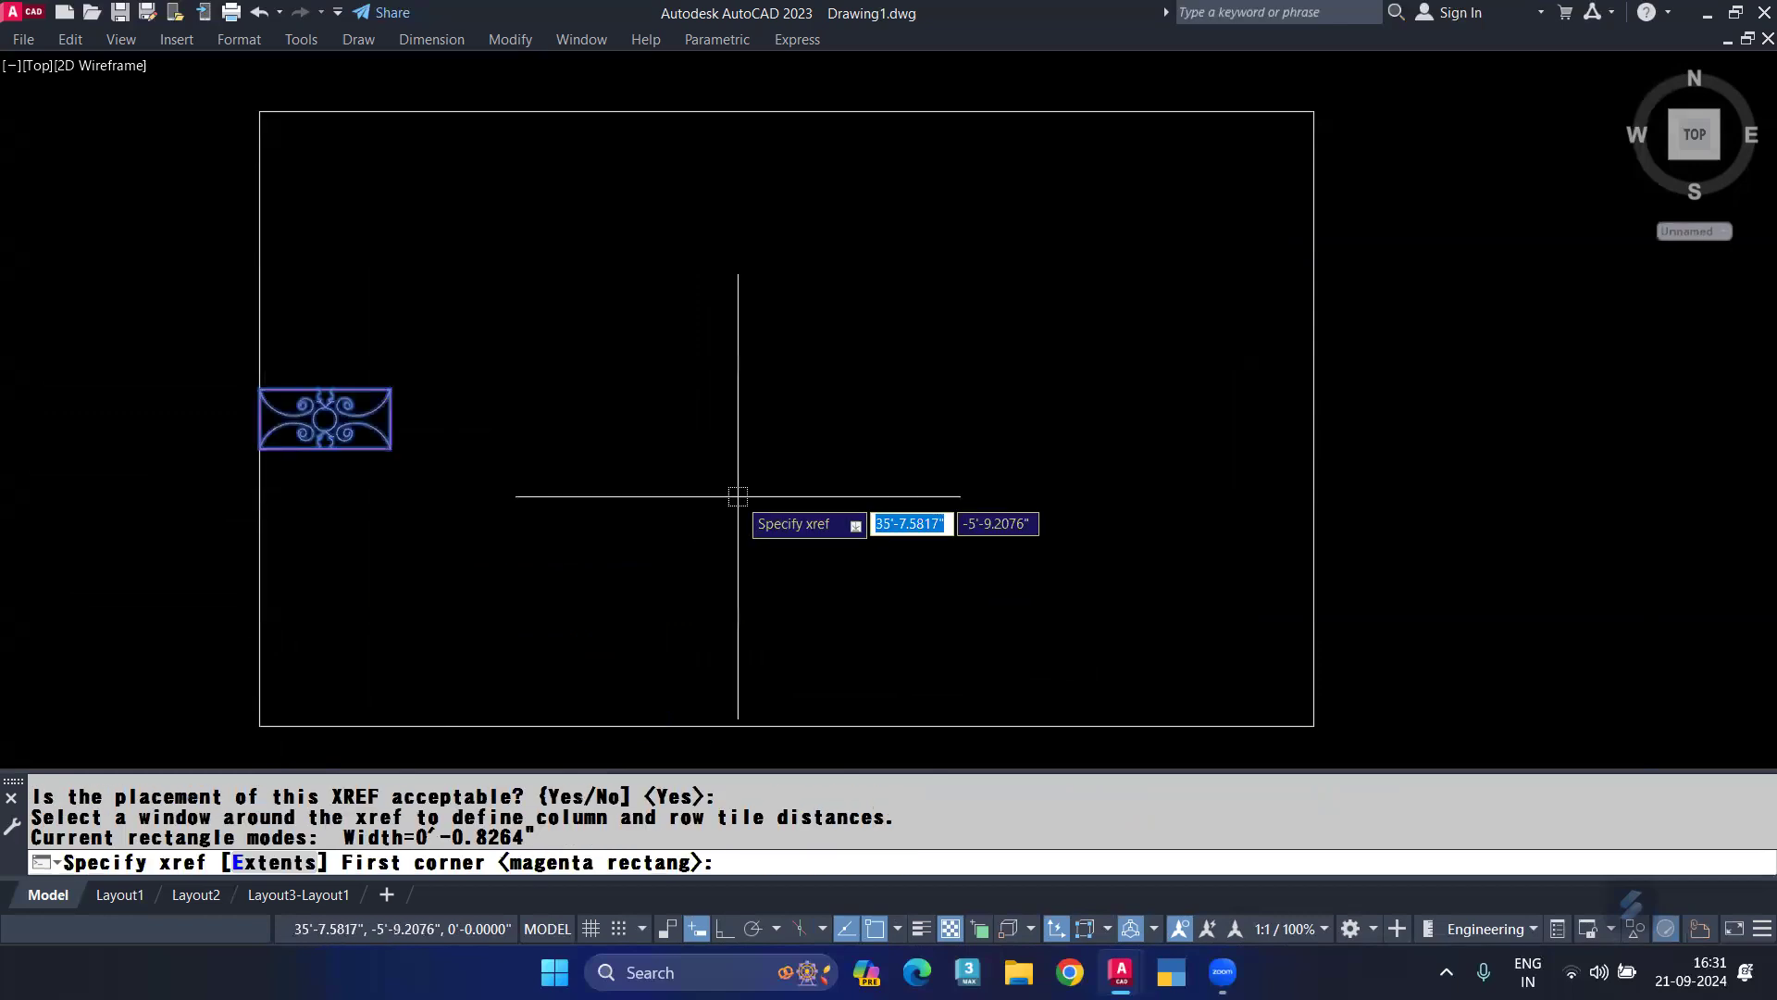
{"action": "key", "text": "Return"}
{"action": "left_click", "coordinate": [738, 496]}
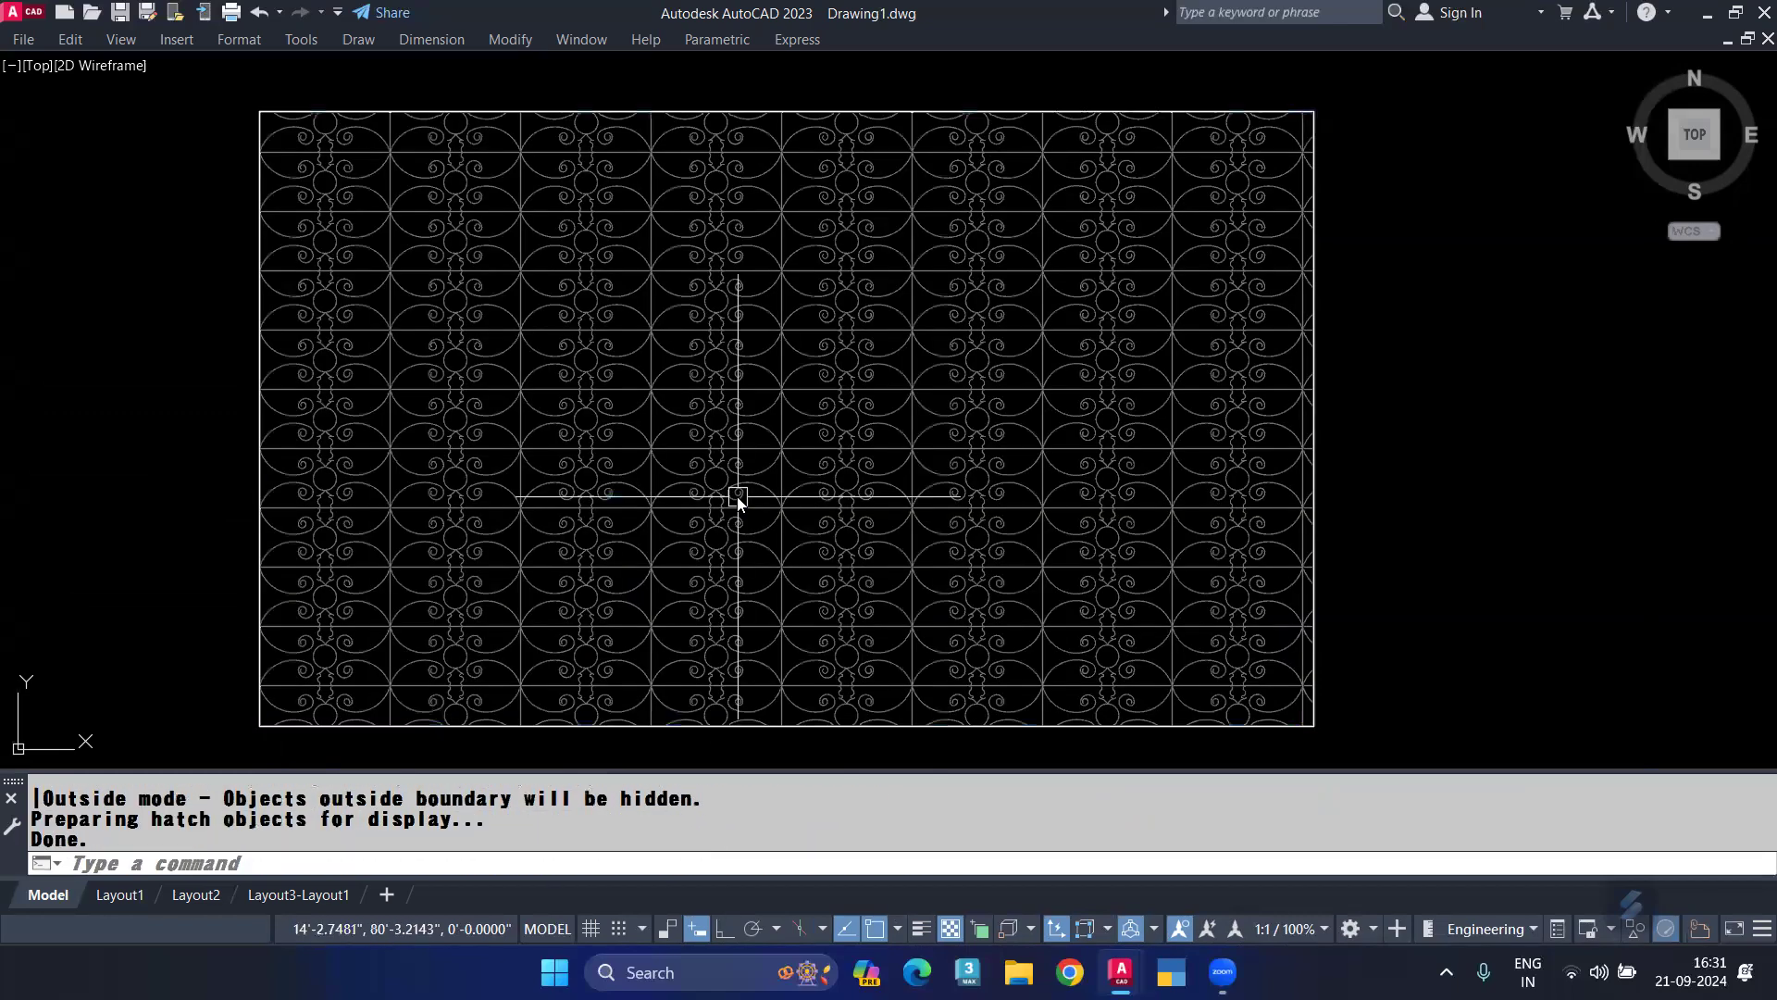
Erase the reling xref hatch from the rectangle and turn on the grid.
{"action": "left_click", "coordinate": [840, 404]}
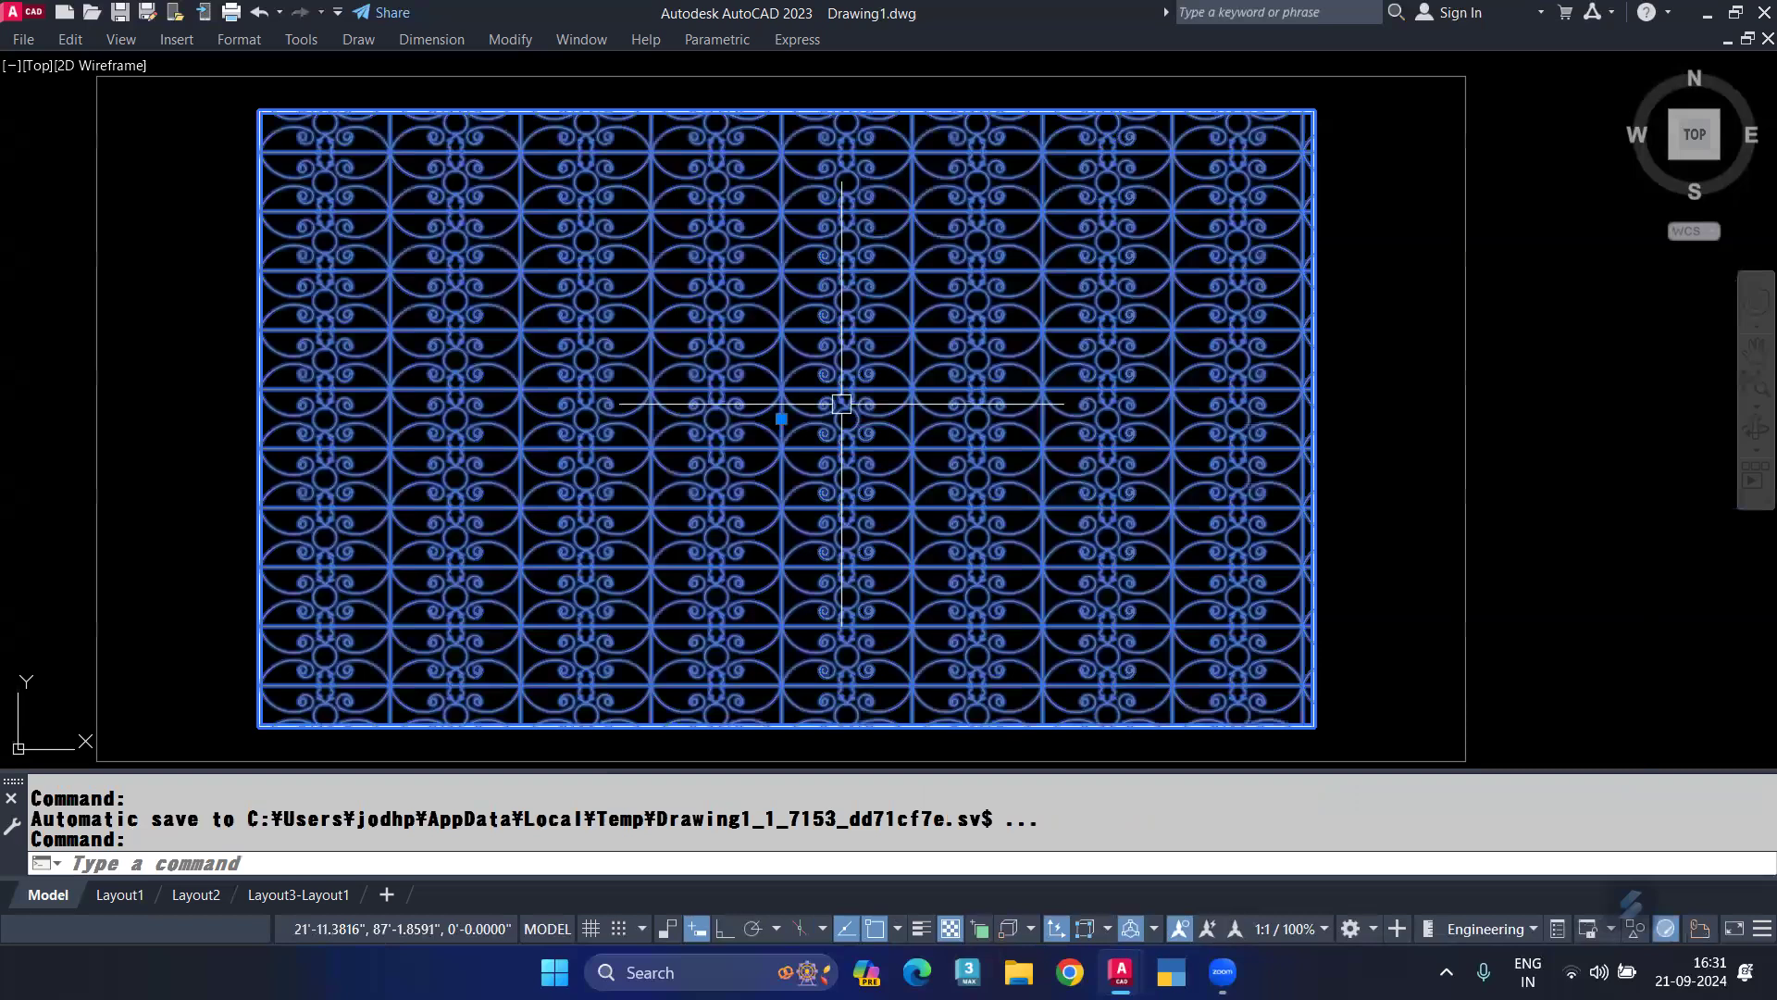
{"action": "key", "text": "Delete"}
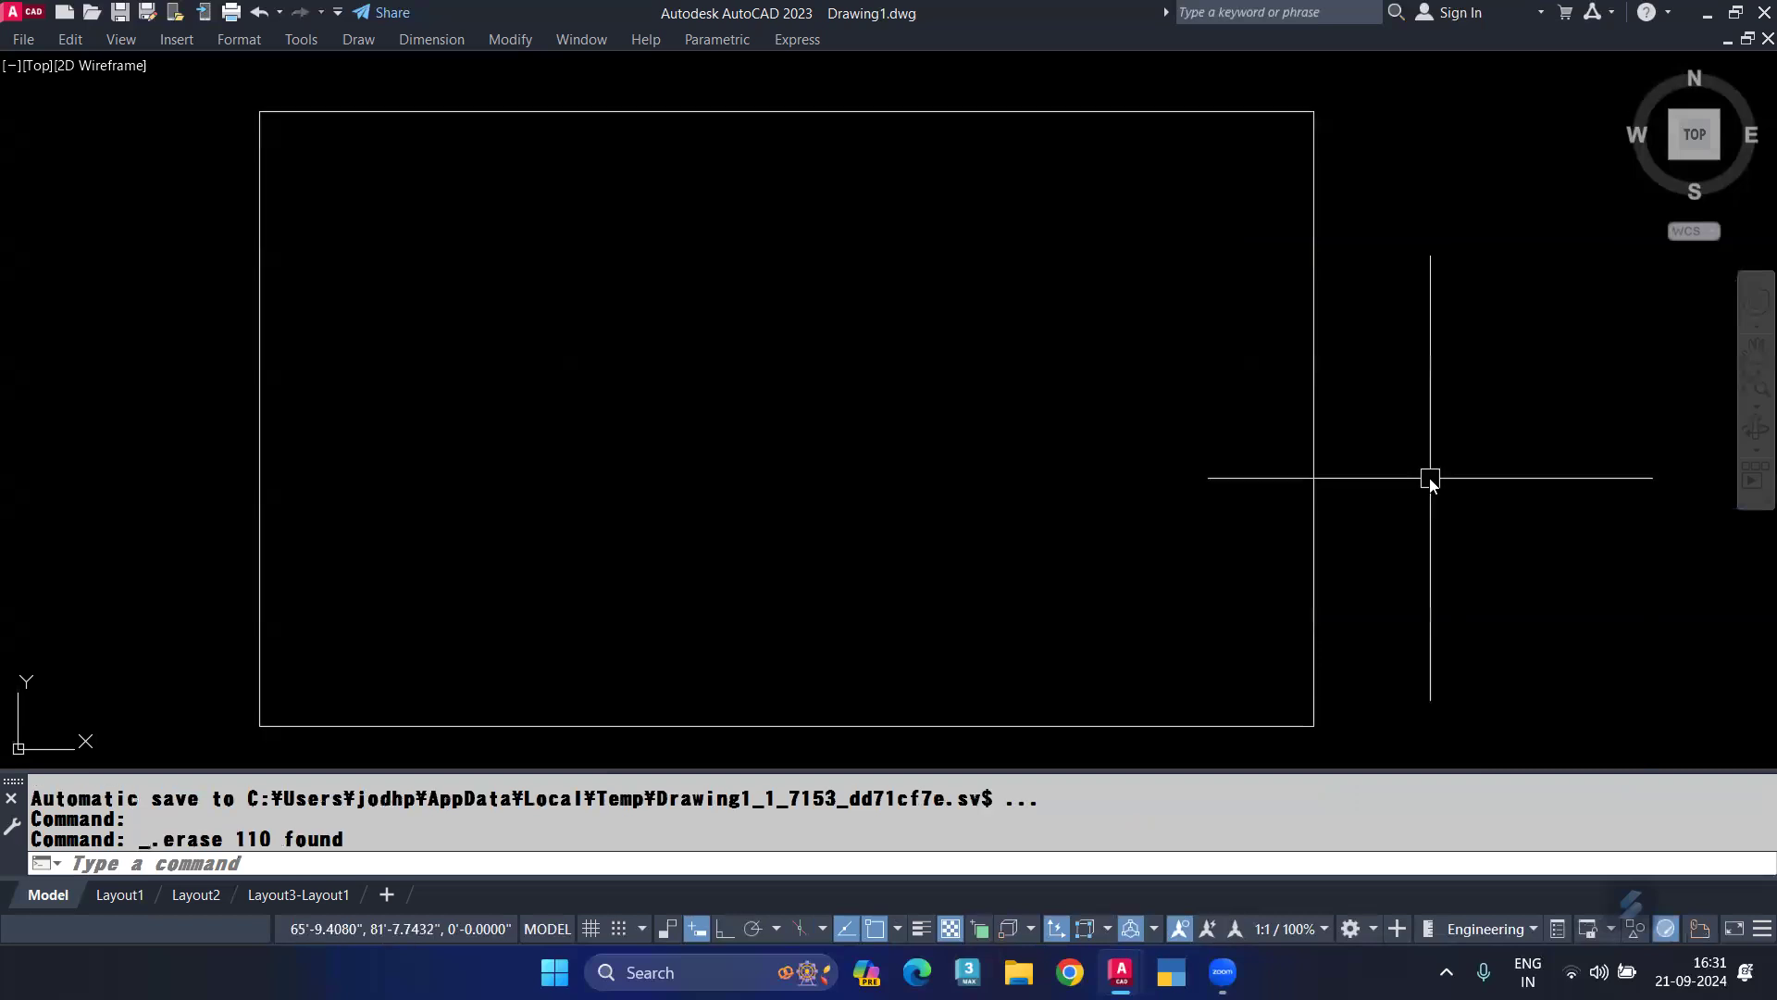
{"action": "key", "text": "F7"}
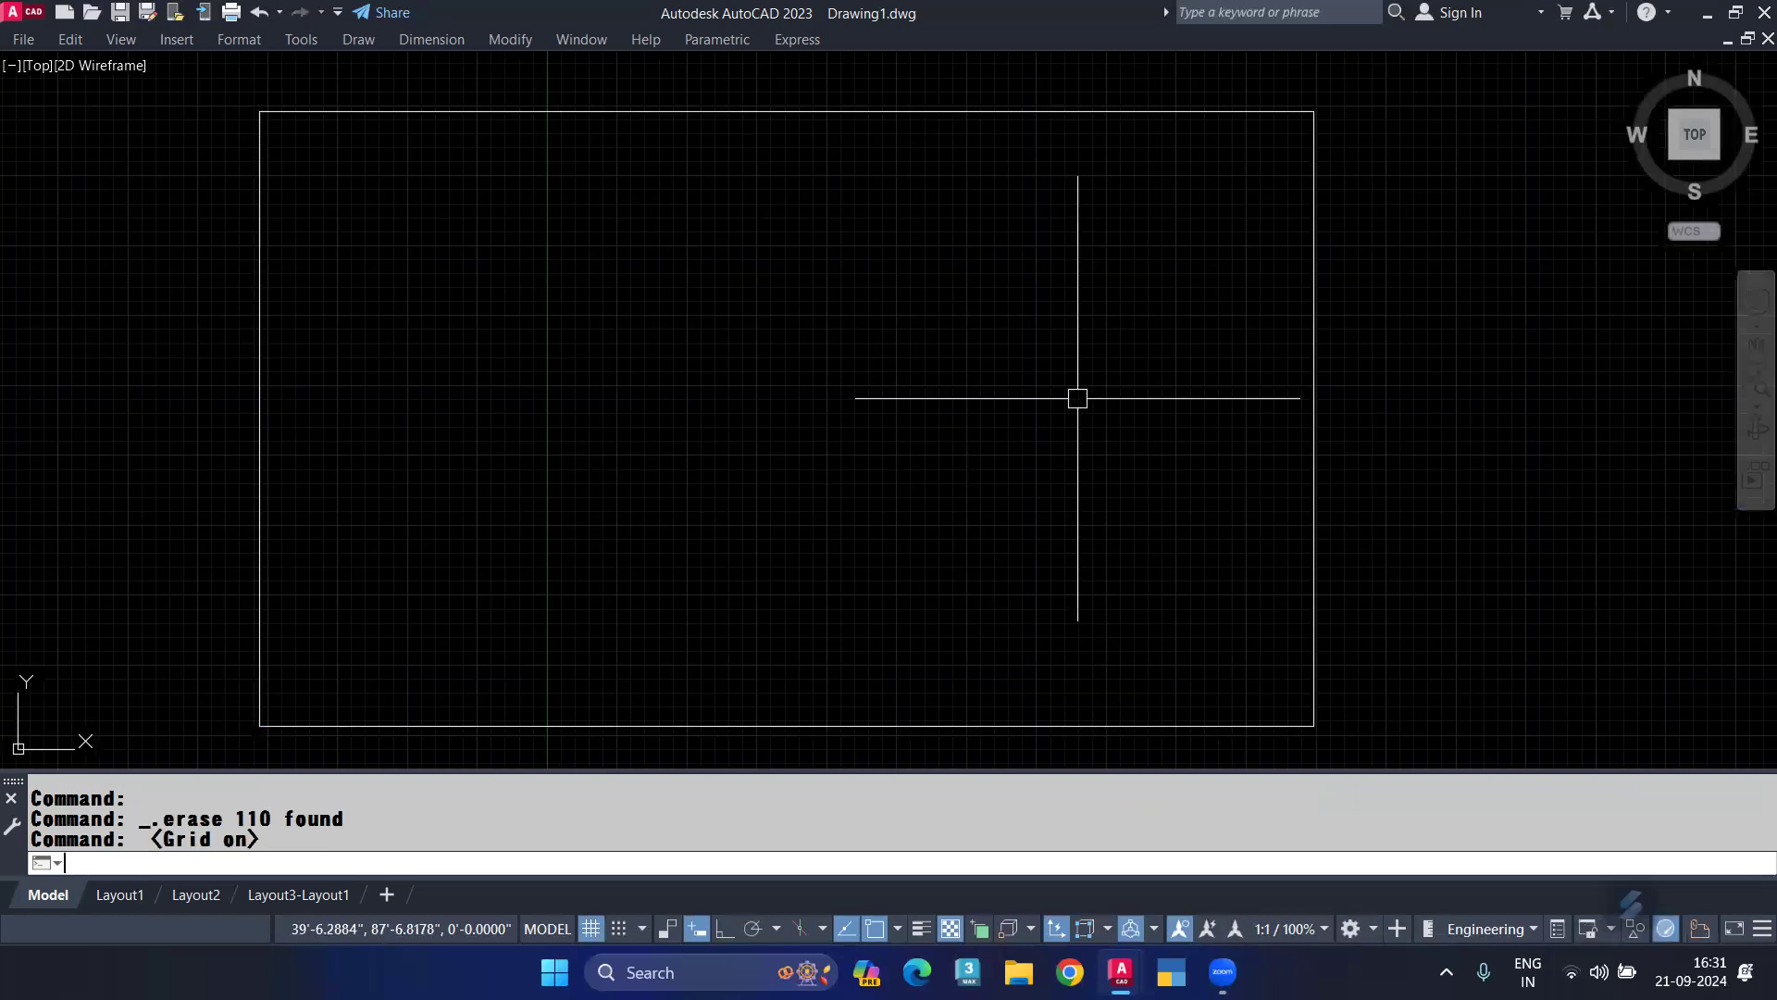
Fill the rectangle with a SuperHatch wipeout that masks the grid inside it.
{"action": "type", "text": "S"}
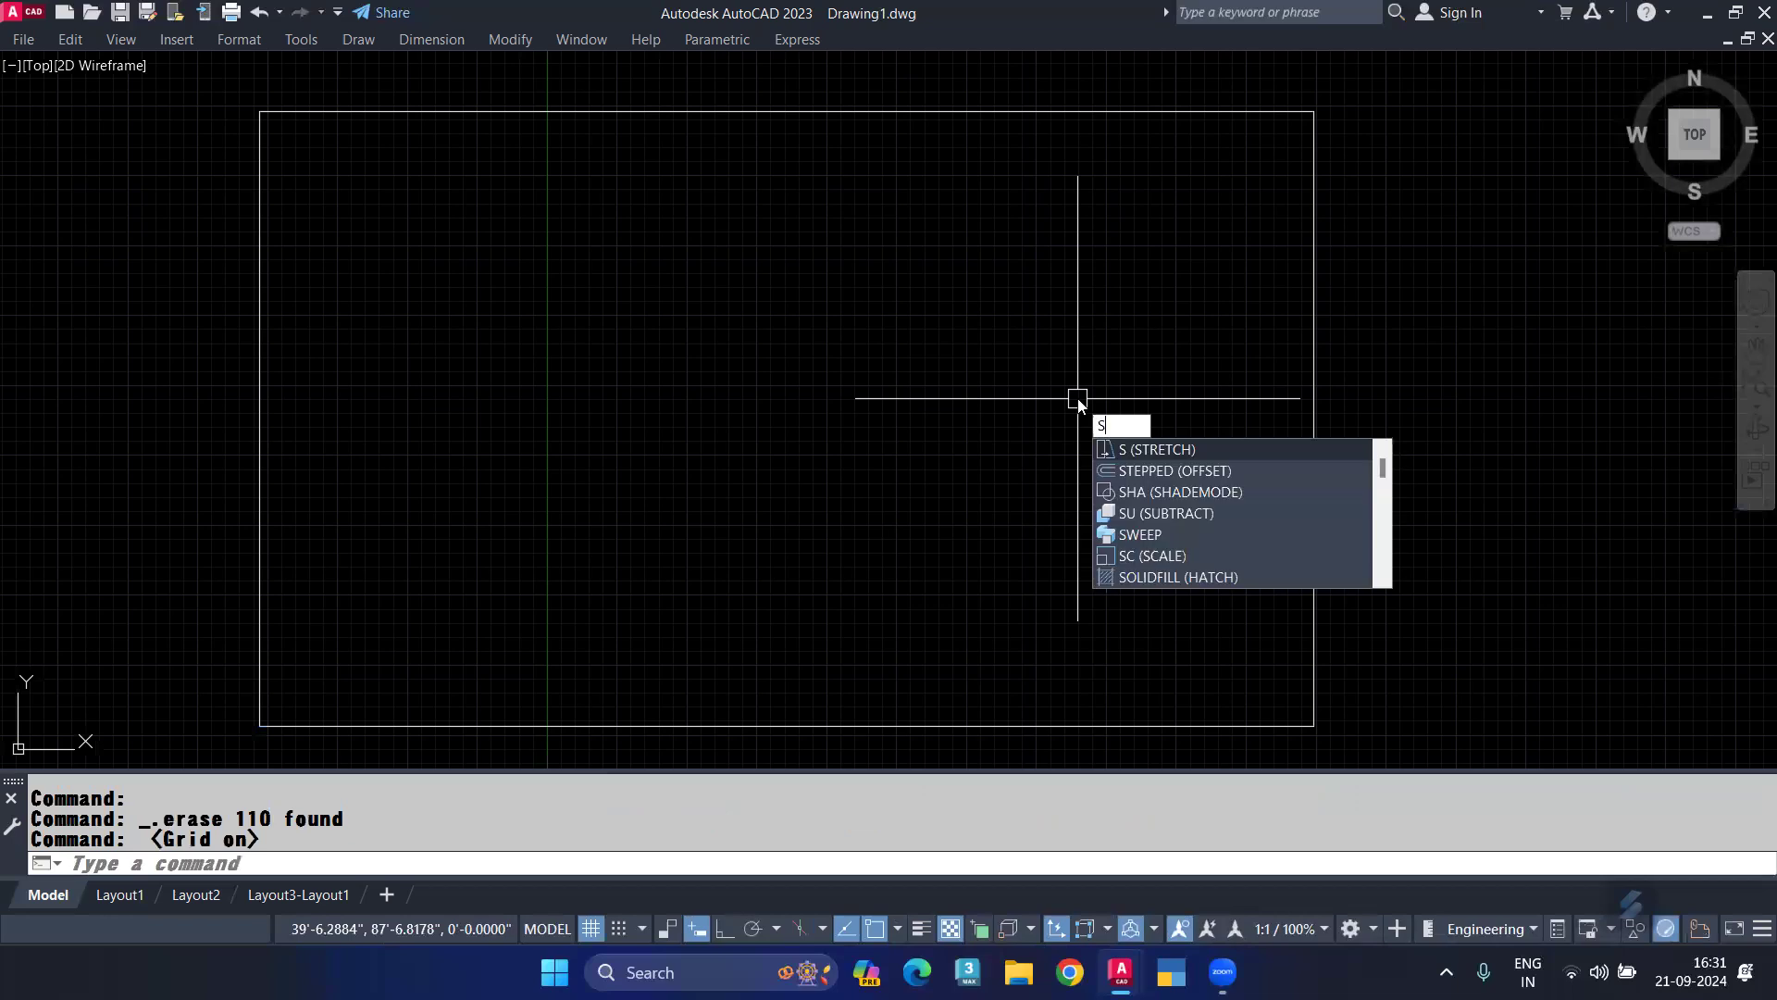
{"action": "type", "text": "u"}
{"action": "key", "text": "Down"}
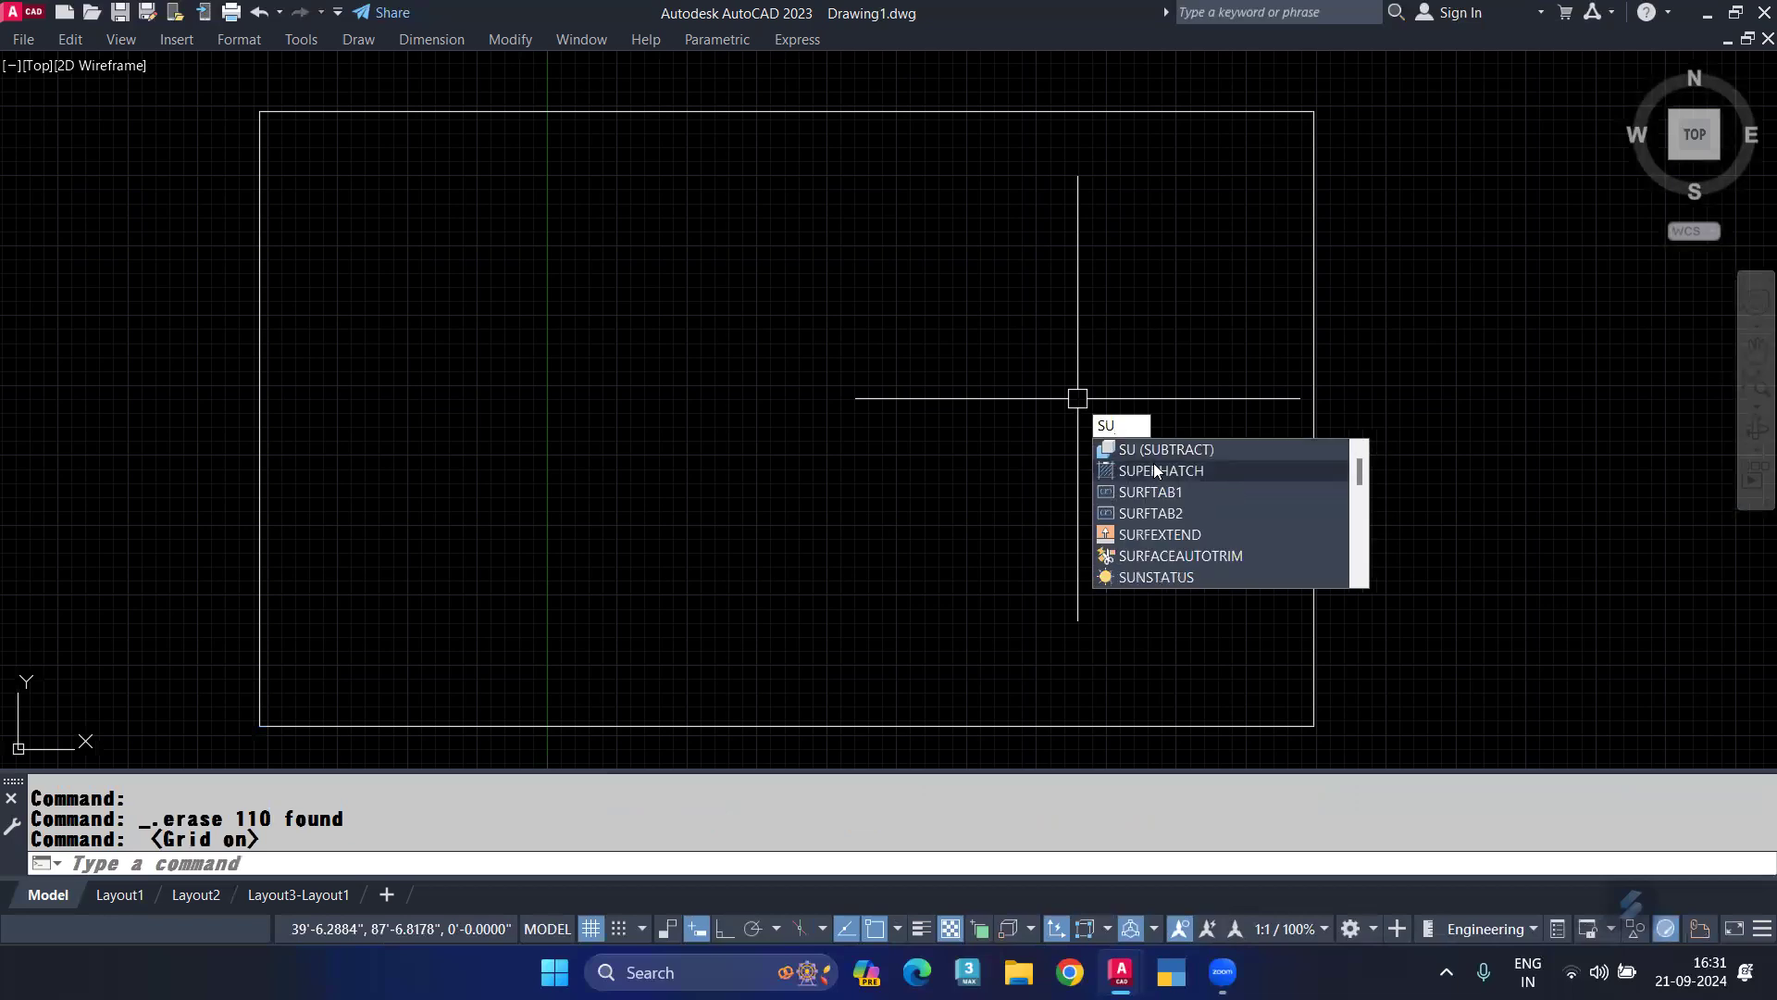
{"action": "key", "text": "Return"}
{"action": "left_click", "coordinate": [867, 457]}
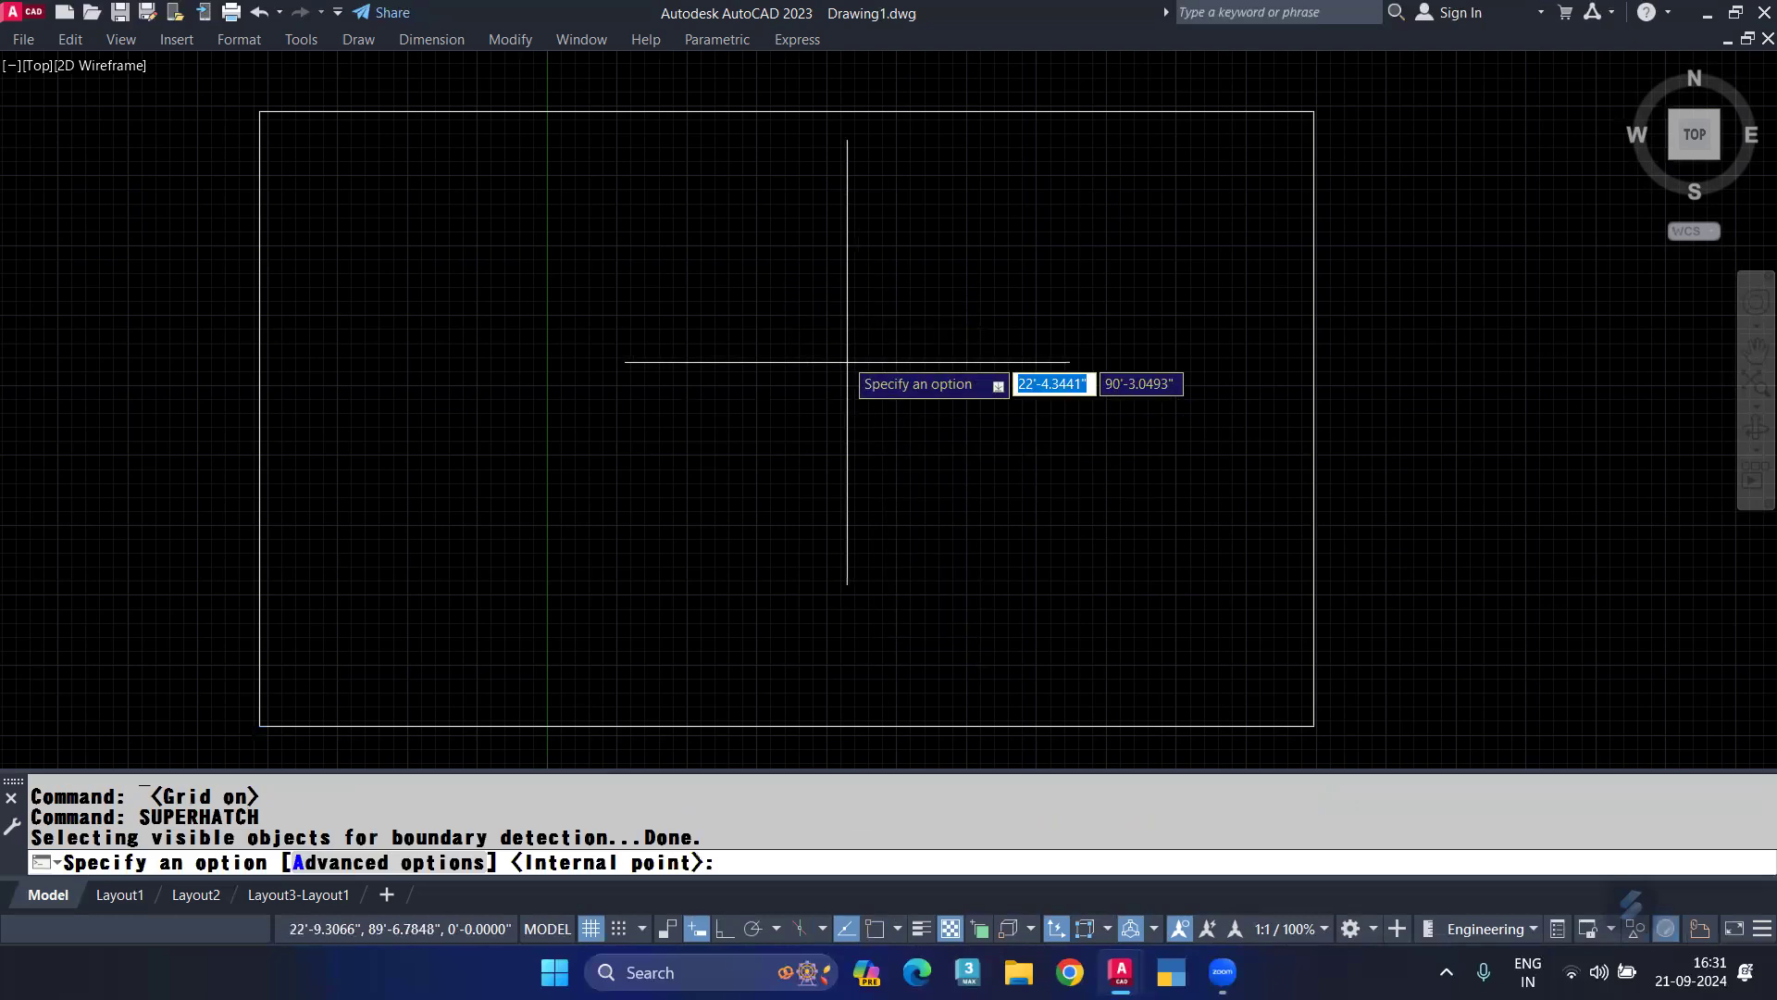
{"action": "left_click", "coordinate": [819, 336]}
{"action": "key", "text": "Return"}
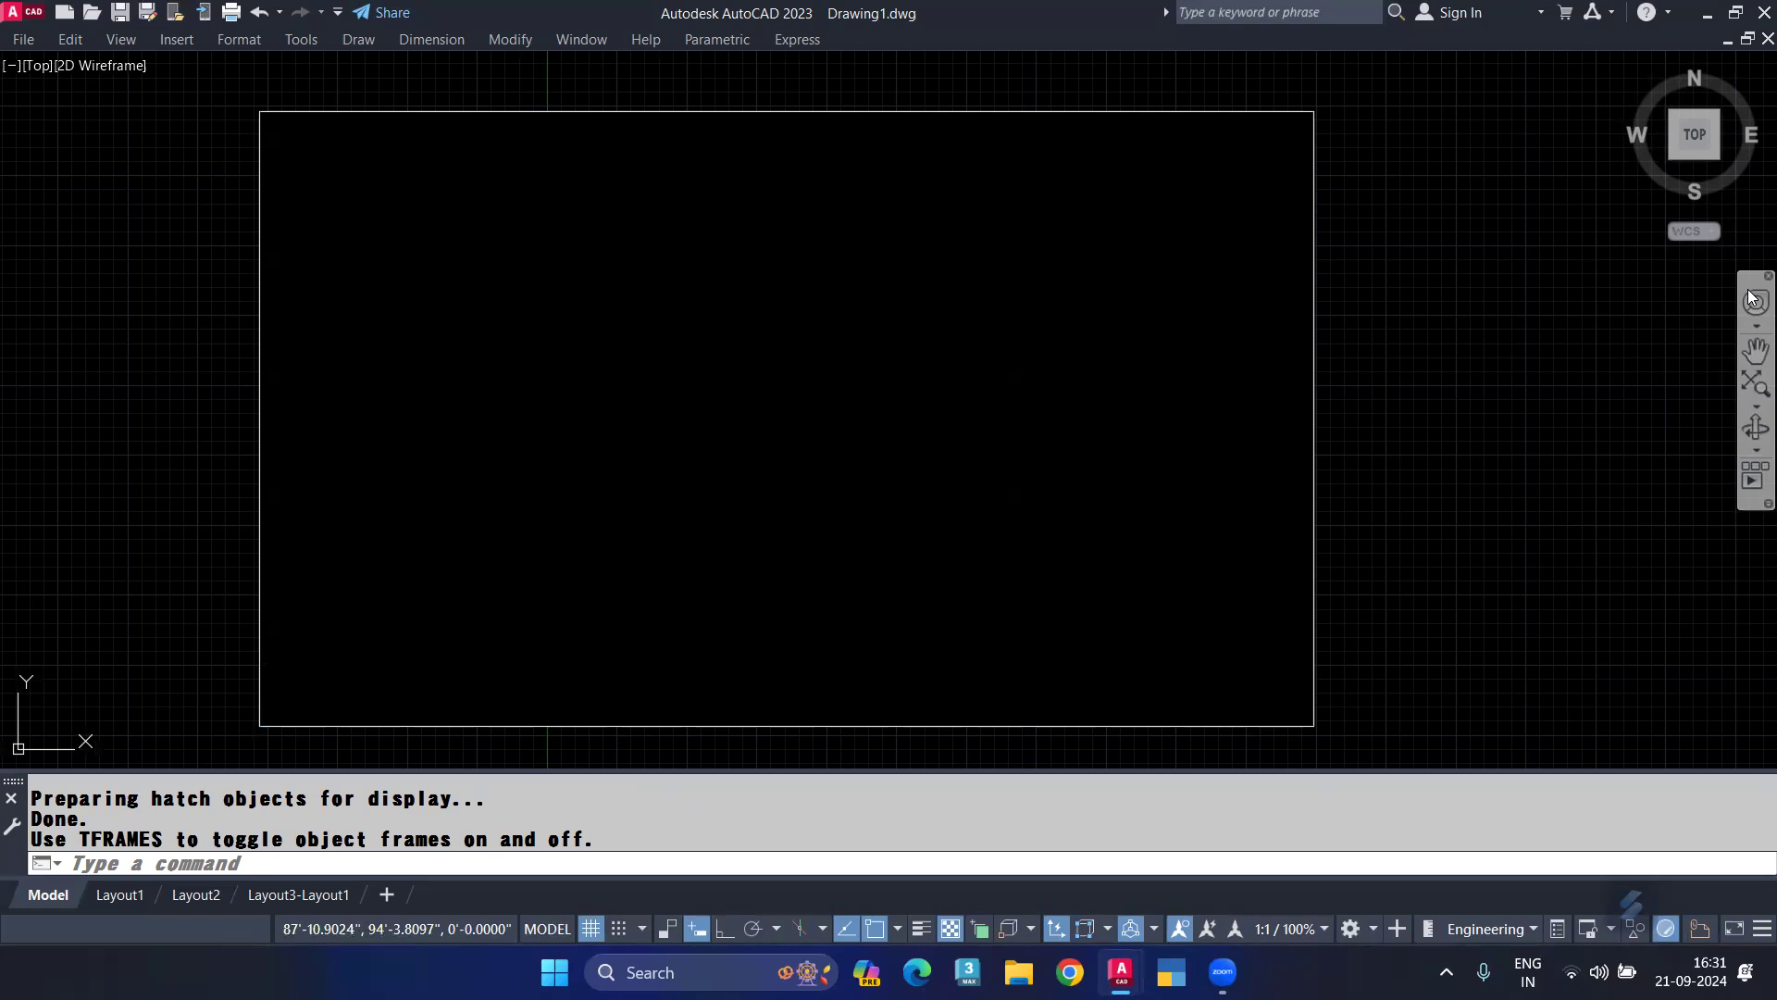
Erase the wipeout hatch and the rectangle from the drawing.
{"action": "key", "text": "Escape"}
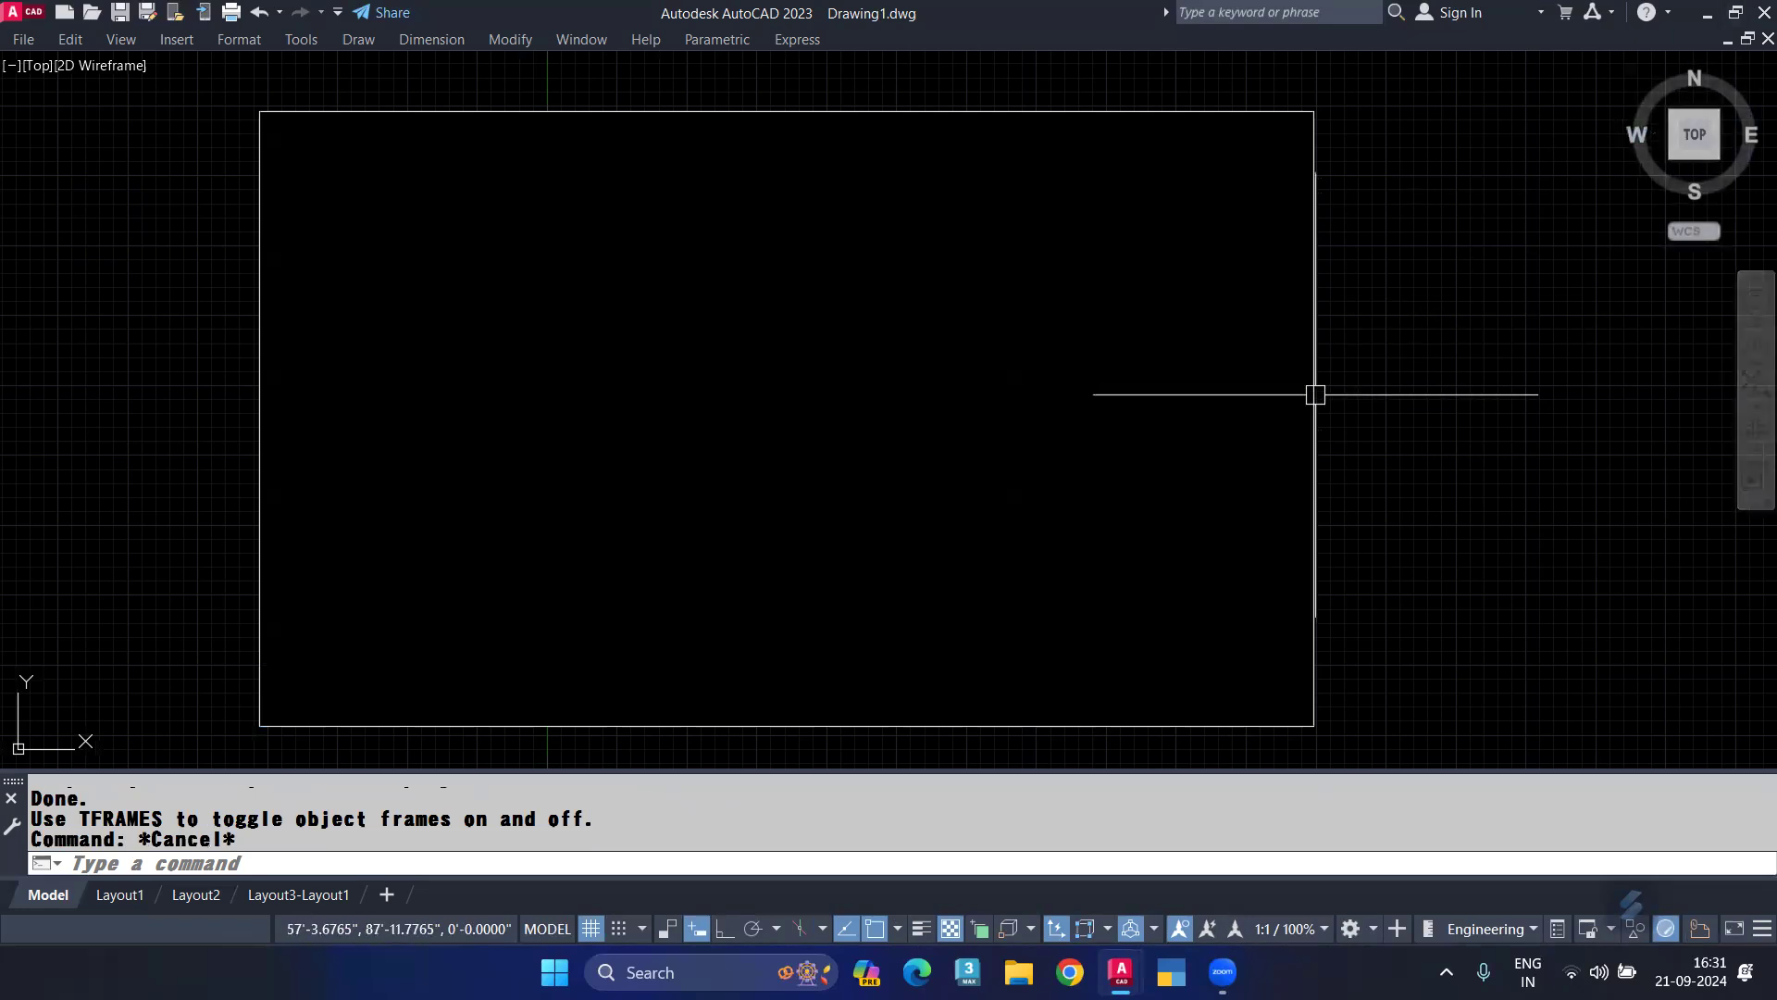
{"action": "left_click", "coordinate": [1307, 407]}
{"action": "key", "text": "Delete"}
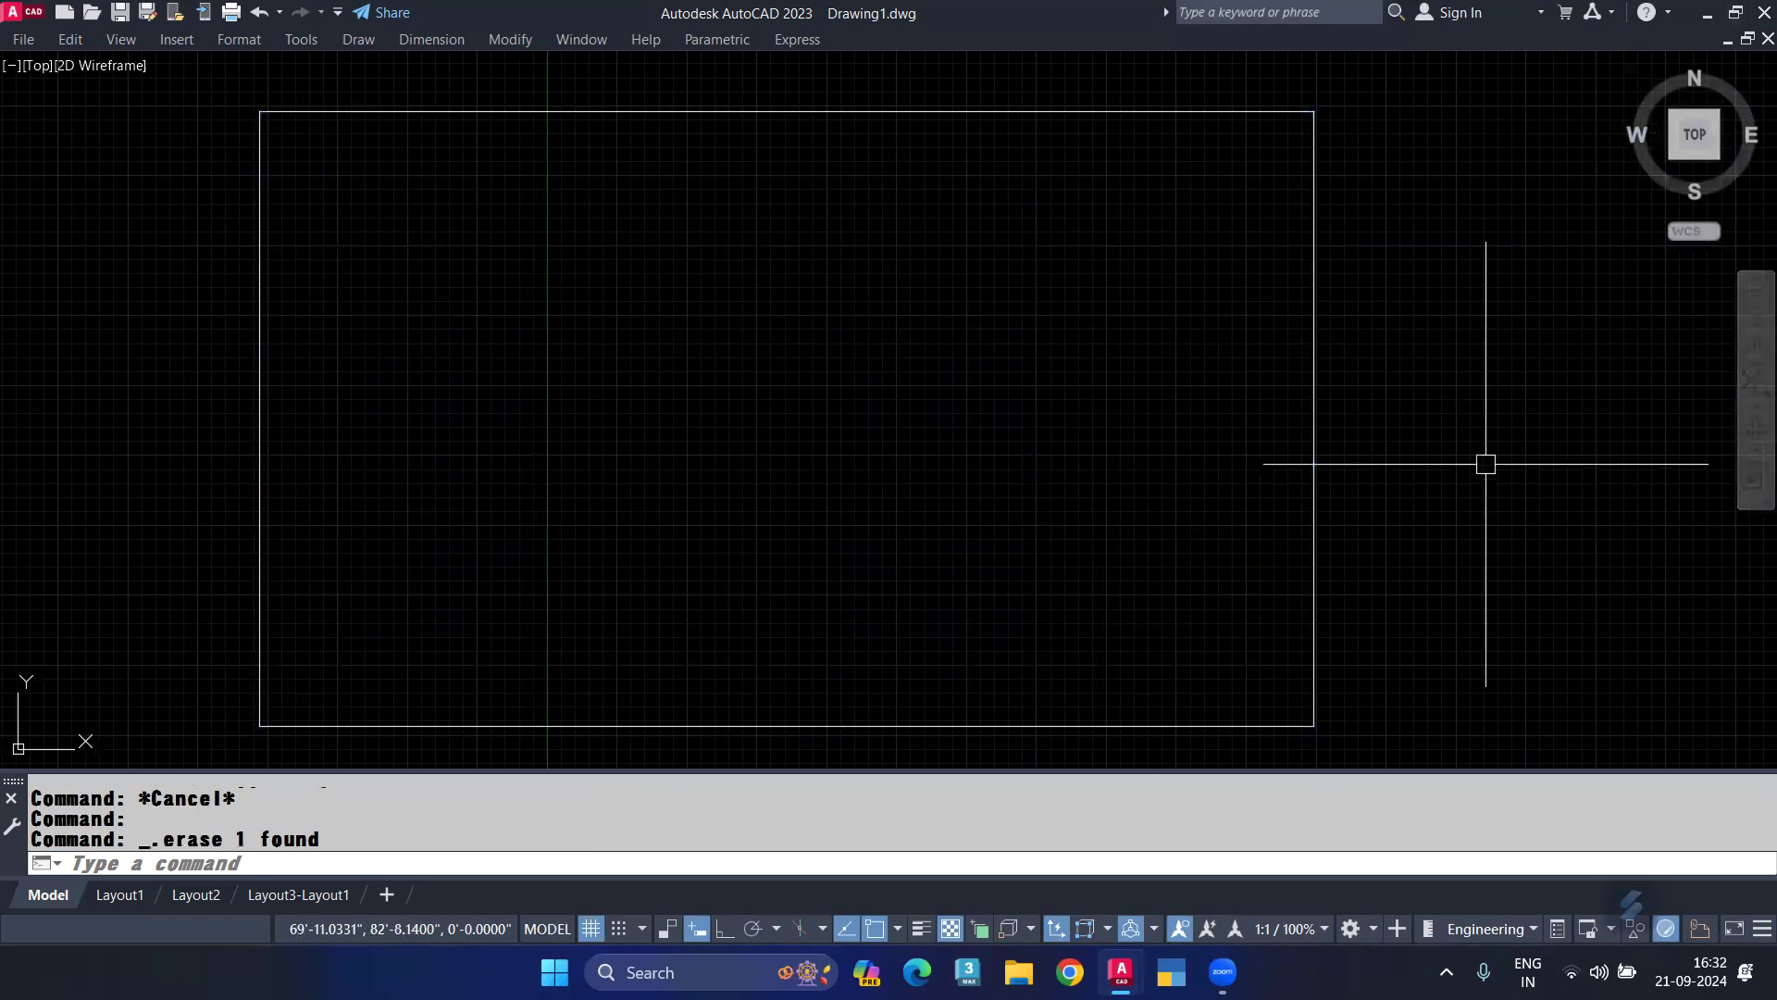
{"action": "left_click", "coordinate": [1316, 186]}
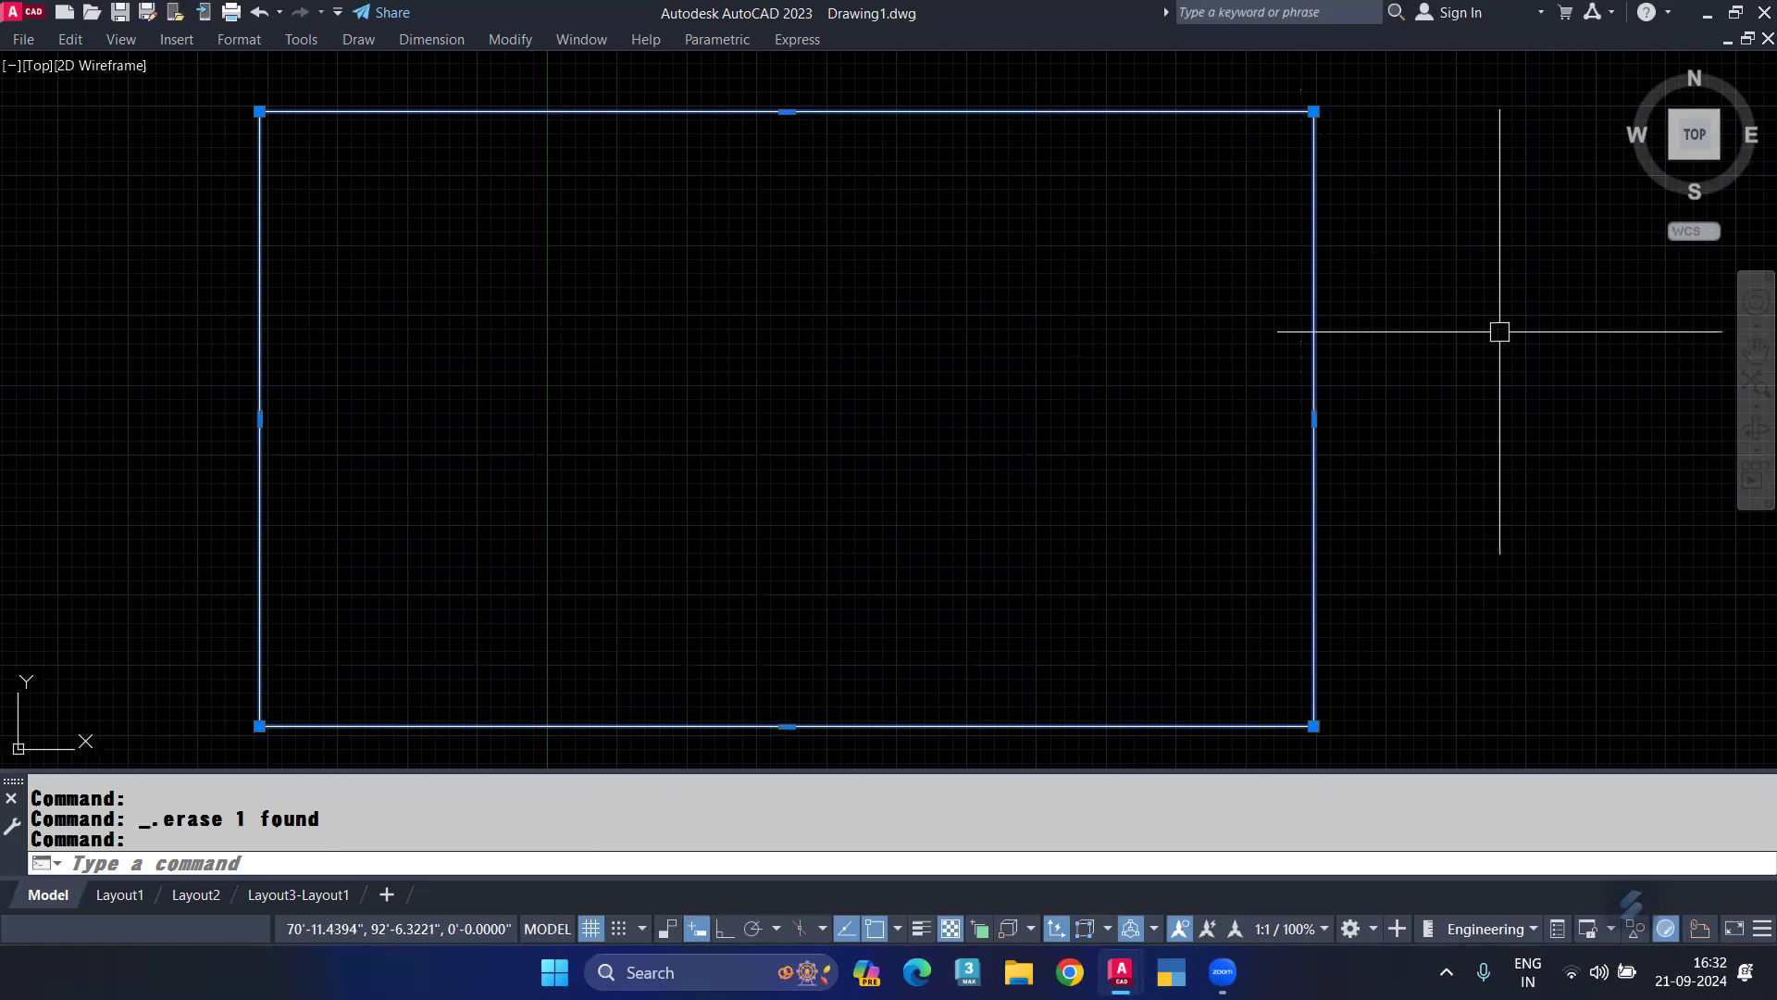
{"action": "key", "text": "Delete"}
Review the drawing units settings in the emptied drawing and close them without changes.
{"action": "scroll", "coordinate": [873, 283], "scroll_direction": "down", "scroll_amount": 2}
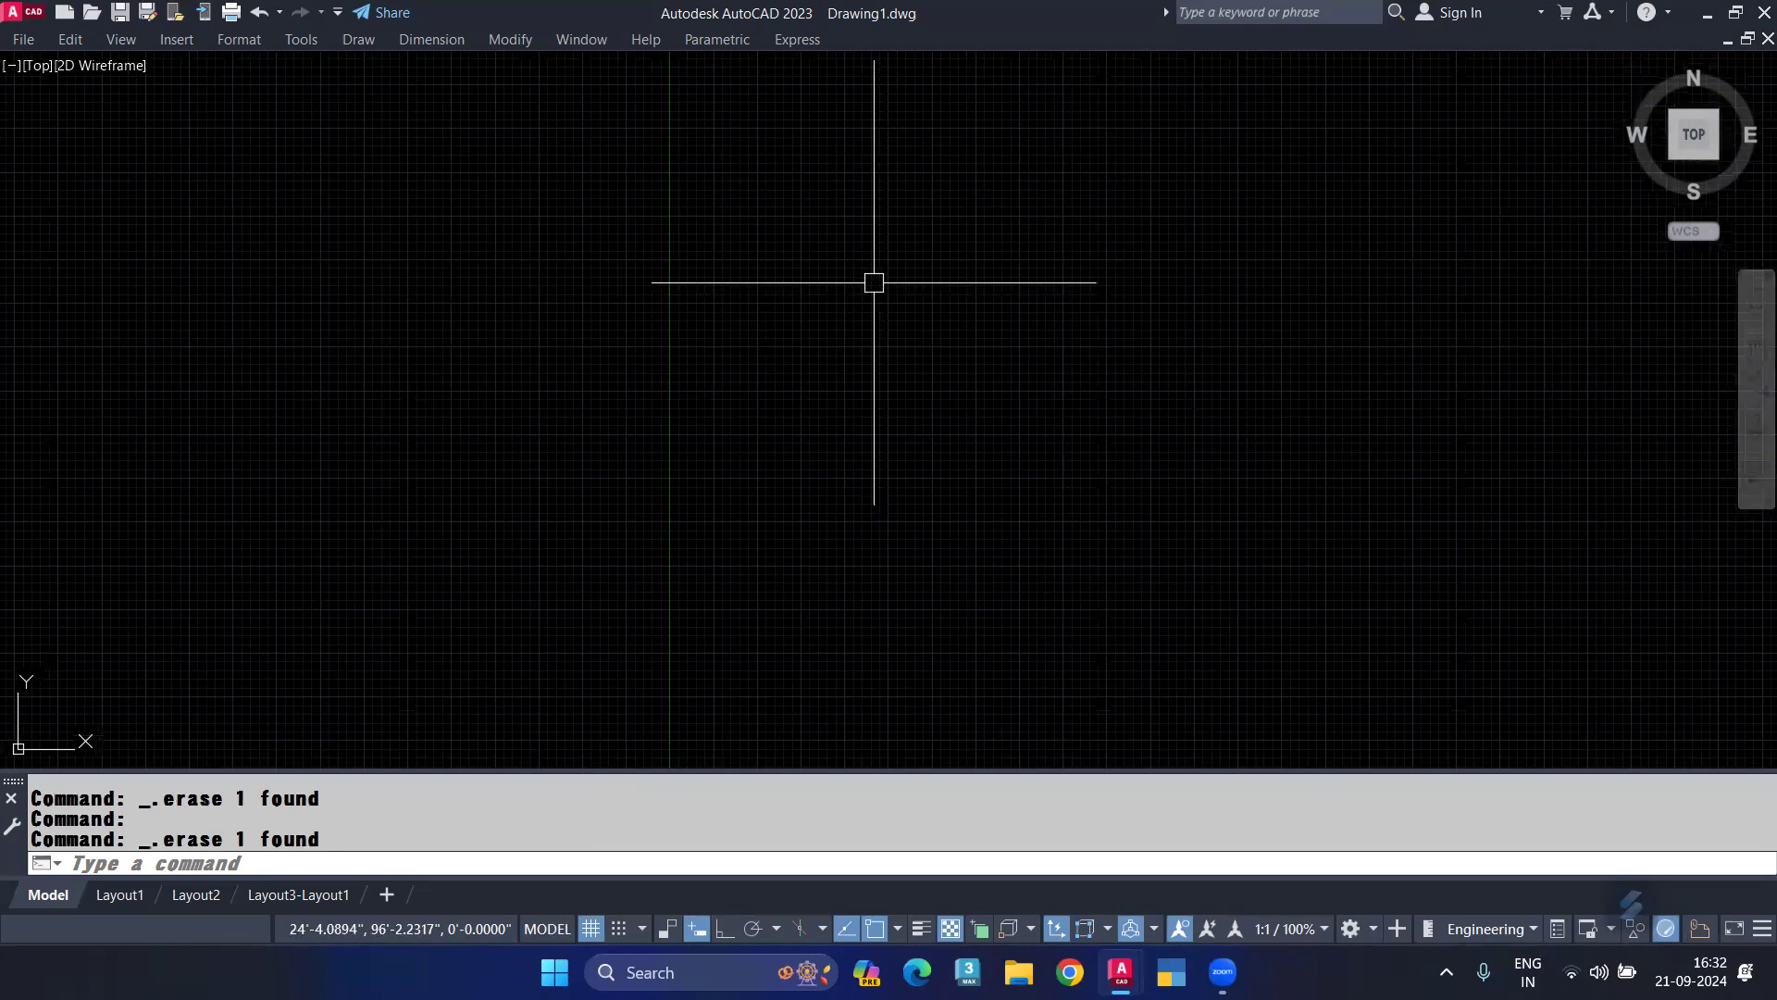
{"action": "scroll", "coordinate": [874, 282], "scroll_direction": "down", "scroll_amount": 2}
{"action": "middle_click_drag", "start_coordinate": [1012, 367], "coordinate": [772, 427]}
{"action": "middle_click_drag", "start_coordinate": [883, 376], "coordinate": [700, 390]}
{"action": "key", "text": "Escape"}
{"action": "key", "text": "Escape"}
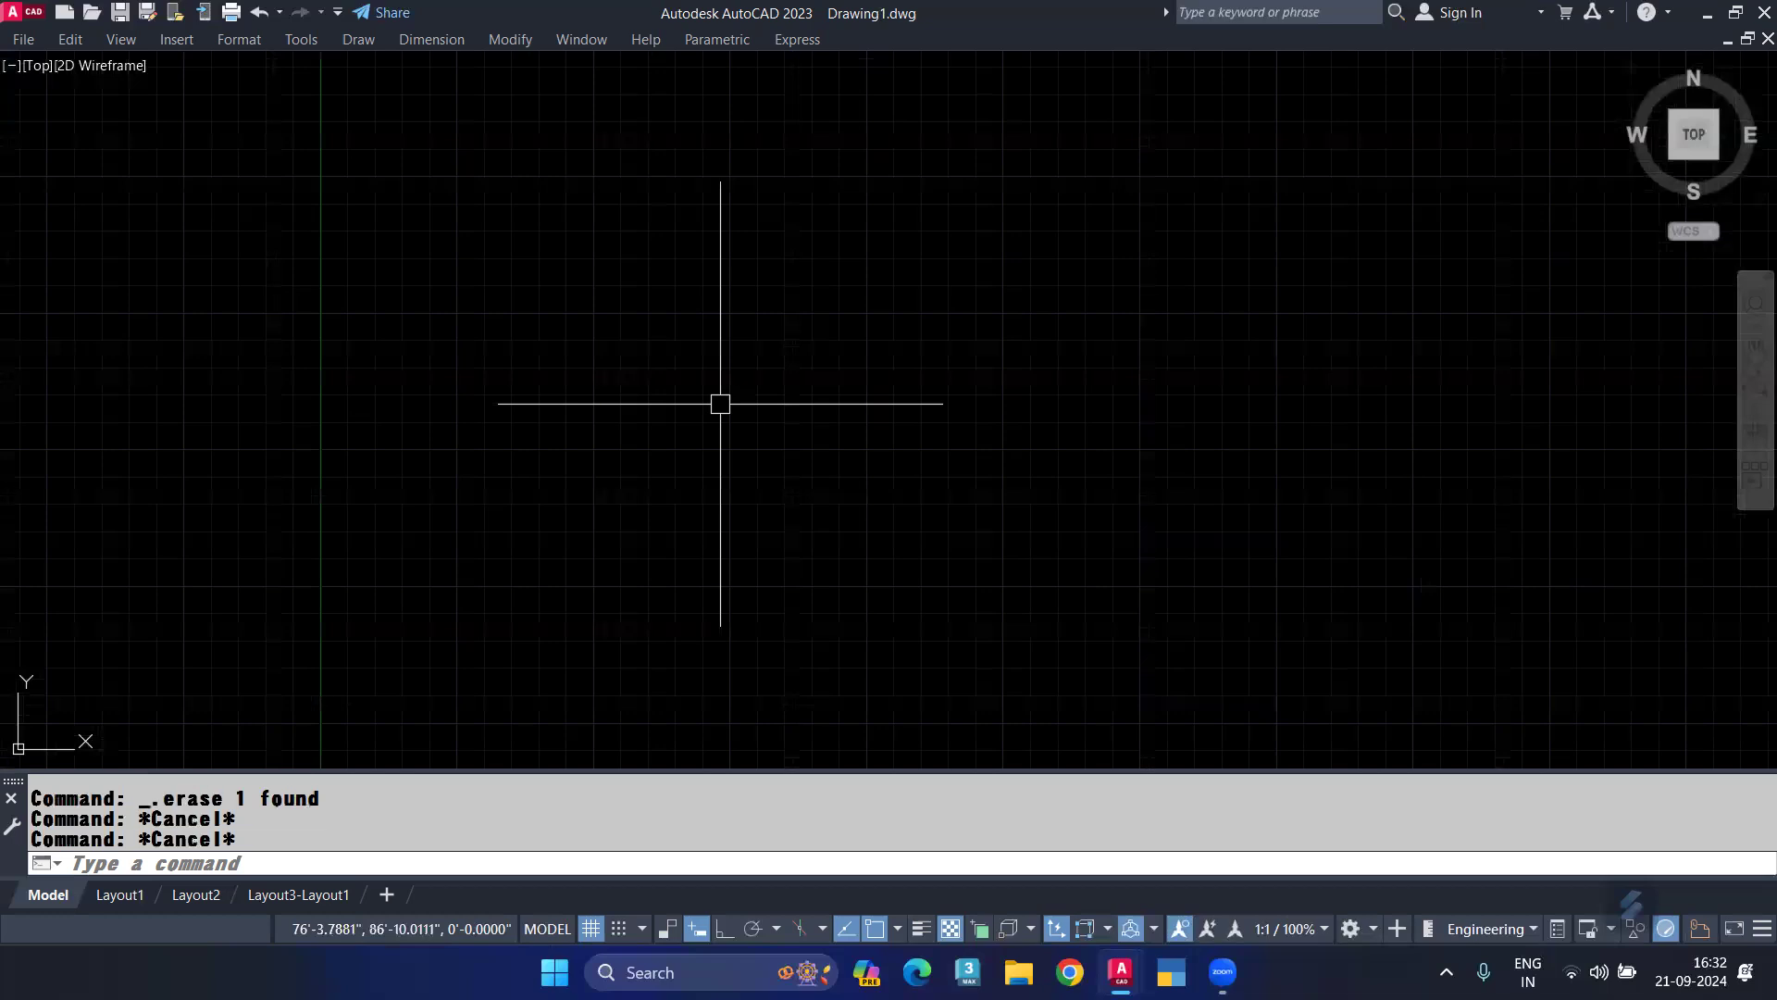
{"action": "type", "text": "un"}
{"action": "key", "text": "Return"}
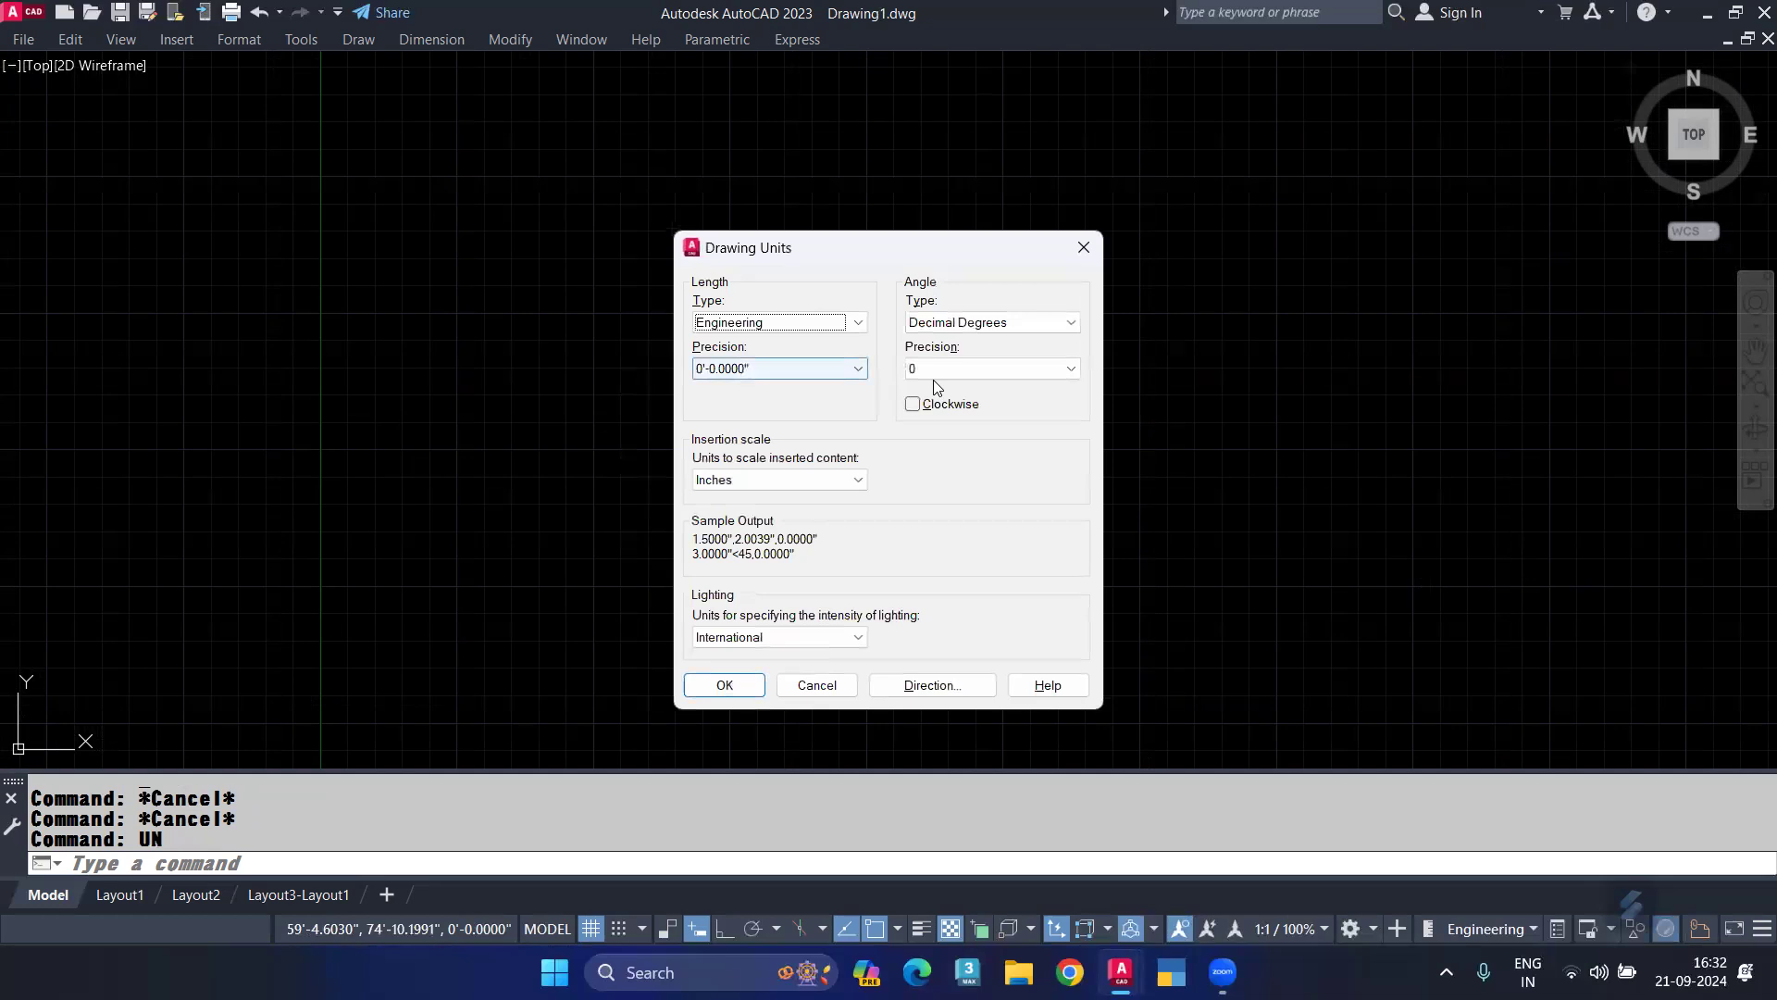
{"action": "left_click", "coordinate": [1083, 246]}
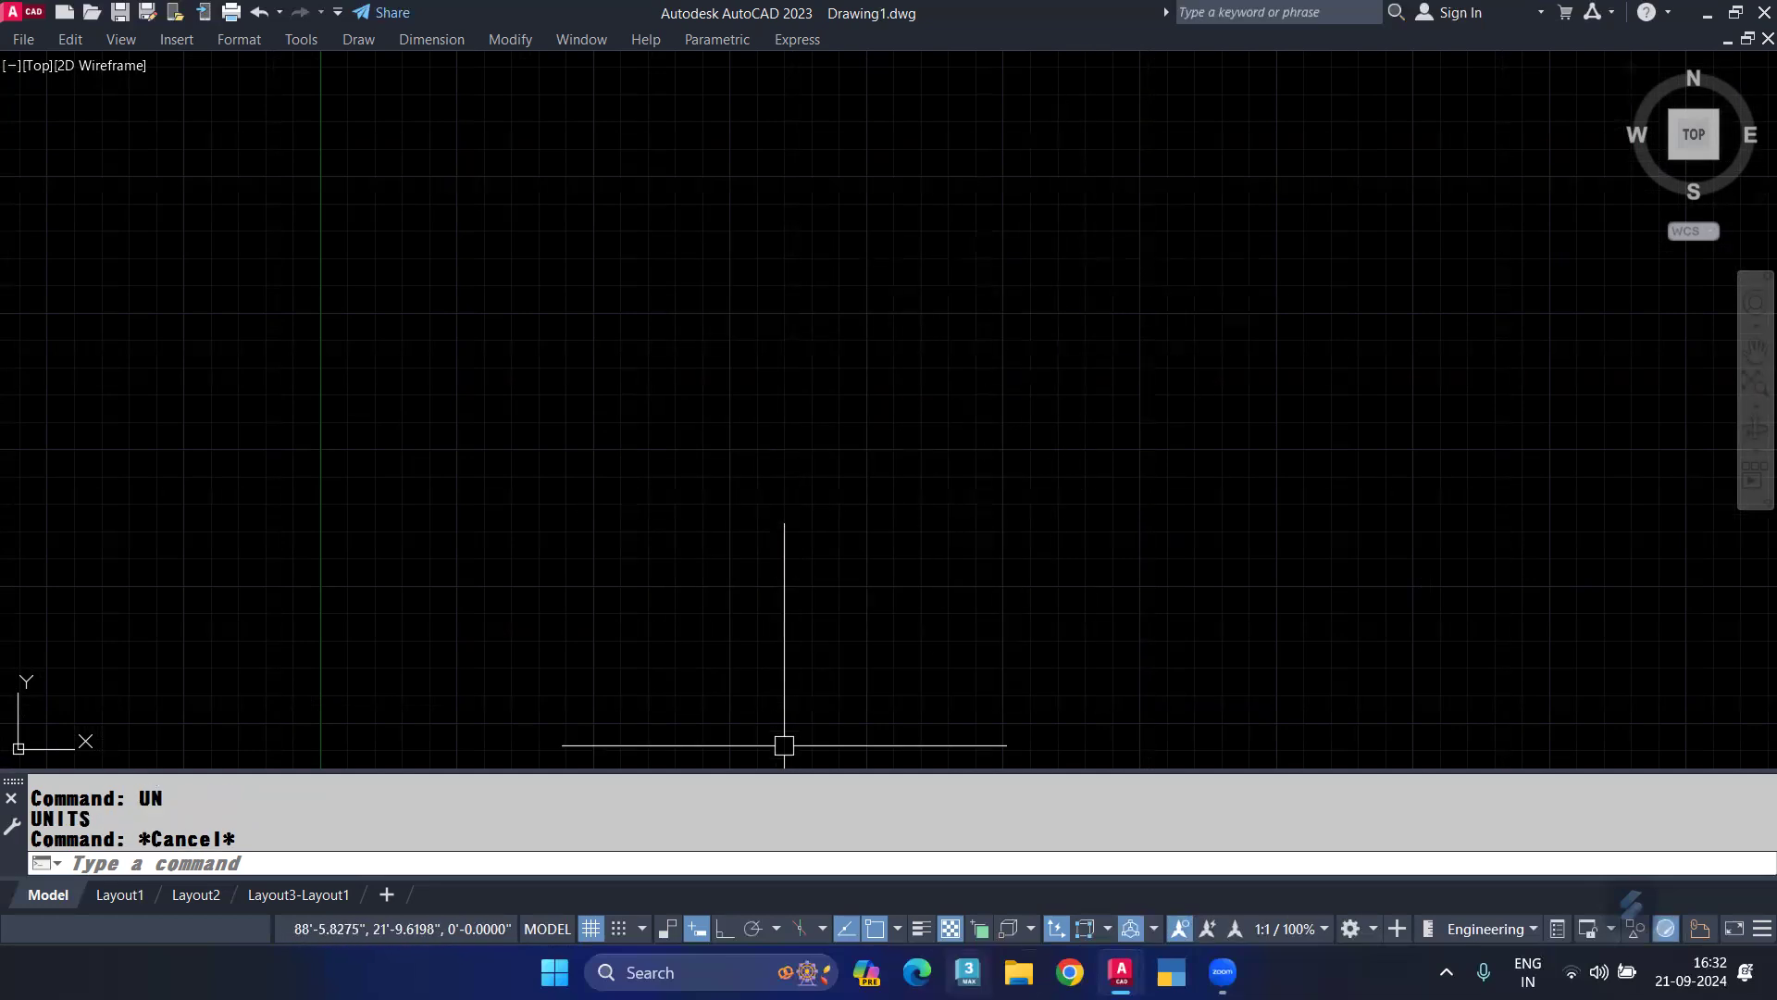
Switch to File Explorer and open the image 1.jpg from the Documents > Adobe > DimMenu_image folder.
{"action": "key", "text": "super+e"}
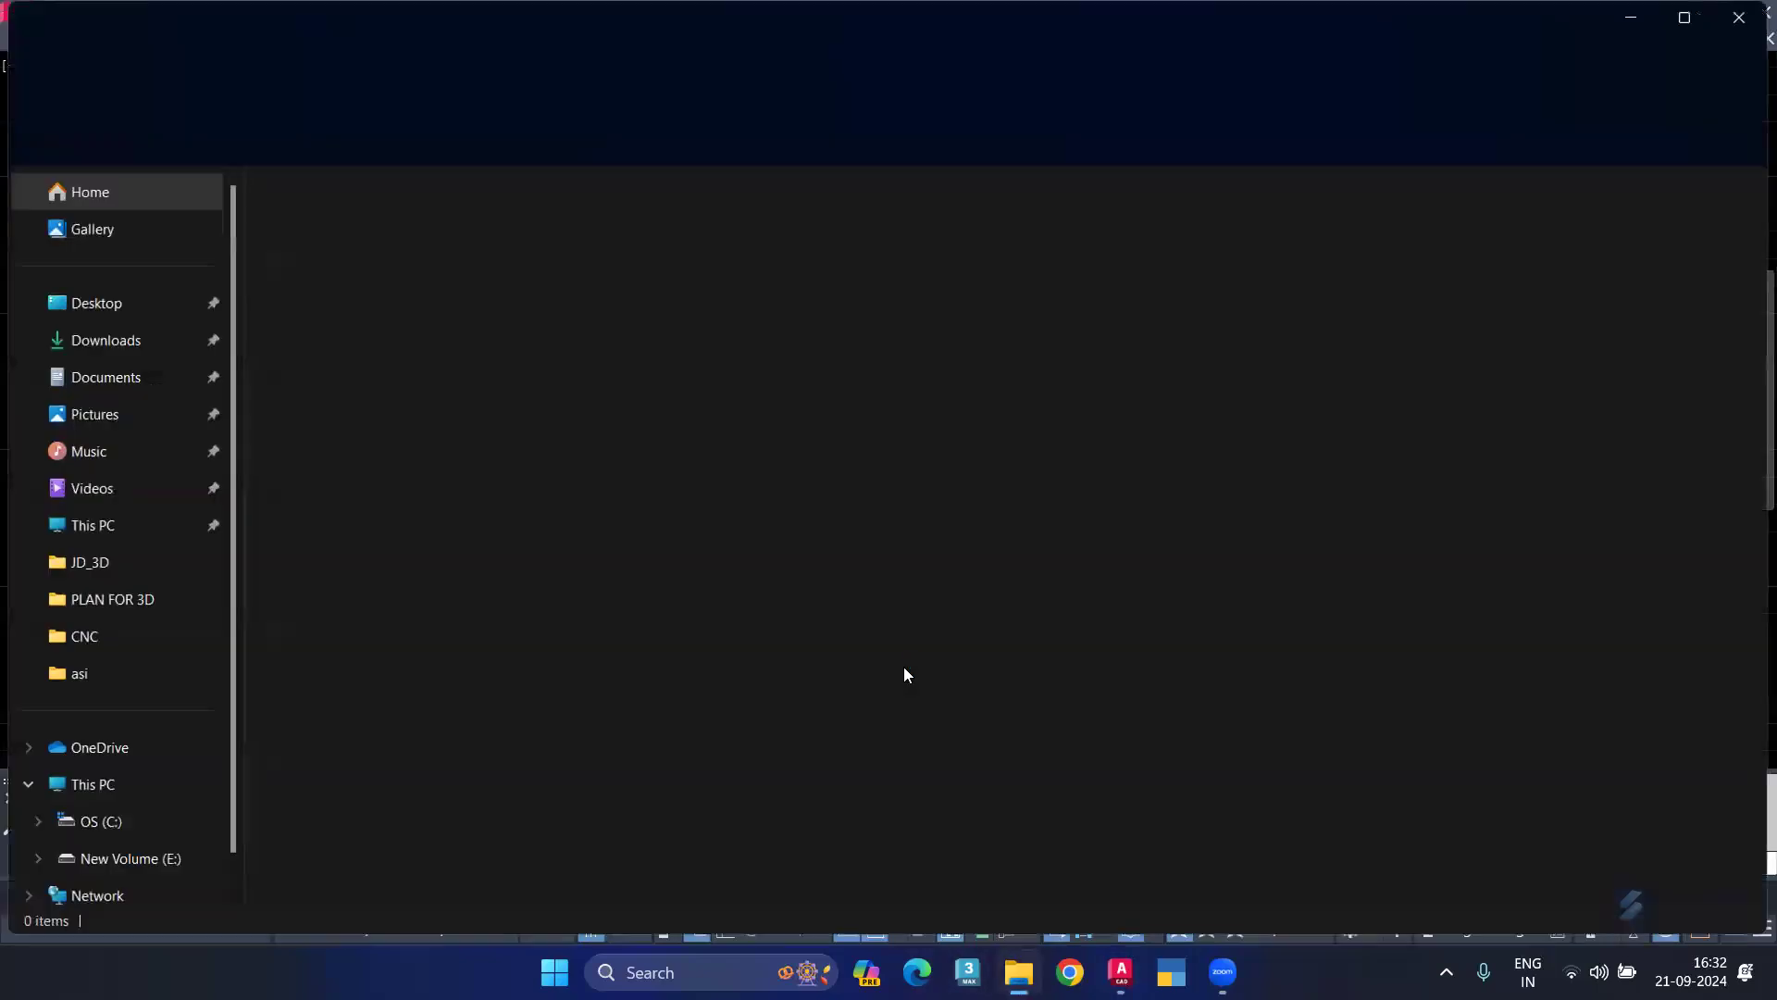
{"action": "left_click", "coordinate": [92, 783]}
{"action": "left_click", "coordinate": [681, 257]}
{"action": "double_click", "coordinate": [679, 257]}
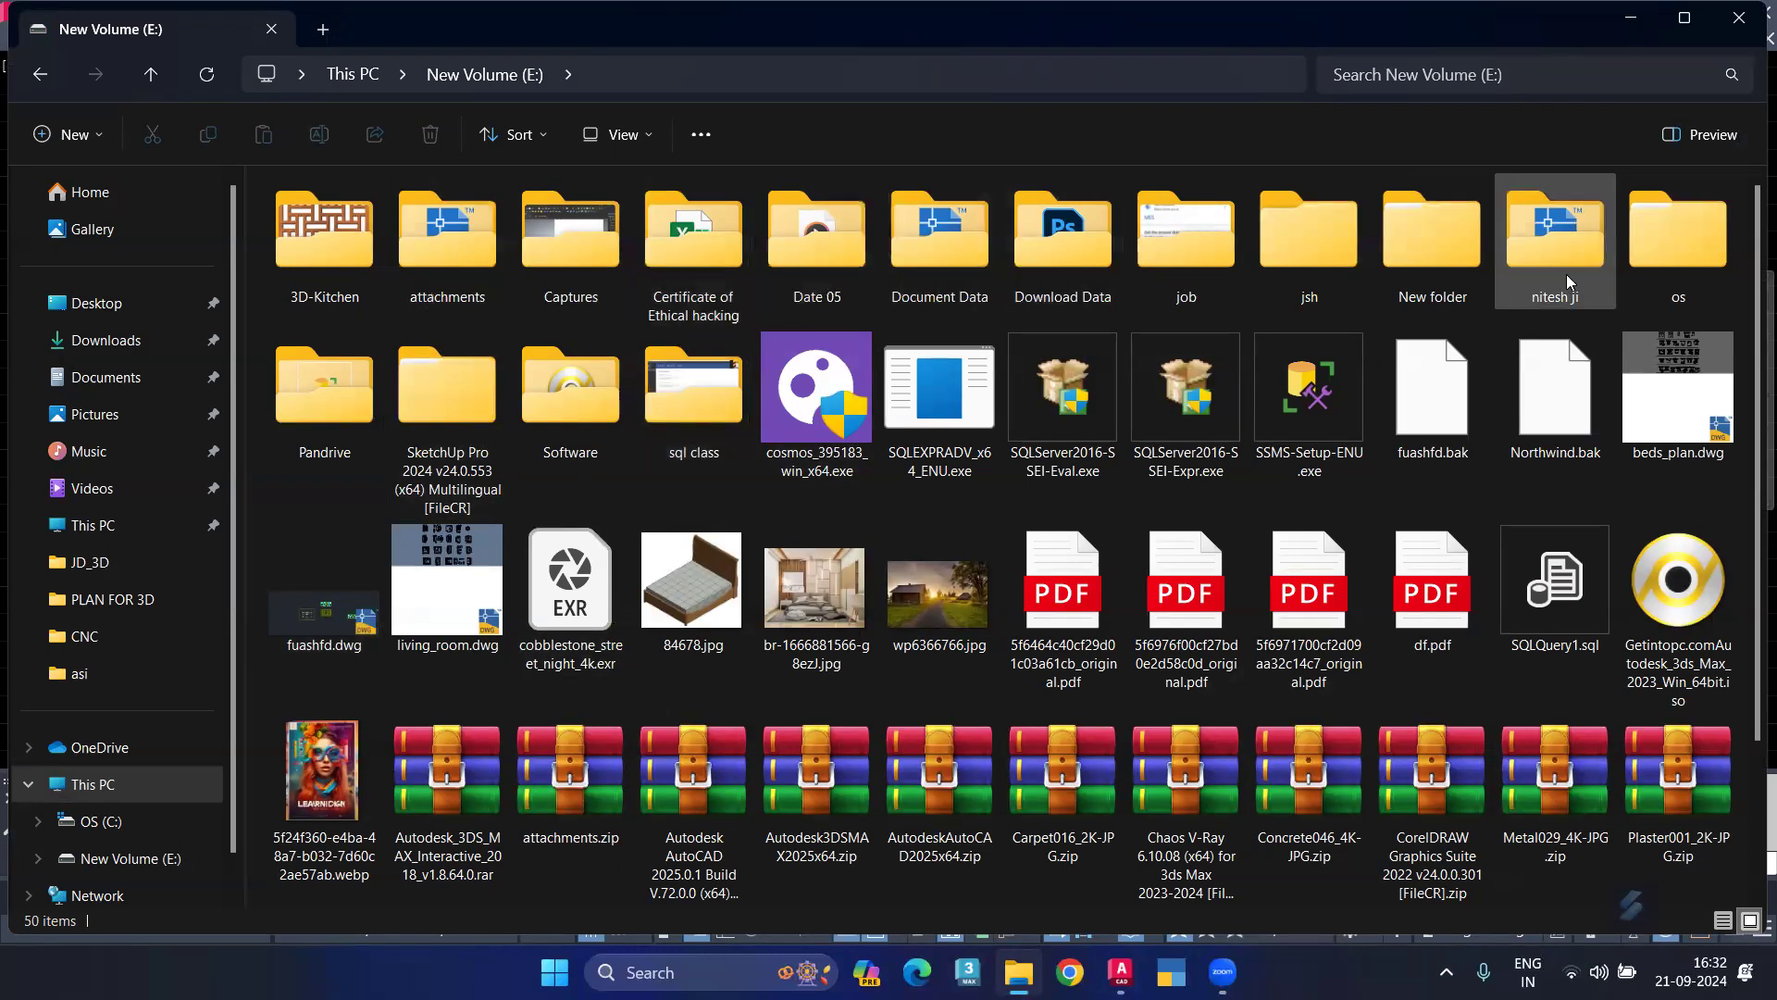
{"action": "left_click", "coordinate": [100, 380]}
{"action": "double_click", "coordinate": [456, 259]}
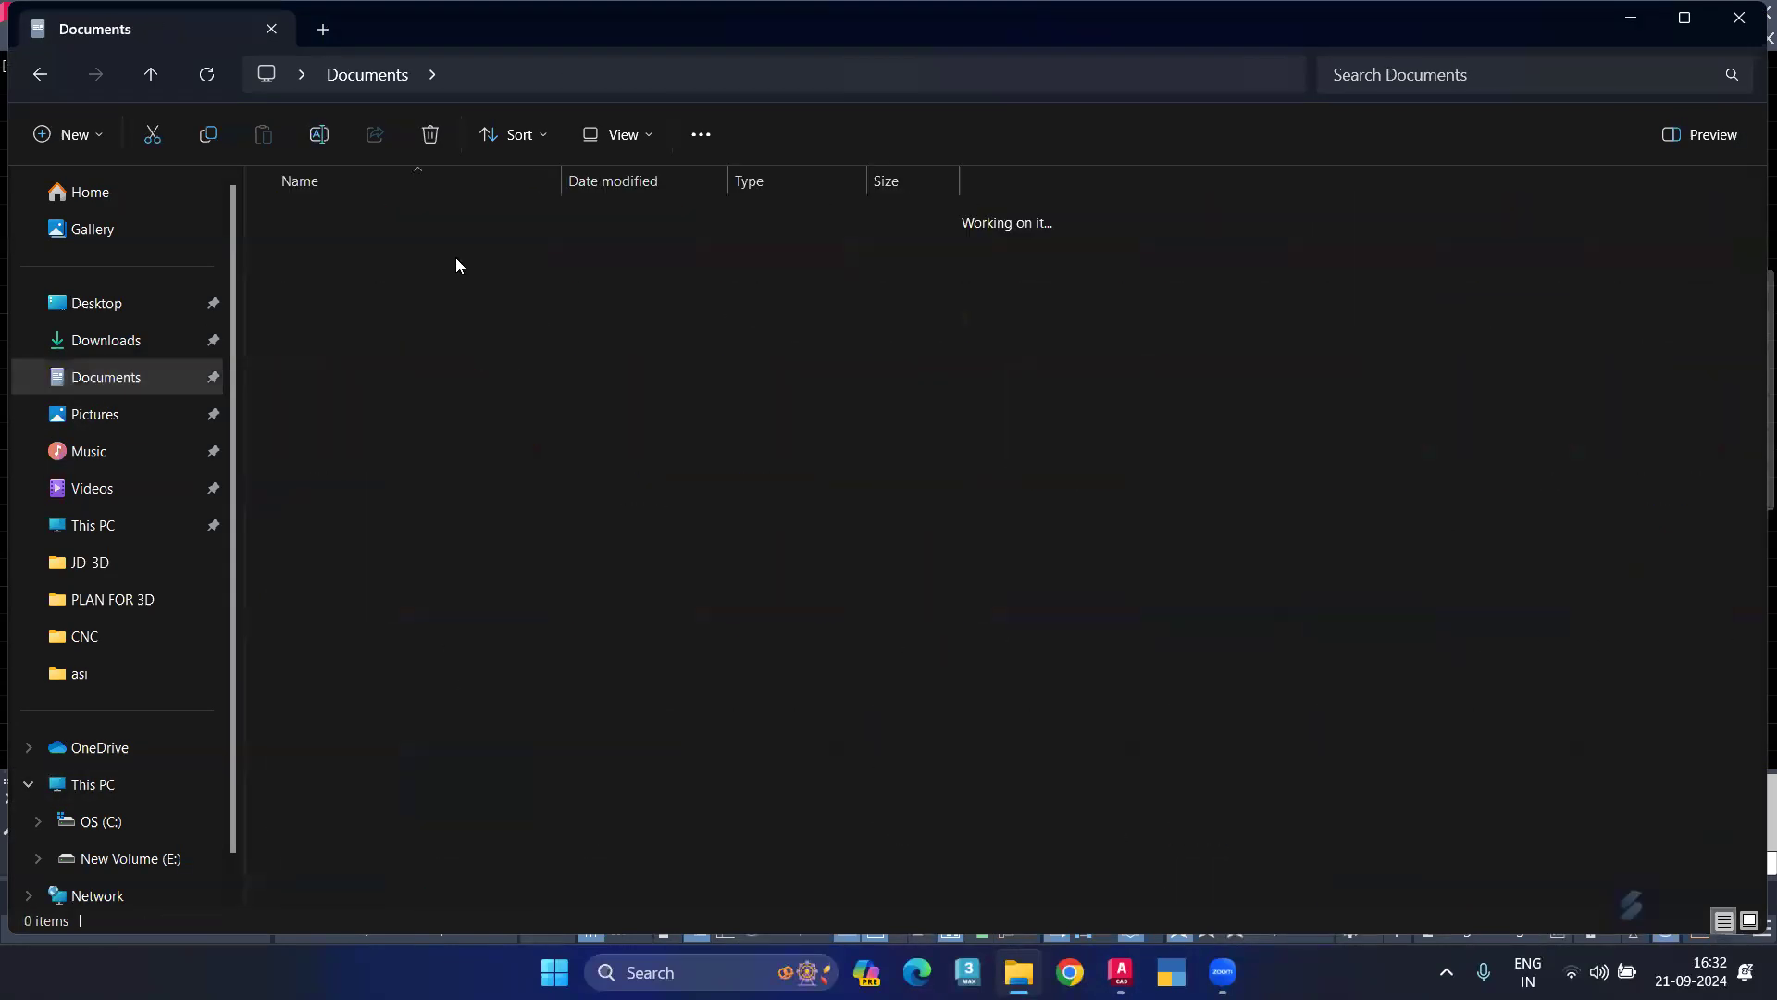
{"action": "double_click", "coordinate": [450, 267]}
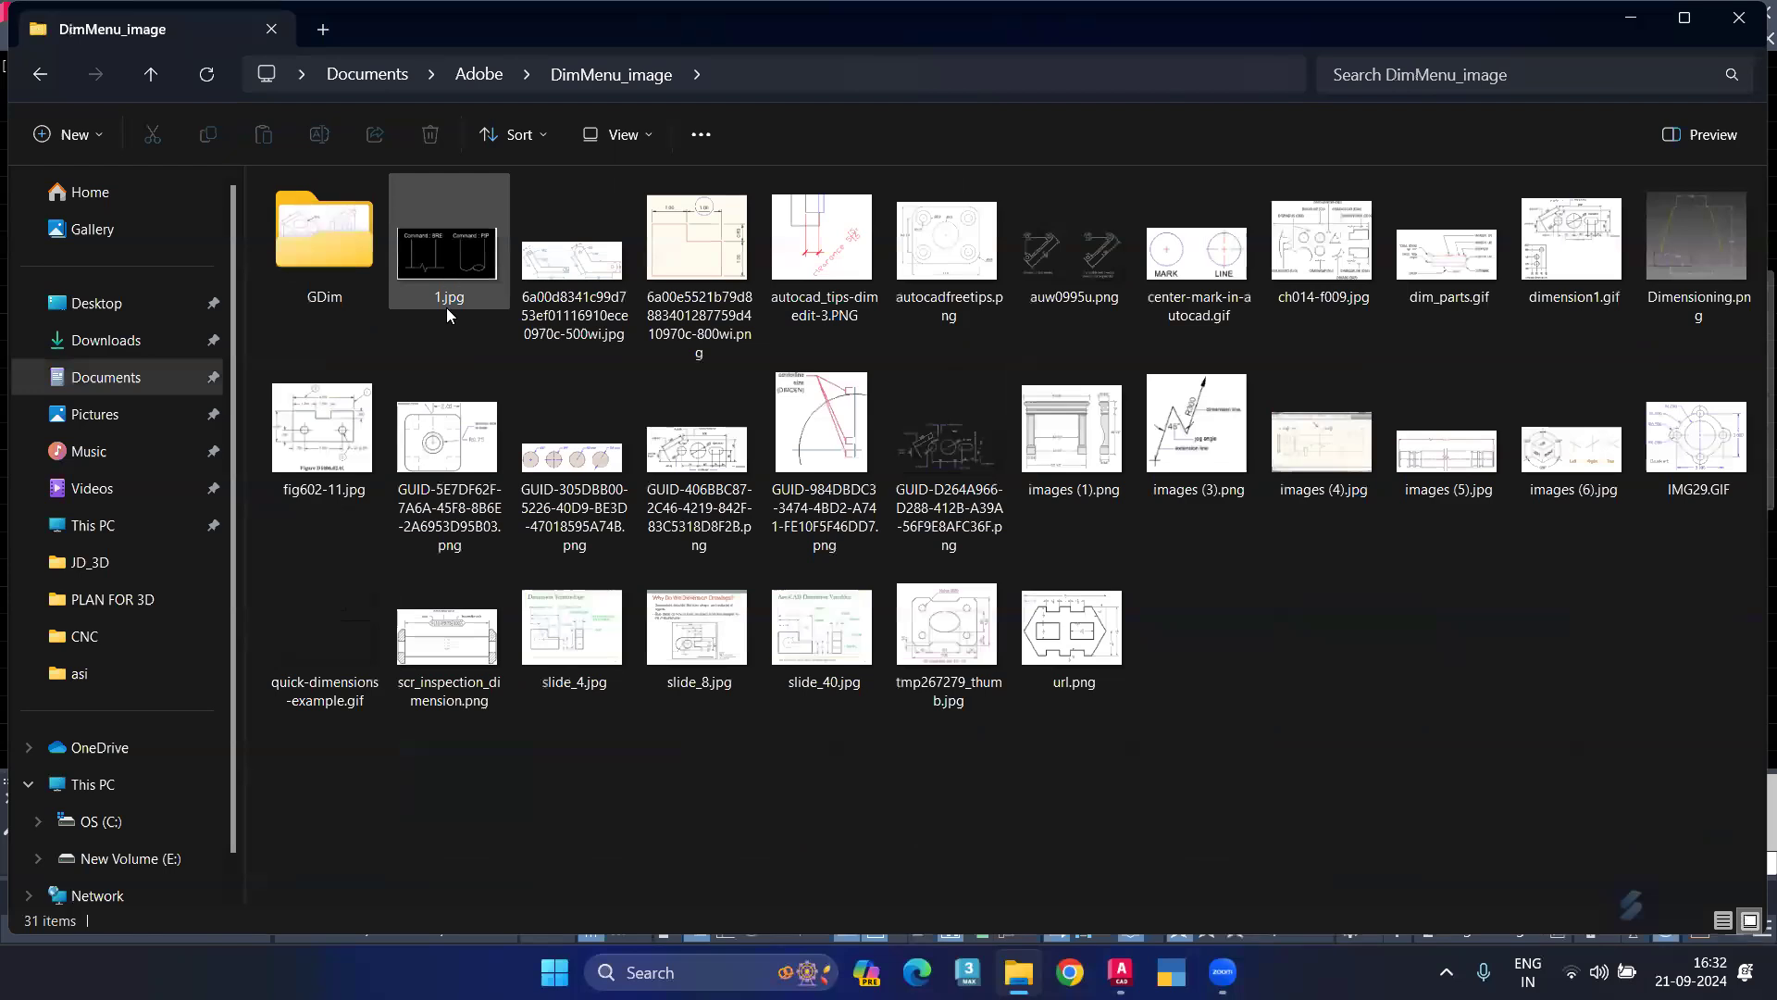
{"action": "double_click", "coordinate": [463, 252]}
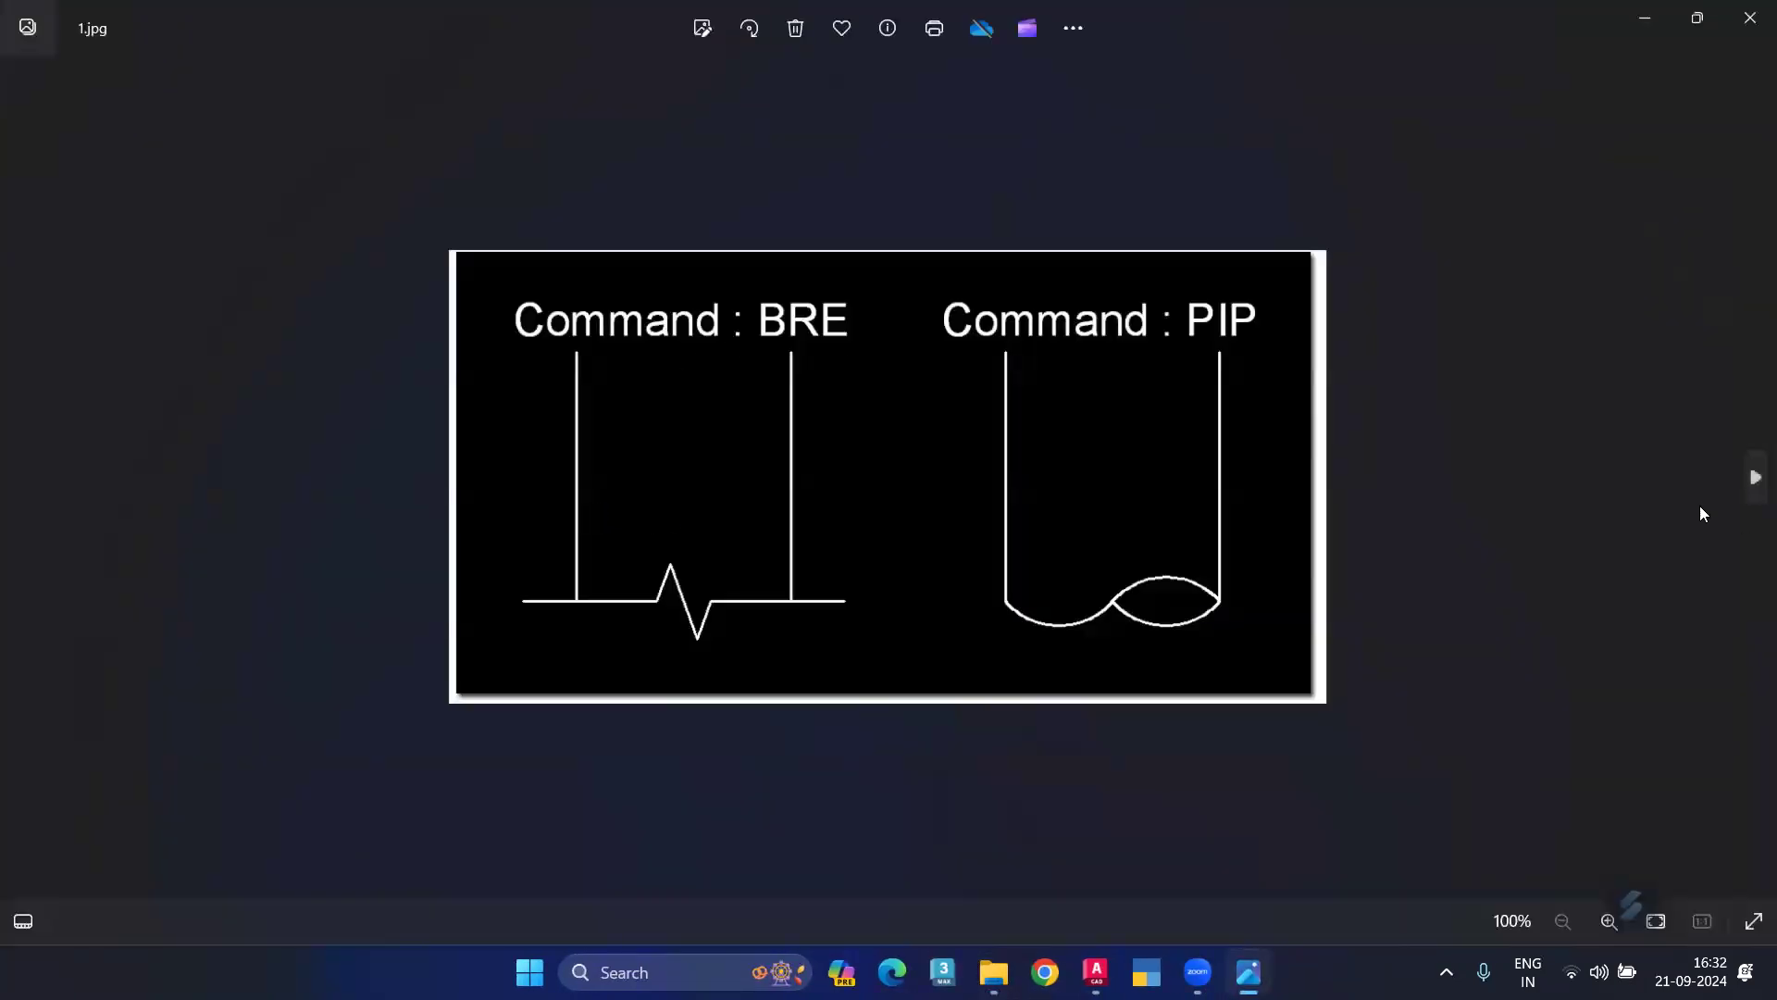
Browse the dimensioning reference images through to ch014-f009.jpg and enlarge its overview of dimension commands.
{"action": "left_click", "coordinate": [1755, 476]}
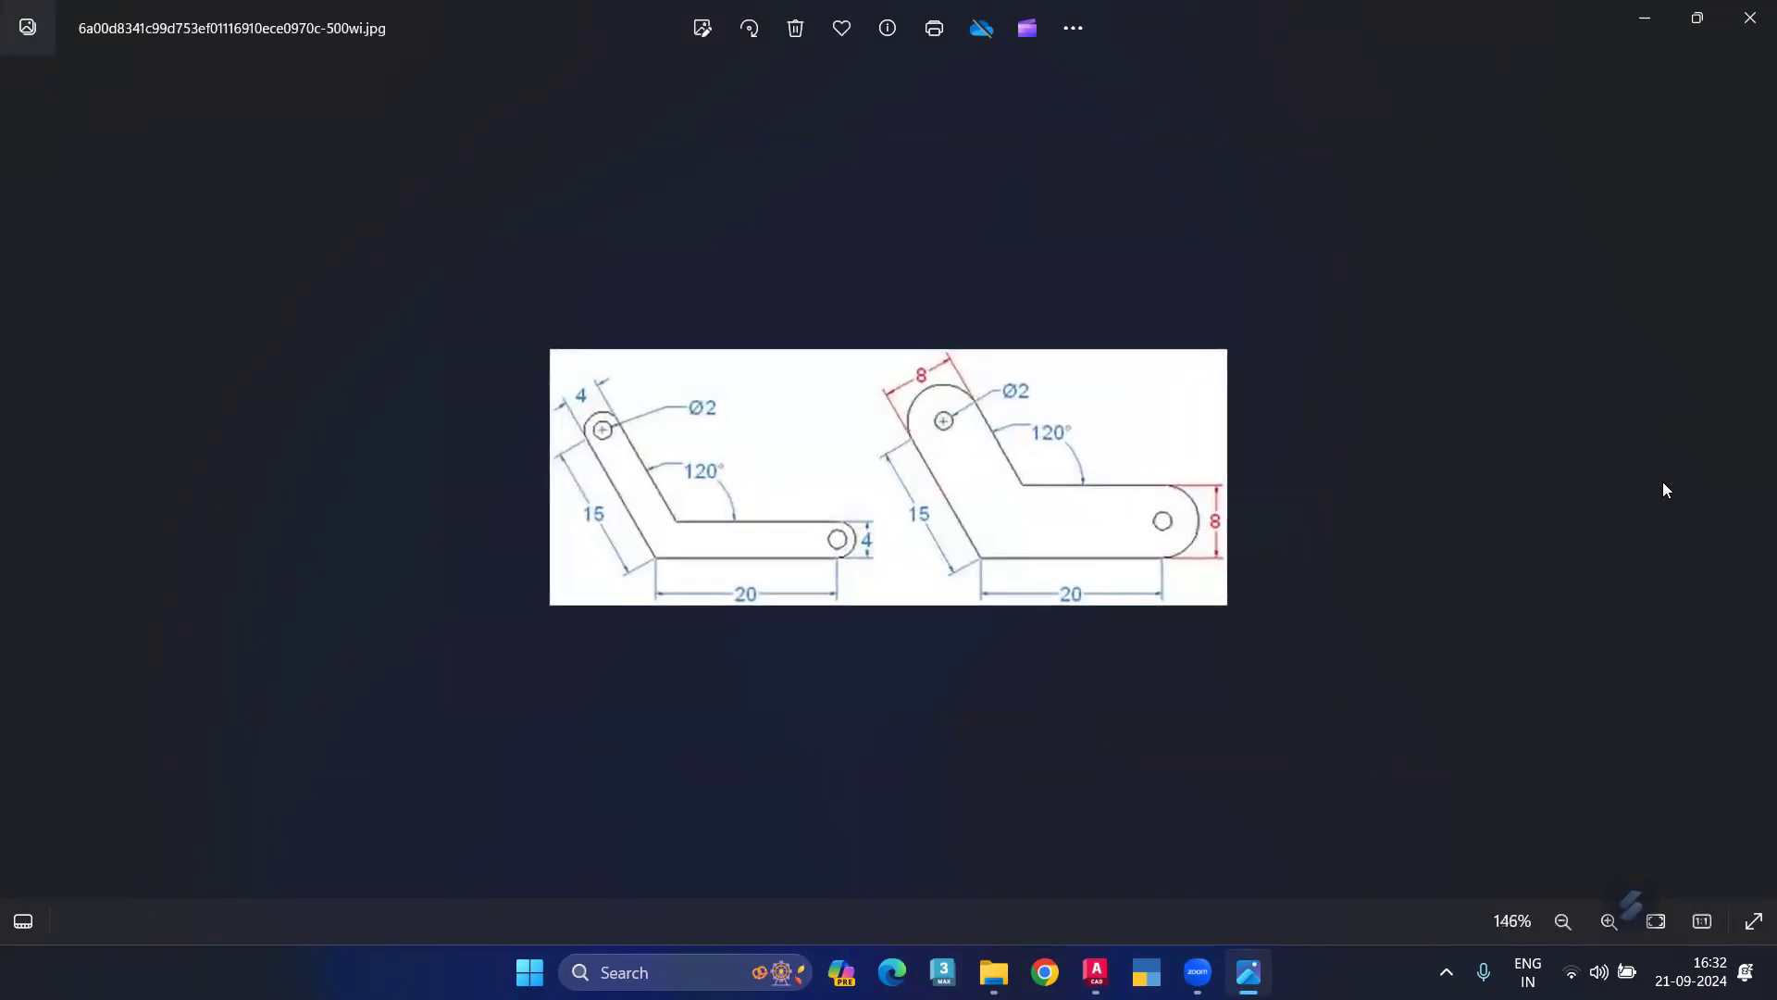
{"action": "left_click", "coordinate": [1752, 480]}
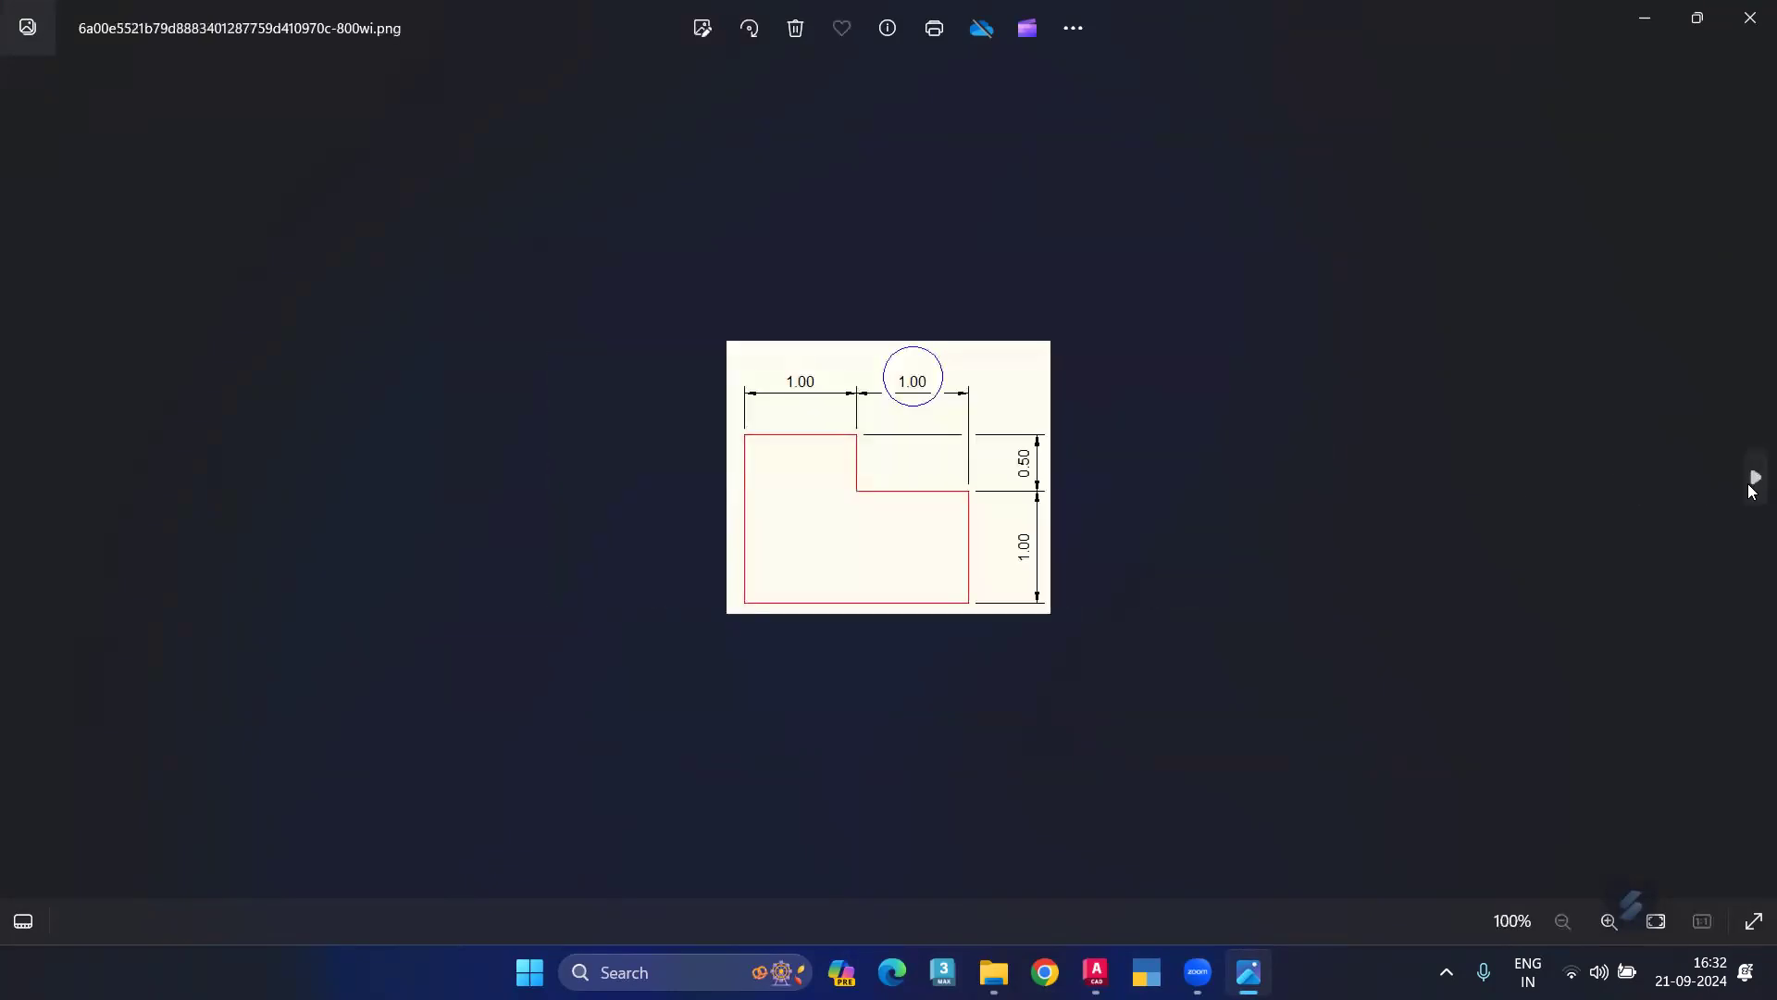
{"action": "left_click", "coordinate": [1753, 483]}
{"action": "left_click", "coordinate": [1752, 482]}
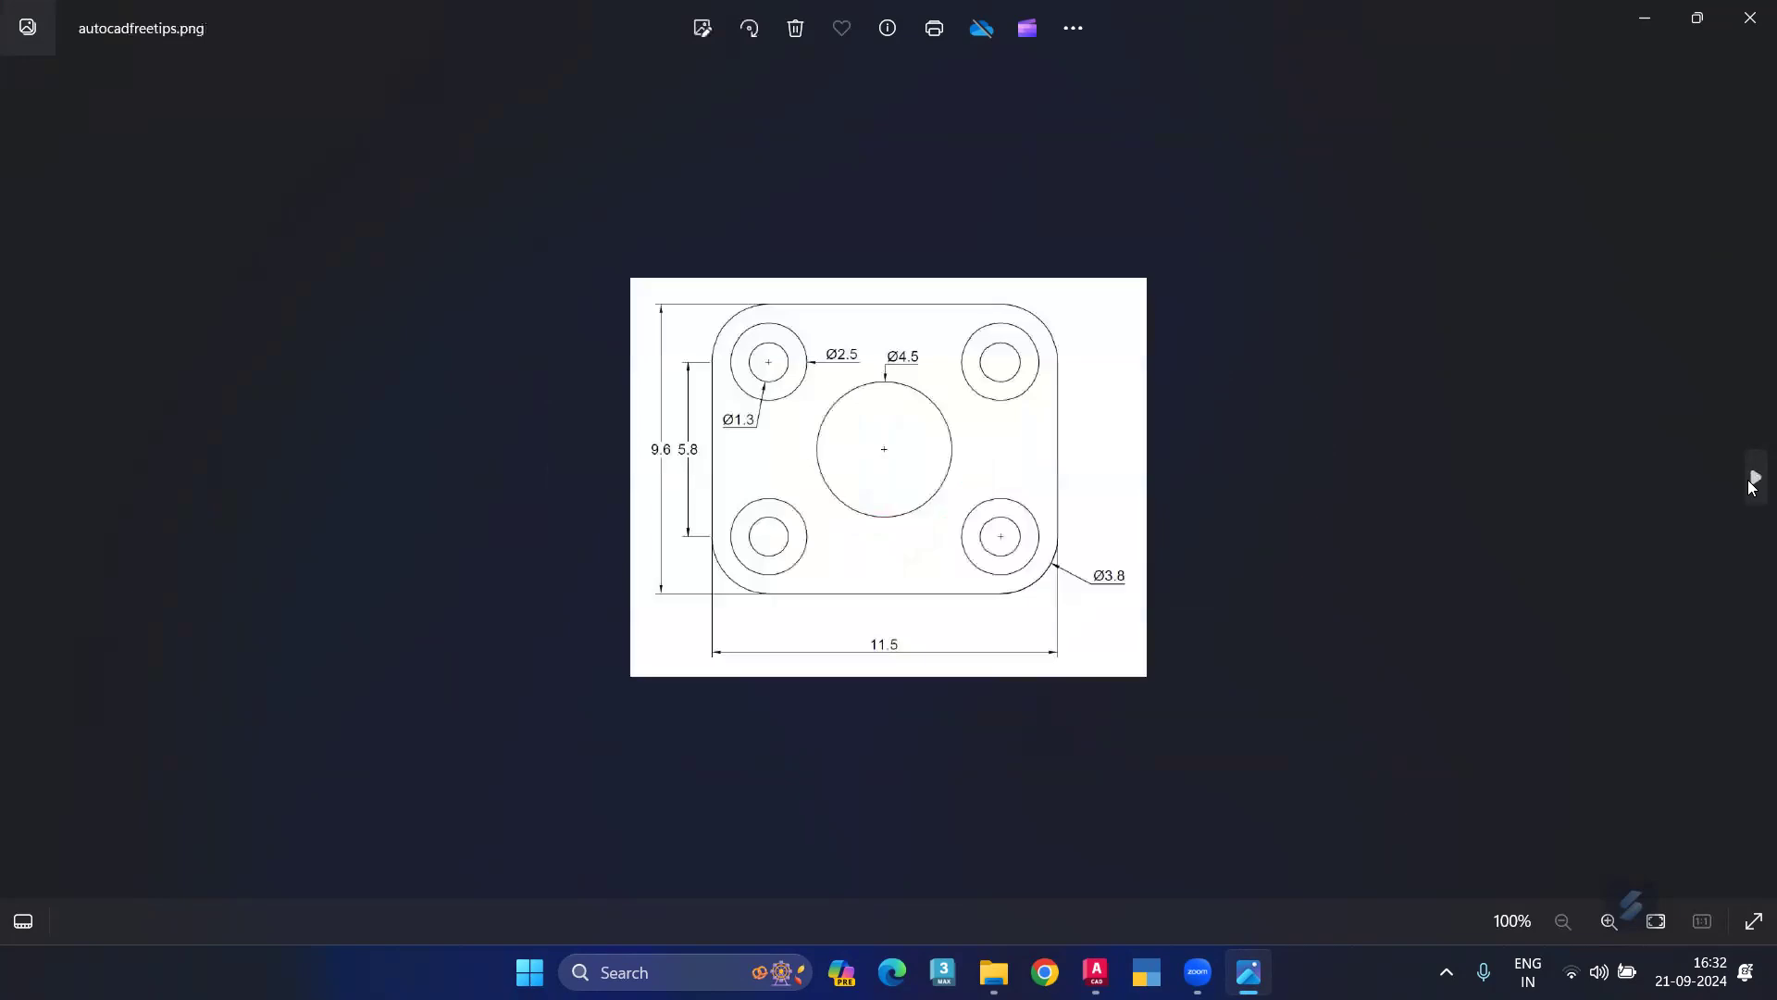
{"action": "left_click", "coordinate": [1752, 481]}
{"action": "left_click", "coordinate": [1752, 481]}
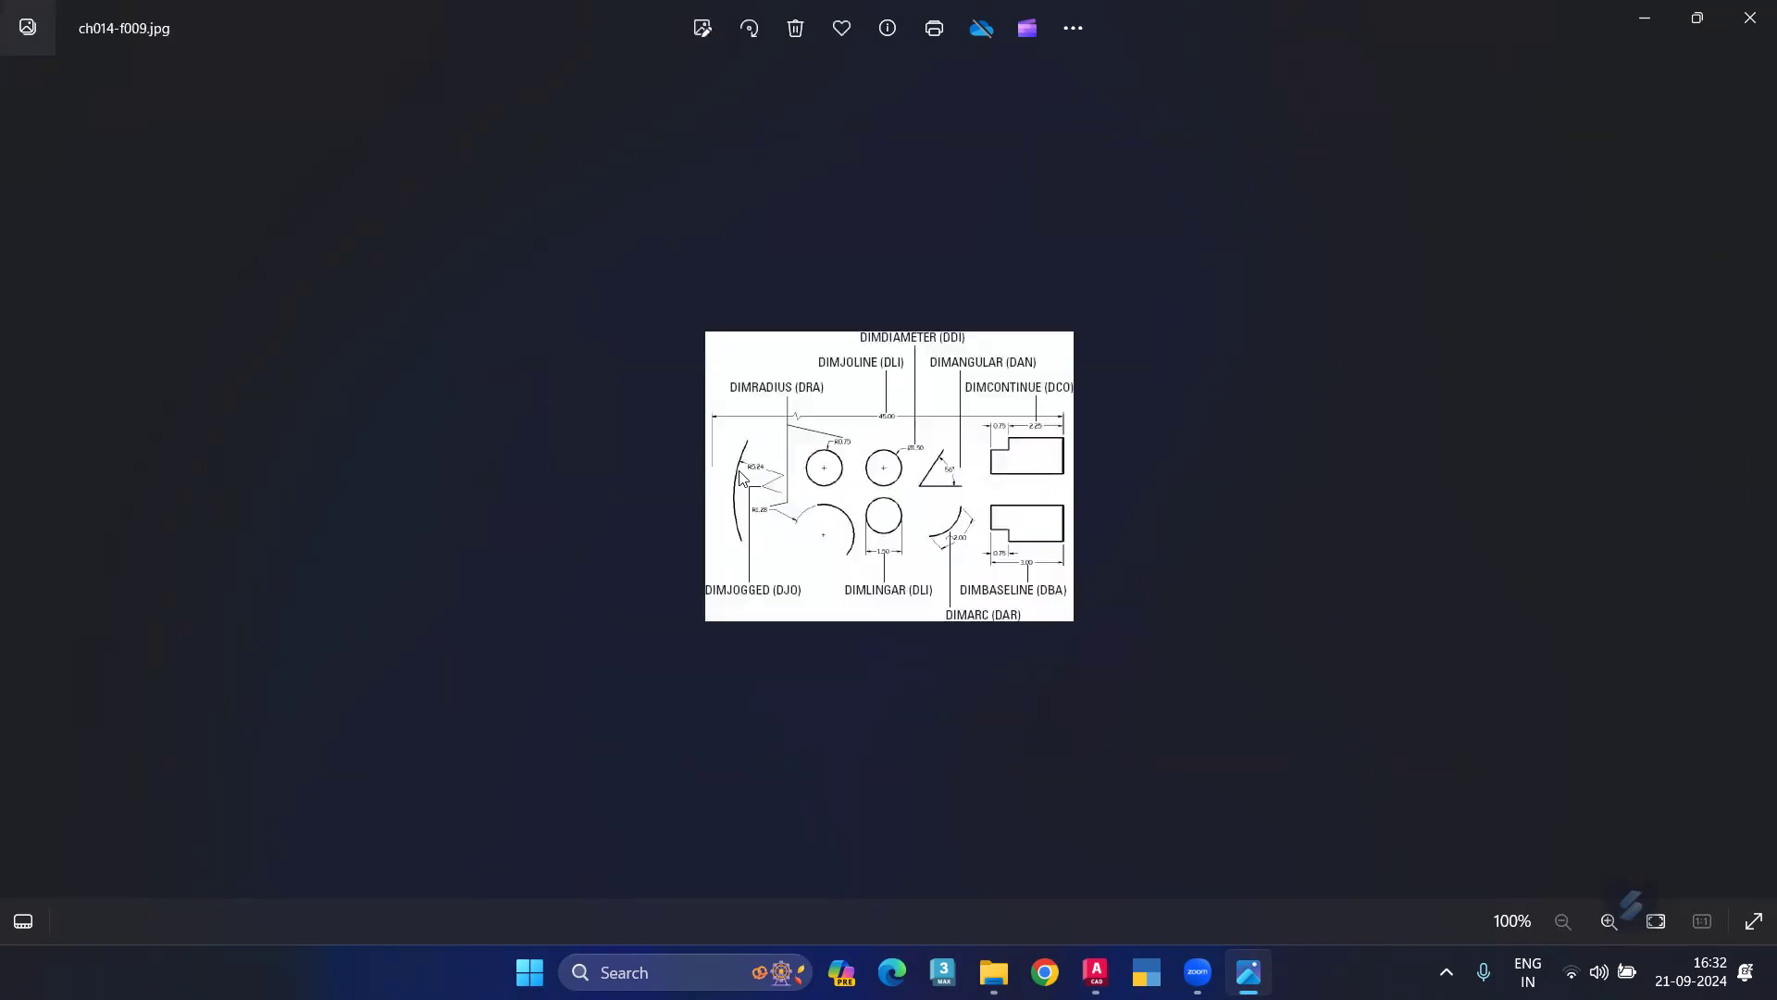
{"action": "scroll", "coordinate": [740, 477], "scroll_direction": "up", "scroll_amount": 3}
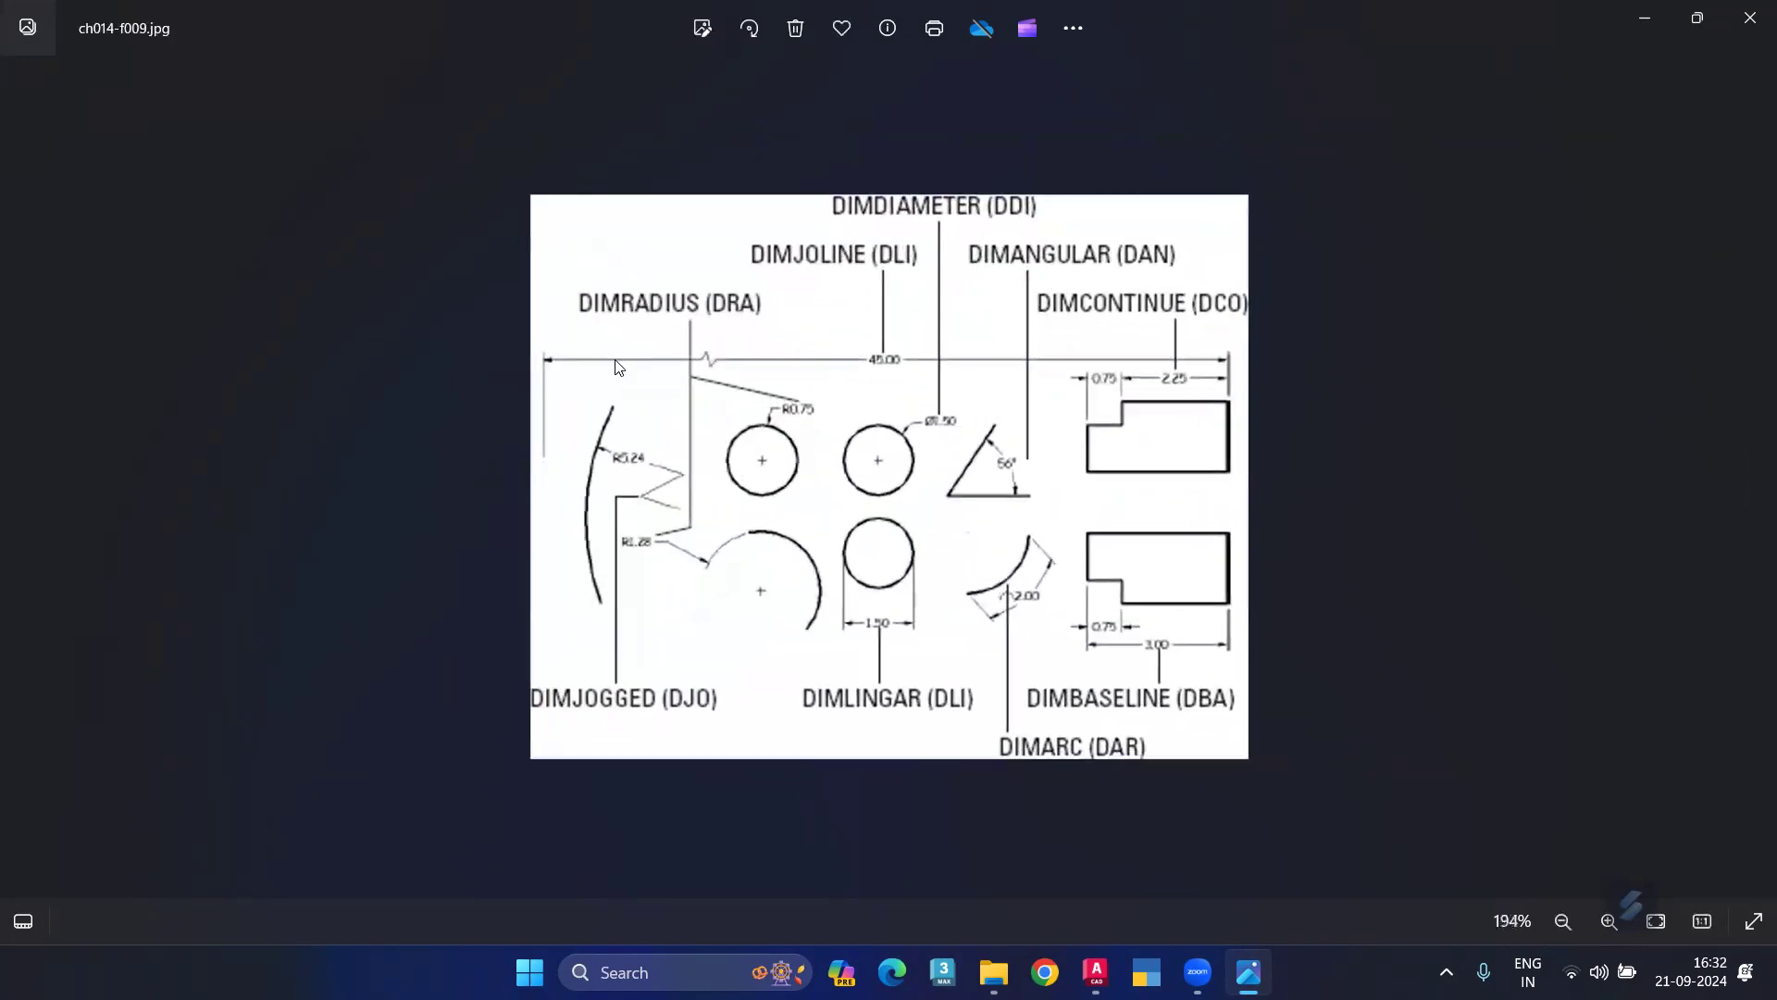